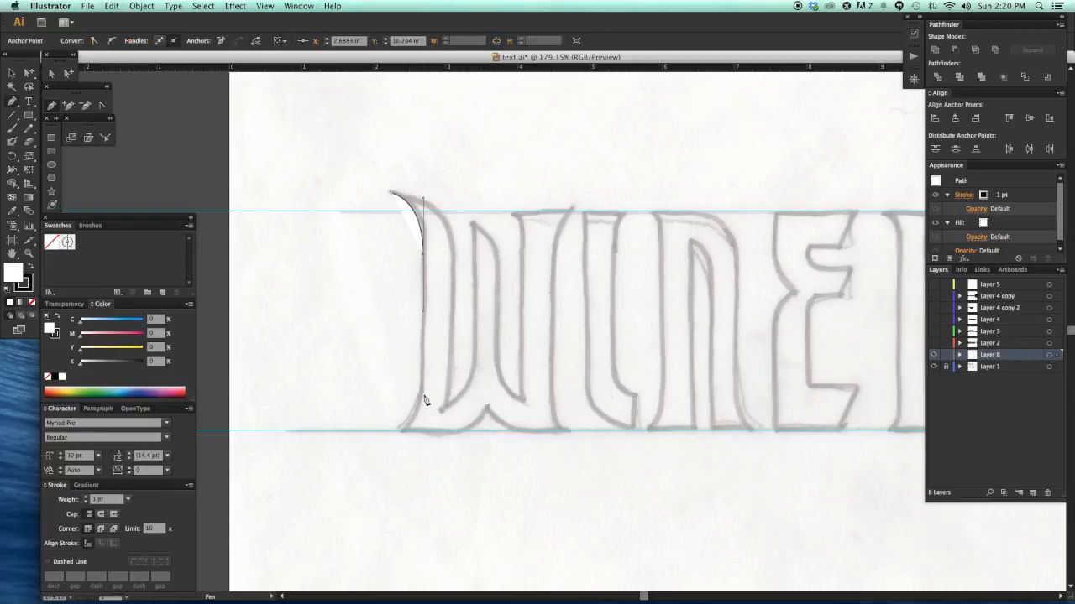
- Continue the W's left outline down the stem to the curved foot and along the baseline guide
{"action": "left_click", "coordinate": [421, 403]}
{"action": "left_click_drag", "start_coordinate": [394, 438], "coordinate": [393, 438]}
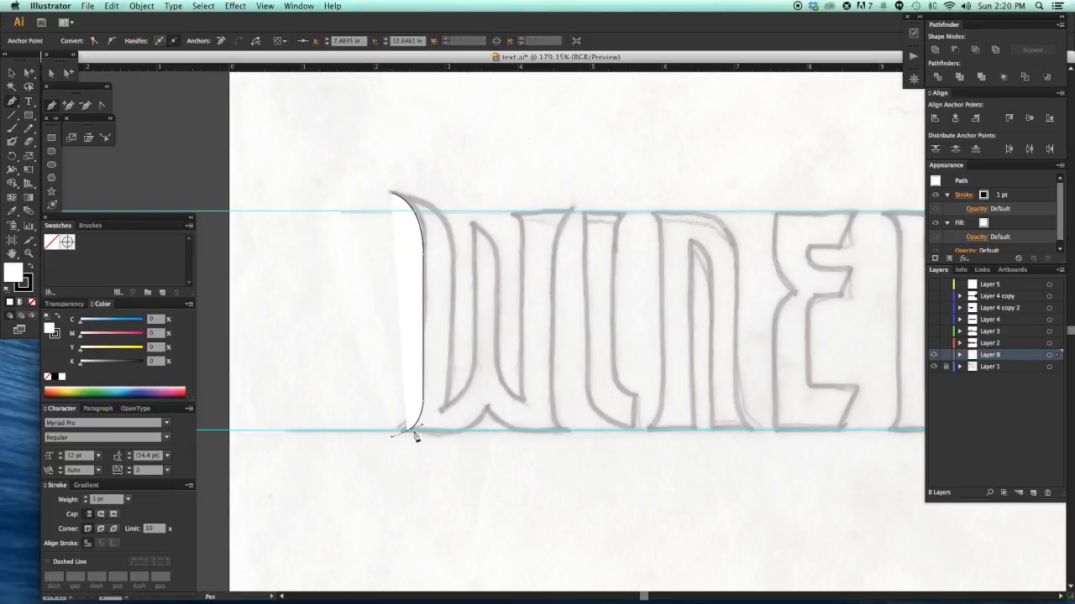
{"action": "scroll", "coordinate": [445, 441], "scroll_direction": "right", "scroll_amount": 2}
{"action": "left_click_drag", "start_coordinate": [460, 415], "coordinate": [487, 398]}
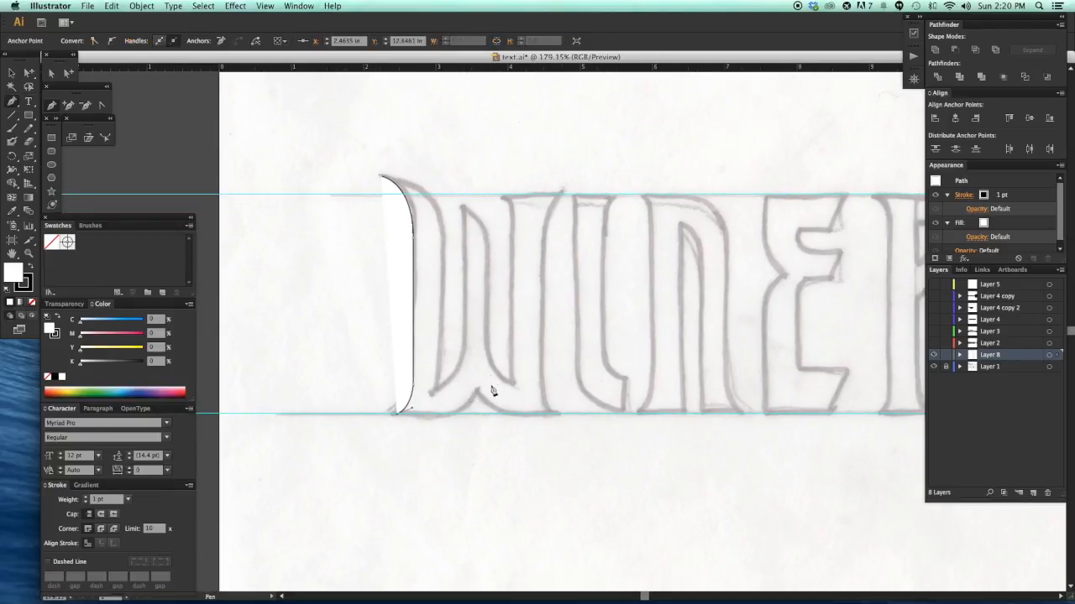
{"action": "left_click", "coordinate": [441, 413]}
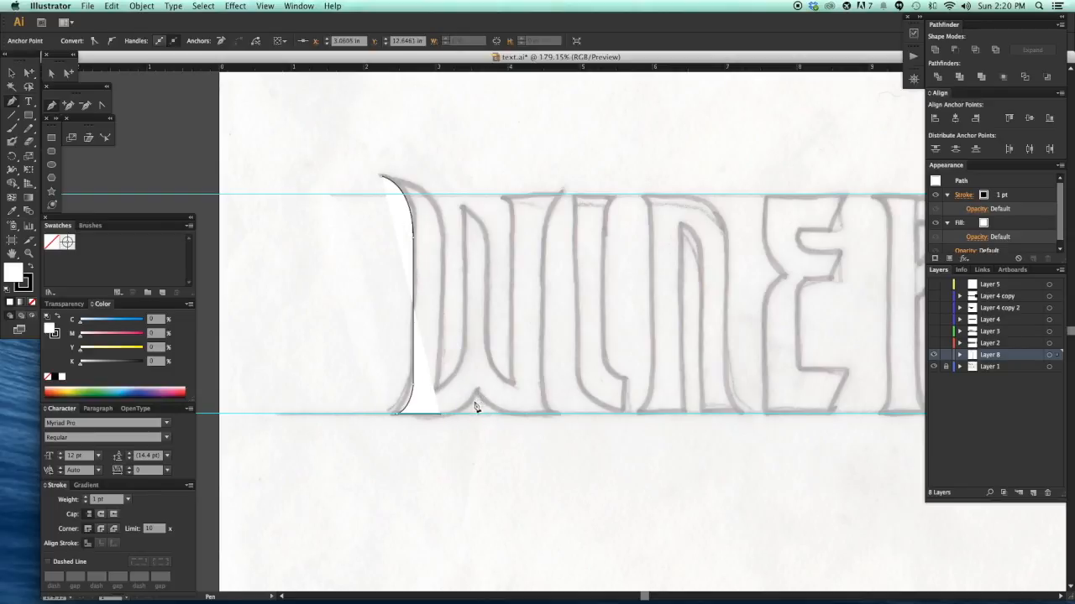
- Remove the path's fill and trace the W's lower curve and inner contour back to the tip, closing the left half
{"action": "left_click", "coordinate": [476, 346], "text": "shift"}
{"action": "left_click", "coordinate": [32, 303]}
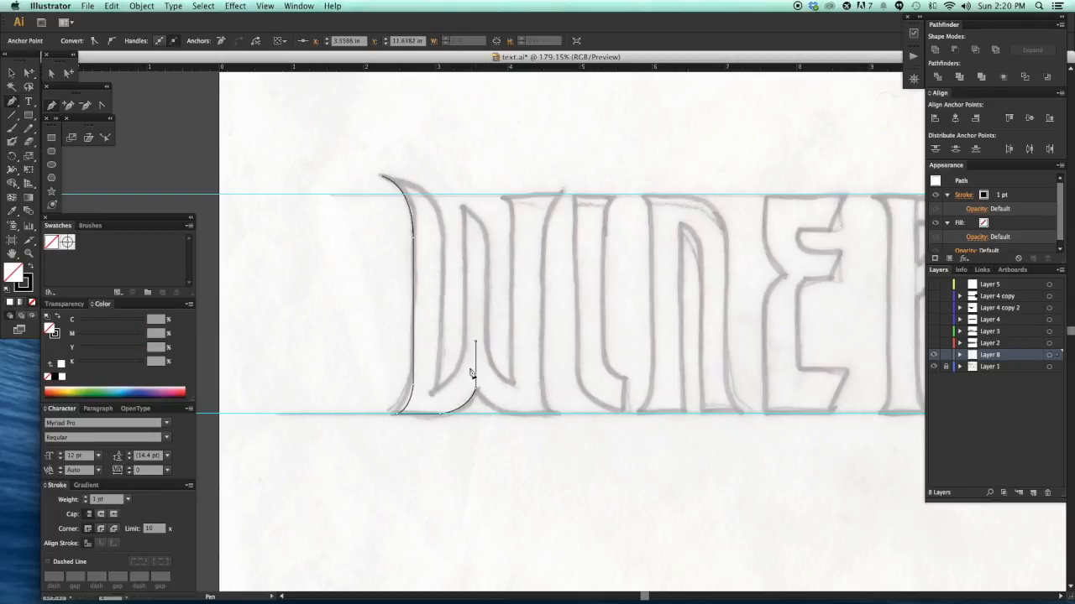
{"action": "left_click_drag", "start_coordinate": [389, 410], "coordinate": [435, 403]}
{"action": "scroll", "coordinate": [441, 352], "scroll_direction": "up", "scroll_amount": 3}
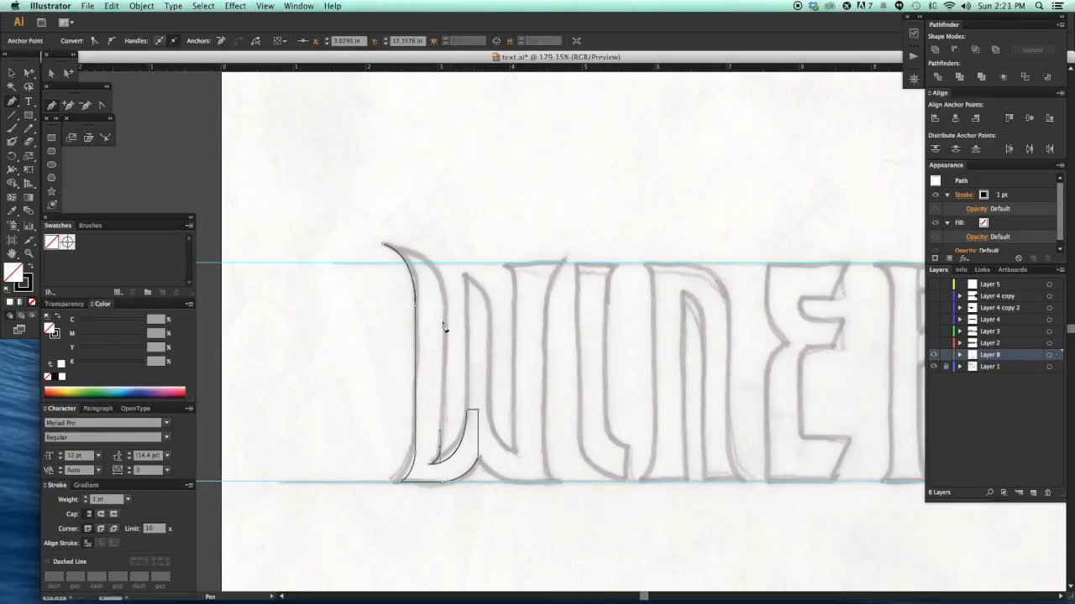
{"action": "left_click_drag", "start_coordinate": [389, 251], "coordinate": [344, 250]}
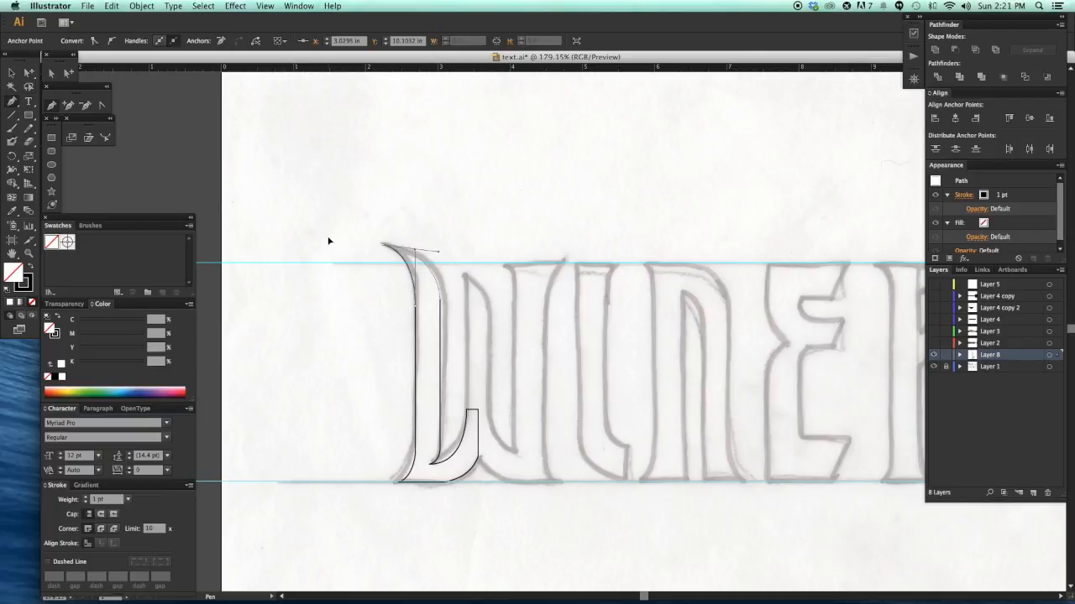
- Create a mirrored copy of the W's left half and position it beside the original as the right half
{"action": "key", "text": "v"}
{"action": "left_click", "coordinate": [329, 245]}
{"action": "left_click_drag", "start_coordinate": [340, 293], "coordinate": [304, 243]}
{"action": "key", "text": "a"}
{"action": "left_click", "coordinate": [433, 430]}
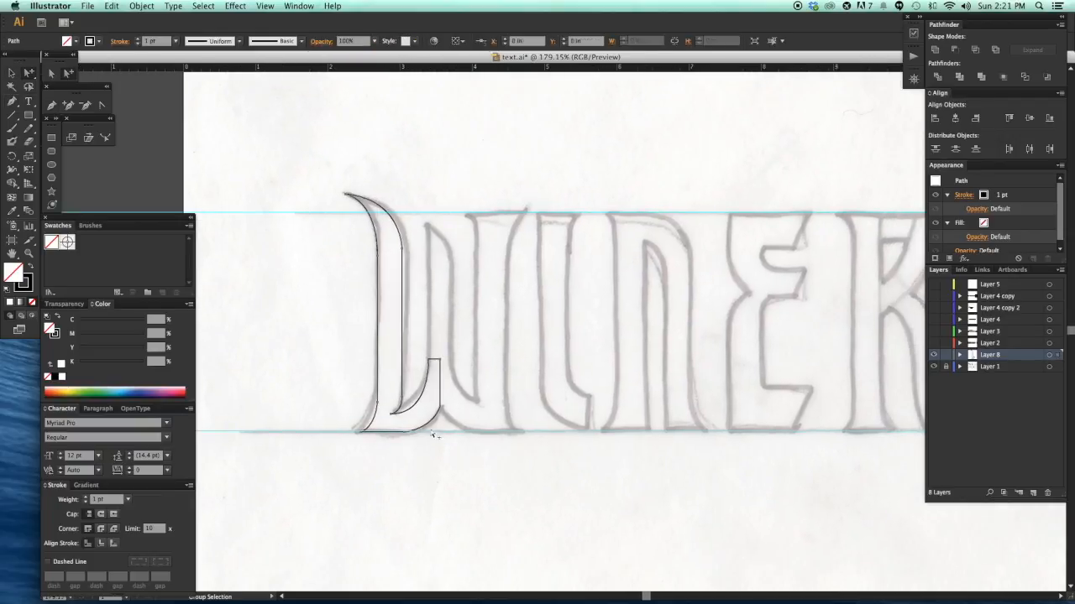
{"action": "key", "text": "o"}
{"action": "left_click_drag", "start_coordinate": [458, 456], "coordinate": [349, 433]}
{"action": "key", "text": "a"}
{"action": "left_click_drag", "start_coordinate": [408, 299], "coordinate": [505, 314]}
{"action": "left_click", "coordinate": [541, 356]}
{"action": "left_click_drag", "start_coordinate": [547, 365], "coordinate": [555, 359]}
- Draw the W's middle stem with a pointed, curved top, running down to the junction of the two halves
{"action": "key", "text": "z"}
{"action": "left_click_drag", "start_coordinate": [347, 147], "coordinate": [551, 490]}
{"action": "key", "text": "v"}
{"action": "left_click_drag", "start_coordinate": [561, 327], "coordinate": [496, 356]}
{"action": "key", "text": "p"}
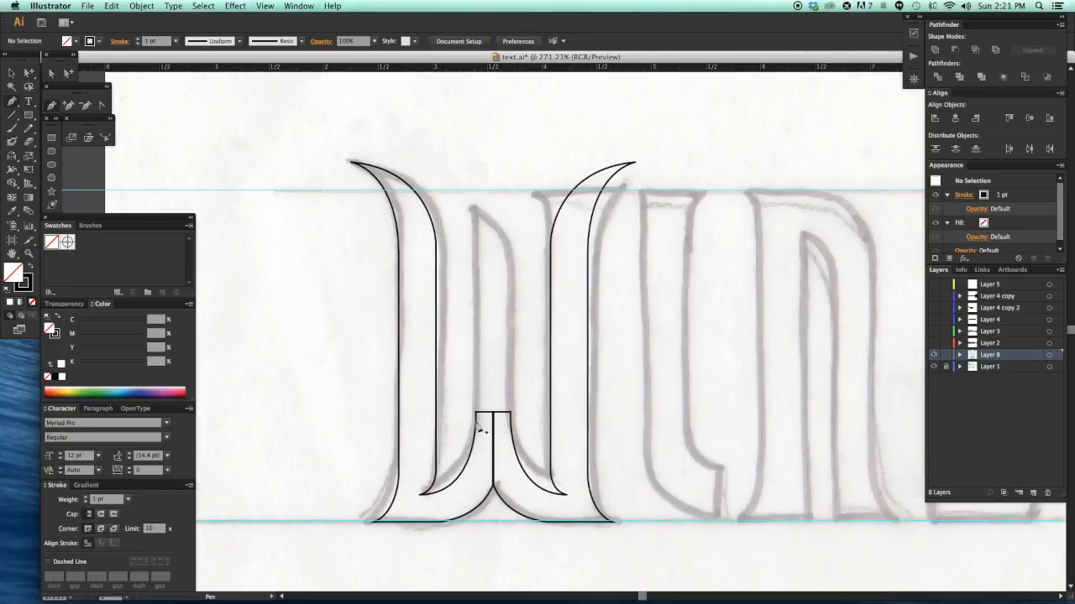
{"action": "left_click", "coordinate": [476, 421]}
{"action": "left_click", "coordinate": [476, 229]}
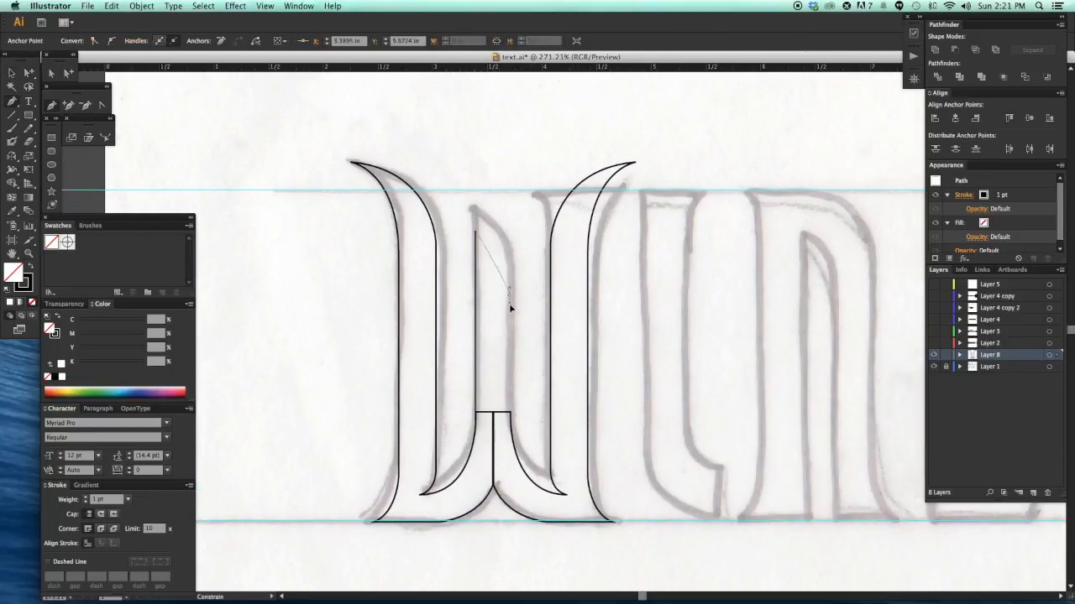
{"action": "left_click", "coordinate": [510, 413]}
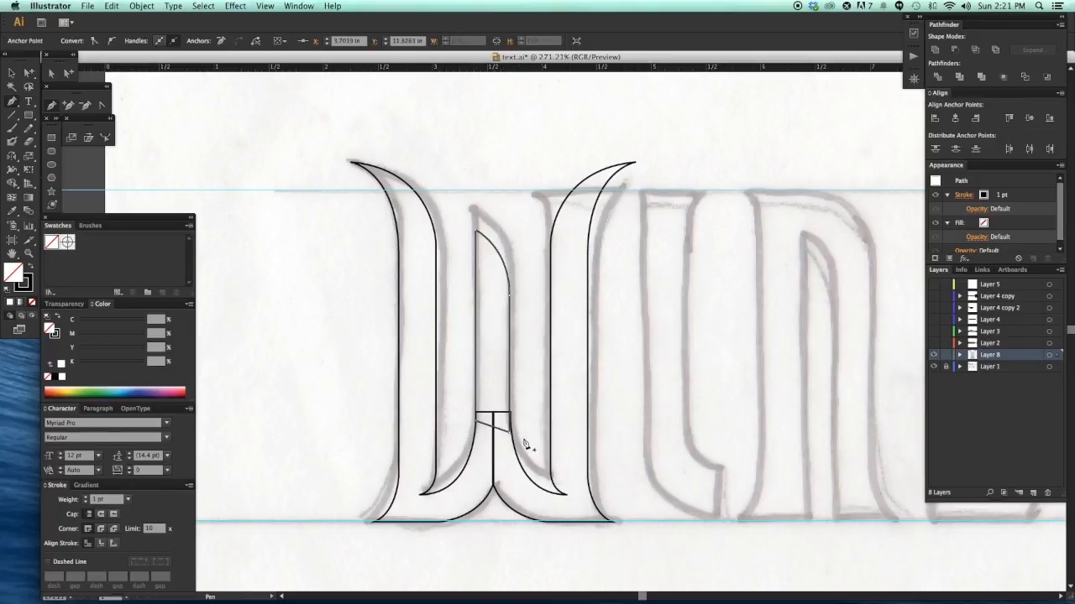
- Switch to outline view and move the middle stem's lower right anchor onto the edge of the W's right half
{"action": "left_click_drag", "start_coordinate": [472, 395], "coordinate": [544, 448]}
{"action": "left_click", "coordinate": [560, 418]}
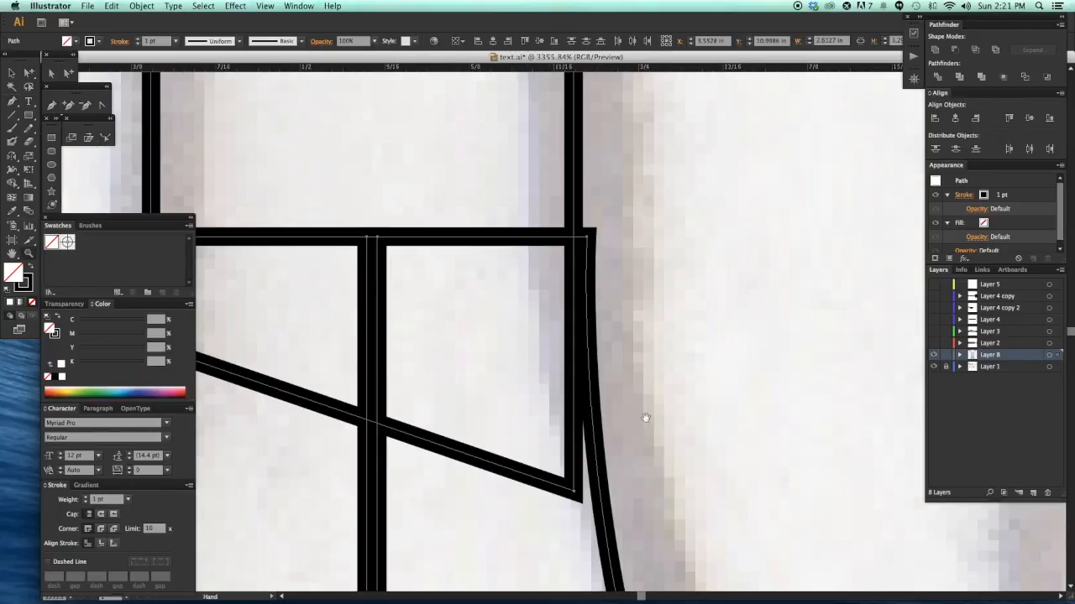
{"action": "left_click", "coordinate": [934, 355], "text": "super"}
{"action": "left_click_drag", "start_coordinate": [574, 490], "coordinate": [591, 474]}
{"action": "key", "text": "super+shift+a"}
- Adjust the anchors and edges where the W's middle stem meets the two mirrored halves
{"action": "key", "text": "super+minus"}
{"action": "key", "text": "super+minus"}
{"action": "key", "text": "super+minus"}
{"action": "key", "text": "super+minus"}
{"action": "key", "text": "super+minus"}
{"action": "key", "text": "super+minus"}
{"action": "key", "text": "super+minus"}
{"action": "key", "text": "super+minus"}
{"action": "key", "text": "super+minus"}
{"action": "key", "text": "super+minus"}
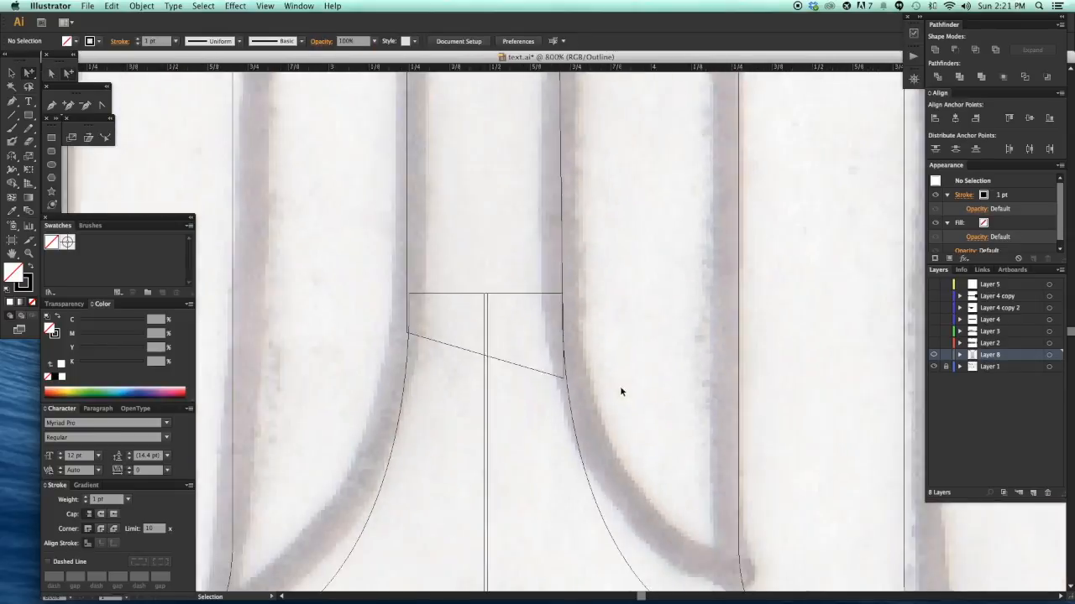
{"action": "left_click_drag", "start_coordinate": [453, 185], "coordinate": [582, 437]}
{"action": "left_click_drag", "start_coordinate": [642, 308], "coordinate": [549, 298]}
{"action": "left_click", "coordinate": [585, 373]}
{"action": "left_click_drag", "start_coordinate": [494, 349], "coordinate": [622, 496]}
{"action": "left_click_drag", "start_coordinate": [569, 408], "coordinate": [550, 395]}
{"action": "left_click_drag", "start_coordinate": [533, 476], "coordinate": [545, 468]}
{"action": "left_click_drag", "start_coordinate": [533, 468], "coordinate": [595, 337]}
{"action": "left_click", "coordinate": [569, 450]}
{"action": "left_click_drag", "start_coordinate": [453, 526], "coordinate": [527, 463]}
{"action": "key", "text": "Delete"}
{"action": "left_click_drag", "start_coordinate": [487, 324], "coordinate": [513, 472]}
{"action": "left_click_drag", "start_coordinate": [487, 407], "coordinate": [493, 406]}
{"action": "left_click", "coordinate": [531, 416]}
{"action": "left_click_drag", "start_coordinate": [668, 216], "coordinate": [684, 371]}
{"action": "left_click_drag", "start_coordinate": [652, 281], "coordinate": [667, 309]}
- Return to preview and give the W's shapes a solid black fill with no stroke
{"action": "key", "text": "super+minus"}
{"action": "key", "text": "super+minus"}
{"action": "key", "text": "super+minus"}
{"action": "key", "text": "super+minus"}
{"action": "key", "text": "super+minus"}
{"action": "key", "text": "super+y"}
{"action": "left_click", "coordinate": [603, 198], "text": "alt"}
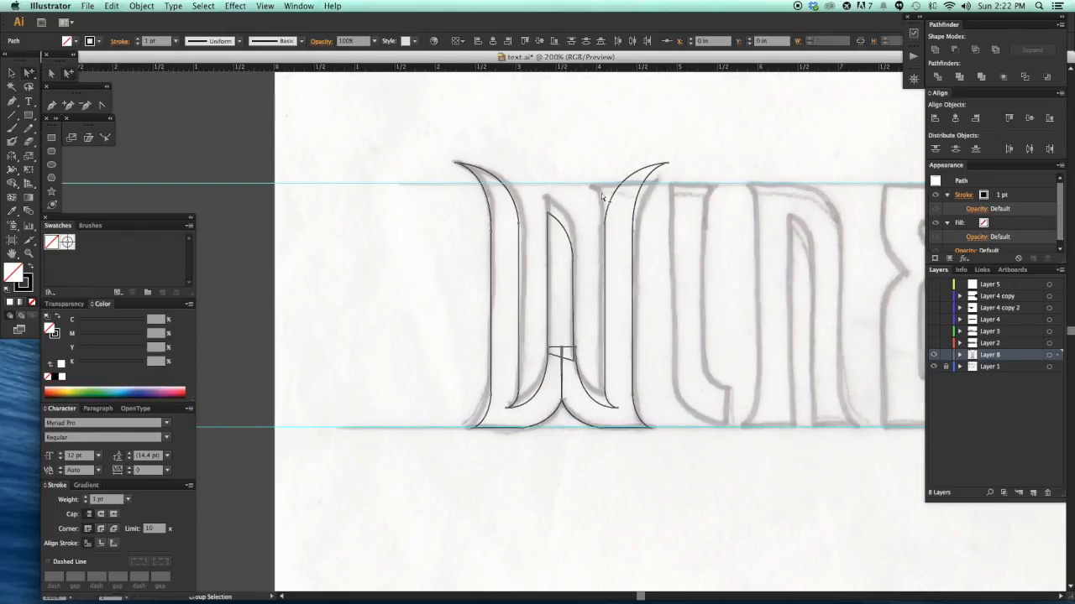
{"action": "left_click", "coordinate": [31, 266]}
{"action": "key", "text": "v"}
{"action": "left_click", "coordinate": [548, 286]}
{"action": "left_click", "coordinate": [31, 266]}
{"action": "left_click", "coordinate": [487, 492]}
{"action": "left_click_drag", "start_coordinate": [487, 492], "coordinate": [465, 483]}
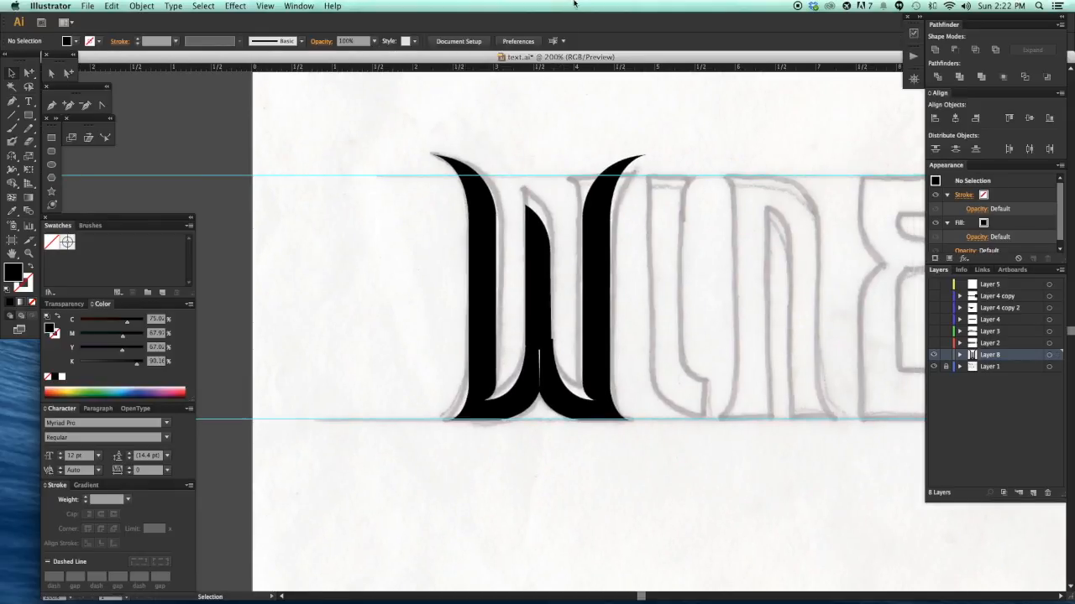
- Duplicate the W's left half and place the copy to the left of the W
{"action": "left_click_drag", "start_coordinate": [665, 481], "coordinate": [586, 478]}
{"action": "key", "text": "a"}
{"action": "left_click", "coordinate": [521, 337]}
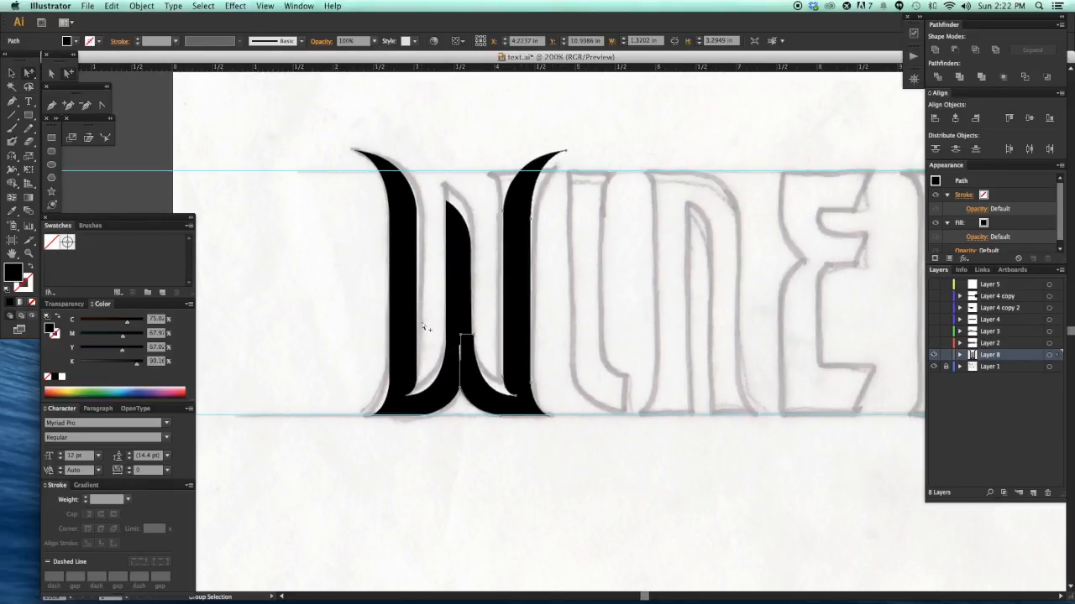
{"action": "left_click_drag", "start_coordinate": [403, 326], "coordinate": [601, 333]}
{"action": "left_click_drag", "start_coordinate": [621, 320], "coordinate": [662, 328]}
{"action": "left_click_drag", "start_coordinate": [643, 325], "coordinate": [343, 325]}
{"action": "key", "text": "v"}
{"action": "left_click", "coordinate": [415, 487]}
- Draw the upper stem of the I from the top guide with curved serifs on both sides and a flat lower end
{"action": "left_click_drag", "start_coordinate": [761, 294], "coordinate": [593, 335]}
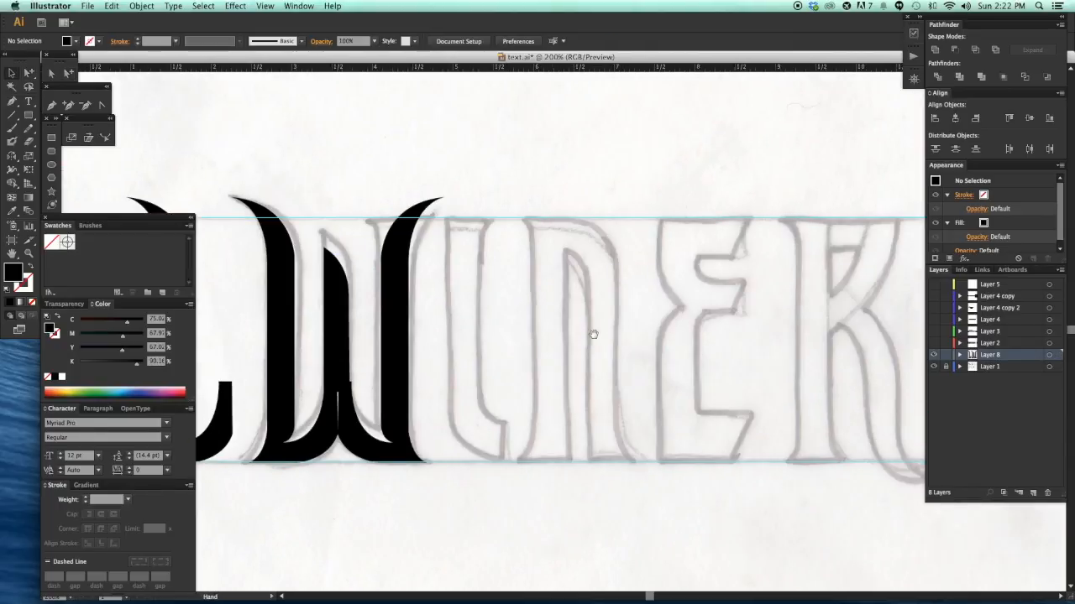
{"action": "left_click_drag", "start_coordinate": [501, 255], "coordinate": [683, 526]}
{"action": "left_click_drag", "start_coordinate": [465, 77], "coordinate": [593, 227]}
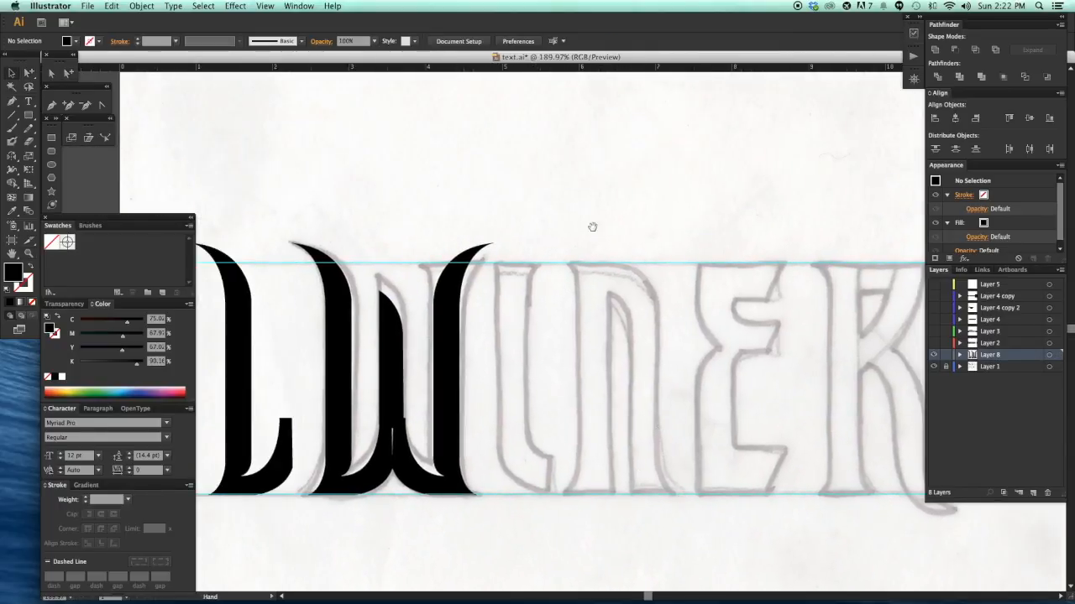
{"action": "left_click", "coordinate": [493, 264]}
{"action": "left_click", "coordinate": [541, 264]}
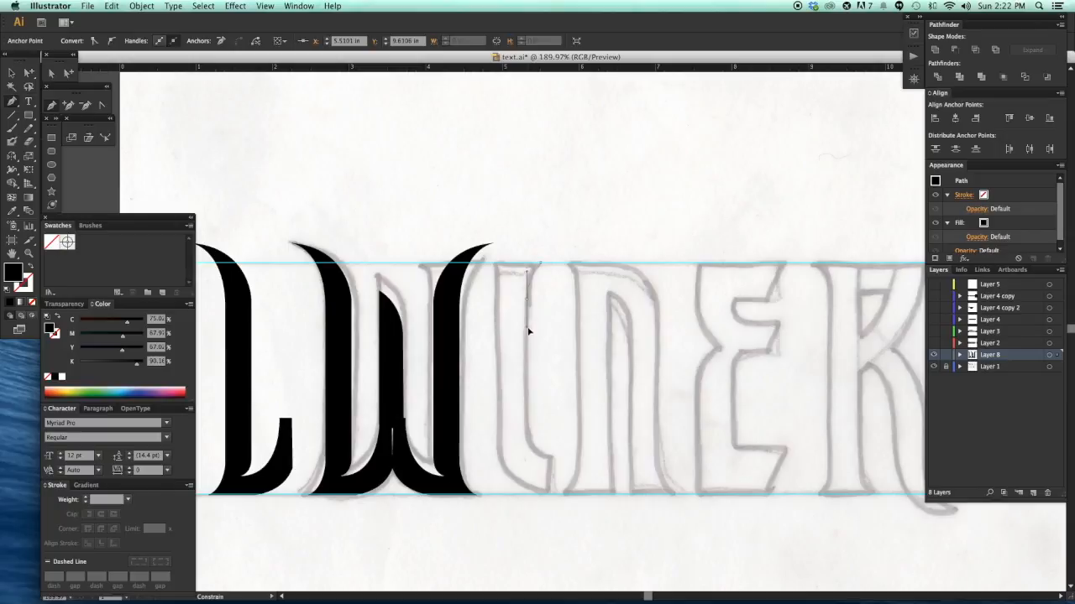
{"action": "left_click", "coordinate": [529, 342]}
{"action": "left_click", "coordinate": [525, 419]}
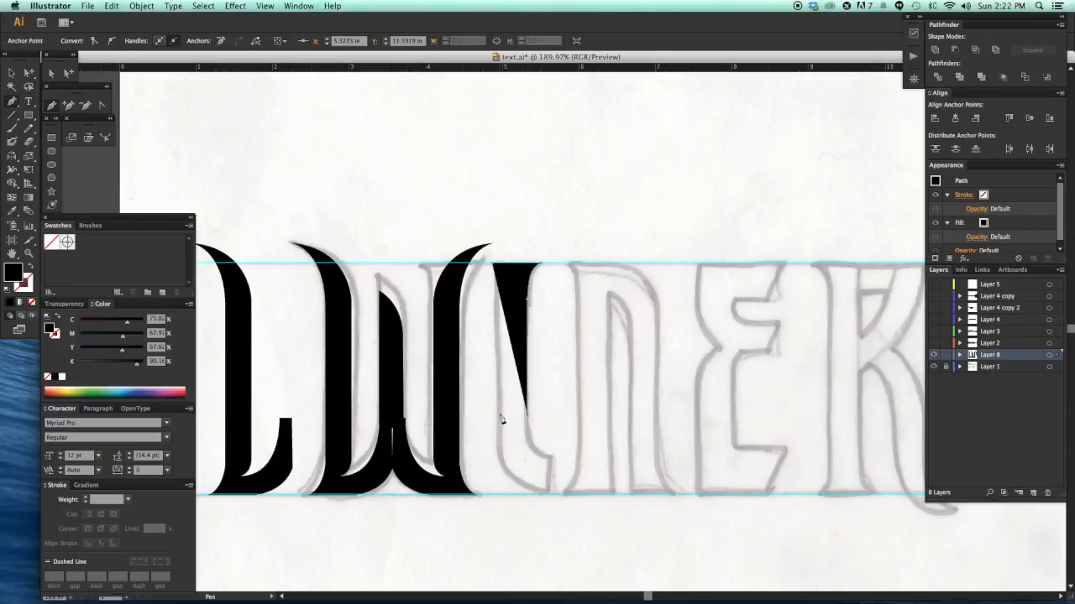
{"action": "left_click", "coordinate": [500, 414]}
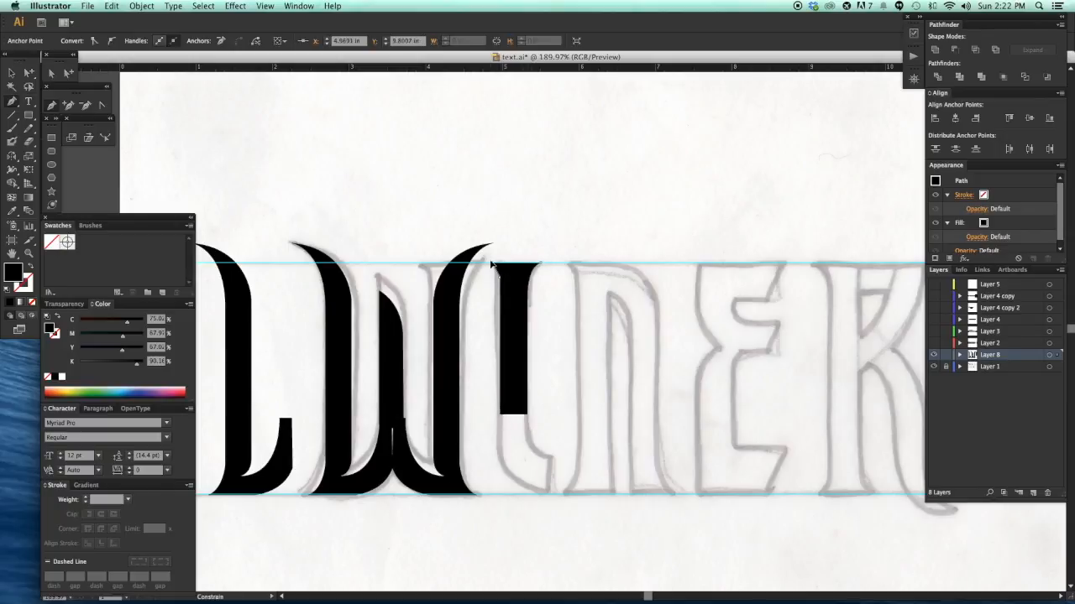
{"action": "left_click_drag", "start_coordinate": [484, 261], "coordinate": [483, 258]}
{"action": "left_click", "coordinate": [578, 237], "text": "super"}
- Replace the I's curved left serif with a straight vertical edge and line up its top corners in outline view
{"action": "key", "text": "super+space"}
{"action": "left_click_drag", "start_coordinate": [433, 204], "coordinate": [623, 479]}
{"action": "left_click_drag", "start_coordinate": [410, 170], "coordinate": [587, 324]}
{"action": "key", "text": "super+y"}
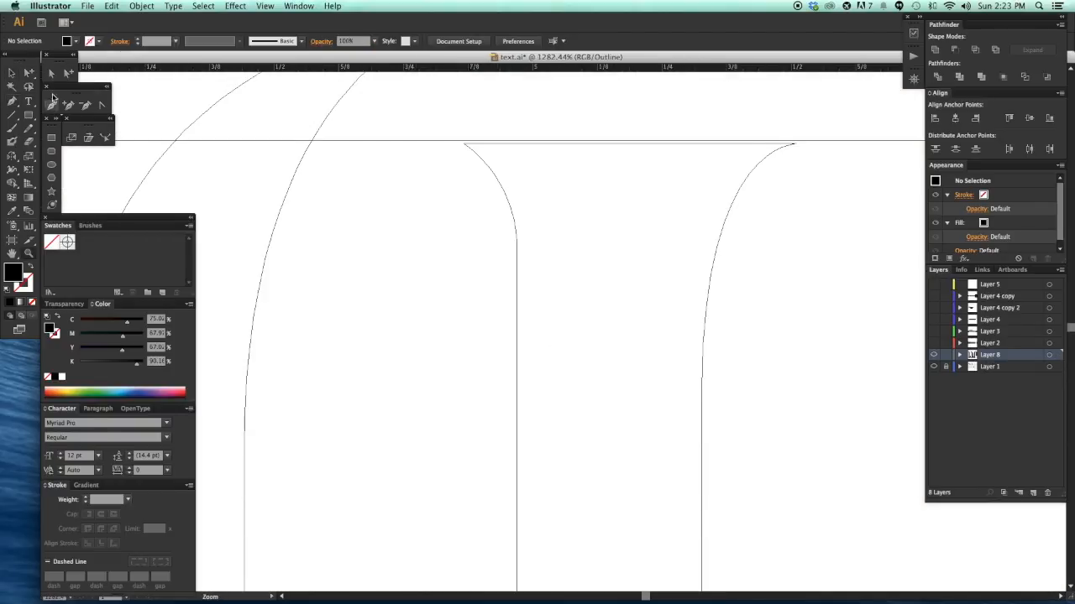
{"action": "left_click_drag", "start_coordinate": [528, 264], "coordinate": [527, 262]}
{"action": "key", "text": "super+z"}
{"action": "scroll", "coordinate": [482, 274], "scroll_direction": "up", "scroll_amount": 1}
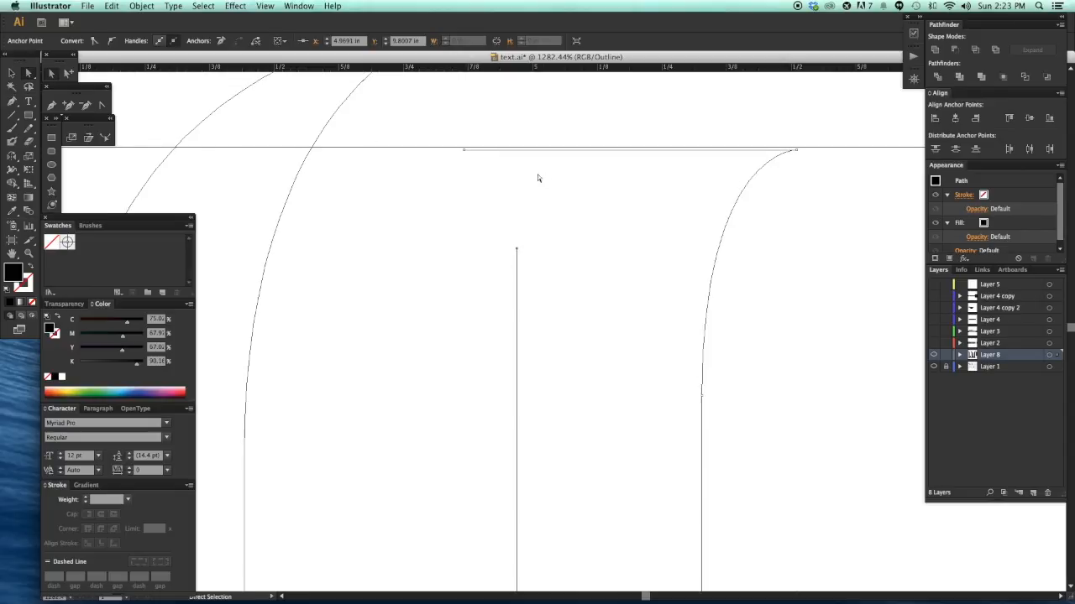
{"action": "left_click_drag", "start_coordinate": [462, 150], "coordinate": [517, 153]}
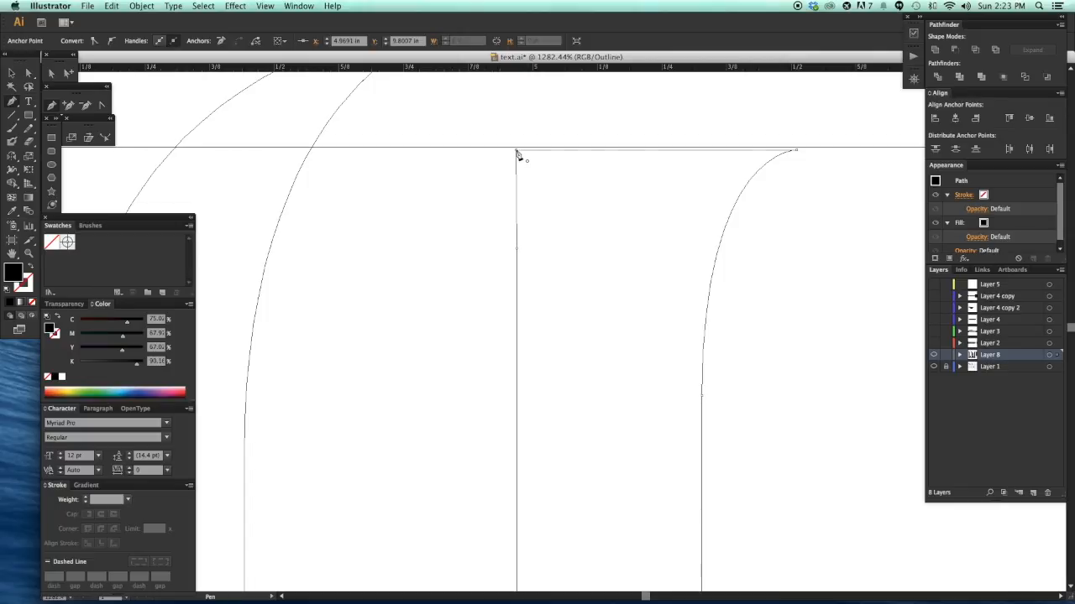
{"action": "left_click", "coordinate": [516, 252]}
{"action": "key", "text": "a"}
{"action": "left_click", "coordinate": [457, 224]}
{"action": "left_click_drag", "start_coordinate": [458, 224], "coordinate": [437, 249]}
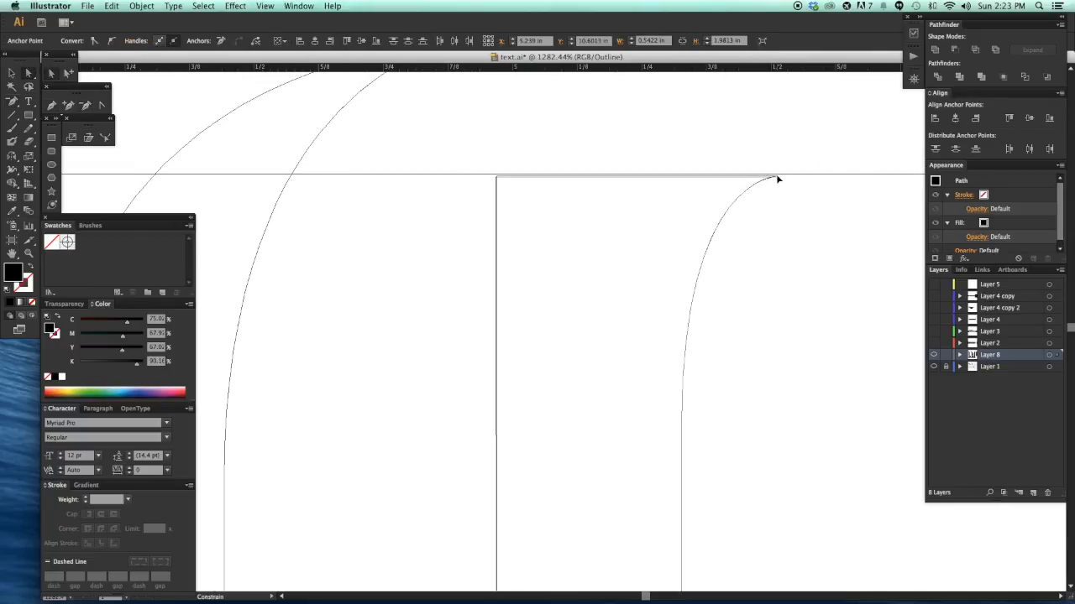
{"action": "left_click_drag", "start_coordinate": [801, 338], "coordinate": [802, 323]}
{"action": "scroll", "coordinate": [798, 318], "scroll_direction": "down", "scroll_amount": 6}
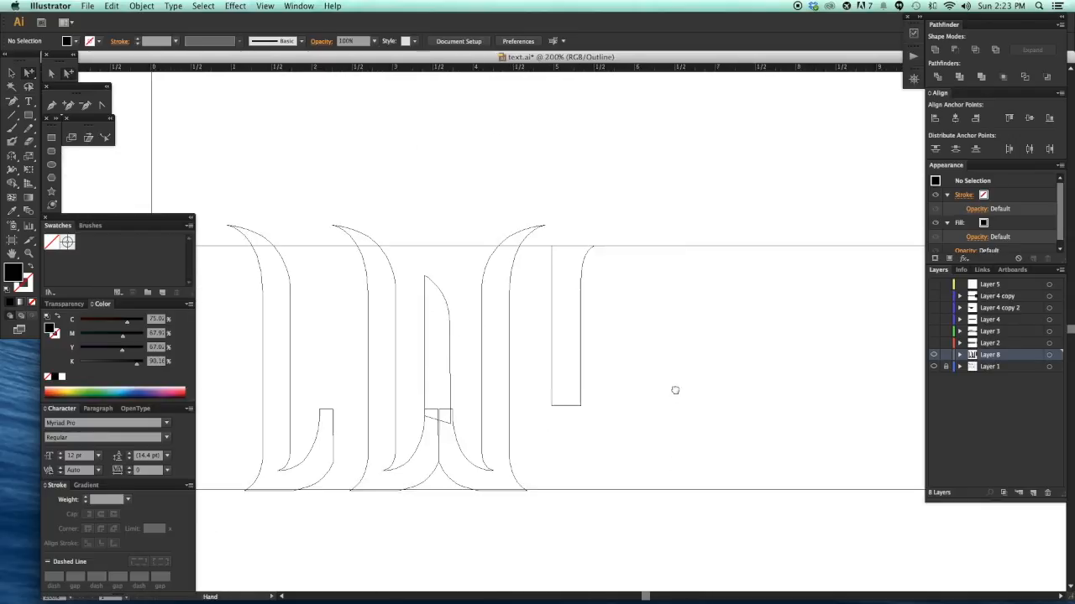
- Create a mirrored copy of the I's upper stem and place it over the sketched N's left stem
{"action": "key", "text": "super+y"}
{"action": "scroll", "coordinate": [542, 311], "scroll_direction": "up", "scroll_amount": 4}
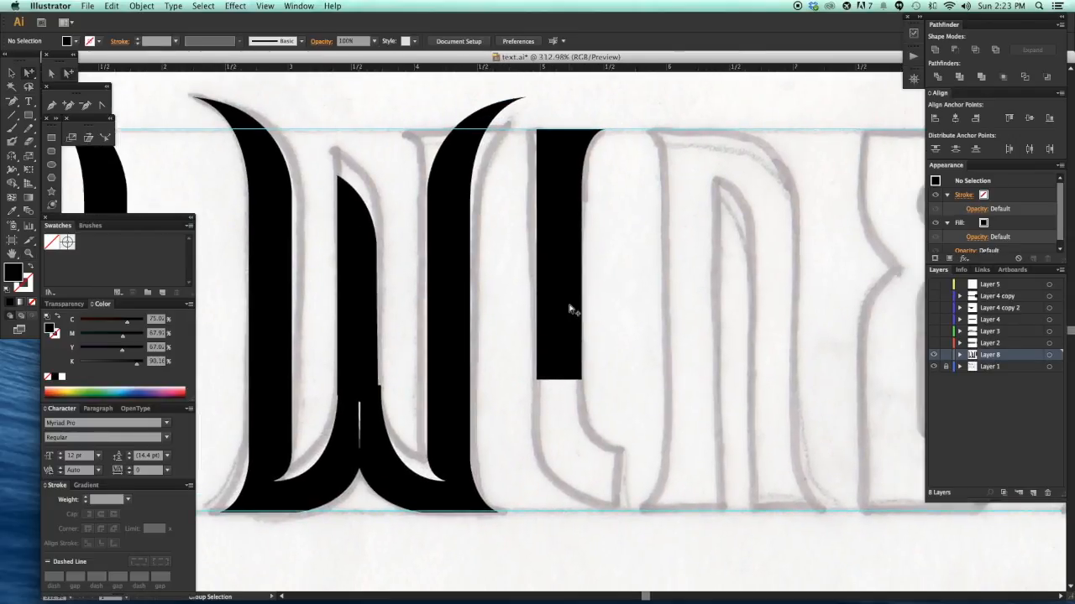
{"action": "left_click", "coordinate": [573, 314]}
{"action": "key", "text": "o"}
{"action": "left_click_drag", "start_coordinate": [650, 383], "coordinate": [697, 356]}
{"action": "key", "text": "a"}
{"action": "left_click", "coordinate": [719, 373]}
{"action": "left_click_drag", "start_coordinate": [749, 412], "coordinate": [694, 357]}
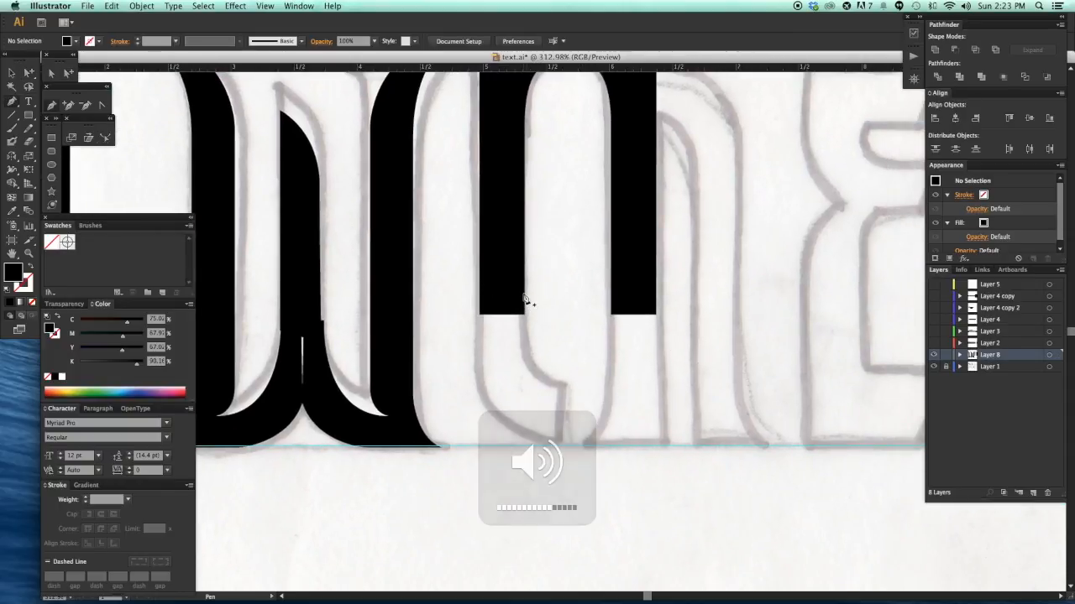
- Draw the I's curved foot from the stem down to the baseline guide, overlapping the lower end of the stem
{"action": "left_click_drag", "start_coordinate": [524, 290], "coordinate": [530, 355]}
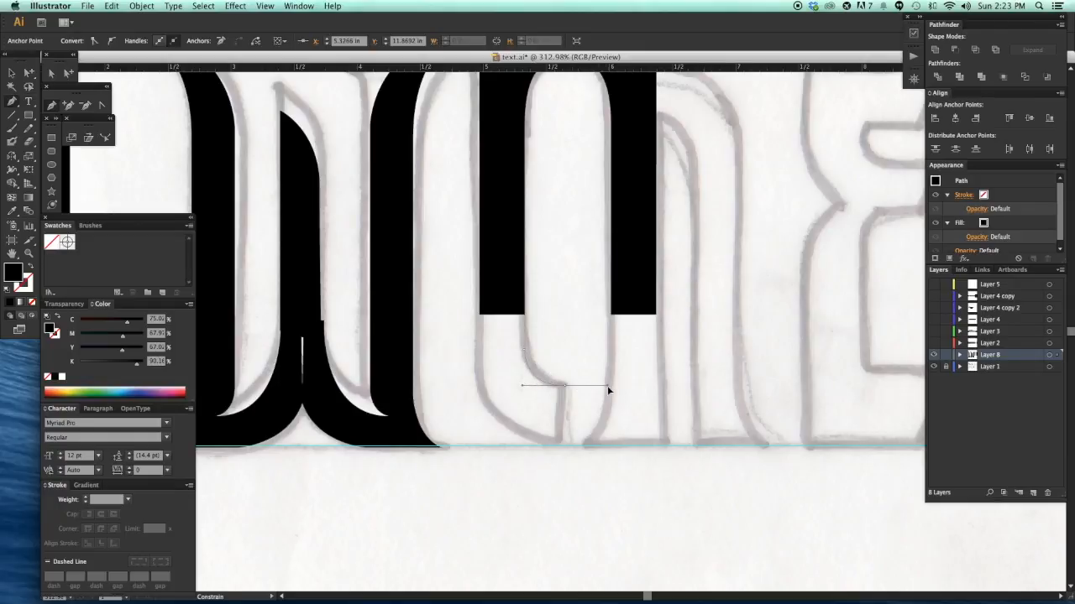
{"action": "left_click_drag", "start_coordinate": [564, 386], "coordinate": [607, 385]}
{"action": "left_click", "coordinate": [565, 438]}
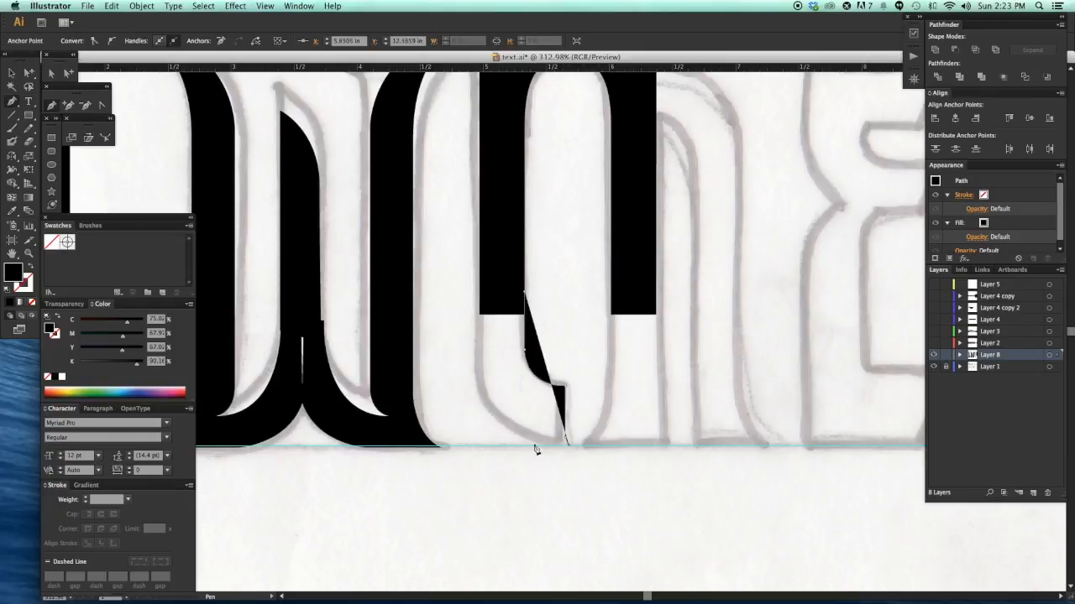
{"action": "left_click", "coordinate": [477, 294]}
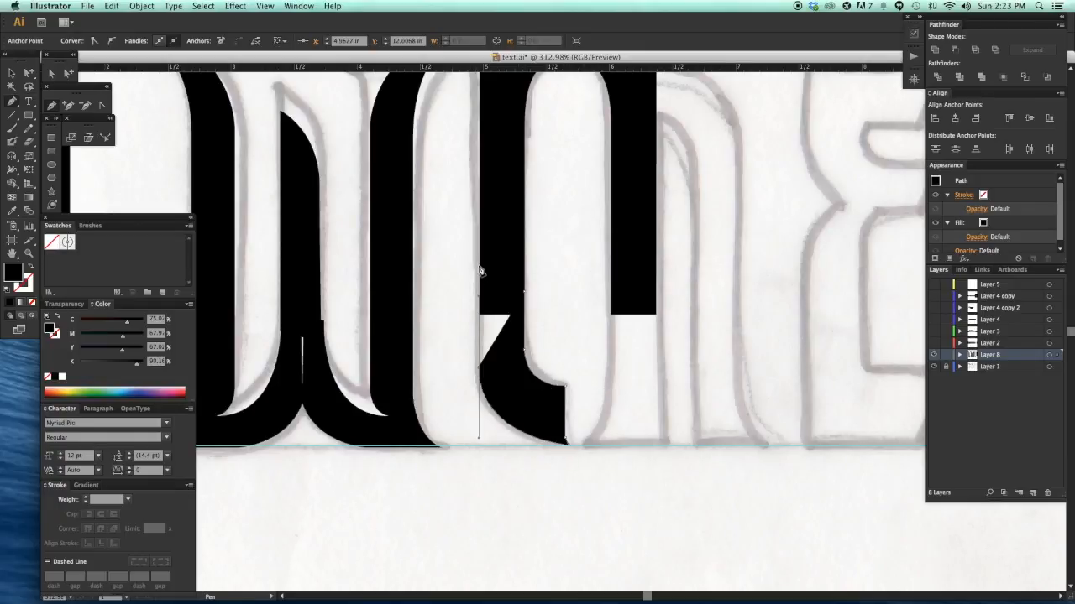
{"action": "key", "text": "super+shift+a"}
- Align the right edge of the I's foot with the stem's right edge in outline view
{"action": "scroll", "coordinate": [504, 277], "scroll_direction": "down", "scroll_amount": 1}
{"action": "left_click_drag", "start_coordinate": [384, 187], "coordinate": [710, 420]}
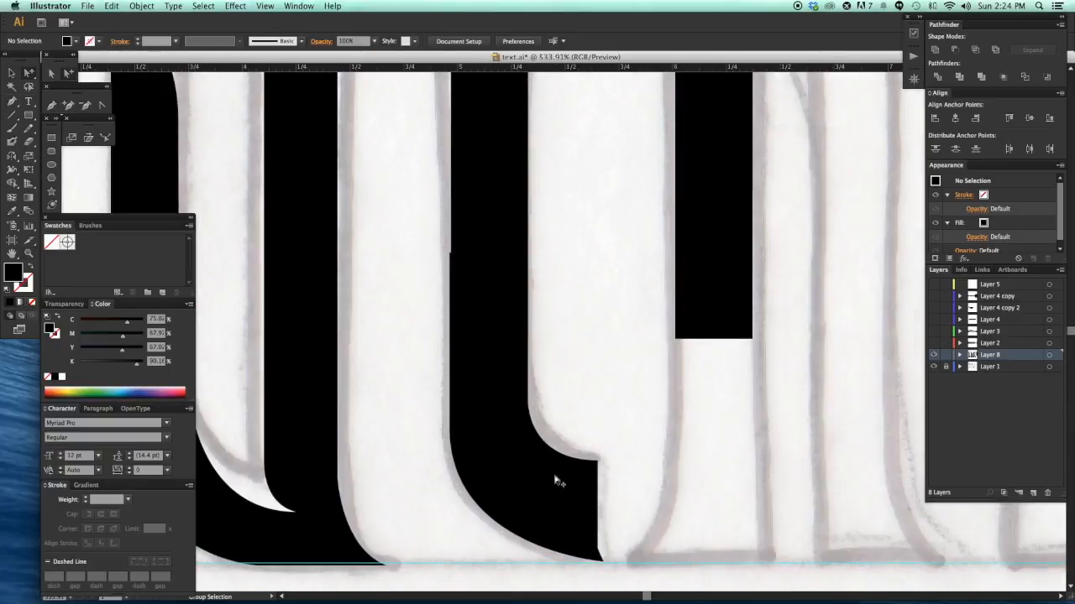
{"action": "key", "text": "super+y"}
{"action": "scroll", "coordinate": [576, 415], "scroll_direction": "down", "scroll_amount": 1}
{"action": "left_click_drag", "start_coordinate": [495, 293], "coordinate": [561, 346]}
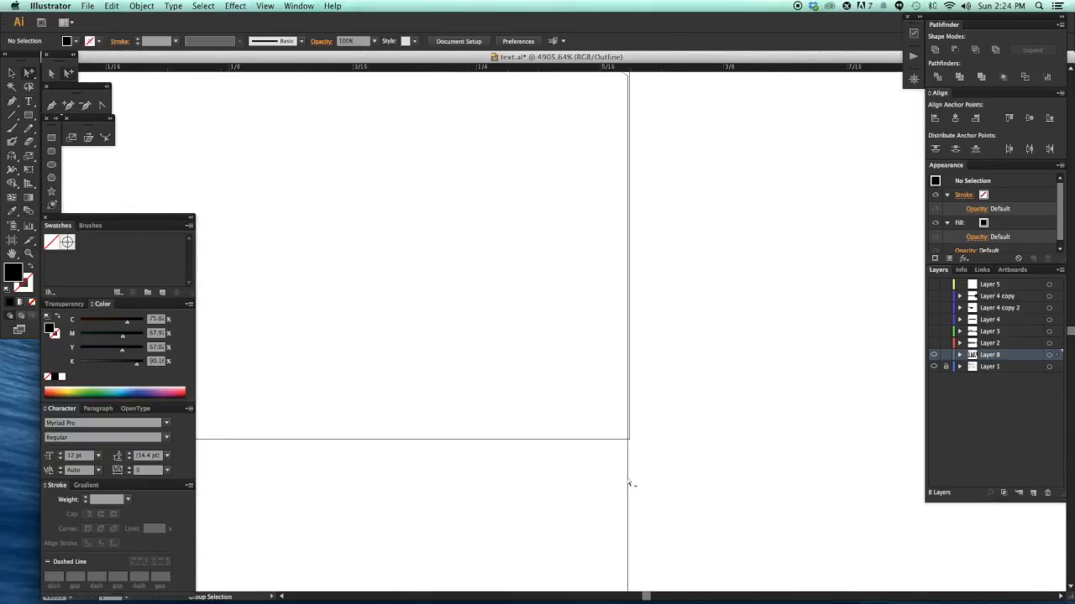
{"action": "left_click", "coordinate": [627, 481]}
{"action": "left_click_drag", "start_coordinate": [629, 478], "coordinate": [631, 481]}
{"action": "left_click", "coordinate": [684, 493]}
- Move the left-side anchors of the I's foot toward the stem's left edge
{"action": "key", "text": "super+minus"}
{"action": "key", "text": "super+minus"}
{"action": "key", "text": "super+minus"}
{"action": "key", "text": "super+minus"}
{"action": "key", "text": "super+minus"}
{"action": "scroll", "coordinate": [662, 485], "scroll_direction": "left", "scroll_amount": 3}
{"action": "left_click", "coordinate": [466, 164]}
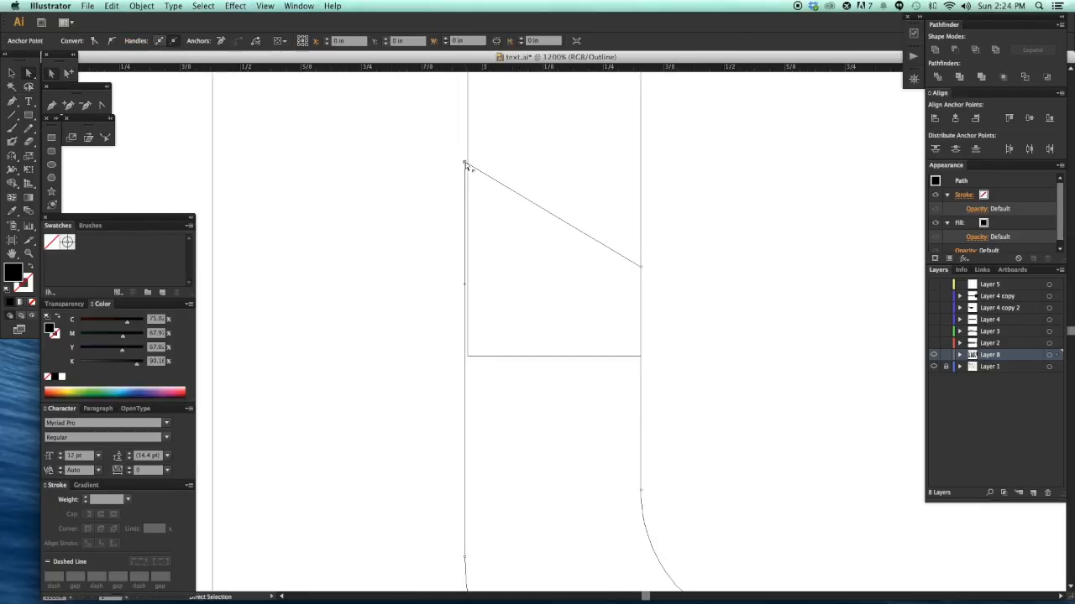
{"action": "scroll", "coordinate": [419, 227], "scroll_direction": "down", "scroll_amount": 5}
{"action": "left_click_drag", "start_coordinate": [470, 394], "coordinate": [472, 395]}
{"action": "left_click", "coordinate": [438, 396]}
{"action": "scroll", "coordinate": [418, 452], "scroll_direction": "up", "scroll_amount": 5}
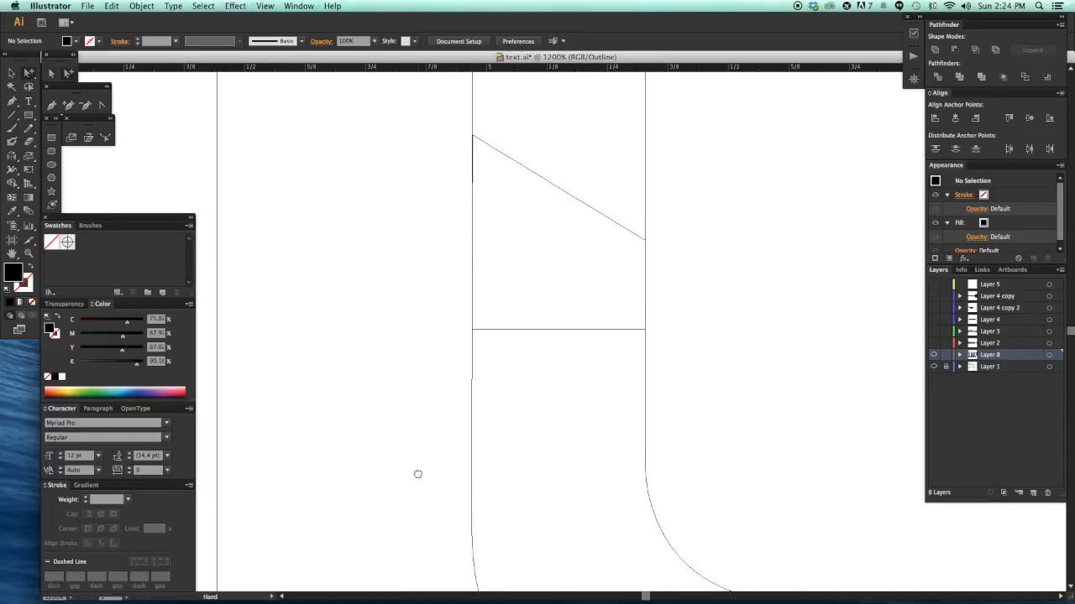
- Line up the foot's upper left anchor exactly with the left edge of the I's stem
{"action": "key", "text": "super+space"}
{"action": "left_click_drag", "start_coordinate": [418, 127], "coordinate": [540, 241]}
{"action": "left_click_drag", "start_coordinate": [556, 142], "coordinate": [551, 142]}
{"action": "key", "text": "space"}
{"action": "left_click_drag", "start_coordinate": [445, 579], "coordinate": [418, 287]}
{"action": "scroll", "coordinate": [520, 314], "scroll_direction": "down", "scroll_amount": 10}
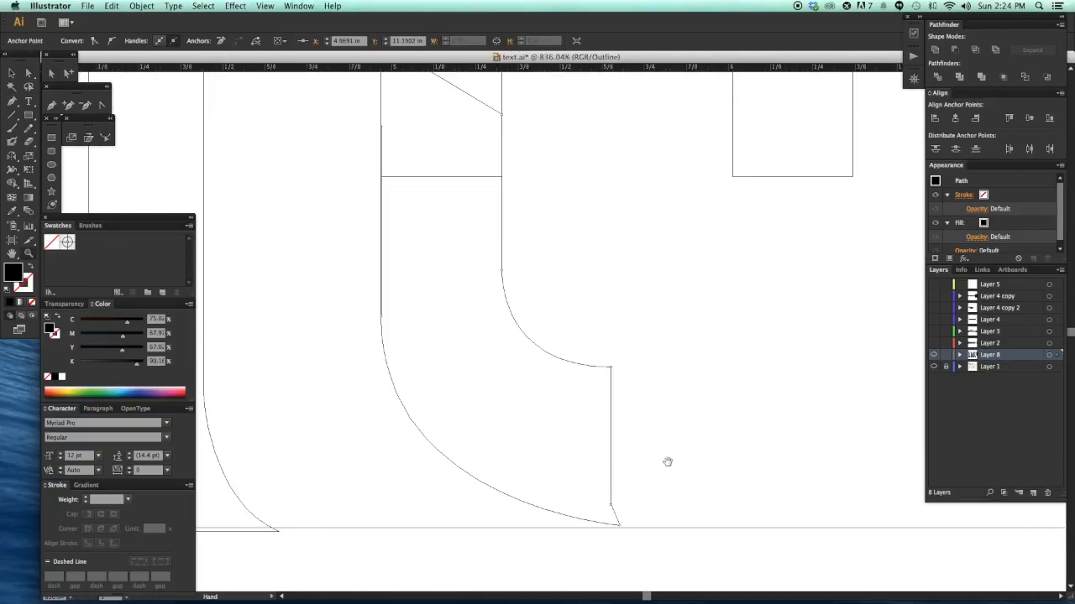
- Place the serifed bar across the I's foot at the baseline as a thickness reference
{"action": "left_click", "coordinate": [51, 77]}
{"action": "scroll", "coordinate": [609, 463], "scroll_direction": "down", "scroll_amount": 2}
{"action": "left_click_drag", "start_coordinate": [597, 313], "coordinate": [597, 330]}
{"action": "key", "text": "super+shift+a"}
{"action": "key", "text": "super+minus"}
{"action": "key", "text": "super+minus"}
{"action": "key", "text": "super+minus"}
{"action": "left_click_drag", "start_coordinate": [614, 129], "coordinate": [686, 445]}
{"action": "scroll", "coordinate": [686, 446], "scroll_direction": "down", "scroll_amount": 1}
{"action": "key", "text": "super+shift+a"}
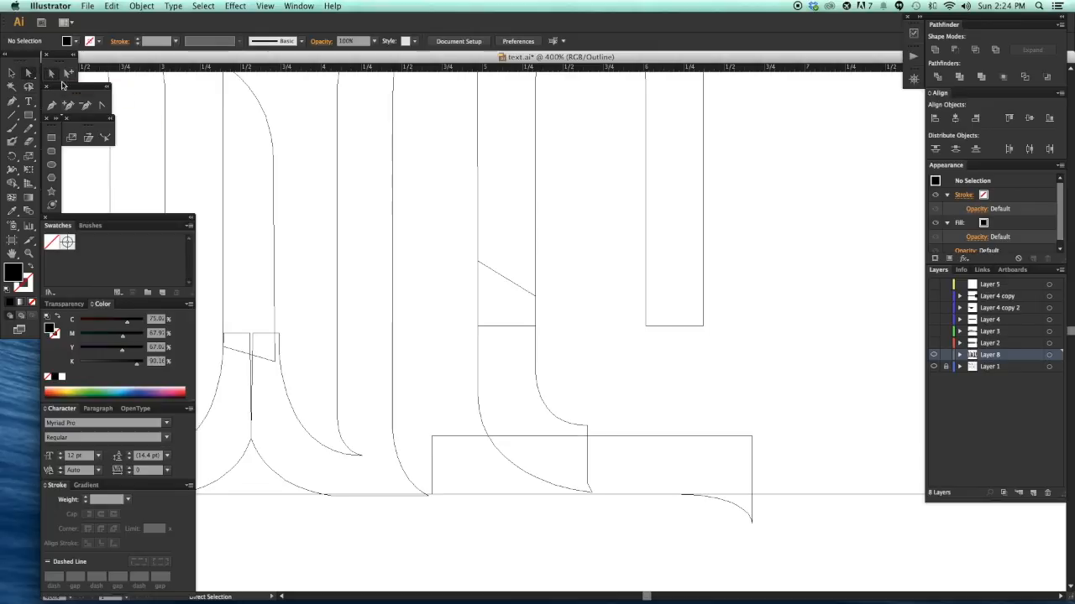
- Lower the end of the foot's inner curve to the reference bar's upper edge and refine the foot's outer curve
{"action": "left_click_drag", "start_coordinate": [528, 368], "coordinate": [528, 366]}
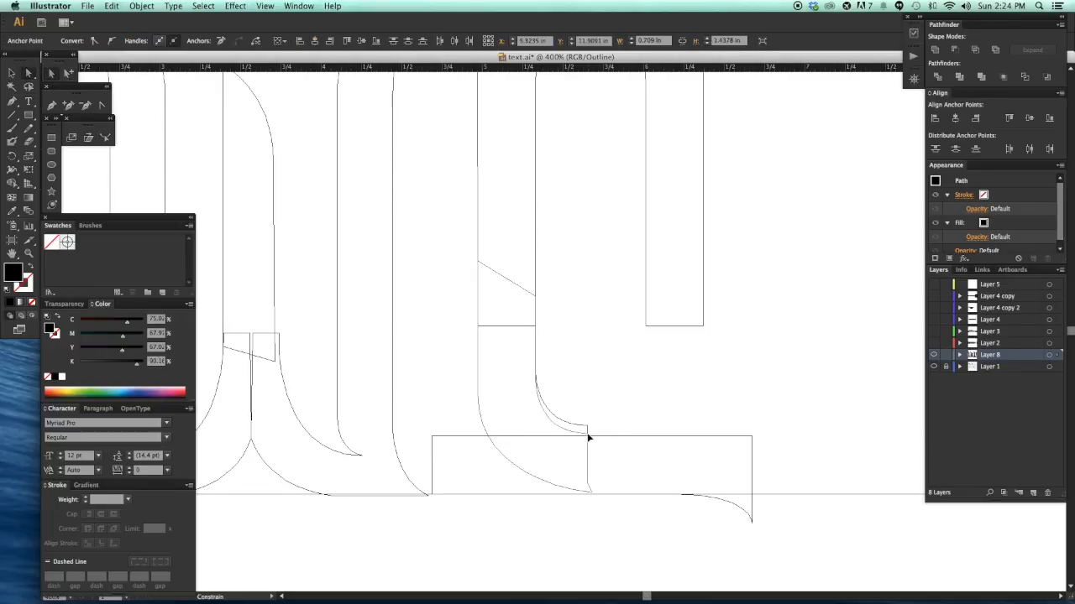
{"action": "key", "text": "v"}
{"action": "left_click", "coordinate": [669, 396]}
{"action": "mouse_move", "coordinate": [670, 396]}
{"action": "left_mouse_down"}
{"action": "mouse_move", "coordinate": [647, 380]}
{"action": "mouse_move", "coordinate": [663, 367]}
{"action": "mouse_move", "coordinate": [654, 380]}
{"action": "left_mouse_up"}
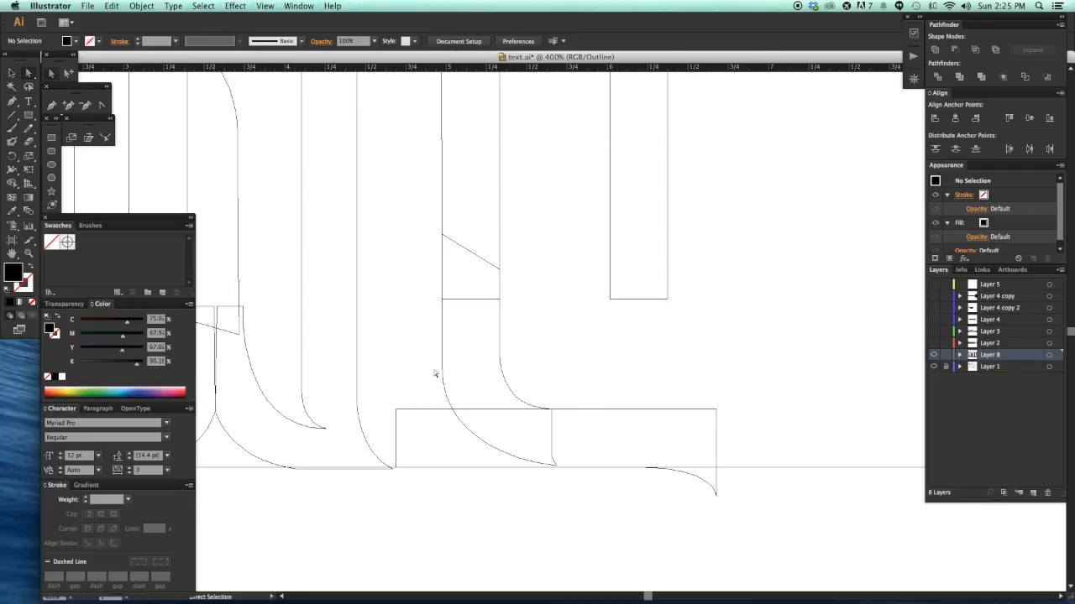
{"action": "left_click", "coordinate": [470, 408]}
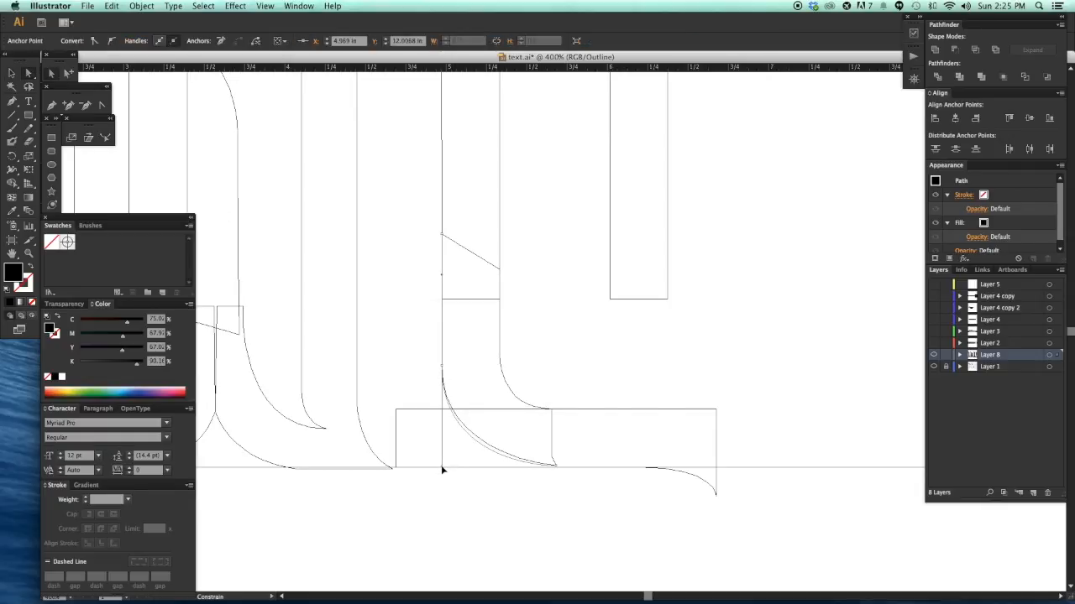
{"action": "left_click", "coordinate": [512, 364]}
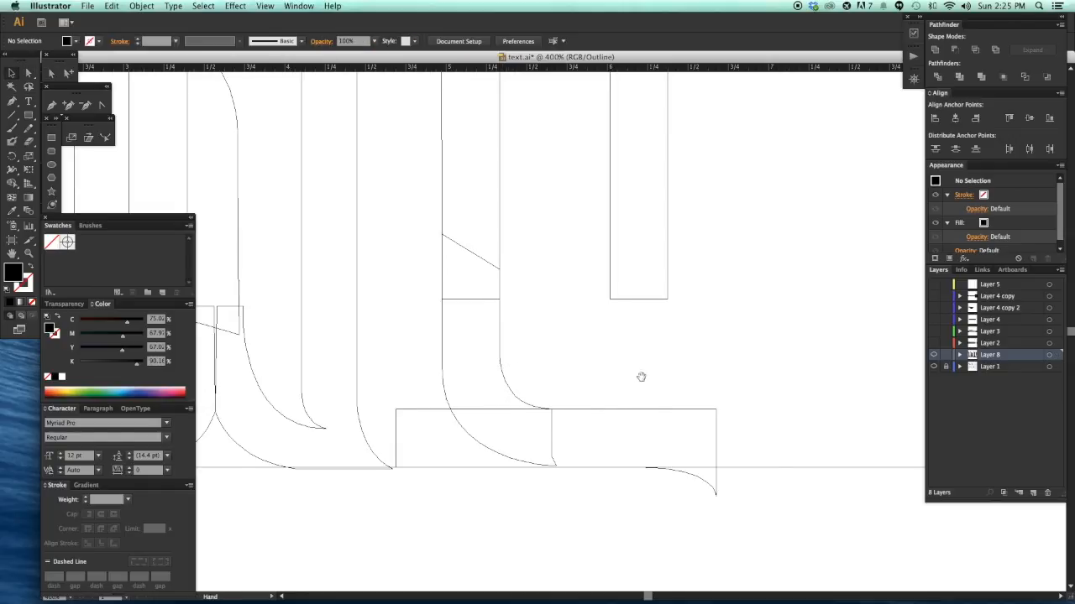
- Delete the reference bar from the baseline and return to the filled preview over the sketch
{"action": "scroll", "coordinate": [646, 377], "scroll_direction": "down", "scroll_amount": 1}
{"action": "left_click_drag", "start_coordinate": [614, 536], "coordinate": [643, 420]}
{"action": "key", "text": "Delete"}
{"action": "scroll", "coordinate": [640, 411], "scroll_direction": "down", "scroll_amount": 1}
{"action": "key", "text": "super+y"}
{"action": "scroll", "coordinate": [621, 453], "scroll_direction": "right", "scroll_amount": 1}
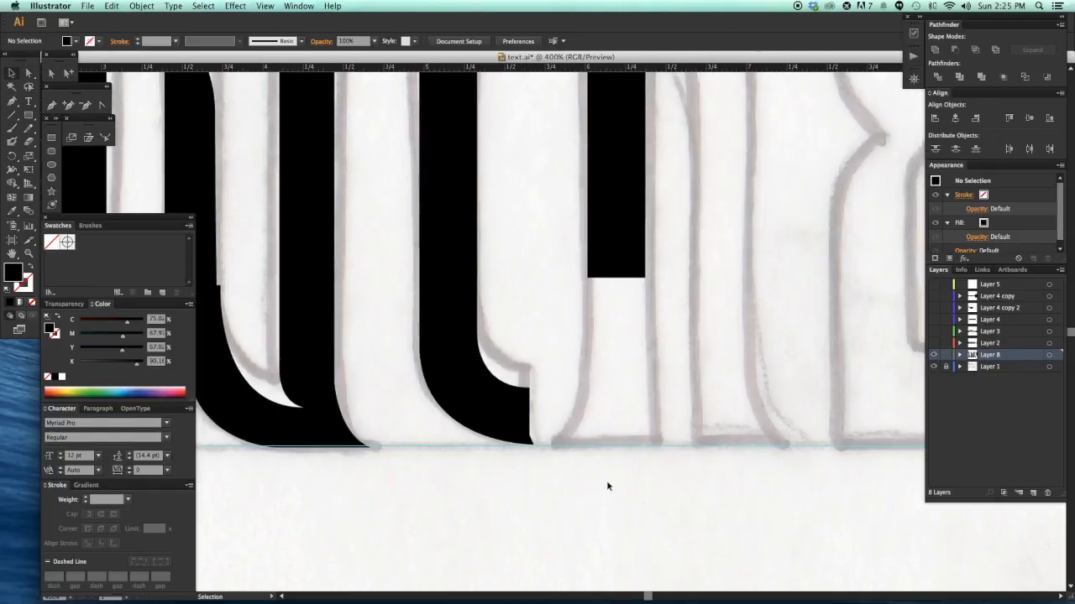
- Unite the I's stem and curved foot into one shape
{"action": "key", "text": "super+0"}
{"action": "left_click_drag", "start_coordinate": [326, 171], "coordinate": [723, 487]}
{"action": "key", "text": "a"}
{"action": "left_click", "coordinate": [458, 351], "text": "alt"}
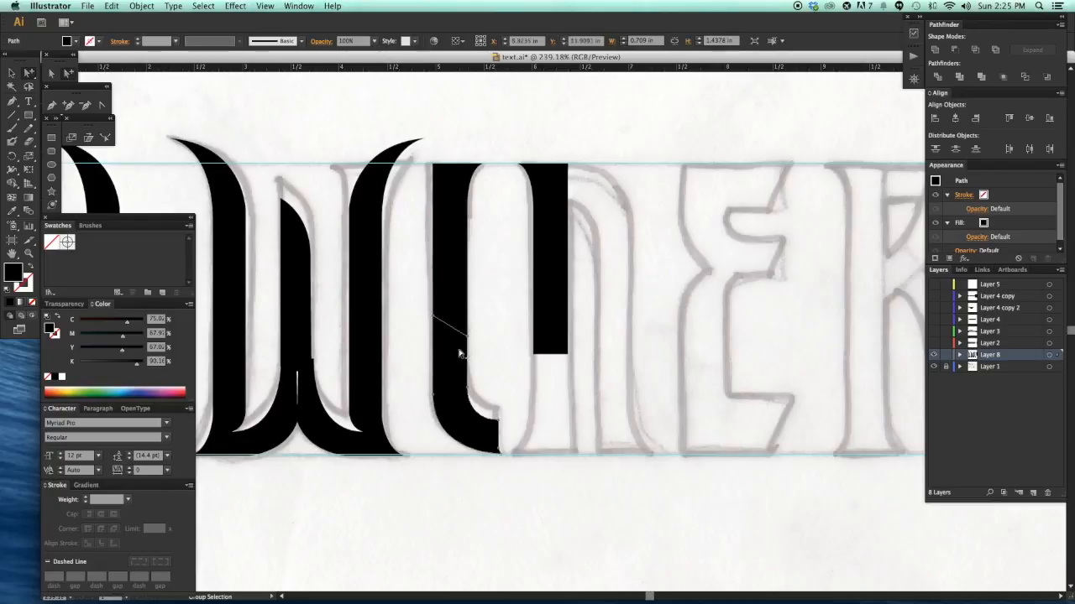
{"action": "left_click", "coordinate": [459, 351], "text": "alt"}
{"action": "left_click", "coordinate": [937, 51]}
{"action": "scroll", "coordinate": [678, 360], "scroll_direction": "left", "scroll_amount": 2}
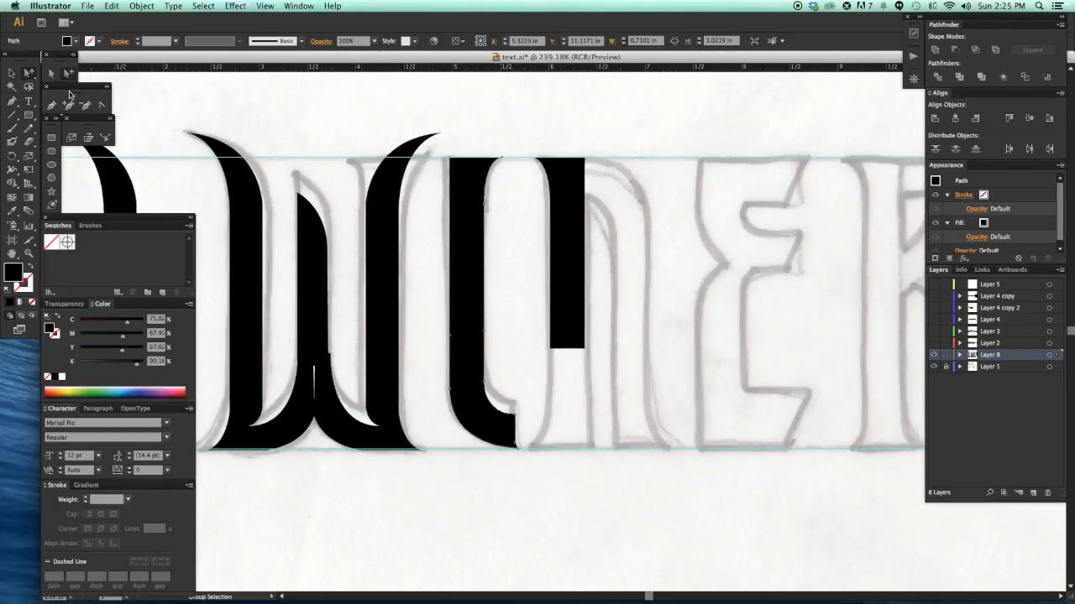
- Remove the redundant anchor points along the sides of the I where the stem and foot were joined
{"action": "left_click", "coordinate": [486, 335]}
{"action": "left_click", "coordinate": [450, 340]}
{"action": "key", "text": "v"}
{"action": "left_click", "coordinate": [517, 389]}
{"action": "mouse_move", "coordinate": [557, 371]}
{"action": "left_mouse_down"}
{"action": "mouse_move", "coordinate": [539, 369]}
{"action": "mouse_move", "coordinate": [569, 368]}
{"action": "left_mouse_up"}
- Delete the unneeded piece beside the I, duplicate the adjacent letter stroke in place, and shift the duplicate toward the N
{"action": "left_click", "coordinate": [550, 336]}
{"action": "key", "text": "Delete"}
{"action": "left_click", "coordinate": [462, 370]}
{"action": "key", "text": "super+c"}
{"action": "key", "text": "super+f"}
{"action": "left_click_drag", "start_coordinate": [504, 311], "coordinate": [570, 312]}
{"action": "left_click", "coordinate": [617, 339]}
{"action": "left_click_drag", "start_coordinate": [650, 357], "coordinate": [649, 354]}
{"action": "left_click", "coordinate": [553, 414]}
- Erase across the duplicated stroke and delete the cut-off part
{"action": "key", "text": "shift+e"}
{"action": "left_click_drag", "start_coordinate": [524, 325], "coordinate": [581, 326]}
{"action": "key", "text": "a"}
{"action": "left_click", "coordinate": [559, 362]}
{"action": "key", "text": "Delete"}
- Reflect the remaining stroke piece and fit it onto the N's left stem
{"action": "mouse_move", "coordinate": [567, 287]}
{"action": "left_mouse_down"}
{"action": "mouse_move", "coordinate": [566, 297]}
{"action": "mouse_move", "coordinate": [628, 239]}
{"action": "left_mouse_up"}
{"action": "left_click", "coordinate": [566, 298]}
{"action": "key", "text": "o"}
{"action": "key", "text": "a"}
{"action": "left_click_drag", "start_coordinate": [560, 315], "coordinate": [571, 438]}
{"action": "key", "text": "v"}
{"action": "left_click", "coordinate": [656, 433]}
{"action": "left_click_drag", "start_coordinate": [657, 432], "coordinate": [634, 433]}
- Duplicate the finished I shape and move the copy over the N's right leg in the sketch
{"action": "left_click_drag", "start_coordinate": [450, 174], "coordinate": [708, 509]}
{"action": "left_click_drag", "start_coordinate": [619, 326], "coordinate": [623, 386]}
{"action": "key", "text": "super+minus"}
{"action": "key", "text": "super+minus"}
{"action": "left_click", "coordinate": [457, 351]}
{"action": "left_click_drag", "start_coordinate": [452, 343], "coordinate": [586, 367]}
{"action": "left_click", "coordinate": [632, 381]}
{"action": "left_click_drag", "start_coordinate": [633, 382], "coordinate": [626, 379]}
- Fit the turned copy beside the N's left stem so its curved end forms the shoulder at the upper guide
{"action": "left_click_drag", "start_coordinate": [467, 188], "coordinate": [681, 576]}
{"action": "left_click_drag", "start_coordinate": [593, 373], "coordinate": [609, 375]}
{"action": "left_click_drag", "start_coordinate": [609, 375], "coordinate": [593, 375]}
{"action": "left_click", "coordinate": [660, 381]}
{"action": "left_click_drag", "start_coordinate": [663, 382], "coordinate": [657, 381]}
{"action": "left_click_drag", "start_coordinate": [470, 165], "coordinate": [622, 251]}
{"action": "left_click", "coordinate": [612, 119]}
{"action": "left_click_drag", "start_coordinate": [613, 120], "coordinate": [630, 128]}
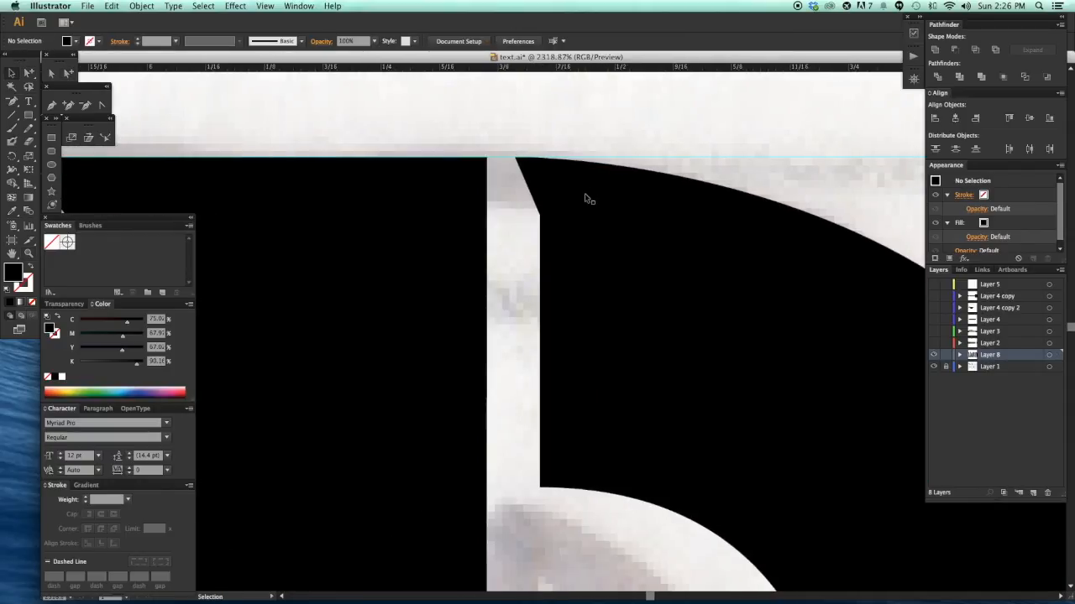
{"action": "left_click", "coordinate": [530, 163]}
{"action": "key", "text": "super+z"}
- Place the serifed bar along the upper guide to bridge the gap between the N's stem and shoulder
{"action": "left_click", "coordinate": [607, 116]}
{"action": "key", "text": "super+minus"}
{"action": "key", "text": "super+minus"}
{"action": "key", "text": "super+minus"}
{"action": "key", "text": "super+minus"}
{"action": "left_click_drag", "start_coordinate": [506, 408], "coordinate": [482, 389]}
{"action": "key", "text": "v"}
{"action": "left_click", "coordinate": [482, 389]}
{"action": "key", "text": "r"}
{"action": "mouse_move", "coordinate": [644, 352]}
{"action": "left_mouse_down"}
{"action": "mouse_move", "coordinate": [554, 537]}
{"action": "mouse_move", "coordinate": [546, 313]}
{"action": "mouse_move", "coordinate": [738, 312]}
{"action": "left_mouse_up"}
- Cut diagonally through the N's top bar with the Eraser and delete its serifed right part
{"action": "key", "text": "a"}
{"action": "key", "text": "shift+e"}
{"action": "left_click_drag", "start_coordinate": [638, 377], "coordinate": [571, 257]}
{"action": "key", "text": "super+shift+a"}
{"action": "key", "text": "a"}
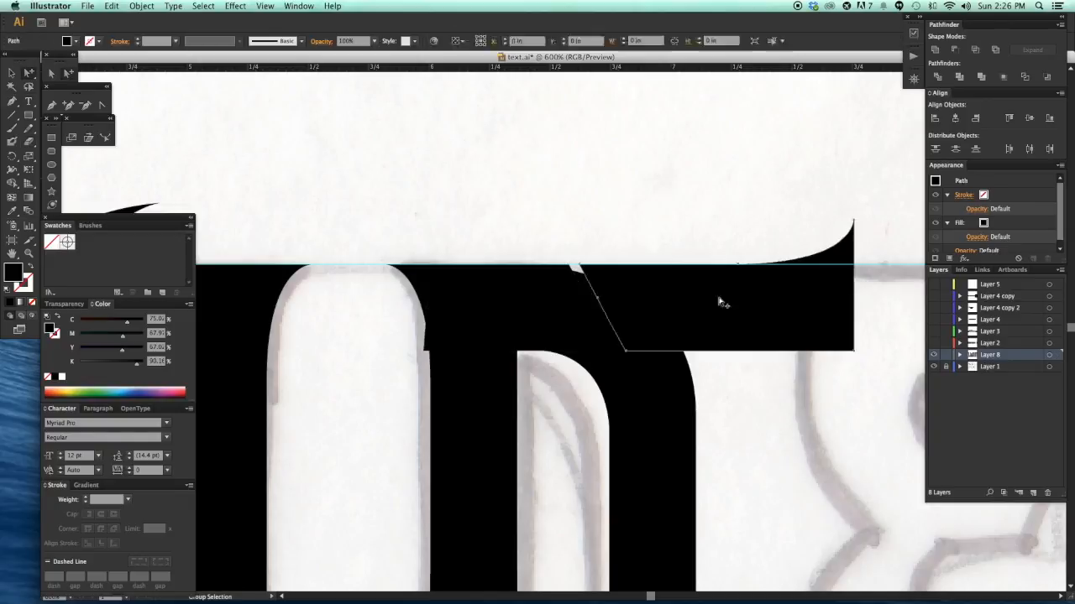
{"action": "left_click", "coordinate": [707, 311]}
{"action": "key", "text": "Delete"}
- Examine in outline view how the top edges of the N's bar, stem and shoulder meet the guide
{"action": "scroll", "coordinate": [532, 311], "scroll_direction": "down", "scroll_amount": 1}
{"action": "left_click_drag", "start_coordinate": [437, 179], "coordinate": [626, 366]}
{"action": "mouse_move", "coordinate": [682, 277]}
{"action": "left_mouse_down"}
{"action": "mouse_move", "coordinate": [739, 279]}
{"action": "mouse_move", "coordinate": [695, 279]}
{"action": "left_mouse_up"}
{"action": "key", "text": "super+shift+a"}
{"action": "left_click_drag", "start_coordinate": [734, 211], "coordinate": [724, 210]}
{"action": "key", "text": "super+y"}
{"action": "left_click_drag", "start_coordinate": [511, 235], "coordinate": [580, 280]}
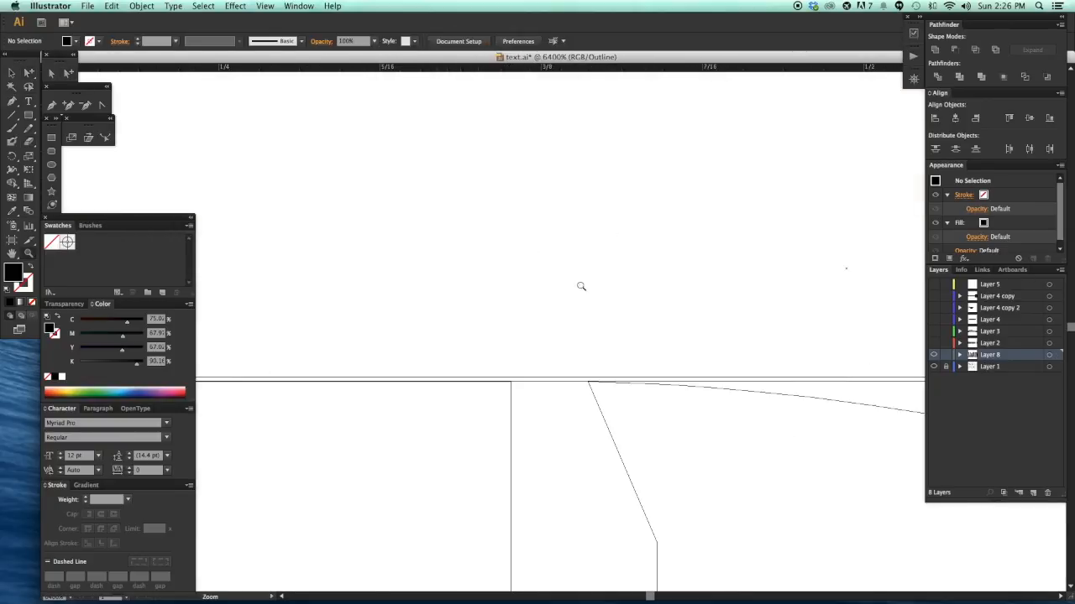
{"action": "scroll", "coordinate": [546, 311], "scroll_direction": "down", "scroll_amount": 2}
{"action": "left_click", "coordinate": [510, 328]}
- Undo the last changes and align the connecting bar's top edge with the N's stem, shoulder and upper guide
{"action": "key", "text": "super+z"}
{"action": "key", "text": "super+z"}
{"action": "key", "text": "super+z"}
{"action": "key", "text": "super+z"}
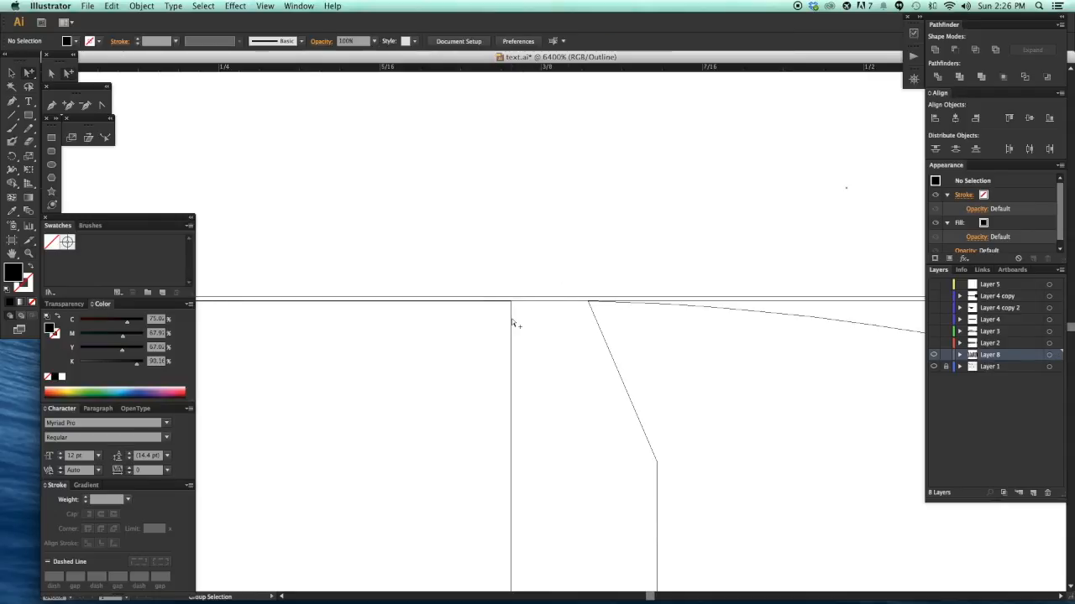
{"action": "left_click_drag", "start_coordinate": [511, 321], "coordinate": [512, 354]}
{"action": "left_click_drag", "start_coordinate": [544, 307], "coordinate": [544, 302]}
{"action": "left_click", "coordinate": [597, 253]}
{"action": "left_click_drag", "start_coordinate": [642, 243], "coordinate": [586, 239]}
{"action": "left_click_drag", "start_coordinate": [681, 293], "coordinate": [615, 291]}
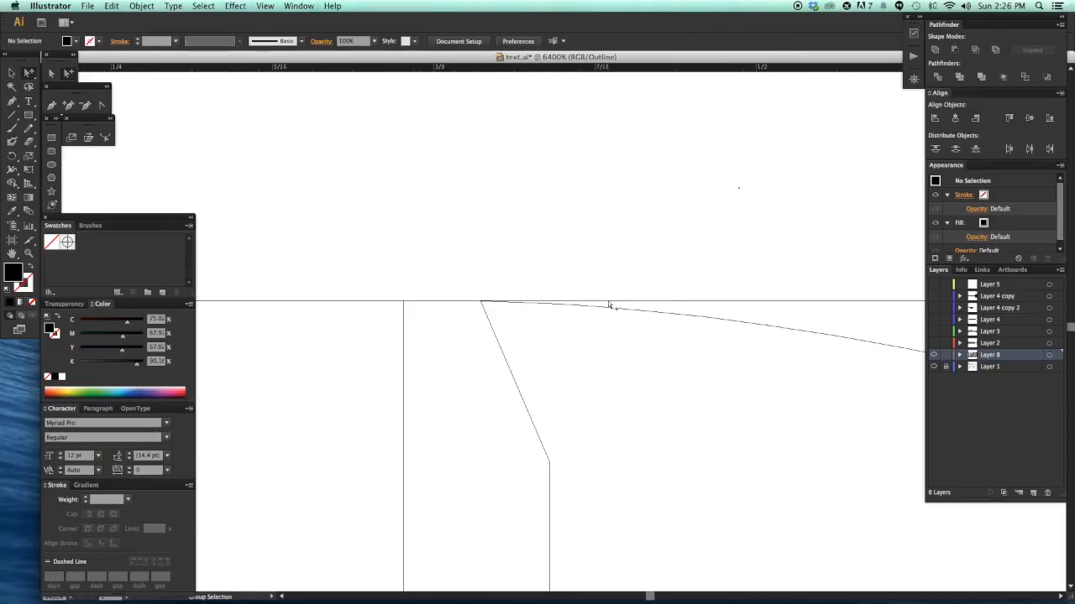
- Erase a small spot from the connecting bar's top edge beside the corner of the N's shoulder
{"action": "left_click", "coordinate": [611, 306]}
{"action": "key", "text": "shift+e"}
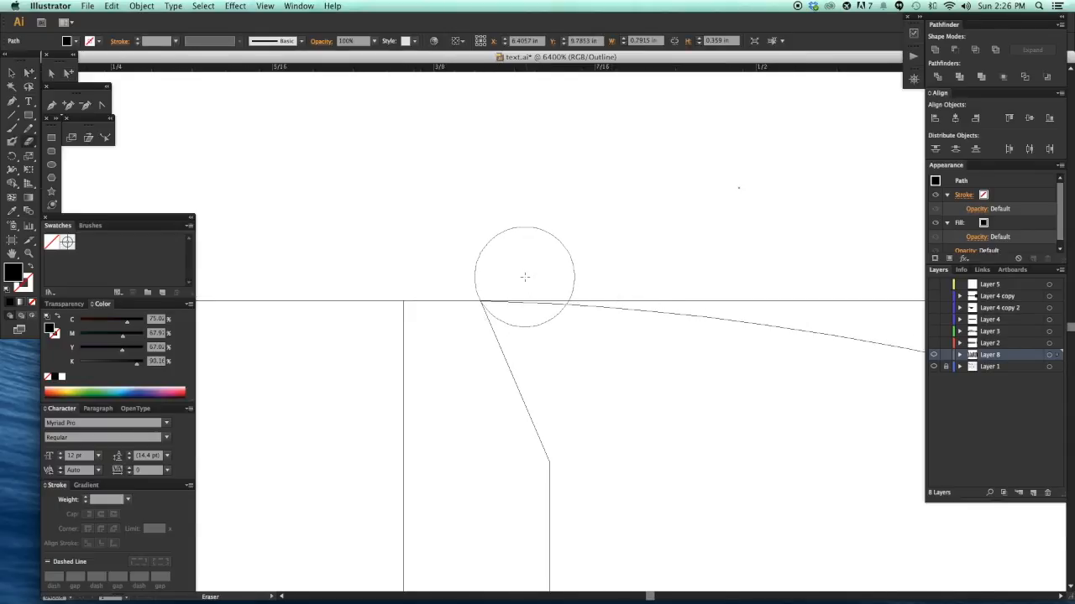
{"action": "left_click", "coordinate": [524, 277]}
{"action": "key", "text": "v"}
{"action": "left_click", "coordinate": [610, 266]}
{"action": "scroll", "coordinate": [611, 265], "scroll_direction": "down", "scroll_amount": 5}
{"action": "scroll", "coordinate": [611, 269], "scroll_direction": "right", "scroll_amount": 2}
{"action": "left_click", "coordinate": [609, 320]}
{"action": "key", "text": "shift+e"}
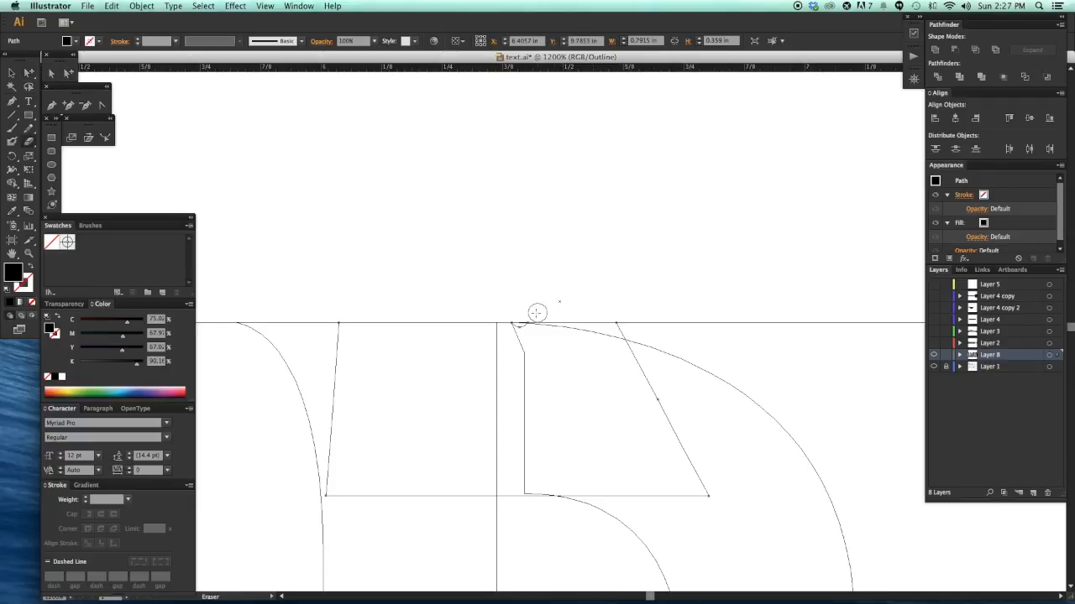
{"action": "left_click_drag", "start_coordinate": [562, 376], "coordinate": [568, 534]}
- Shift the N's right leg sideways in outline view to line up its edges with the foot piece
{"action": "key", "text": "super+y"}
{"action": "key", "text": "super+minus"}
{"action": "key", "text": "super+minus"}
{"action": "key", "text": "super+minus"}
{"action": "key", "text": "super+minus"}
{"action": "key", "text": "super+minus"}
{"action": "key", "text": "super+minus"}
{"action": "key", "text": "super+minus"}
{"action": "scroll", "coordinate": [647, 280], "scroll_direction": "down", "scroll_amount": 1}
{"action": "key", "text": "z"}
{"action": "left_click_drag", "start_coordinate": [396, 232], "coordinate": [640, 476]}
{"action": "left_click_drag", "start_coordinate": [639, 476], "coordinate": [585, 442]}
{"action": "left_click", "coordinate": [547, 457]}
{"action": "key", "text": "o"}
{"action": "key", "text": "super+y"}
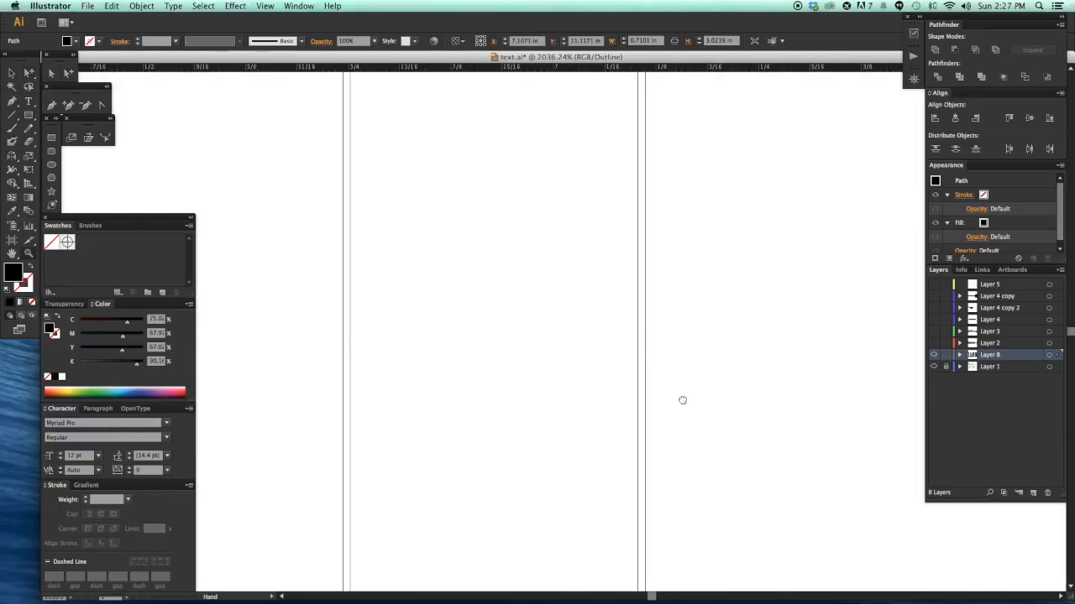
{"action": "left_click_drag", "start_coordinate": [636, 374], "coordinate": [629, 361]}
{"action": "left_click", "coordinate": [693, 378]}
- Delete the extra left-pointing serif piece at the bottom of the N's right leg
{"action": "key", "text": "super+minus"}
{"action": "key", "text": "super+minus"}
{"action": "key", "text": "super+minus"}
{"action": "key", "text": "super+minus"}
{"action": "left_click", "coordinate": [503, 463], "text": "alt"}
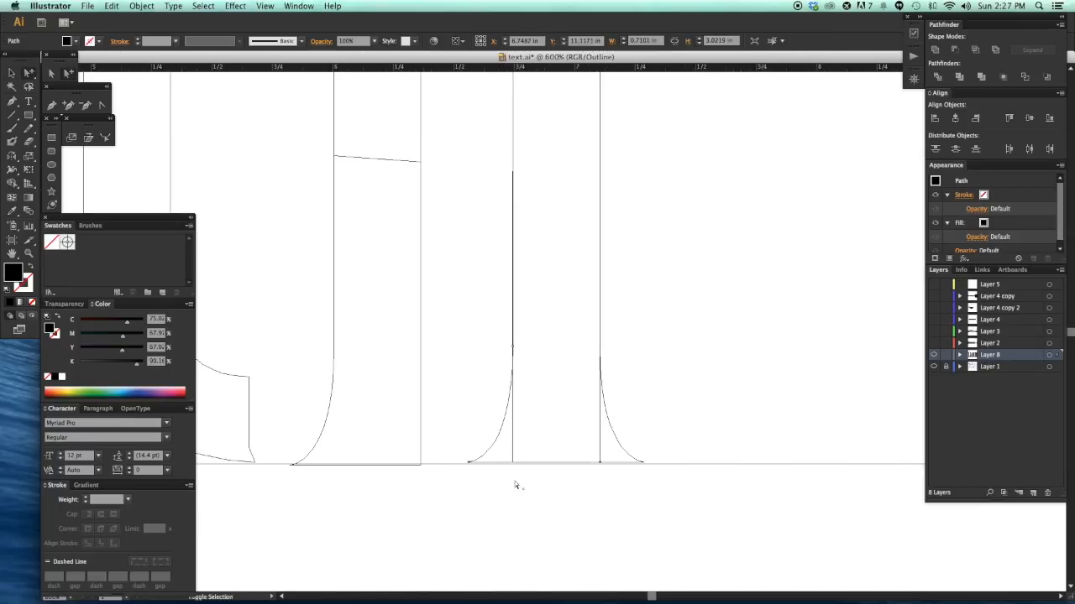
{"action": "key", "text": "a"}
{"action": "left_click_drag", "start_coordinate": [611, 493], "coordinate": [630, 500]}
{"action": "left_click", "coordinate": [606, 496]}
{"action": "left_click", "coordinate": [554, 462], "text": "alt"}
{"action": "key", "text": "Delete"}
- Move the foot of the N's left stem up slightly onto the baseline guide
{"action": "scroll", "coordinate": [555, 505], "scroll_direction": "right", "scroll_amount": 1}
{"action": "left_click_drag", "start_coordinate": [367, 384], "coordinate": [526, 503]}
{"action": "left_click_drag", "start_coordinate": [401, 427], "coordinate": [401, 423]}
{"action": "key", "text": "super+minus"}
{"action": "key", "text": "super+minus"}
{"action": "key", "text": "super+minus"}
{"action": "key", "text": "super+minus"}
{"action": "key", "text": "super+minus"}
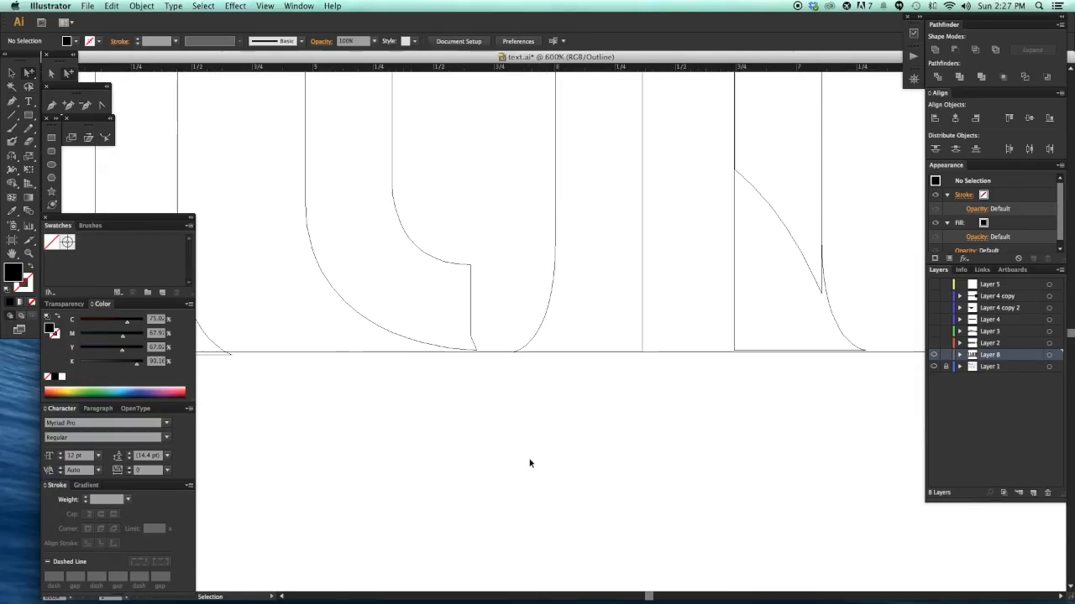
- Nudge the foot of the N's right leg slightly down onto the baseline guide in outline view, and return to preview
{"action": "left_click_drag", "start_coordinate": [630, 428], "coordinate": [169, 410]}
{"action": "left_click_drag", "start_coordinate": [418, 296], "coordinate": [721, 443]}
{"action": "left_click_drag", "start_coordinate": [589, 293], "coordinate": [590, 301]}
{"action": "left_click", "coordinate": [609, 364]}
{"action": "key", "text": "super+minus"}
{"action": "key", "text": "super+minus"}
{"action": "key", "text": "super+minus"}
{"action": "key", "text": "super+minus"}
{"action": "key", "text": "super+minus"}
{"action": "key", "text": "super+minus"}
{"action": "key", "text": "super+minus"}
{"action": "key", "text": "super+y"}
{"action": "left_click_drag", "start_coordinate": [628, 369], "coordinate": [644, 452]}
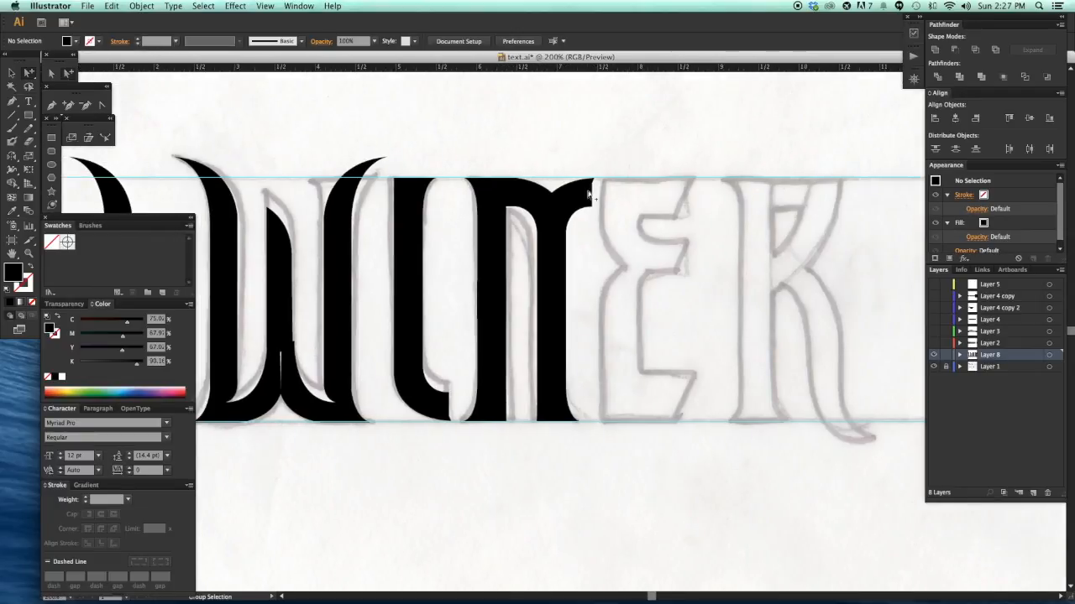
- Try to split the N's arm piece with a diagonal eraser stroke across the right leg, and undo it
{"action": "left_click", "coordinate": [591, 192]}
{"action": "left_click_drag", "start_coordinate": [544, 286], "coordinate": [538, 277]}
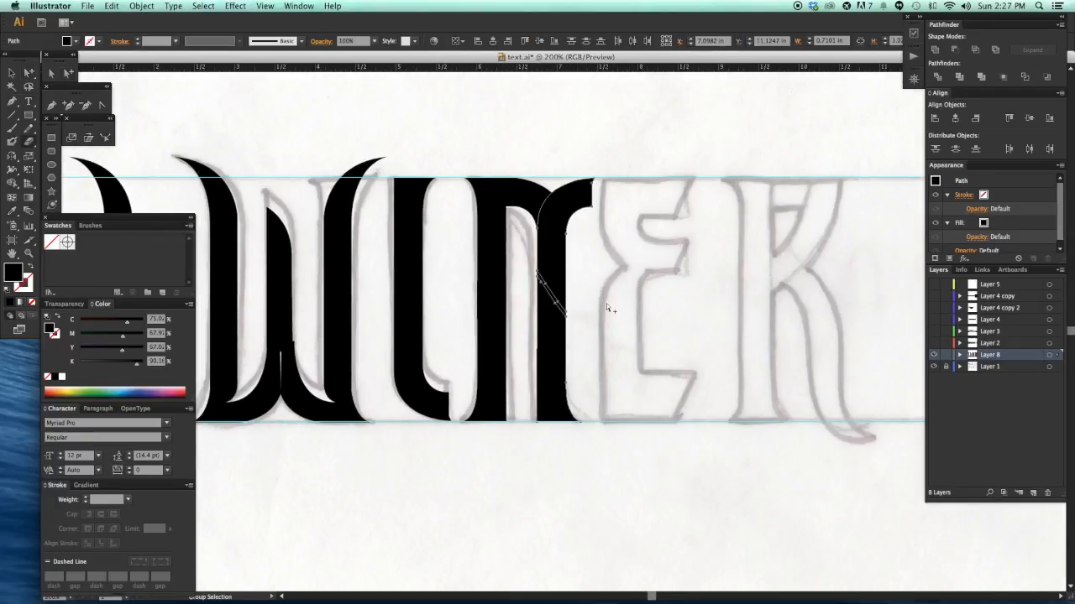
{"action": "key", "text": "super+z"}
{"action": "left_click", "coordinate": [607, 303], "text": "super"}
{"action": "left_click_drag", "start_coordinate": [633, 305], "coordinate": [620, 304]}
- Duplicate all pieces of the N, including its arm, onto the empty pasteboard ahead of the first letter
{"action": "key", "text": "a"}
{"action": "left_click_drag", "start_coordinate": [580, 434], "coordinate": [464, 166]}
{"action": "left_click_drag", "start_coordinate": [576, 259], "coordinate": [806, 263]}
{"action": "left_click_drag", "start_coordinate": [766, 215], "coordinate": [332, 215]}
{"action": "left_click_drag", "start_coordinate": [336, 252], "coordinate": [395, 252]}
{"action": "left_click_drag", "start_coordinate": [518, 429], "coordinate": [593, 429]}
{"action": "key", "text": "r"}
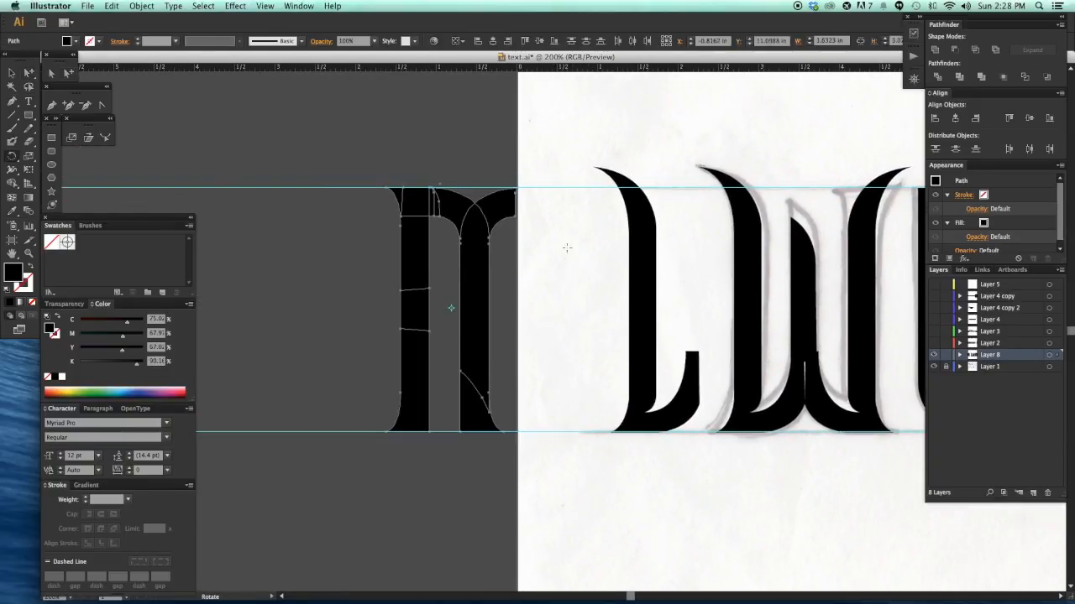
- Place a second copy of the N beside the first one on the pasteboard
{"action": "scroll", "coordinate": [456, 328], "scroll_direction": "left", "scroll_amount": 2}
{"action": "key", "text": "a"}
{"action": "left_click", "coordinate": [439, 257], "text": "alt"}
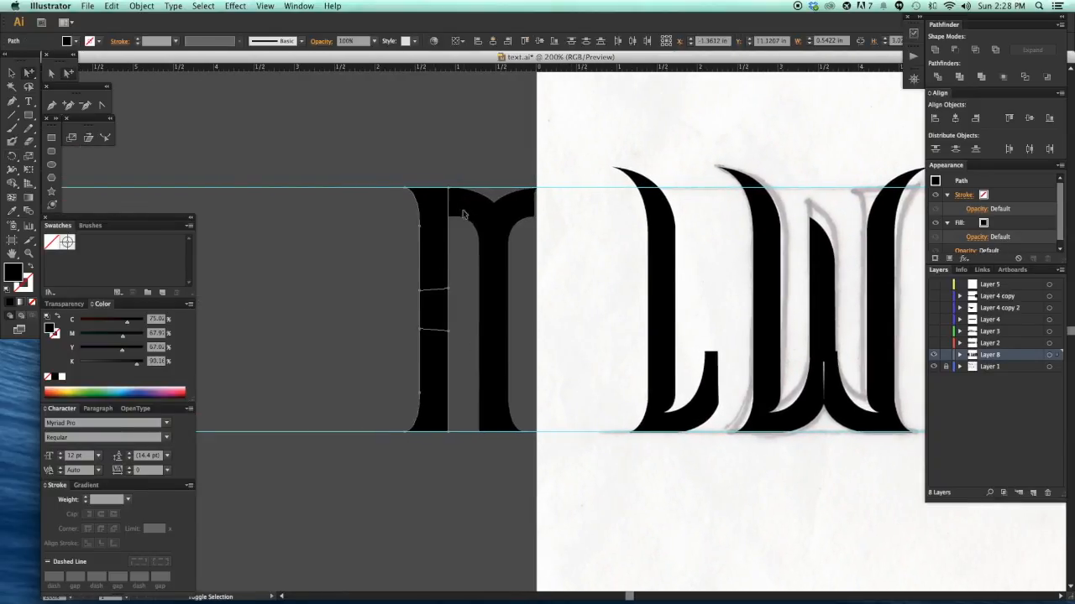
{"action": "left_click", "coordinate": [554, 273]}
{"action": "key", "text": "ctrl+minus"}
{"action": "key", "text": "ctrl+minus"}
{"action": "left_click_drag", "start_coordinate": [336, 240], "coordinate": [695, 359]}
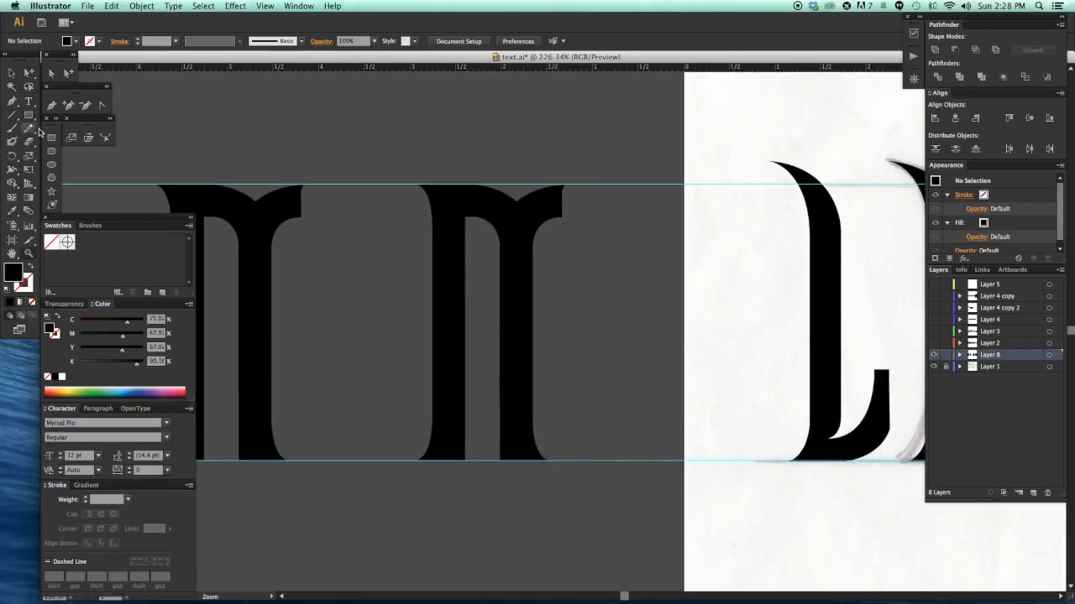
- Draw a tall black rectangle over the outer half of the N copy's right leg and its arm
{"action": "left_click", "coordinate": [52, 139]}
{"action": "left_click_drag", "start_coordinate": [655, 129], "coordinate": [518, 568]}
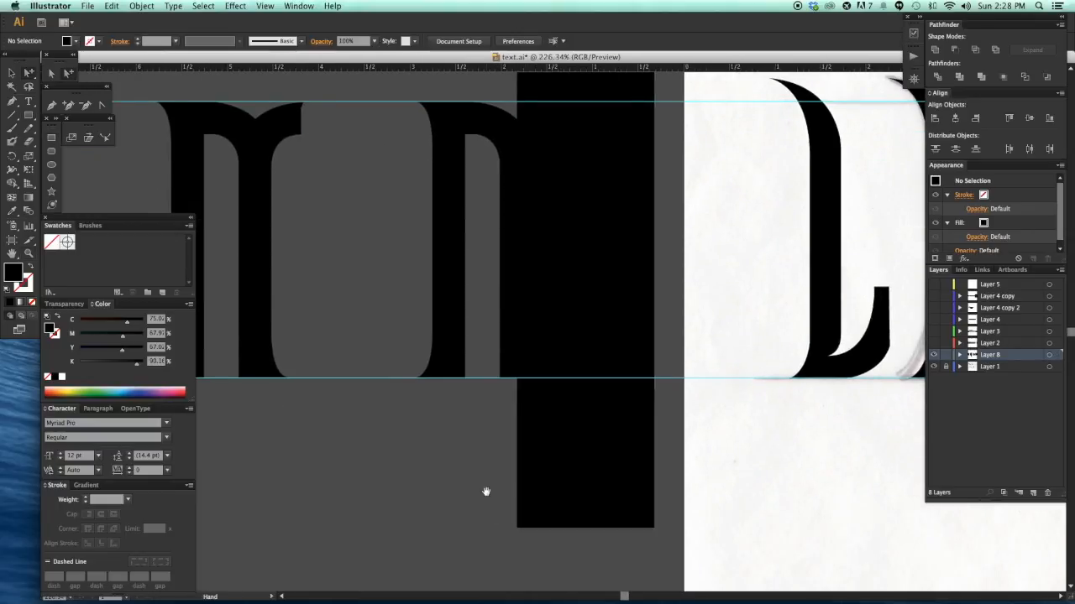
{"action": "left_click", "coordinate": [477, 480], "text": "ctrl"}
{"action": "scroll", "coordinate": [391, 163], "scroll_direction": "down", "scroll_amount": 1}
{"action": "left_click_drag", "start_coordinate": [357, 83], "coordinate": [403, 135]}
{"action": "left_click", "coordinate": [426, 462]}
{"action": "key", "text": "super+z"}
- Unite the N copy's pieces into one shape and subtract the rectangle to keep only half of the right leg
{"action": "left_click", "coordinate": [935, 50]}
{"action": "left_click", "coordinate": [674, 274]}
{"action": "key", "text": "super+f"}
{"action": "left_click_drag", "start_coordinate": [368, 61], "coordinate": [393, 92]}
{"action": "key", "text": "f"}
{"action": "left_click_drag", "start_coordinate": [462, 175], "coordinate": [513, 221]}
{"action": "left_click_drag", "start_coordinate": [366, 142], "coordinate": [564, 449]}
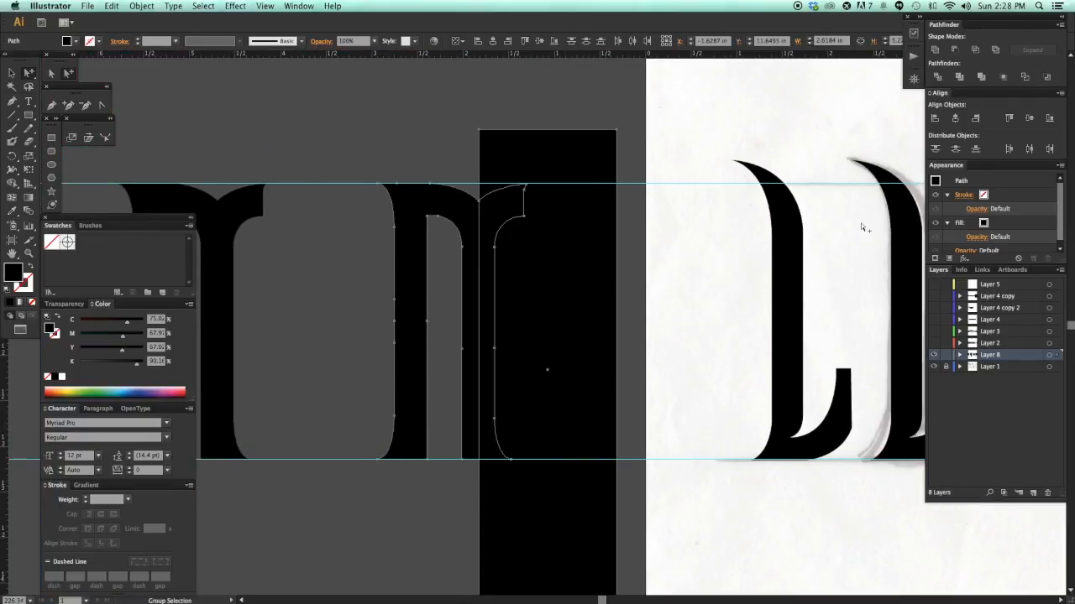
{"action": "left_click", "coordinate": [955, 50]}
- Mirror a copy of the half letter across its cut edge to form an M
{"action": "key", "text": "o"}
{"action": "left_click_drag", "start_coordinate": [470, 216], "coordinate": [547, 224]}
{"action": "key", "text": "v"}
{"action": "left_click", "coordinate": [618, 292]}
{"action": "left_click_drag", "start_coordinate": [619, 293], "coordinate": [630, 291]}
- Nudge the M's mirrored half in outline view to meet the other half along the middle leg, and return to preview
{"action": "left_click_drag", "start_coordinate": [470, 191], "coordinate": [546, 247]}
{"action": "key", "text": "super+y"}
{"action": "left_click_drag", "start_coordinate": [521, 291], "coordinate": [592, 318]}
{"action": "left_click_drag", "start_coordinate": [471, 121], "coordinate": [466, 120]}
{"action": "left_click", "coordinate": [518, 136]}
{"action": "key", "text": "super+minus"}
{"action": "key", "text": "super+minus"}
{"action": "key", "text": "super+minus"}
{"action": "key", "text": "super+minus"}
{"action": "key", "text": "super+minus"}
{"action": "key", "text": "super+minus"}
{"action": "key", "text": "super+minus"}
{"action": "key", "text": "super+y"}
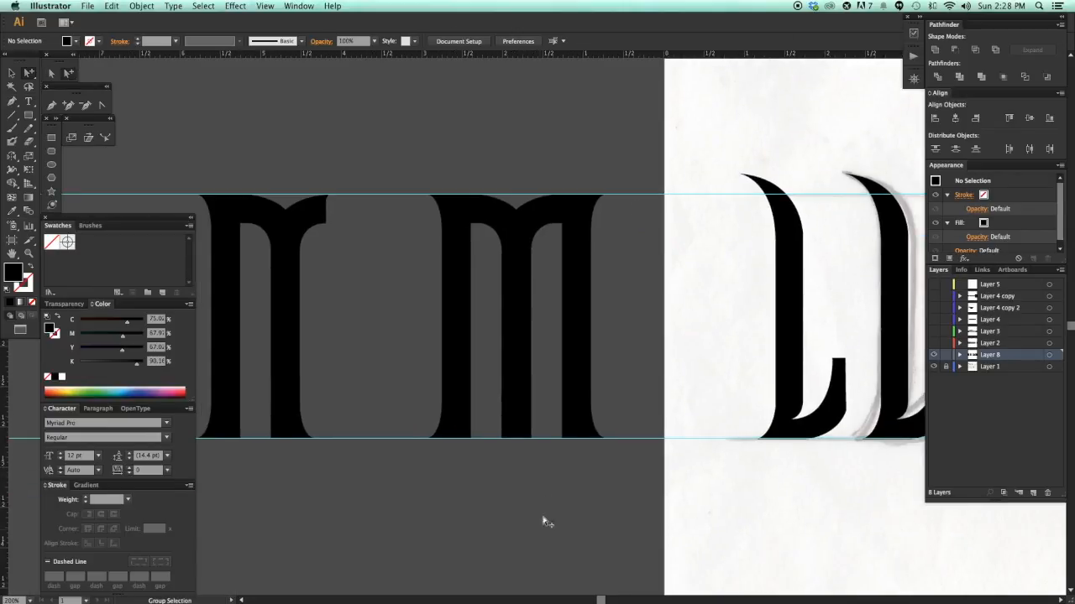
- Draw a closed four-sided shape with a slanted upper edge over the bottom of the M's middle leg using the Pen tool
{"action": "left_click_drag", "start_coordinate": [490, 339], "coordinate": [489, 339]}
{"action": "key", "text": "shift+e"}
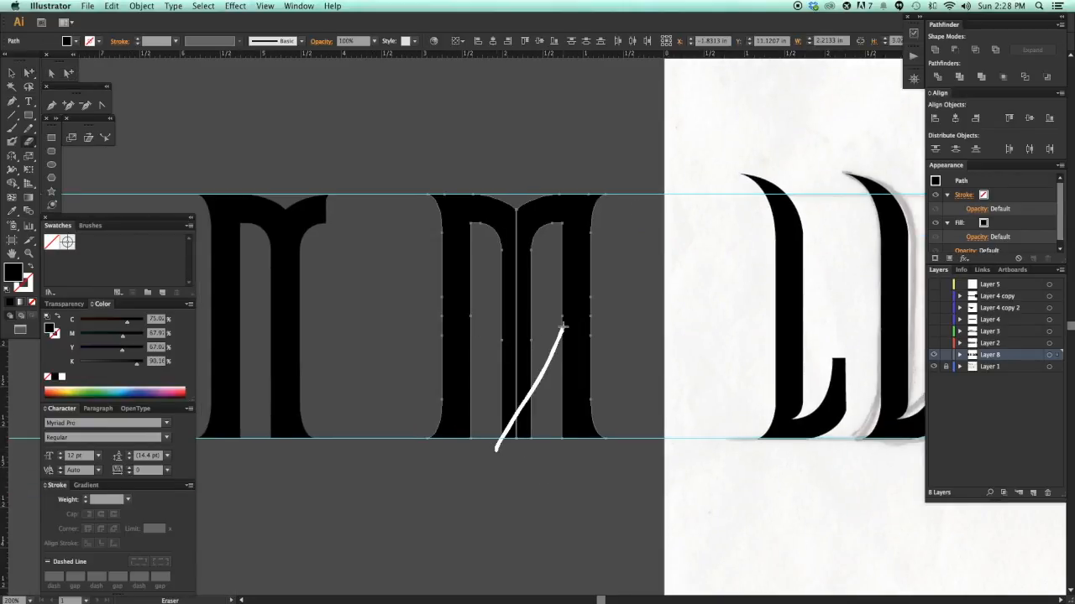
{"action": "key", "text": "p"}
{"action": "left_click", "coordinate": [539, 354]}
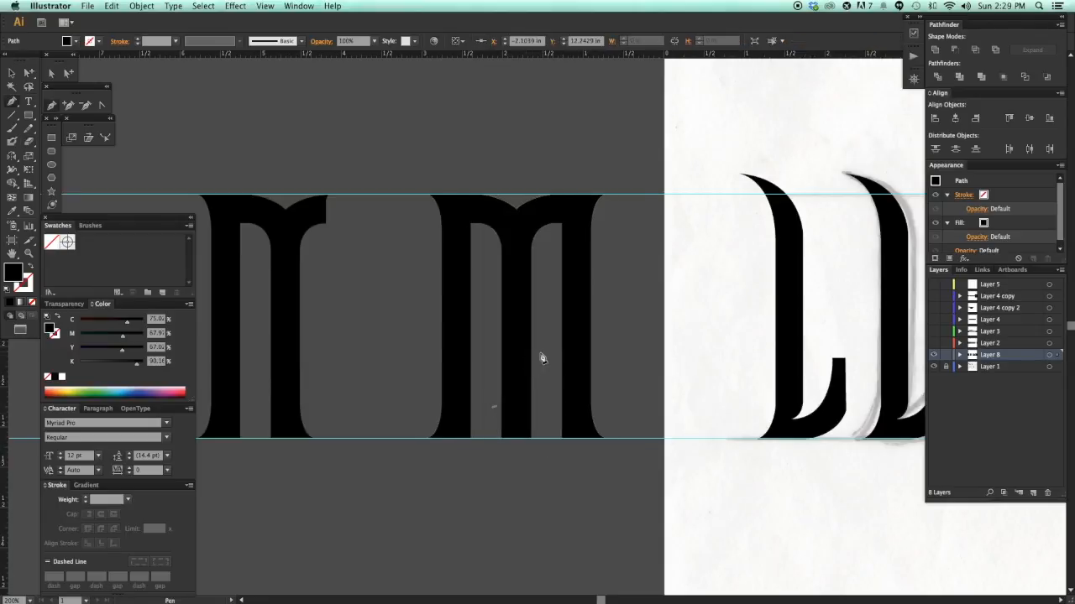
{"action": "left_click", "coordinate": [539, 458]}
{"action": "left_click", "coordinate": [489, 457]}
{"action": "left_click", "coordinate": [494, 411]}
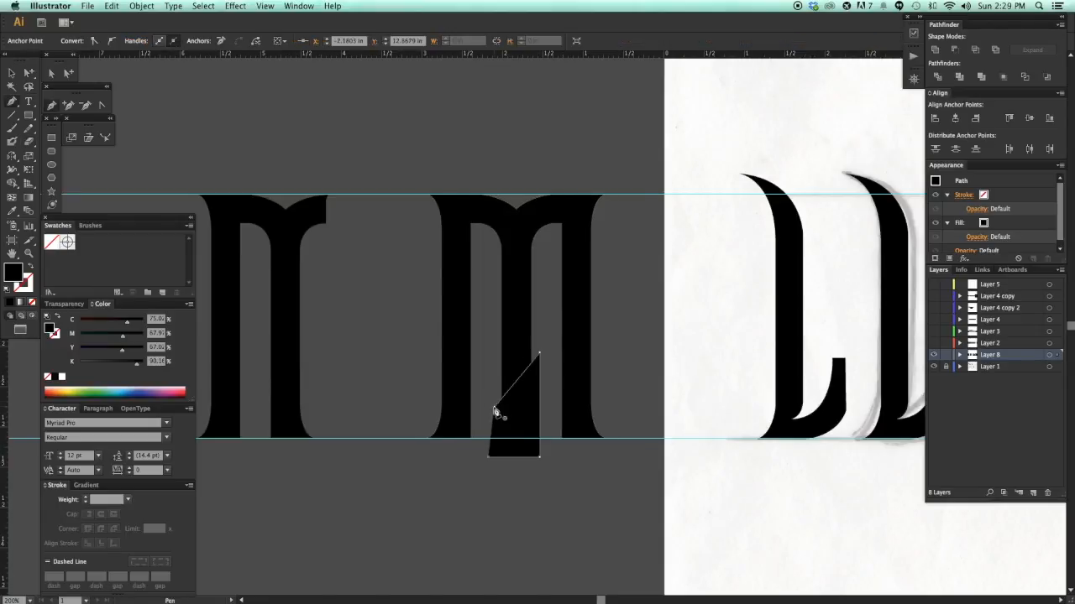
{"action": "left_click", "coordinate": [627, 387]}
{"action": "key", "text": "a"}
{"action": "left_click", "coordinate": [660, 387]}
{"action": "left_click_drag", "start_coordinate": [660, 387], "coordinate": [652, 393]}
- Delete the arm piece extending from the right leg of the N in the main lettering
{"action": "key", "text": "super+minus"}
{"action": "key", "text": "super+minus"}
{"action": "key", "text": "super+minus"}
{"action": "left_click_drag", "start_coordinate": [748, 431], "coordinate": [550, 421]}
{"action": "left_click_drag", "start_coordinate": [494, 253], "coordinate": [614, 366]}
{"action": "left_click", "coordinate": [577, 251]}
{"action": "key", "text": "Delete"}
{"action": "left_click_drag", "start_coordinate": [702, 417], "coordinate": [670, 415]}
{"action": "key", "text": "super+minus"}
{"action": "key", "text": "super+minus"}
{"action": "key", "text": "super+minus"}
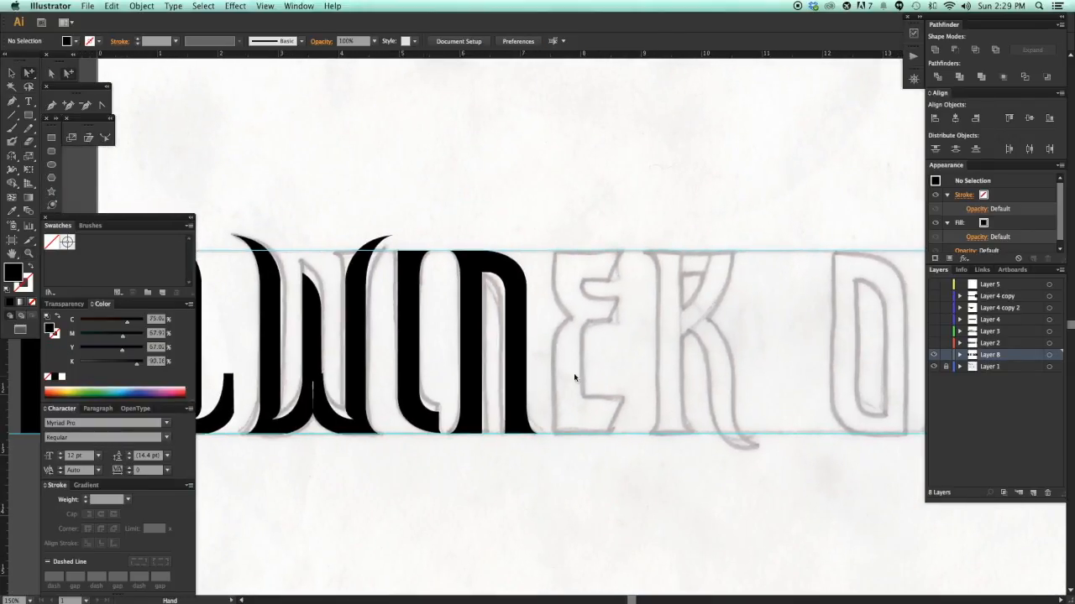
- Copy the I's curved stem shape onto the sketched E as its stem
{"action": "left_click_drag", "start_coordinate": [419, 379], "coordinate": [553, 374]}
{"action": "left_click", "coordinate": [621, 380]}
{"action": "left_click", "coordinate": [566, 322]}
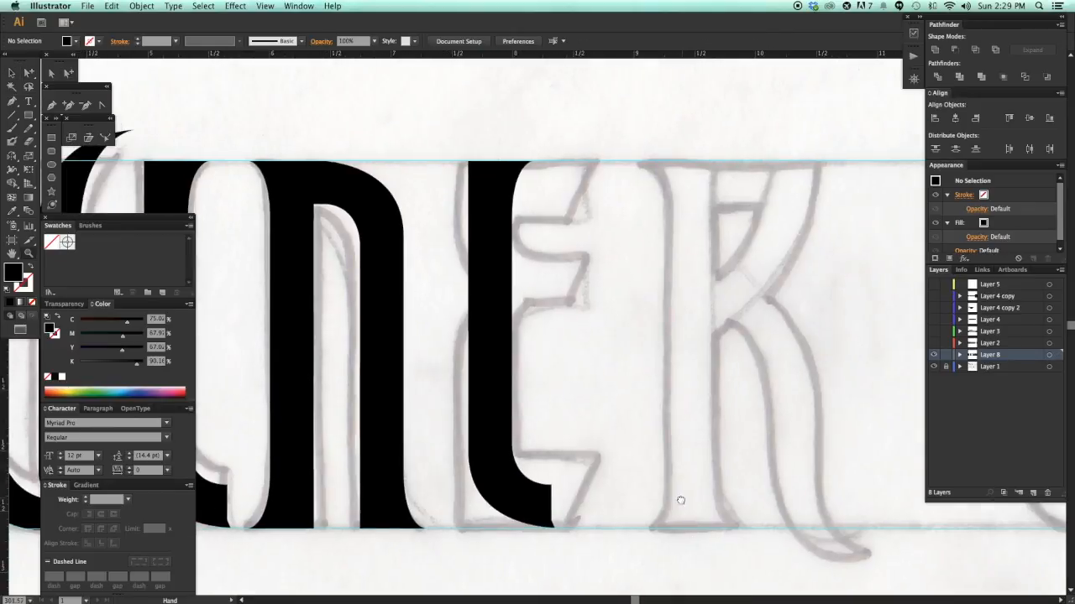
{"action": "left_click_drag", "start_coordinate": [566, 415], "coordinate": [569, 440]}
{"action": "left_click_drag", "start_coordinate": [569, 439], "coordinate": [587, 471]}
- Rotate a copy of the E's stem to horizontal and align its upper edge with the top guide in outline view
{"action": "key", "text": "r"}
{"action": "key", "text": "v"}
{"action": "left_click_drag", "start_coordinate": [595, 375], "coordinate": [597, 236]}
{"action": "left_click", "coordinate": [606, 295]}
{"action": "scroll", "coordinate": [613, 314], "scroll_direction": "right", "scroll_amount": 1}
{"action": "left_click_drag", "start_coordinate": [611, 319], "coordinate": [511, 202]}
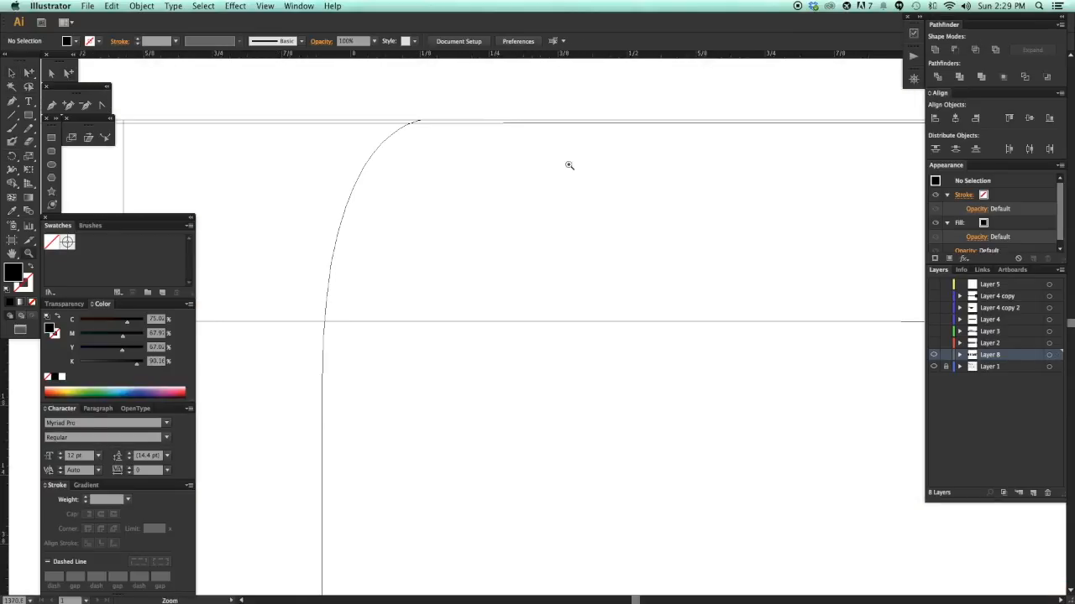
{"action": "mouse_move", "coordinate": [527, 131]}
{"action": "left_mouse_down"}
{"action": "mouse_move", "coordinate": [504, 79]}
{"action": "mouse_move", "coordinate": [496, 318]}
{"action": "left_mouse_up"}
{"action": "key", "text": "super+r"}
{"action": "key", "text": "super+minus"}
{"action": "key", "text": "super+minus"}
{"action": "key", "text": "super+minus"}
{"action": "key", "text": "super+minus"}
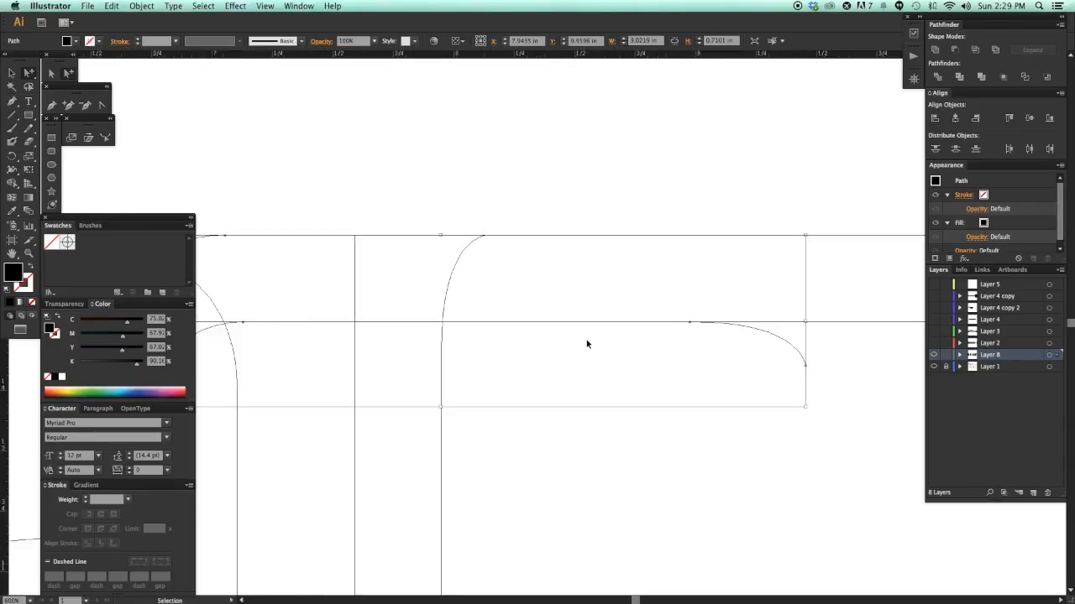
- Move the horizontal bar down to the baseline and mark the arm thickness above it with a horizontal guide
{"action": "left_click_drag", "start_coordinate": [577, 385], "coordinate": [595, 203]}
{"action": "left_click_drag", "start_coordinate": [696, 143], "coordinate": [707, 576]}
{"action": "scroll", "coordinate": [583, 117], "scroll_direction": "down", "scroll_amount": 3}
{"action": "left_click_drag", "start_coordinate": [635, 467], "coordinate": [633, 444]}
{"action": "key", "text": "a"}
{"action": "key", "text": "Delete"}
{"action": "left_click_drag", "start_coordinate": [668, 268], "coordinate": [635, 372]}
{"action": "key", "text": "super+y"}
{"action": "mouse_move", "coordinate": [609, 425]}
{"action": "left_mouse_down"}
{"action": "mouse_move", "coordinate": [652, 434]}
{"action": "mouse_move", "coordinate": [657, 353]}
{"action": "left_mouse_up"}
- Remove the horizontal bar and convert the E's stem shape into guides
{"action": "key", "text": "v"}
{"action": "left_click", "coordinate": [534, 353]}
{"action": "mouse_move", "coordinate": [602, 329]}
{"action": "left_mouse_down"}
{"action": "mouse_move", "coordinate": [571, 324]}
{"action": "mouse_move", "coordinate": [610, 328]}
{"action": "mouse_move", "coordinate": [583, 333]}
{"action": "left_mouse_up"}
{"action": "key", "text": "v"}
{"action": "left_click", "coordinate": [492, 330]}
{"action": "key", "text": "a"}
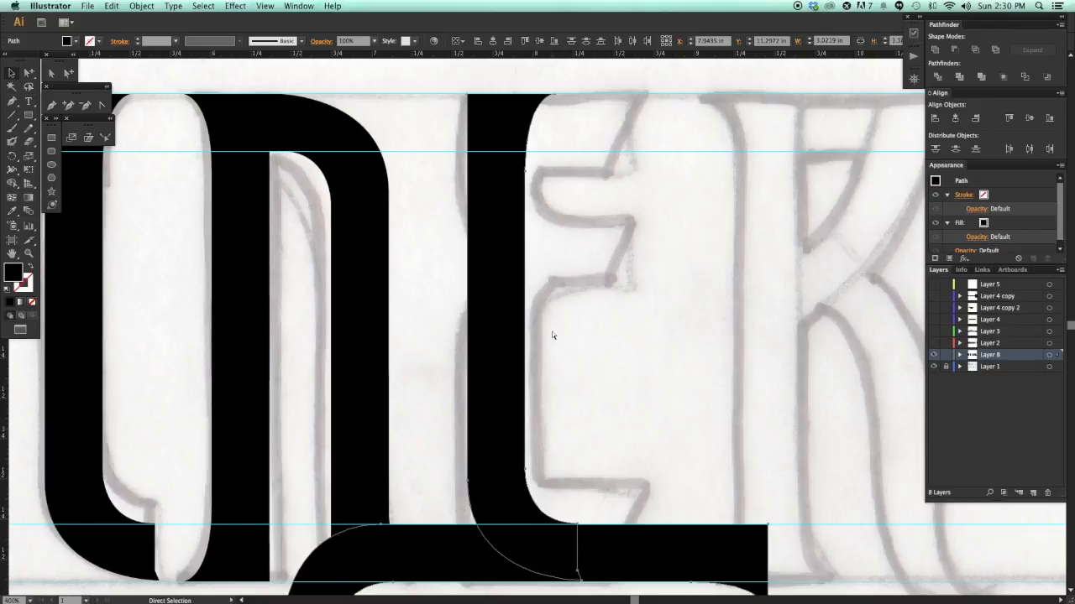
{"action": "left_click", "coordinate": [564, 340]}
{"action": "left_click_drag", "start_coordinate": [604, 356], "coordinate": [607, 267]}
{"action": "key", "text": "super+z"}
{"action": "left_click_drag", "start_coordinate": [670, 239], "coordinate": [647, 386]}
{"action": "left_click", "coordinate": [494, 328]}
{"action": "key", "text": "super+5"}
- Start the E's outline with the Pen tool, tracing its top edge from the right corner to the left corner
{"action": "left_click_drag", "start_coordinate": [361, 127], "coordinate": [619, 359]}
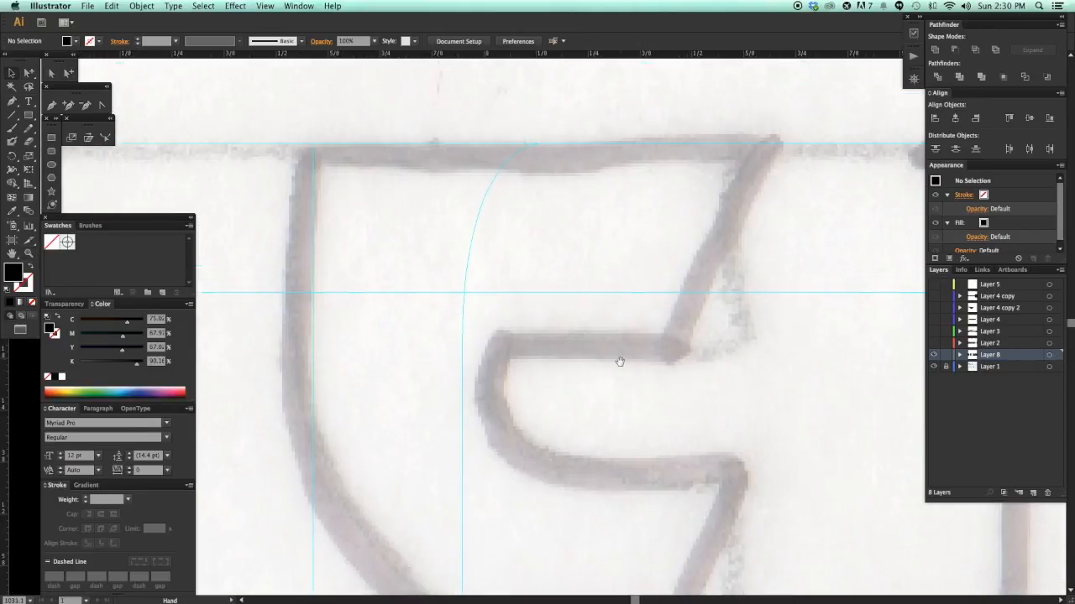
{"action": "left_click", "coordinate": [759, 164]}
{"action": "scroll", "coordinate": [566, 175], "scroll_direction": "left", "scroll_amount": 3}
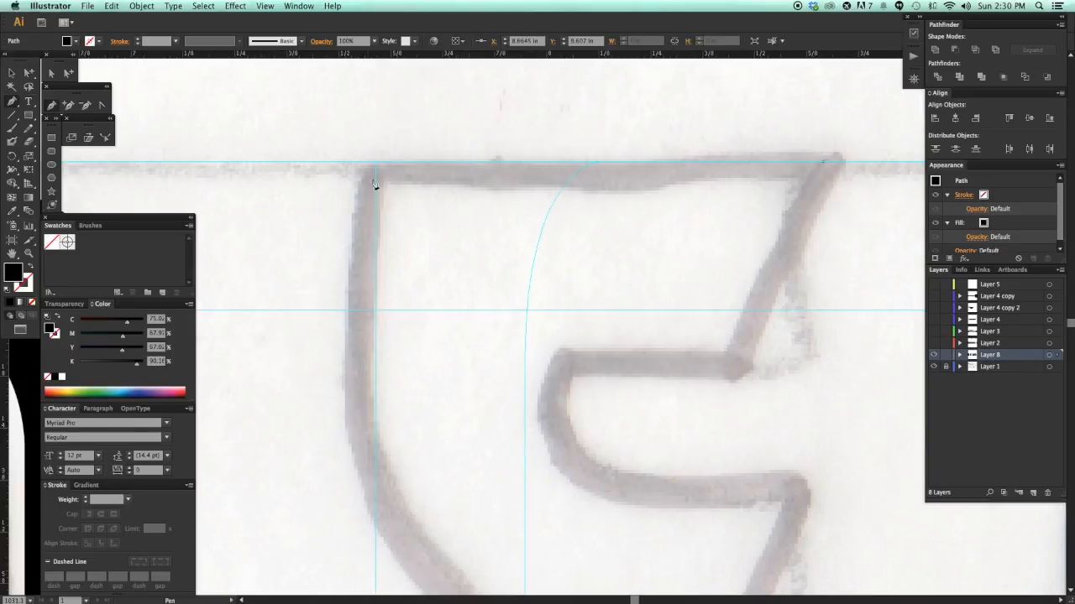
{"action": "left_click", "coordinate": [377, 166]}
{"action": "scroll", "coordinate": [416, 215], "scroll_direction": "down", "scroll_amount": 2}
- Continue the E's outline down the left stem guide and curve it into the point of the waist notch
{"action": "left_click_drag", "start_coordinate": [429, 343], "coordinate": [433, 250]}
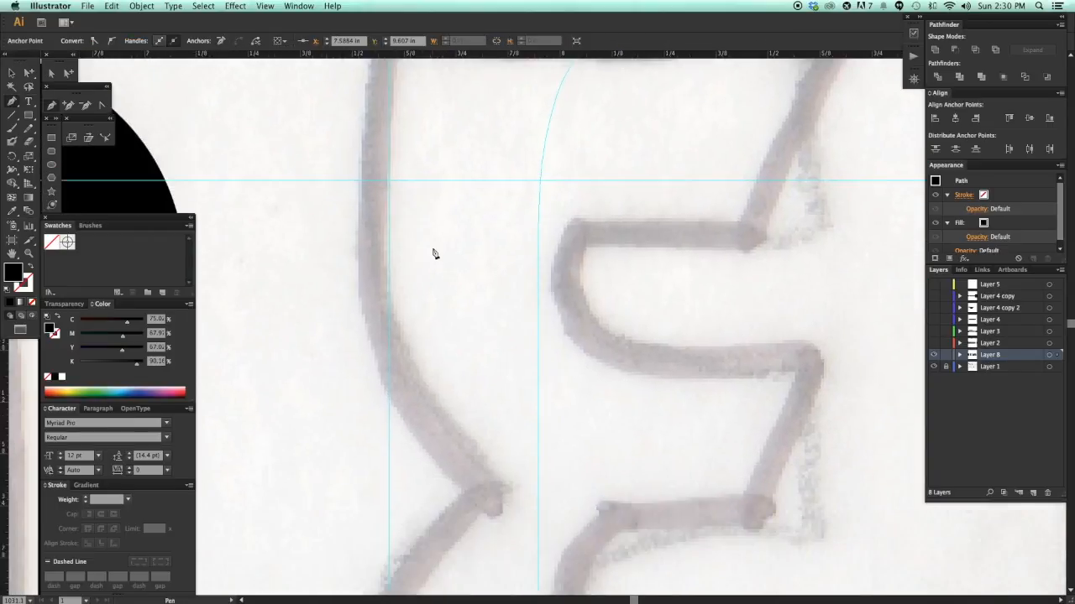
{"action": "key", "text": "super+minus"}
{"action": "left_click_drag", "start_coordinate": [440, 313], "coordinate": [451, 297]}
{"action": "left_click", "coordinate": [435, 244]}
{"action": "scroll", "coordinate": [473, 259], "scroll_direction": "down", "scroll_amount": 3}
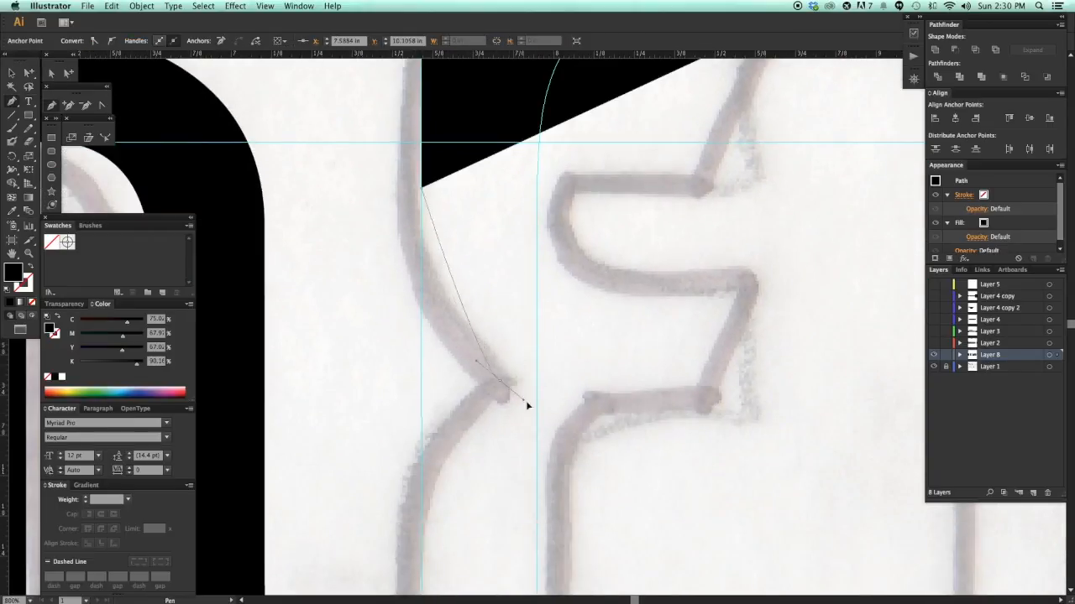
{"action": "left_click_drag", "start_coordinate": [587, 443], "coordinate": [587, 438]}
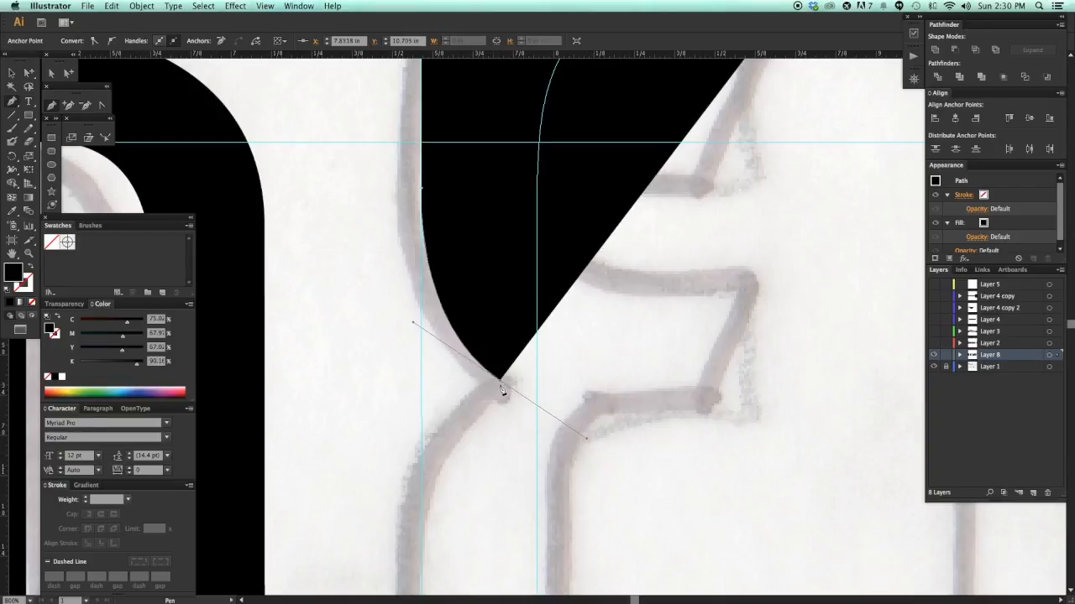
- Curve the E's outline out of the notch back to the left stem guide and run it down to the baseline
{"action": "scroll", "coordinate": [492, 386], "scroll_direction": "down", "scroll_amount": 5}
{"action": "scroll", "coordinate": [492, 386], "scroll_direction": "left", "scroll_amount": 1}
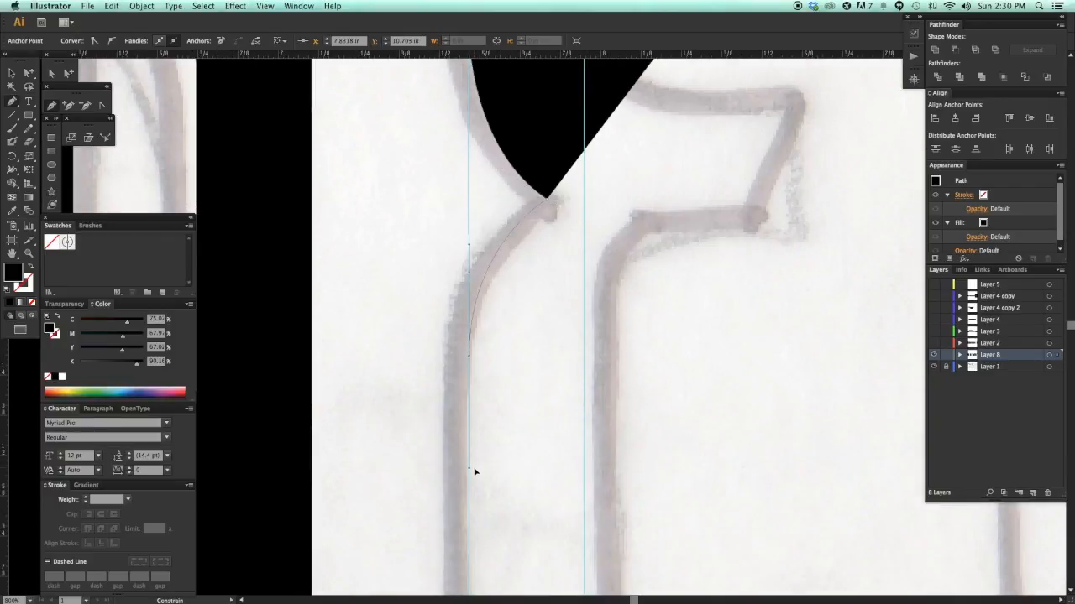
{"action": "left_click_drag", "start_coordinate": [475, 474], "coordinate": [474, 473]}
{"action": "scroll", "coordinate": [515, 287], "scroll_direction": "down", "scroll_amount": 10}
{"action": "left_click", "coordinate": [487, 423]}
- Trace the E's bottom edge and slanted lower arm tip up to the thickness guide, and show Layer 8 in outline
{"action": "scroll", "coordinate": [601, 408], "scroll_direction": "right", "scroll_amount": 4}
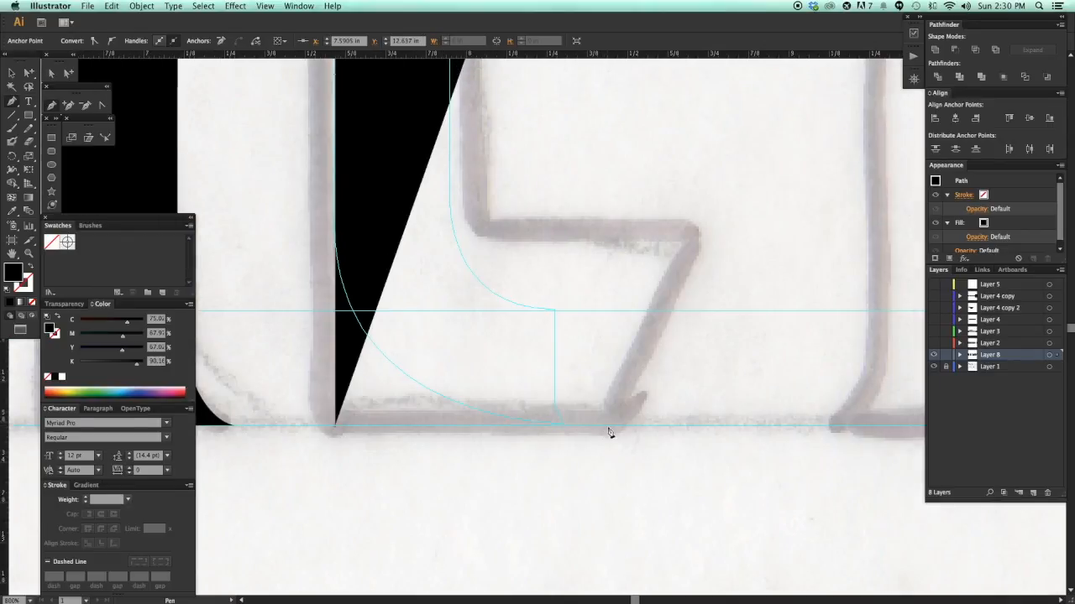
{"action": "left_click", "coordinate": [607, 427]}
{"action": "left_click", "coordinate": [661, 313]}
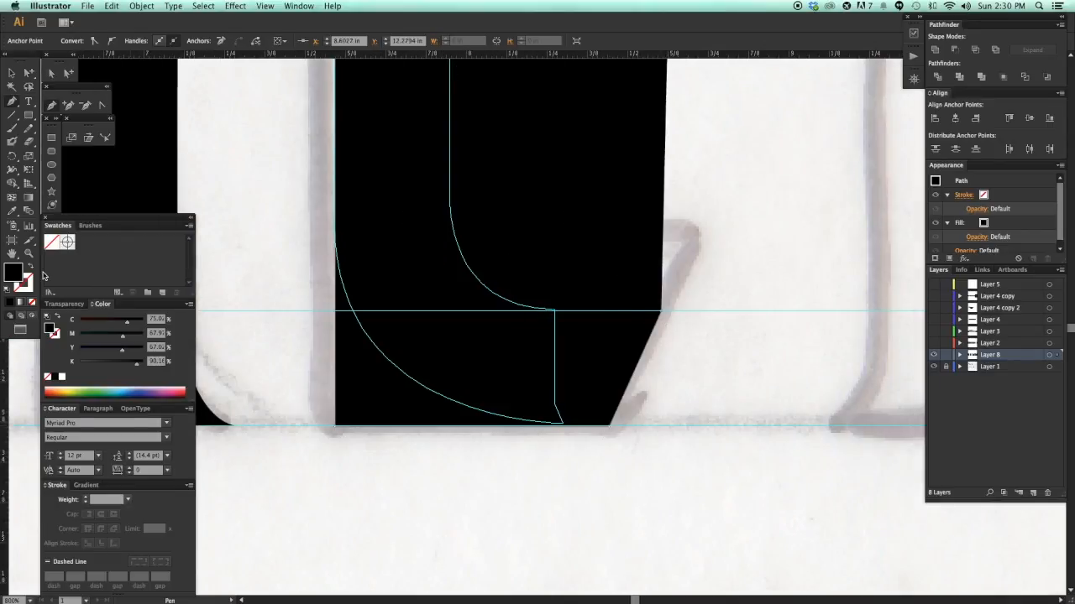
{"action": "left_click", "coordinate": [933, 356], "text": "super"}
{"action": "left_click_drag", "start_coordinate": [635, 346], "coordinate": [669, 399]}
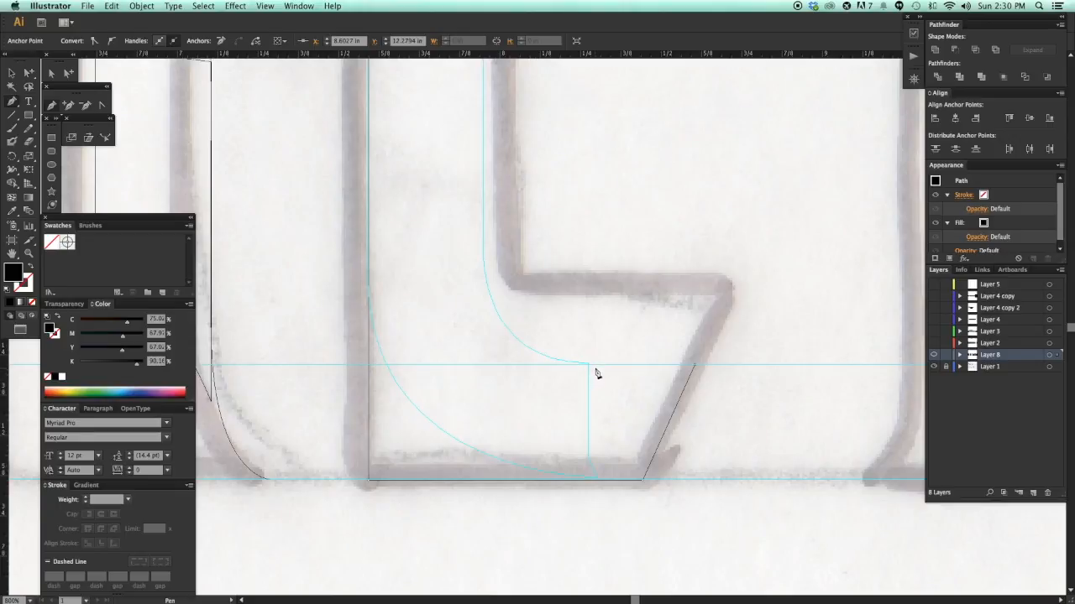
- Trace the lower arm's upper edge inward and curve it up into the E's inner stem guide
{"action": "left_click", "coordinate": [586, 366]}
{"action": "left_click_drag", "start_coordinate": [533, 381], "coordinate": [604, 408]}
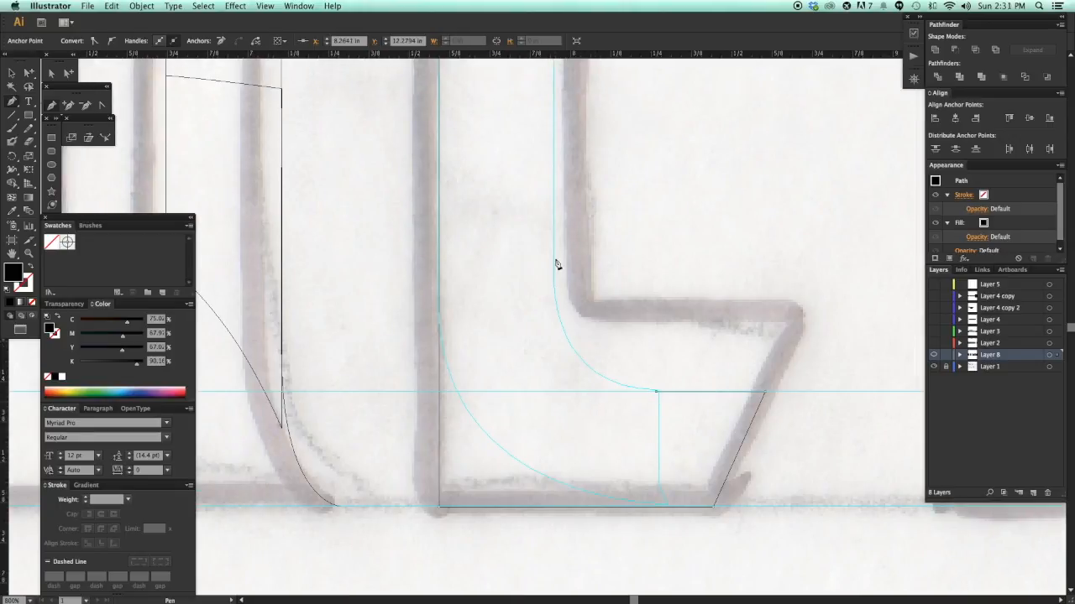
{"action": "scroll", "coordinate": [600, 326], "scroll_direction": "up", "scroll_amount": 3}
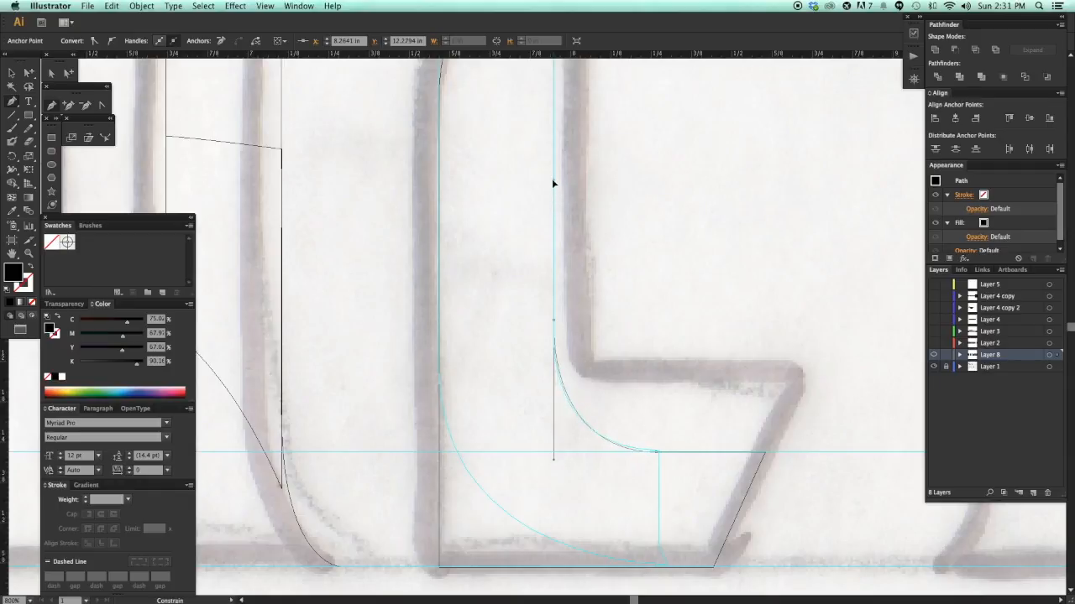
{"action": "scroll", "coordinate": [588, 492], "scroll_direction": "up", "scroll_amount": 10}
{"action": "scroll", "coordinate": [580, 403], "scroll_direction": "up", "scroll_amount": 2}
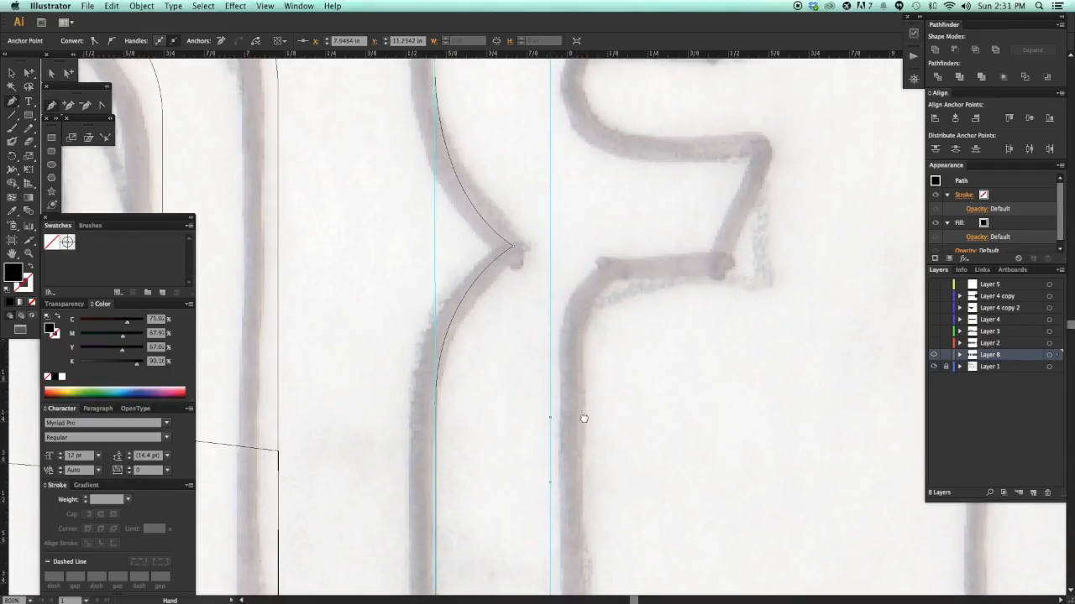
- Curve the E's inner stem edge into the underside of the middle arm and trace the arm's slanted tip
{"action": "left_click_drag", "start_coordinate": [706, 246], "coordinate": [726, 247]}
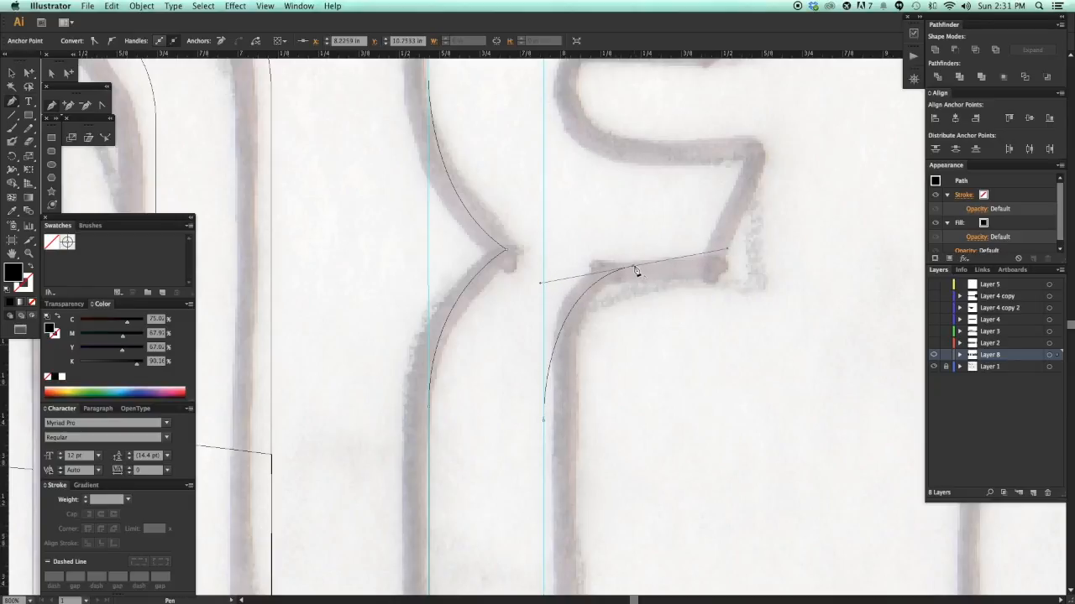
{"action": "scroll", "coordinate": [660, 277], "scroll_direction": "right", "scroll_amount": 3}
{"action": "left_click", "coordinate": [661, 270]}
{"action": "scroll", "coordinate": [661, 271], "scroll_direction": "up", "scroll_amount": 5}
{"action": "left_click", "coordinate": [681, 243]}
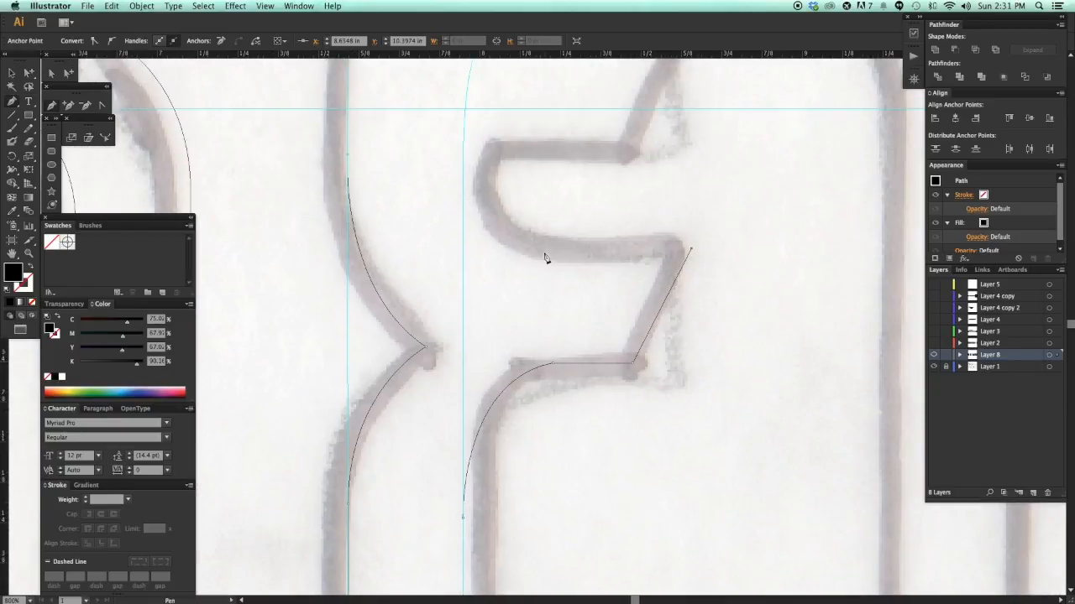
- Trace the middle arm's upper edge inward and curve it up to the inner stem guide
{"action": "left_click", "coordinate": [543, 249]}
{"action": "scroll", "coordinate": [550, 226], "scroll_direction": "up", "scroll_amount": 4}
{"action": "scroll", "coordinate": [554, 198], "scroll_direction": "left", "scroll_amount": 3}
{"action": "left_click_drag", "start_coordinate": [512, 165], "coordinate": [496, 284]}
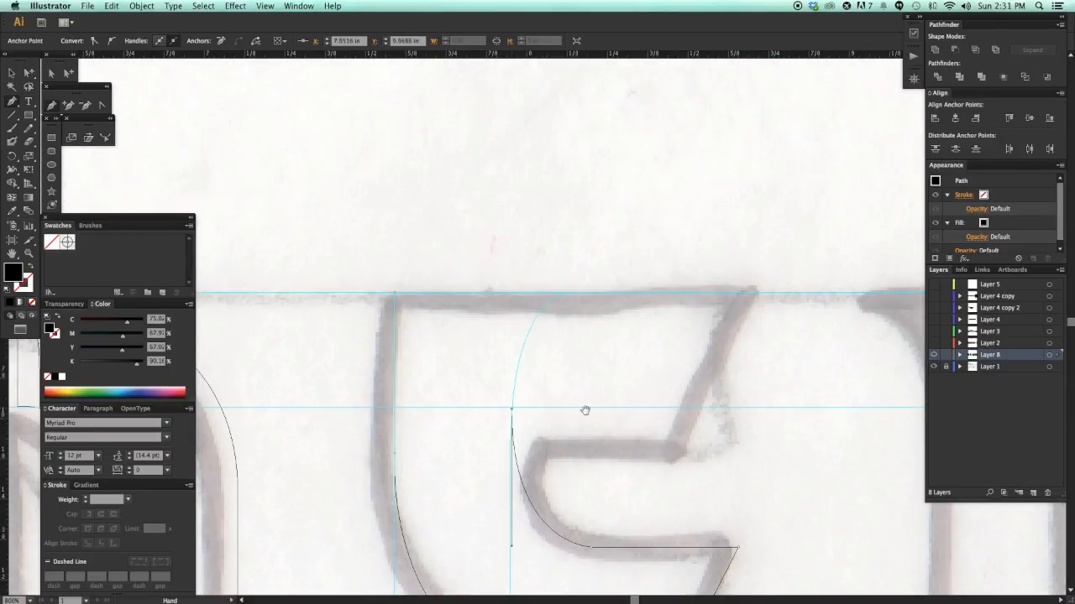
- Deselect the E's traced path and show the lettering filled in black again
{"action": "left_click_drag", "start_coordinate": [585, 411], "coordinate": [552, 410]}
{"action": "key", "text": "v"}
{"action": "left_click", "coordinate": [749, 325]}
{"action": "key", "text": "super+minus"}
{"action": "key", "text": "super+minus"}
{"action": "key", "text": "super+minus"}
{"action": "key", "text": "super+minus"}
{"action": "key", "text": "super+minus"}
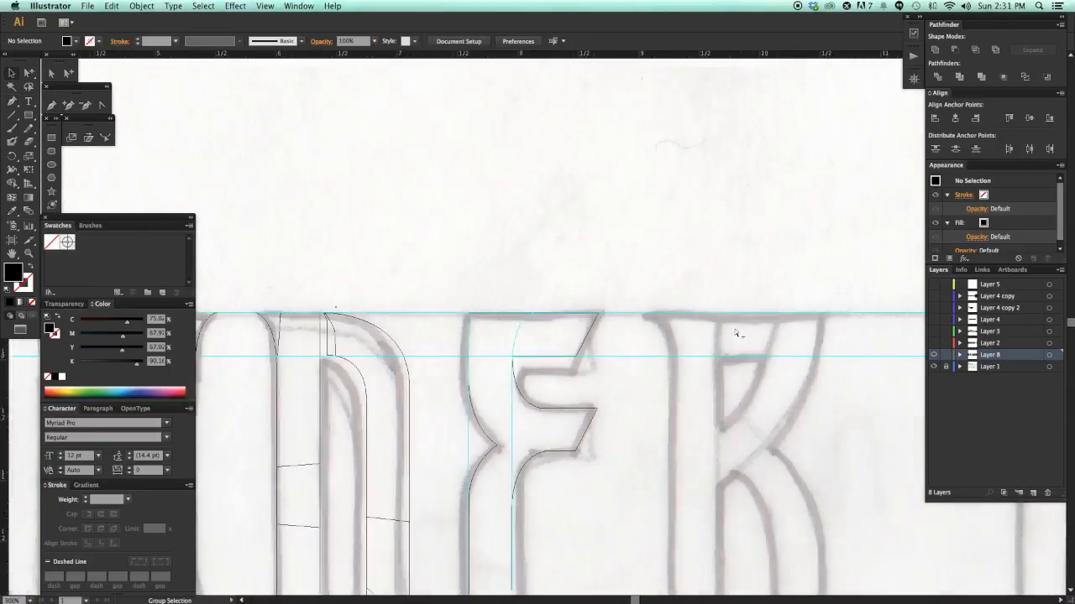
{"action": "scroll", "coordinate": [712, 376], "scroll_direction": "down", "scroll_amount": 1}
{"action": "key", "text": "super+y"}
{"action": "scroll", "coordinate": [748, 385], "scroll_direction": "down", "scroll_amount": 1}
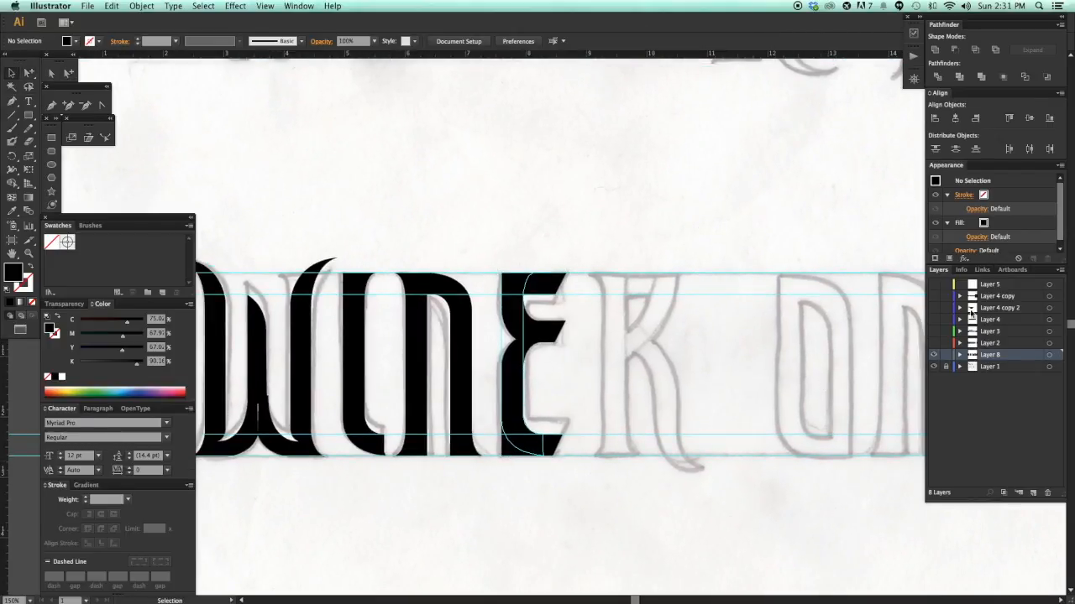
- Draw a curve with the Pen tool around the E's lower-left corner, from the outer stem edge to the baseline
{"action": "key", "text": "z"}
{"action": "left_click_drag", "start_coordinate": [485, 400], "coordinate": [606, 502]}
{"action": "left_click_drag", "start_coordinate": [512, 389], "coordinate": [615, 458]}
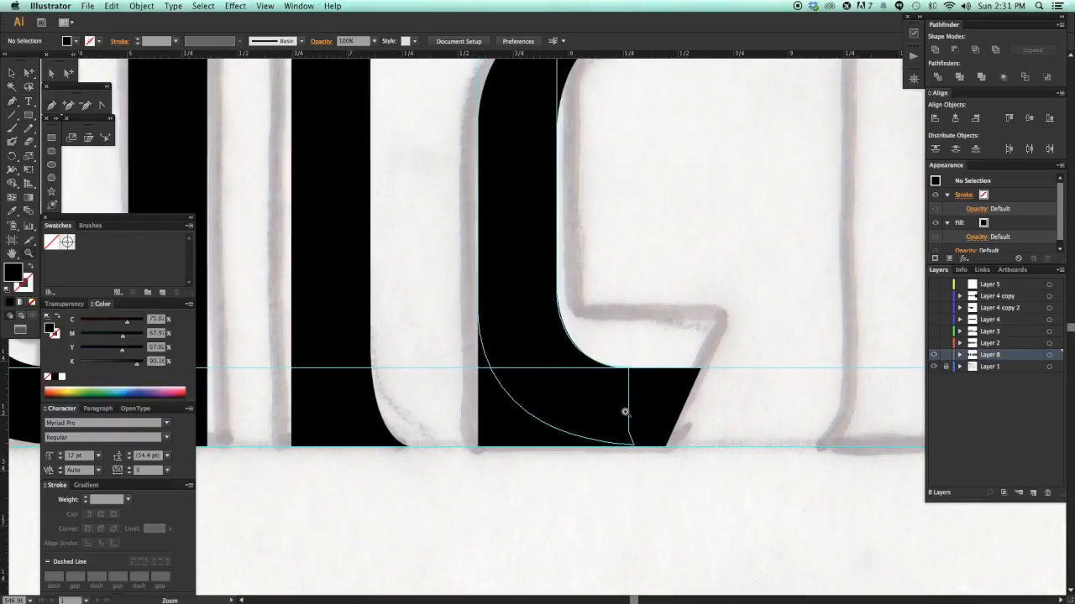
{"action": "left_click", "coordinate": [479, 352]}
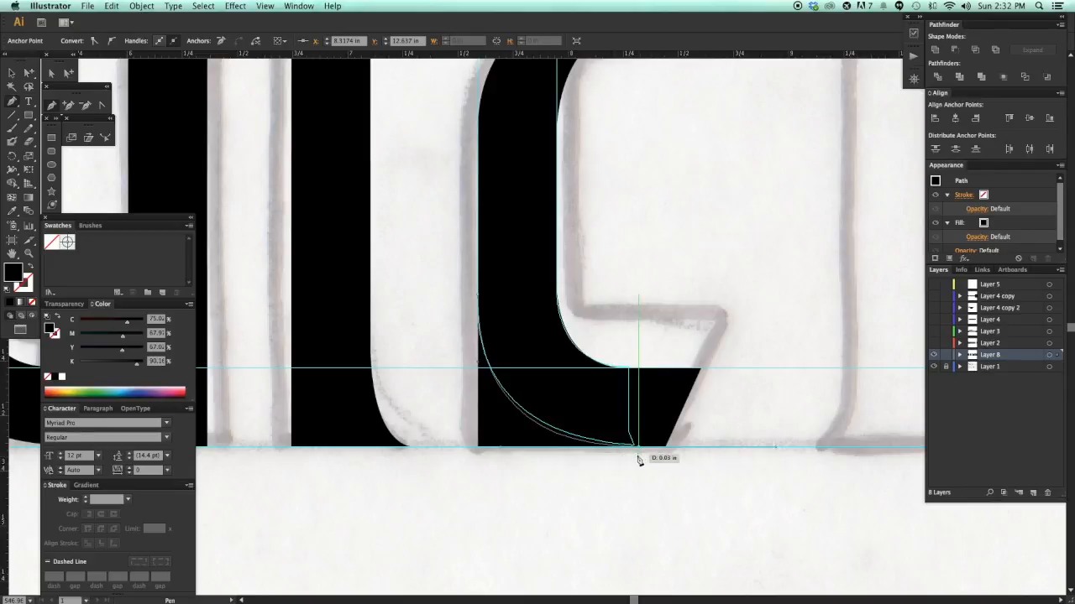
{"action": "key", "text": "super+minus"}
{"action": "key", "text": "super+minus"}
{"action": "key", "text": "super+minus"}
{"action": "scroll", "coordinate": [588, 485], "scroll_direction": "up", "scroll_amount": 2}
- Try to erase across the E's stem above the lower arm and delete the piece below the cut
{"action": "key", "text": "super+shift+a"}
{"action": "key", "text": "a"}
{"action": "scroll", "coordinate": [601, 472], "scroll_direction": "up", "scroll_amount": 1}
{"action": "left_click_drag", "start_coordinate": [355, 376], "coordinate": [572, 408]}
{"action": "left_click_drag", "start_coordinate": [534, 263], "coordinate": [663, 479]}
{"action": "left_click", "coordinate": [510, 409], "text": "shift"}
{"action": "left_click_drag", "start_coordinate": [511, 409], "coordinate": [553, 432]}
{"action": "key", "text": "k"}
{"action": "left_click_drag", "start_coordinate": [550, 267], "coordinate": [377, 263]}
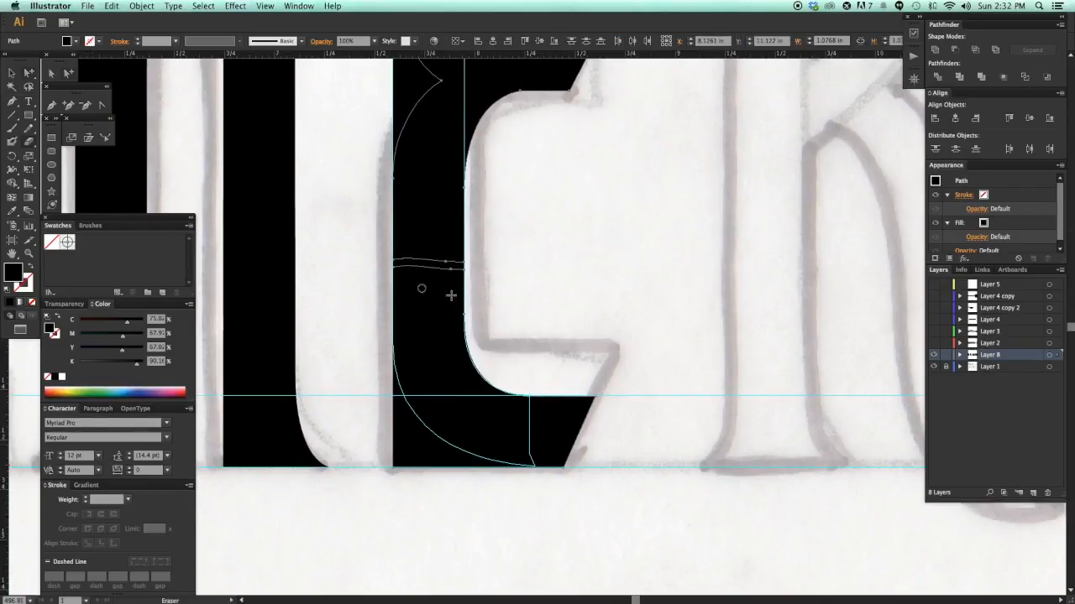
{"action": "key", "text": "super+shift+a"}
{"action": "key", "text": "a"}
{"action": "left_click", "coordinate": [550, 435]}
{"action": "key", "text": "Delete"}
{"action": "left_click_drag", "start_coordinate": [655, 398], "coordinate": [650, 465]}
{"action": "key", "text": "super+minus"}
{"action": "key", "text": "super+minus"}
{"action": "key", "text": "super+minus"}
{"action": "key", "text": "super+minus"}
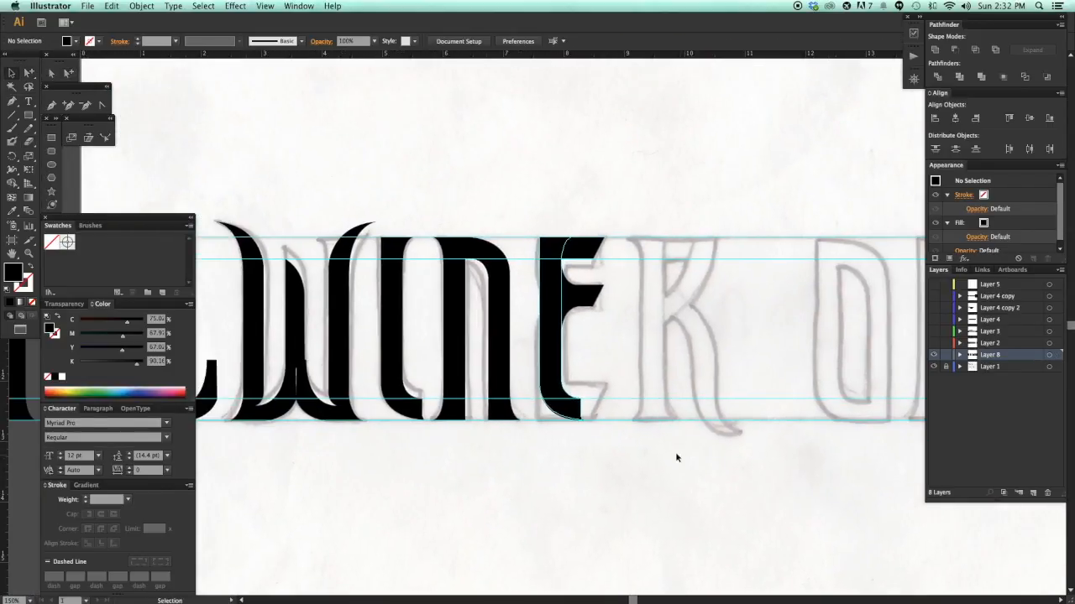
- Select the separate curve at the E's lower-left corner and delete it
{"action": "left_click", "coordinate": [599, 343]}
{"action": "key", "text": "super+plus"}
{"action": "key", "text": "super+plus"}
{"action": "key", "text": "super+plus"}
{"action": "key", "text": "super+plus"}
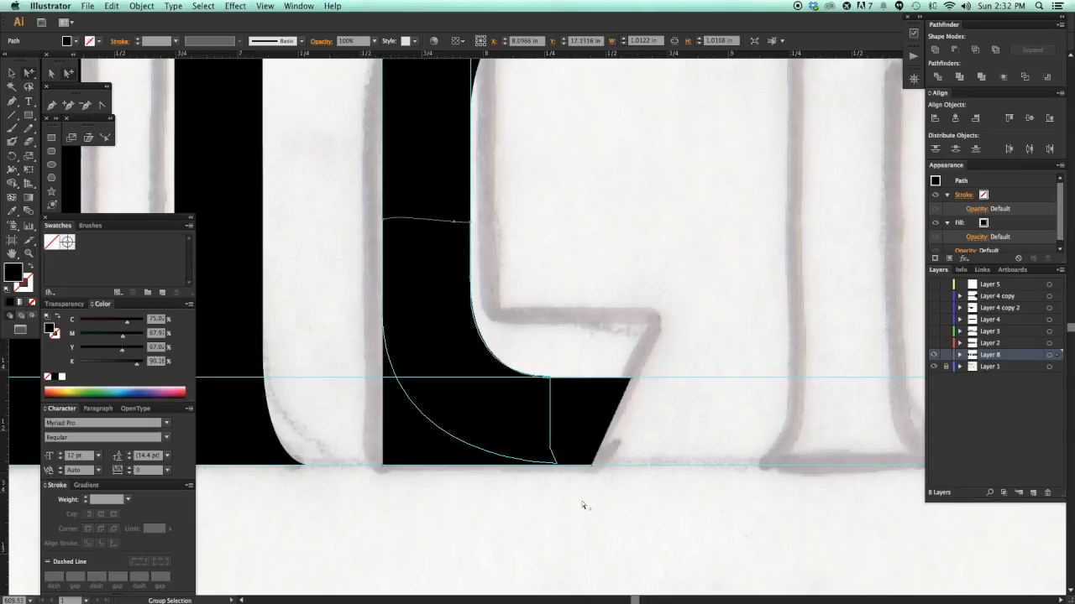
{"action": "left_click_drag", "start_coordinate": [498, 422], "coordinate": [372, 312]}
{"action": "left_click_drag", "start_coordinate": [565, 488], "coordinate": [366, 312]}
{"action": "key", "text": "a"}
{"action": "left_click", "coordinate": [423, 445]}
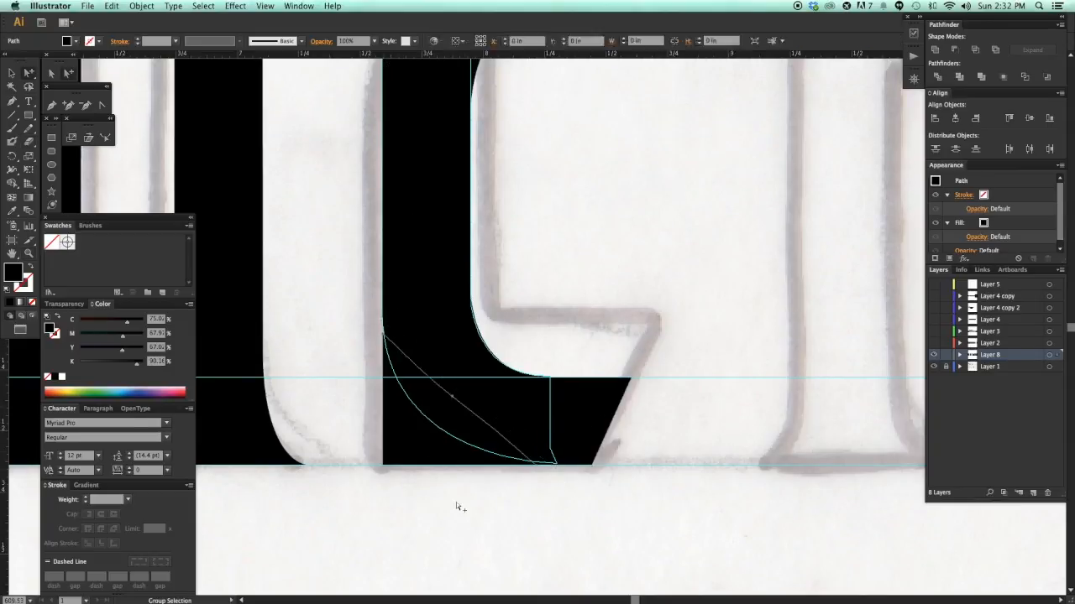
{"action": "key", "text": "Delete"}
{"action": "scroll", "coordinate": [537, 508], "scroll_direction": "right", "scroll_amount": 1}
{"action": "left_click", "coordinate": [581, 429]}
{"action": "left_click", "coordinate": [616, 513]}
- Examine the handles of the curve where the E's middle arm runs into the lower stem
{"action": "key", "text": "super+minus"}
{"action": "key", "text": "super+minus"}
{"action": "key", "text": "super+minus"}
{"action": "key", "text": "super+minus"}
{"action": "key", "text": "super+minus"}
{"action": "left_click_drag", "start_coordinate": [600, 475], "coordinate": [607, 494]}
{"action": "left_click_drag", "start_coordinate": [470, 165], "coordinate": [634, 386]}
{"action": "left_click_drag", "start_coordinate": [383, 217], "coordinate": [667, 445]}
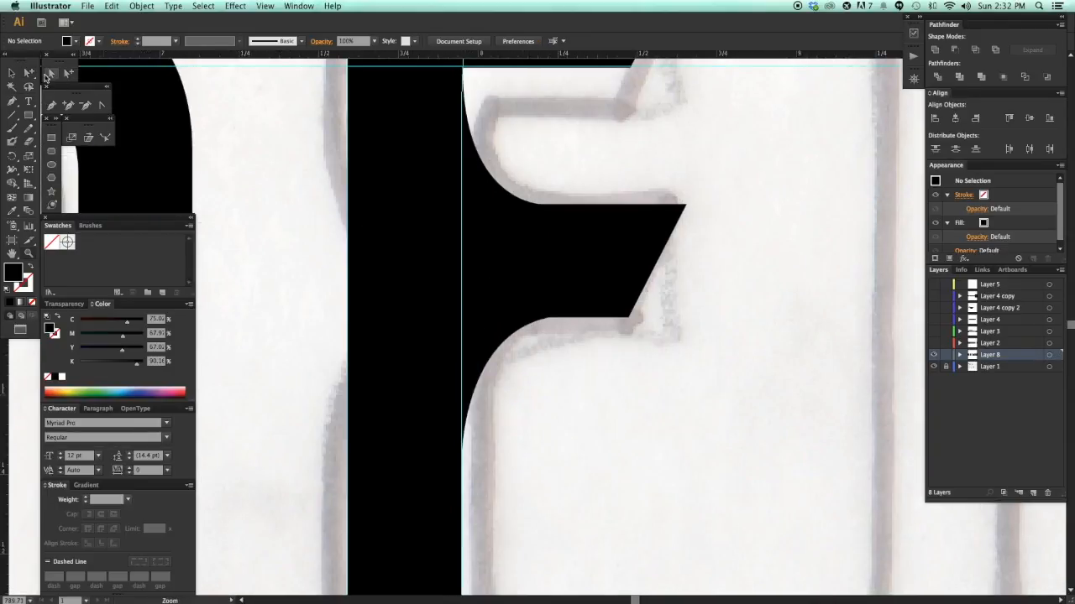
{"action": "left_click", "coordinate": [550, 318]}
{"action": "left_click_drag", "start_coordinate": [456, 322], "coordinate": [456, 322]}
{"action": "left_click", "coordinate": [591, 357]}
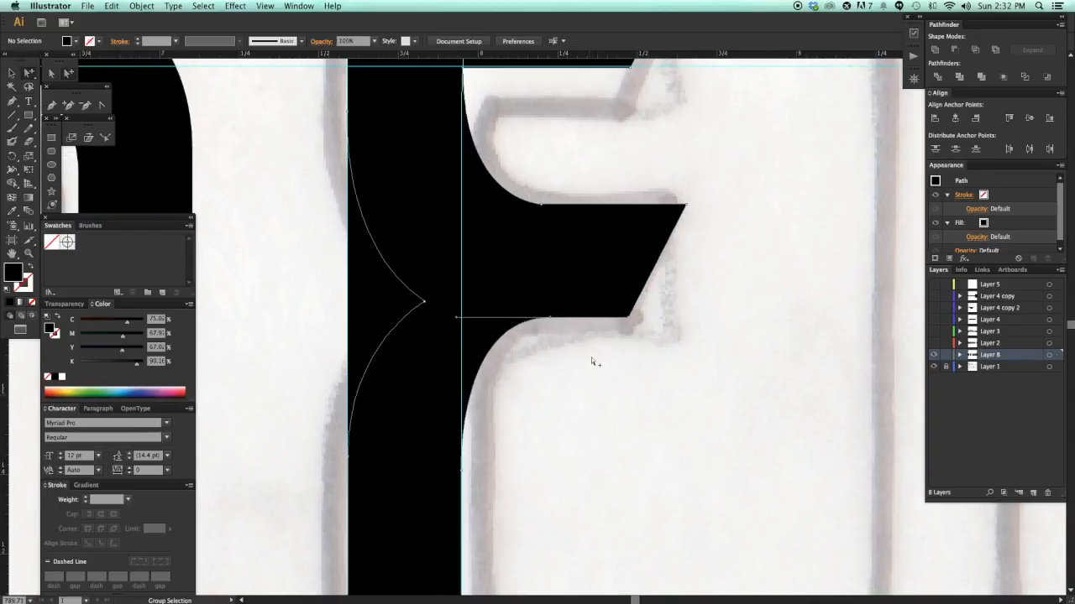
- Try nudging the E's traced path at the inner stem edge between the top and middle arms
{"action": "scroll", "coordinate": [588, 345], "scroll_direction": "up", "scroll_amount": 1}
{"action": "left_click", "coordinate": [540, 231], "text": "alt"}
{"action": "scroll", "coordinate": [537, 227], "scroll_direction": "up", "scroll_amount": 5}
{"action": "scroll", "coordinate": [537, 226], "scroll_direction": "left", "scroll_amount": 2}
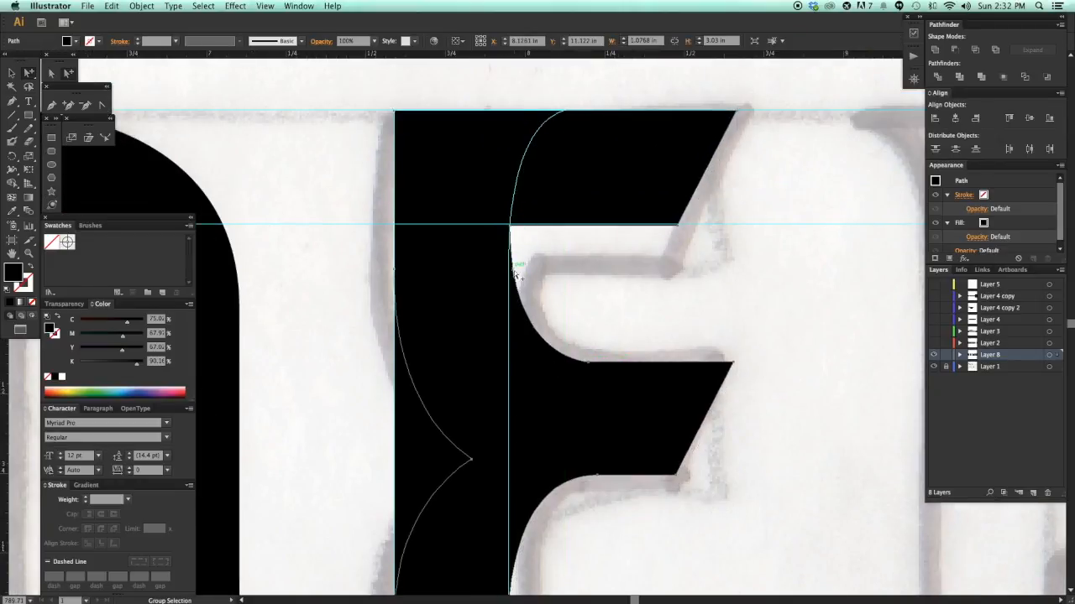
{"action": "left_click_drag", "start_coordinate": [508, 264], "coordinate": [514, 268]}
{"action": "key", "text": "super+z"}
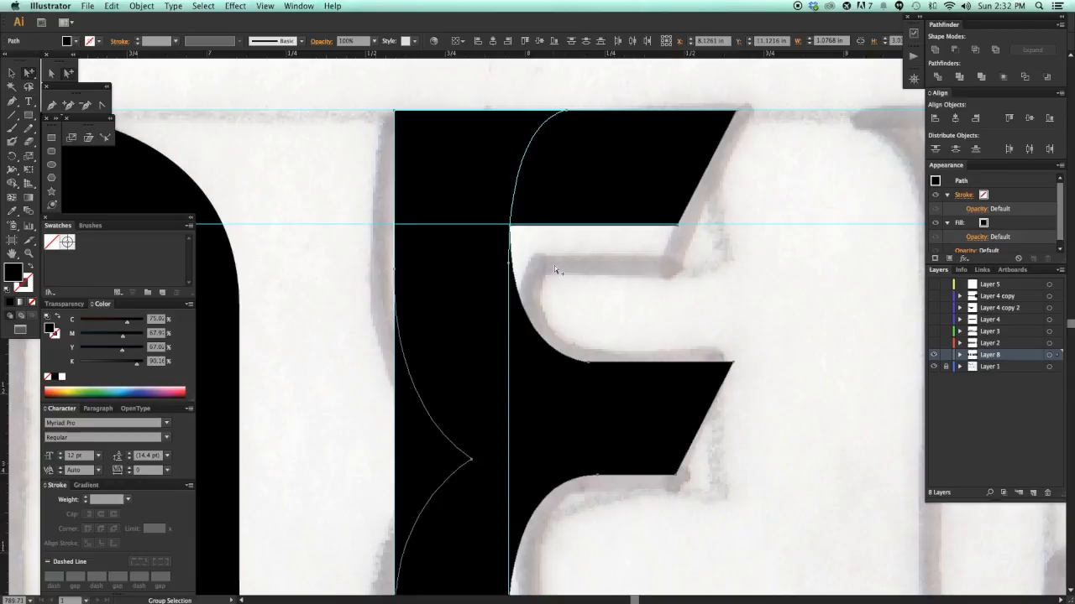
- Try to cut out the straight stem piece that covers the notch in the E's outer edge
{"action": "left_click", "coordinate": [554, 267]}
{"action": "left_click", "coordinate": [424, 449]}
{"action": "left_click", "coordinate": [681, 285]}
{"action": "left_click", "coordinate": [432, 446]}
{"action": "key", "text": "super+x"}
{"action": "key", "text": "super+z"}
- Delete the leftover straight stem covering the E's outer notch, using the Eraser to separate it
{"action": "left_click_drag", "start_coordinate": [450, 367], "coordinate": [470, 242]}
{"action": "key", "text": "shift+e"}
{"action": "mouse_move", "coordinate": [403, 555]}
{"action": "left_mouse_down"}
{"action": "mouse_move", "coordinate": [442, 489]}
{"action": "mouse_move", "coordinate": [431, 203]}
{"action": "left_mouse_up"}
{"action": "mouse_move", "coordinate": [441, 205]}
{"action": "left_mouse_down"}
{"action": "mouse_move", "coordinate": [454, 222]}
{"action": "mouse_move", "coordinate": [425, 163]}
{"action": "left_mouse_up"}
{"action": "key", "text": "a"}
{"action": "left_click", "coordinate": [375, 216]}
{"action": "left_click", "coordinate": [458, 294]}
{"action": "key", "text": "Delete"}
{"action": "key", "text": "super+0"}
{"action": "key", "text": "super+minus"}
{"action": "key", "text": "super+minus"}
{"action": "mouse_move", "coordinate": [434, 318]}
{"action": "left_mouse_down"}
{"action": "mouse_move", "coordinate": [465, 336]}
{"action": "mouse_move", "coordinate": [484, 366]}
{"action": "left_mouse_up"}
- Try tilting the handle of the anchor where the E's top arm meets the inner stem curve
{"action": "left_click_drag", "start_coordinate": [812, 420], "coordinate": [656, 355]}
{"action": "left_click_drag", "start_coordinate": [271, 148], "coordinate": [833, 484]}
{"action": "left_click_drag", "start_coordinate": [657, 356], "coordinate": [660, 403]}
{"action": "left_click", "coordinate": [53, 74]}
{"action": "left_click_drag", "start_coordinate": [720, 357], "coordinate": [747, 351]}
{"action": "left_click", "coordinate": [597, 314]}
{"action": "left_click", "coordinate": [572, 199]}
{"action": "left_click_drag", "start_coordinate": [505, 166], "coordinate": [628, 273]}
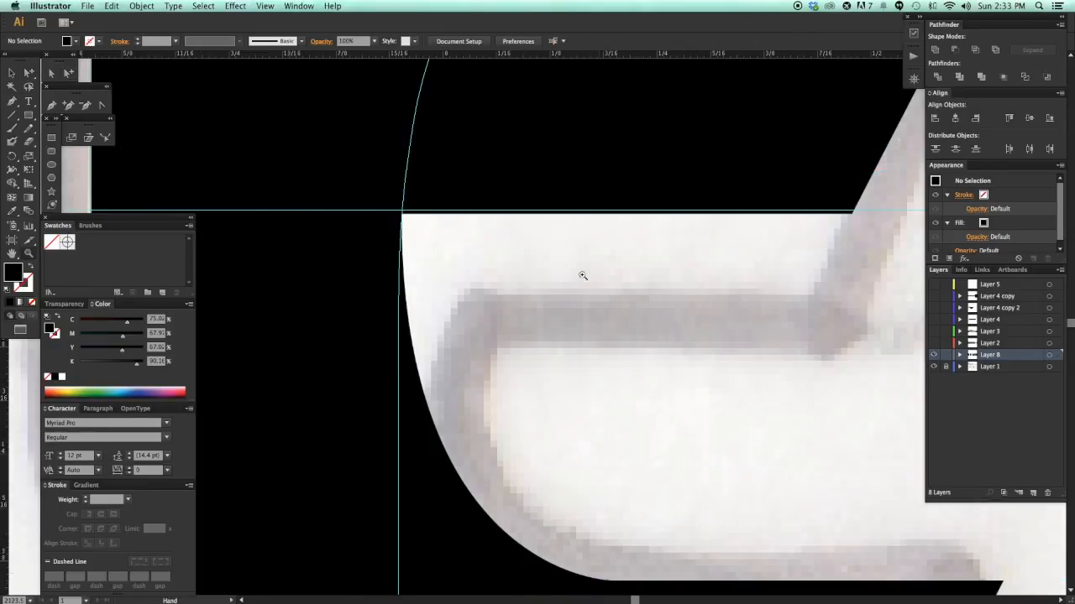
{"action": "left_click", "coordinate": [425, 477]}
{"action": "left_click", "coordinate": [402, 213]}
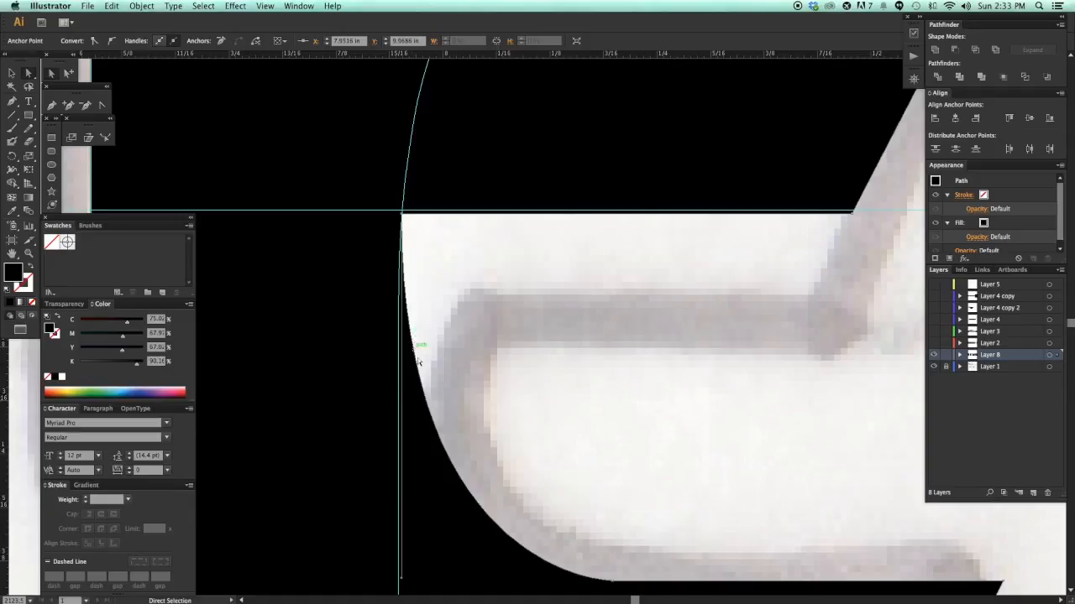
{"action": "left_click_drag", "start_coordinate": [412, 559], "coordinate": [438, 344]}
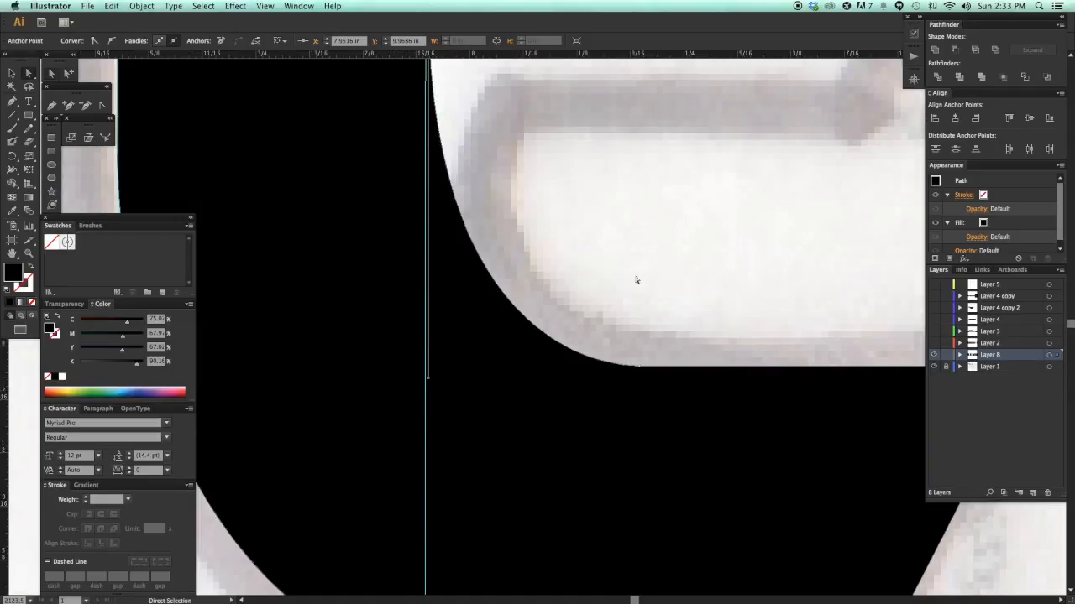
{"action": "left_click_drag", "start_coordinate": [616, 249], "coordinate": [651, 338]}
{"action": "left_click_drag", "start_coordinate": [464, 472], "coordinate": [448, 467]}
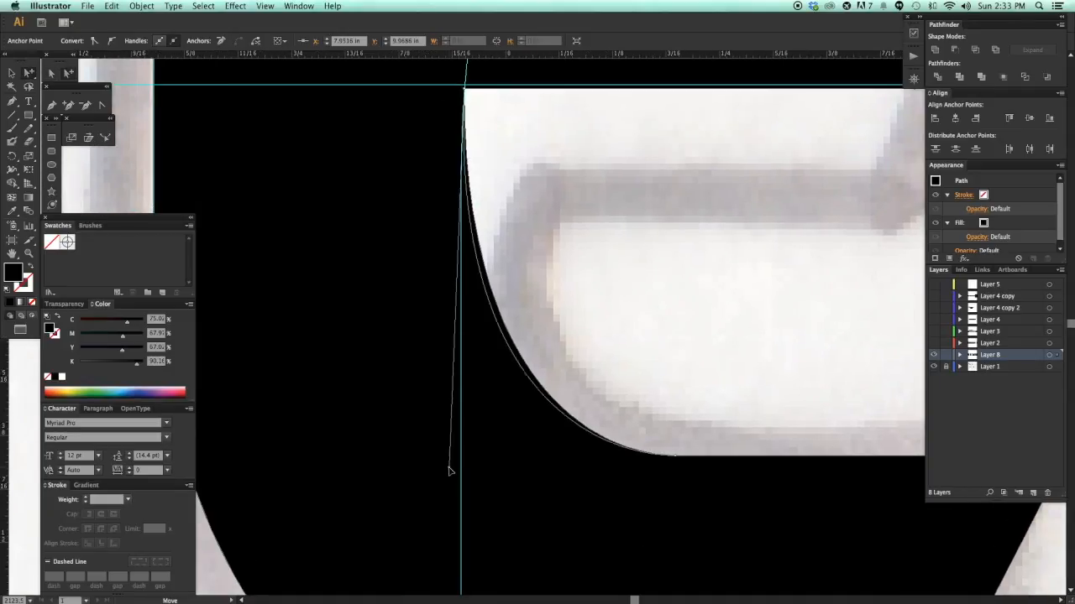
{"action": "left_click", "coordinate": [688, 347]}
- Examine the E's inner corner under the top arm and its curve into the middle arm up close
{"action": "key", "text": "super+minus"}
{"action": "key", "text": "super+minus"}
{"action": "left_click_drag", "start_coordinate": [657, 439], "coordinate": [648, 395]}
{"action": "left_click_drag", "start_coordinate": [410, 186], "coordinate": [700, 454]}
{"action": "left_click_drag", "start_coordinate": [484, 221], "coordinate": [485, 223]}
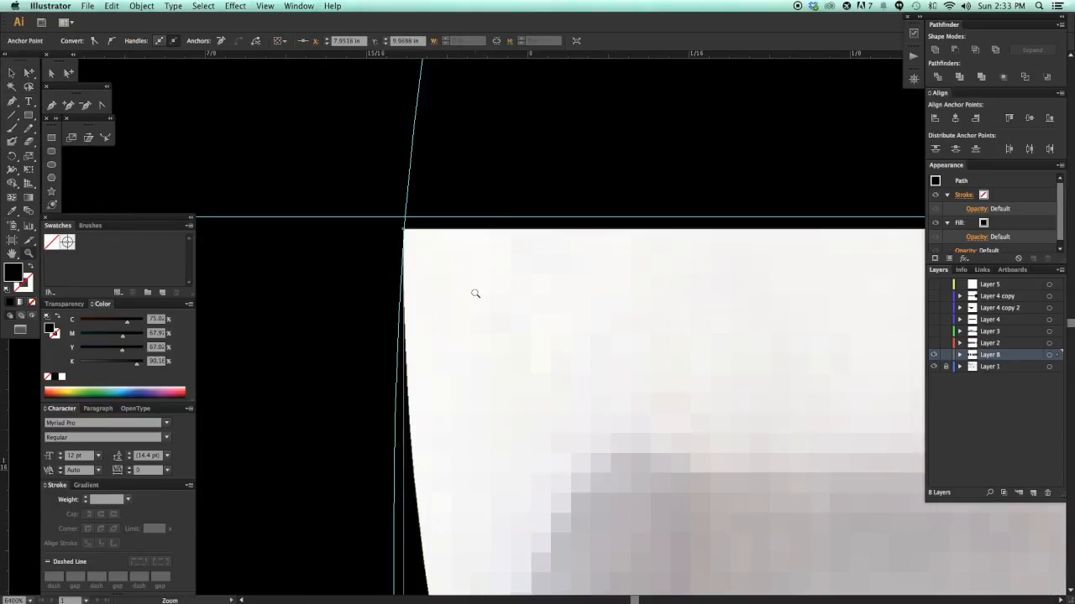
{"action": "left_click", "coordinate": [404, 248]}
{"action": "key", "text": "super+minus"}
{"action": "key", "text": "super+minus"}
{"action": "key", "text": "super+minus"}
{"action": "key", "text": "super+minus"}
{"action": "key", "text": "super+minus"}
{"action": "key", "text": "super+minus"}
{"action": "left_click_drag", "start_coordinate": [583, 274], "coordinate": [497, 187]}
{"action": "left_click_drag", "start_coordinate": [531, 239], "coordinate": [696, 480]}
{"action": "left_click_drag", "start_coordinate": [739, 533], "coordinate": [431, 97]}
{"action": "left_click", "coordinate": [513, 190]}
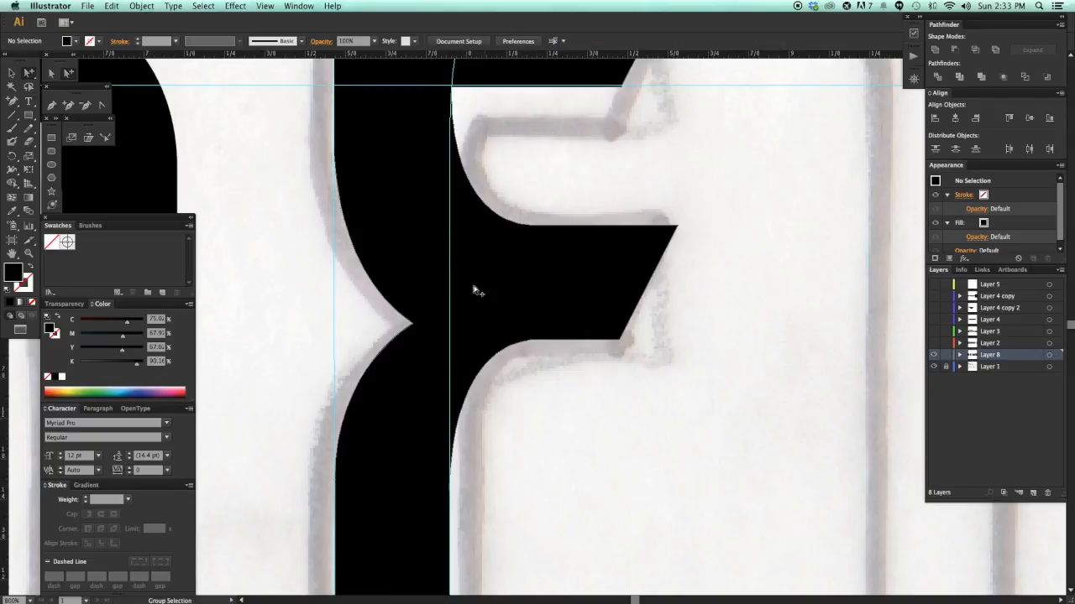
- Try deleting the selected E path
{"action": "scroll", "coordinate": [495, 271], "scroll_direction": "down", "scroll_amount": 5}
{"action": "left_click", "coordinate": [405, 275]}
{"action": "key", "text": "Delete"}
{"action": "left_click", "coordinate": [426, 251]}
{"action": "scroll", "coordinate": [501, 223], "scroll_direction": "up", "scroll_amount": 4}
{"action": "left_click", "coordinate": [416, 157], "text": "shift"}
{"action": "left_click", "coordinate": [500, 199]}
{"action": "key", "text": "super+z"}
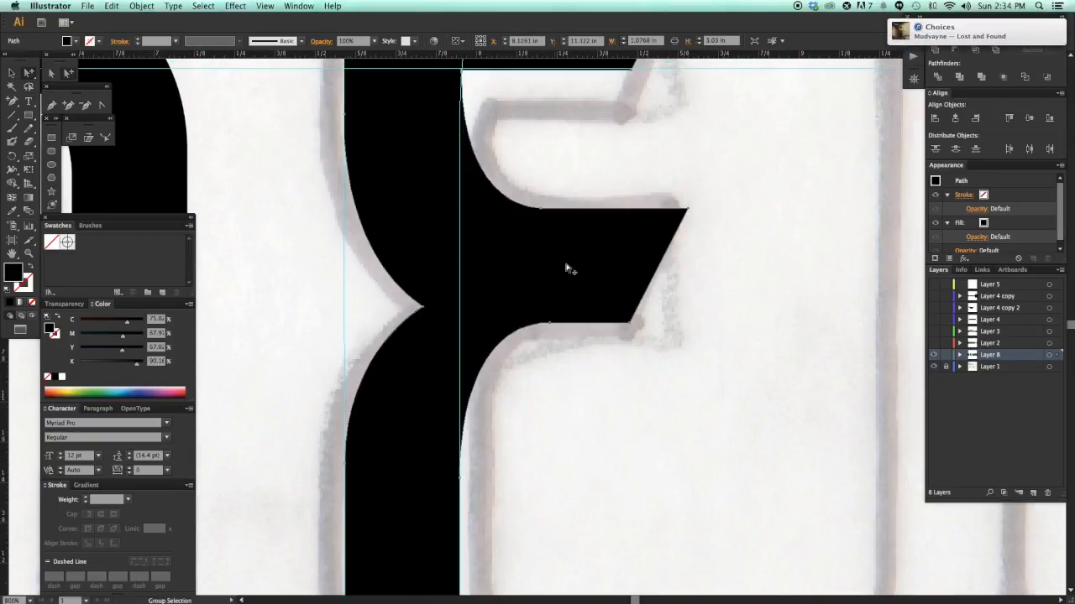
- Select the anchor points of the E's middle arm and its curves and move the arm down
{"action": "scroll", "coordinate": [549, 235], "scroll_direction": "up", "scroll_amount": 3}
{"action": "scroll", "coordinate": [665, 193], "scroll_direction": "right", "scroll_amount": 1}
{"action": "left_click", "coordinate": [665, 193]}
{"action": "left_click", "coordinate": [51, 74]}
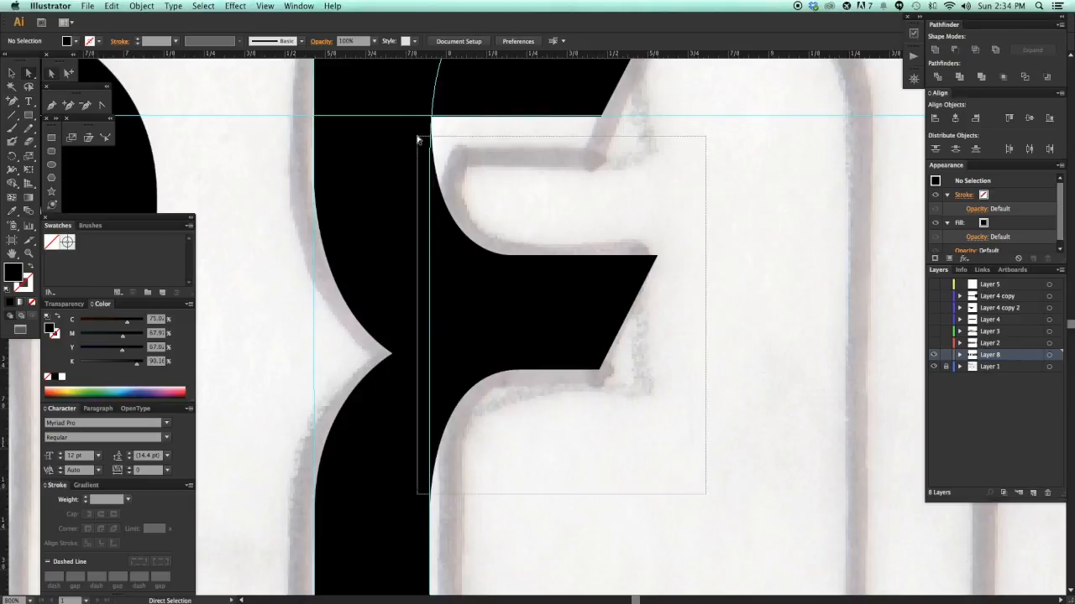
{"action": "left_click_drag", "start_coordinate": [414, 124], "coordinate": [418, 122]}
{"action": "scroll", "coordinate": [547, 193], "scroll_direction": "down", "scroll_amount": 4}
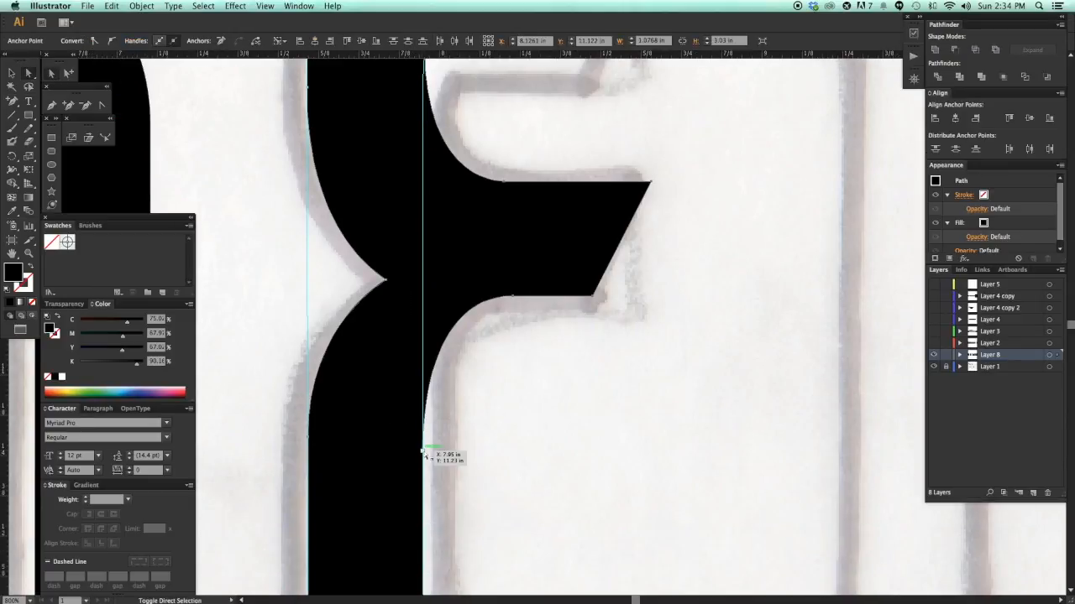
{"action": "left_click_drag", "start_coordinate": [422, 455], "coordinate": [426, 492]}
{"action": "left_click", "coordinate": [586, 434]}
- Pull the middle arm's slanted tip inward so the arm is slightly shorter than the top arm
{"action": "scroll", "coordinate": [618, 415], "scroll_direction": "down", "scroll_amount": 5}
{"action": "left_click_drag", "start_coordinate": [718, 411], "coordinate": [657, 401]}
{"action": "scroll", "coordinate": [654, 400], "scroll_direction": "up", "scroll_amount": 4}
{"action": "left_click", "coordinate": [482, 349]}
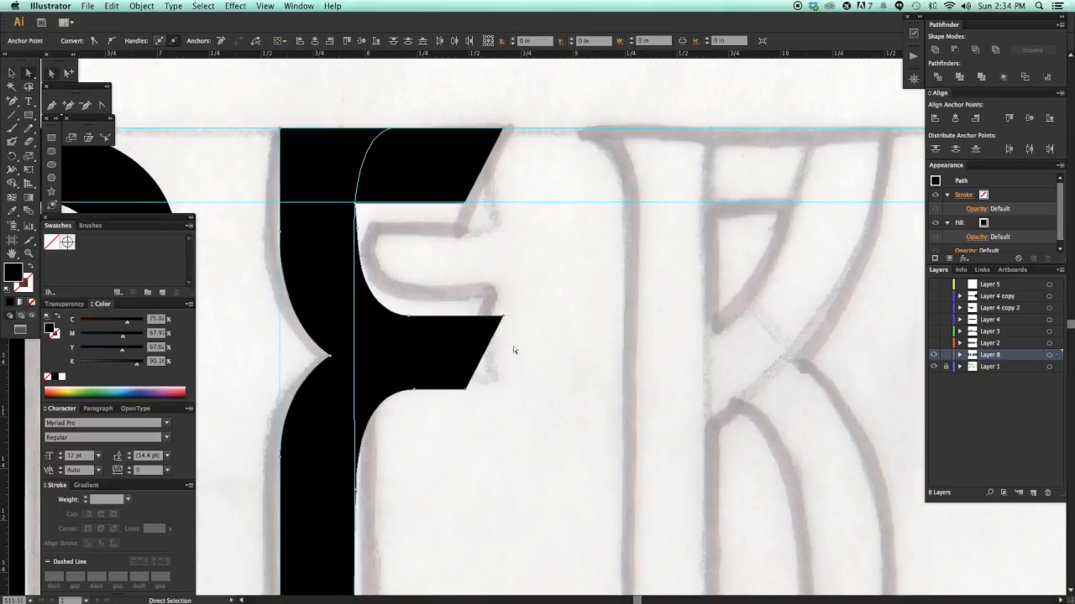
{"action": "left_click_drag", "start_coordinate": [486, 320], "coordinate": [487, 321]}
{"action": "left_click", "coordinate": [542, 380]}
{"action": "scroll", "coordinate": [542, 381], "scroll_direction": "down", "scroll_amount": 5}
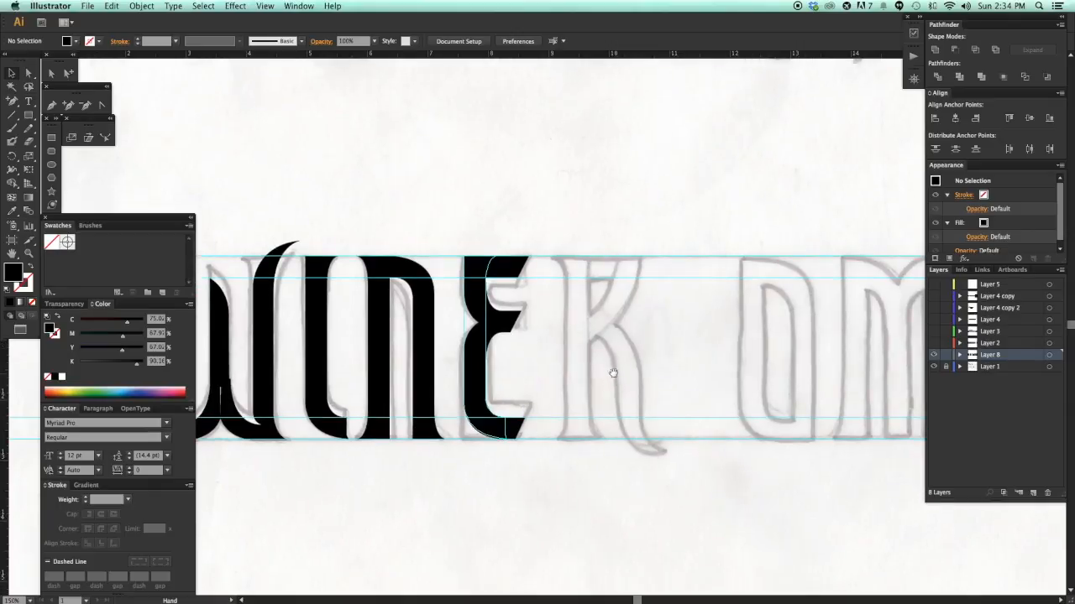
- Place a mirrored copy of the I over the sketched K's stem
{"action": "left_click_drag", "start_coordinate": [588, 381], "coordinate": [666, 378]}
{"action": "scroll", "coordinate": [666, 379], "scroll_direction": "right", "scroll_amount": 3}
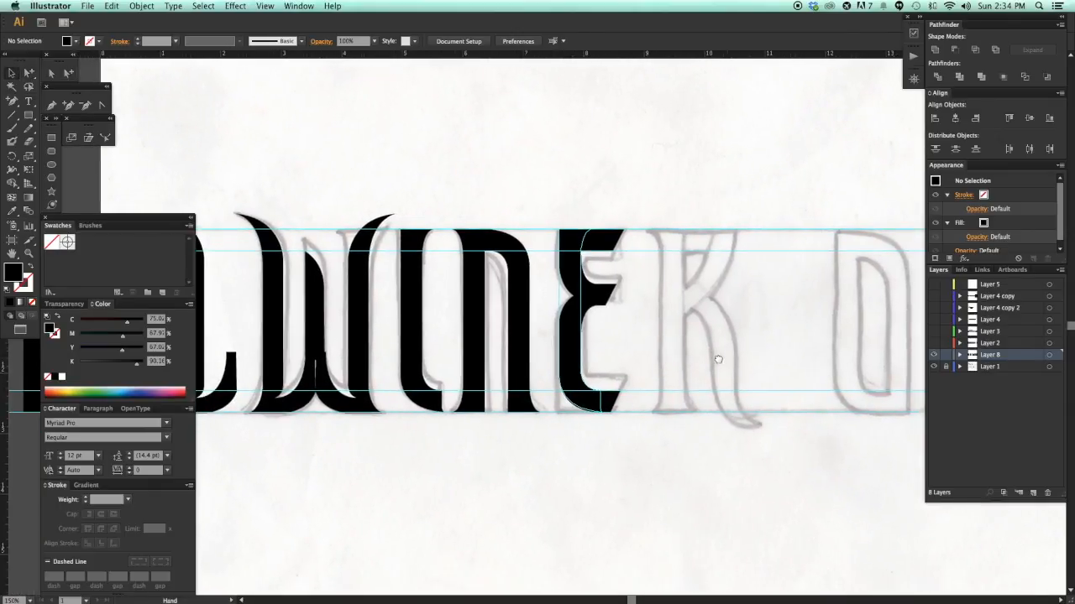
{"action": "scroll", "coordinate": [696, 382], "scroll_direction": "down", "scroll_amount": 1}
{"action": "scroll", "coordinate": [696, 381], "scroll_direction": "right", "scroll_amount": 1}
{"action": "key", "text": "a"}
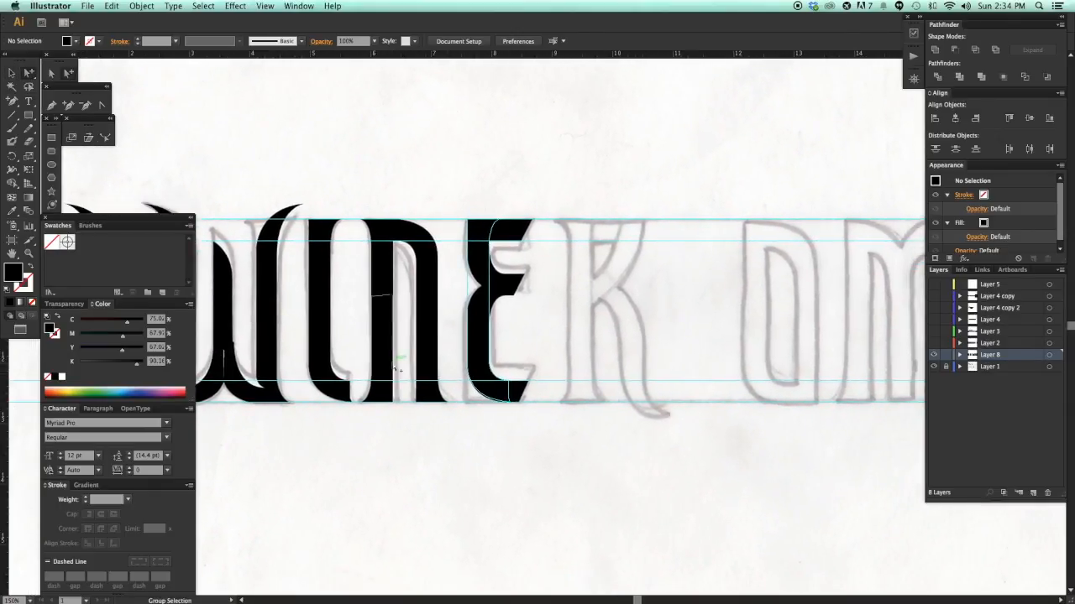
{"action": "left_click", "coordinate": [322, 330], "text": "alt"}
{"action": "left_click_drag", "start_coordinate": [621, 352], "coordinate": [606, 386]}
{"action": "key", "text": "a"}
{"action": "left_click_drag", "start_coordinate": [625, 354], "coordinate": [583, 353]}
{"action": "left_click", "coordinate": [648, 373]}
{"action": "left_click", "coordinate": [579, 350]}
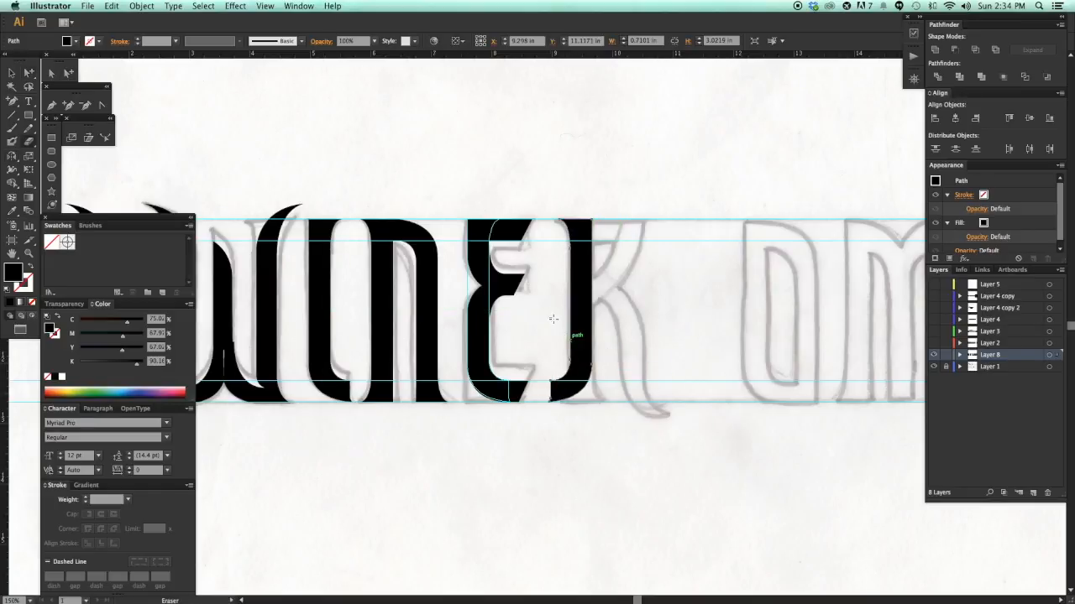
- Delete the lower half of the copied stem, keeping the upper half with its curved top
{"action": "key", "text": "Delete"}
{"action": "left_click", "coordinate": [645, 374]}
{"action": "scroll", "coordinate": [644, 373], "scroll_direction": "up", "scroll_amount": 1}
{"action": "left_click_drag", "start_coordinate": [500, 204], "coordinate": [718, 461]}
- Reflect a copy of the K's upper stem half down to the baseline and unite both halves
{"action": "left_click", "coordinate": [509, 268]}
{"action": "key", "text": "o"}
{"action": "left_click_drag", "start_coordinate": [623, 382], "coordinate": [548, 394]}
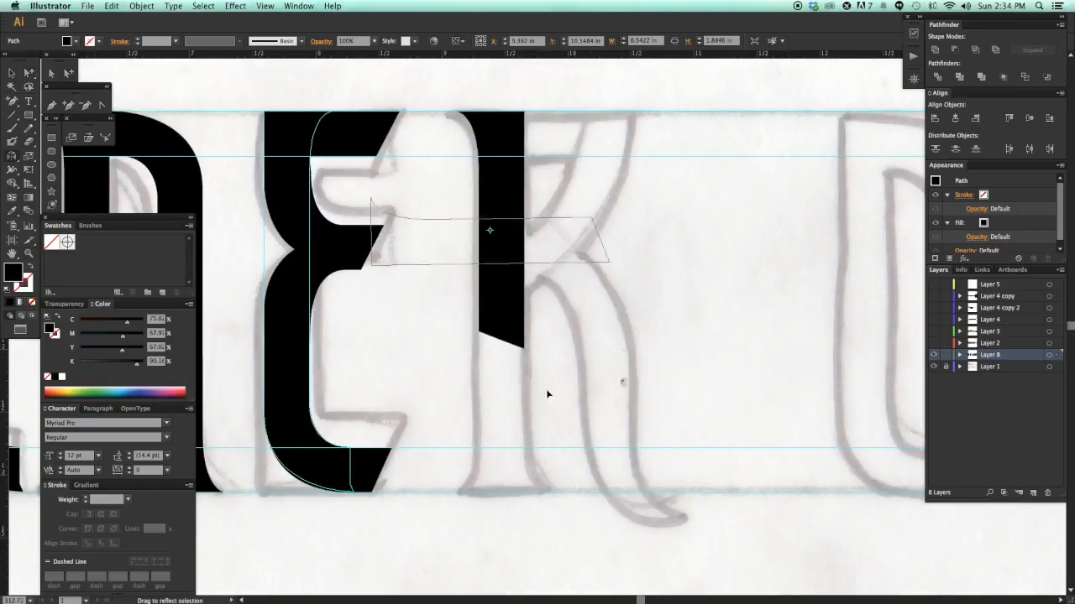
{"action": "left_click_drag", "start_coordinate": [495, 348], "coordinate": [509, 491]}
{"action": "scroll", "coordinate": [632, 417], "scroll_direction": "up", "scroll_amount": 1}
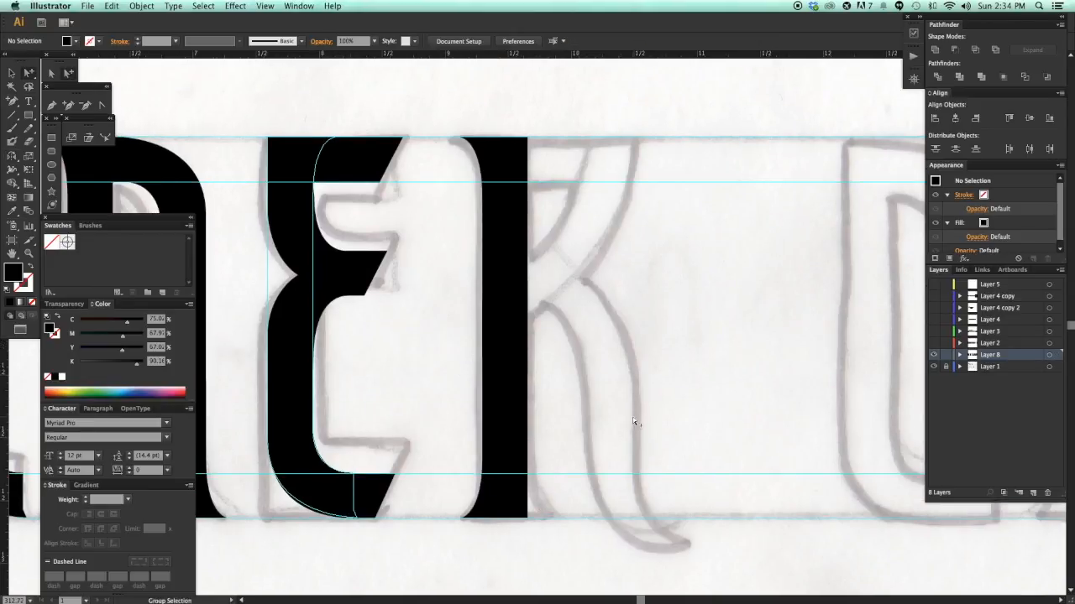
{"action": "scroll", "coordinate": [458, 221], "scroll_direction": "left", "scroll_amount": 1}
{"action": "left_click", "coordinate": [935, 50]}
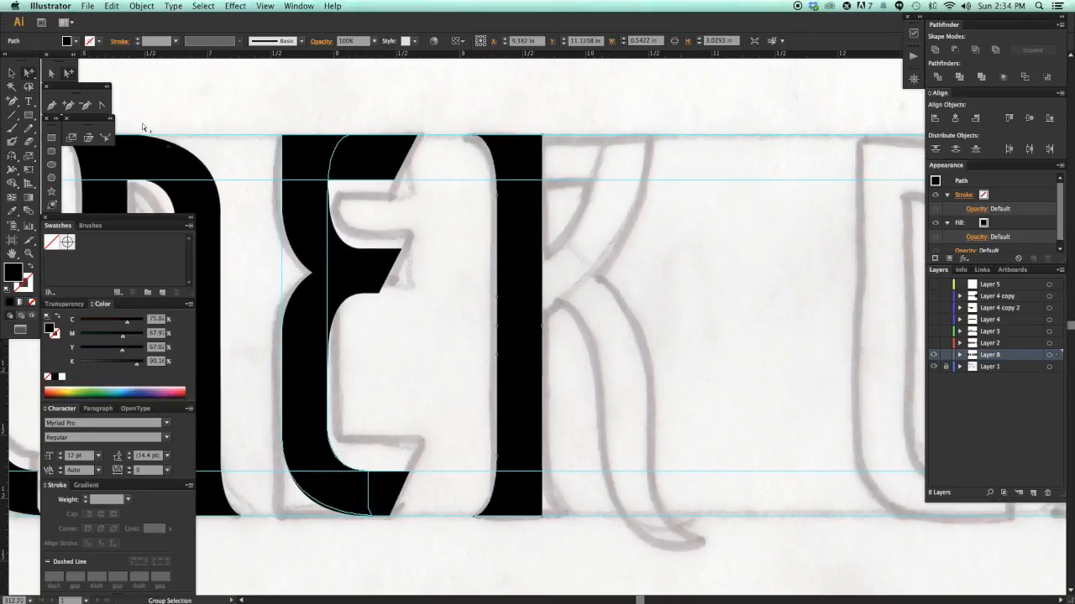
- Remove the leftover anchor points along the middle of the K's joined stem
{"action": "left_click", "coordinate": [493, 306]}
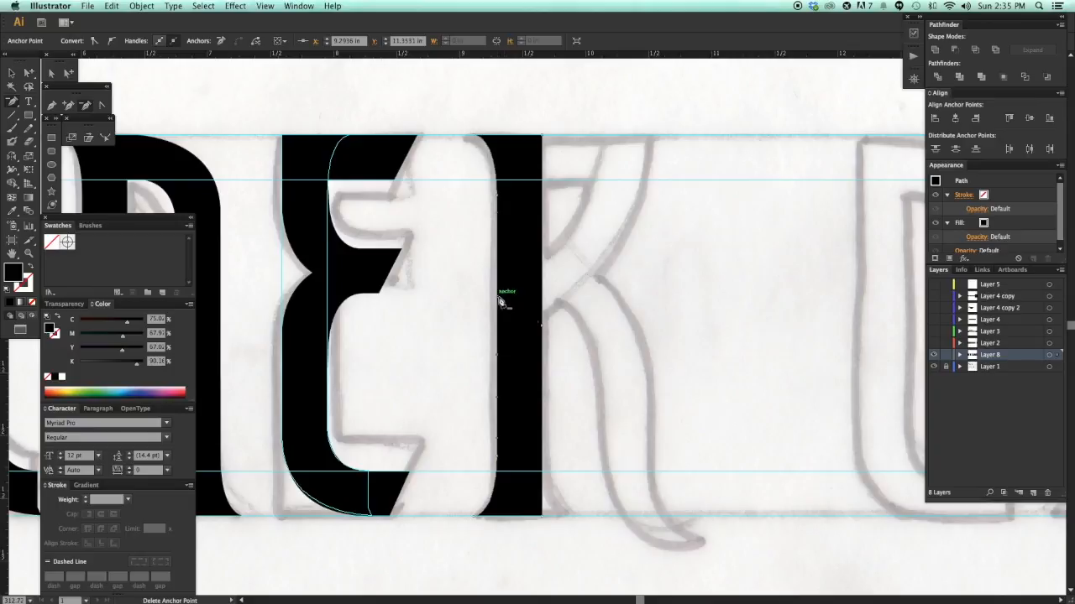
{"action": "key", "text": "v"}
{"action": "left_click", "coordinate": [638, 360]}
{"action": "scroll", "coordinate": [678, 353], "scroll_direction": "right", "scroll_amount": 1}
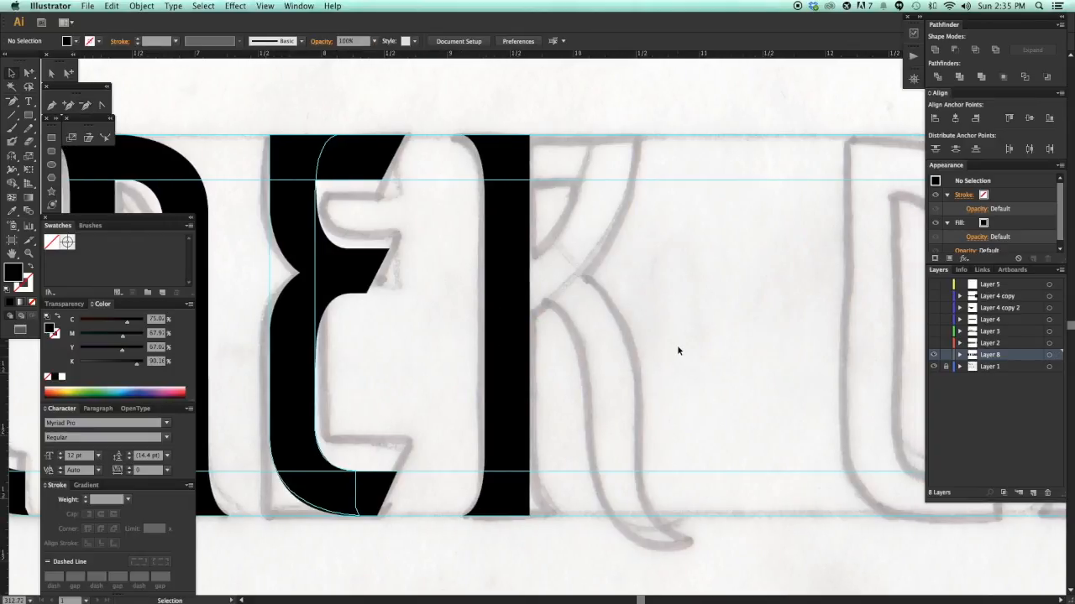
- Try to trace the K's upper arm as a filled shape with the Pen tool and undo it
{"action": "scroll", "coordinate": [619, 334], "scroll_direction": "up", "scroll_amount": 1}
{"action": "key", "text": "a"}
{"action": "left_click", "coordinate": [362, 187]}
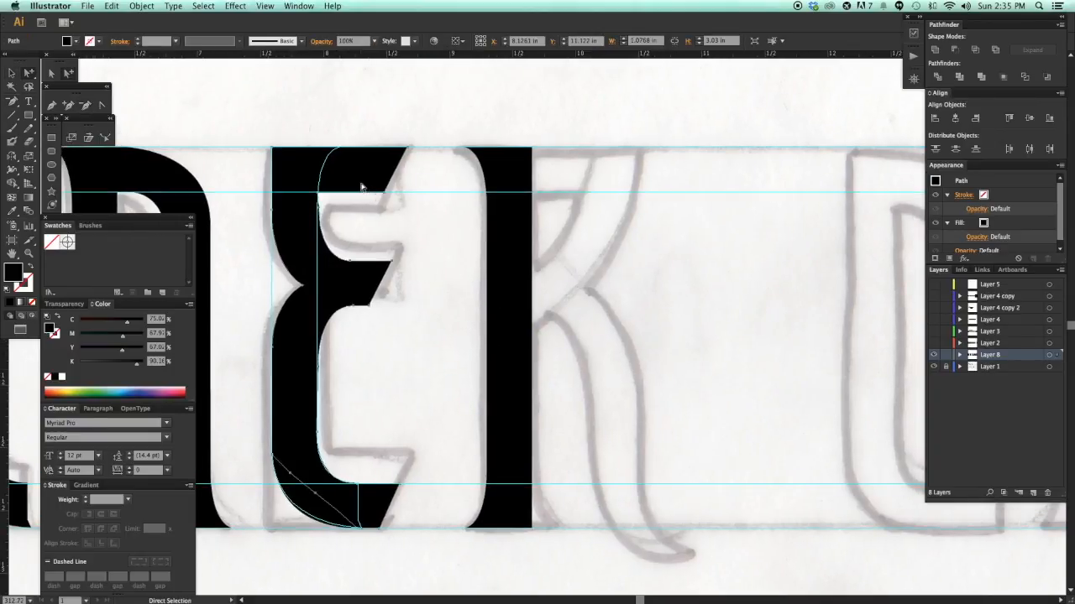
{"action": "left_click_drag", "start_coordinate": [454, 116], "coordinate": [759, 398]}
{"action": "key", "text": "p"}
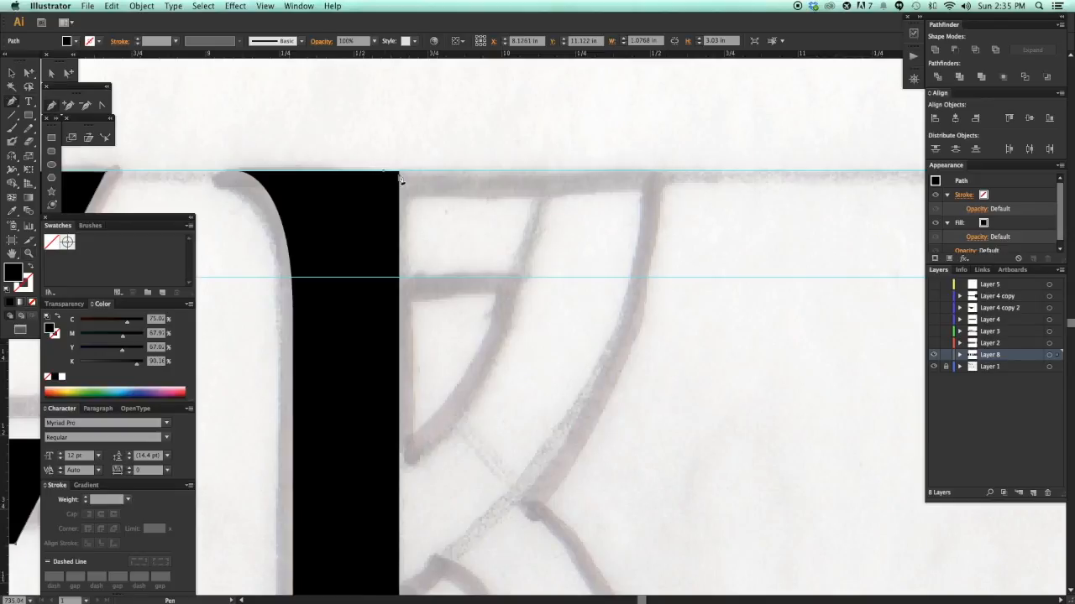
{"action": "left_click", "coordinate": [679, 172]}
{"action": "left_click_drag", "start_coordinate": [656, 241], "coordinate": [656, 251]}
{"action": "left_click_drag", "start_coordinate": [644, 324], "coordinate": [667, 173]}
{"action": "left_click_drag", "start_coordinate": [189, 579], "coordinate": [244, 275]}
{"action": "left_click_drag", "start_coordinate": [183, 289], "coordinate": [154, 326]}
{"action": "left_click_drag", "start_coordinate": [722, 93], "coordinate": [700, 460]}
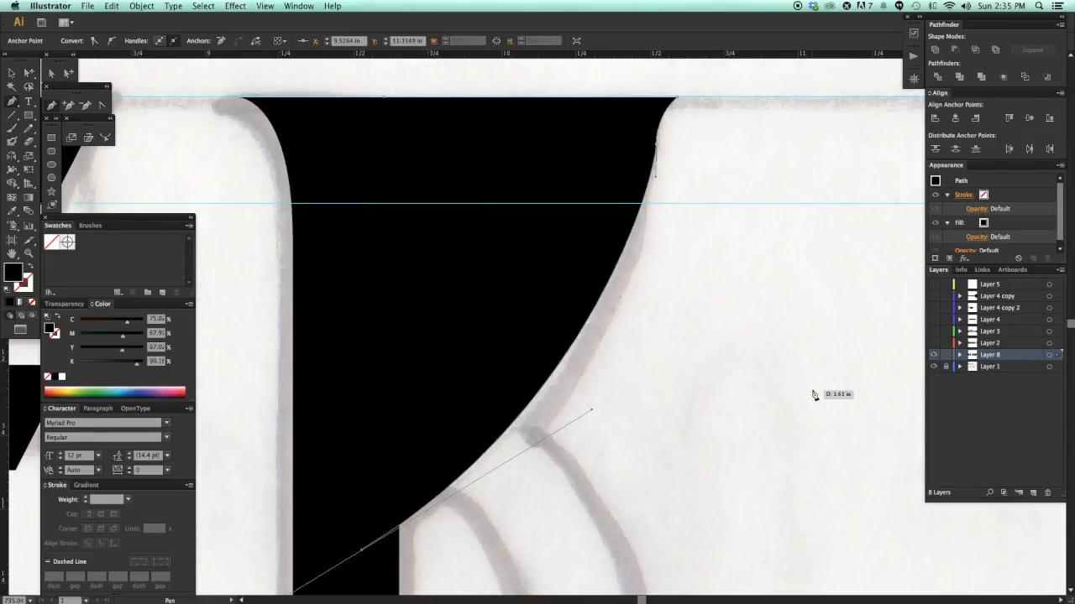
{"action": "key", "text": "super+minus"}
{"action": "key", "text": "super+minus"}
{"action": "key", "text": "super+minus"}
{"action": "key", "text": "super+minus"}
{"action": "left_click_drag", "start_coordinate": [621, 423], "coordinate": [716, 362]}
{"action": "key", "text": "super+z"}
{"action": "key", "text": "super+z"}
{"action": "key", "text": "super+z"}
- Copy the N's top segment horizontally to the K and place a tapered bar from it between the upper guides, beside the stem
{"action": "scroll", "coordinate": [731, 355], "scroll_direction": "right", "scroll_amount": 1}
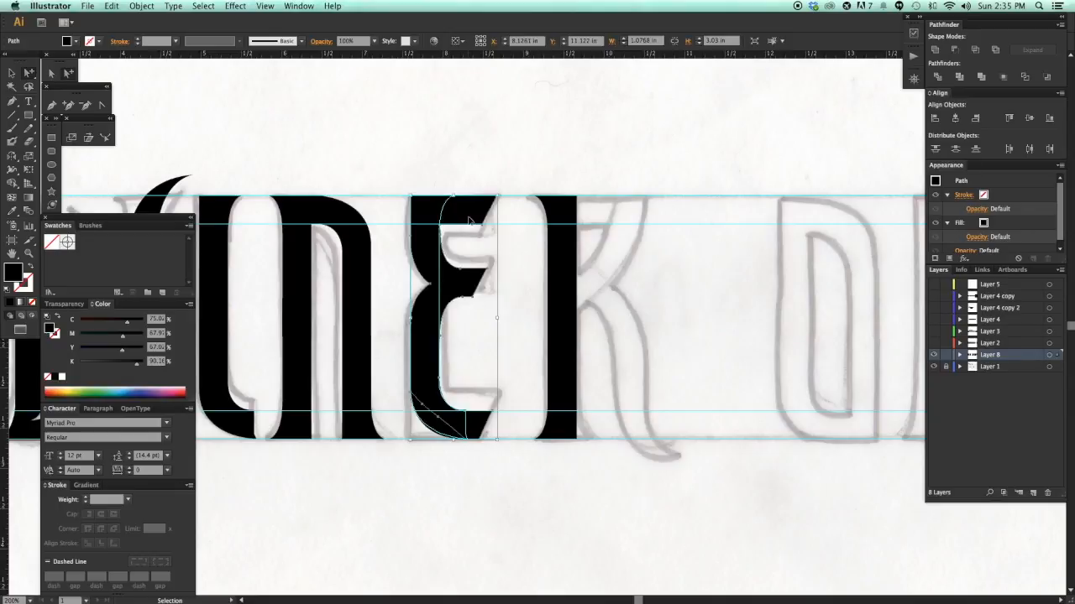
{"action": "key", "text": "super+shift+a"}
{"action": "left_click_drag", "start_coordinate": [521, 329], "coordinate": [531, 328]}
{"action": "left_click", "coordinate": [324, 212]}
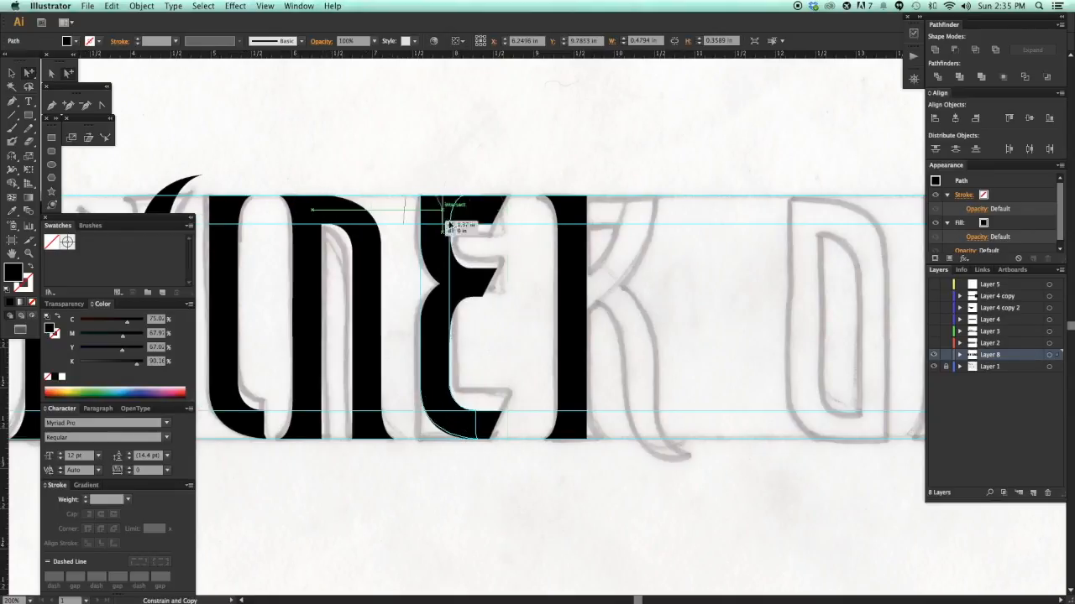
{"action": "left_click_drag", "start_coordinate": [544, 228], "coordinate": [607, 212]}
{"action": "left_click", "coordinate": [806, 218]}
{"action": "left_click", "coordinate": [682, 258]}
{"action": "left_click_drag", "start_coordinate": [559, 164], "coordinate": [703, 281]}
{"action": "left_click_drag", "start_coordinate": [832, 429], "coordinate": [921, 444]}
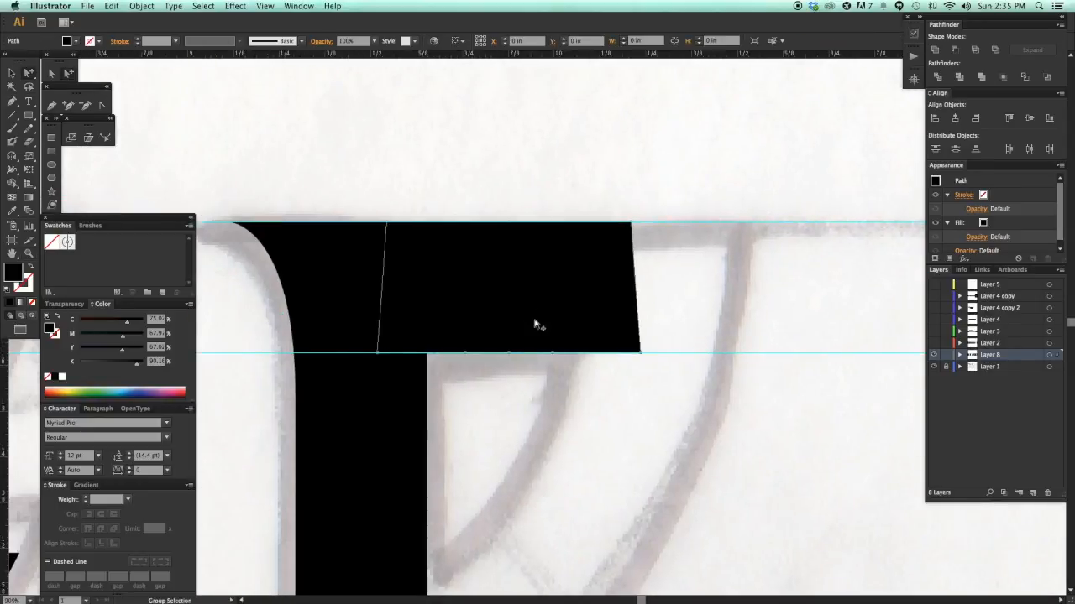
{"action": "left_click_drag", "start_coordinate": [535, 324], "coordinate": [686, 325]}
{"action": "left_click", "coordinate": [693, 393]}
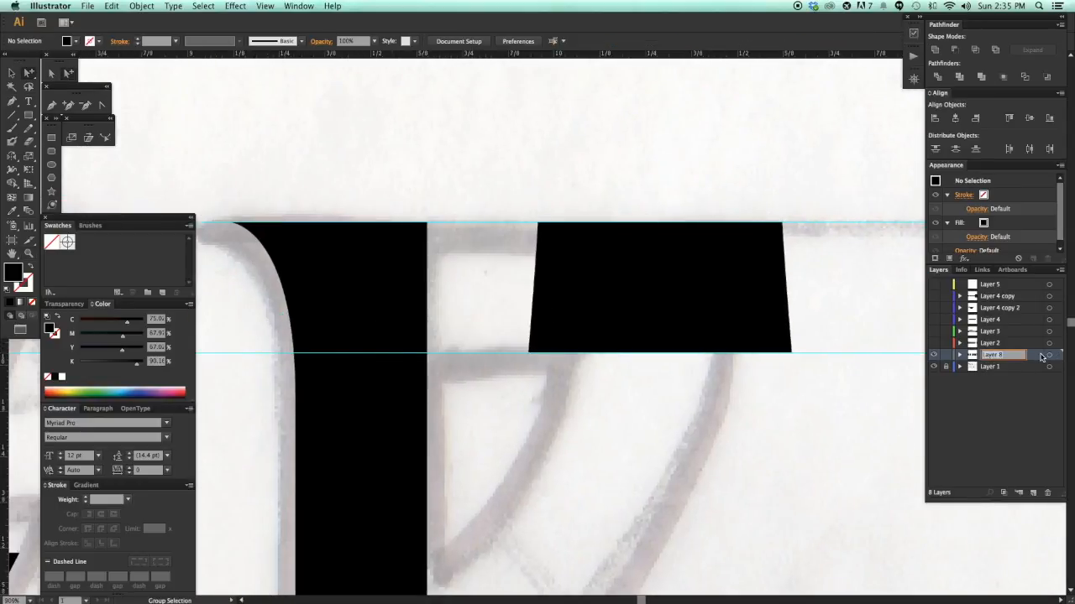
- Change Layer 8's highlight color to magenta
{"action": "double_click", "coordinate": [1041, 357]}
{"action": "left_click", "coordinate": [496, 276]}
{"action": "left_click", "coordinate": [504, 257]}
{"action": "left_click", "coordinate": [591, 352]}
{"action": "left_click", "coordinate": [677, 331]}
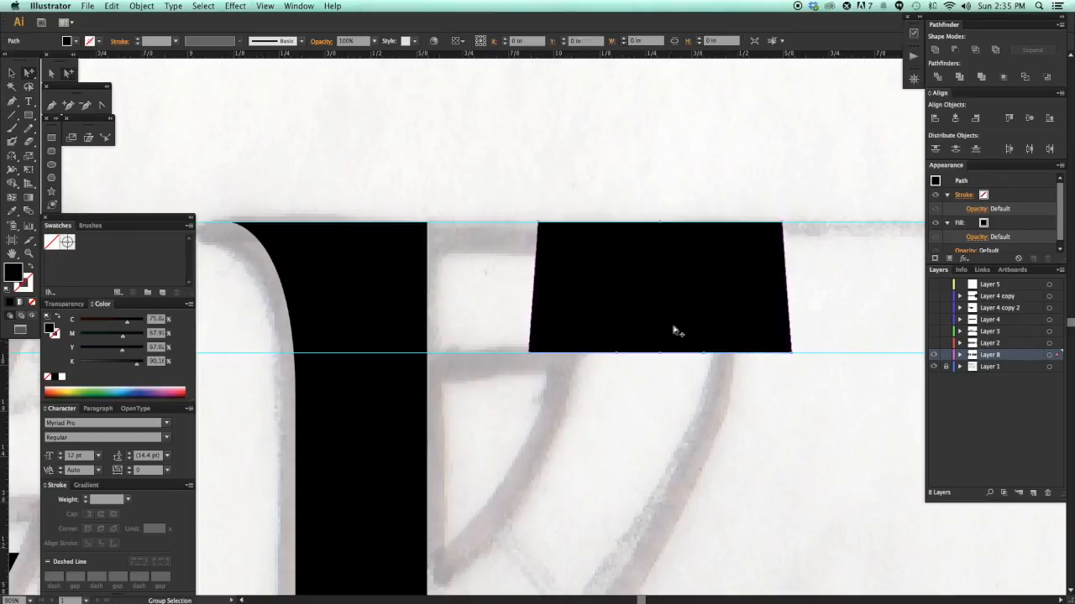
- Delete the extra anchor points along the lower edge of the tapered bar
{"action": "scroll", "coordinate": [674, 328], "scroll_direction": "right", "scroll_amount": 2}
{"action": "left_click", "coordinate": [544, 355]}
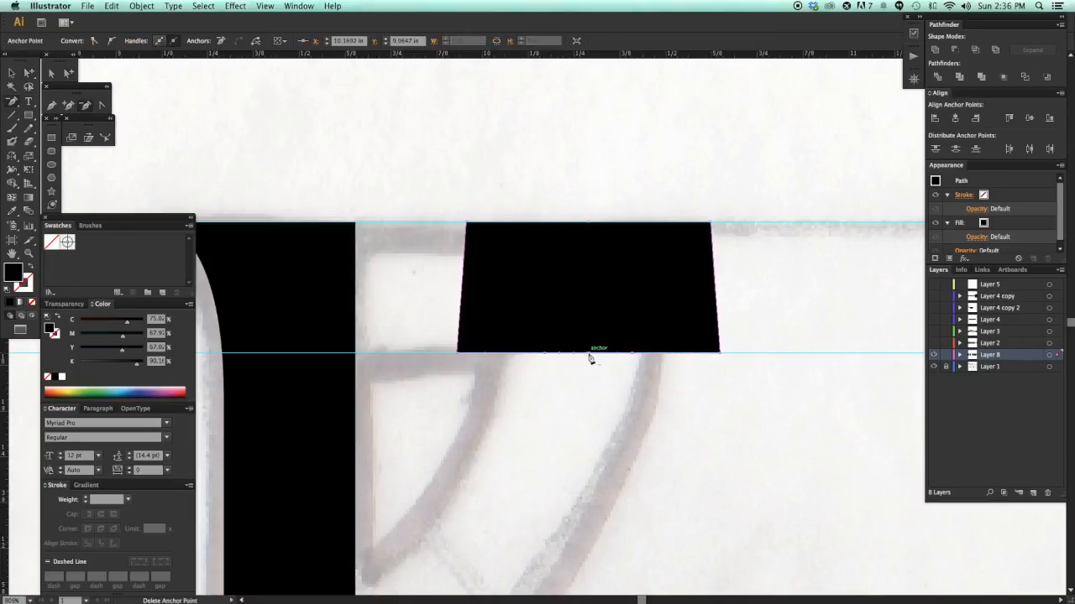
{"action": "left_click", "coordinate": [633, 354]}
{"action": "key", "text": "v"}
{"action": "left_click", "coordinate": [620, 375]}
- Move the tapered bar horizontally so it overlaps the top of the K's stem and reaches toward the sketched arm
{"action": "left_click_drag", "start_coordinate": [620, 294], "coordinate": [488, 295]}
{"action": "left_click", "coordinate": [587, 397]}
{"action": "key", "text": "super+minus"}
{"action": "key", "text": "super+minus"}
{"action": "key", "text": "a"}
{"action": "left_click_drag", "start_coordinate": [544, 327], "coordinate": [580, 331]}
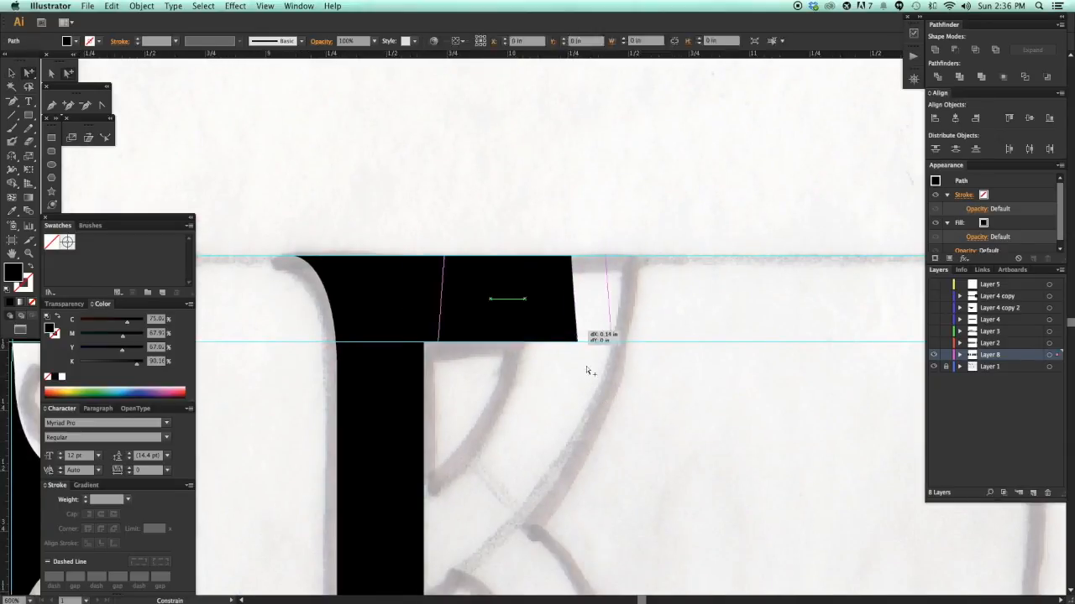
{"action": "left_click", "coordinate": [586, 368]}
- Try rotating the tapered bar by 180 degrees
{"action": "key", "text": "super+minus"}
{"action": "key", "text": "super+minus"}
{"action": "key", "text": "super+minus"}
{"action": "left_click_drag", "start_coordinate": [628, 439], "coordinate": [647, 433]}
{"action": "left_click_drag", "start_coordinate": [539, 316], "coordinate": [544, 318]}
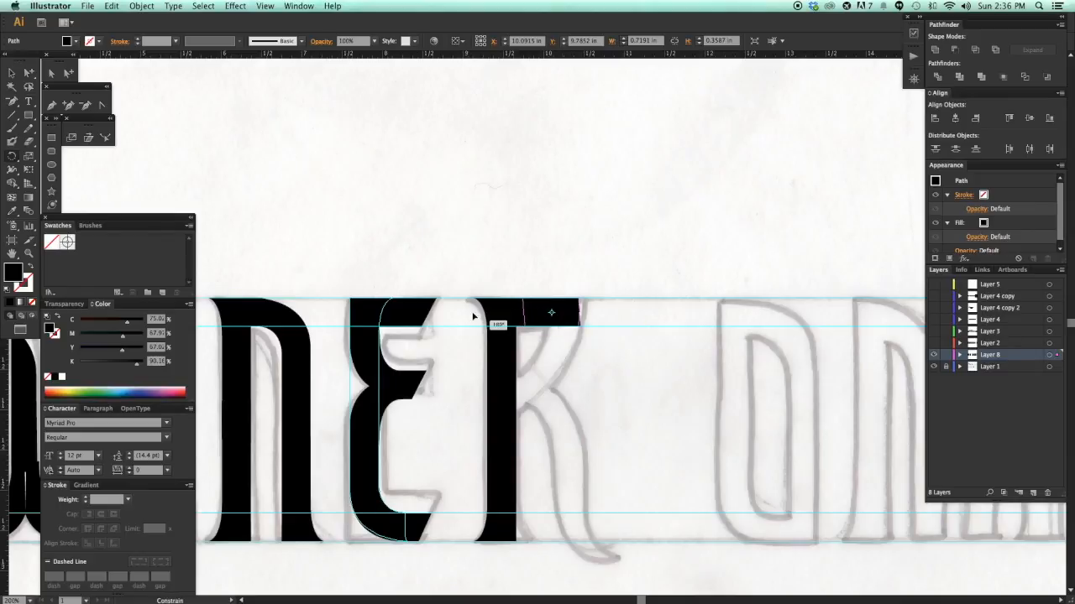
{"action": "left_click_drag", "start_coordinate": [564, 322], "coordinate": [565, 321]}
{"action": "left_click", "coordinate": [630, 410]}
- Draw a circle about 3.24 in wide along the outer edge of the K's sketched arm and show the layer in outline view
{"action": "key", "text": "v"}
{"action": "left_click_drag", "start_coordinate": [424, 212], "coordinate": [642, 443]}
{"action": "key", "text": "super+minus"}
{"action": "key", "text": "super+minus"}
{"action": "key", "text": "super+minus"}
{"action": "key", "text": "super+minus"}
{"action": "left_click_drag", "start_coordinate": [619, 396], "coordinate": [705, 387]}
{"action": "left_click_drag", "start_coordinate": [437, 164], "coordinate": [623, 367]}
{"action": "left_click", "coordinate": [700, 400], "text": "super"}
{"action": "left_click_drag", "start_coordinate": [443, 186], "coordinate": [717, 441]}
{"action": "left_click", "coordinate": [579, 336]}
{"action": "left_click", "coordinate": [934, 355], "text": "super"}
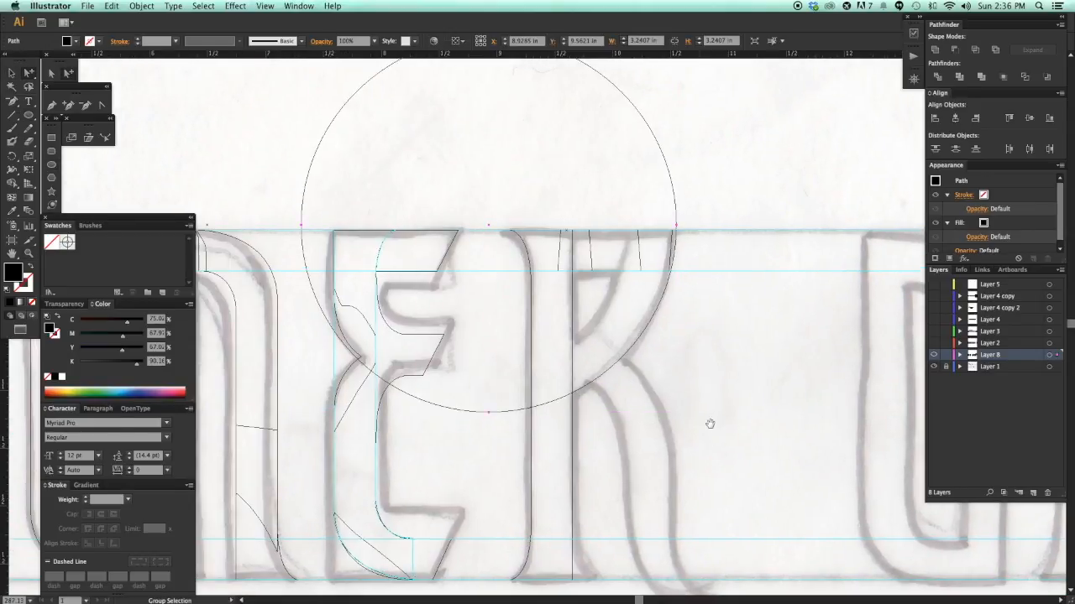
{"action": "left_click_drag", "start_coordinate": [665, 399], "coordinate": [666, 421]}
- Scale a smaller concentric copy of the circle toward the inner edge of the K's sketched arm
{"action": "key", "text": "s"}
{"action": "left_click_drag", "start_coordinate": [773, 521], "coordinate": [712, 466]}
{"action": "key", "text": "a"}
{"action": "left_click", "coordinate": [733, 462]}
{"action": "left_click_drag", "start_coordinate": [737, 460], "coordinate": [749, 459]}
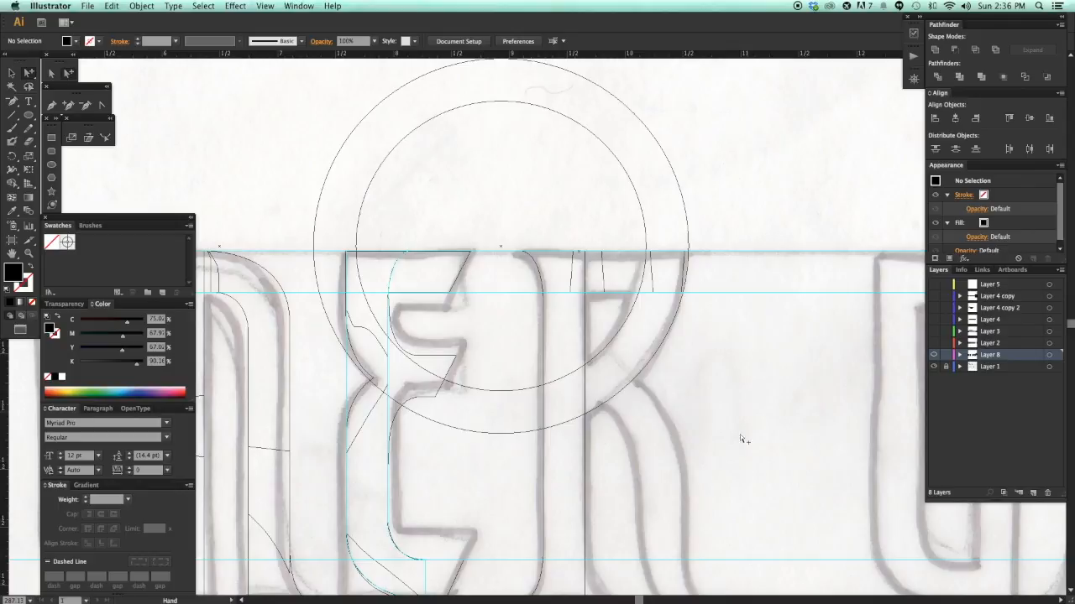
- Refine the inner circle's scale so the band between the circles matches the K's top bar thickness
{"action": "left_click_drag", "start_coordinate": [682, 430], "coordinate": [707, 362]}
{"action": "left_click_drag", "start_coordinate": [633, 350], "coordinate": [595, 328]}
{"action": "left_click", "coordinate": [595, 337]}
{"action": "left_click_drag", "start_coordinate": [493, 299], "coordinate": [593, 397]}
{"action": "left_click", "coordinate": [533, 223]}
{"action": "key", "text": "s"}
{"action": "left_click_drag", "start_coordinate": [740, 351], "coordinate": [742, 359]}
{"action": "key", "text": "super+minus"}
{"action": "key", "text": "super+minus"}
{"action": "key", "text": "super+minus"}
{"action": "key", "text": "super+minus"}
{"action": "key", "text": "super+minus"}
{"action": "key", "text": "super+minus"}
{"action": "key", "text": "super+minus"}
{"action": "key", "text": "super+minus"}
{"action": "key", "text": "a"}
{"action": "mouse_move", "coordinate": [663, 364]}
{"action": "left_mouse_down"}
{"action": "mouse_move", "coordinate": [643, 362]}
{"action": "mouse_move", "coordinate": [655, 346]}
{"action": "left_mouse_up"}
{"action": "left_click", "coordinate": [643, 365]}
- Subtract the inner circle from the outer circle to form a ring
{"action": "left_click_drag", "start_coordinate": [445, 206], "coordinate": [698, 424]}
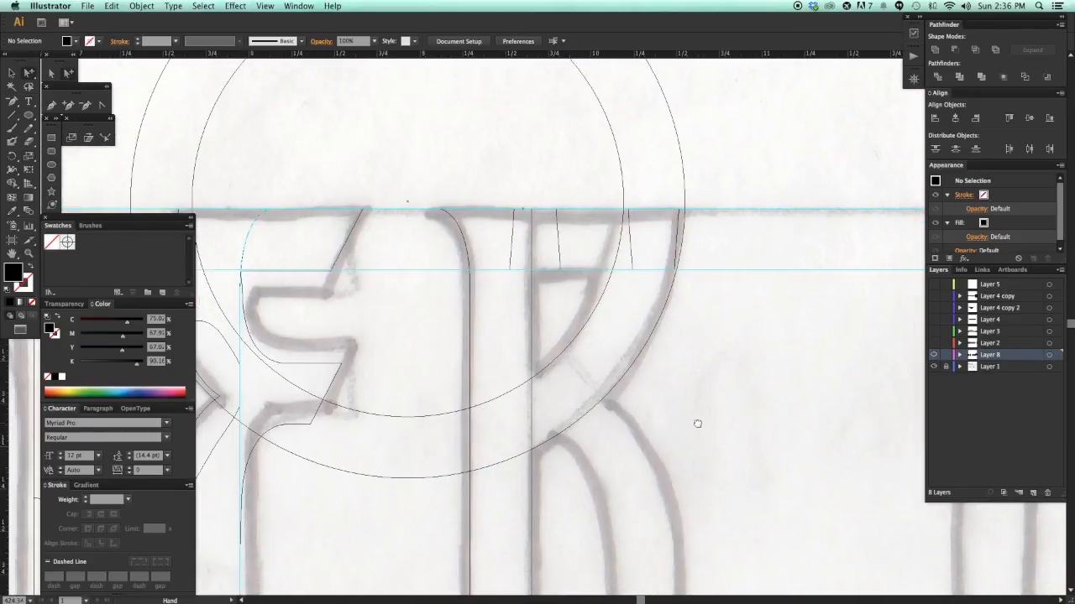
{"action": "left_click_drag", "start_coordinate": [613, 343], "coordinate": [577, 306]}
{"action": "left_click", "coordinate": [954, 50]}
{"action": "left_click_drag", "start_coordinate": [464, 427], "coordinate": [490, 362]}
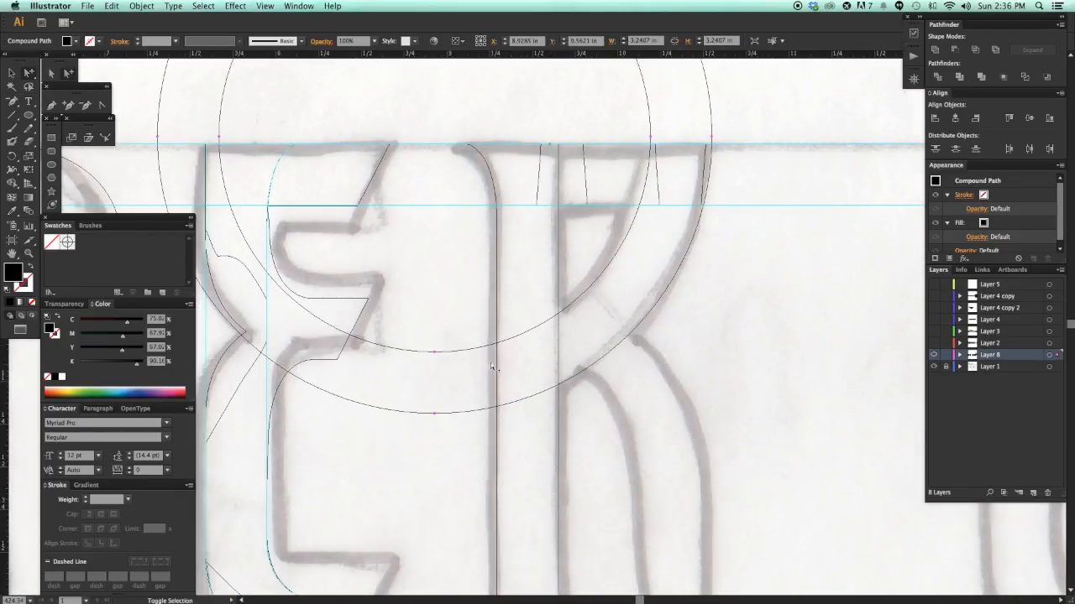
- Cut a straight-sided gap out of the ring's lowest part, between the E and the K's stem
{"action": "left_click_drag", "start_coordinate": [527, 449], "coordinate": [554, 439]}
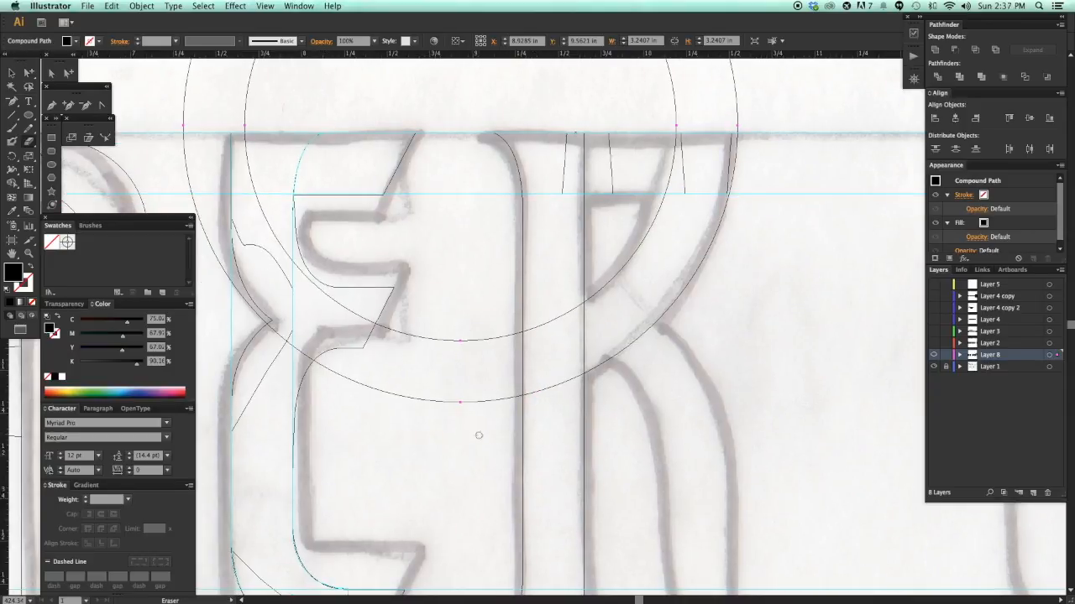
{"action": "scroll", "coordinate": [483, 427], "scroll_direction": "down", "scroll_amount": 3}
{"action": "left_click_drag", "start_coordinate": [499, 404], "coordinate": [501, 397]}
{"action": "key", "text": "super+a"}
{"action": "left_click", "coordinate": [955, 52]}
{"action": "key", "text": "super+shift+a"}
- Place a copy of the tapered bar directly above the top guide, across the ring's band
{"action": "left_click_drag", "start_coordinate": [717, 343], "coordinate": [679, 480]}
{"action": "left_click_drag", "start_coordinate": [782, 276], "coordinate": [705, 282]}
{"action": "left_click_drag", "start_coordinate": [502, 299], "coordinate": [560, 223]}
{"action": "key", "text": "super+shift+a"}
{"action": "left_click_drag", "start_coordinate": [690, 350], "coordinate": [685, 372]}
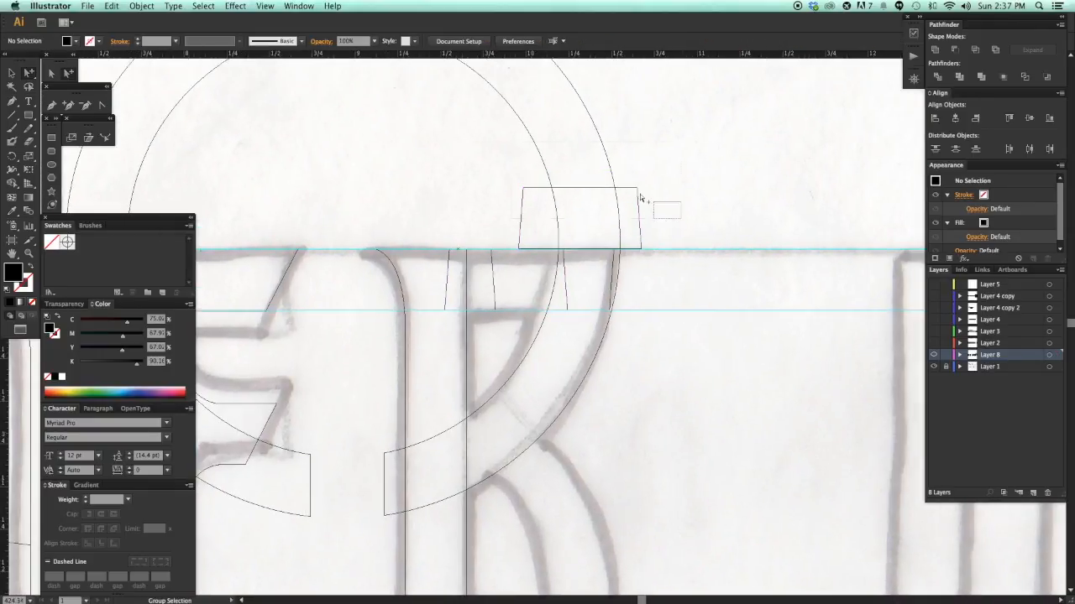
- Try to subtract the raised bar from the ring and undo the change
{"action": "left_click", "coordinate": [640, 199]}
{"action": "left_click", "coordinate": [617, 201], "text": "shift"}
{"action": "left_click", "coordinate": [955, 51]}
{"action": "key", "text": "super+shift+a"}
{"action": "key", "text": "super+z"}
{"action": "key", "text": "super+shift+a"}
- Bring the raised bar in front of the ring and subtract it, trimming the arm at the top guide
{"action": "left_click_drag", "start_coordinate": [661, 197], "coordinate": [607, 228]}
{"action": "left_click", "coordinate": [645, 212]}
{"action": "key", "text": "super+x"}
{"action": "left_click", "coordinate": [620, 206]}
{"action": "key", "text": "super+f"}
{"action": "key", "text": "super+shift+a"}
{"action": "left_click", "coordinate": [954, 51]}
{"action": "key", "text": "a"}
{"action": "key", "text": "super+shift+a"}
- Delete the leftover ring section outside the K's arm and return to the filled preview
{"action": "left_click_drag", "start_coordinate": [806, 160], "coordinate": [865, 179]}
{"action": "left_click", "coordinate": [664, 170]}
{"action": "key", "text": "Delete"}
{"action": "key", "text": "Delete"}
{"action": "left_click_drag", "start_coordinate": [749, 246], "coordinate": [743, 197]}
{"action": "key", "text": "super+y"}
{"action": "key", "text": "super+minus"}
{"action": "key", "text": "super+minus"}
{"action": "key", "text": "super+minus"}
{"action": "left_click_drag", "start_coordinate": [684, 350], "coordinate": [696, 209]}
- Trace the K's curved leg with the Pen tool, from the arm down to the pointed tail below the baseline
{"action": "key", "text": "v"}
{"action": "left_click_drag", "start_coordinate": [437, 157], "coordinate": [702, 378]}
{"action": "left_click_drag", "start_coordinate": [709, 362], "coordinate": [715, 332]}
{"action": "key", "text": "super+minus"}
{"action": "key", "text": "super+minus"}
{"action": "key", "text": "super+minus"}
{"action": "key", "text": "p"}
{"action": "left_click_drag", "start_coordinate": [566, 249], "coordinate": [574, 256]}
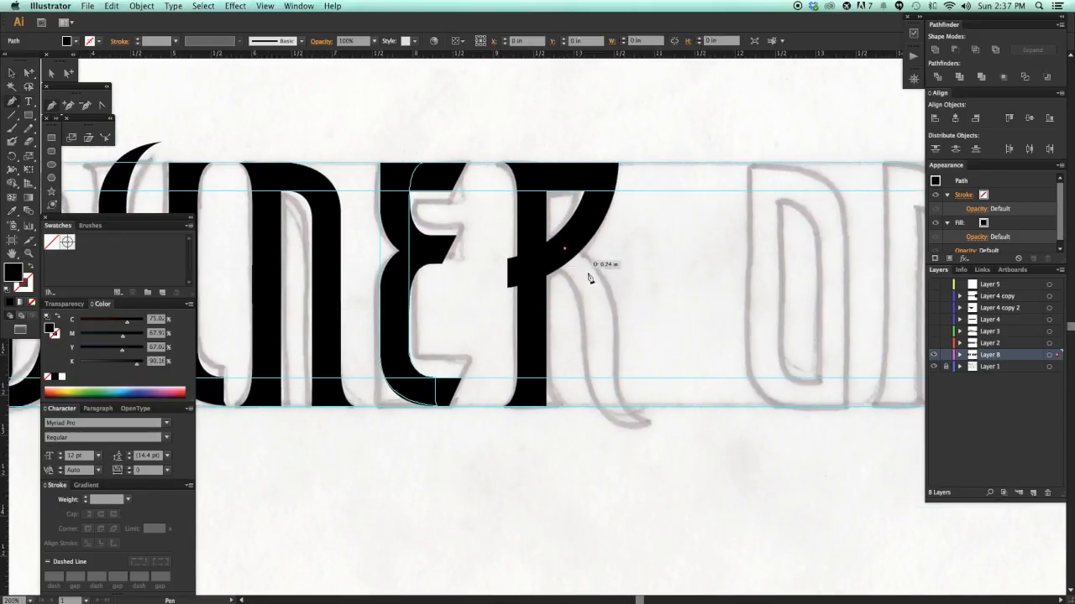
{"action": "left_click_drag", "start_coordinate": [616, 359], "coordinate": [616, 392]}
{"action": "left_click_drag", "start_coordinate": [656, 422], "coordinate": [684, 424]}
{"action": "left_click_drag", "start_coordinate": [575, 349], "coordinate": [574, 344]}
{"action": "left_click", "coordinate": [510, 266]}
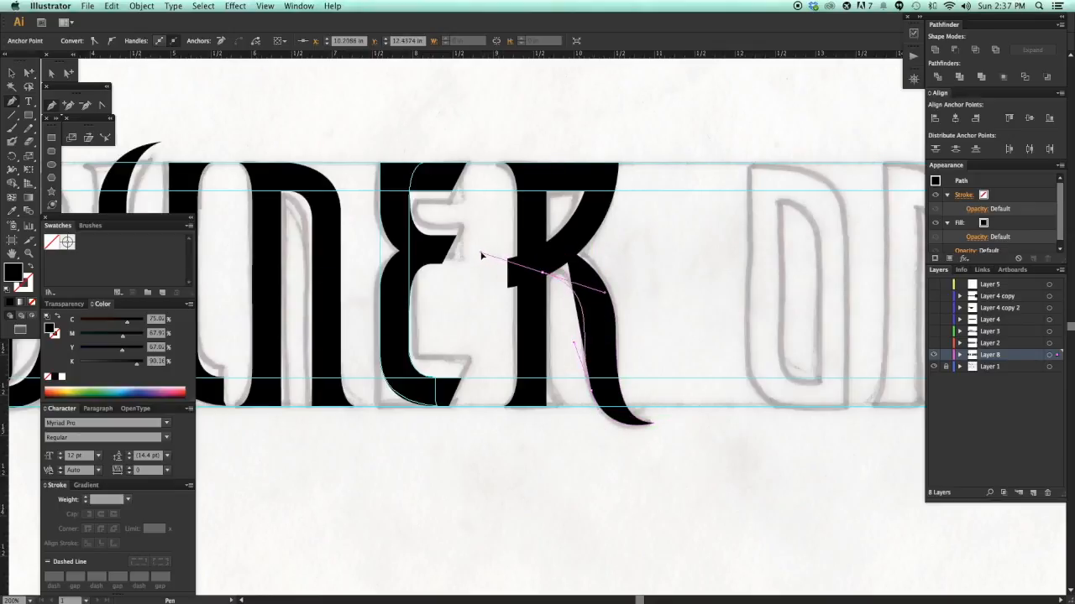
- Nudge the K's arm, leg and top bar horizontally relative to the stem
{"action": "scroll", "coordinate": [730, 319], "scroll_direction": "down", "scroll_amount": 3}
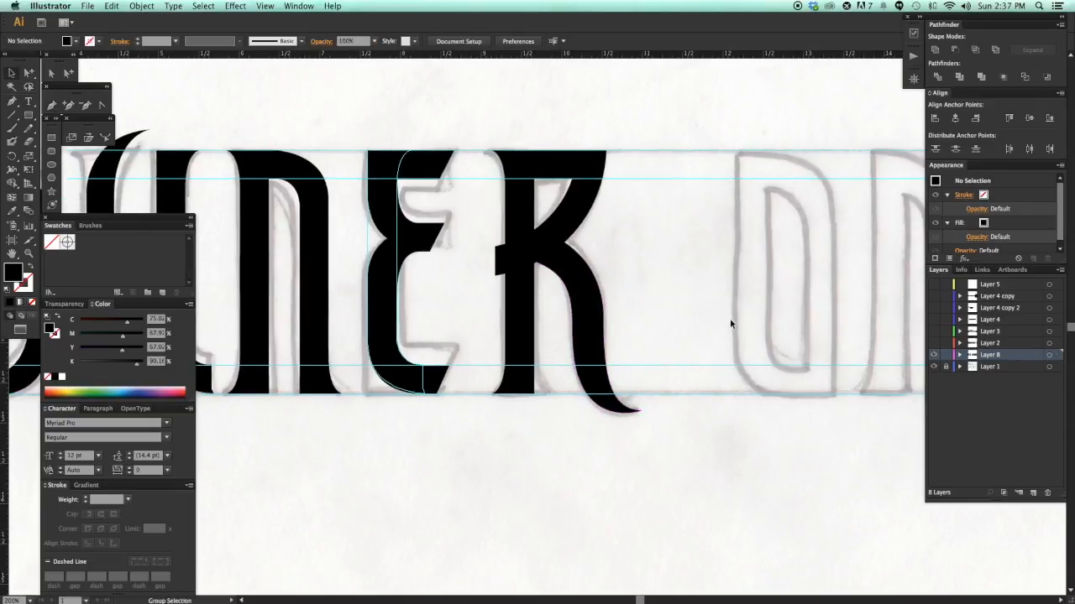
{"action": "scroll", "coordinate": [636, 377], "scroll_direction": "up", "scroll_amount": 5}
{"action": "left_click", "coordinate": [641, 364]}
{"action": "scroll", "coordinate": [681, 371], "scroll_direction": "down", "scroll_amount": 3}
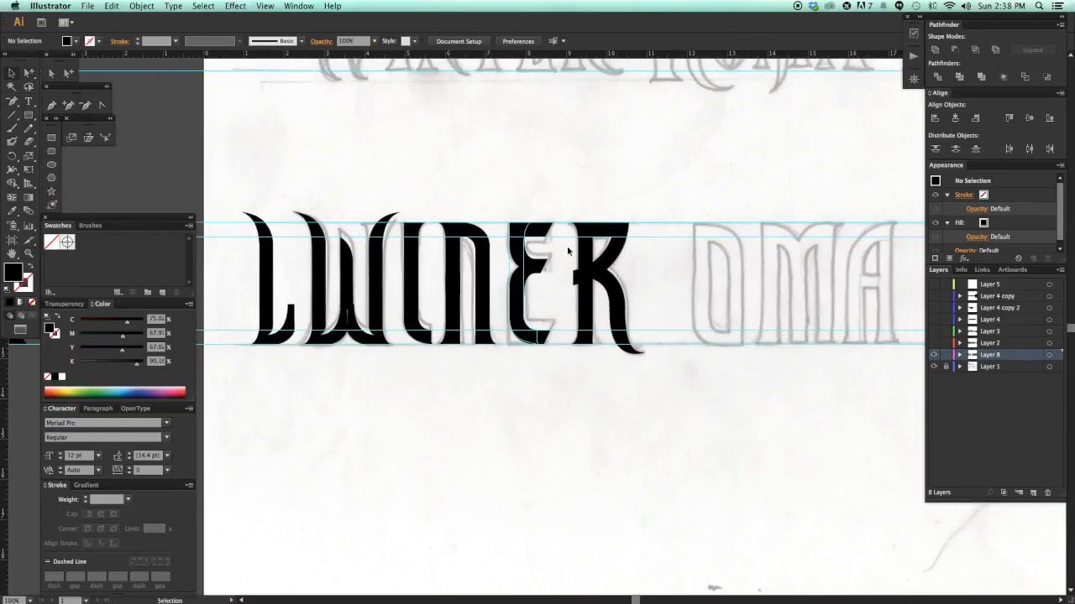
{"action": "left_click", "coordinate": [545, 197]}
{"action": "left_click", "coordinate": [577, 293]}
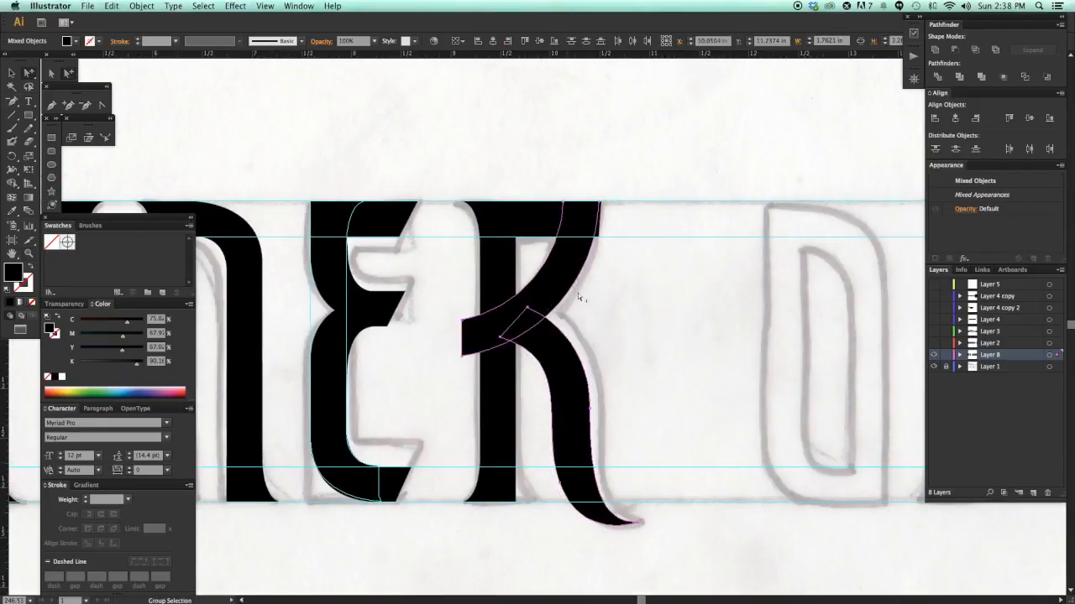
{"action": "key", "text": "Right"}
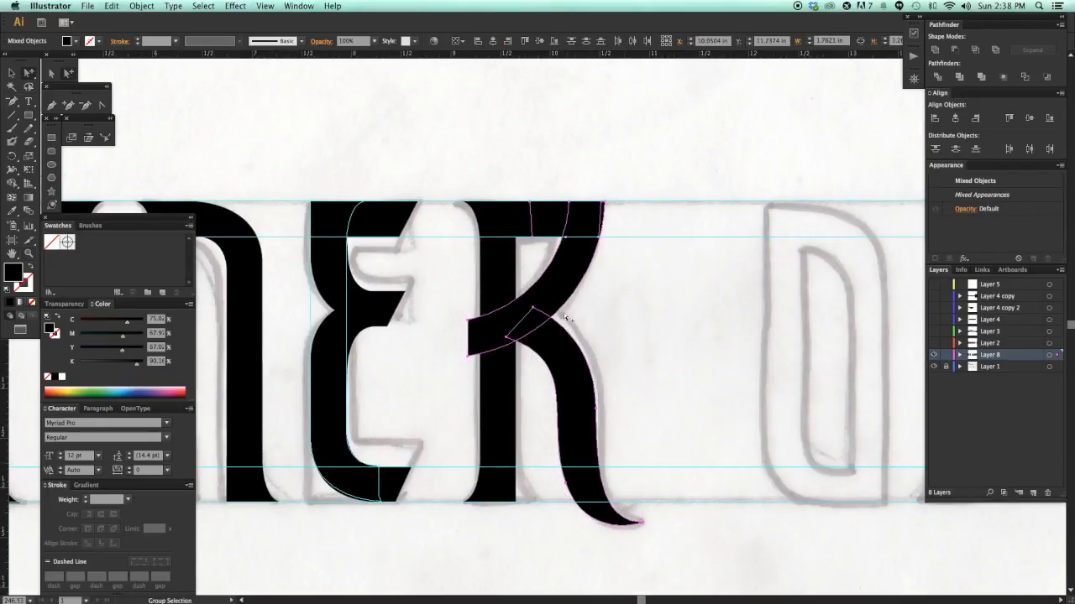
{"action": "left_click", "coordinate": [566, 303]}
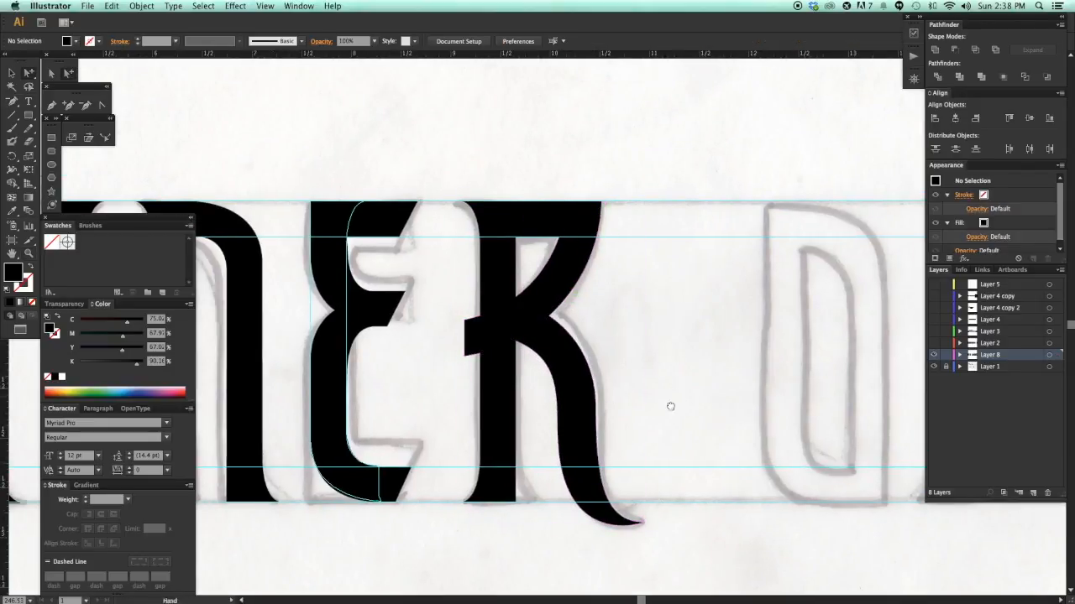
{"action": "key", "text": "super+1"}
{"action": "left_click_drag", "start_coordinate": [651, 421], "coordinate": [537, 269]}
{"action": "left_click", "coordinate": [645, 338]}
{"action": "left_click_drag", "start_coordinate": [645, 338], "coordinate": [982, 347]}
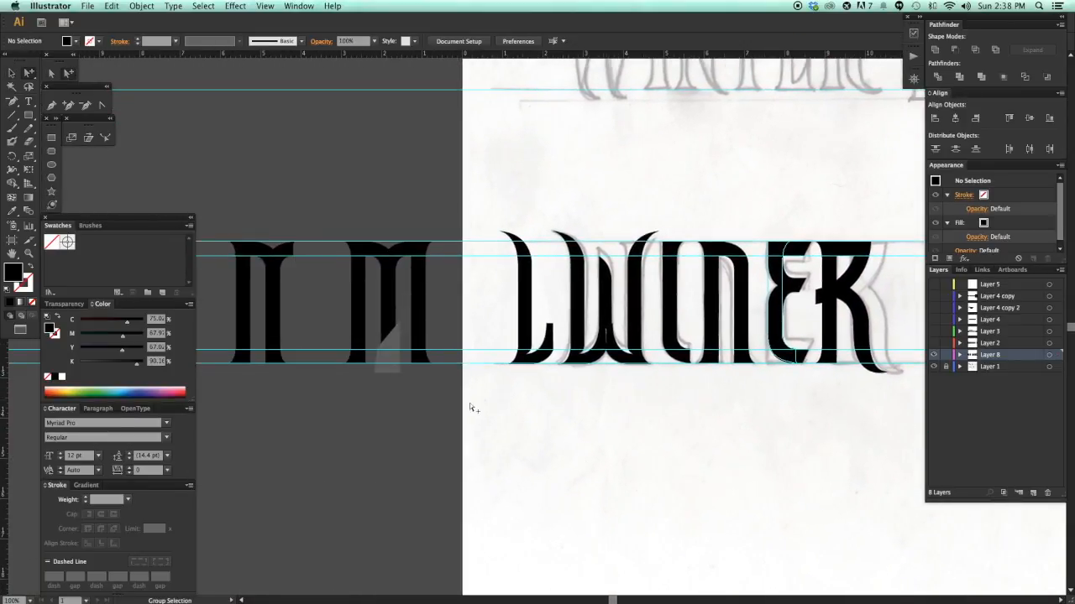
{"action": "left_click_drag", "start_coordinate": [469, 403], "coordinate": [328, 256]}
{"action": "left_click_drag", "start_coordinate": [476, 322], "coordinate": [427, 298]}
{"action": "left_click_drag", "start_coordinate": [429, 351], "coordinate": [640, 353]}
{"action": "left_click_drag", "start_coordinate": [588, 283], "coordinate": [488, 326]}
{"action": "key", "text": "r"}
{"action": "left_click_drag", "start_coordinate": [504, 329], "coordinate": [316, 375]}
{"action": "key", "text": "super+z"}
{"action": "key", "text": "a"}
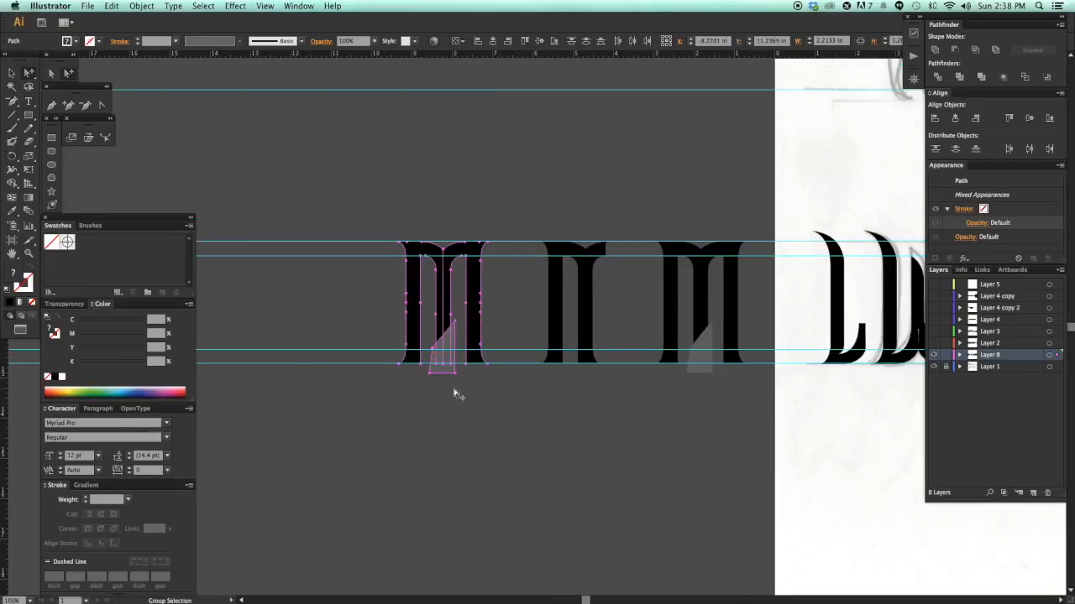
- Delete the grey wedge from the spare M beside the artboard and rotate the remaining letter about half a turn
{"action": "left_click", "coordinate": [451, 388]}
{"action": "left_click", "coordinate": [445, 366]}
{"action": "key", "text": "Delete"}
{"action": "left_click", "coordinate": [473, 353]}
{"action": "key", "text": "r"}
{"action": "left_click_drag", "start_coordinate": [501, 344], "coordinate": [361, 286]}
{"action": "key", "text": "a"}
{"action": "left_click", "coordinate": [414, 230]}
- Draw a closed four-sided shape over part of the spare letter with the Pen tool and fill it with the sampled canvas grey
{"action": "left_click_drag", "start_coordinate": [415, 230], "coordinate": [563, 444]}
{"action": "left_click_drag", "start_coordinate": [355, 177], "coordinate": [564, 487]}
{"action": "left_click", "coordinate": [493, 236]}
{"action": "left_click", "coordinate": [554, 340]}
{"action": "left_click", "coordinate": [554, 168]}
{"action": "left_click", "coordinate": [468, 168]}
{"action": "left_click", "coordinate": [492, 236]}
{"action": "left_click", "coordinate": [545, 293]}
{"action": "key", "text": "i"}
{"action": "left_click", "coordinate": [576, 282], "text": "shift"}
{"action": "key", "text": "v"}
{"action": "left_click", "coordinate": [703, 311]}
- Examine the scanned letters that follow the K
{"action": "key", "text": "super+minus"}
{"action": "key", "text": "super+minus"}
{"action": "key", "text": "super+minus"}
{"action": "key", "text": "super+minus"}
{"action": "key", "text": "super+minus"}
{"action": "left_click_drag", "start_coordinate": [709, 446], "coordinate": [311, 411]}
{"action": "left_click_drag", "start_coordinate": [605, 405], "coordinate": [533, 401]}
{"action": "key", "text": "z"}
{"action": "left_click_drag", "start_coordinate": [525, 230], "coordinate": [600, 446]}
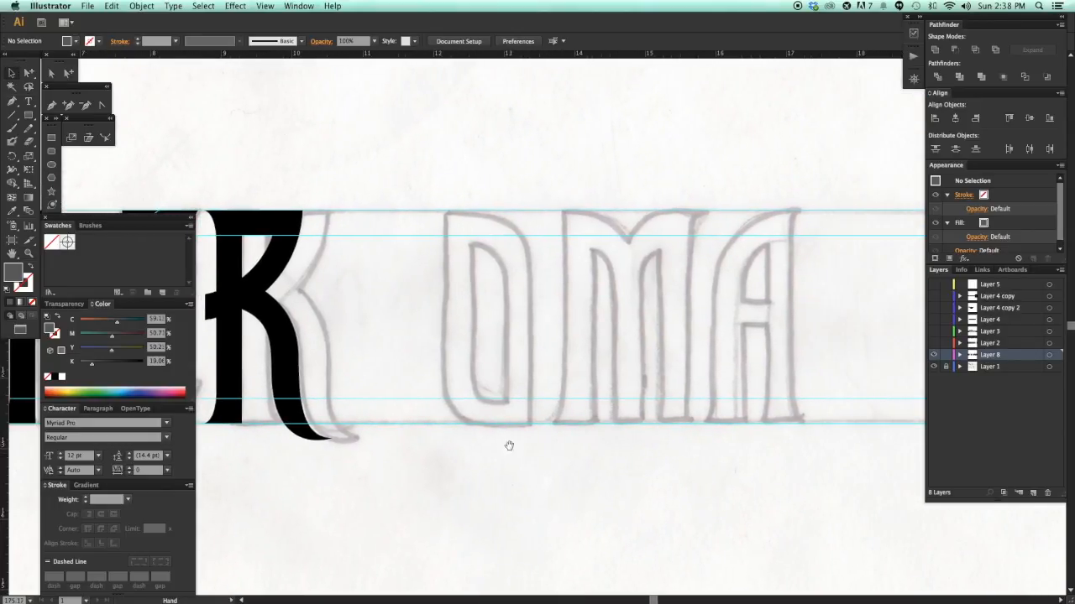
{"action": "left_click_drag", "start_coordinate": [528, 446], "coordinate": [679, 453]}
{"action": "key", "text": "a"}
{"action": "left_click", "coordinate": [421, 275]}
{"action": "left_click_drag", "start_coordinate": [421, 275], "coordinate": [698, 297]}
{"action": "left_click_drag", "start_coordinate": [651, 238], "coordinate": [655, 235]}
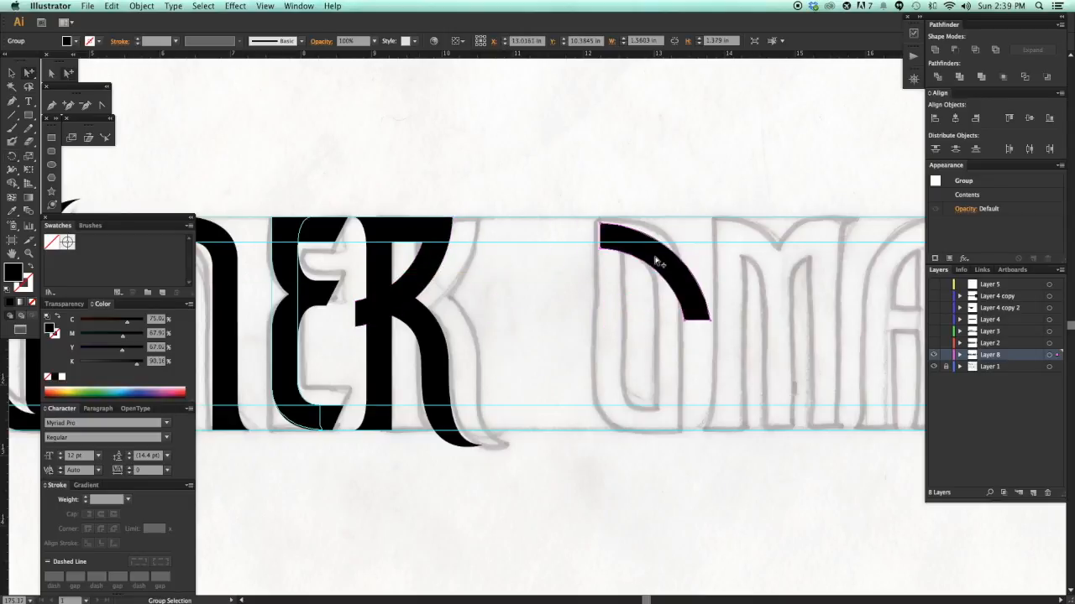
{"action": "left_click", "coordinate": [742, 301]}
{"action": "left_click_drag", "start_coordinate": [528, 184], "coordinate": [792, 372]}
{"action": "key", "text": "super+minus"}
{"action": "key", "text": "super+minus"}
{"action": "left_click_drag", "start_coordinate": [573, 328], "coordinate": [611, 325]}
{"action": "left_click", "coordinate": [677, 344]}
{"action": "key", "text": "v"}
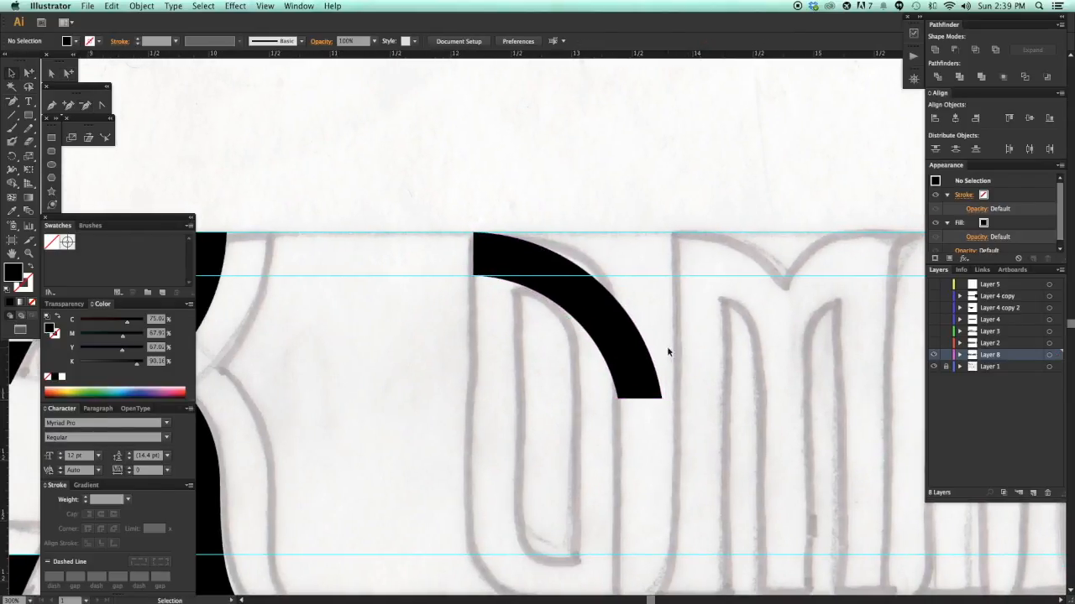
{"action": "left_click", "coordinate": [643, 346]}
{"action": "key", "text": "Delete"}
- Draw a black circle over the first scanned letter after the K, with its top on the upper guide
{"action": "scroll", "coordinate": [698, 350], "scroll_direction": "left", "scroll_amount": 2}
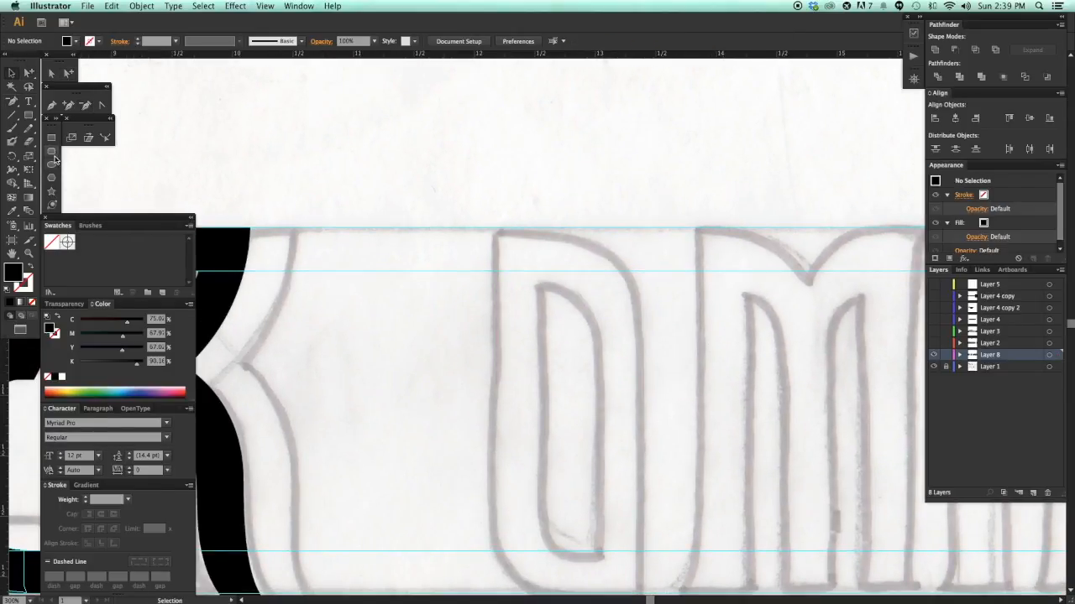
{"action": "left_click_drag", "start_coordinate": [606, 457], "coordinate": [636, 472]}
{"action": "key", "text": "v"}
{"action": "left_click_drag", "start_coordinate": [510, 237], "coordinate": [512, 228]}
{"action": "left_click", "coordinate": [654, 314]}
{"action": "scroll", "coordinate": [642, 319], "scroll_direction": "down", "scroll_amount": 1}
- Scale a smaller concentric copy of the circle to the second guide and subtract it to leave a ring
{"action": "key", "text": "a"}
{"action": "left_click", "coordinate": [536, 361]}
{"action": "key", "text": "s"}
{"action": "left_click_drag", "start_coordinate": [708, 507], "coordinate": [650, 454]}
{"action": "key", "text": "a"}
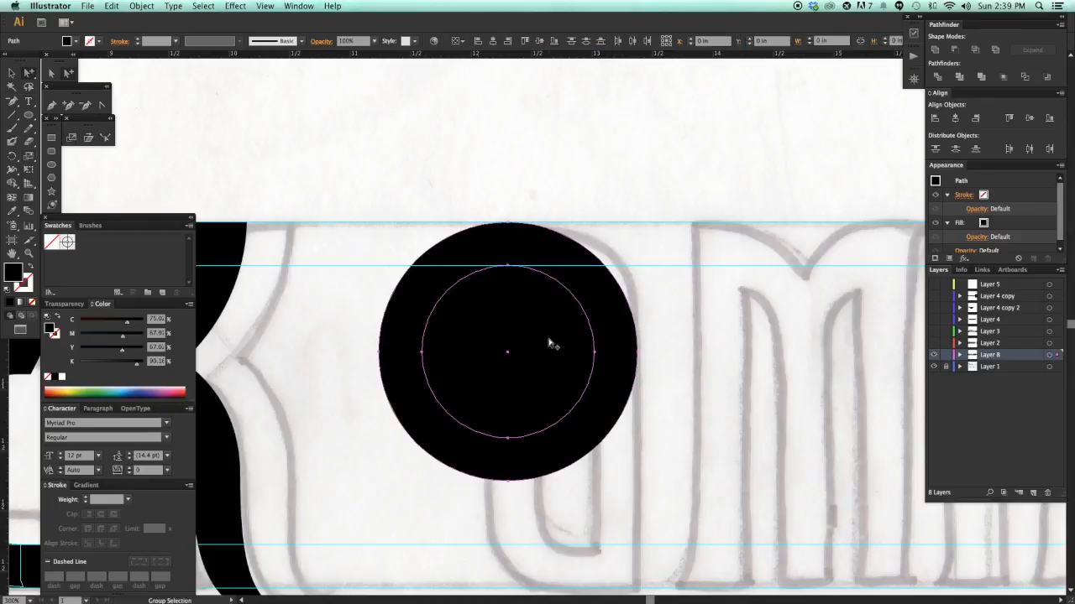
{"action": "left_click", "coordinate": [956, 50]}
{"action": "left_click", "coordinate": [780, 368]}
- Draw a rectangle across the ring's right side, starting at the ring's horizontal centre line
{"action": "scroll", "coordinate": [780, 368], "scroll_direction": "down", "scroll_amount": 1}
{"action": "key", "text": "z"}
{"action": "left_click_drag", "start_coordinate": [512, 270], "coordinate": [722, 382]}
{"action": "key", "text": "v"}
{"action": "left_click", "coordinate": [603, 377]}
{"action": "left_click_drag", "start_coordinate": [603, 377], "coordinate": [649, 320]}
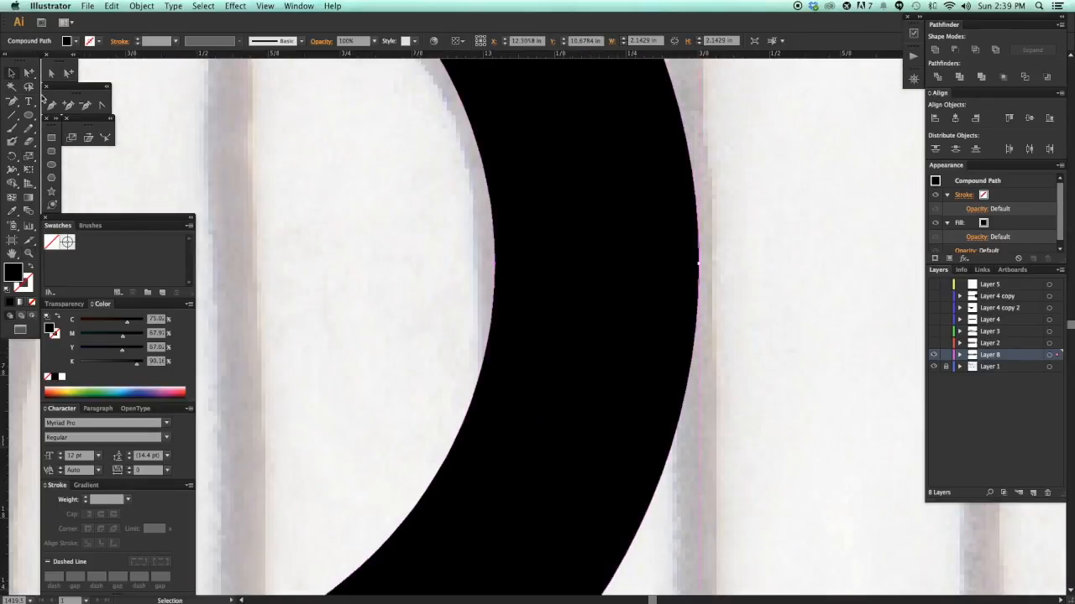
{"action": "mouse_move", "coordinate": [436, 265]}
{"action": "left_mouse_down"}
{"action": "mouse_move", "coordinate": [737, 360]}
{"action": "mouse_move", "coordinate": [770, 405]}
{"action": "left_mouse_up"}
{"action": "key", "text": "a"}
{"action": "key", "text": "super+minus"}
{"action": "key", "text": "super+minus"}
{"action": "key", "text": "super+minus"}
{"action": "key", "text": "super+minus"}
{"action": "left_click", "coordinate": [691, 341]}
- Copy the small rectangle into the ring and turn the copy upright
{"action": "mouse_move", "coordinate": [605, 336]}
{"action": "left_mouse_down"}
{"action": "mouse_move", "coordinate": [691, 342]}
{"action": "mouse_move", "coordinate": [487, 312]}
{"action": "mouse_move", "coordinate": [480, 339]}
{"action": "left_mouse_up"}
{"action": "left_click_drag", "start_coordinate": [442, 378], "coordinate": [442, 378]}
{"action": "key", "text": "v"}
{"action": "left_click_drag", "start_coordinate": [426, 353], "coordinate": [454, 288]}
{"action": "left_click_drag", "start_coordinate": [528, 359], "coordinate": [556, 360]}
{"action": "key", "text": "super+minus"}
{"action": "key", "text": "super+minus"}
{"action": "left_click_drag", "start_coordinate": [434, 422], "coordinate": [467, 402]}
- Copy the K's stem horizontally onto the ring and reflect the copy so its flared ends face right
{"action": "left_click_drag", "start_coordinate": [307, 384], "coordinate": [569, 388]}
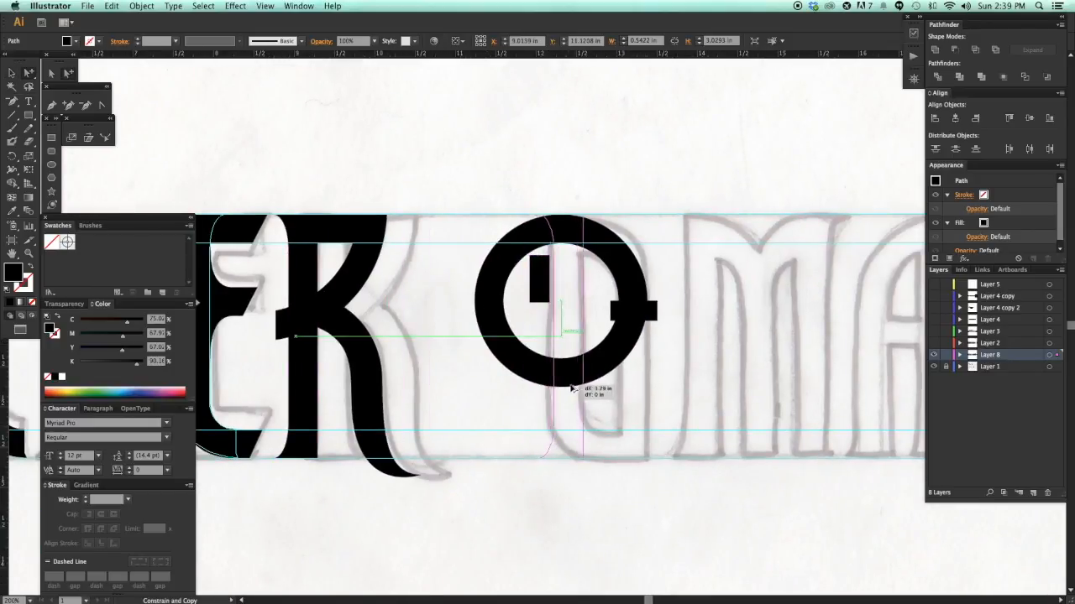
{"action": "left_click_drag", "start_coordinate": [577, 389], "coordinate": [571, 344]}
{"action": "key", "text": "o"}
{"action": "key", "text": "a"}
{"action": "key", "text": "super+shift+a"}
{"action": "key", "text": "super+shift+a"}
- In outline view, align the upright rectangle's right edge with the ring's vertical centre line across the top of the band
{"action": "left_click_drag", "start_coordinate": [487, 206], "coordinate": [688, 322]}
{"action": "key", "text": "super+y"}
{"action": "left_click_drag", "start_coordinate": [581, 378], "coordinate": [680, 387]}
{"action": "left_click_drag", "start_coordinate": [622, 107], "coordinate": [661, 106]}
{"action": "left_click_drag", "start_coordinate": [482, 177], "coordinate": [512, 139]}
{"action": "left_click", "coordinate": [375, 364]}
{"action": "left_click_drag", "start_coordinate": [374, 360], "coordinate": [321, 102]}
{"action": "left_click_drag", "start_coordinate": [435, 377], "coordinate": [390, 198]}
- Subtract both rectangles from the ring and delete the leftover section, keeping only the upper-right quarter arc
{"action": "key", "text": "v"}
{"action": "left_click_drag", "start_coordinate": [739, 499], "coordinate": [651, 323]}
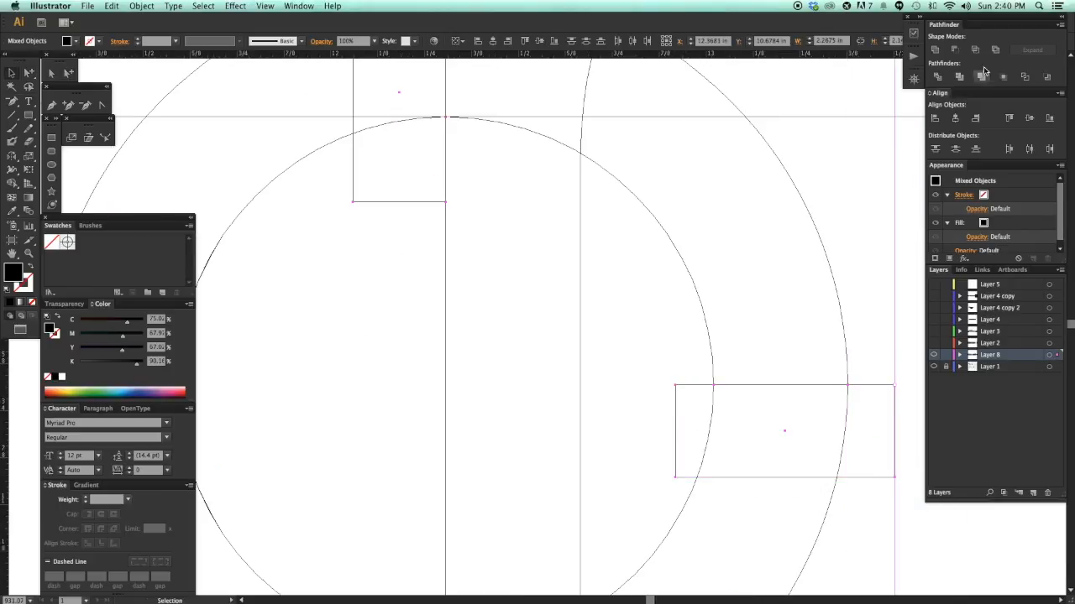
{"action": "left_click", "coordinate": [955, 50]}
{"action": "left_click", "coordinate": [790, 297]}
{"action": "key", "text": "a"}
{"action": "key", "text": "super+minus"}
{"action": "key", "text": "super+minus"}
{"action": "key", "text": "super+minus"}
{"action": "key", "text": "super+minus"}
{"action": "left_click_drag", "start_coordinate": [667, 431], "coordinate": [596, 341]}
{"action": "key", "text": "Delete"}
{"action": "left_click_drag", "start_coordinate": [706, 374], "coordinate": [686, 373]}
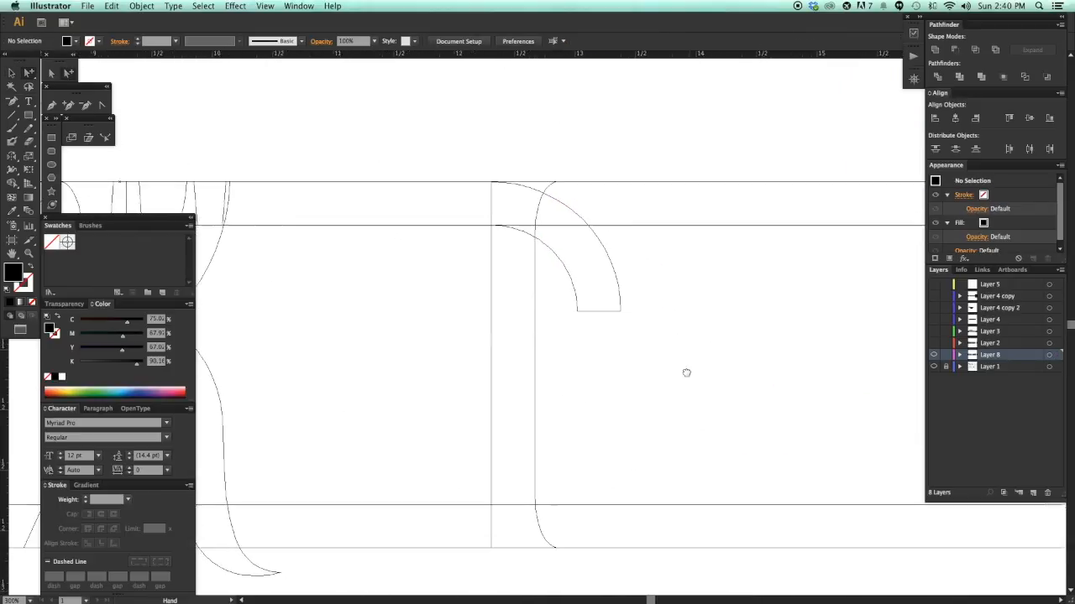
- Compare the copied stem and the quarter arc in filled preview and outline view
{"action": "key", "text": "super+y"}
{"action": "left_click", "coordinate": [534, 330]}
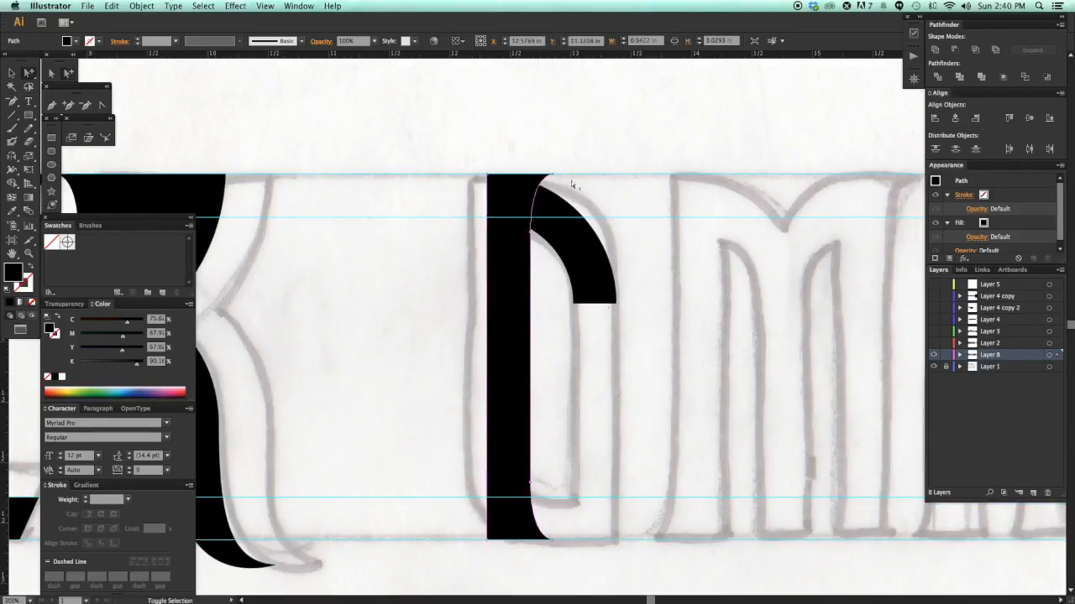
{"action": "left_click_drag", "start_coordinate": [644, 285], "coordinate": [649, 288]}
{"action": "key", "text": "super+y"}
{"action": "scroll", "coordinate": [290, 157], "scroll_direction": "left", "scroll_amount": 2}
{"action": "left_click_drag", "start_coordinate": [272, 145], "coordinate": [431, 235]}
{"action": "scroll", "coordinate": [644, 276], "scroll_direction": "right", "scroll_amount": 2}
{"action": "double_click", "coordinate": [643, 268]}
{"action": "key", "text": "Escape"}
{"action": "left_click_drag", "start_coordinate": [648, 267], "coordinate": [648, 265]}
{"action": "key", "text": "super+minus"}
{"action": "key", "text": "super+minus"}
{"action": "key", "text": "super+minus"}
{"action": "key", "text": "super+minus"}
{"action": "key", "text": "super+minus"}
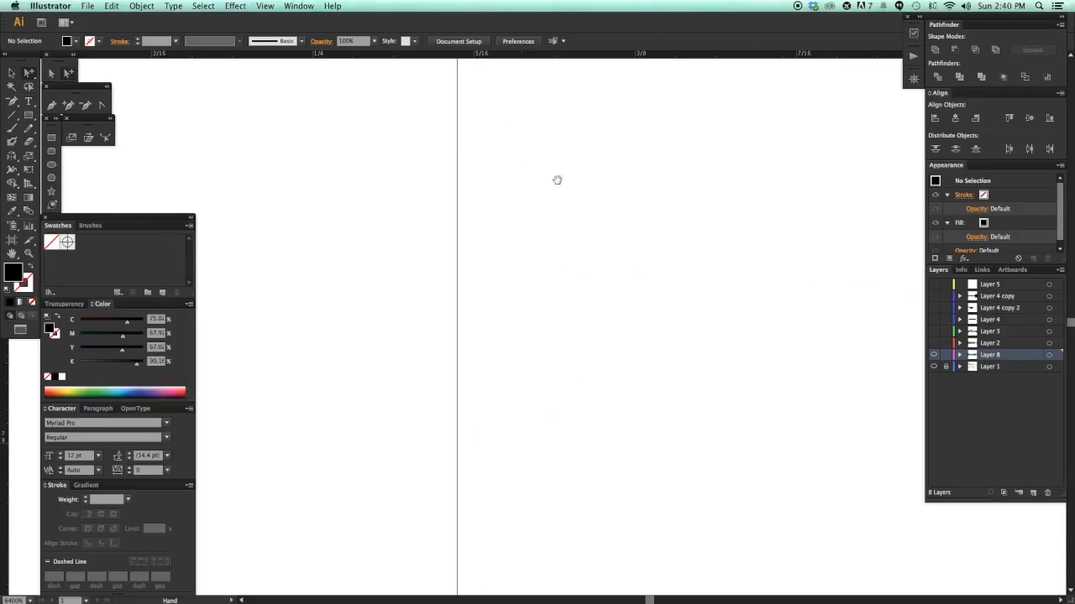
- Erase the stem's upper flare where it sticks out beyond the quarter arc
{"action": "left_click", "coordinate": [736, 269]}
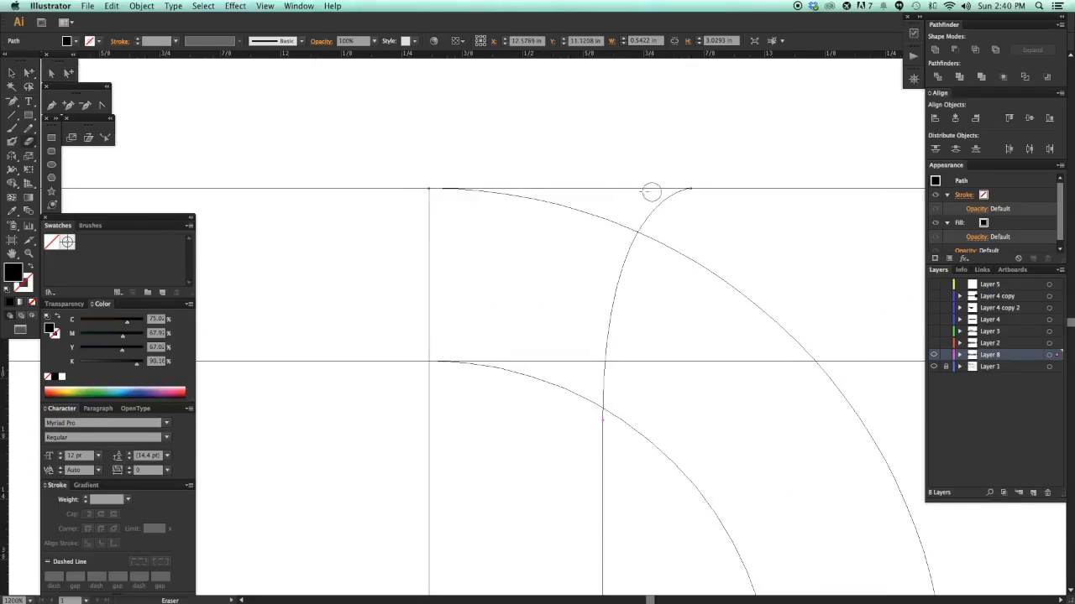
{"action": "left_click_drag", "start_coordinate": [550, 198], "coordinate": [668, 243]}
{"action": "key", "text": "a"}
{"action": "left_click", "coordinate": [708, 215]}
{"action": "left_click_drag", "start_coordinate": [713, 206], "coordinate": [701, 162]}
- Cut across the copied stem with the Eraser and delete its lower part
{"action": "key", "text": "super+minus"}
{"action": "key", "text": "super+minus"}
{"action": "key", "text": "super+minus"}
{"action": "key", "text": "super+minus"}
{"action": "left_click_drag", "start_coordinate": [664, 279], "coordinate": [646, 128]}
{"action": "left_click_drag", "start_coordinate": [601, 422], "coordinate": [603, 419]}
{"action": "key", "text": "Delete"}
- Pull the quarter arc's two lower end anchors straight down to form a right leg reaching about the stem's cut end
{"action": "scroll", "coordinate": [631, 379], "scroll_direction": "up", "scroll_amount": 1}
{"action": "left_click_drag", "start_coordinate": [645, 306], "coordinate": [646, 306]}
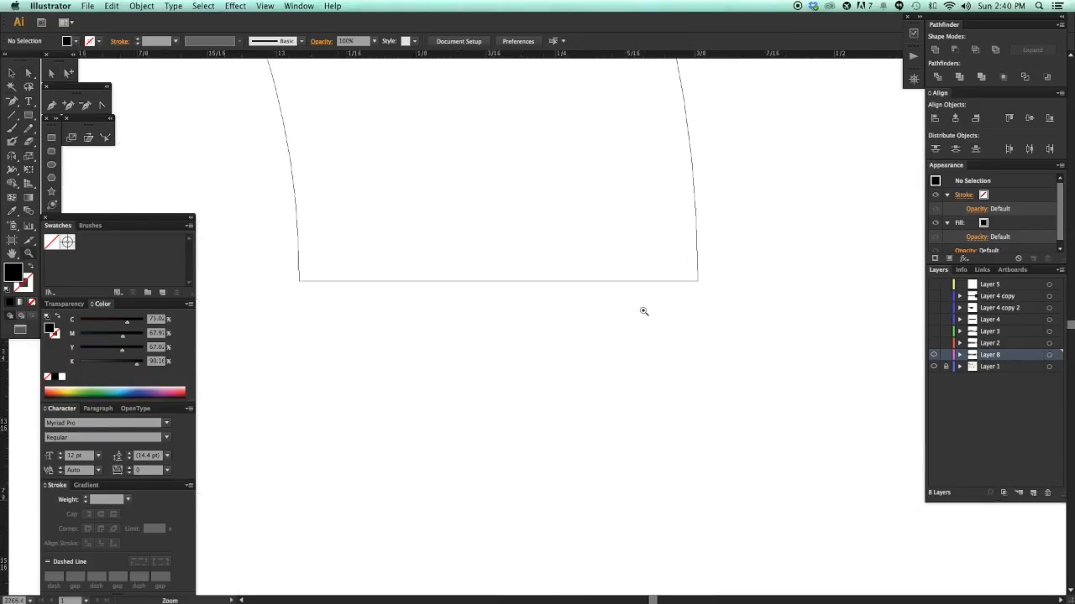
{"action": "left_click", "coordinate": [313, 280]}
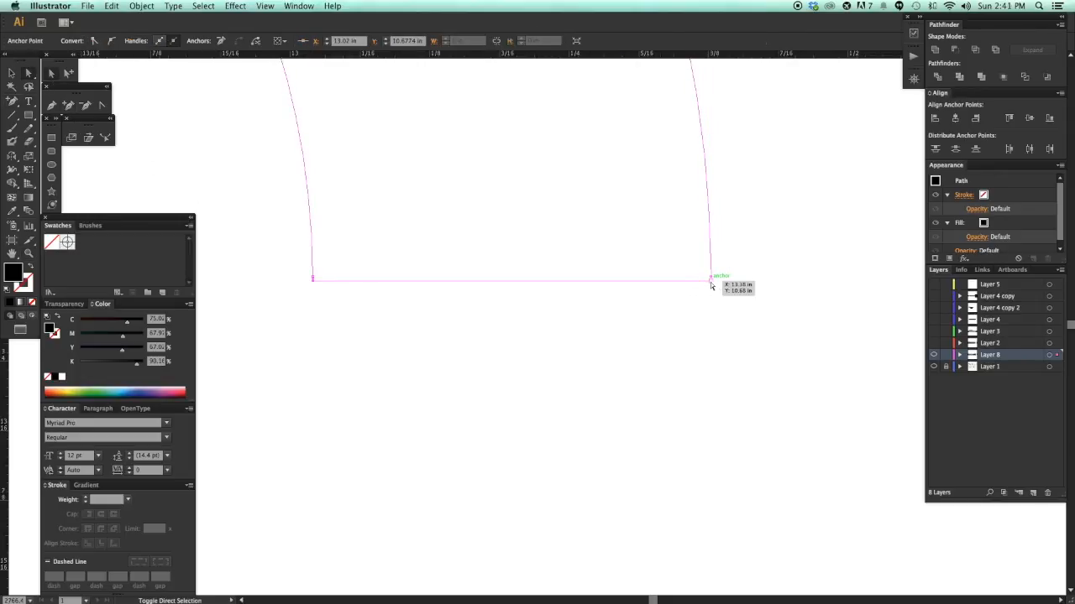
{"action": "left_click", "coordinate": [710, 281], "text": "shift"}
{"action": "left_click_drag", "start_coordinate": [711, 281], "coordinate": [713, 516]}
{"action": "key", "text": "super+minus"}
{"action": "key", "text": "super+minus"}
{"action": "key", "text": "super+minus"}
{"action": "key", "text": "super+minus"}
{"action": "key", "text": "super+minus"}
{"action": "key", "text": "super+minus"}
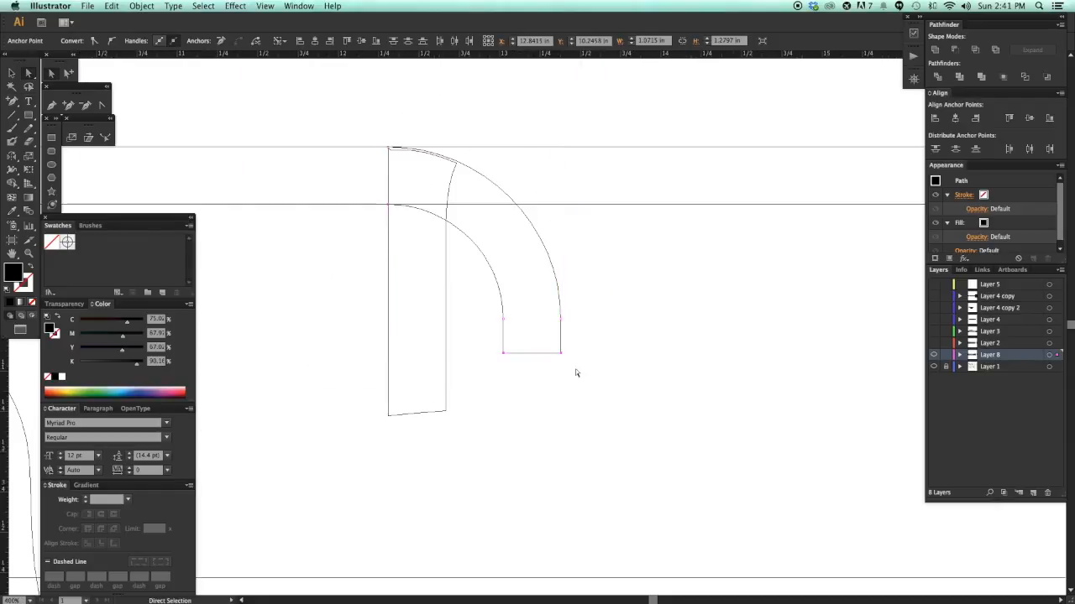
{"action": "left_click", "coordinate": [599, 434]}
{"action": "left_click_drag", "start_coordinate": [561, 406], "coordinate": [606, 427]}
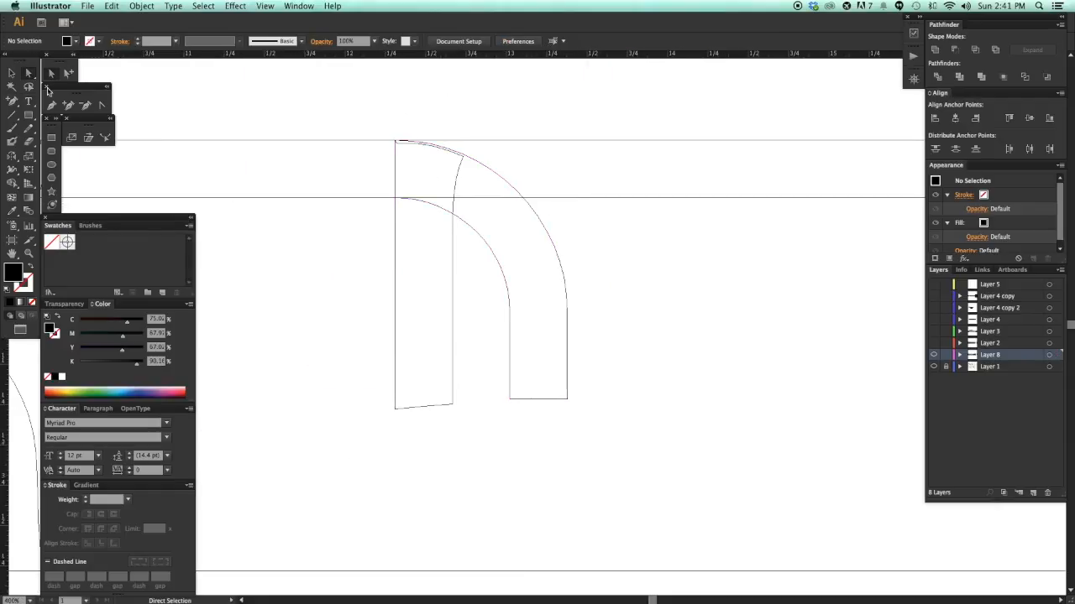
- Draw a rectangle across the lower ends of both legs, and unite the stem with the curved arm
{"action": "left_click_drag", "start_coordinate": [449, 413], "coordinate": [328, 394]}
{"action": "key", "text": "super+a"}
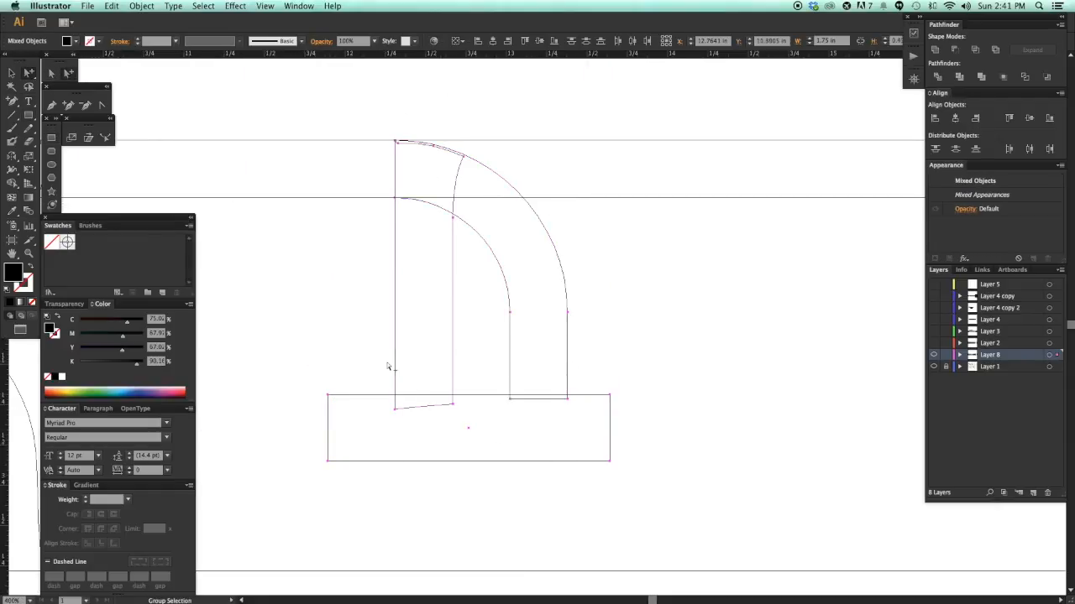
{"action": "key", "text": "v"}
{"action": "left_click_drag", "start_coordinate": [606, 277], "coordinate": [314, 154]}
{"action": "left_click", "coordinate": [934, 50]}
{"action": "key", "text": "a"}
{"action": "left_click", "coordinate": [724, 331]}
{"action": "left_click_drag", "start_coordinate": [724, 330], "coordinate": [741, 322]}
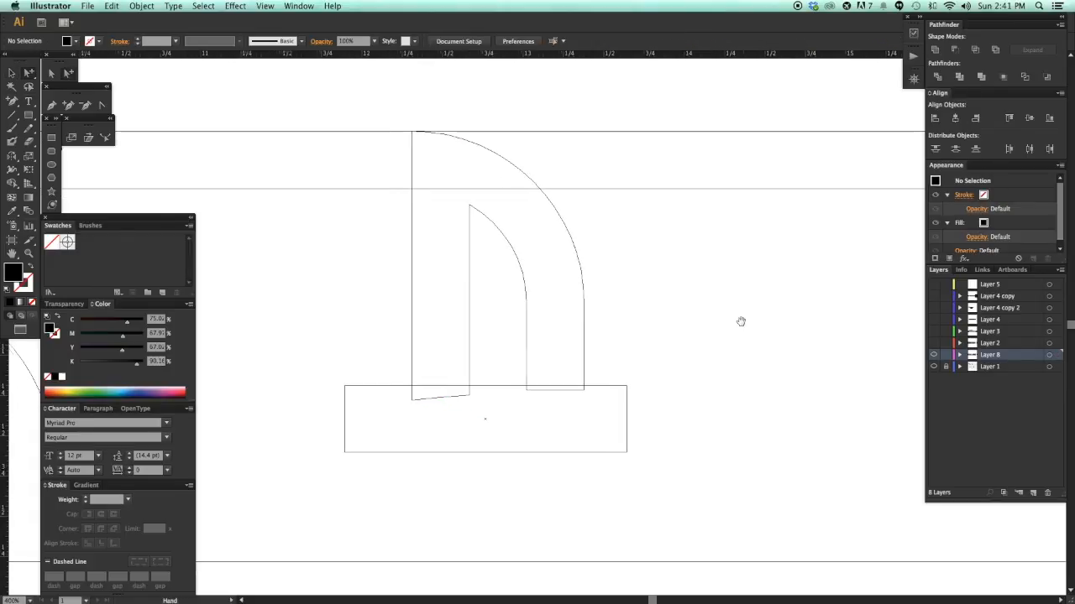
- Trim the arch's two lower ends flat by subtracting the rectangle, and rotate a copy of the arch 180 degrees
{"action": "left_click_drag", "start_coordinate": [424, 361], "coordinate": [422, 358]}
{"action": "left_click", "coordinate": [954, 50]}
{"action": "key", "text": "r"}
{"action": "left_click_drag", "start_coordinate": [626, 258], "coordinate": [370, 260]}
- Fit the rotated half beneath the arch so their legs meet as a closed O, and place the letter over its sketch
{"action": "key", "text": "a"}
{"action": "left_click_drag", "start_coordinate": [571, 324], "coordinate": [510, 487]}
{"action": "left_click", "coordinate": [674, 478]}
{"action": "key", "text": "super+minus"}
{"action": "key", "text": "super+minus"}
{"action": "key", "text": "super+minus"}
{"action": "key", "text": "super+y"}
{"action": "left_click_drag", "start_coordinate": [643, 444], "coordinate": [668, 460]}
{"action": "left_click_drag", "start_coordinate": [458, 301], "coordinate": [613, 483]}
{"action": "left_click_drag", "start_coordinate": [659, 319], "coordinate": [667, 385]}
{"action": "left_click", "coordinate": [795, 409]}
{"action": "key", "text": "super+1"}
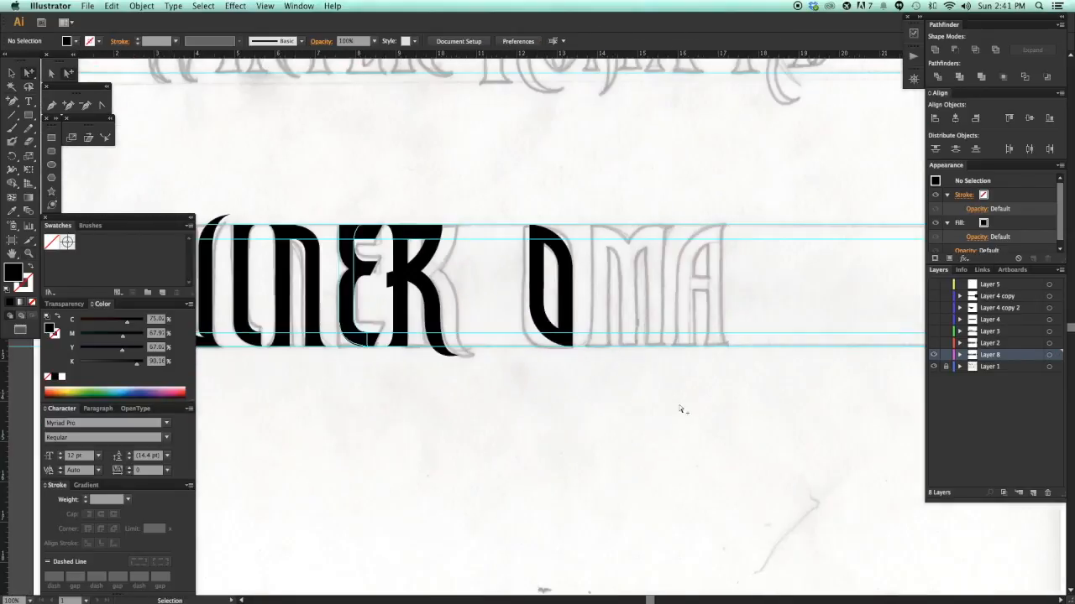
- Copy the O's upper arch, mirror it horizontally and place it over the top of the sketched A
{"action": "scroll", "coordinate": [602, 406], "scroll_direction": "right", "scroll_amount": 2}
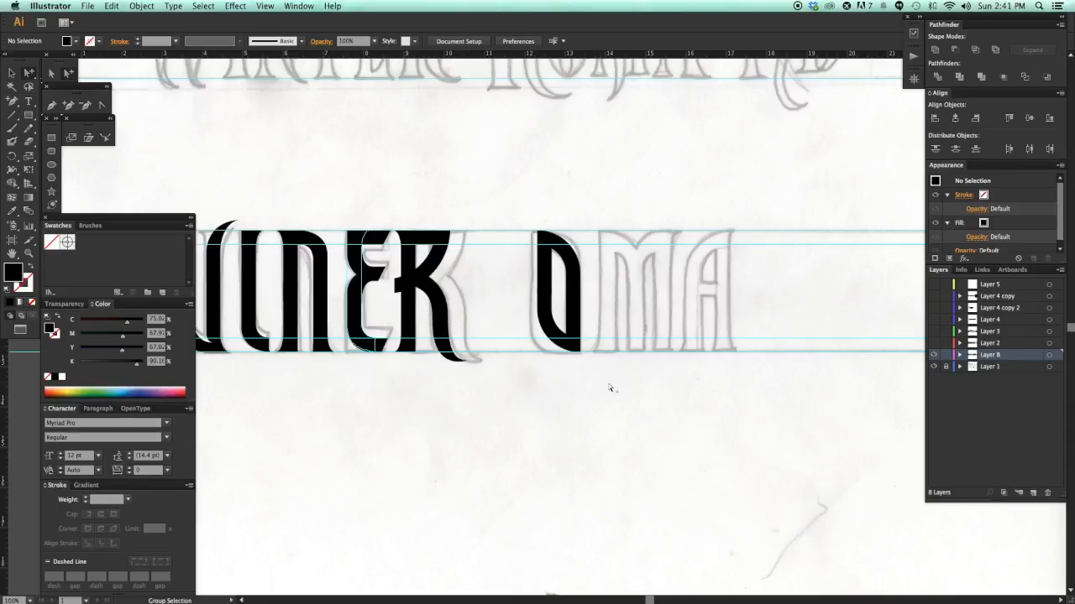
{"action": "scroll", "coordinate": [612, 387], "scroll_direction": "right", "scroll_amount": 1}
{"action": "left_click", "coordinate": [558, 260]}
{"action": "left_click", "coordinate": [605, 377]}
{"action": "left_click", "coordinate": [561, 257]}
{"action": "left_click_drag", "start_coordinate": [561, 257], "coordinate": [786, 277]}
{"action": "left_click_drag", "start_coordinate": [760, 325], "coordinate": [758, 326]}
{"action": "key", "text": "a"}
{"action": "left_click_drag", "start_coordinate": [789, 275], "coordinate": [712, 275]}
{"action": "left_click", "coordinate": [782, 329]}
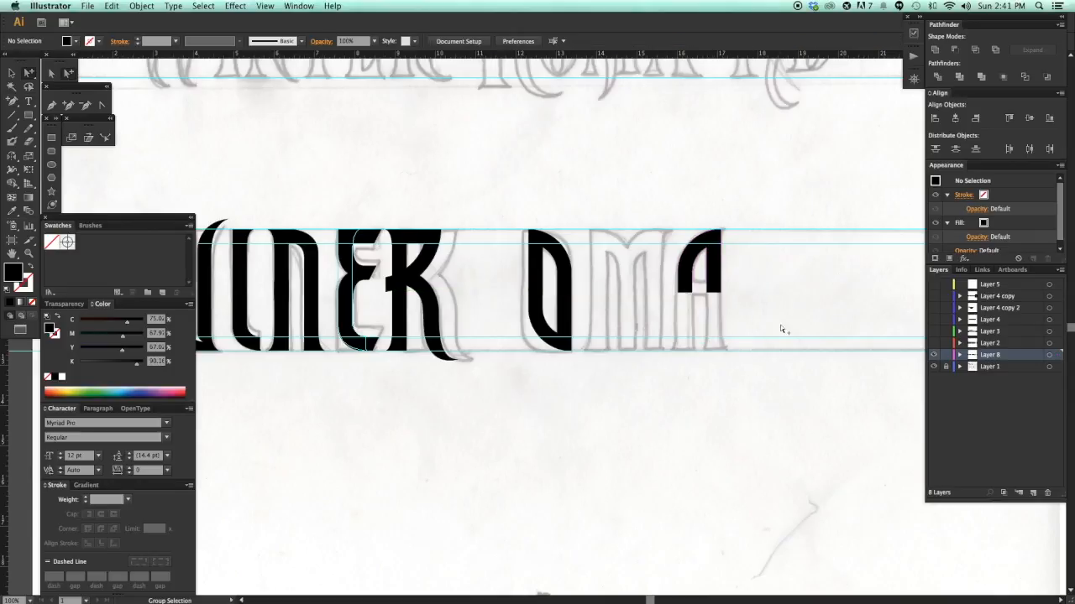
- Copy the R's flared stem onto the A as its left leg and fit it to the arch
{"action": "left_click_drag", "start_coordinate": [782, 328], "coordinate": [660, 366]}
{"action": "key", "text": "Delete"}
{"action": "scroll", "coordinate": [658, 239], "scroll_direction": "down", "scroll_amount": 1}
{"action": "left_click_drag", "start_coordinate": [401, 322], "coordinate": [656, 340]}
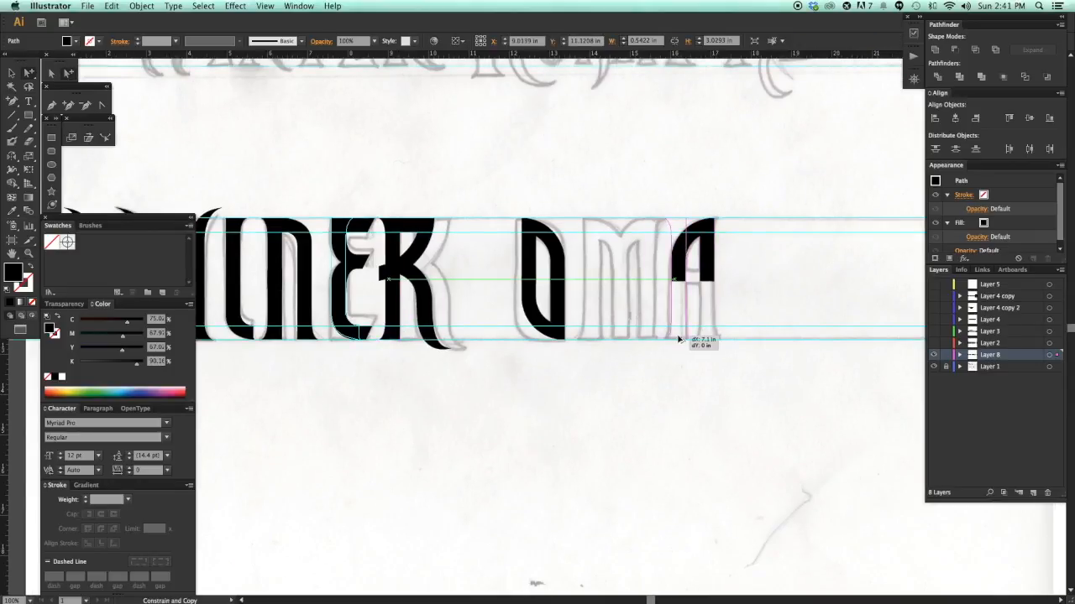
{"action": "left_click", "coordinate": [713, 378]}
{"action": "left_click_drag", "start_coordinate": [626, 203], "coordinate": [778, 436]}
{"action": "left_click", "coordinate": [508, 179]}
{"action": "left_click_drag", "start_coordinate": [508, 179], "coordinate": [548, 320]}
{"action": "left_click", "coordinate": [706, 363]}
{"action": "left_click_drag", "start_coordinate": [706, 364], "coordinate": [711, 333]}
- Move the arch's lower inner anchor on the A's left leg so it lines up with the stem's inner edge
{"action": "left_click_drag", "start_coordinate": [408, 215], "coordinate": [779, 360]}
{"action": "key", "text": "super+y"}
{"action": "left_click_drag", "start_coordinate": [683, 398], "coordinate": [692, 398]}
{"action": "left_click_drag", "start_coordinate": [630, 414], "coordinate": [630, 413]}
{"action": "left_click", "coordinate": [689, 415]}
{"action": "left_click_drag", "start_coordinate": [689, 415], "coordinate": [689, 380]}
{"action": "scroll", "coordinate": [640, 226], "scroll_direction": "up", "scroll_amount": 3}
{"action": "left_click_drag", "start_coordinate": [629, 226], "coordinate": [627, 226]}
{"action": "left_click", "coordinate": [691, 277]}
{"action": "left_click_drag", "start_coordinate": [694, 278], "coordinate": [671, 261]}
{"action": "left_click_drag", "start_coordinate": [519, 210], "coordinate": [680, 403]}
{"action": "left_click", "coordinate": [547, 199]}
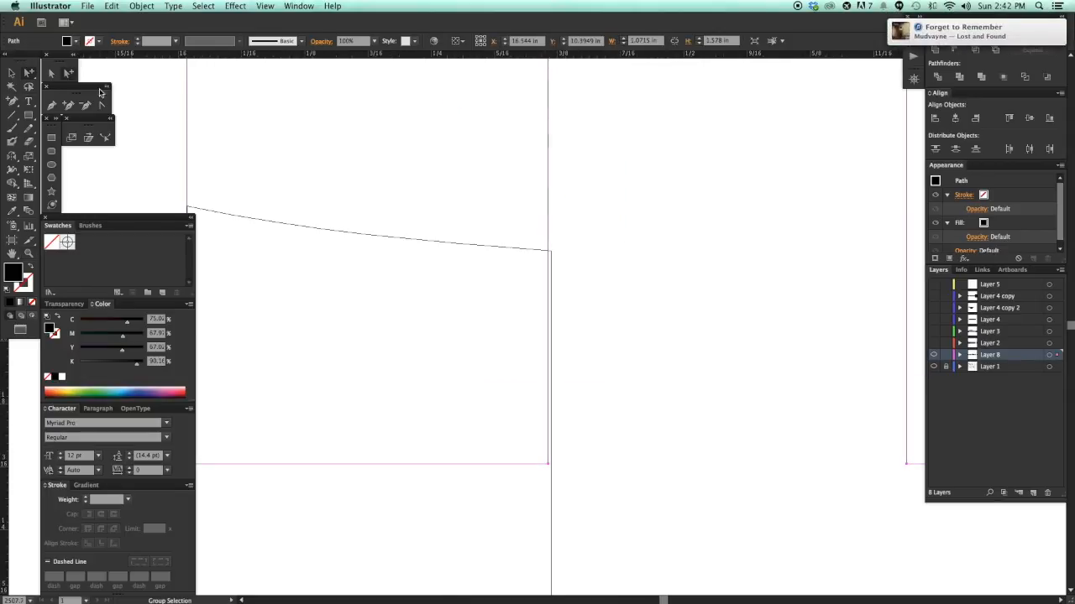
{"action": "key", "text": "a"}
{"action": "left_click_drag", "start_coordinate": [550, 464], "coordinate": [550, 464]}
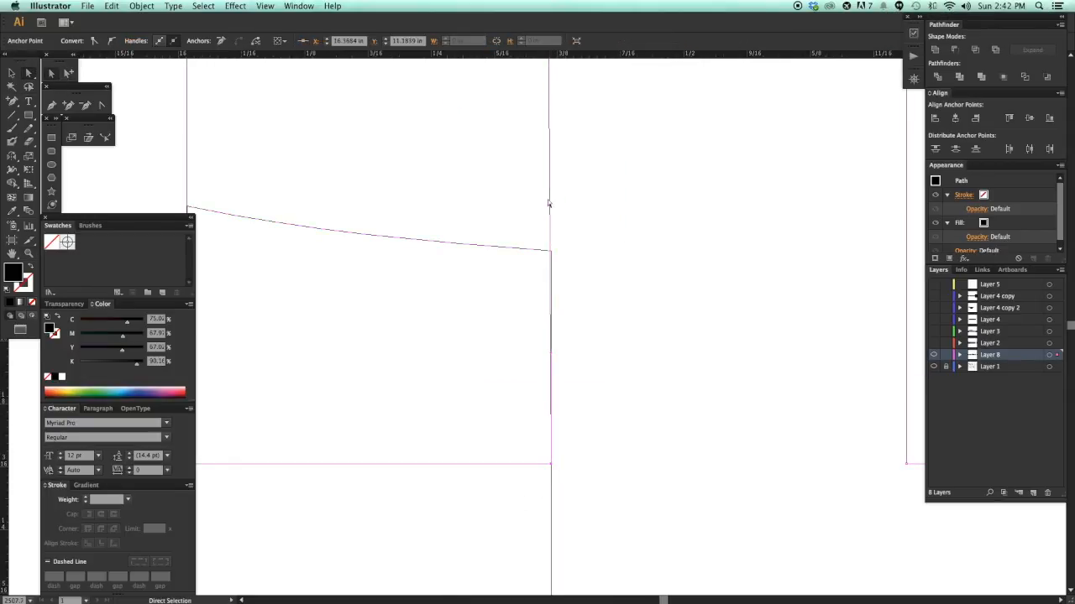
- Shift the upper inner anchor of the A's left arch slightly so the inner edge runs straight into the stem
{"action": "left_click_drag", "start_coordinate": [508, 188], "coordinate": [498, 429]}
{"action": "key", "text": "super+minus"}
{"action": "key", "text": "minus"}
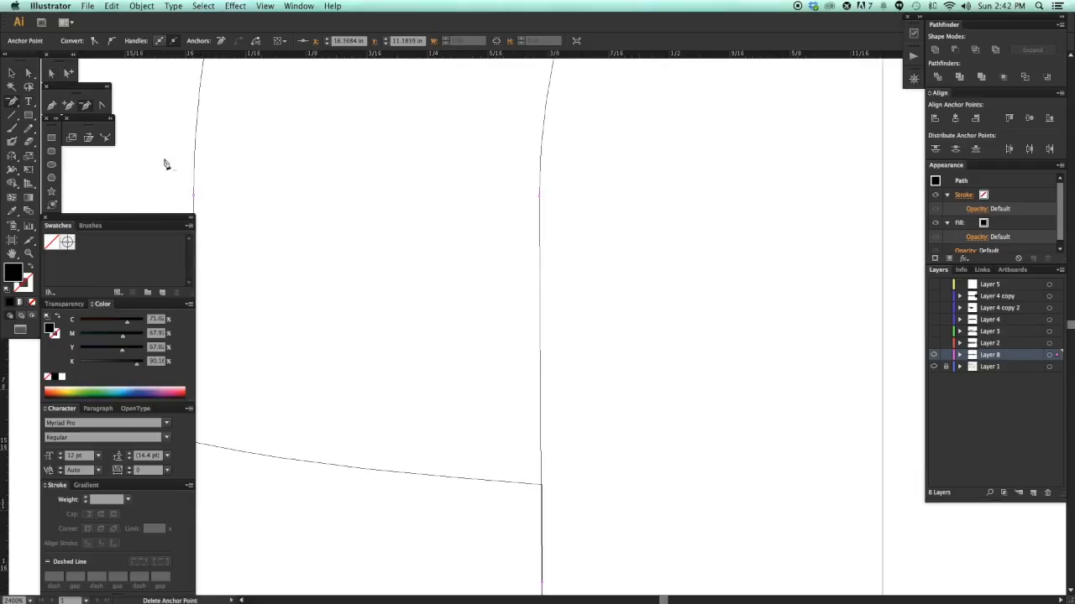
{"action": "left_click_drag", "start_coordinate": [540, 199], "coordinate": [544, 199]}
{"action": "left_click", "coordinate": [615, 237]}
{"action": "key", "text": "super+minus"}
{"action": "key", "text": "super+minus"}
{"action": "key", "text": "super+minus"}
{"action": "key", "text": "super+minus"}
{"action": "key", "text": "super+minus"}
{"action": "left_click_drag", "start_coordinate": [706, 513], "coordinate": [716, 354]}
{"action": "key", "text": "super+y"}
{"action": "scroll", "coordinate": [620, 454], "scroll_direction": "up", "scroll_amount": 1}
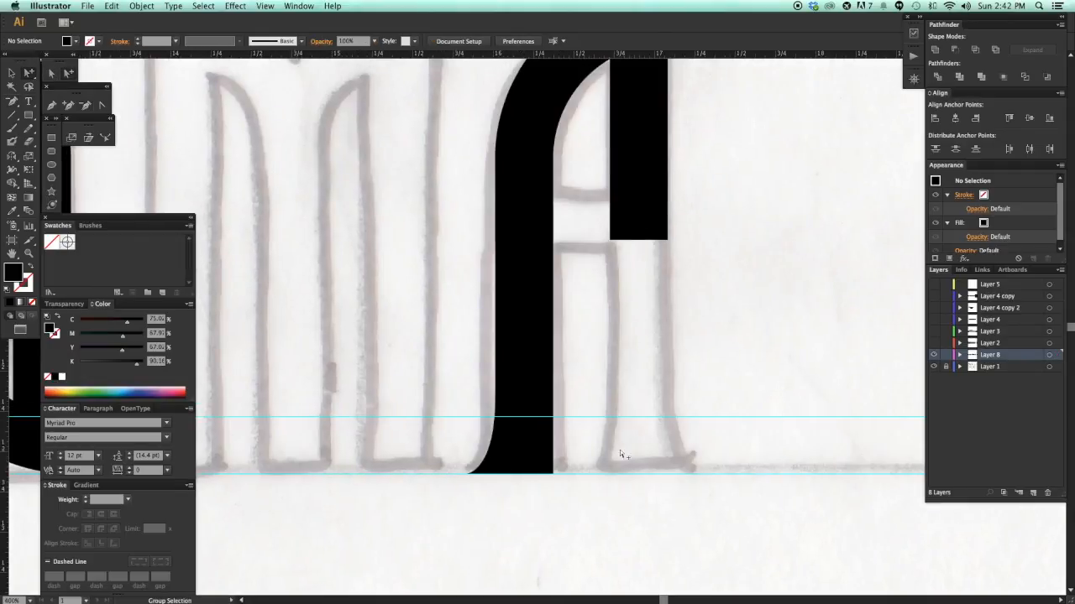
- Reflect a copy of the A's left flared leg to make its right leg
{"action": "left_click", "coordinate": [540, 429]}
{"action": "key", "text": "o"}
{"action": "left_click_drag", "start_coordinate": [529, 422], "coordinate": [655, 438]}
{"action": "key", "text": "a"}
{"action": "left_click", "coordinate": [745, 443]}
- Examine in outline and preview views how the A's right leg lines up with the arch above it
{"action": "scroll", "coordinate": [818, 343], "scroll_direction": "up", "scroll_amount": 1}
{"action": "left_click_drag", "start_coordinate": [674, 306], "coordinate": [674, 306]}
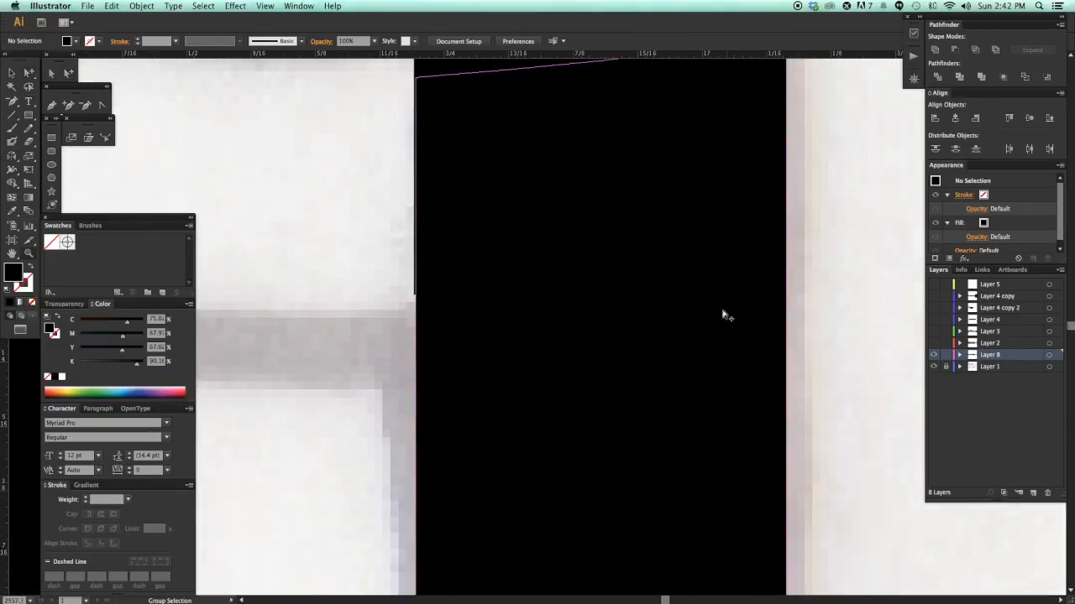
{"action": "key", "text": "super+y"}
{"action": "left_click_drag", "start_coordinate": [478, 351], "coordinate": [478, 351]}
{"action": "left_click", "coordinate": [470, 357]}
{"action": "scroll", "coordinate": [837, 368], "scroll_direction": "down", "scroll_amount": 5}
{"action": "key", "text": "super+y"}
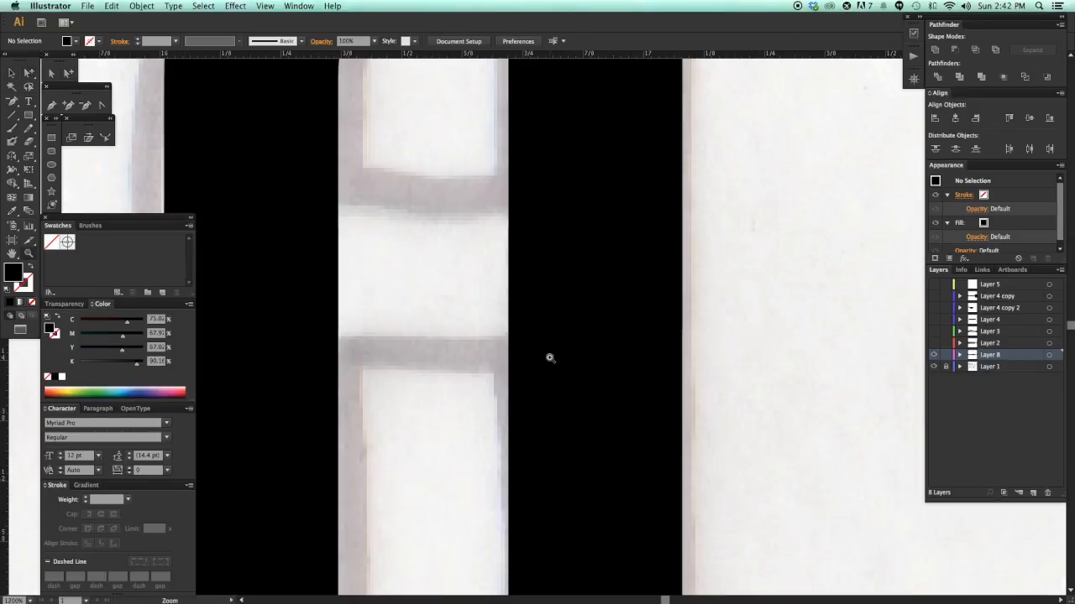
{"action": "scroll", "coordinate": [537, 269], "scroll_direction": "up", "scroll_amount": 3}
{"action": "key", "text": "super+y"}
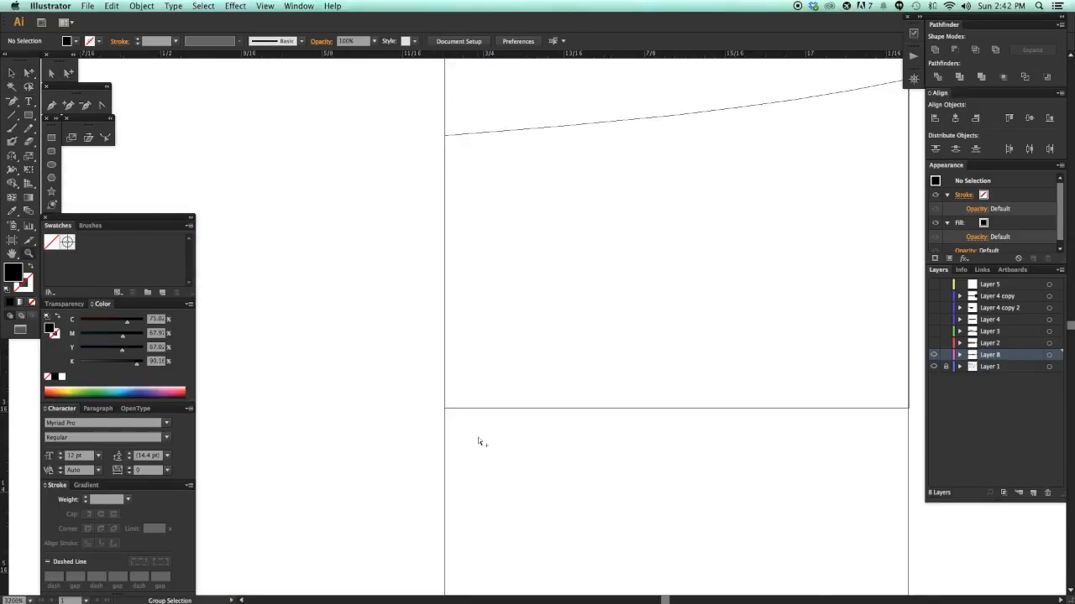
{"action": "scroll", "coordinate": [480, 436], "scroll_direction": "down", "scroll_amount": 10}
{"action": "key", "text": "super+y"}
- Place a copy of the R's curved arm between the A's legs as a crossbar and delete its surplus part
{"action": "scroll", "coordinate": [705, 427], "scroll_direction": "down", "scroll_amount": 1}
{"action": "left_click_drag", "start_coordinate": [391, 497], "coordinate": [624, 474]}
{"action": "left_click", "coordinate": [338, 284]}
{"action": "left_click_drag", "start_coordinate": [799, 313], "coordinate": [767, 333]}
{"action": "left_click", "coordinate": [749, 252]}
{"action": "left_click", "coordinate": [749, 285]}
{"action": "left_click_drag", "start_coordinate": [797, 271], "coordinate": [763, 201]}
{"action": "key", "text": "Delete"}
{"action": "left_click_drag", "start_coordinate": [812, 325], "coordinate": [798, 310]}
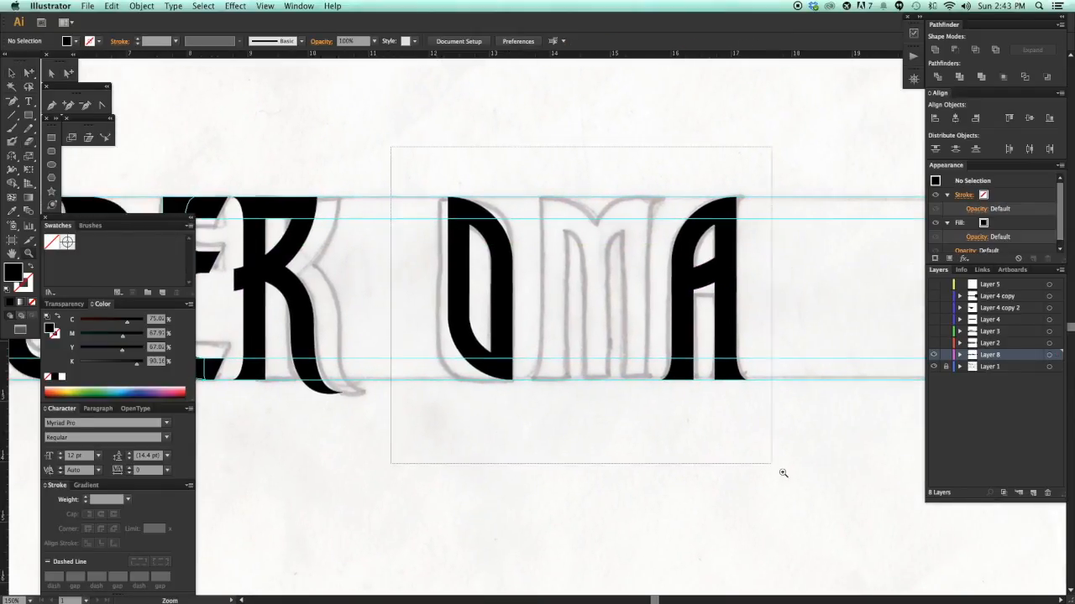
- Inspect the assembled O and A up close and within the whole line of letters
{"action": "left_click_drag", "start_coordinate": [595, 330], "coordinate": [790, 479]}
{"action": "left_click_drag", "start_coordinate": [778, 414], "coordinate": [794, 411]}
{"action": "key", "text": "super+minus"}
{"action": "key", "text": "super+minus"}
{"action": "key", "text": "super+minus"}
{"action": "key", "text": "super+minus"}
{"action": "left_click_drag", "start_coordinate": [546, 464], "coordinate": [846, 435]}
{"action": "left_click", "coordinate": [325, 285]}
{"action": "left_click", "coordinate": [581, 424]}
{"action": "left_click_drag", "start_coordinate": [656, 405], "coordinate": [635, 404]}
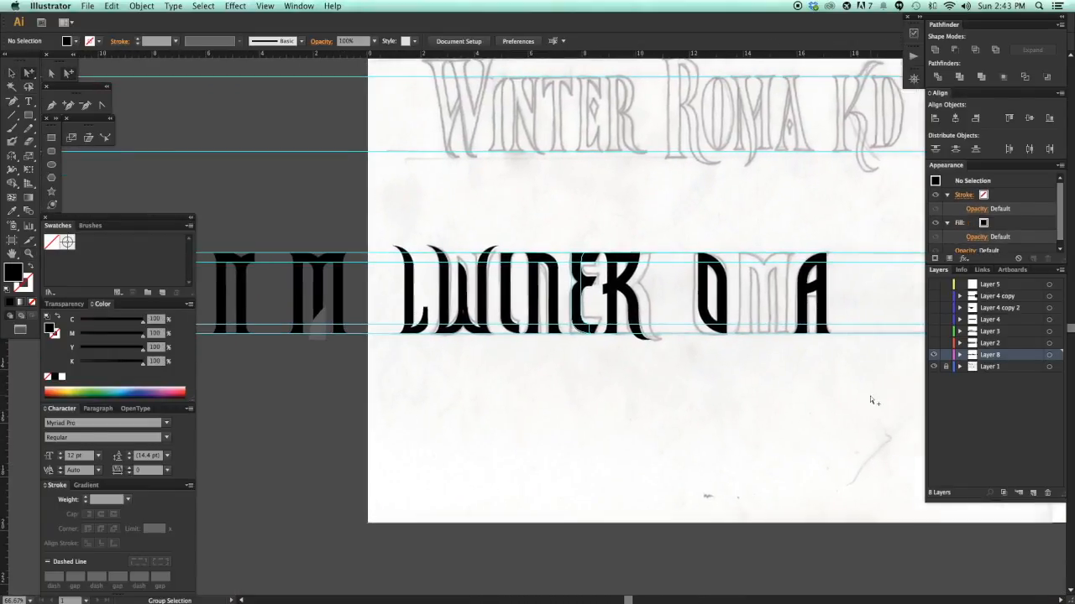
- Duplicate Layer 8, and hide both the original lettering layer and the scan on Layer 1
{"action": "left_click_drag", "start_coordinate": [300, 230], "coordinate": [205, 225]}
{"action": "left_click", "coordinate": [933, 355]}
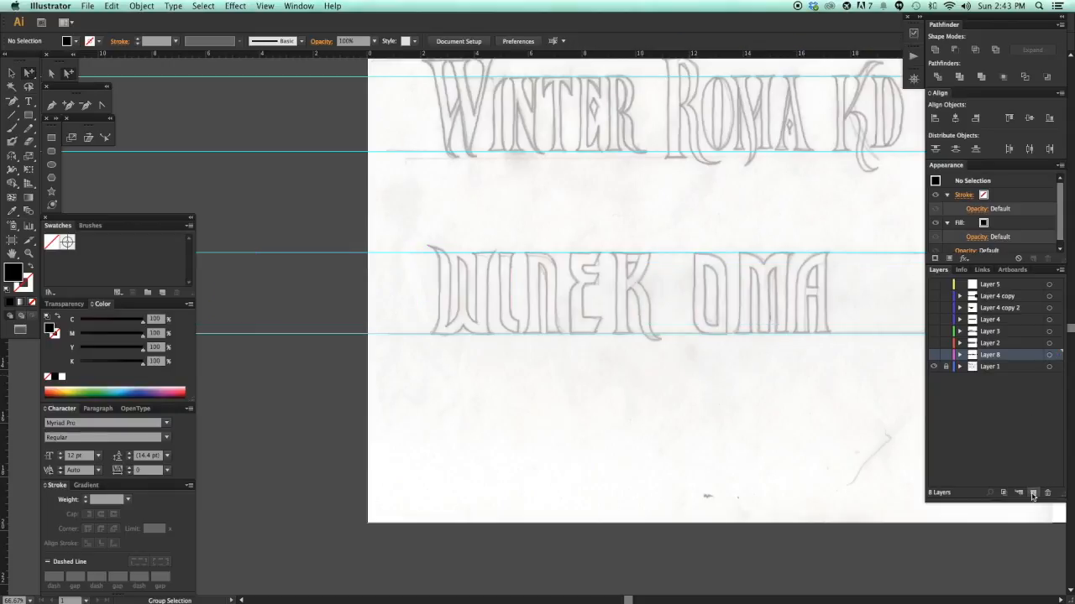
{"action": "left_click", "coordinate": [934, 379]}
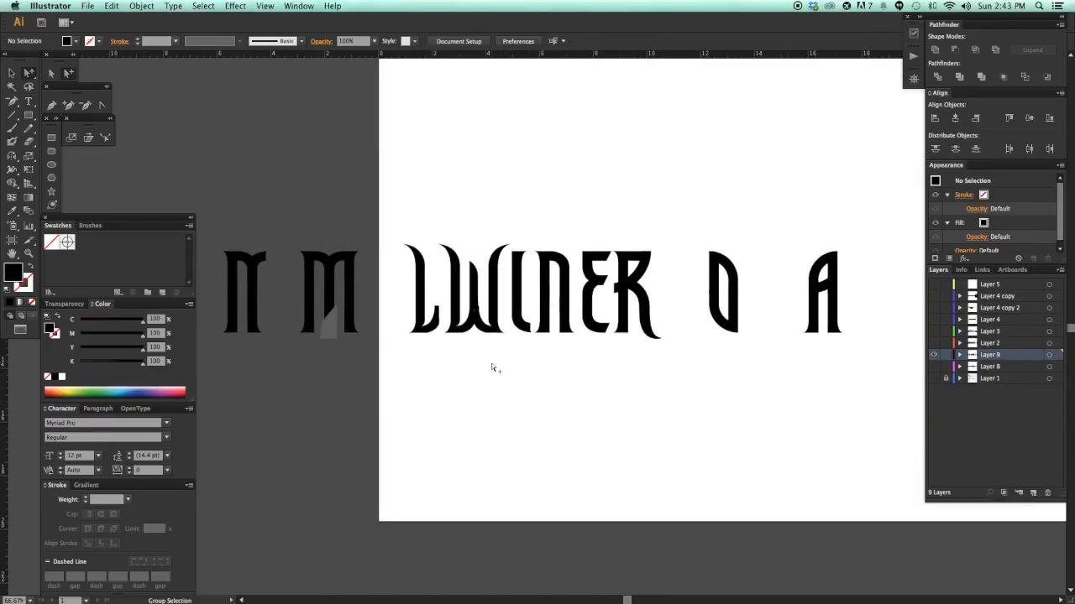
- Replace the L and the old W with a copy of the M from beside the artboard
{"action": "left_click_drag", "start_coordinate": [381, 219], "coordinate": [380, 218]}
{"action": "key", "text": "Delete"}
{"action": "left_click_drag", "start_coordinate": [401, 404], "coordinate": [307, 212]}
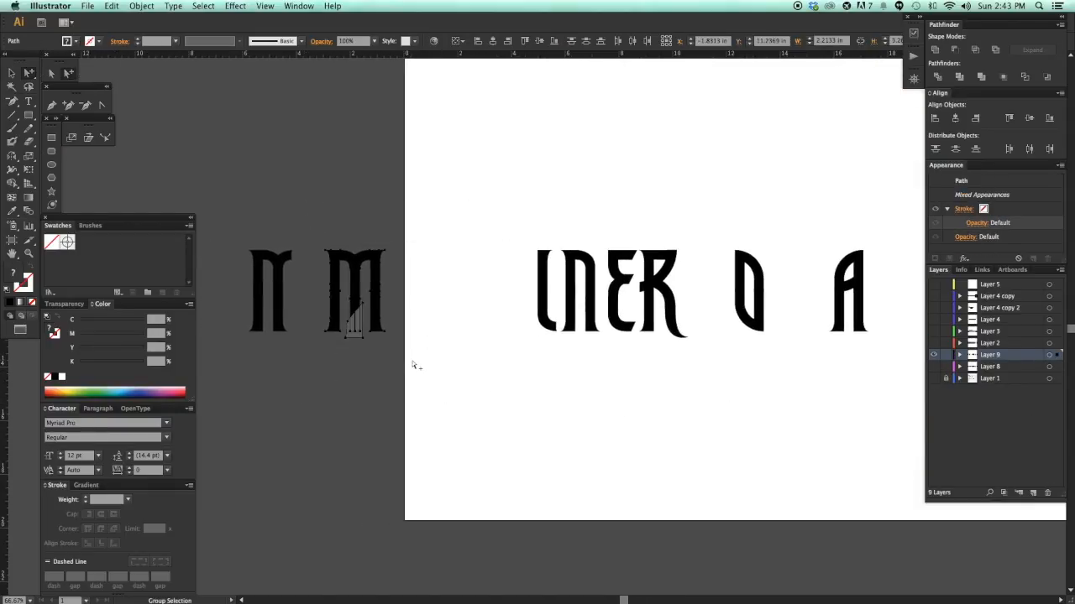
{"action": "left_click_drag", "start_coordinate": [364, 290], "coordinate": [483, 291]}
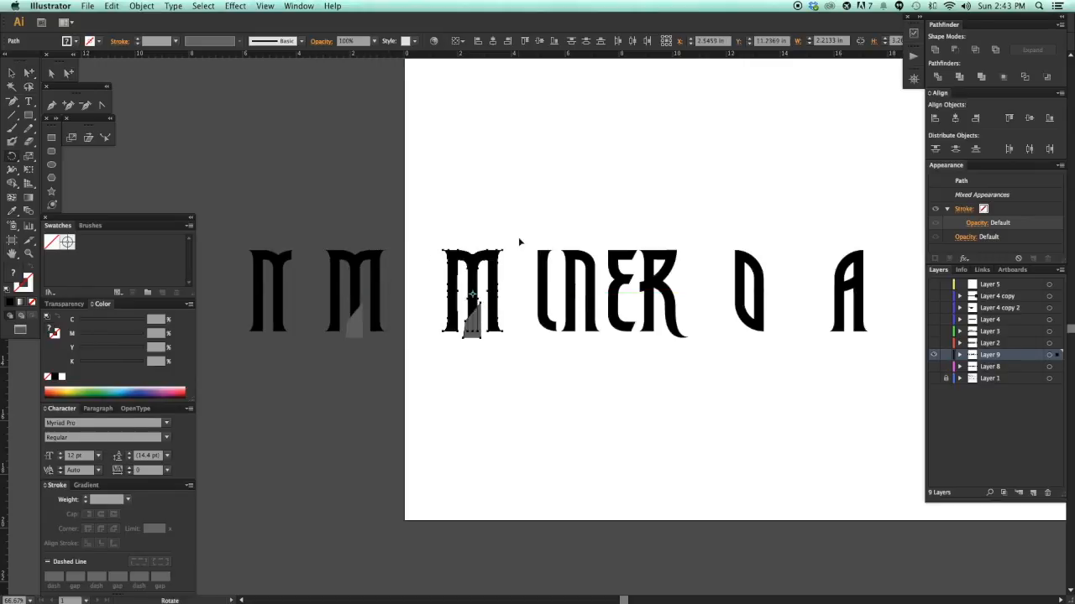
- Turn the copied M upside down into a W and delete its grey triangular piece
{"action": "scroll", "coordinate": [474, 363], "scroll_direction": "right", "scroll_amount": 1}
{"action": "left_click", "coordinate": [509, 365], "text": "super"}
{"action": "left_click", "coordinate": [459, 334], "text": "super"}
{"action": "key", "text": "Delete"}
- Move the W horizontally about 1.1 in so it sits close beside the I
{"action": "left_click_drag", "start_coordinate": [507, 364], "coordinate": [456, 298]}
{"action": "left_click_drag", "start_coordinate": [480, 262], "coordinate": [392, 373]}
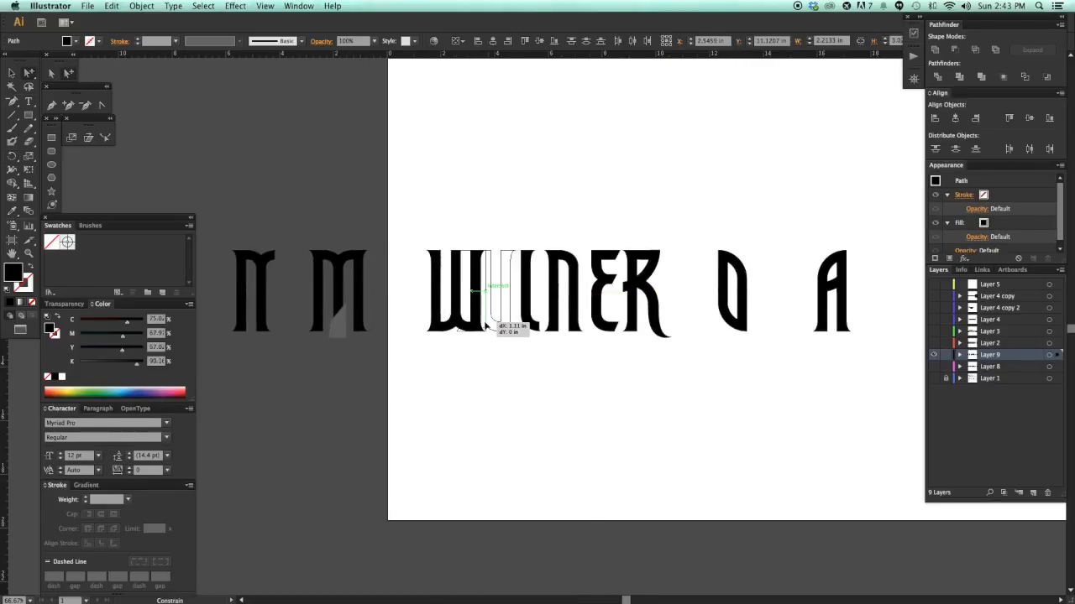
{"action": "left_click_drag", "start_coordinate": [485, 325], "coordinate": [485, 326]}
{"action": "left_click", "coordinate": [539, 382]}
- Move the E, R, O and A together away from the N to open a one-letter gap
{"action": "key", "text": "v"}
{"action": "left_click_drag", "start_coordinate": [612, 395], "coordinate": [506, 396]}
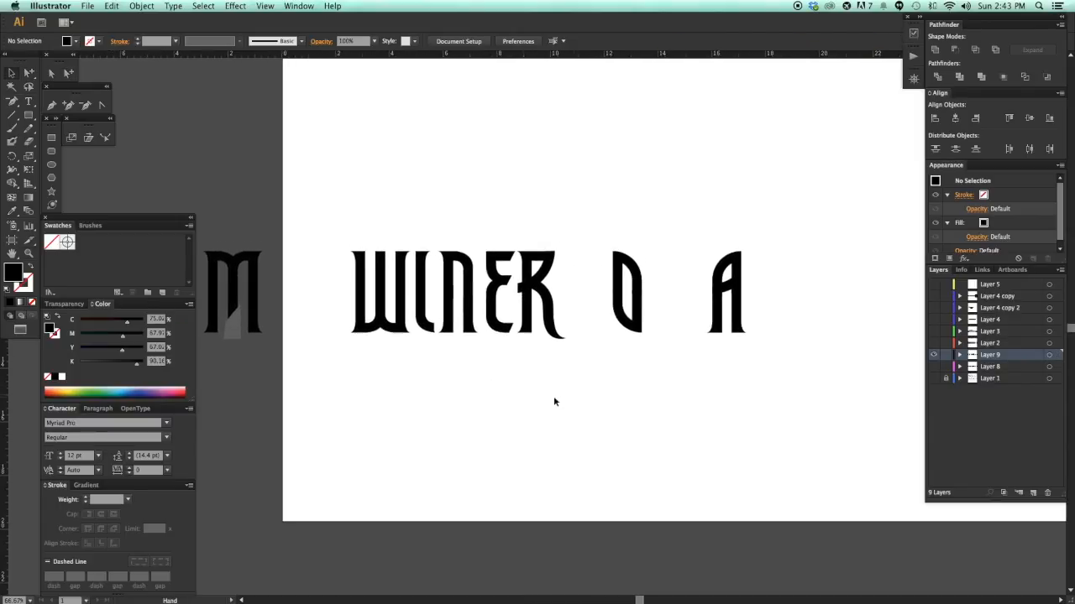
{"action": "key", "text": "a"}
{"action": "left_click_drag", "start_coordinate": [793, 392], "coordinate": [675, 394]}
{"action": "left_click_drag", "start_coordinate": [369, 204], "coordinate": [369, 206]}
{"action": "left_click_drag", "start_coordinate": [429, 304], "coordinate": [545, 306]}
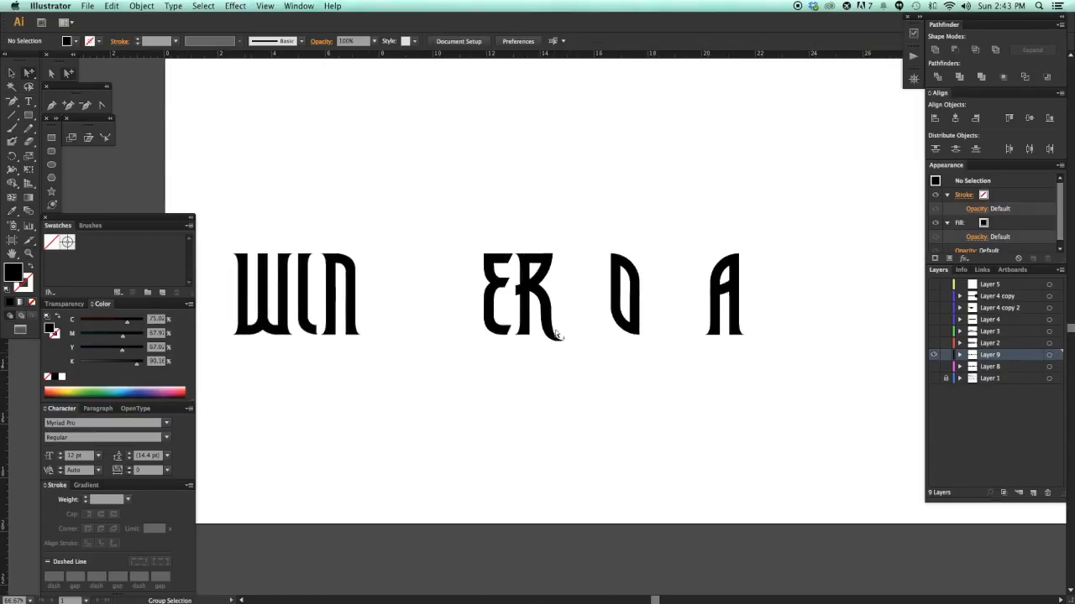
- Copy the R into the gap between the N and the E
{"action": "right_click", "coordinate": [528, 264]}
{"action": "left_click_drag", "start_coordinate": [521, 238], "coordinate": [414, 282]}
{"action": "left_click", "coordinate": [424, 259]}
{"action": "left_click", "coordinate": [582, 382]}
- Remove the curved tail leg from the copied R, leaving its stem, top bar and curved arm
{"action": "left_click_drag", "start_coordinate": [468, 384], "coordinate": [419, 307]}
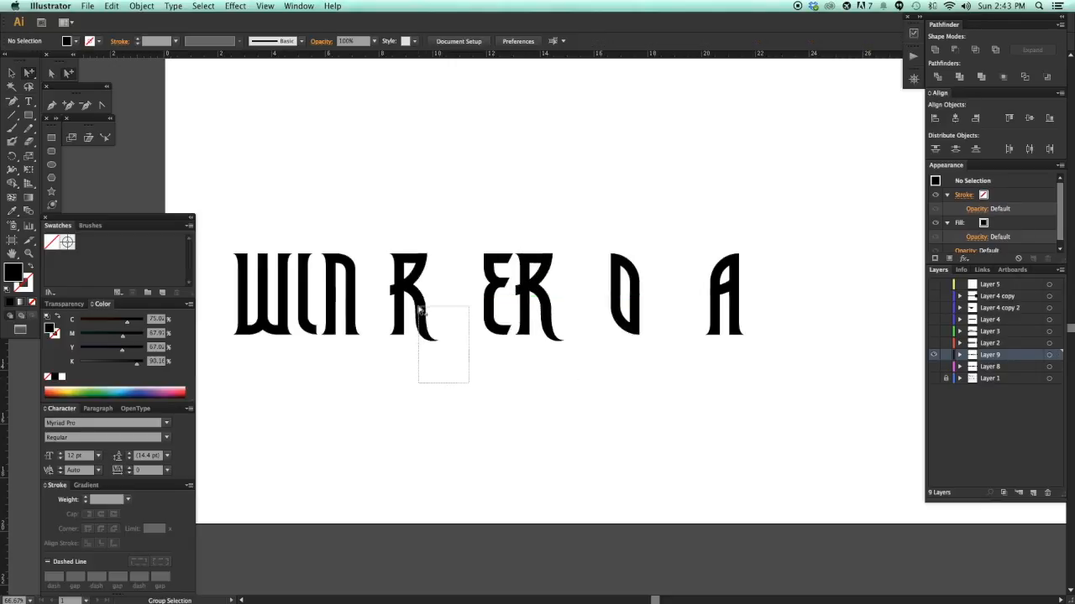
{"action": "left_click_drag", "start_coordinate": [440, 355], "coordinate": [453, 350]}
{"action": "key", "text": "super+z"}
{"action": "left_click", "coordinate": [479, 372]}
- Select the copied letter's curved arm and change the working layer's highlight colour to green
{"action": "left_click_drag", "start_coordinate": [375, 215], "coordinate": [486, 389]}
{"action": "left_click_drag", "start_coordinate": [397, 390], "coordinate": [403, 368]}
{"action": "left_click", "coordinate": [382, 347]}
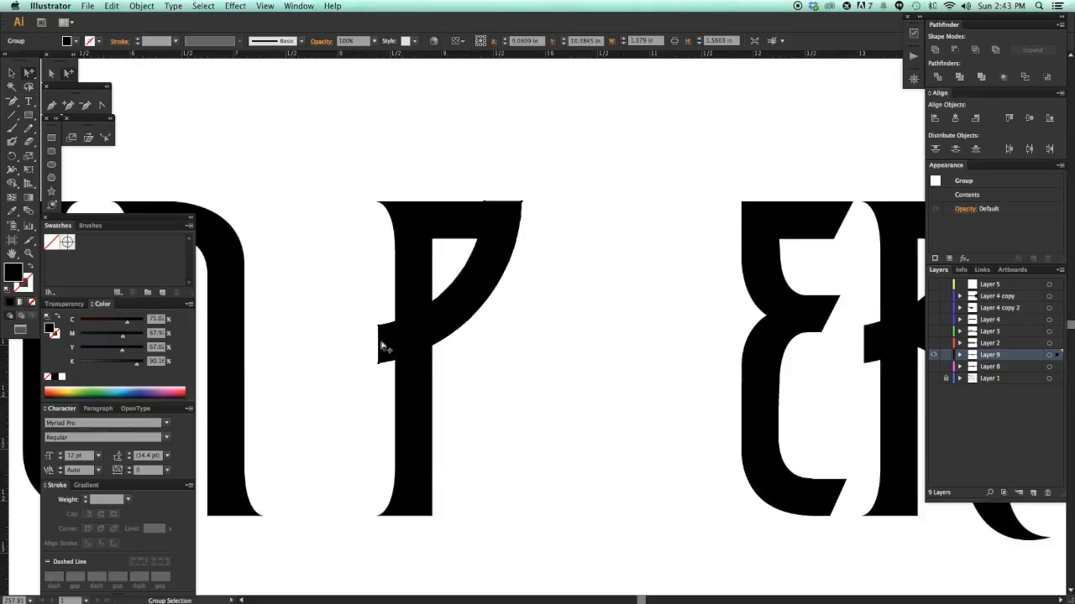
{"action": "double_click", "coordinate": [1036, 357]}
{"action": "left_click", "coordinate": [510, 279]}
{"action": "left_click", "coordinate": [521, 348]}
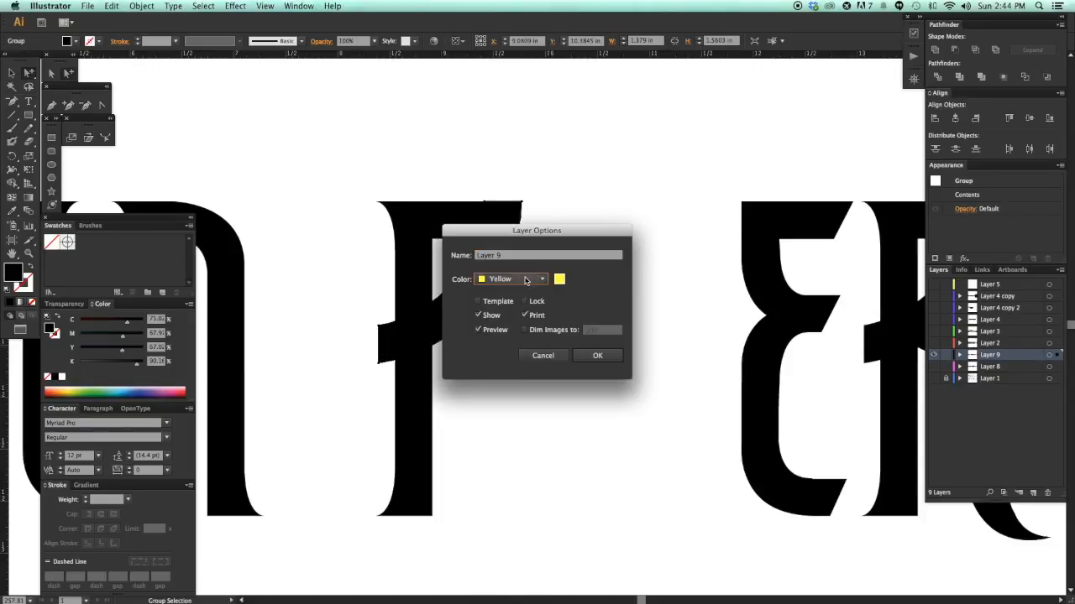
{"action": "left_click", "coordinate": [527, 281]}
{"action": "left_click", "coordinate": [526, 397]}
{"action": "left_click", "coordinate": [590, 357]}
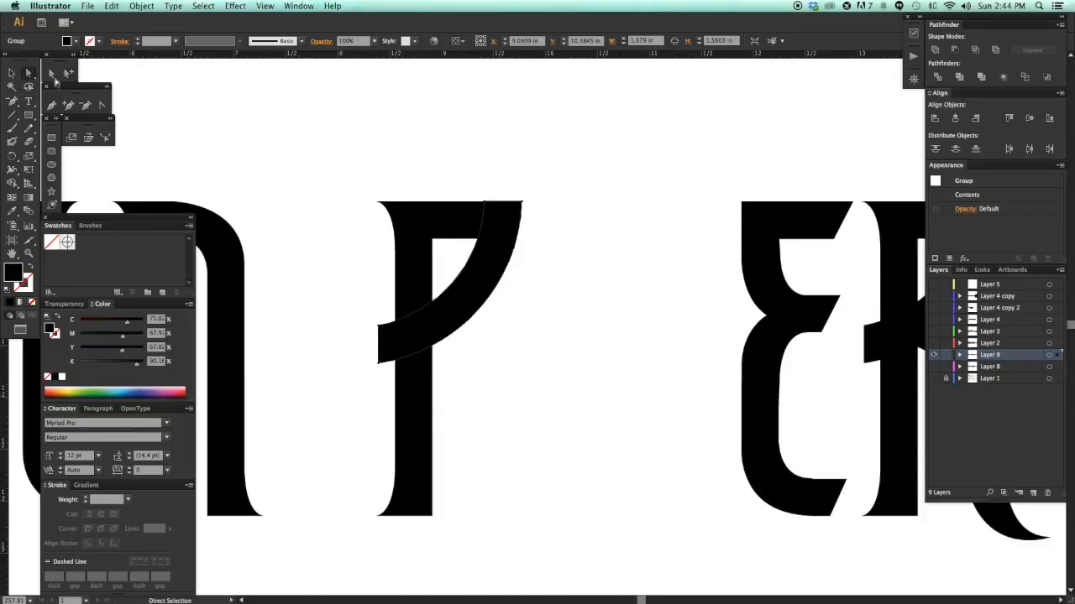
- Cut the curved arm off vertically just clear of the stem with Minus Front, and delete the part crossing the stem
{"action": "left_click", "coordinate": [52, 75]}
{"action": "left_click", "coordinate": [445, 280]}
{"action": "left_click_drag", "start_coordinate": [480, 393], "coordinate": [485, 402]}
{"action": "mouse_move", "coordinate": [432, 255]}
{"action": "left_mouse_down"}
{"action": "mouse_move", "coordinate": [464, 373]}
{"action": "mouse_move", "coordinate": [517, 376]}
{"action": "mouse_move", "coordinate": [588, 354]}
{"action": "left_mouse_up"}
{"action": "left_click", "coordinate": [479, 298], "text": "shift"}
{"action": "left_click", "coordinate": [955, 50]}
{"action": "left_click", "coordinate": [499, 380]}
{"action": "left_click", "coordinate": [513, 376]}
{"action": "key", "text": "Delete"}
- Reflect a copy of the shortened arm and its bar, and place it on the stem's opposite side to form a T
{"action": "left_click", "coordinate": [529, 242]}
{"action": "left_click_drag", "start_coordinate": [492, 139], "coordinate": [552, 195]}
{"action": "left_click_drag", "start_coordinate": [634, 407], "coordinate": [643, 415]}
{"action": "left_click", "coordinate": [671, 294]}
{"action": "key", "text": "super+minus"}
{"action": "key", "text": "super+minus"}
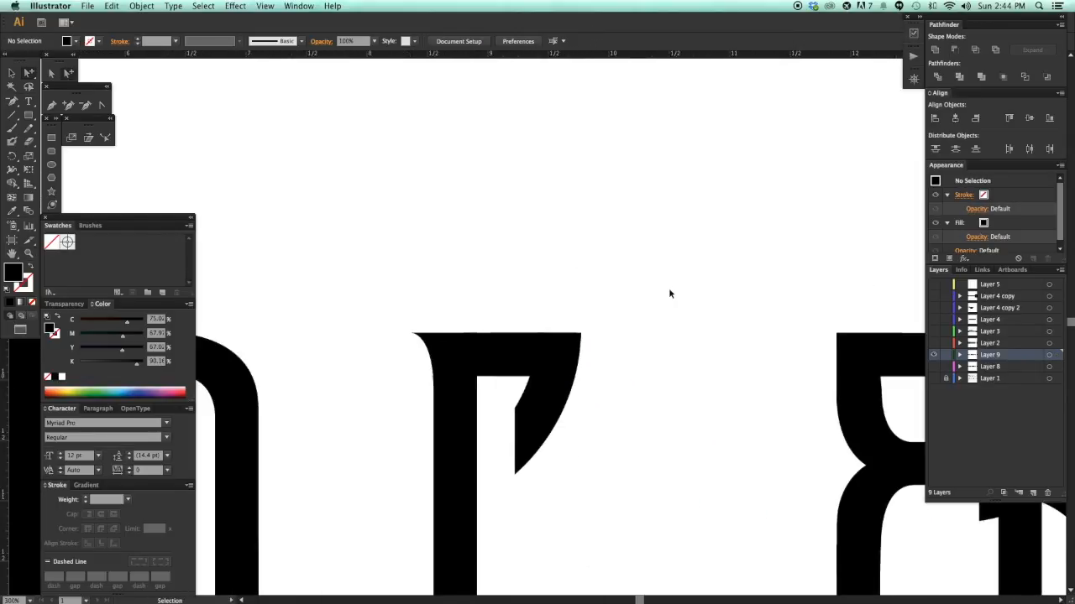
{"action": "left_click", "coordinate": [602, 388]}
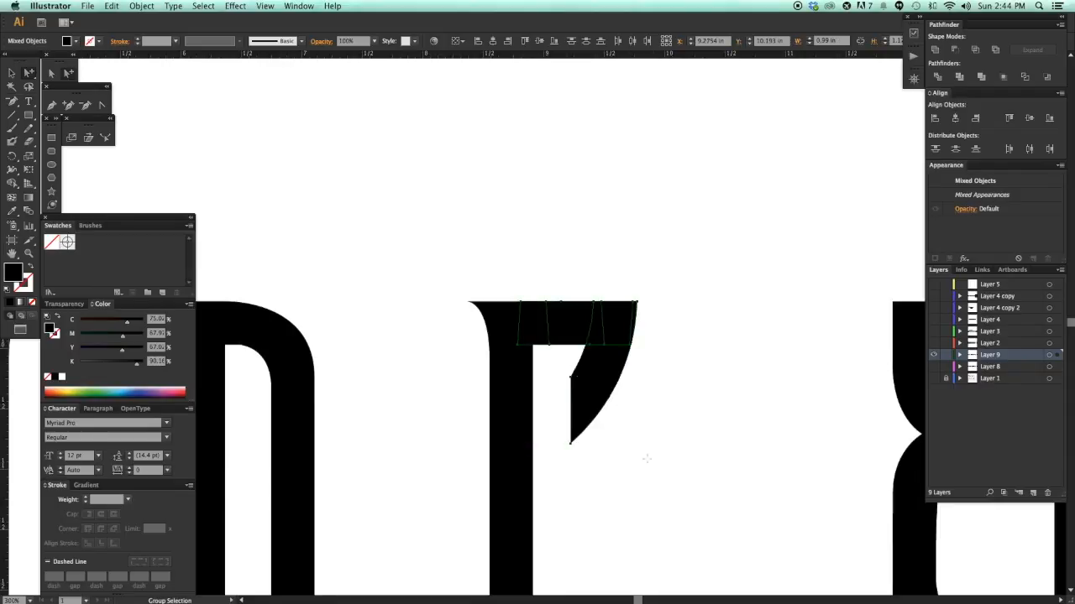
{"action": "key", "text": "o"}
{"action": "left_click_drag", "start_coordinate": [639, 456], "coordinate": [581, 428]}
{"action": "key", "text": "a"}
{"action": "left_click_drag", "start_coordinate": [555, 371], "coordinate": [424, 372]}
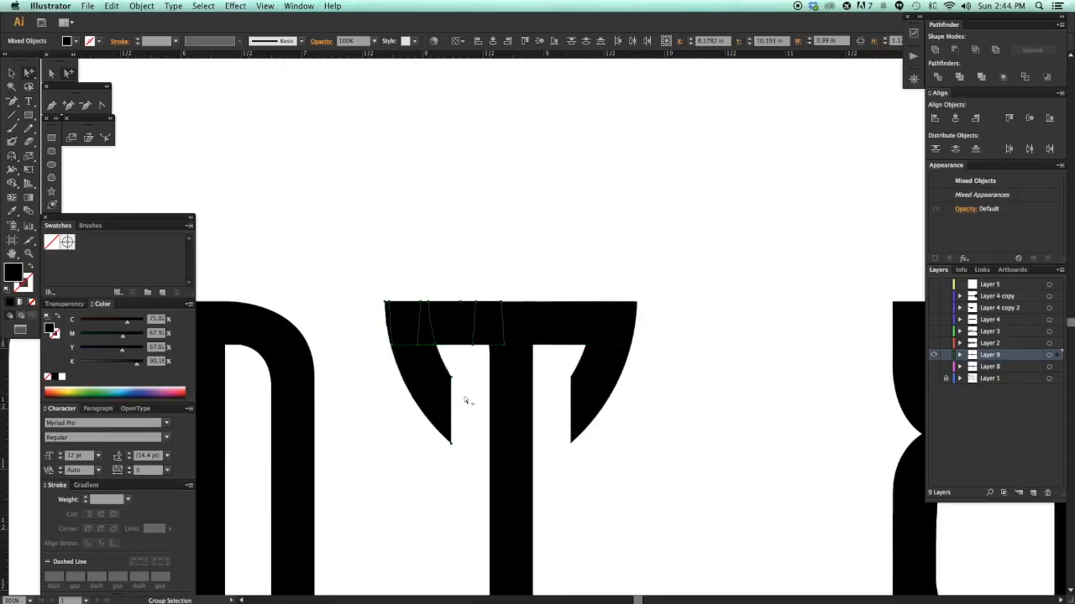
- Group the T's stem, bar and two curved arms into one object
{"action": "left_click", "coordinate": [662, 457]}
{"action": "key", "text": "super+minus"}
{"action": "key", "text": "super+minus"}
{"action": "key", "text": "super+minus"}
{"action": "scroll", "coordinate": [624, 484], "scroll_direction": "left", "scroll_amount": 1}
{"action": "left_click_drag", "start_coordinate": [624, 485], "coordinate": [485, 280]}
{"action": "left_click", "coordinate": [589, 453]}
{"action": "left_click_drag", "start_coordinate": [589, 450], "coordinate": [497, 290]}
{"action": "key", "text": "super+g"}
- Move the grouped T closer so that it stands directly beside the N
{"action": "left_click", "coordinate": [634, 305]}
{"action": "key", "text": "v"}
{"action": "left_click", "coordinate": [602, 392]}
{"action": "key", "text": "super+g"}
{"action": "key", "text": "v"}
{"action": "left_click", "coordinate": [619, 410]}
{"action": "left_click_drag", "start_coordinate": [576, 338], "coordinate": [557, 339]}
{"action": "left_click", "coordinate": [603, 363]}
{"action": "left_click_drag", "start_coordinate": [610, 361], "coordinate": [551, 313]}
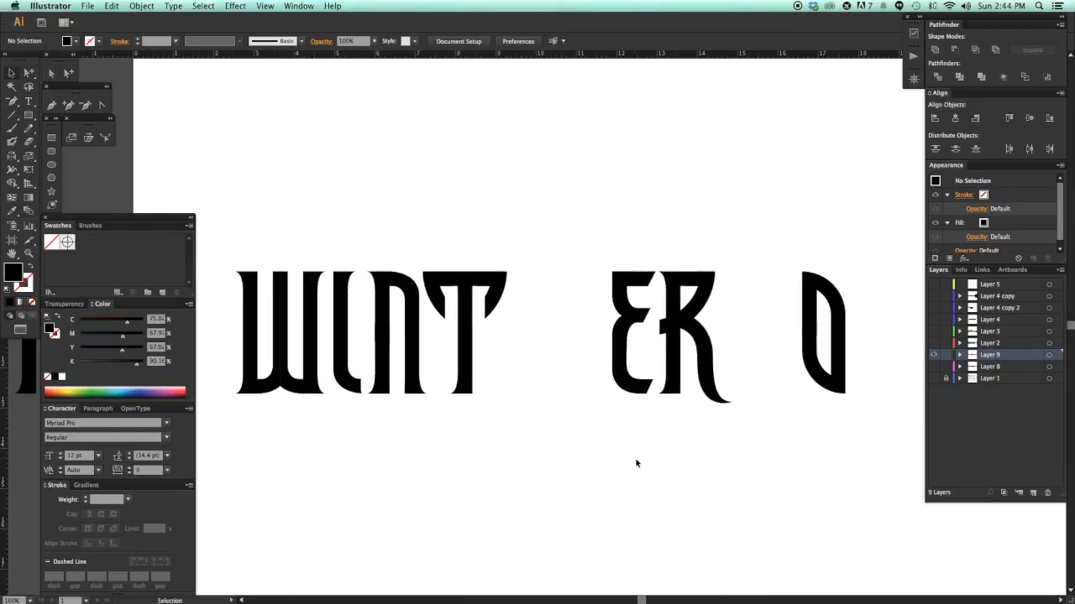
- Move the E across the gap so that it stands close beside the T
{"action": "key", "text": "a"}
{"action": "left_click_drag", "start_coordinate": [647, 426], "coordinate": [634, 304]}
{"action": "left_click_drag", "start_coordinate": [550, 314], "coordinate": [542, 313]}
{"action": "left_click", "coordinate": [570, 353]}
{"action": "key", "text": "v"}
{"action": "key", "text": "super+z"}
{"action": "key", "text": "a"}
{"action": "left_click_drag", "start_coordinate": [622, 436], "coordinate": [520, 255]}
{"action": "left_click_drag", "start_coordinate": [561, 277], "coordinate": [547, 277]}
{"action": "left_click", "coordinate": [589, 308]}
{"action": "mouse_move", "coordinate": [594, 345]}
{"action": "left_mouse_down"}
{"action": "mouse_move", "coordinate": [590, 328]}
{"action": "mouse_move", "coordinate": [588, 339]}
{"action": "left_mouse_up"}
- Move the R close beside the E to complete the word WINTER with even letter gaps
{"action": "key", "text": "a"}
{"action": "left_click_drag", "start_coordinate": [739, 408], "coordinate": [634, 234]}
{"action": "left_click_drag", "start_coordinate": [686, 257], "coordinate": [596, 258]}
{"action": "left_click", "coordinate": [651, 288]}
{"action": "left_click_drag", "start_coordinate": [652, 286], "coordinate": [722, 271]}
{"action": "key", "text": "v"}
{"action": "left_click_drag", "start_coordinate": [582, 263], "coordinate": [598, 282]}
{"action": "left_click_drag", "start_coordinate": [536, 480], "coordinate": [454, 451]}
{"action": "left_click_drag", "start_coordinate": [506, 425], "coordinate": [545, 429]}
{"action": "key", "text": "super+minus"}
{"action": "scroll", "coordinate": [545, 429], "scroll_direction": "left", "scroll_amount": 3}
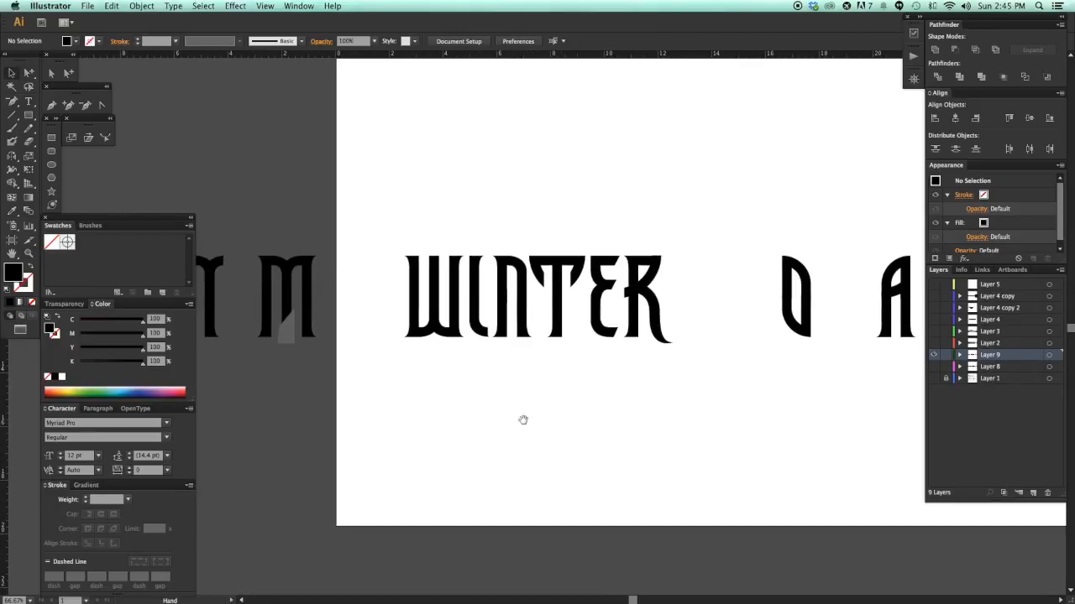
- Nudge the letters around the T slightly closer to tighten the word's spacing, and undo the last nudge
{"action": "left_click_drag", "start_coordinate": [411, 207], "coordinate": [580, 376]}
{"action": "left_click_drag", "start_coordinate": [628, 426], "coordinate": [652, 435]}
{"action": "key", "text": "a"}
{"action": "left_click_drag", "start_coordinate": [588, 510], "coordinate": [349, 160]}
{"action": "left_click_drag", "start_coordinate": [571, 269], "coordinate": [560, 269]}
{"action": "left_click", "coordinate": [611, 537]}
{"action": "left_click_drag", "start_coordinate": [611, 537], "coordinate": [580, 532]}
{"action": "left_click_drag", "start_coordinate": [618, 449], "coordinate": [613, 448]}
{"action": "left_click", "coordinate": [602, 535]}
{"action": "left_click_drag", "start_coordinate": [602, 535], "coordinate": [553, 529]}
{"action": "left_click_drag", "start_coordinate": [634, 434], "coordinate": [627, 434]}
{"action": "key", "text": "super+z"}
- Merge the E's overlapping parts with the Unite operation, and undo the deletion tried on it
{"action": "left_click_drag", "start_coordinate": [700, 489], "coordinate": [597, 195]}
{"action": "left_click", "coordinate": [936, 51]}
{"action": "key", "text": "v"}
{"action": "left_click", "coordinate": [667, 256]}
{"action": "left_click_drag", "start_coordinate": [667, 256], "coordinate": [657, 253]}
{"action": "left_click", "coordinate": [660, 215]}
{"action": "left_click", "coordinate": [663, 146]}
{"action": "key", "text": "a"}
{"action": "left_click", "coordinate": [659, 213]}
{"action": "key", "text": "Delete"}
{"action": "key", "text": "super+z"}
- Merge the T's stem, bar and curved arms into one shape with Unite
{"action": "left_click", "coordinate": [537, 277]}
{"action": "left_click", "coordinate": [575, 487]}
{"action": "left_click_drag", "start_coordinate": [570, 480], "coordinate": [585, 201]}
{"action": "left_click", "coordinate": [551, 220]}
{"action": "left_click_drag", "start_coordinate": [520, 482], "coordinate": [337, 157]}
{"action": "left_click", "coordinate": [936, 51]}
- Copy the R's curved tail over to the W and rotate it so its pointed tip faces up
{"action": "left_click", "coordinate": [522, 137]}
{"action": "left_click_drag", "start_coordinate": [520, 137], "coordinate": [532, 180]}
{"action": "left_click", "coordinate": [569, 326]}
{"action": "left_click_drag", "start_coordinate": [628, 329], "coordinate": [225, 300]}
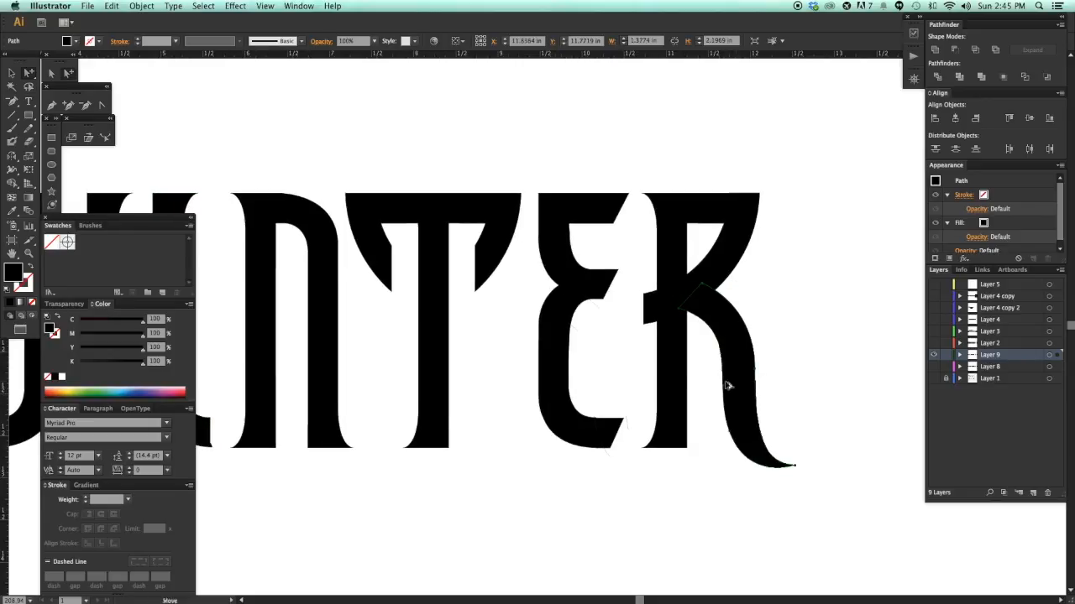
{"action": "left_click_drag", "start_coordinate": [738, 386], "coordinate": [430, 386]}
{"action": "left_click_drag", "start_coordinate": [555, 407], "coordinate": [842, 419]}
{"action": "left_click_drag", "start_coordinate": [681, 333], "coordinate": [429, 333]}
{"action": "key", "text": "r"}
{"action": "left_click_drag", "start_coordinate": [445, 323], "coordinate": [345, 499]}
{"action": "key", "text": "a"}
{"action": "left_click_drag", "start_coordinate": [479, 347], "coordinate": [304, 272]}
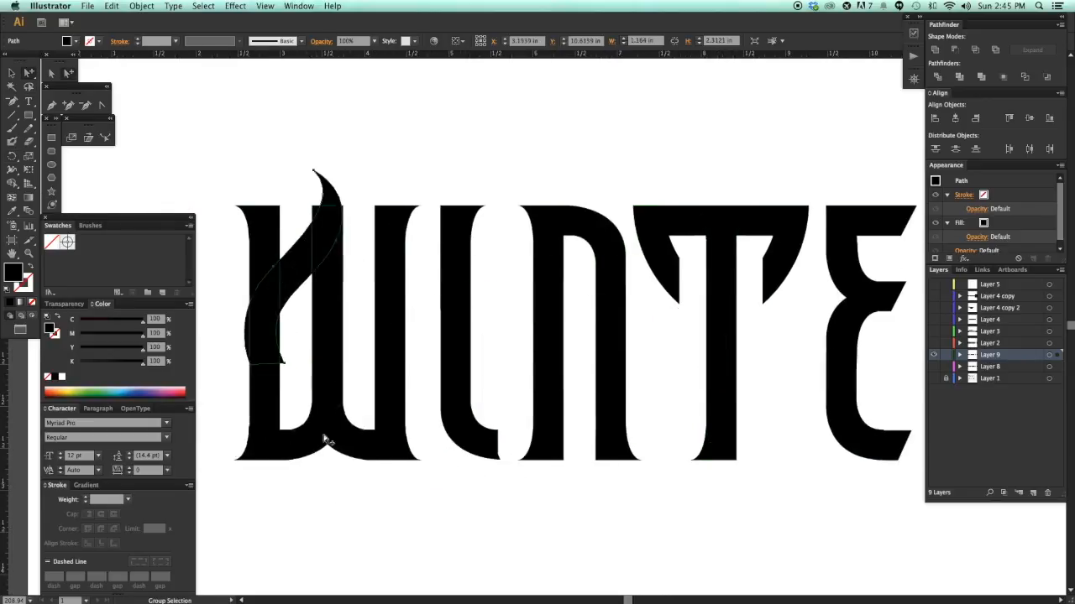
- Position the rotated tail over the W's left and middle stems, flush with the middle stem's outer edge
{"action": "left_click", "coordinate": [333, 494]}
{"action": "left_click_drag", "start_coordinate": [333, 493], "coordinate": [587, 507]}
{"action": "left_click_drag", "start_coordinate": [540, 286], "coordinate": [552, 307]}
{"action": "scroll", "coordinate": [569, 283], "scroll_direction": "right", "scroll_amount": 1}
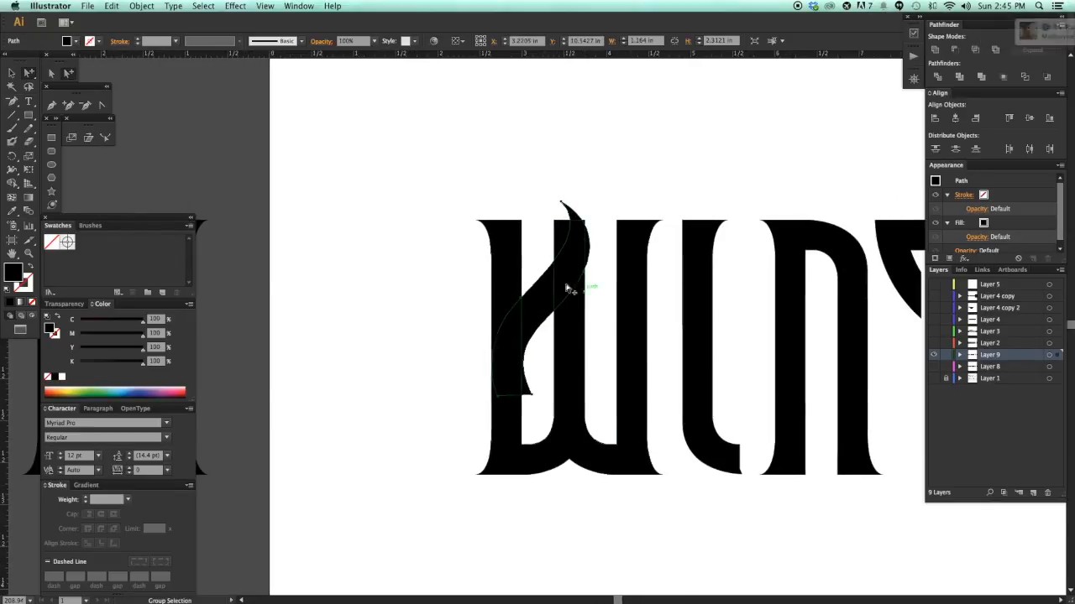
{"action": "left_click", "coordinate": [527, 202]}
{"action": "left_click_drag", "start_coordinate": [525, 200], "coordinate": [651, 341]}
{"action": "left_click_drag", "start_coordinate": [529, 252], "coordinate": [456, 256]}
{"action": "left_click_drag", "start_coordinate": [393, 273], "coordinate": [448, 273]}
{"action": "left_click", "coordinate": [523, 149]}
- Try to erase across the W's middle stem and the overlapping tail in outline view
{"action": "key", "text": "super+y"}
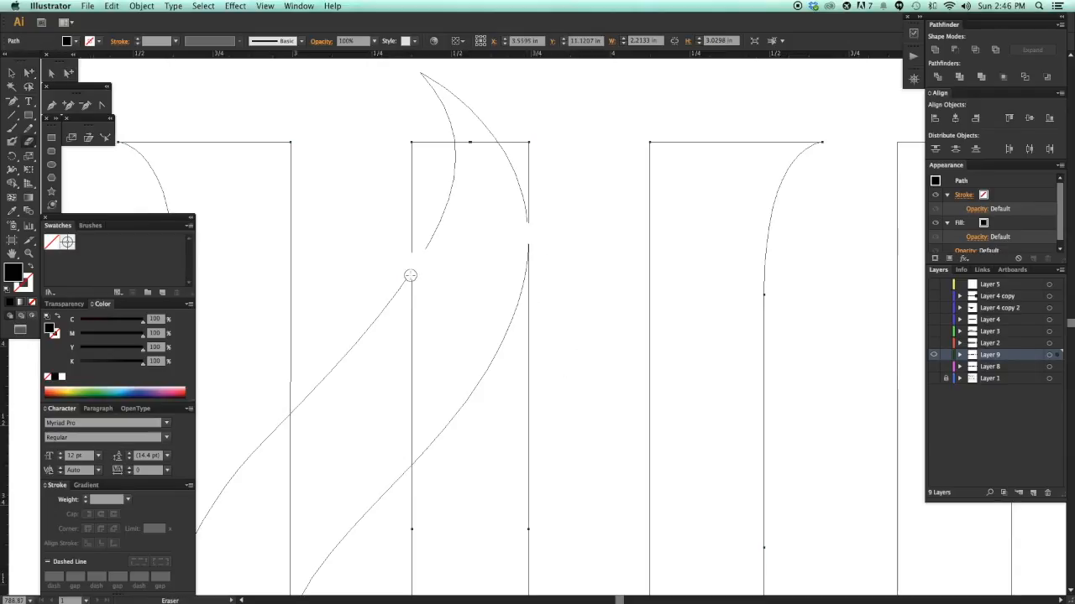
{"action": "left_click_drag", "start_coordinate": [410, 275], "coordinate": [410, 277]}
{"action": "left_click", "coordinate": [377, 225], "text": "super"}
{"action": "key", "text": "v"}
{"action": "left_click", "coordinate": [525, 202]}
{"action": "key", "text": "super+z"}
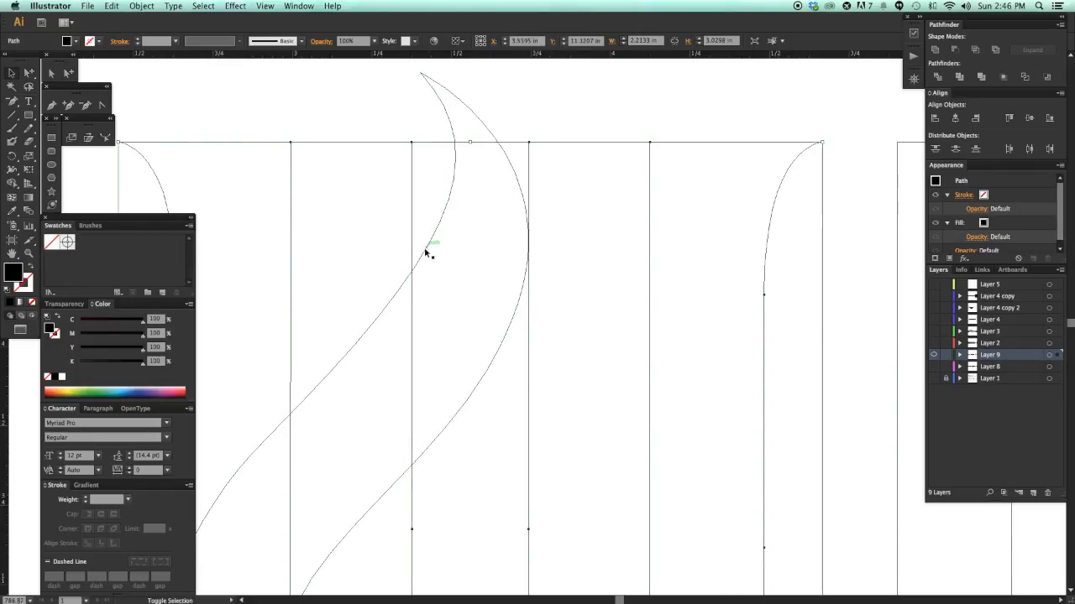
- Erase the top of the W's middle stem along the tail, delete the cut-off piece and return to preview mode
{"action": "key", "text": "shift+e"}
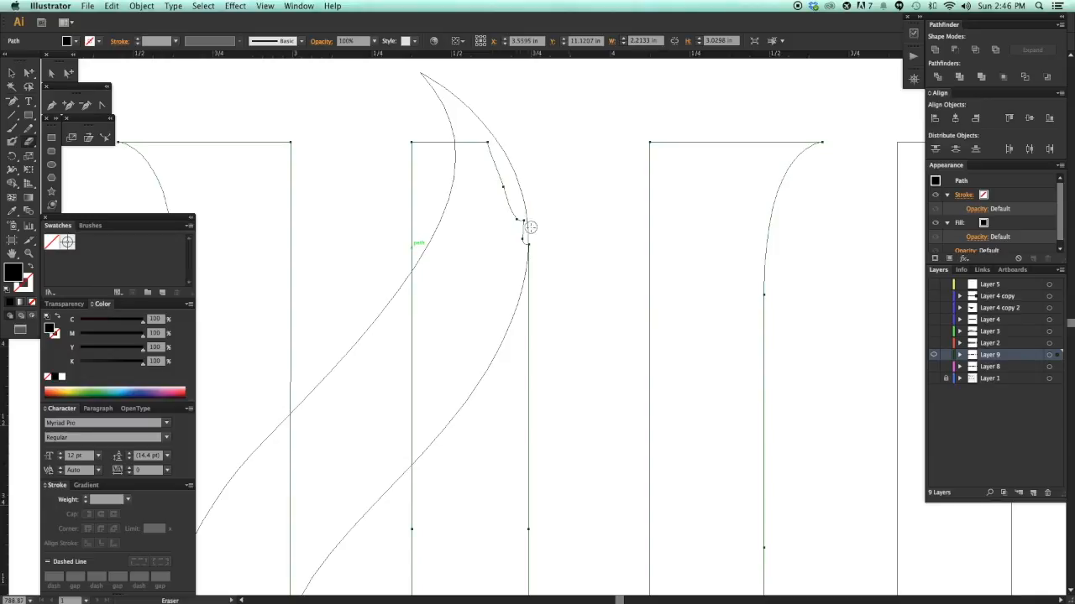
{"action": "left_click_drag", "start_coordinate": [378, 273], "coordinate": [373, 273]}
{"action": "key", "text": "a"}
{"action": "left_click_drag", "start_coordinate": [388, 213], "coordinate": [408, 233]}
{"action": "left_click_drag", "start_coordinate": [394, 168], "coordinate": [422, 193]}
{"action": "key", "text": "Delete"}
{"action": "key", "text": "super+y"}
{"action": "key", "text": "super+minus"}
{"action": "key", "text": "super+0"}
{"action": "left_click_drag", "start_coordinate": [373, 287], "coordinate": [776, 272]}
{"action": "left_click_drag", "start_coordinate": [484, 266], "coordinate": [609, 406]}
{"action": "left_click_drag", "start_coordinate": [407, 349], "coordinate": [569, 317]}
{"action": "left_click_drag", "start_coordinate": [460, 172], "coordinate": [484, 377]}
{"action": "key", "text": "super+minus"}
{"action": "key", "text": "super+minus"}
{"action": "key", "text": "super+minus"}
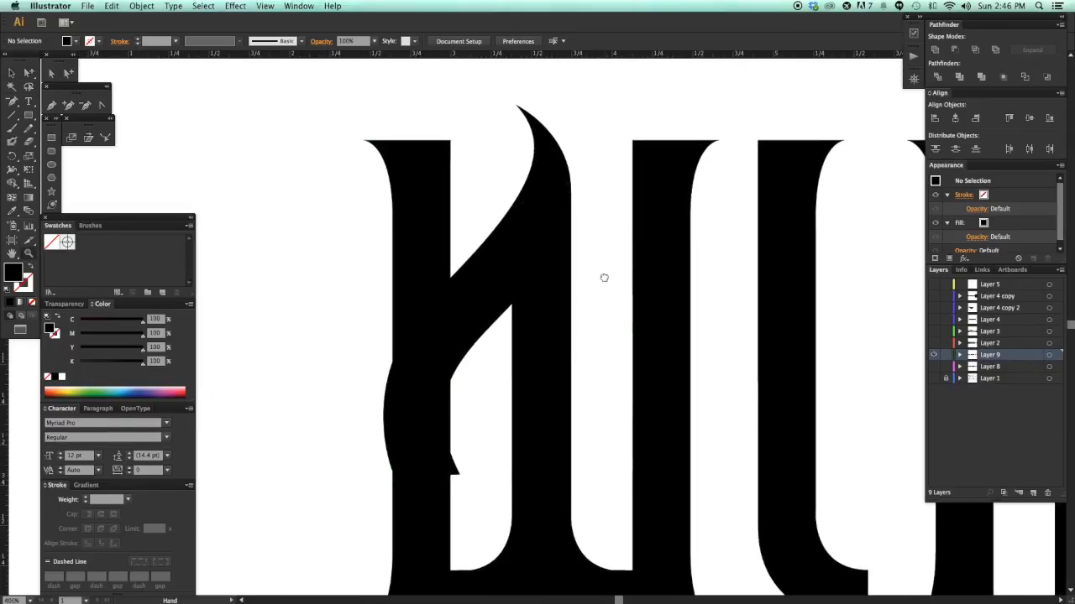
- Draw a rectangle about 0.29 by 1.32 in over the tail between the W's left and middle stems, filled white
{"action": "left_click", "coordinate": [470, 262]}
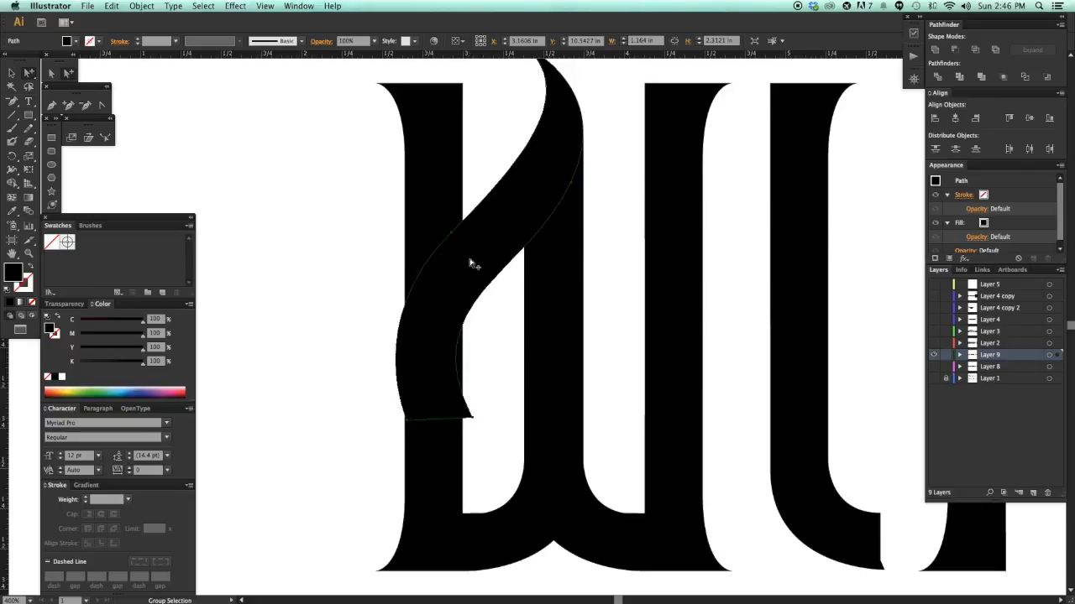
{"action": "scroll", "coordinate": [504, 352], "scroll_direction": "up", "scroll_amount": 3}
{"action": "key", "text": "v"}
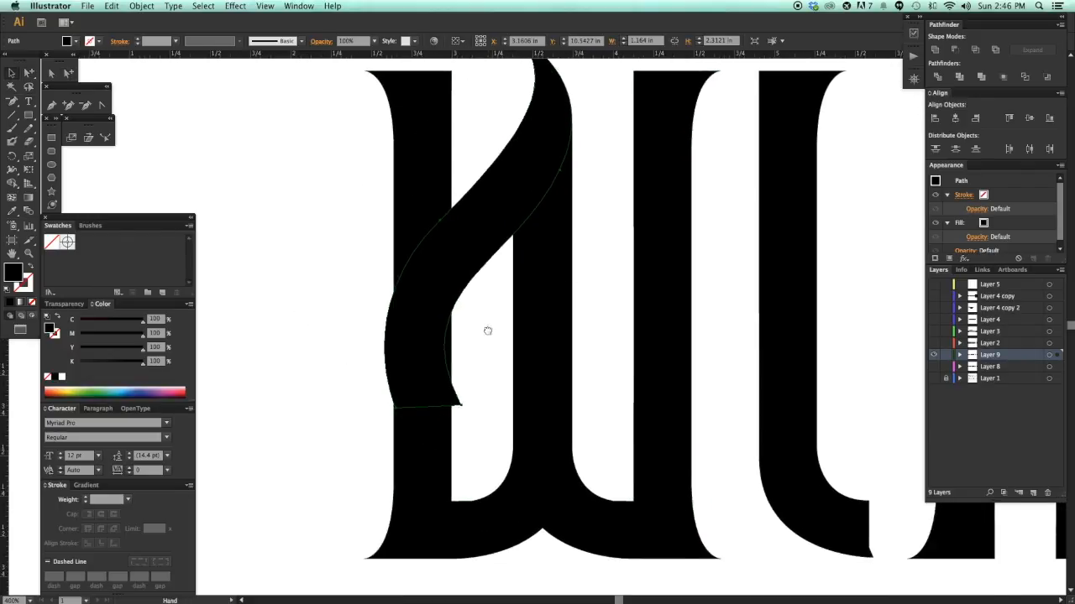
{"action": "left_click_drag", "start_coordinate": [489, 365], "coordinate": [488, 352]}
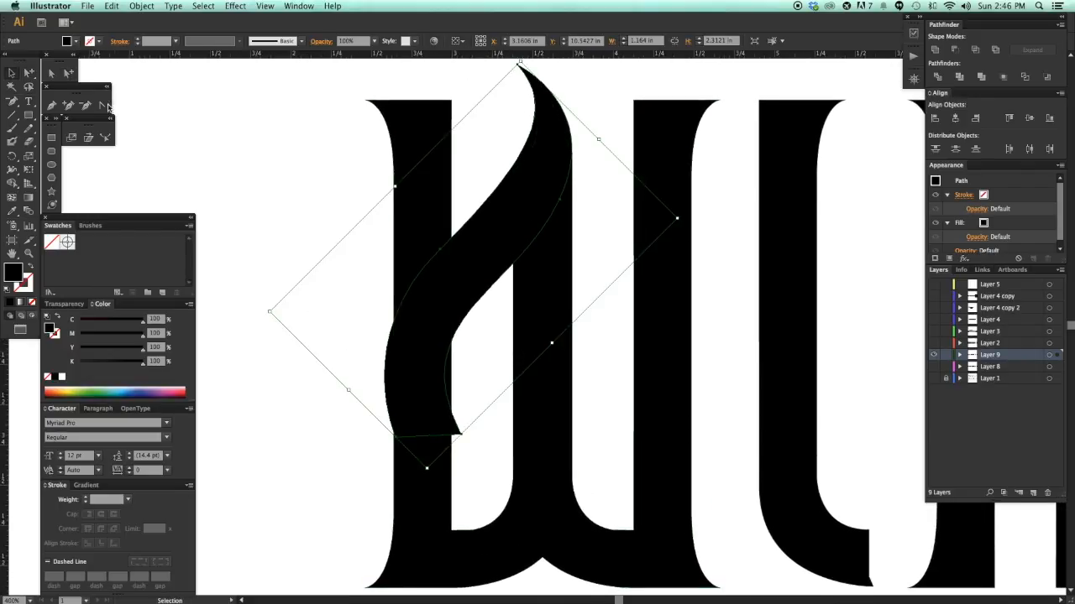
{"action": "left_click", "coordinate": [54, 138]}
{"action": "left_click_drag", "start_coordinate": [466, 134], "coordinate": [513, 347]}
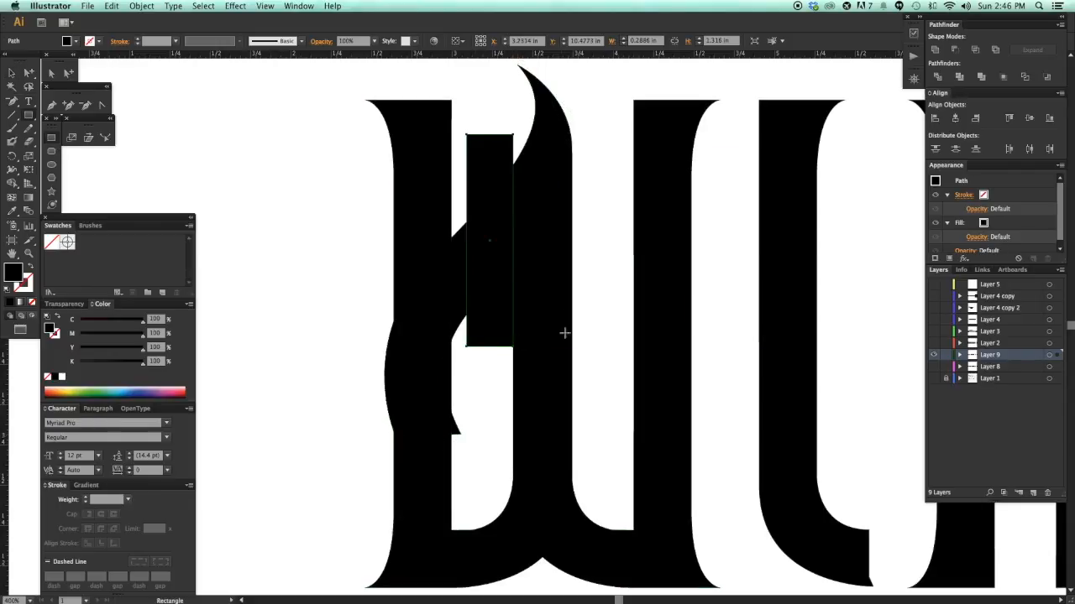
{"action": "key", "text": "i"}
{"action": "left_click", "coordinate": [600, 297]}
{"action": "key", "text": "v"}
{"action": "left_click", "coordinate": [600, 297]}
- Cut the white rectangle out of the curved tail with Minus Front
{"action": "key", "text": "super+minus"}
{"action": "key", "text": "super+minus"}
{"action": "key", "text": "super+minus"}
{"action": "left_click_drag", "start_coordinate": [575, 450], "coordinate": [543, 424]}
{"action": "left_click_drag", "start_coordinate": [369, 148], "coordinate": [617, 443]}
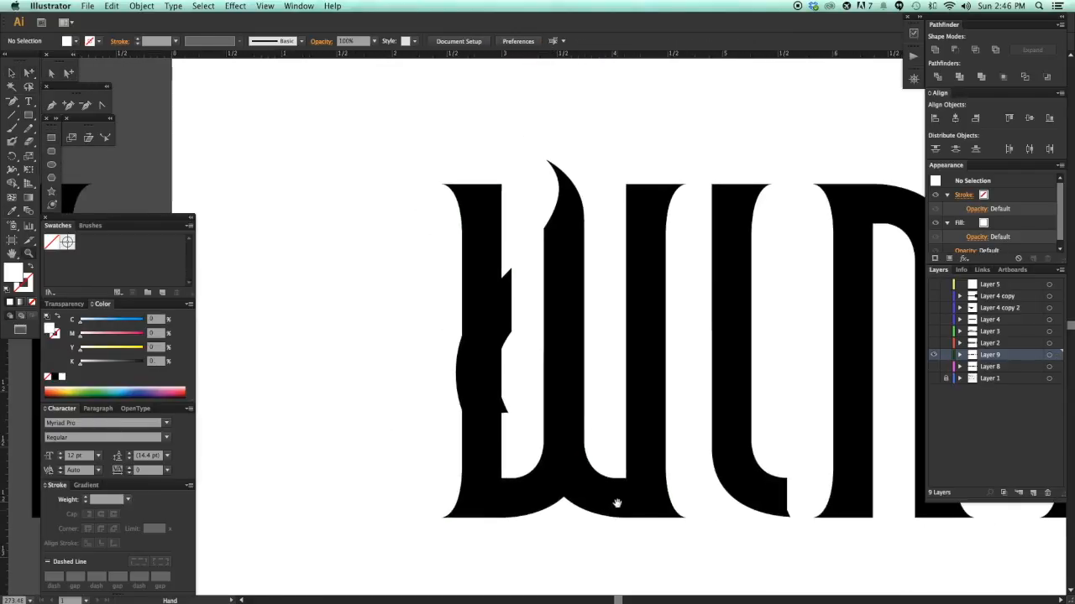
{"action": "left_click", "coordinate": [510, 312]}
{"action": "left_click", "coordinate": [507, 306], "text": "shift"}
{"action": "left_click", "coordinate": [955, 50]}
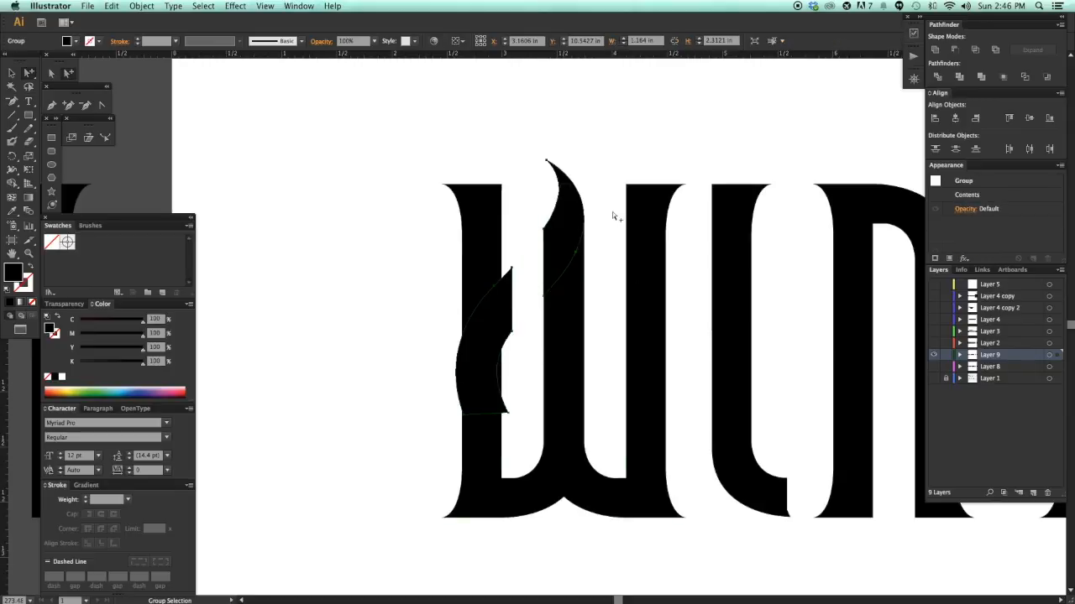
- Delete the tail's lower piece on the W's left stem, keeping the pointed tip on the middle stem
{"action": "left_click", "coordinate": [616, 216]}
{"action": "left_click", "coordinate": [506, 300]}
{"action": "key", "text": "Delete"}
{"action": "key", "text": "super+minus"}
{"action": "key", "text": "super+minus"}
{"action": "key", "text": "super+minus"}
{"action": "key", "text": "v"}
{"action": "left_click_drag", "start_coordinate": [768, 468], "coordinate": [663, 424]}
{"action": "left_click_drag", "start_coordinate": [706, 395], "coordinate": [751, 396]}
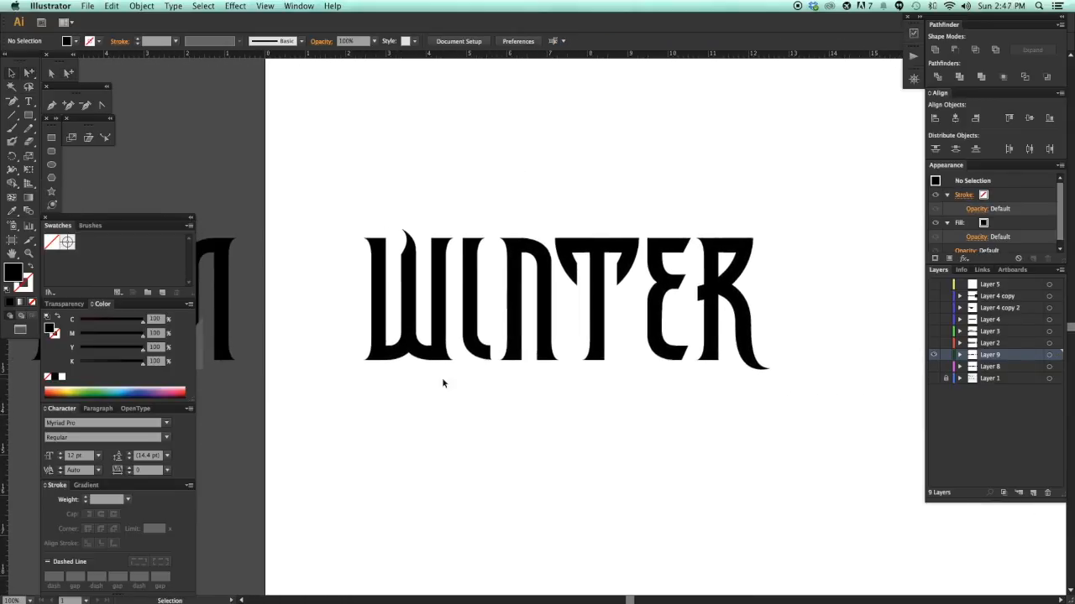
- Merge the W and its new pointed tip into one shape with Unite
{"action": "left_click_drag", "start_coordinate": [452, 382], "coordinate": [334, 213]}
{"action": "left_click", "coordinate": [935, 51]}
{"action": "key", "text": "v"}
{"action": "left_click", "coordinate": [447, 425]}
{"action": "left_click_drag", "start_coordinate": [447, 426], "coordinate": [451, 425]}
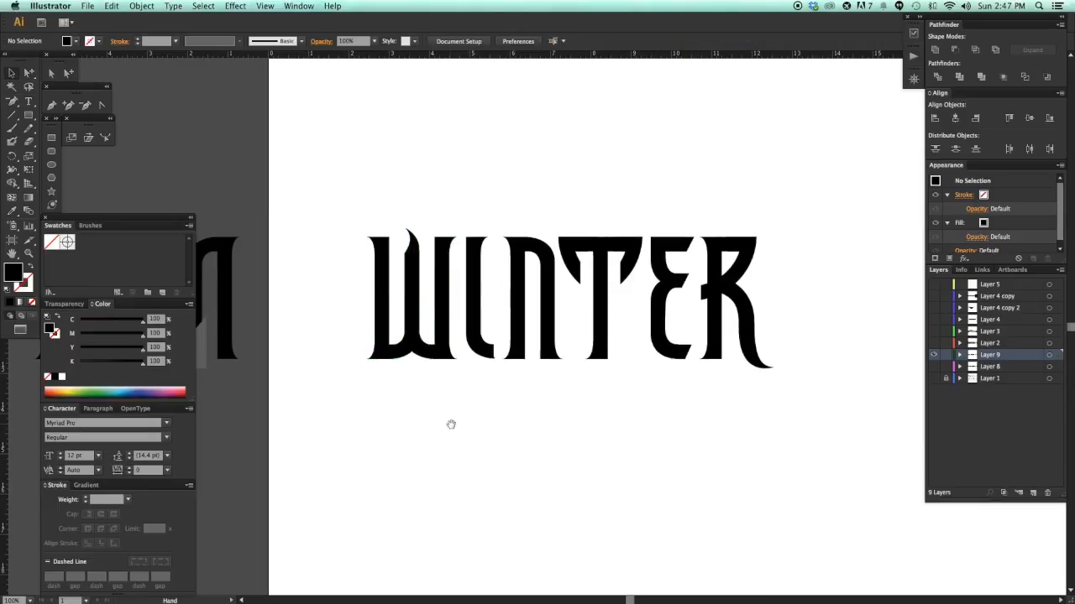
{"action": "left_click", "coordinate": [487, 353]}
{"action": "left_click", "coordinate": [610, 425]}
{"action": "key", "text": "z"}
{"action": "left_click_drag", "start_coordinate": [279, 182], "coordinate": [627, 428]}
{"action": "left_click_drag", "start_coordinate": [585, 329], "coordinate": [612, 337]}
{"action": "left_click_drag", "start_coordinate": [546, 371], "coordinate": [546, 371]}
{"action": "key", "text": "a"}
{"action": "left_click_drag", "start_coordinate": [635, 345], "coordinate": [610, 345]}
{"action": "key", "text": "i"}
{"action": "left_click", "coordinate": [640, 335]}
{"action": "left_click_drag", "start_coordinate": [549, 369], "coordinate": [547, 370]}
{"action": "key", "text": "v"}
{"action": "left_click", "coordinate": [619, 402]}
{"action": "key", "text": "Delete"}
{"action": "mouse_move", "coordinate": [622, 461]}
{"action": "left_mouse_down"}
{"action": "mouse_move", "coordinate": [620, 473]}
{"action": "mouse_move", "coordinate": [581, 428]}
{"action": "mouse_move", "coordinate": [576, 445]}
{"action": "left_mouse_up"}
{"action": "left_click_drag", "start_coordinate": [551, 407], "coordinate": [595, 406]}
{"action": "left_click_drag", "start_coordinate": [483, 462], "coordinate": [547, 474]}
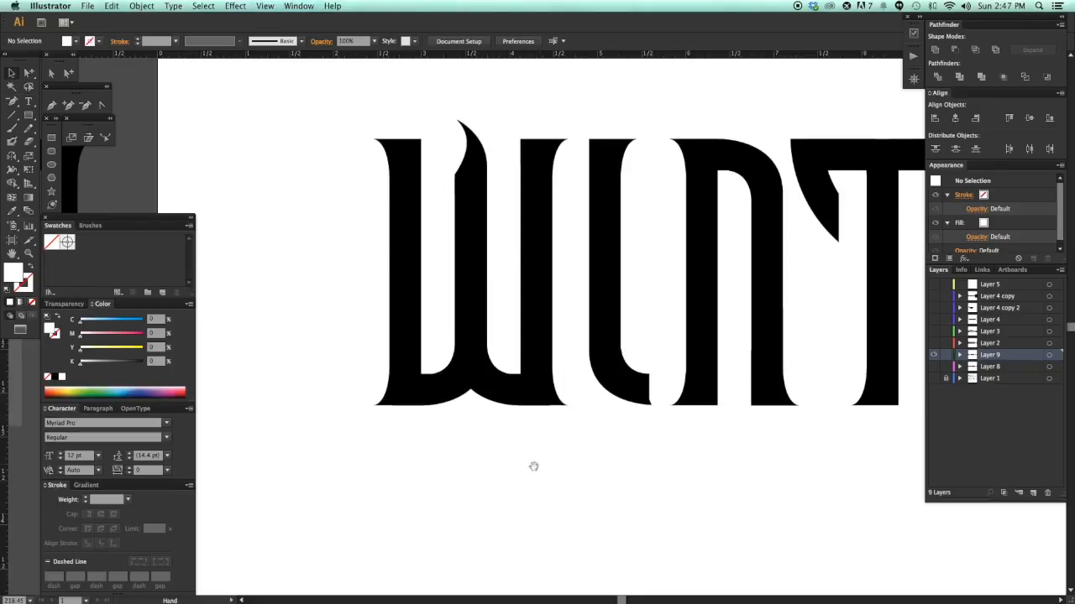
- Examine the merged W and its pointed middle tip within the whole WINTER word
{"action": "scroll", "coordinate": [546, 471], "scroll_direction": "left", "scroll_amount": 3}
{"action": "scroll", "coordinate": [580, 472], "scroll_direction": "right", "scroll_amount": 3}
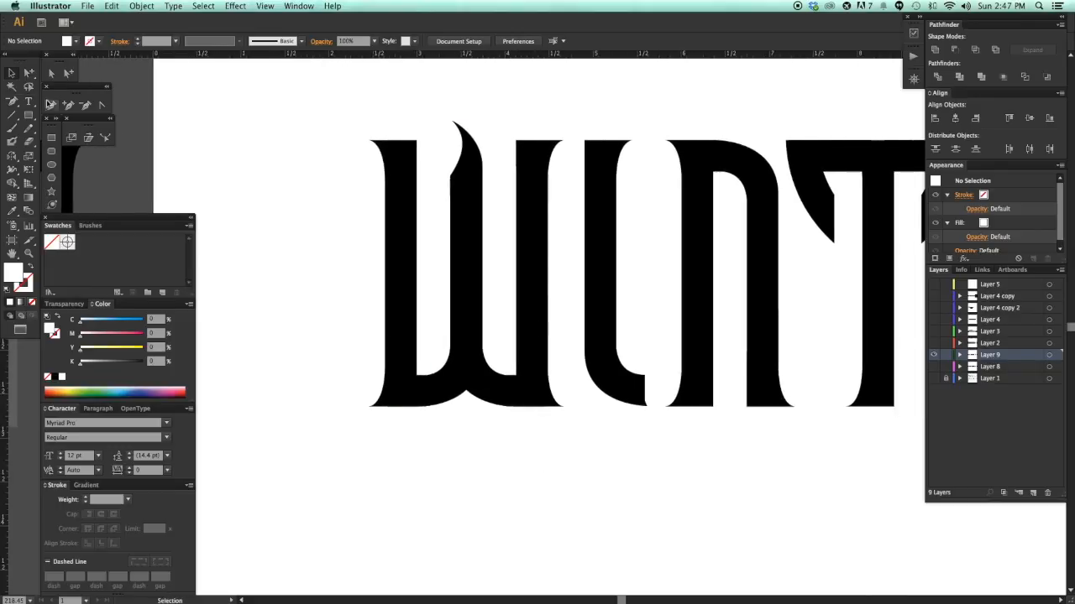
{"action": "left_click_drag", "start_coordinate": [419, 98], "coordinate": [483, 211]}
{"action": "key", "text": "v"}
{"action": "left_click", "coordinate": [541, 108]}
{"action": "key", "text": "super+minus"}
{"action": "key", "text": "super+minus"}
{"action": "key", "text": "super+minus"}
{"action": "left_click_drag", "start_coordinate": [745, 211], "coordinate": [606, 193]}
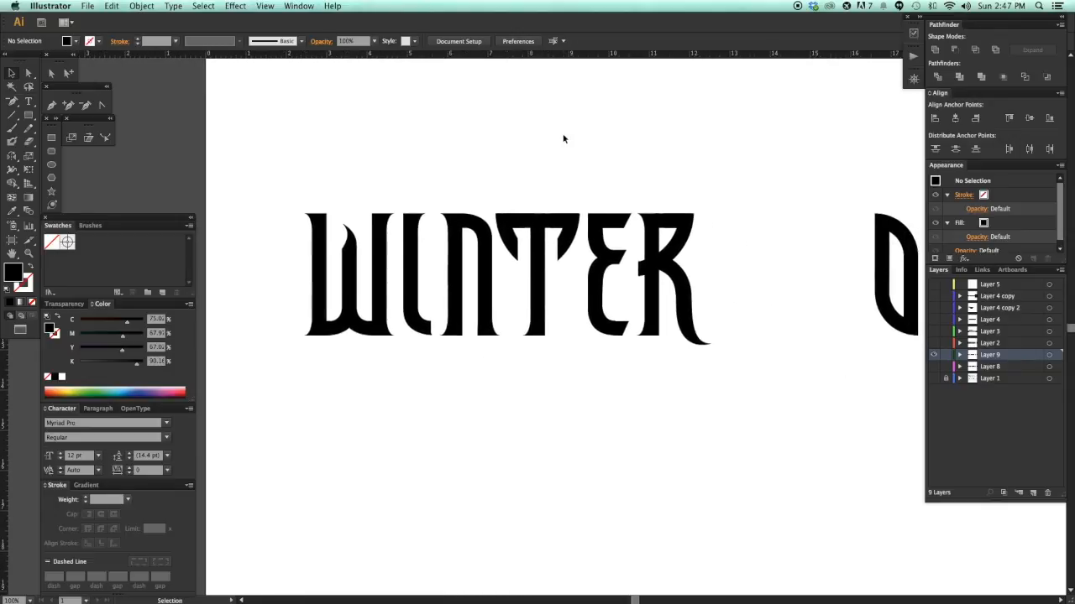
{"action": "scroll", "coordinate": [634, 151], "scroll_direction": "left", "scroll_amount": 3}
{"action": "left_click", "coordinate": [539, 378]}
{"action": "left_click_drag", "start_coordinate": [501, 369], "coordinate": [500, 394]}
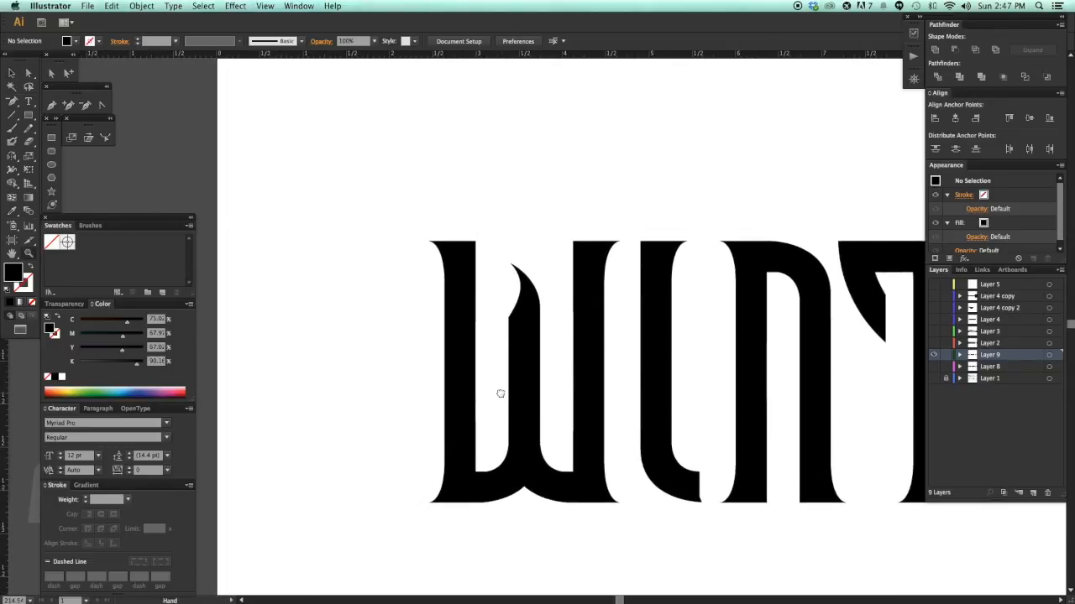
{"action": "key", "text": "a"}
{"action": "left_click_drag", "start_coordinate": [462, 319], "coordinate": [518, 313]}
{"action": "key", "text": "v"}
{"action": "left_click", "coordinate": [502, 362]}
{"action": "key", "text": "Delete"}
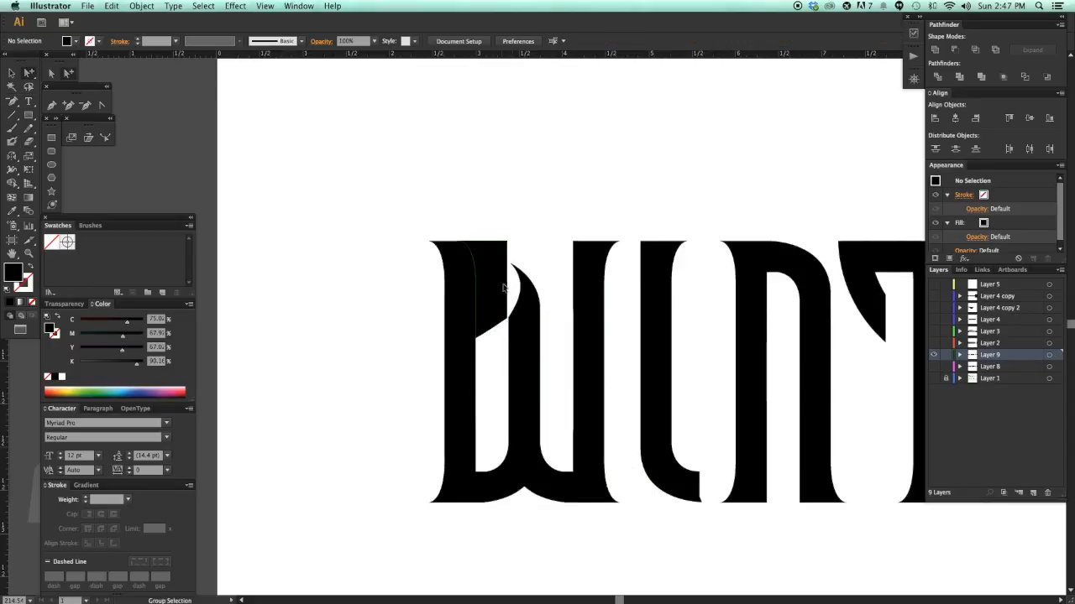
{"action": "left_click", "coordinate": [497, 289]}
{"action": "key", "text": "i"}
{"action": "left_click", "coordinate": [516, 214]}
{"action": "left_click", "coordinate": [554, 192]}
{"action": "left_click_drag", "start_coordinate": [562, 186], "coordinate": [546, 186]}
{"action": "key", "text": "a"}
{"action": "left_click", "coordinate": [472, 259]}
{"action": "key", "text": "Delete"}
{"action": "left_click_drag", "start_coordinate": [431, 199], "coordinate": [451, 192]}
- Draw a closed white Pen shape about 0.85 by 0.82 in over the W's upper left stem, curving it into a point
{"action": "key", "text": "z"}
{"action": "mouse_move", "coordinate": [351, 168]}
{"action": "left_mouse_down"}
{"action": "mouse_move", "coordinate": [535, 326]}
{"action": "mouse_move", "coordinate": [543, 312]}
{"action": "left_mouse_up"}
{"action": "left_click", "coordinate": [581, 407]}
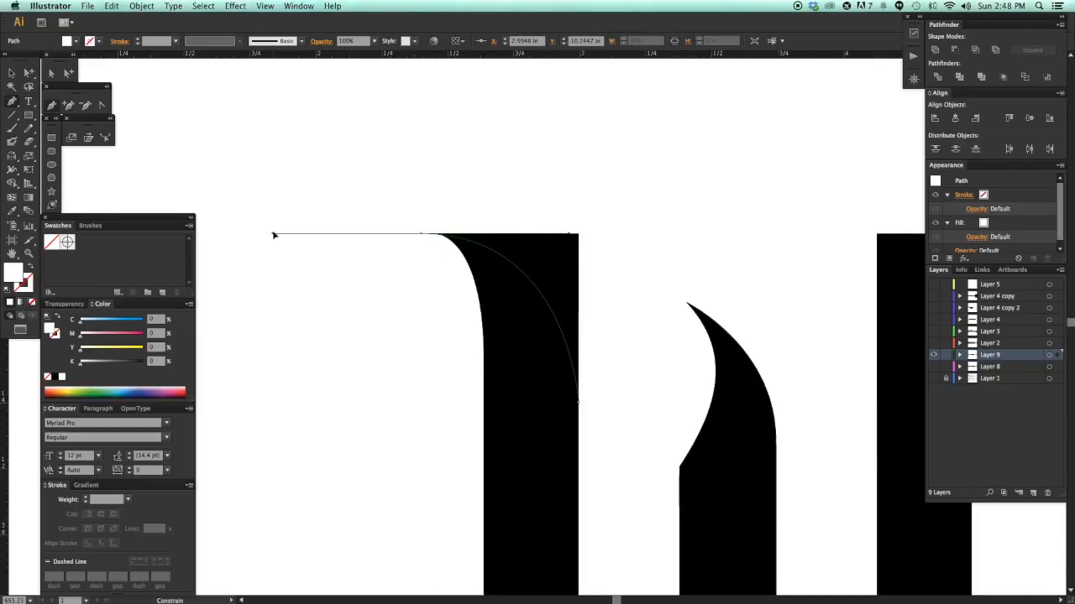
{"action": "left_click", "coordinate": [260, 234]}
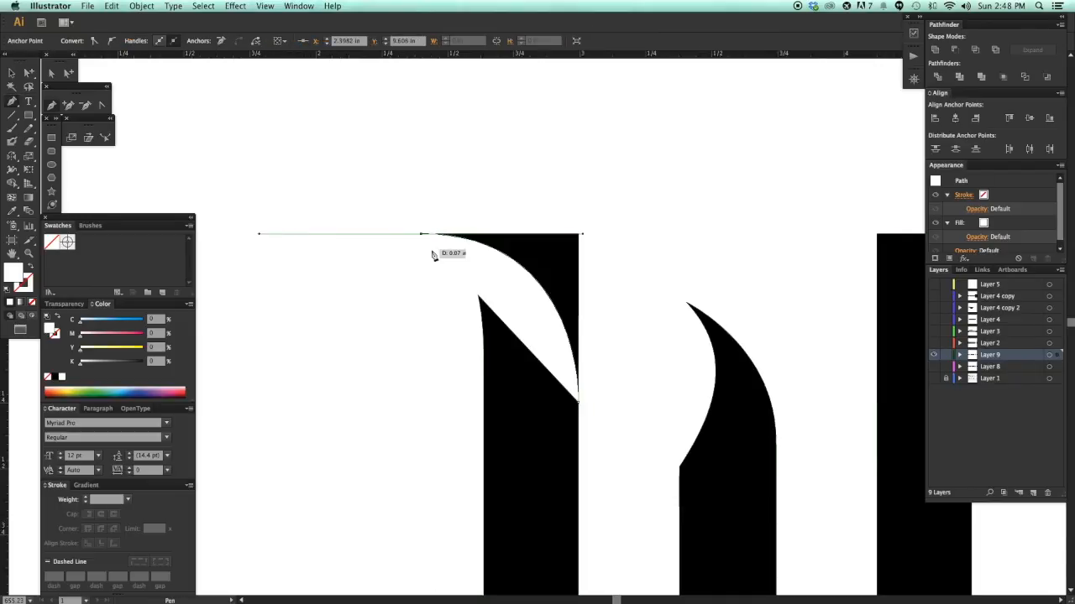
{"action": "left_click", "coordinate": [421, 202]}
{"action": "left_click", "coordinate": [644, 193]}
{"action": "left_click", "coordinate": [579, 408]}
{"action": "scroll", "coordinate": [687, 256], "scroll_direction": "down", "scroll_amount": 3}
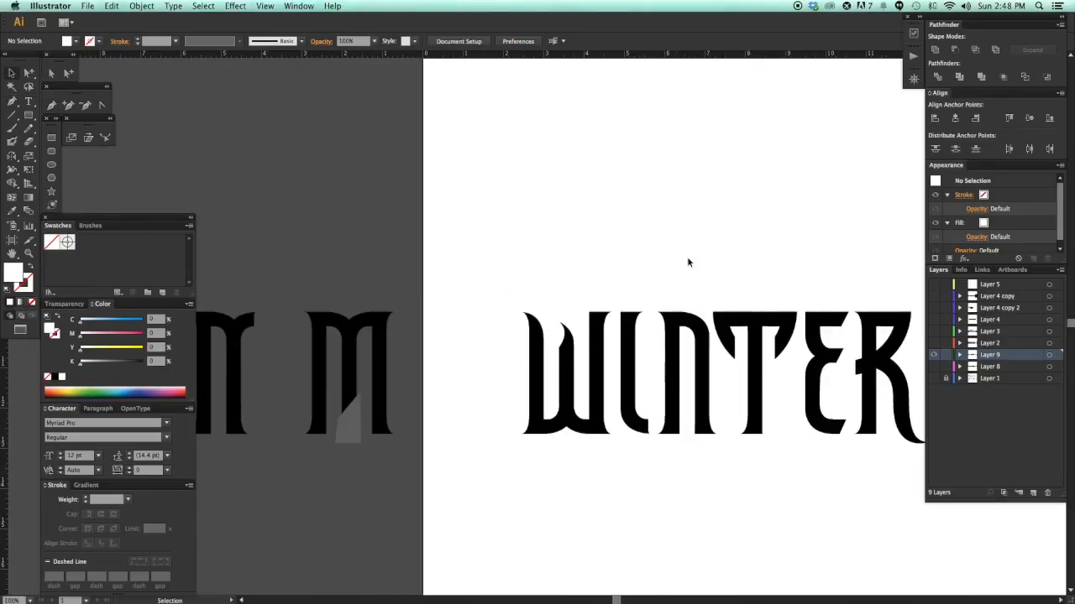
- Place a horizontally mirrored copy of the white cutting shape over the top of the W's right stem
{"action": "key", "text": "a"}
{"action": "scroll", "coordinate": [462, 271], "scroll_direction": "up", "scroll_amount": 5}
{"action": "left_click", "coordinate": [494, 290]}
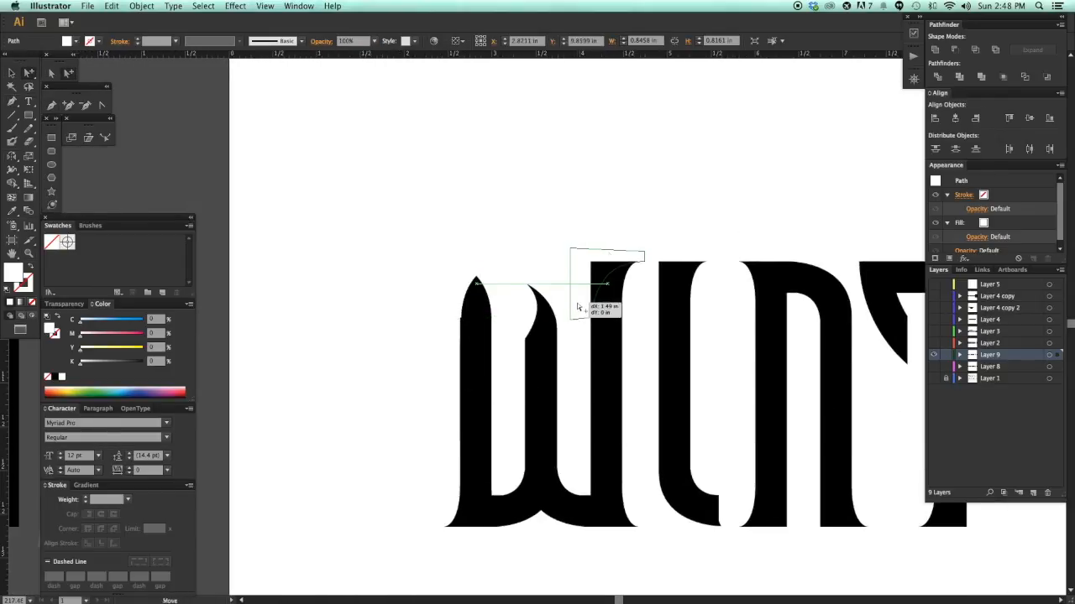
{"action": "left_click_drag", "start_coordinate": [578, 305], "coordinate": [579, 305]}
{"action": "left_click_drag", "start_coordinate": [575, 307], "coordinate": [611, 339]}
{"action": "left_click_drag", "start_coordinate": [411, 193], "coordinate": [382, 193]}
{"action": "left_click", "coordinate": [382, 306]}
{"action": "key", "text": "super+minus"}
{"action": "key", "text": "super+minus"}
{"action": "key", "text": "super+minus"}
{"action": "key", "text": "super+minus"}
{"action": "key", "text": "super+minus"}
{"action": "key", "text": "super+minus"}
{"action": "key", "text": "super+minus"}
{"action": "key", "text": "super+minus"}
{"action": "key", "text": "super+minus"}
{"action": "key", "text": "super+minus"}
- Copy the white cutting shape from the W's right stem to the top of the I to curve its upper end
{"action": "left_click_drag", "start_coordinate": [681, 513], "coordinate": [628, 494]}
{"action": "left_click_drag", "start_coordinate": [357, 224], "coordinate": [681, 509]}
{"action": "left_click_drag", "start_coordinate": [583, 315], "coordinate": [588, 409]}
{"action": "left_click", "coordinate": [489, 270]}
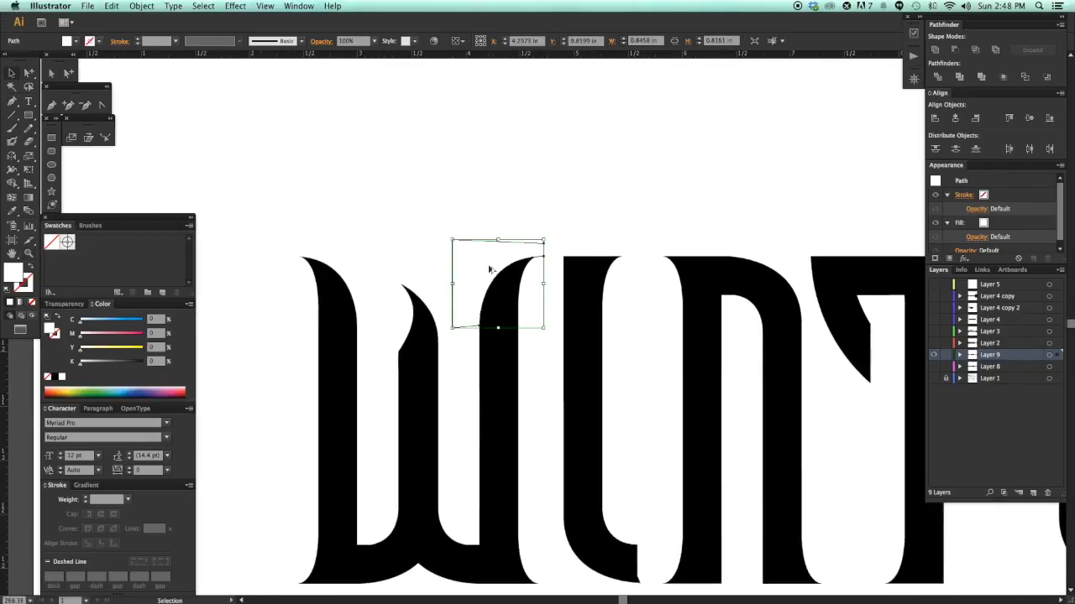
{"action": "left_click_drag", "start_coordinate": [573, 270], "coordinate": [576, 270]}
{"action": "left_click", "coordinate": [623, 156]}
{"action": "left_click_drag", "start_coordinate": [485, 223], "coordinate": [660, 382]}
{"action": "left_click_drag", "start_coordinate": [547, 196], "coordinate": [540, 196]}
{"action": "left_click", "coordinate": [742, 407]}
{"action": "key", "text": "super+minus"}
{"action": "key", "text": "super+minus"}
{"action": "key", "text": "super+minus"}
{"action": "key", "text": "super+minus"}
{"action": "key", "text": "super+minus"}
{"action": "key", "text": "super+minus"}
{"action": "key", "text": "super+minus"}
- Place a flipped copy of the I's white cutting shape over the foot of the N's left leg
{"action": "left_click_drag", "start_coordinate": [717, 486], "coordinate": [662, 462]}
{"action": "left_click_drag", "start_coordinate": [355, 209], "coordinate": [623, 509]}
{"action": "left_click_drag", "start_coordinate": [604, 472], "coordinate": [590, 492]}
{"action": "left_click", "coordinate": [496, 217]}
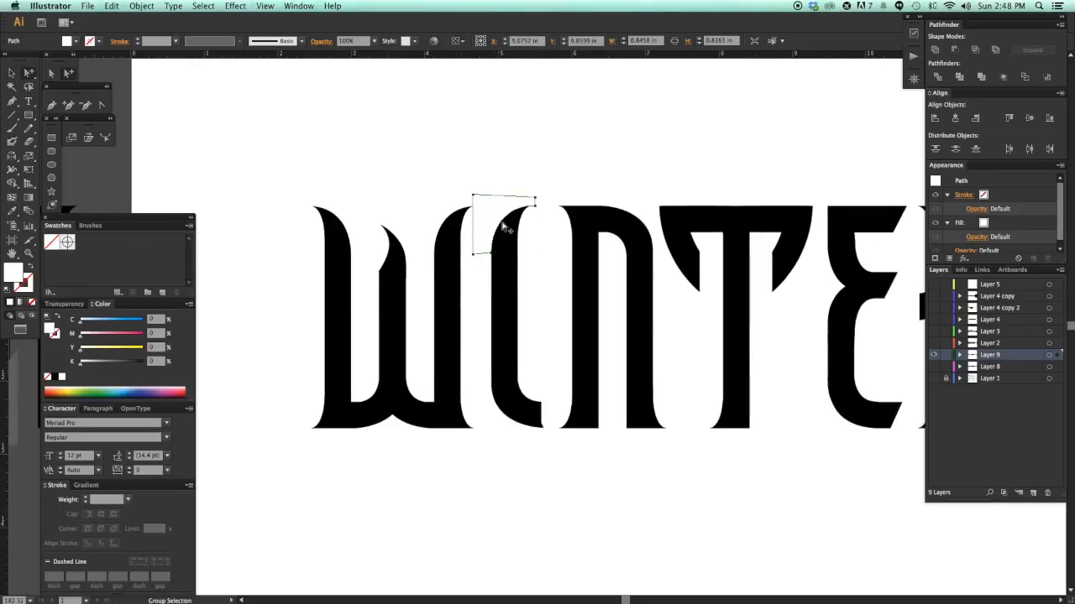
{"action": "key", "text": "r"}
{"action": "left_click_drag", "start_coordinate": [496, 217], "coordinate": [432, 267]}
{"action": "left_click_drag", "start_coordinate": [601, 430], "coordinate": [601, 430]}
{"action": "key", "text": "v"}
{"action": "left_click", "coordinate": [667, 499]}
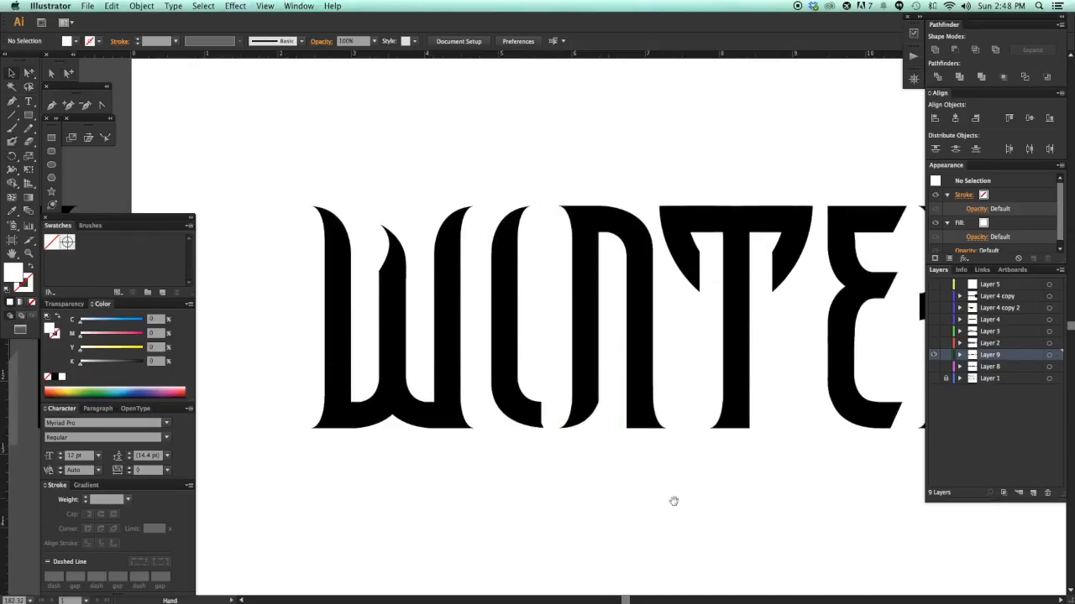
- Examine the N's curved left foot up close and against the neighbouring letters
{"action": "left_click_drag", "start_coordinate": [511, 319], "coordinate": [643, 509]}
{"action": "left_click_drag", "start_coordinate": [521, 273], "coordinate": [704, 572]}
{"action": "left_click_drag", "start_coordinate": [634, 305], "coordinate": [602, 305]}
{"action": "key", "text": "a"}
{"action": "left_click", "coordinate": [519, 558]}
{"action": "key", "text": "super+minus"}
{"action": "key", "text": "super+minus"}
{"action": "key", "text": "super+minus"}
{"action": "key", "text": "super+minus"}
{"action": "left_click_drag", "start_coordinate": [693, 451], "coordinate": [661, 540]}
{"action": "key", "text": "super+minus"}
{"action": "key", "text": "super+minus"}
{"action": "key", "text": "v"}
{"action": "left_click_drag", "start_coordinate": [537, 398], "coordinate": [545, 398]}
{"action": "left_click", "coordinate": [618, 470]}
{"action": "scroll", "coordinate": [620, 472], "scroll_direction": "right", "scroll_amount": 1}
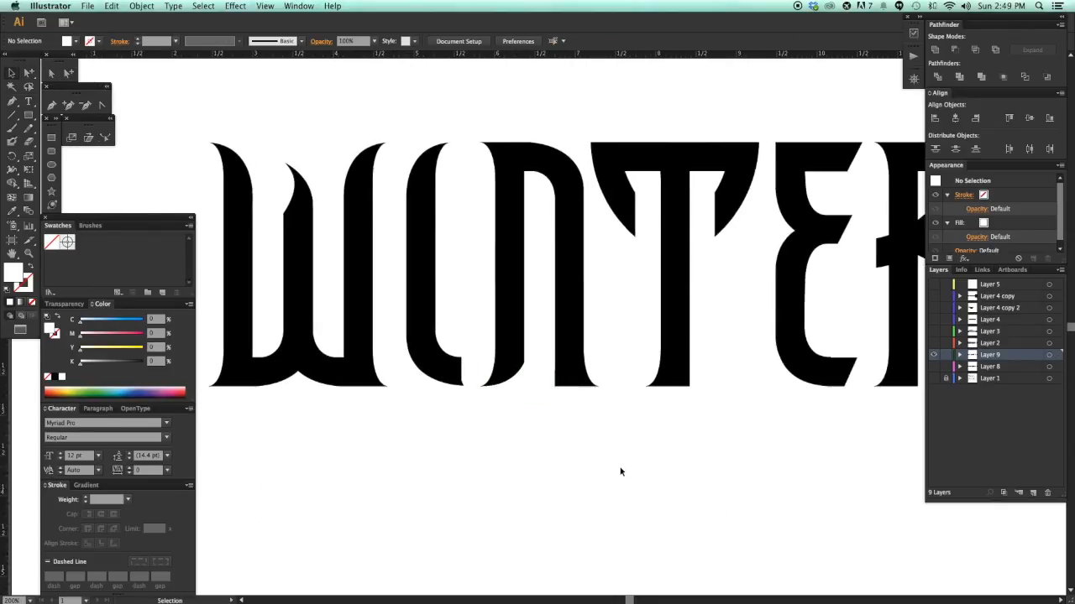
- Draw a small white rectangle along the inner edge of the N's left leg, just above the curved foot
{"action": "left_click_drag", "start_coordinate": [598, 464], "coordinate": [585, 459]}
{"action": "key", "text": "super+space"}
{"action": "left_click_drag", "start_coordinate": [490, 324], "coordinate": [535, 389]}
{"action": "double_click", "coordinate": [370, 274]}
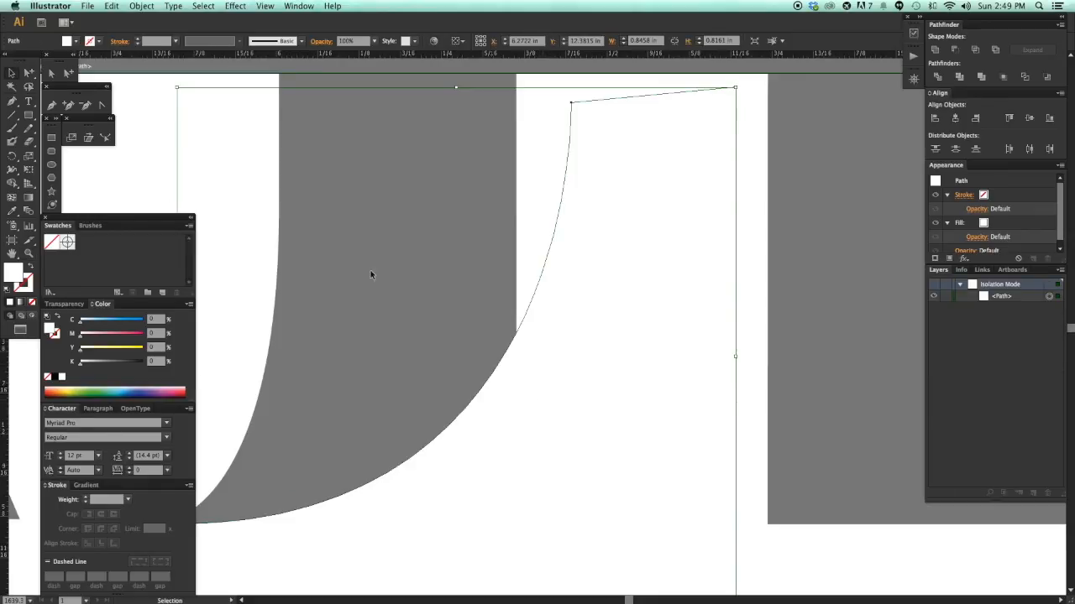
{"action": "left_click", "coordinate": [52, 138]}
{"action": "left_click", "coordinate": [528, 188]}
{"action": "left_click", "coordinate": [511, 327]}
{"action": "key", "text": "Escape"}
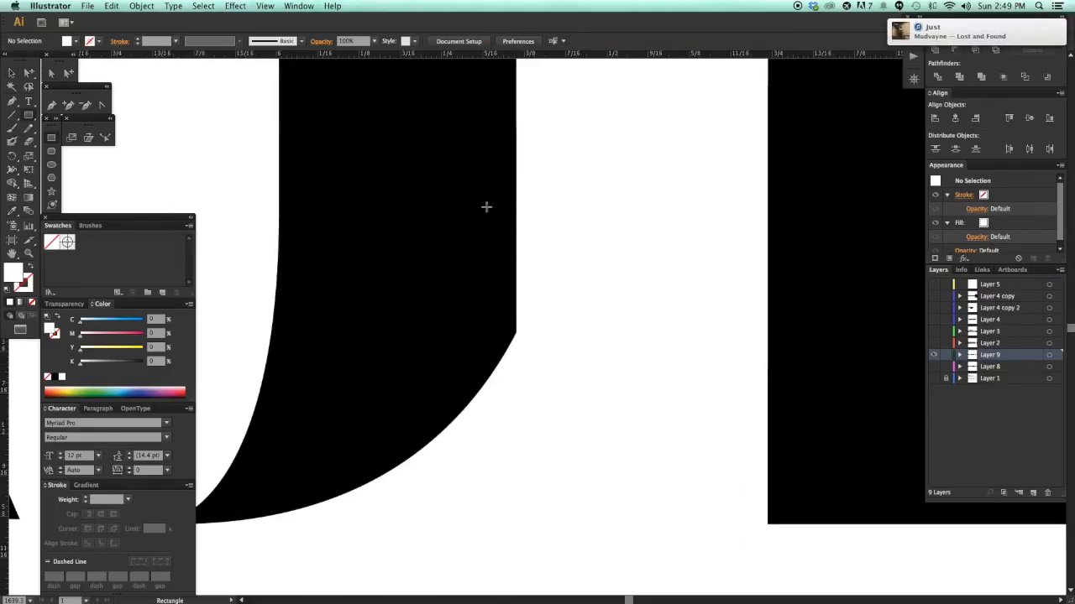
{"action": "left_click_drag", "start_coordinate": [517, 200], "coordinate": [600, 358]}
{"action": "key", "text": "a"}
{"action": "left_click", "coordinate": [554, 104]}
- Group the small white rectangle with the white cutting shape at the N's left foot
{"action": "key", "text": "super+minus"}
{"action": "key", "text": "super+minus"}
{"action": "key", "text": "super+minus"}
{"action": "key", "text": "super+minus"}
{"action": "key", "text": "super+minus"}
{"action": "key", "text": "super+minus"}
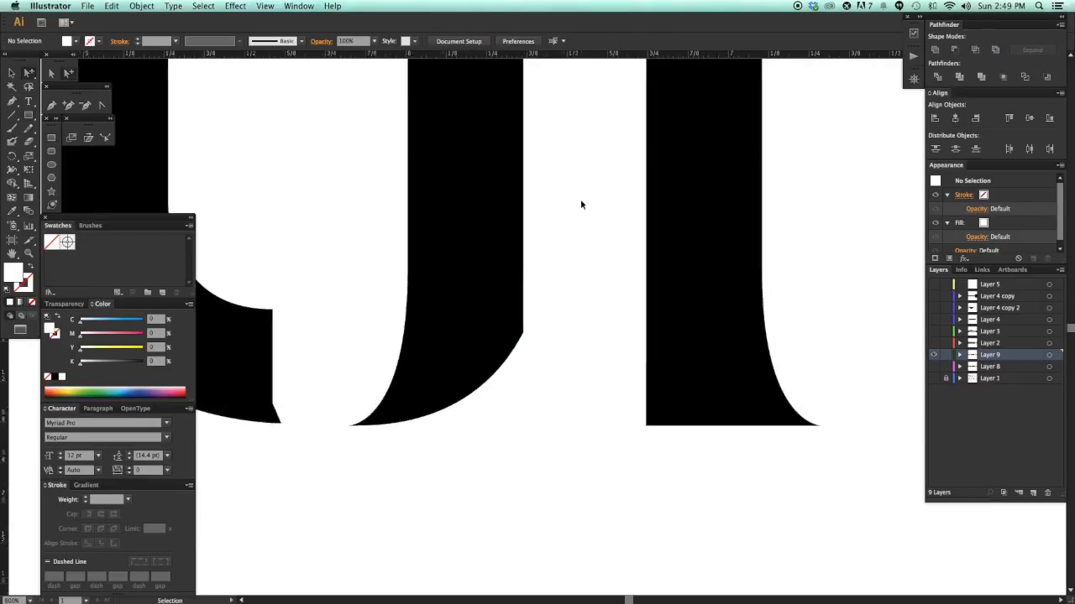
{"action": "key", "text": "space"}
{"action": "left_click_drag", "start_coordinate": [630, 436], "coordinate": [623, 437]}
{"action": "left_click", "coordinate": [538, 294]}
{"action": "left_click", "coordinate": [535, 317], "text": "shift"}
{"action": "key", "text": "super+g"}
- Try to curve the lower end of the I with a copy of the white cutting shape
{"action": "left_click", "coordinate": [582, 393]}
{"action": "left_click_drag", "start_coordinate": [582, 393], "coordinate": [501, 372]}
{"action": "key", "text": "v"}
{"action": "left_click", "coordinate": [538, 357]}
{"action": "scroll", "coordinate": [537, 426], "scroll_direction": "left", "scroll_amount": 3}
{"action": "left_click", "coordinate": [572, 440]}
{"action": "key", "text": "super+minus"}
{"action": "key", "text": "super+minus"}
{"action": "left_click_drag", "start_coordinate": [408, 283], "coordinate": [565, 422]}
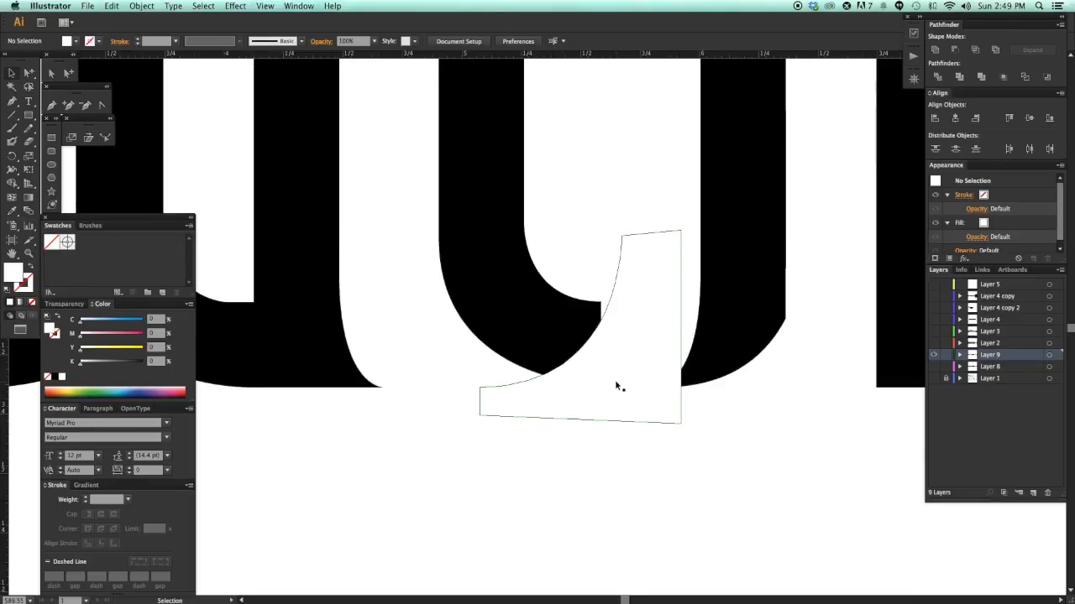
- Place a horizontally mirrored copy of the grouped white shapes over the foot of the N's right leg
{"action": "left_click", "coordinate": [615, 387]}
{"action": "left_click_drag", "start_coordinate": [615, 387], "coordinate": [924, 411]}
{"action": "key", "text": "space"}
{"action": "left_click_drag", "start_coordinate": [857, 455], "coordinate": [589, 455]}
{"action": "left_click", "coordinate": [700, 465]}
{"action": "left_click_drag", "start_coordinate": [700, 466], "coordinate": [683, 465]}
{"action": "key", "text": "super+minus"}
{"action": "key", "text": "super+minus"}
{"action": "key", "text": "super+minus"}
{"action": "key", "text": "super+minus"}
{"action": "key", "text": "super+minus"}
{"action": "left_click_drag", "start_coordinate": [679, 397], "coordinate": [651, 398]}
{"action": "left_click_drag", "start_coordinate": [379, 213], "coordinate": [641, 463]}
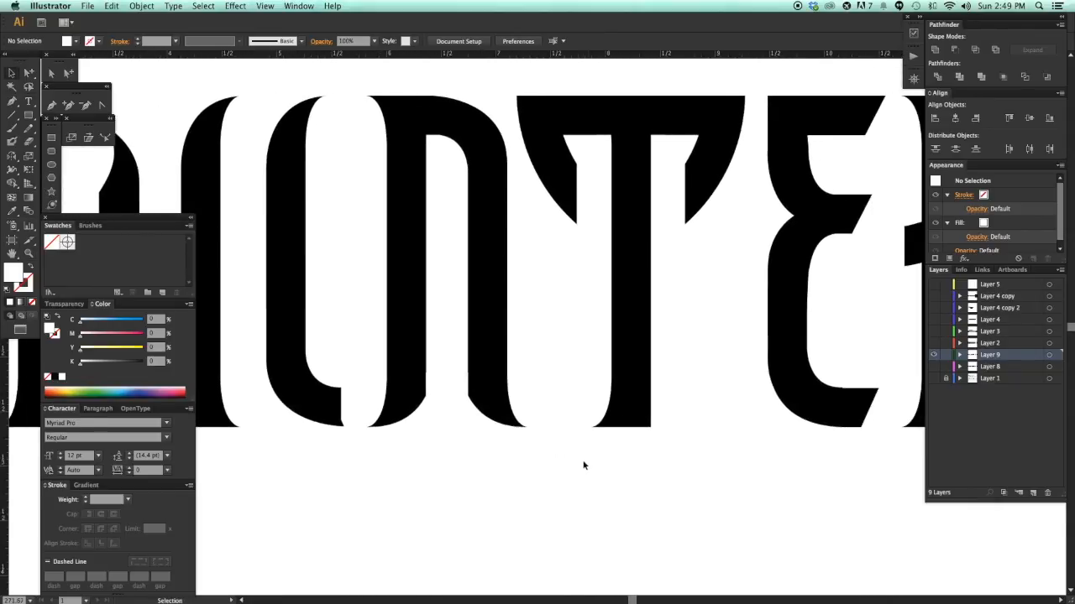
- Copy the grouped white shapes from the N's left foot to the T's base and align them with the stem's right edge in Outline view
{"action": "left_click_drag", "start_coordinate": [443, 411], "coordinate": [670, 436]}
{"action": "key", "text": "super+shift+a"}
{"action": "left_click_drag", "start_coordinate": [699, 428], "coordinate": [651, 345]}
{"action": "key", "text": "super+y"}
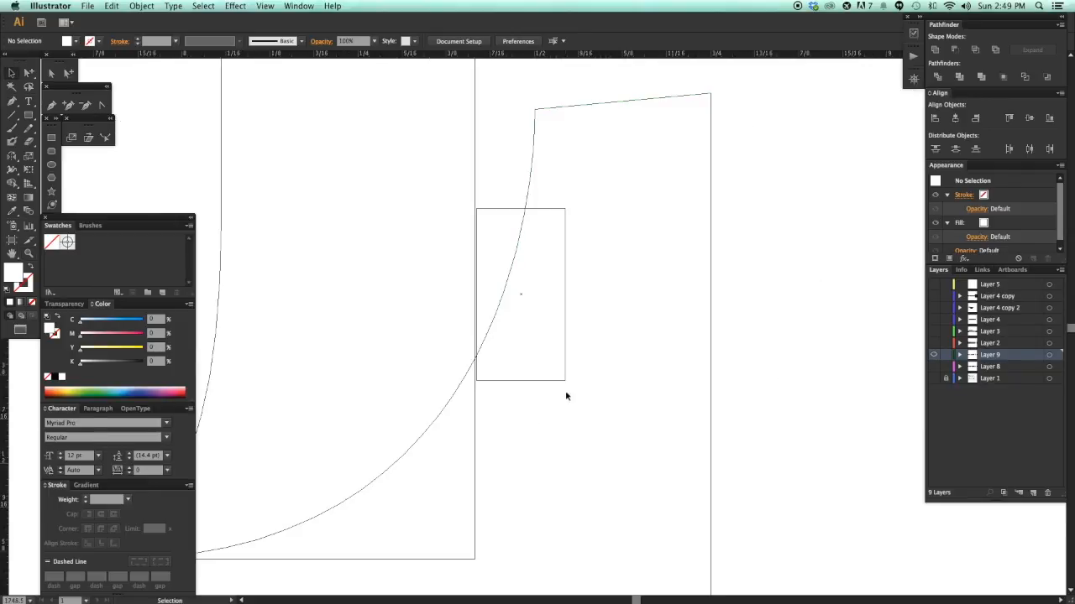
{"action": "left_click", "coordinate": [562, 382]}
{"action": "scroll", "coordinate": [537, 185], "scroll_direction": "left", "scroll_amount": 3}
{"action": "key", "text": "super+shift+a"}
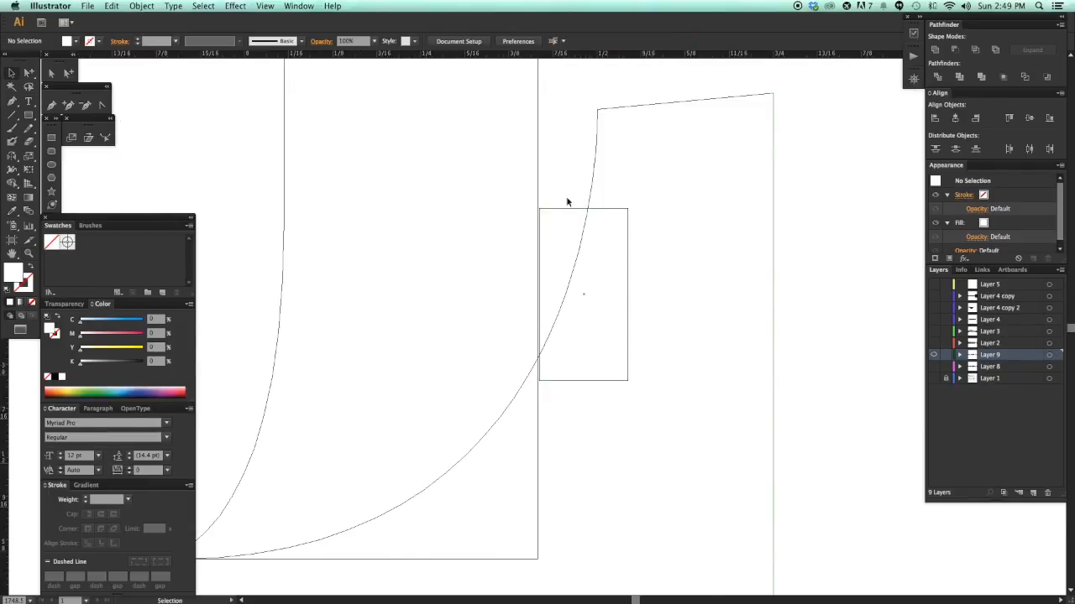
{"action": "left_click_drag", "start_coordinate": [588, 211], "coordinate": [587, 212]}
- Deselect everything, return to Preview display and examine the whole WINTER word
{"action": "key", "text": "super+minus"}
{"action": "key", "text": "super+minus"}
{"action": "key", "text": "super+minus"}
{"action": "key", "text": "super+minus"}
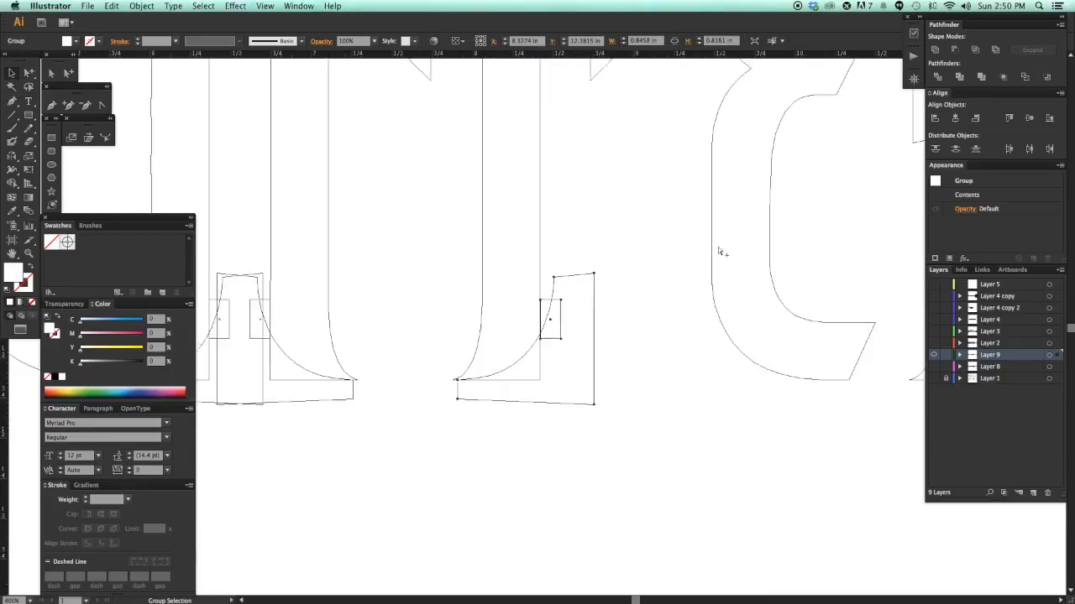
{"action": "key", "text": "super+shift+a"}
{"action": "key", "text": "super+y"}
{"action": "left_click_drag", "start_coordinate": [608, 400], "coordinate": [599, 403]}
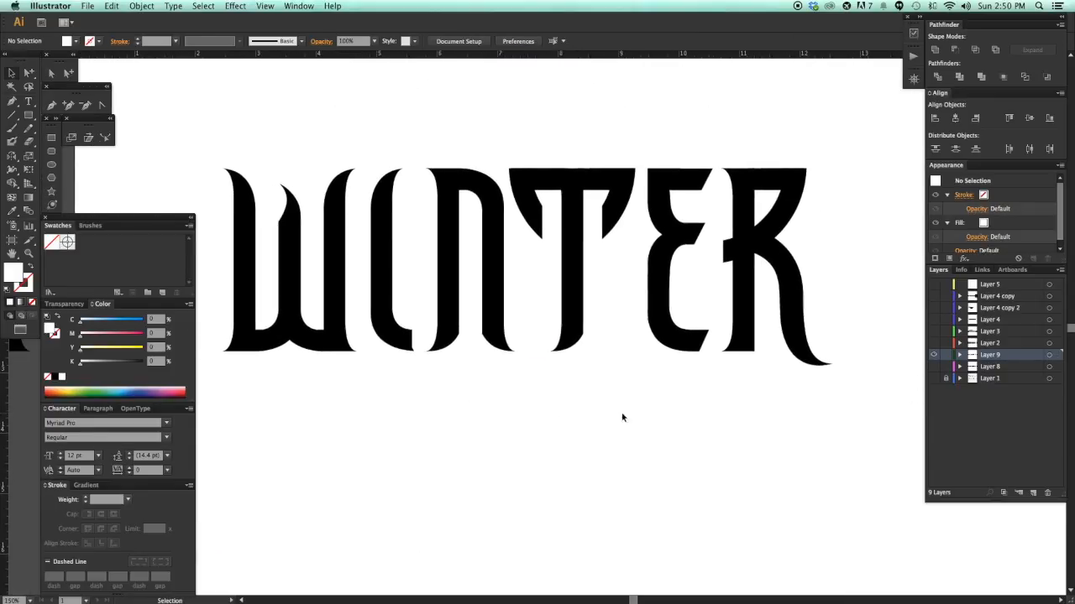
{"action": "left_click_drag", "start_coordinate": [585, 360], "coordinate": [580, 374]}
{"action": "left_click_drag", "start_coordinate": [685, 456], "coordinate": [666, 454]}
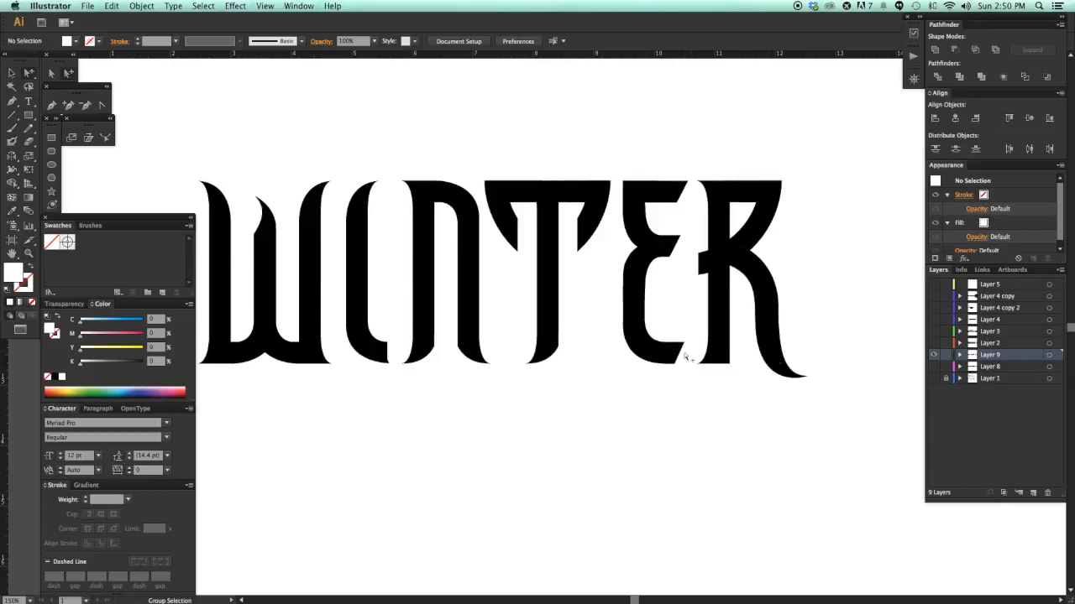
- Place a copy of the letter E over the I, between the W and the N
{"action": "left_click_drag", "start_coordinate": [667, 356], "coordinate": [392, 357]}
{"action": "left_click_drag", "start_coordinate": [418, 411], "coordinate": [432, 412]}
{"action": "left_click", "coordinate": [383, 348]}
{"action": "key", "text": "super+shift+a"}
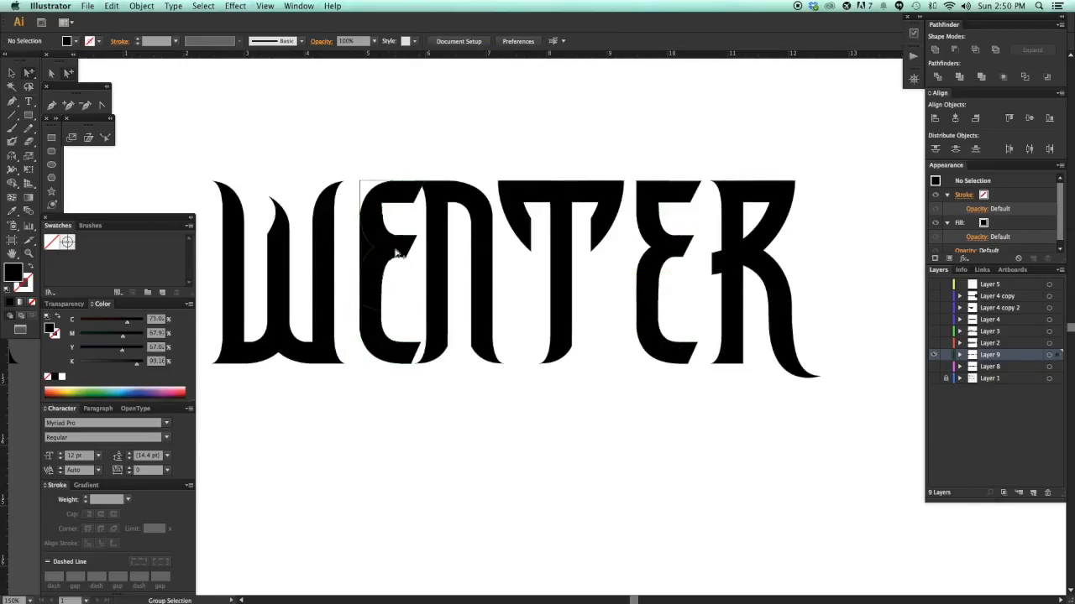
- Delete the upper curve and arms of the E copy over the I, keeping the curved foot aligned with the I's stem
{"action": "left_click", "coordinate": [396, 252]}
{"action": "key", "text": "Delete"}
{"action": "left_click_drag", "start_coordinate": [492, 457], "coordinate": [536, 458]}
{"action": "left_click_drag", "start_coordinate": [353, 253], "coordinate": [537, 397]}
{"action": "left_click_drag", "start_coordinate": [564, 432], "coordinate": [455, 445]}
{"action": "left_click_drag", "start_coordinate": [520, 382], "coordinate": [571, 425]}
{"action": "left_click_drag", "start_coordinate": [415, 233], "coordinate": [408, 222]}
{"action": "left_click", "coordinate": [600, 354]}
- Try to shift and delete the triangular tip at the end of the I's curved foot
{"action": "key", "text": "super+minus"}
{"action": "key", "text": "super+minus"}
{"action": "key", "text": "super+minus"}
{"action": "key", "text": "super+minus"}
{"action": "key", "text": "super+minus"}
{"action": "key", "text": "super+minus"}
{"action": "key", "text": "super+minus"}
{"action": "left_click_drag", "start_coordinate": [579, 375], "coordinate": [629, 404]}
{"action": "left_click", "coordinate": [460, 362]}
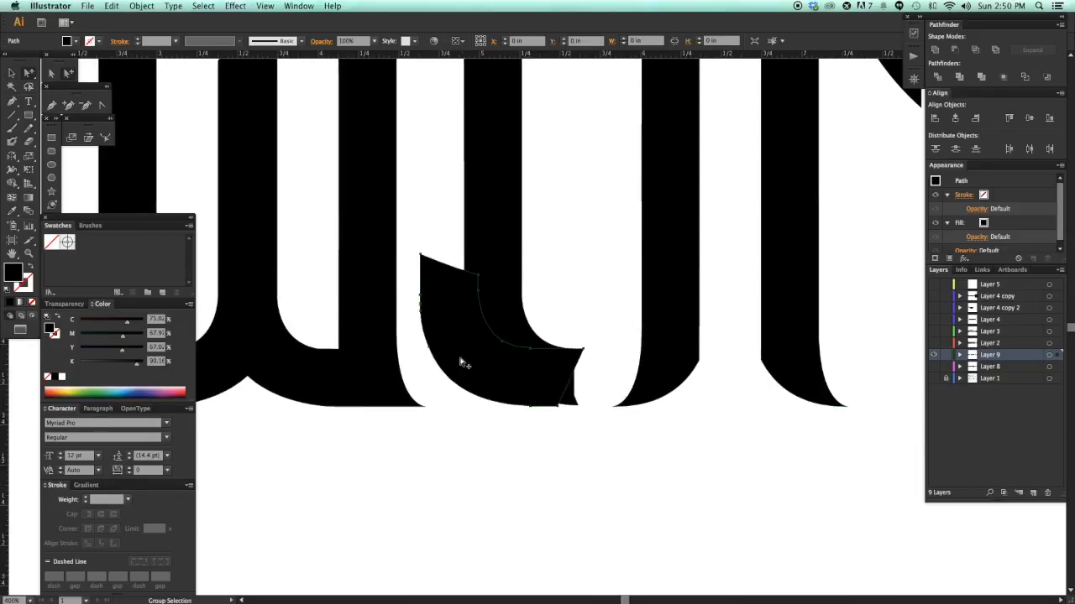
{"action": "left_click_drag", "start_coordinate": [548, 418], "coordinate": [548, 417]}
{"action": "scroll", "coordinate": [562, 420], "scroll_direction": "right", "scroll_amount": 1}
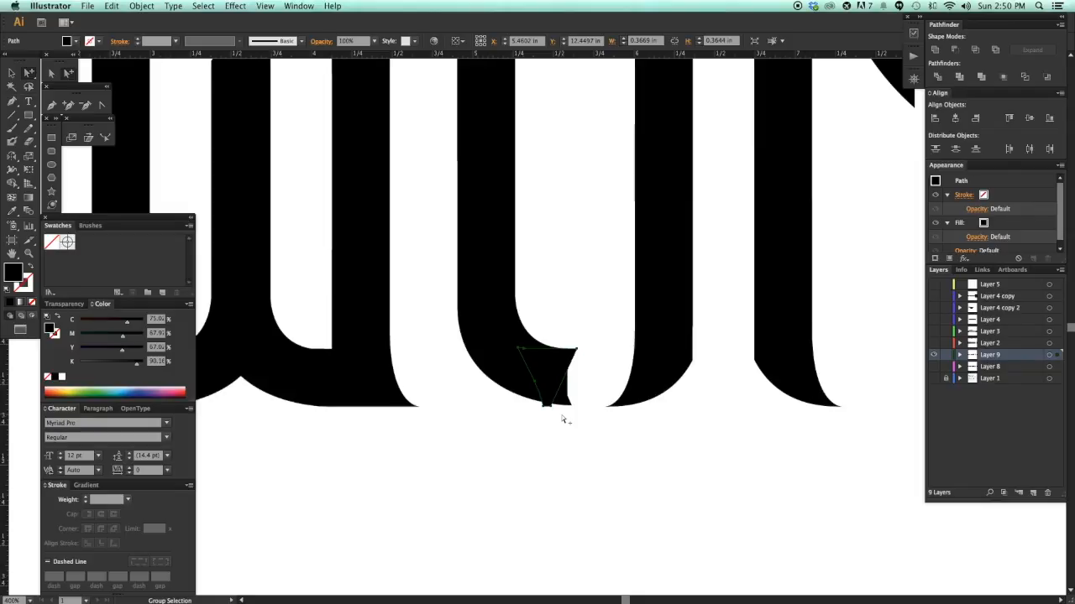
{"action": "left_click", "coordinate": [566, 432]}
{"action": "left_click", "coordinate": [548, 408]}
{"action": "key", "text": "Delete"}
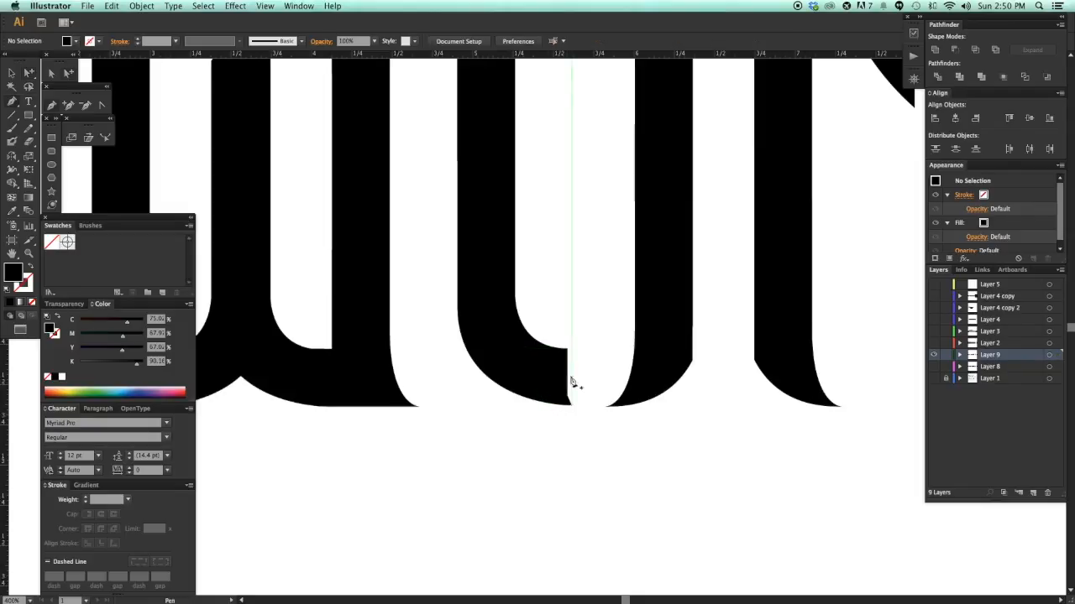
{"action": "key", "text": "super+z"}
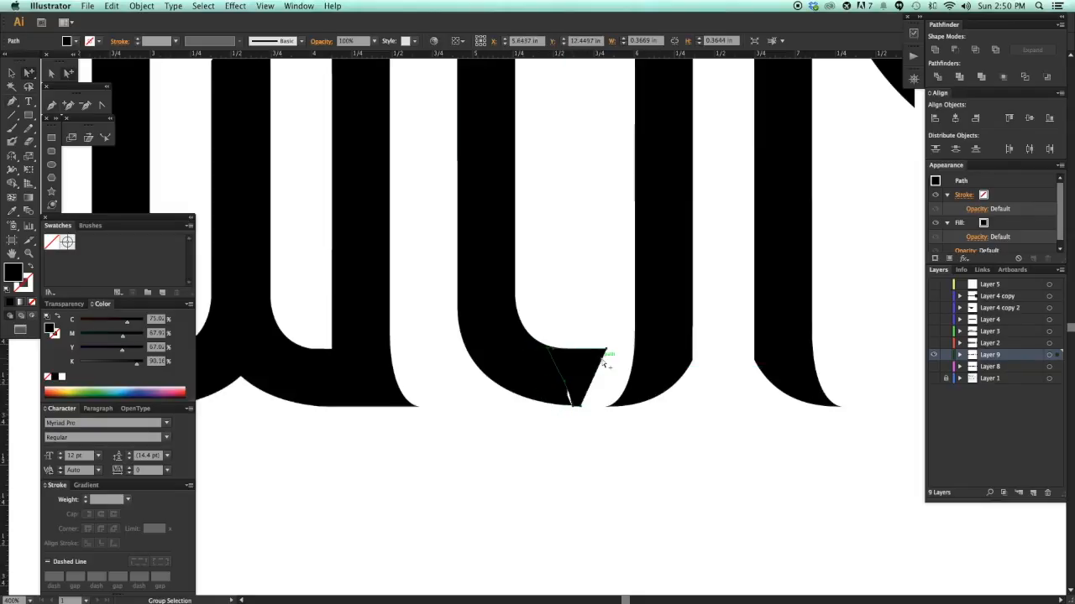
{"action": "left_click", "coordinate": [607, 350]}
{"action": "key", "text": "super+z"}
- Draw a four-sided Pen shape with a slanted left edge at the end of the I's foot and delete the triangular tip
{"action": "left_click", "coordinate": [591, 405], "text": "super"}
{"action": "left_click", "coordinate": [606, 350]}
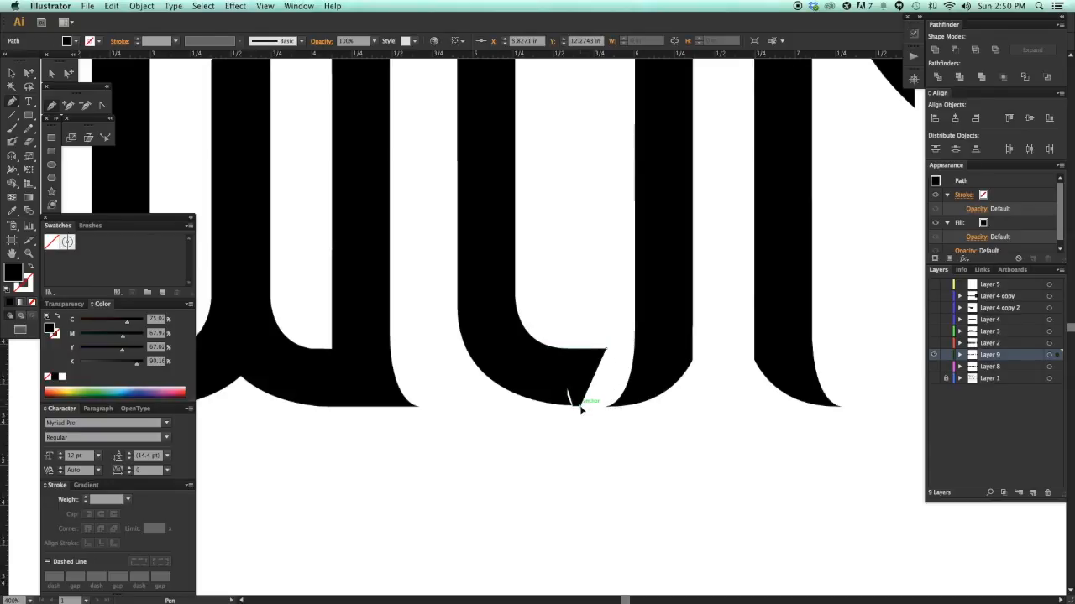
{"action": "left_click", "coordinate": [580, 407]}
{"action": "left_click", "coordinate": [632, 406]}
{"action": "left_click", "coordinate": [598, 356], "text": "super"}
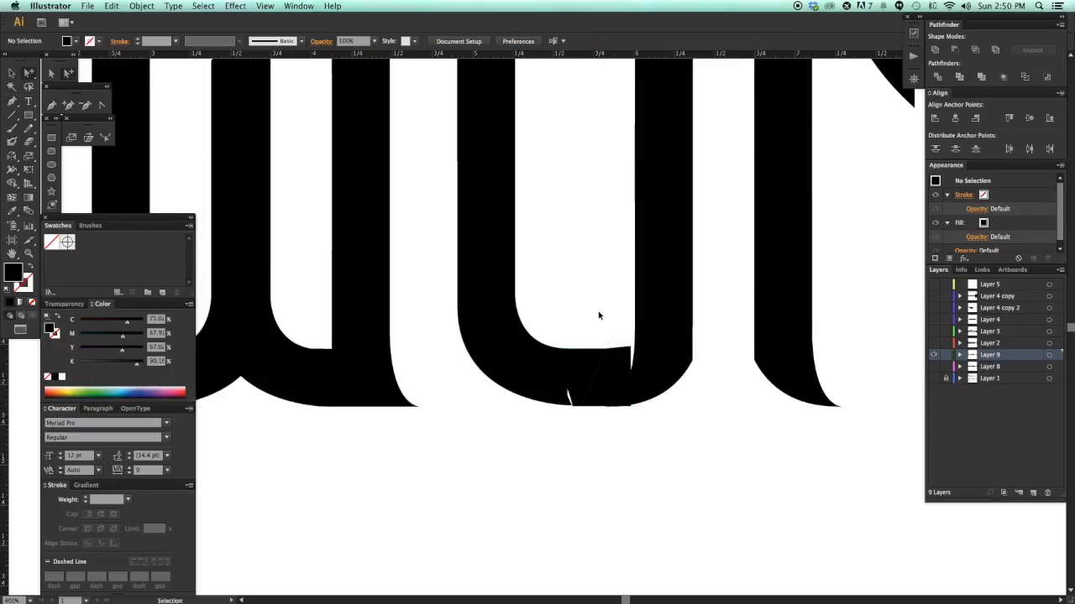
{"action": "left_click", "coordinate": [597, 359]}
{"action": "key", "text": "Delete"}
- Move the four-sided shape over the end of the I's foot and fill it with white to give a slanted cut
{"action": "left_click_drag", "start_coordinate": [617, 377], "coordinate": [578, 377]}
{"action": "key", "text": "i"}
{"action": "left_click", "coordinate": [608, 412]}
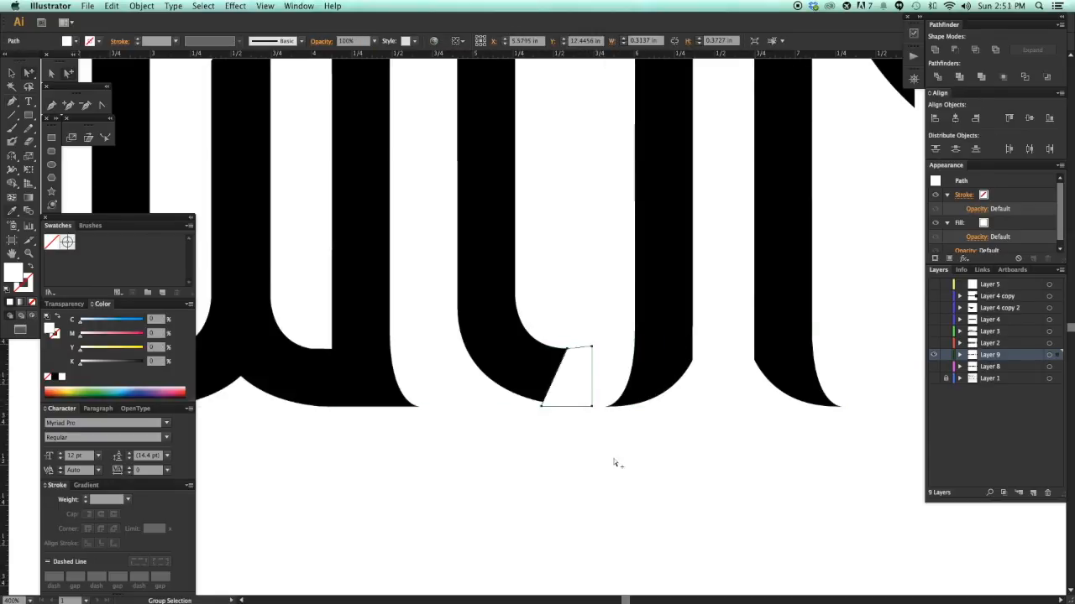
{"action": "key", "text": "v"}
{"action": "left_click", "coordinate": [626, 454]}
{"action": "key", "text": "super+minus"}
{"action": "key", "text": "super+minus"}
{"action": "key", "text": "super+minus"}
{"action": "key", "text": "super+minus"}
{"action": "scroll", "coordinate": [655, 448], "scroll_direction": "right", "scroll_amount": 3}
{"action": "left_click_drag", "start_coordinate": [425, 178], "coordinate": [621, 447]}
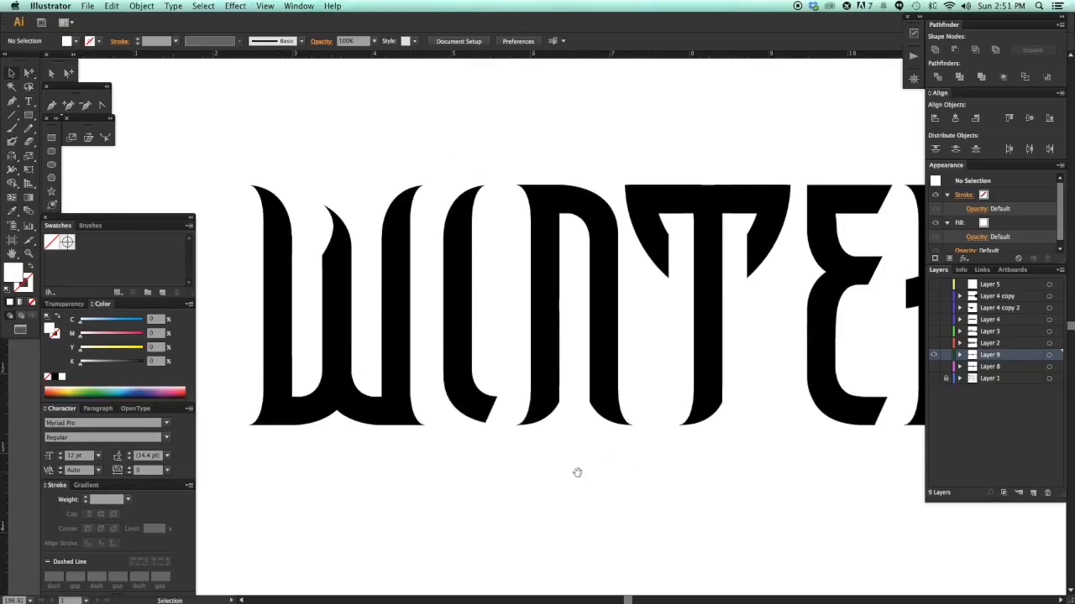
{"action": "left_click_drag", "start_coordinate": [557, 475], "coordinate": [621, 473]}
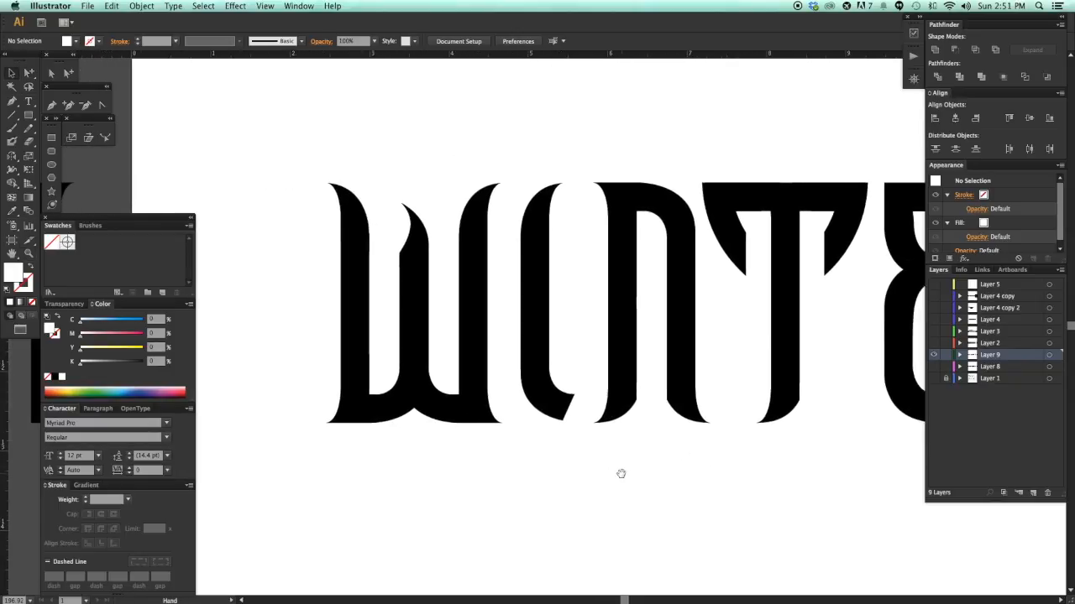
- Combine the stem and curved foot of the I into a single shape
{"action": "scroll", "coordinate": [586, 473], "scroll_direction": "left", "scroll_amount": 3}
{"action": "left_click_drag", "start_coordinate": [547, 198], "coordinate": [552, 171]}
{"action": "left_click", "coordinate": [708, 326], "text": "shift"}
{"action": "left_click", "coordinate": [958, 52]}
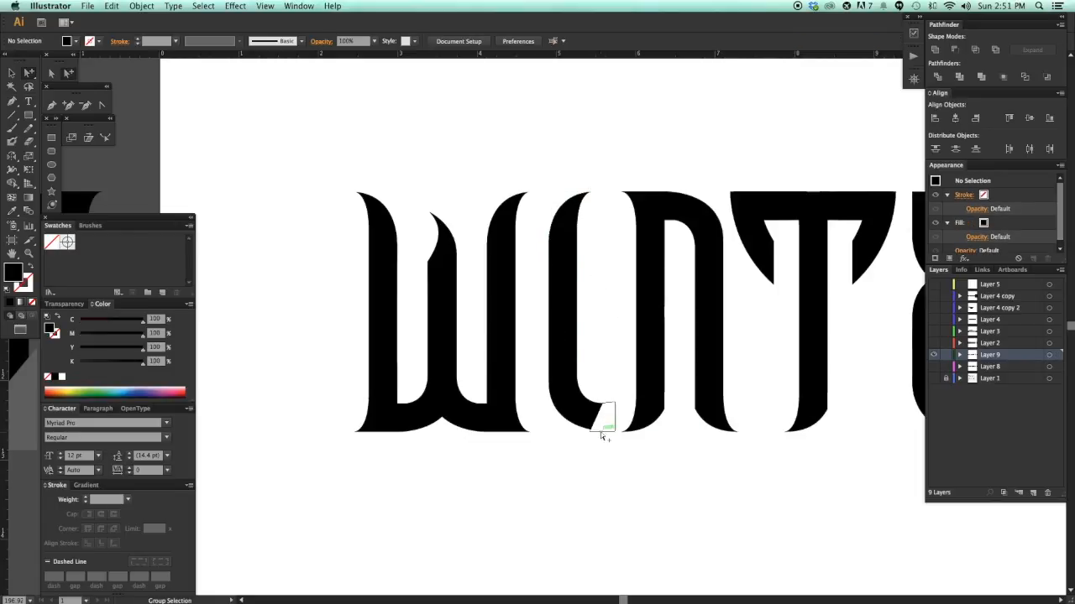
{"action": "scroll", "coordinate": [593, 450], "scroll_direction": "left", "scroll_amount": 1}
- Rotate a copy of the I by 180 degrees and place its stem over the original I's stem
{"action": "key", "text": "r"}
{"action": "left_click_drag", "start_coordinate": [623, 410], "coordinate": [511, 336]}
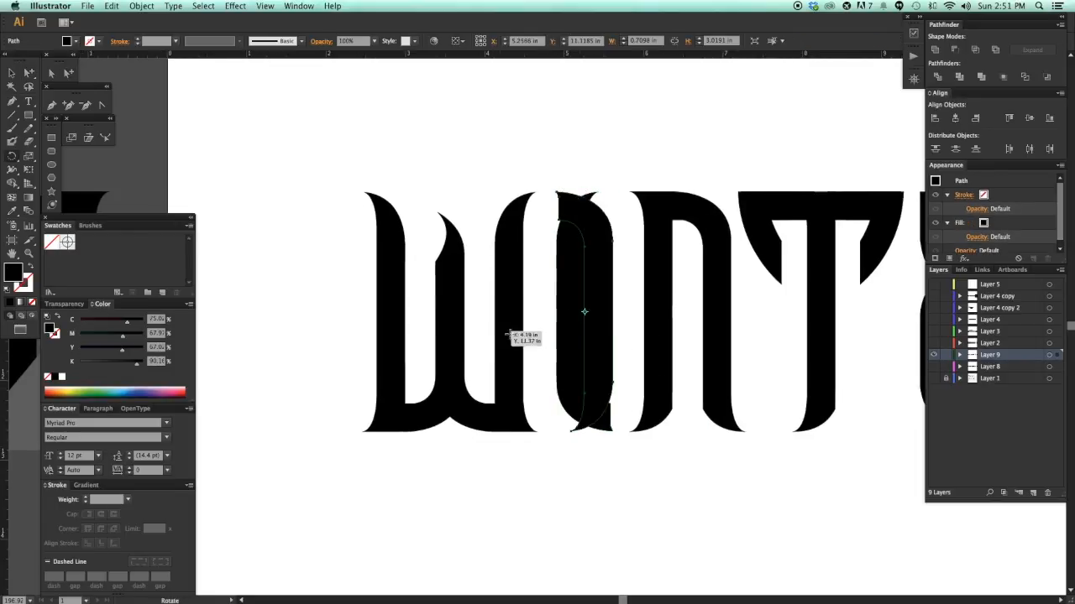
{"action": "left_click_drag", "start_coordinate": [577, 328], "coordinate": [581, 330]}
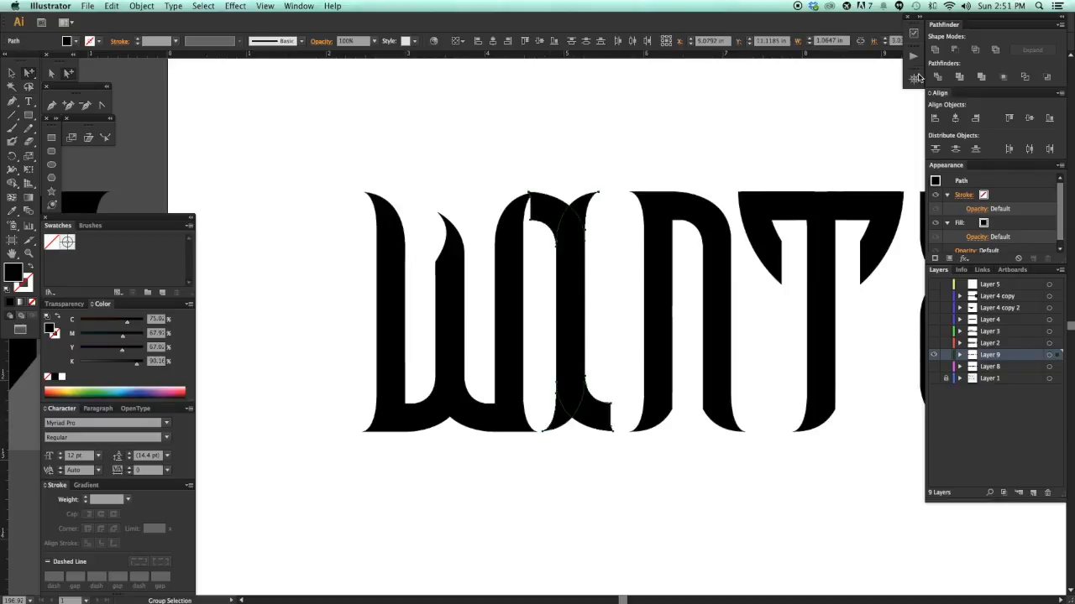
- Try to divide the two overlapping I shapes and delete one of the resulting pieces
{"action": "left_click", "coordinate": [937, 77]}
{"action": "left_click", "coordinate": [582, 340]}
{"action": "key", "text": "Delete"}
{"action": "key", "text": "super+z"}
{"action": "key", "text": "super+z"}
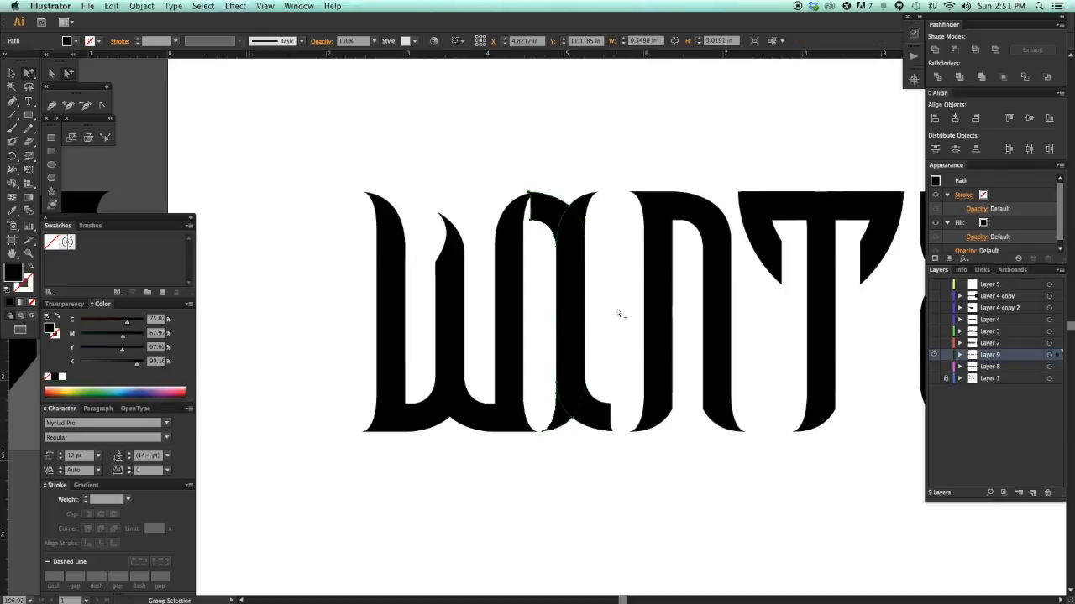
- Align the rotated I copy precisely with the edges of the original I's stem
{"action": "left_click", "coordinate": [593, 464], "text": "super"}
{"action": "left_click_drag", "start_coordinate": [539, 360], "coordinate": [600, 438]}
{"action": "left_click", "coordinate": [477, 447], "text": "alt"}
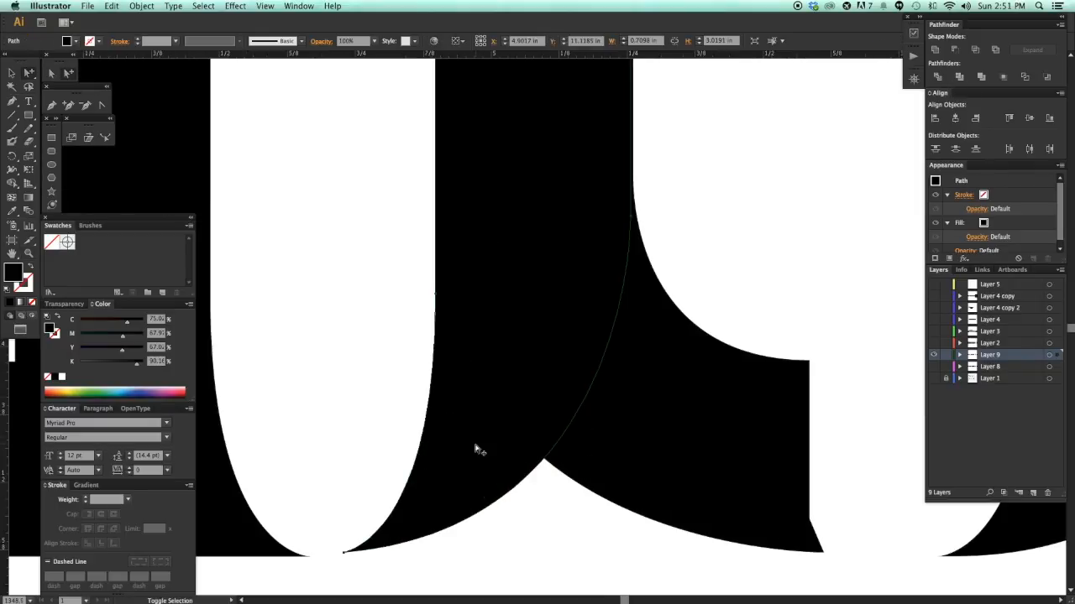
{"action": "left_click_drag", "start_coordinate": [476, 447], "coordinate": [480, 446]}
{"action": "left_click", "coordinate": [739, 221]}
- Divide the two overlapping I shapes with Pathfinder and delete the surplus curve beside the upper stem
{"action": "key", "text": "super+minus"}
{"action": "key", "text": "super+minus"}
{"action": "key", "text": "super+minus"}
{"action": "key", "text": "super+minus"}
{"action": "key", "text": "super+minus"}
{"action": "key", "text": "super+minus"}
{"action": "left_click_drag", "start_coordinate": [593, 195], "coordinate": [615, 260]}
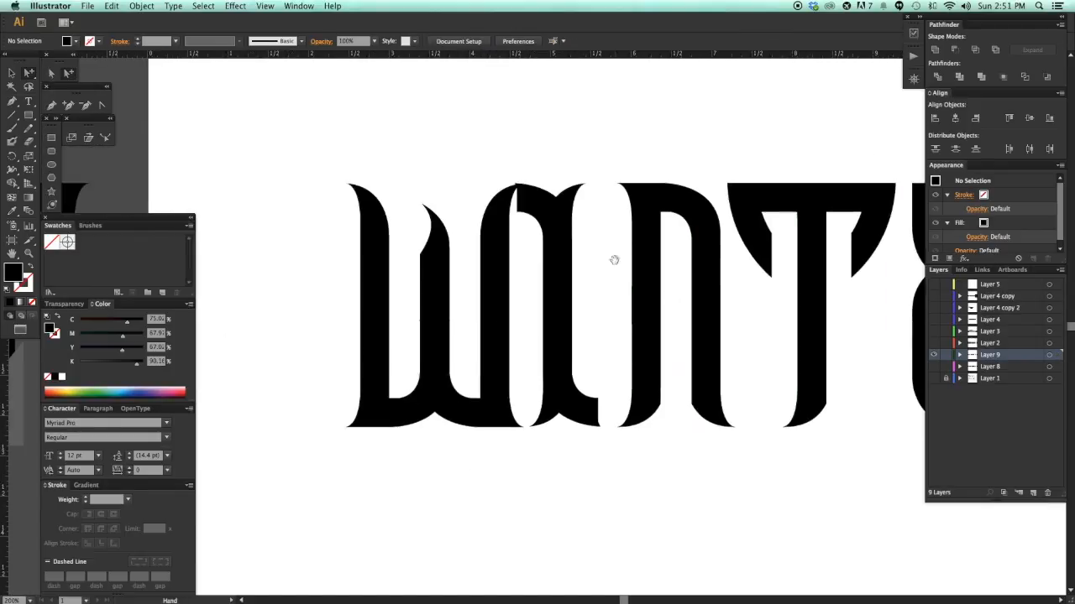
{"action": "left_click_drag", "start_coordinate": [552, 220], "coordinate": [552, 220]}
{"action": "left_click", "coordinate": [935, 77]}
{"action": "left_click", "coordinate": [600, 164]}
{"action": "left_click", "coordinate": [535, 196]}
{"action": "key", "text": "Delete"}
- Delete the remaining surplus pieces around the I, leaving a top pointing right and a foot pointing left
{"action": "right_click", "coordinate": [546, 219]}
{"action": "left_click", "coordinate": [596, 403]}
{"action": "left_click_drag", "start_coordinate": [589, 424], "coordinate": [592, 427]}
{"action": "left_click_drag", "start_coordinate": [592, 429], "coordinate": [550, 220]}
{"action": "left_click_drag", "start_coordinate": [566, 255], "coordinate": [572, 255]}
{"action": "left_click", "coordinate": [583, 434]}
{"action": "scroll", "coordinate": [638, 449], "scroll_direction": "right", "scroll_amount": 1}
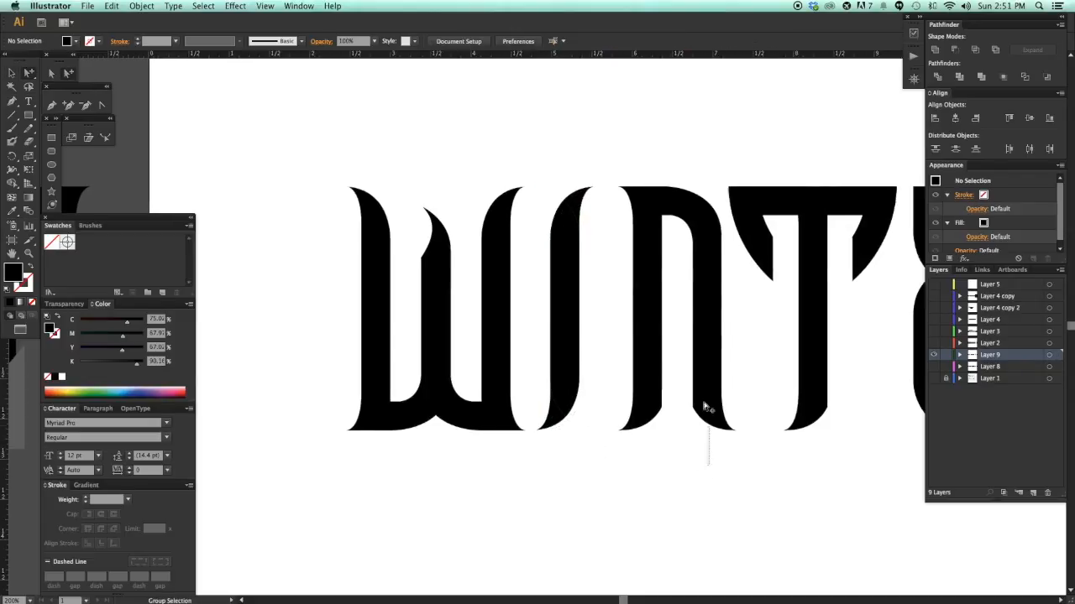
- Move the whole N left, closer to the I
{"action": "left_click_drag", "start_coordinate": [714, 464], "coordinate": [616, 173]}
{"action": "left_click_drag", "start_coordinate": [698, 230], "coordinate": [691, 232]}
{"action": "left_click", "coordinate": [693, 127]}
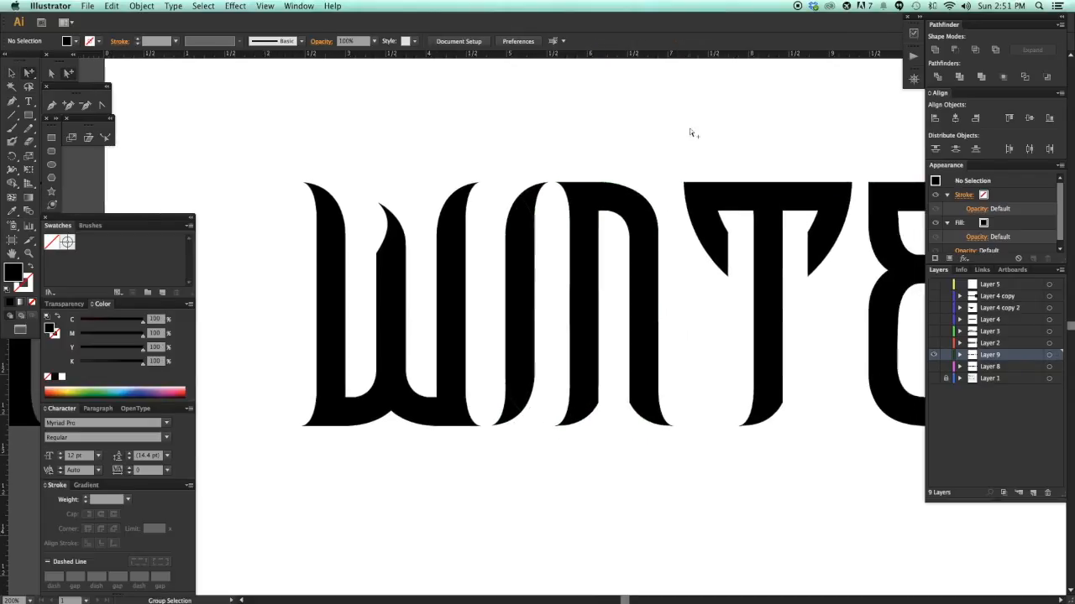
- Select the whole T with the white shapes at its foot and move it left, closer to the N
{"action": "key", "text": "super+minus"}
{"action": "key", "text": "super+minus"}
{"action": "key", "text": "super+minus"}
{"action": "left_click_drag", "start_coordinate": [423, 241], "coordinate": [656, 449]}
{"action": "left_click_drag", "start_coordinate": [705, 424], "coordinate": [588, 167]}
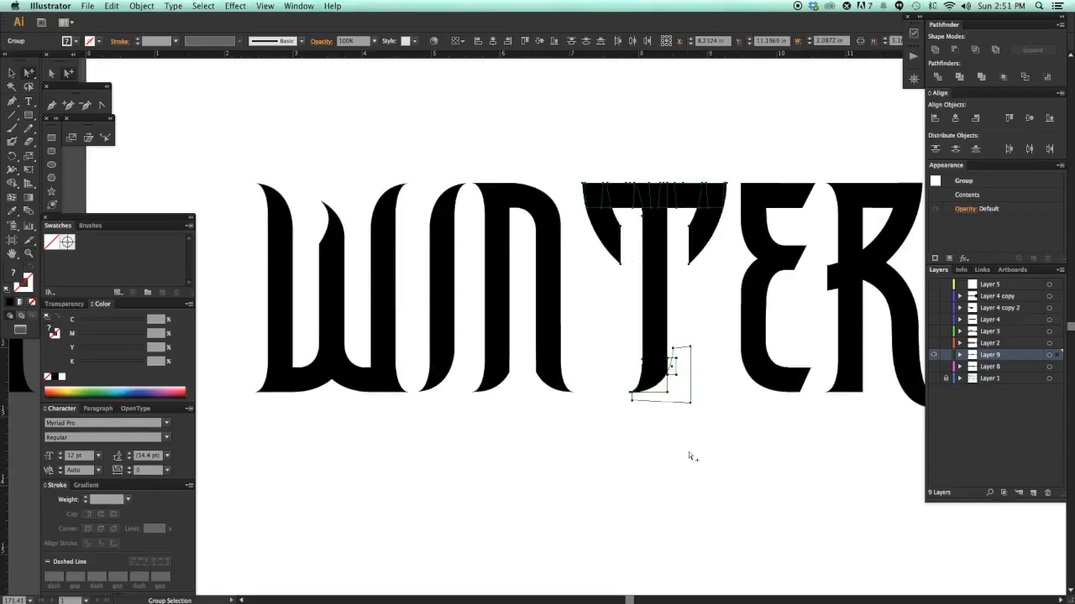
{"action": "left_click", "coordinate": [682, 426]}
{"action": "scroll", "coordinate": [703, 459], "scroll_direction": "right", "scroll_amount": 1}
{"action": "scroll", "coordinate": [704, 459], "scroll_direction": "right", "scroll_amount": 1}
{"action": "left_click_drag", "start_coordinate": [678, 433], "coordinate": [579, 126]}
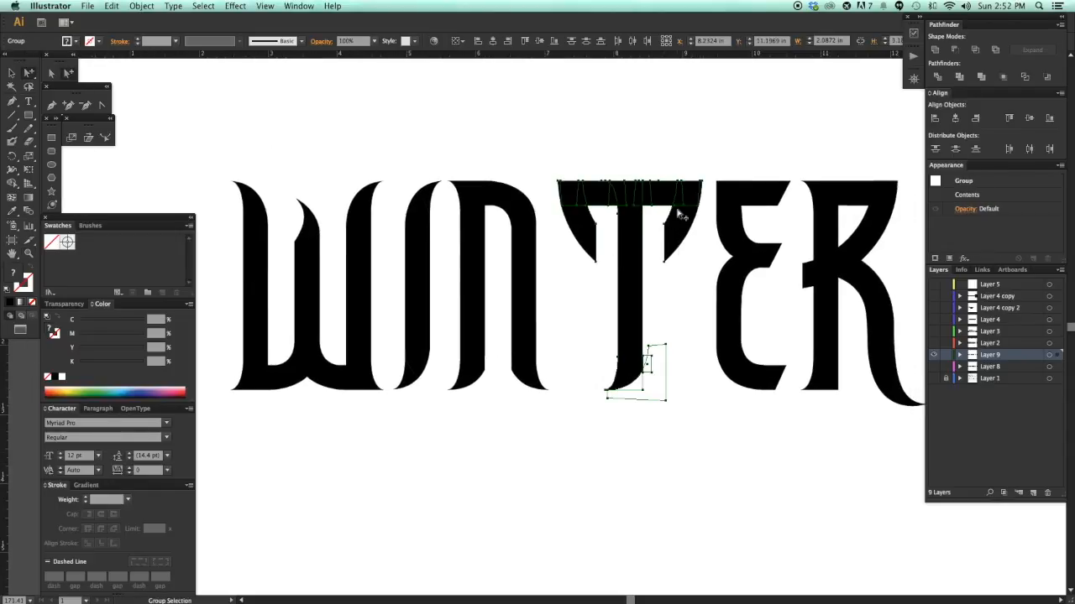
{"action": "left_click_drag", "start_coordinate": [677, 211], "coordinate": [659, 210]}
{"action": "left_click", "coordinate": [687, 377]}
- Move the E and the R left to tighten their spacing after the T
{"action": "scroll", "coordinate": [730, 418], "scroll_direction": "right", "scroll_amount": 2}
{"action": "left_click_drag", "start_coordinate": [724, 189], "coordinate": [700, 188]}
{"action": "left_click", "coordinate": [694, 464]}
{"action": "scroll", "coordinate": [696, 464], "scroll_direction": "right", "scroll_amount": 3}
{"action": "left_click_drag", "start_coordinate": [740, 440], "coordinate": [606, 141]}
{"action": "left_click_drag", "start_coordinate": [662, 172], "coordinate": [636, 170]}
- Copy the grouped white shapes from the T's foot to the base of the R's straight stem
{"action": "left_click", "coordinate": [462, 367]}
{"action": "scroll", "coordinate": [462, 367], "scroll_direction": "left", "scroll_amount": 2}
{"action": "double_click", "coordinate": [470, 353]}
{"action": "left_click_drag", "start_coordinate": [473, 354], "coordinate": [661, 367]}
{"action": "scroll", "coordinate": [515, 196], "scroll_direction": "up", "scroll_amount": 5}
{"action": "left_click_drag", "start_coordinate": [530, 204], "coordinate": [532, 201]}
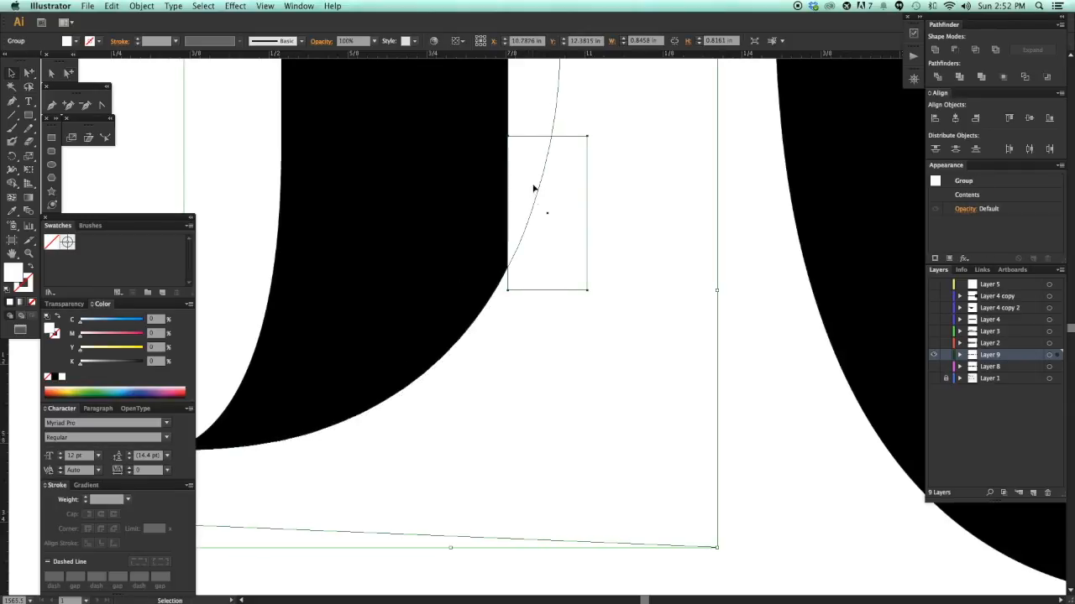
- Align the copied white shapes with the right edge of the R's stem in Outline view
{"action": "left_click", "coordinate": [542, 126]}
{"action": "key", "text": "super+y"}
{"action": "key", "text": "super+space"}
{"action": "left_click_drag", "start_coordinate": [479, 119], "coordinate": [546, 185]}
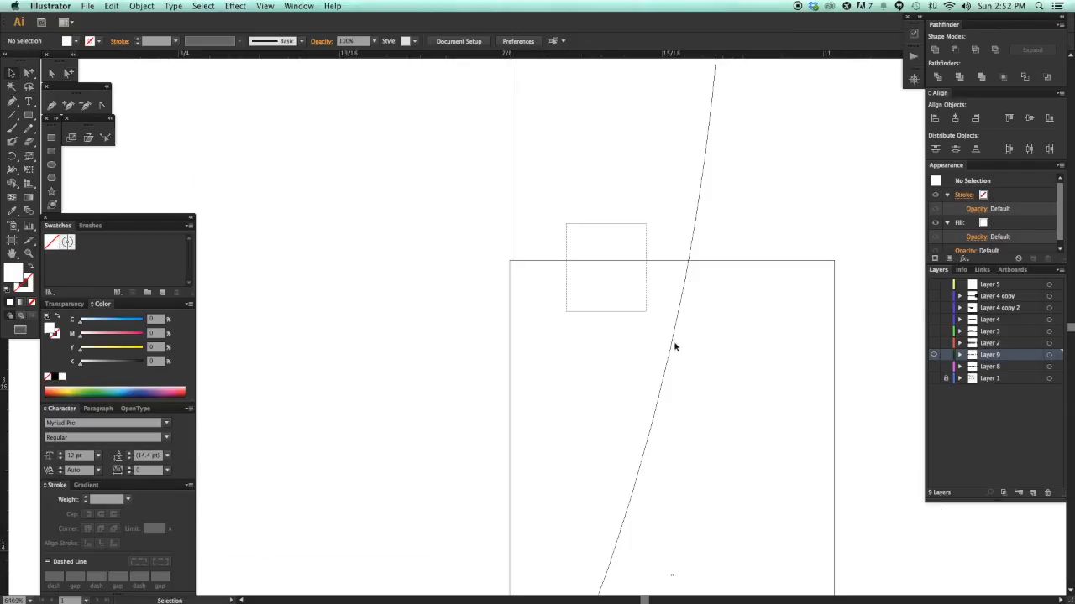
{"action": "left_click", "coordinate": [673, 345]}
{"action": "left_click_drag", "start_coordinate": [649, 259], "coordinate": [678, 283]}
{"action": "left_click", "coordinate": [643, 222]}
- Return to Preview display and examine the shapes and spacing of the WINTER word
{"action": "key", "text": "super+minus"}
{"action": "key", "text": "super+minus"}
{"action": "key", "text": "super+minus"}
{"action": "key", "text": "super+minus"}
{"action": "key", "text": "super+minus"}
{"action": "key", "text": "super+minus"}
{"action": "key", "text": "super+minus"}
{"action": "key", "text": "super+minus"}
{"action": "key", "text": "super+minus"}
{"action": "key", "text": "super+minus"}
{"action": "key", "text": "super+minus"}
{"action": "key", "text": "space"}
{"action": "key", "text": "super+y"}
{"action": "key", "text": "super+minus"}
{"action": "key", "text": "super+minus"}
{"action": "key", "text": "super+minus"}
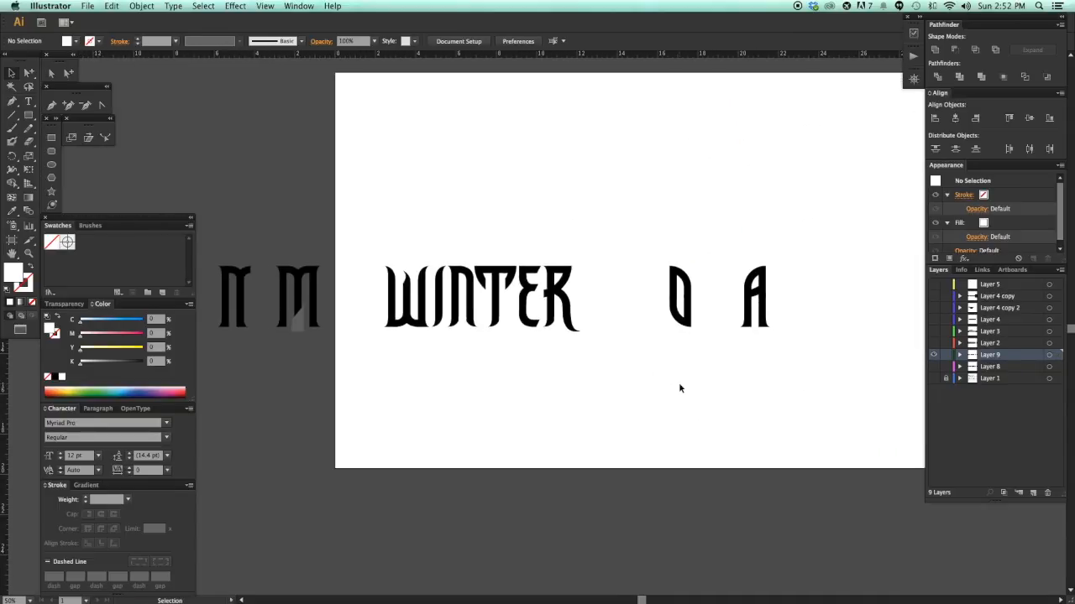
{"action": "key", "text": "space"}
{"action": "left_click_drag", "start_coordinate": [663, 375], "coordinate": [666, 407]}
{"action": "key", "text": "super+space"}
{"action": "left_click_drag", "start_coordinate": [382, 249], "coordinate": [680, 429]}
{"action": "key", "text": "c"}
{"action": "scroll", "coordinate": [525, 153], "scroll_direction": "up", "scroll_amount": 1}
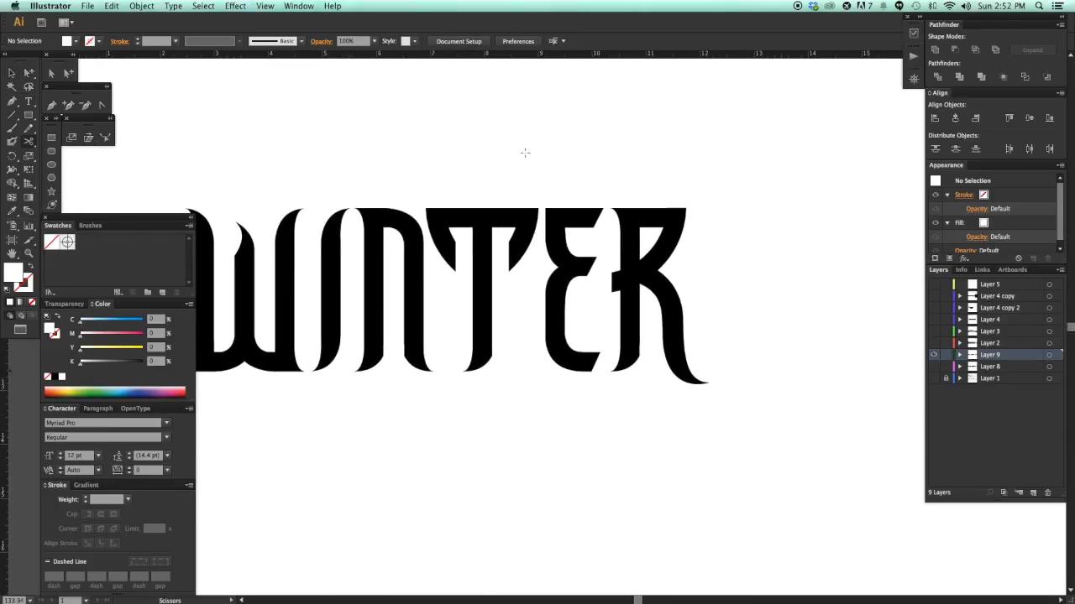
{"action": "key", "text": "super+space"}
{"action": "left_click_drag", "start_coordinate": [522, 169], "coordinate": [693, 302]}
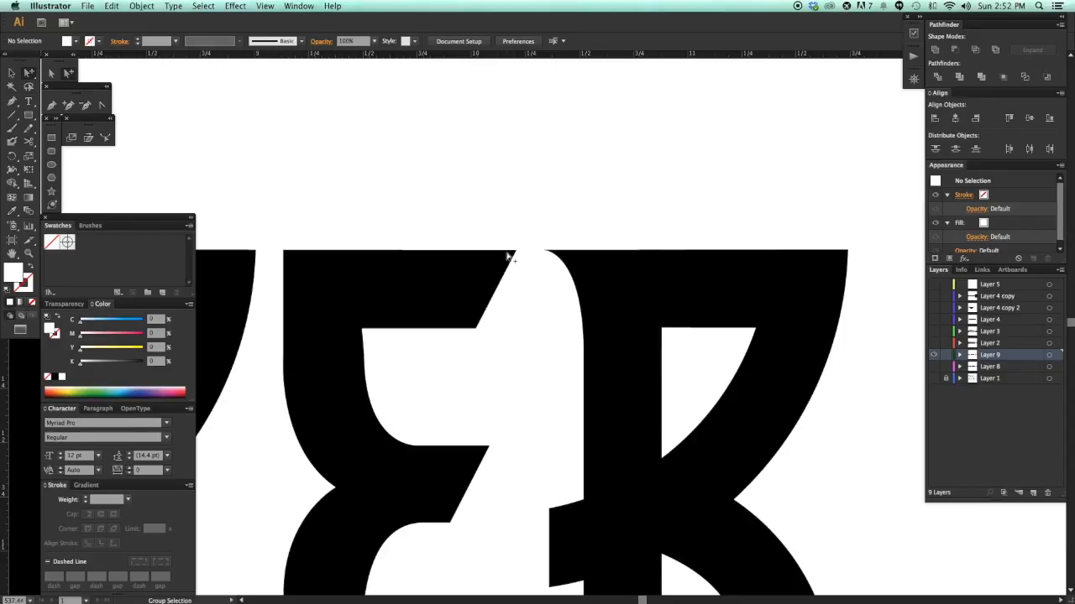
{"action": "key", "text": "p"}
{"action": "left_click", "coordinate": [529, 253]}
{"action": "left_click", "coordinate": [632, 250]}
{"action": "left_click", "coordinate": [634, 357]}
{"action": "left_click", "coordinate": [500, 357]}
{"action": "key", "text": "Delete"}
{"action": "key", "text": "Delete"}
- Trace a Pen shape along the R's curved upper-left edge and move it onto the end of the E's top arm
{"action": "left_click", "coordinate": [535, 250]}
{"action": "left_click", "coordinate": [551, 250]}
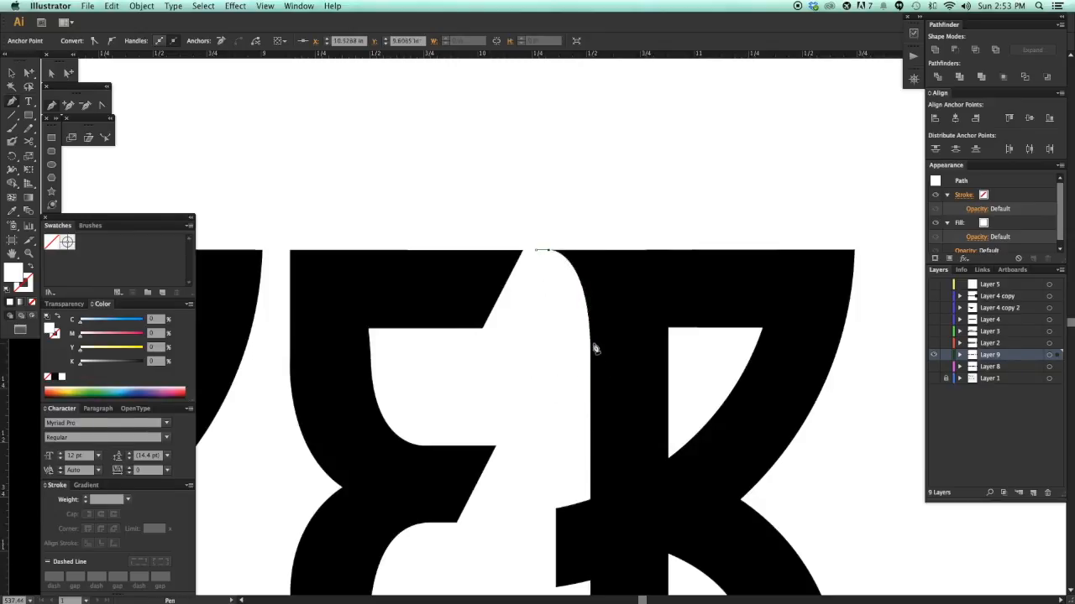
{"action": "left_click", "coordinate": [528, 327]}
{"action": "left_click_drag", "start_coordinate": [561, 292], "coordinate": [508, 316]}
- Fill the curved shape on the E's top arm with the letter's black and deselect it
{"action": "key", "text": "i"}
{"action": "left_click", "coordinate": [490, 300]}
{"action": "key", "text": "a"}
{"action": "left_click", "coordinate": [526, 381]}
{"action": "left_click", "coordinate": [661, 230]}
{"action": "key", "text": "super+minus"}
{"action": "key", "text": "super+minus"}
{"action": "key", "text": "super+minus"}
{"action": "key", "text": "super+minus"}
{"action": "left_click_drag", "start_coordinate": [700, 333], "coordinate": [751, 261]}
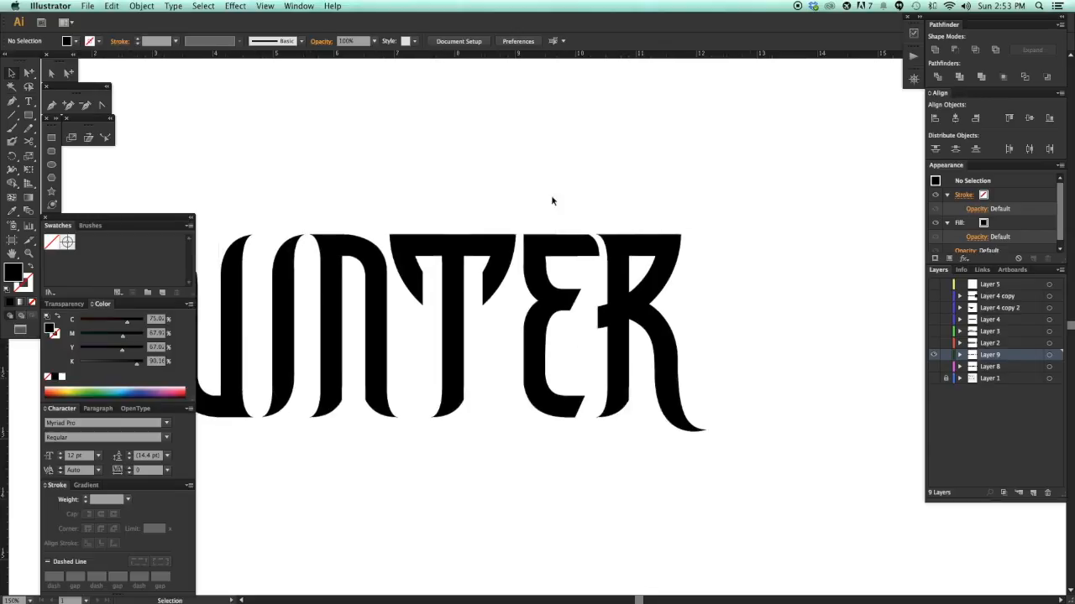
- Delete the curved shape from the end of the E's top arm
{"action": "left_click_drag", "start_coordinate": [720, 424], "coordinate": [721, 425]}
{"action": "left_click_drag", "start_coordinate": [516, 418], "coordinate": [545, 345]}
{"action": "key", "text": "super+minus"}
{"action": "key", "text": "super+minus"}
{"action": "key", "text": "v"}
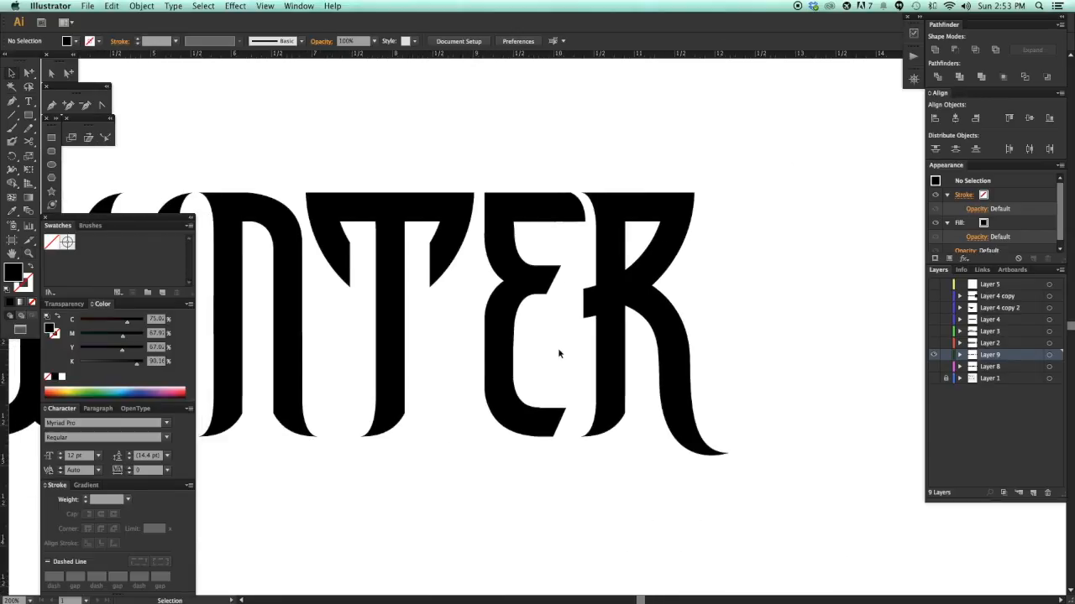
{"action": "key", "text": "a"}
{"action": "left_click", "coordinate": [579, 215]}
{"action": "key", "text": "Delete"}
- Copy the R's curved stem to the left so it overlaps the gap beside the E's top arm
{"action": "left_click", "coordinate": [601, 206]}
{"action": "left_click", "coordinate": [608, 140]}
{"action": "left_click_drag", "start_coordinate": [470, 143], "coordinate": [617, 314]}
{"action": "left_click", "coordinate": [697, 316]}
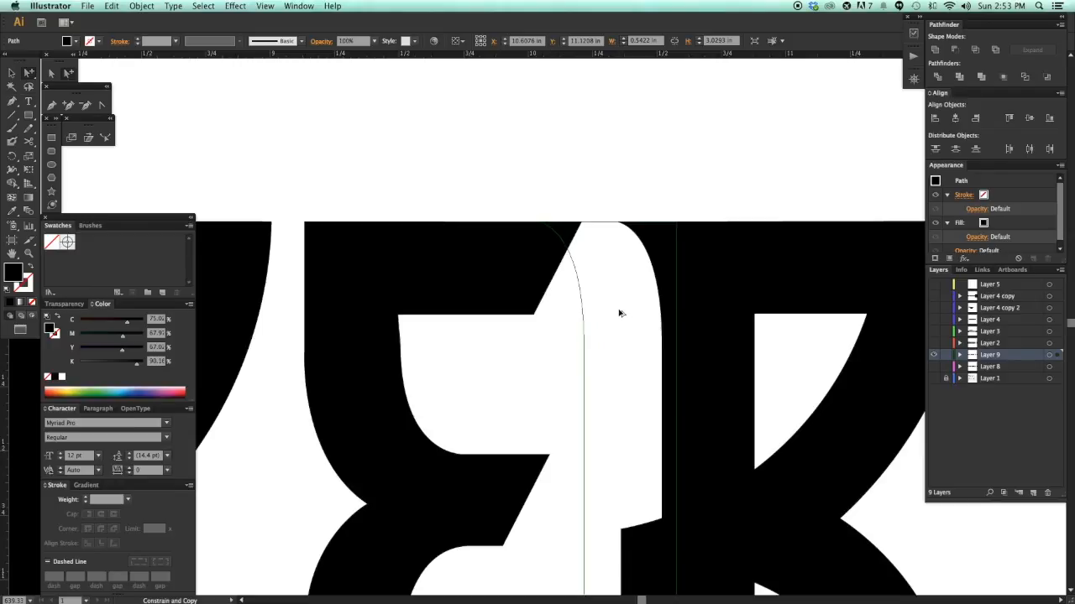
{"action": "key", "text": "Delete"}
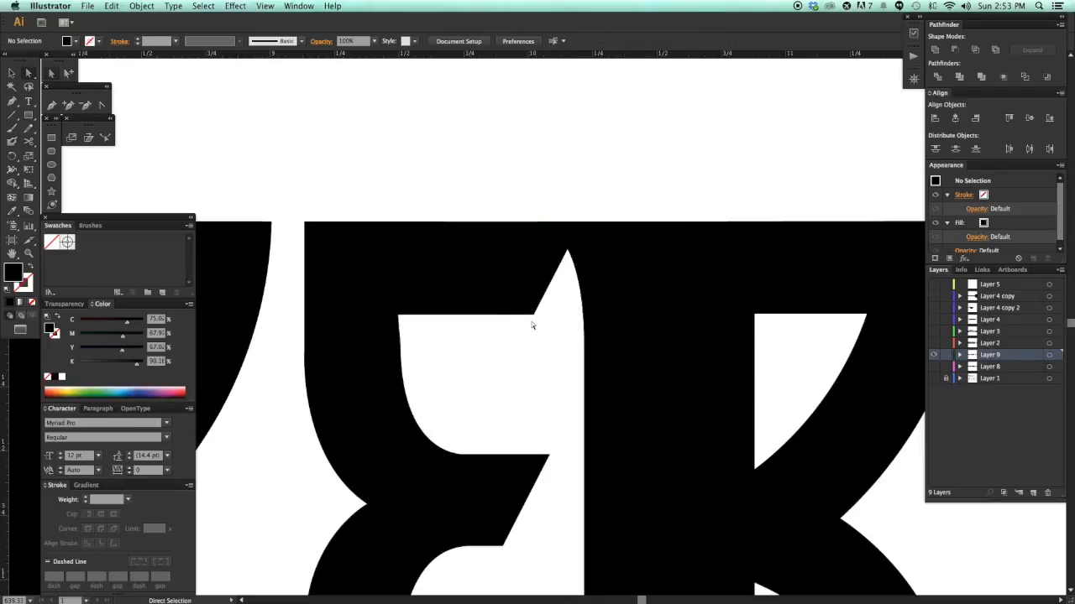
- Lengthen the E's top arm so its slanted end extends under the copied stem
{"action": "left_click", "coordinate": [537, 312]}
{"action": "key", "text": "Delete"}
{"action": "left_click", "coordinate": [560, 312], "text": "alt"}
{"action": "key", "text": "Delete"}
{"action": "key", "text": "ctrl+z"}
{"action": "left_click", "coordinate": [697, 123]}
{"action": "left_click", "coordinate": [602, 366]}
{"action": "key", "text": "Delete"}
{"action": "key", "text": "ctrl+z"}
- Subtract the copied stem from the E with Minus Front to give the top arm a curved end
{"action": "left_click", "coordinate": [537, 281], "text": "shift"}
{"action": "left_click", "coordinate": [956, 49]}
{"action": "left_click", "coordinate": [657, 102]}
{"action": "key", "text": "ctrl+minus"}
{"action": "key", "text": "ctrl+minus"}
{"action": "key", "text": "ctrl+minus"}
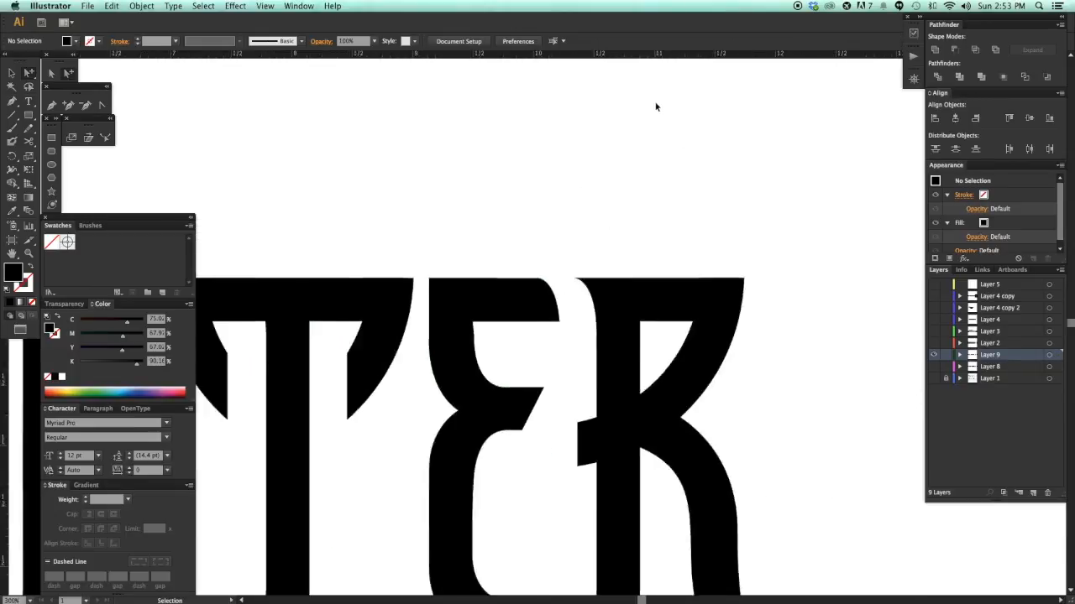
- Copy the R's stem to the left again, placing it just beyond the end of the E's bottom arm
{"action": "key", "text": "super+minus"}
{"action": "key", "text": "super+minus"}
{"action": "left_click_drag", "start_coordinate": [454, 258], "coordinate": [483, 254]}
{"action": "left_click", "coordinate": [811, 334]}
{"action": "left_click_drag", "start_coordinate": [811, 333], "coordinate": [798, 320]}
{"action": "key", "text": "super+minus"}
{"action": "key", "text": "a"}
{"action": "left_click_drag", "start_coordinate": [604, 426], "coordinate": [574, 427]}
- Extend the slanted end of the E's bottom arm to the right, well under the copied stem
{"action": "left_click_drag", "start_coordinate": [456, 372], "coordinate": [612, 509]}
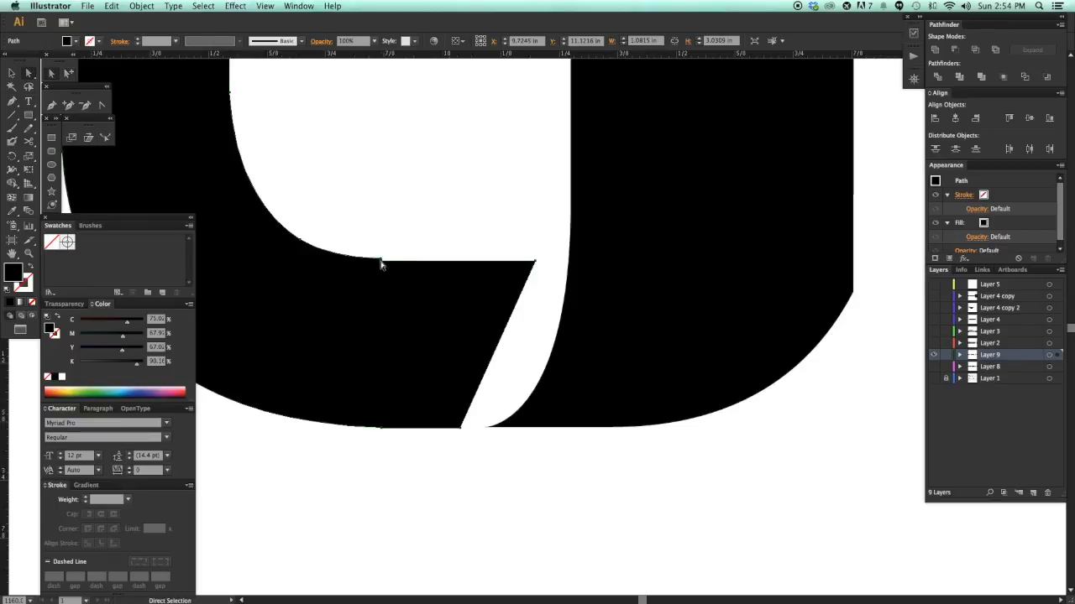
{"action": "left_click", "coordinate": [515, 319]}
{"action": "scroll", "coordinate": [516, 319], "scroll_direction": "up", "scroll_amount": 1}
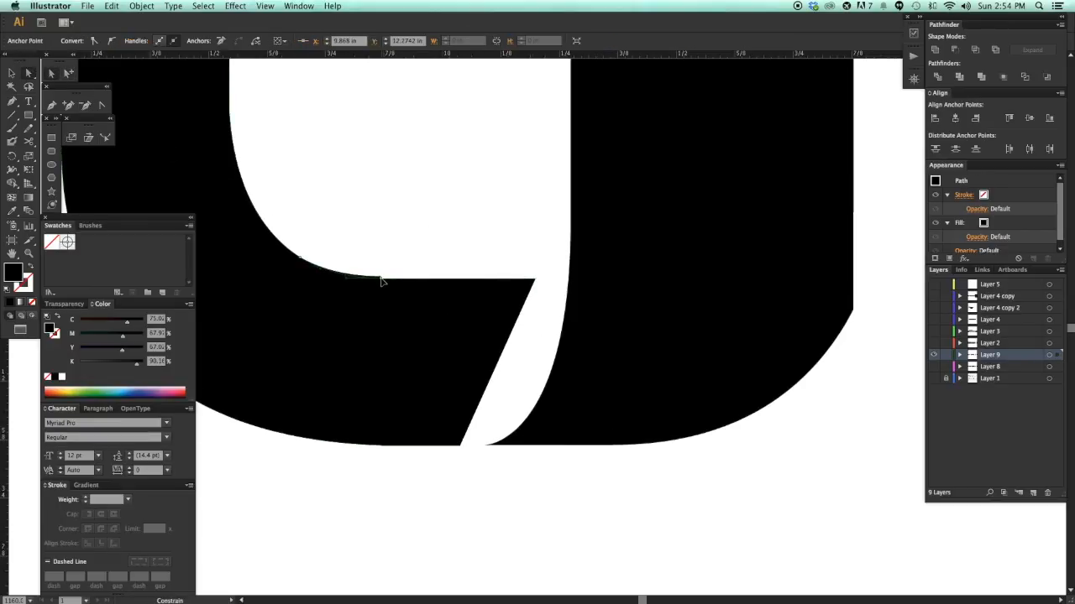
{"action": "scroll", "coordinate": [431, 233], "scroll_direction": "right", "scroll_amount": 1}
{"action": "left_click_drag", "start_coordinate": [361, 232], "coordinate": [560, 525]}
{"action": "left_click_drag", "start_coordinate": [527, 283], "coordinate": [564, 284]}
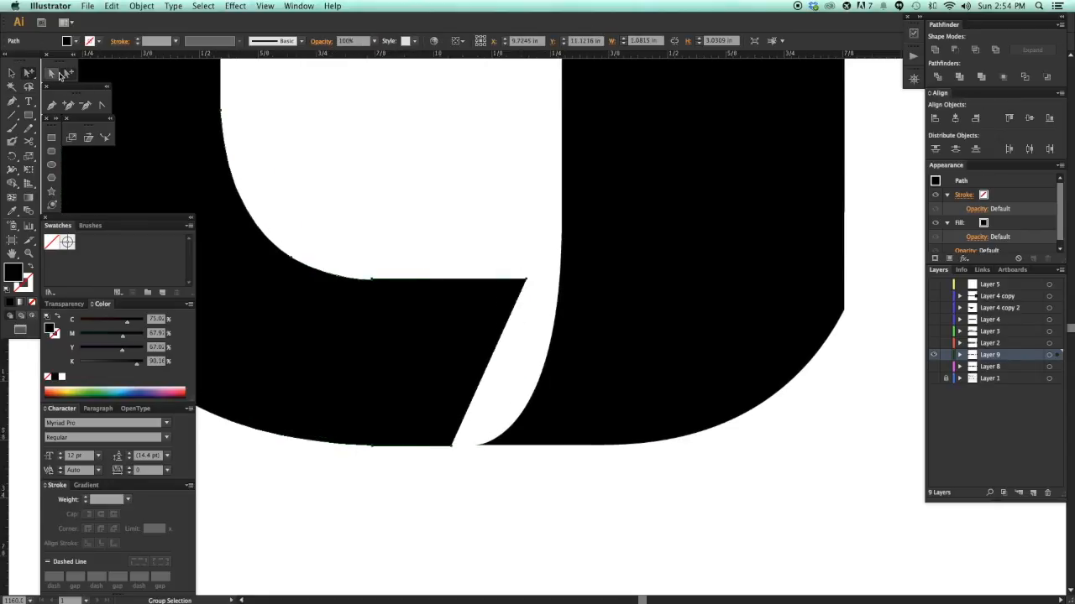
{"action": "left_click", "coordinate": [374, 257]}
{"action": "left_click_drag", "start_coordinate": [400, 284], "coordinate": [400, 284]}
{"action": "left_click", "coordinate": [375, 280]}
{"action": "left_click_drag", "start_coordinate": [416, 241], "coordinate": [550, 459]}
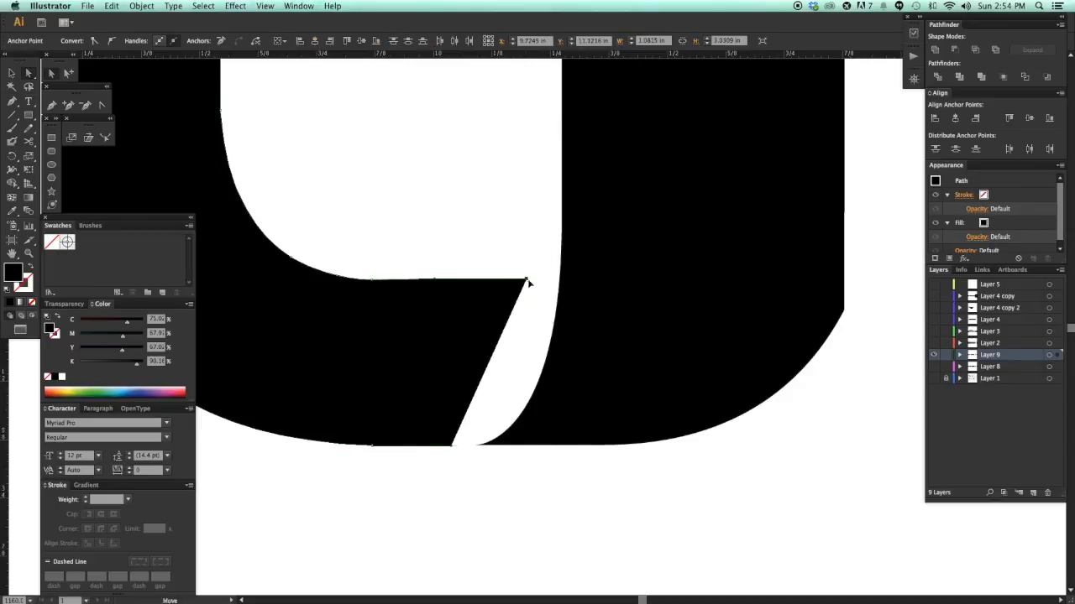
{"action": "left_click_drag", "start_coordinate": [646, 286], "coordinate": [657, 285]}
{"action": "left_click", "coordinate": [591, 286]}
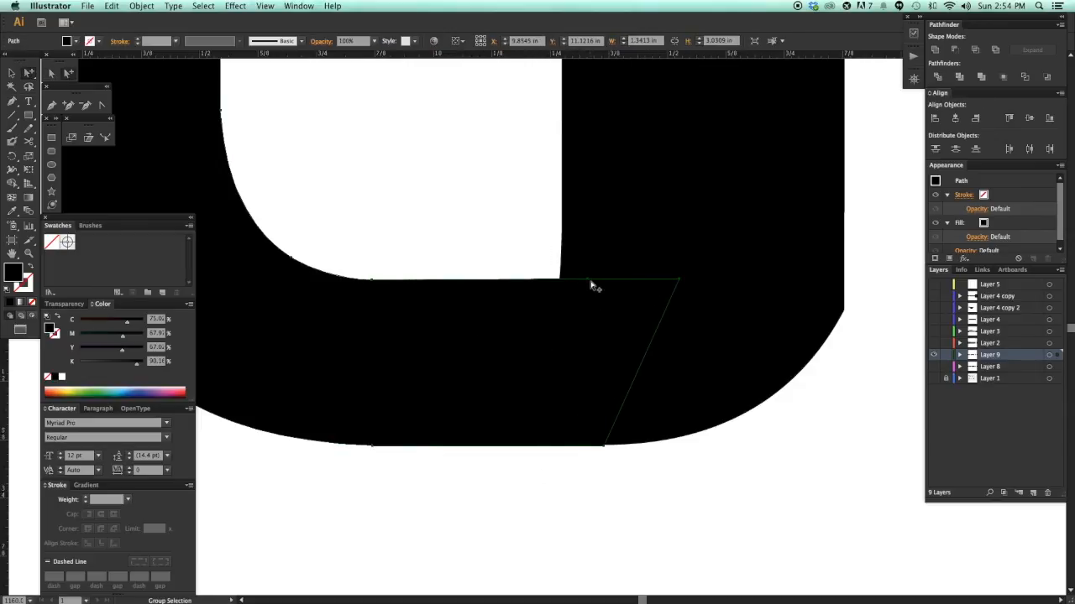
- Adjust the anchor points along the inner edge of the E's lengthened bottom arm to straighten it
{"action": "left_click_drag", "start_coordinate": [586, 281], "coordinate": [586, 284]}
{"action": "left_click", "coordinate": [504, 216]}
{"action": "key", "text": "super+z"}
{"action": "left_click", "coordinate": [588, 283]}
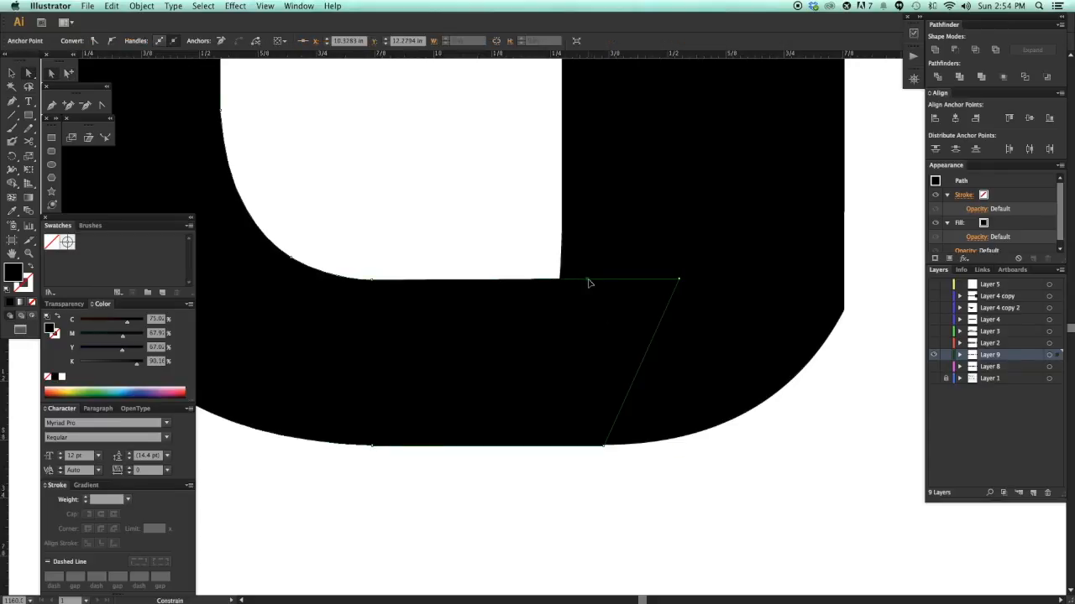
{"action": "left_click", "coordinate": [373, 282]}
{"action": "left_click", "coordinate": [478, 218]}
- Subtract the copied stem from the E so its bottom arm ends in a curve parallel to the R
{"action": "key", "text": "super+minus"}
{"action": "key", "text": "super+minus"}
{"action": "key", "text": "super+minus"}
{"action": "key", "text": "super+minus"}
{"action": "left_click_drag", "start_coordinate": [615, 541], "coordinate": [569, 359]}
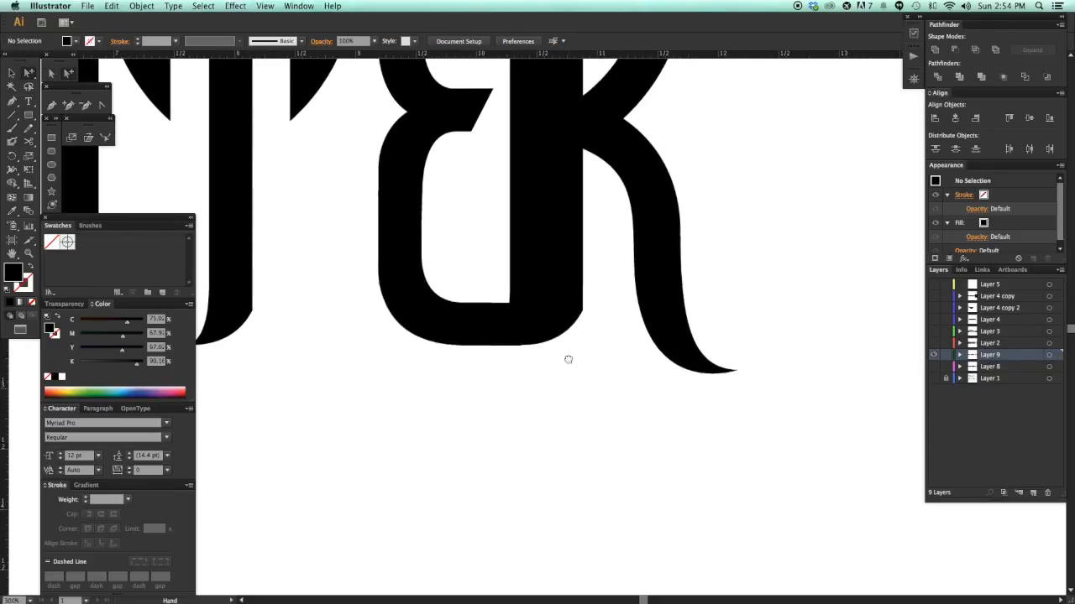
{"action": "scroll", "coordinate": [516, 328], "scroll_direction": "up", "scroll_amount": 1}
{"action": "left_click_drag", "start_coordinate": [516, 328], "coordinate": [532, 450]}
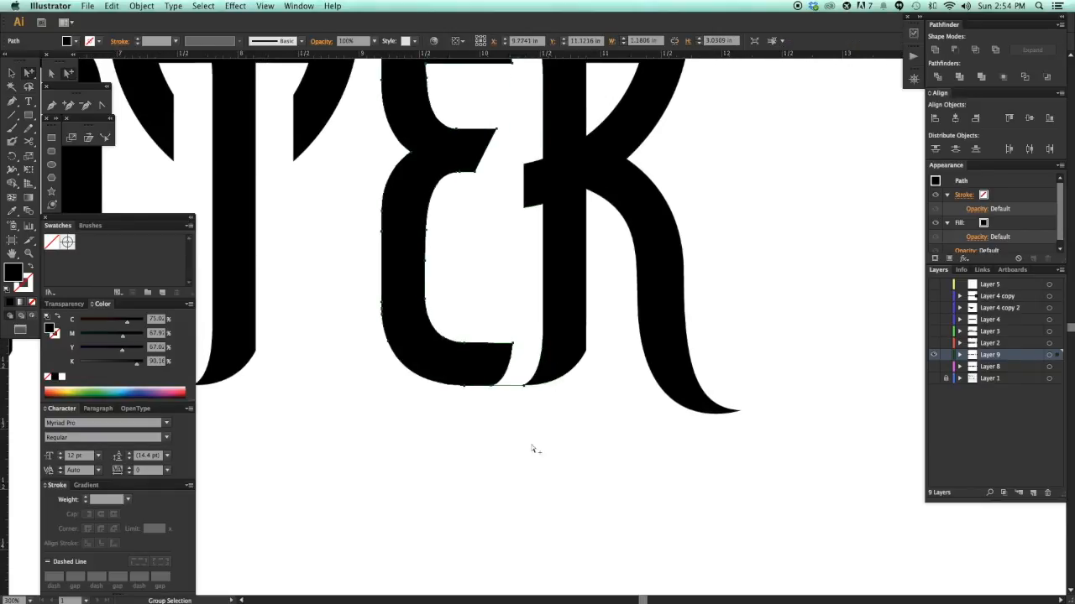
- Remove the stray anchor point that leaves a thin sliver between the E's bottom arm and the R's foot
{"action": "left_click_drag", "start_coordinate": [483, 361], "coordinate": [531, 409]}
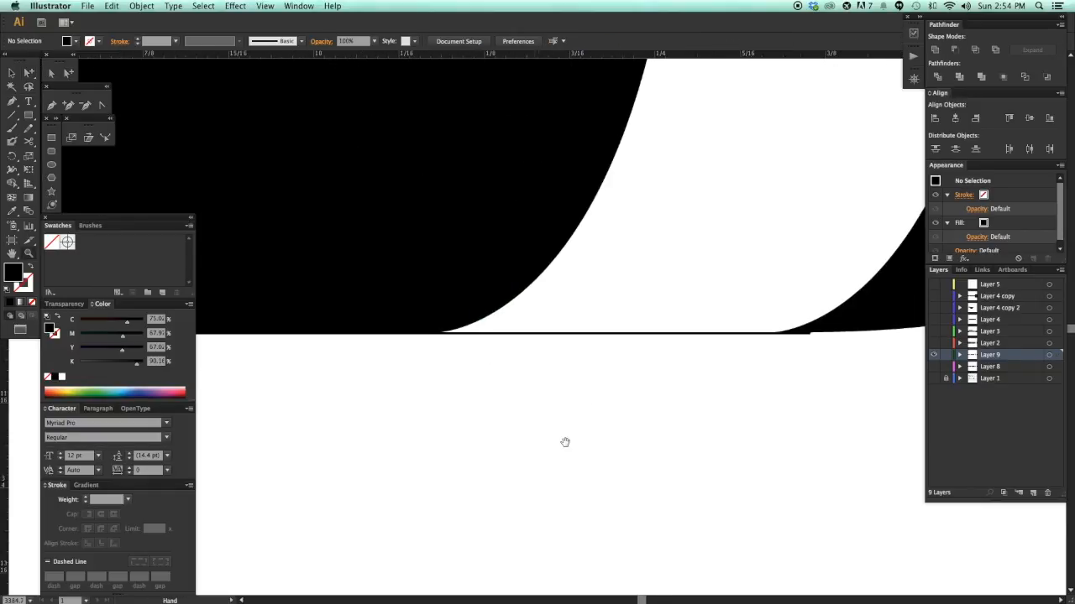
{"action": "left_click", "coordinate": [582, 324]}
{"action": "scroll", "coordinate": [191, 111], "scroll_direction": "right", "scroll_amount": 3}
{"action": "left_click", "coordinate": [579, 317]}
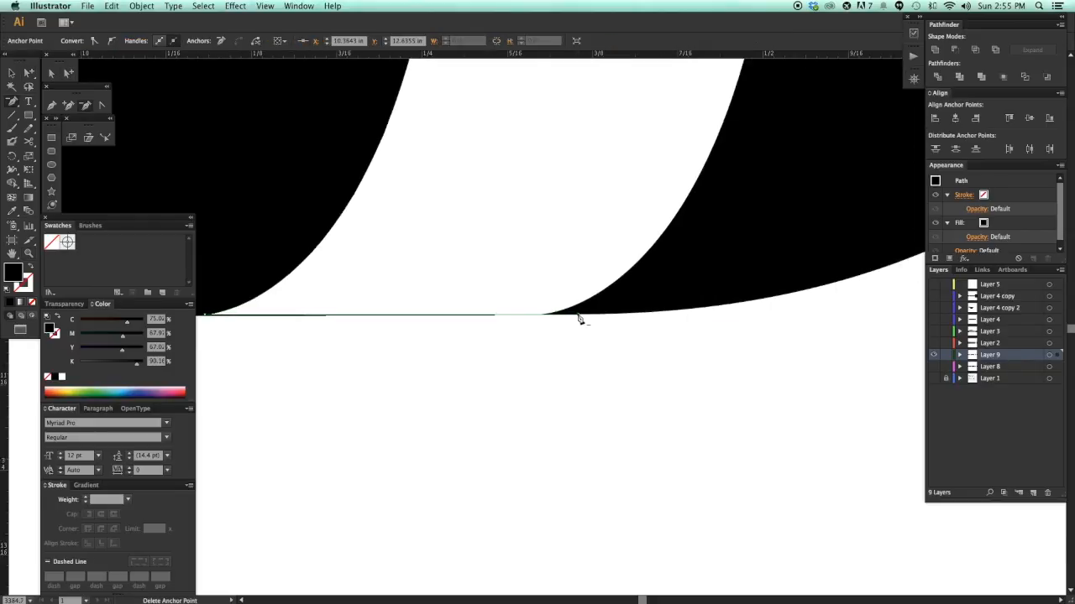
{"action": "key", "text": "v"}
{"action": "left_click", "coordinate": [523, 357]}
- Examine the E's curved arm ends and the spacing of the whole WINTER word beside the loose letters
{"action": "key", "text": "super+minus"}
{"action": "key", "text": "super+minus"}
{"action": "key", "text": "super+minus"}
{"action": "key", "text": "super+minus"}
{"action": "key", "text": "super+minus"}
{"action": "key", "text": "super+minus"}
{"action": "key", "text": "super+minus"}
{"action": "key", "text": "super+minus"}
{"action": "key", "text": "super+minus"}
{"action": "key", "text": "super+minus"}
{"action": "left_click_drag", "start_coordinate": [623, 415], "coordinate": [734, 460]}
{"action": "scroll", "coordinate": [555, 393], "scroll_direction": "right", "scroll_amount": 1}
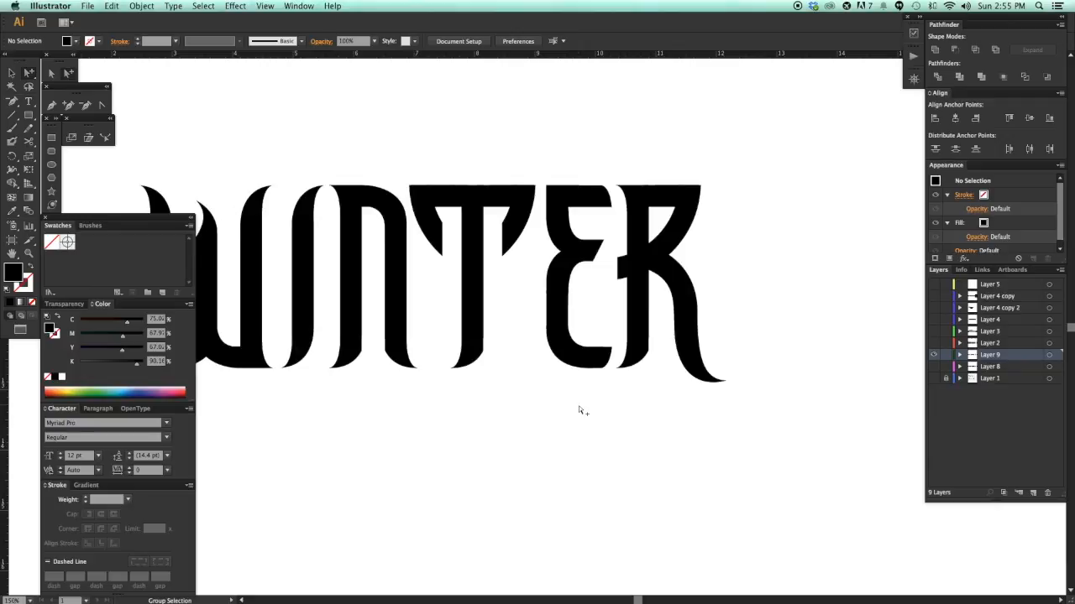
{"action": "scroll", "coordinate": [604, 412], "scroll_direction": "right", "scroll_amount": 3}
{"action": "scroll", "coordinate": [588, 420], "scroll_direction": "left", "scroll_amount": 3}
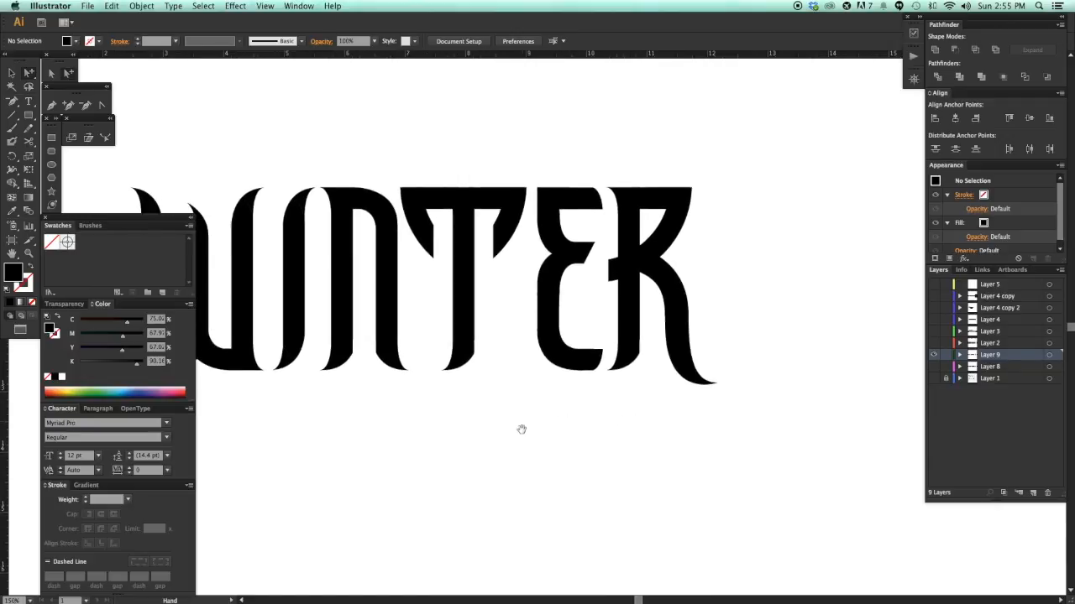
{"action": "scroll", "coordinate": [529, 428], "scroll_direction": "left", "scroll_amount": 4}
{"action": "key", "text": "super+minus"}
{"action": "key", "text": "super+minus"}
{"action": "key", "text": "super+minus"}
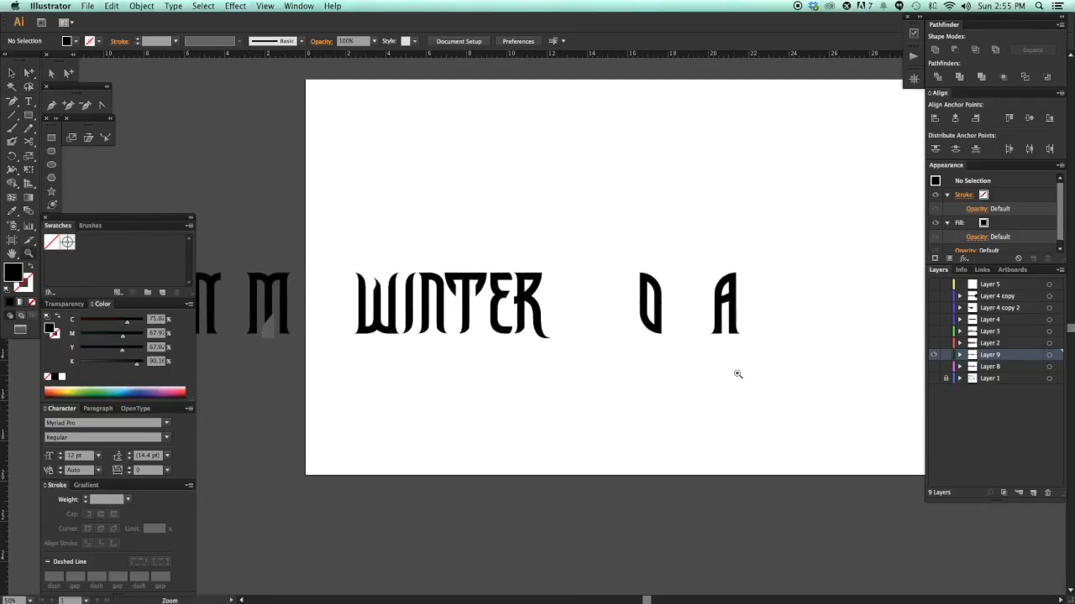
- Select all the shapes of WINTER's final R and apply the Trim pathfinder to them
{"action": "mouse_move", "coordinate": [518, 267]}
{"action": "left_mouse_down"}
{"action": "mouse_move", "coordinate": [564, 336]}
{"action": "mouse_move", "coordinate": [518, 261]}
{"action": "left_mouse_up"}
{"action": "left_click_drag", "start_coordinate": [530, 307], "coordinate": [236, 304]}
{"action": "left_click_drag", "start_coordinate": [236, 306], "coordinate": [291, 306]}
{"action": "left_click", "coordinate": [542, 405]}
{"action": "left_click_drag", "start_coordinate": [542, 405], "coordinate": [414, 394]}
{"action": "left_click_drag", "start_coordinate": [436, 223], "coordinate": [624, 404]}
{"action": "left_click_drag", "start_coordinate": [629, 428], "coordinate": [535, 183]}
{"action": "left_click_drag", "start_coordinate": [673, 274], "coordinate": [663, 287]}
{"action": "left_click", "coordinate": [959, 77]}
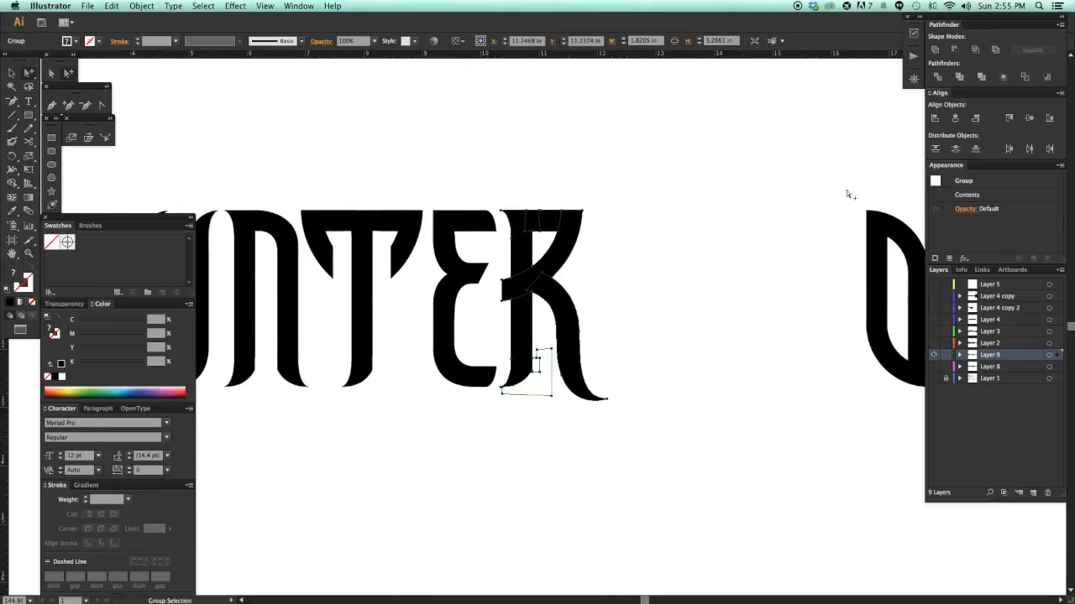
{"action": "left_click", "coordinate": [632, 357]}
- Clear the other letters from around the trimmed R, leaving only the R on the artboard
{"action": "double_click", "coordinate": [470, 379]}
{"action": "key", "text": "super+minus"}
{"action": "left_click", "coordinate": [605, 436]}
{"action": "key", "text": "super+minus"}
{"action": "left_click_drag", "start_coordinate": [335, 236], "coordinate": [578, 422]}
{"action": "key", "text": "Delete"}
{"action": "left_click_drag", "start_coordinate": [899, 445], "coordinate": [856, 440]}
{"action": "left_click_drag", "start_coordinate": [856, 439], "coordinate": [663, 183]}
{"action": "key", "text": "Delete"}
{"action": "left_click_drag", "start_coordinate": [564, 362], "coordinate": [568, 352]}
{"action": "double_click", "coordinate": [562, 329]}
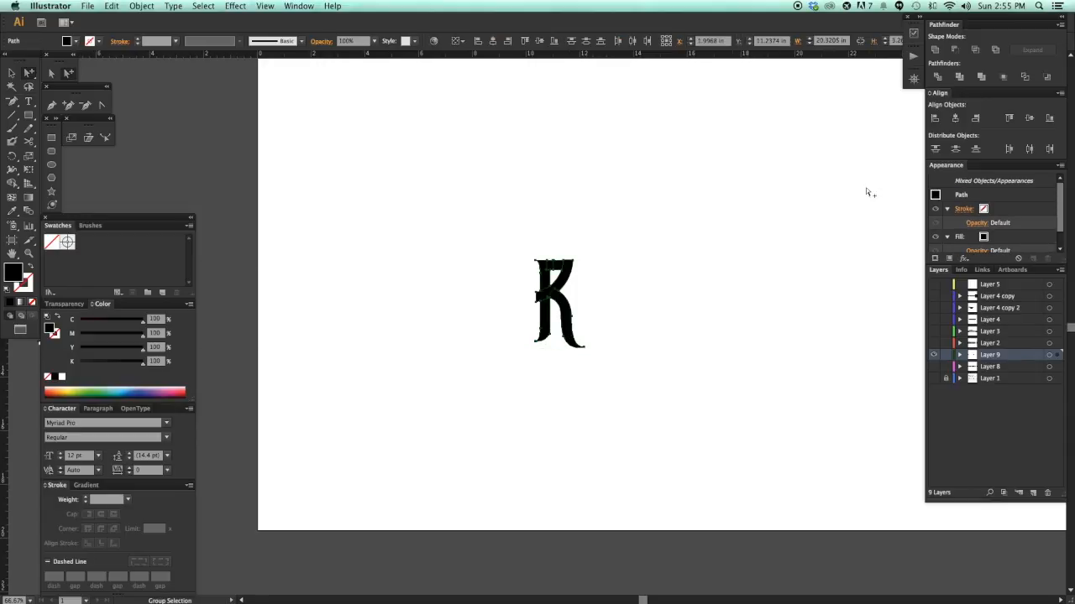
- Bring back the other letters around the R and deselect everything
{"action": "left_click_drag", "start_coordinate": [312, 398], "coordinate": [619, 399]}
{"action": "left_click_drag", "start_coordinate": [487, 394], "coordinate": [306, 227]}
{"action": "key", "text": "Delete"}
{"action": "left_click_drag", "start_coordinate": [623, 325], "coordinate": [499, 318]}
{"action": "left_click", "coordinate": [746, 297]}
{"action": "left_click", "coordinate": [624, 286]}
{"action": "left_click_drag", "start_coordinate": [820, 348], "coordinate": [600, 173]}
{"action": "key", "text": "Delete"}
{"action": "key", "text": "Delete"}
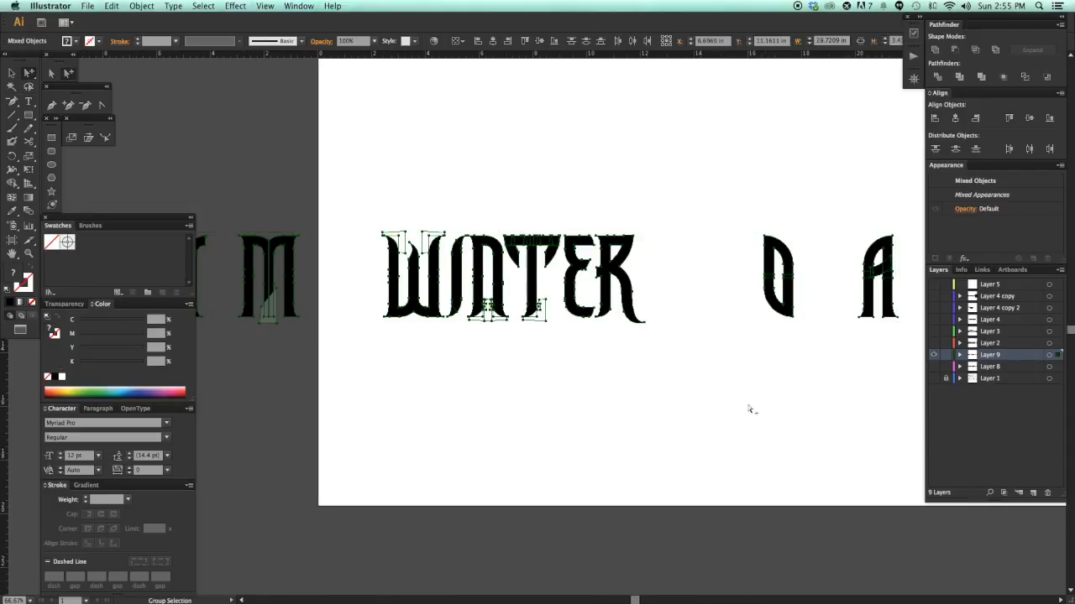
{"action": "left_click", "coordinate": [761, 403]}
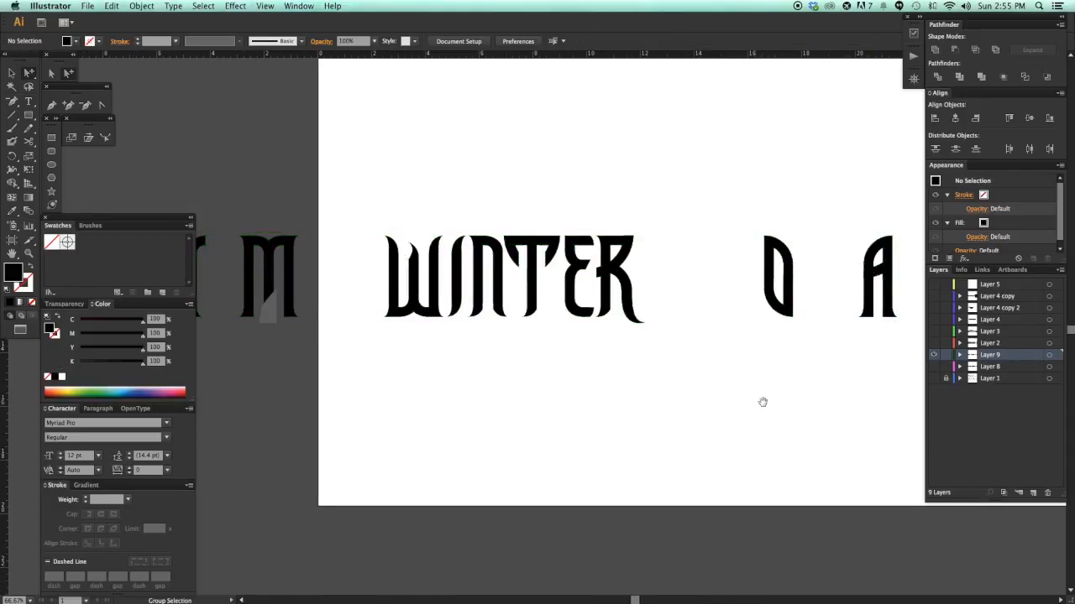
- Place a copy of WINTER's R to the right of the word as the first letter of the second word
{"action": "key", "text": "super+plus"}
{"action": "key", "text": "super+plus"}
{"action": "left_click_drag", "start_coordinate": [734, 472], "coordinate": [714, 498]}
{"action": "key", "text": "super+minus"}
{"action": "key", "text": "super+minus"}
{"action": "key", "text": "super+minus"}
{"action": "left_click_drag", "start_coordinate": [521, 322], "coordinate": [605, 326]}
{"action": "scroll", "coordinate": [625, 400], "scroll_direction": "right", "scroll_amount": 1}
- Move the O and the A together farther right to make room after the copied R
{"action": "left_click_drag", "start_coordinate": [762, 384], "coordinate": [614, 232]}
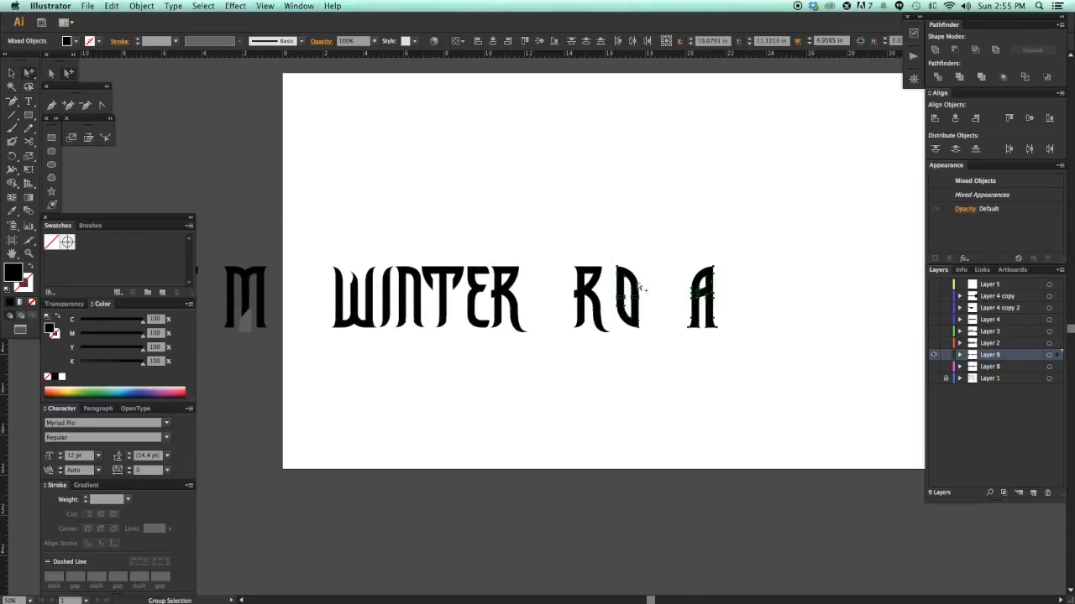
{"action": "left_click_drag", "start_coordinate": [635, 286], "coordinate": [739, 287]}
{"action": "left_click", "coordinate": [749, 375]}
- Copy WINTER's E and place it directly after the second word's R
{"action": "key", "text": "a"}
{"action": "left_click", "coordinate": [484, 298], "text": "alt"}
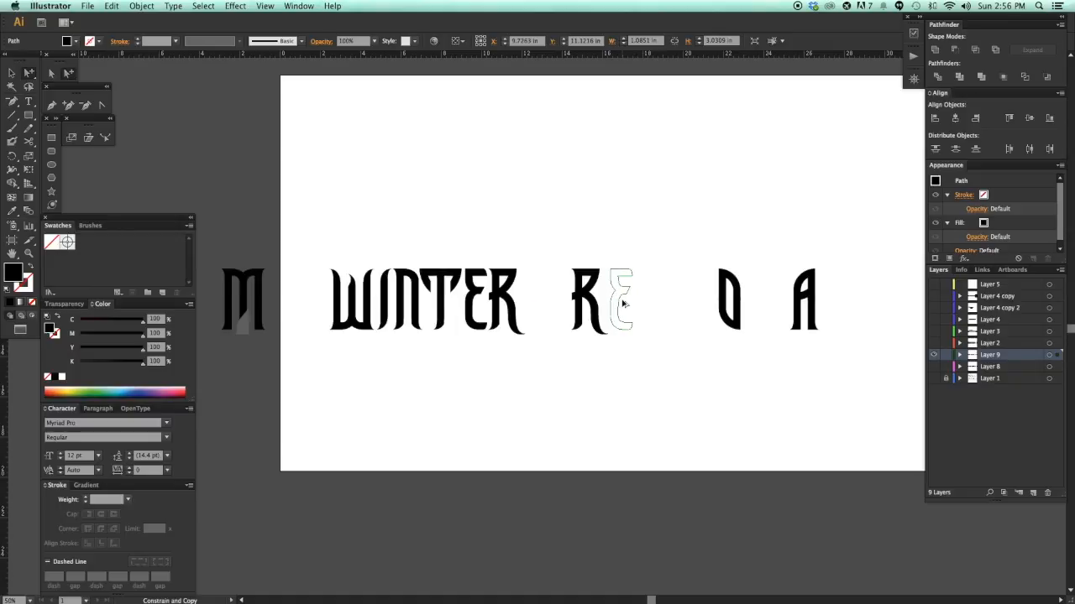
{"action": "left_click_drag", "start_coordinate": [617, 302], "coordinate": [618, 302]}
{"action": "left_click", "coordinate": [670, 359]}
{"action": "left_click_drag", "start_coordinate": [671, 359], "coordinate": [655, 355]}
- Duplicate the second word's E to its right, leaving a gap between the two
{"action": "left_click_drag", "start_coordinate": [509, 230], "coordinate": [674, 377]}
{"action": "left_click_drag", "start_coordinate": [568, 269], "coordinate": [704, 269]}
{"action": "left_click", "coordinate": [773, 359]}
{"action": "left_click_drag", "start_coordinate": [774, 359], "coordinate": [748, 343]}
{"action": "key", "text": "super+minus"}
{"action": "key", "text": "super+minus"}
{"action": "key", "text": "super+minus"}
- Copy WINTER's I into the space between the last E and the O
{"action": "left_click_drag", "start_coordinate": [696, 420], "coordinate": [730, 415]}
{"action": "left_click", "coordinate": [342, 338]}
{"action": "left_click_drag", "start_coordinate": [345, 401], "coordinate": [444, 409]}
{"action": "double_click", "coordinate": [389, 347]}
{"action": "key", "text": "a"}
{"action": "left_click", "coordinate": [379, 360]}
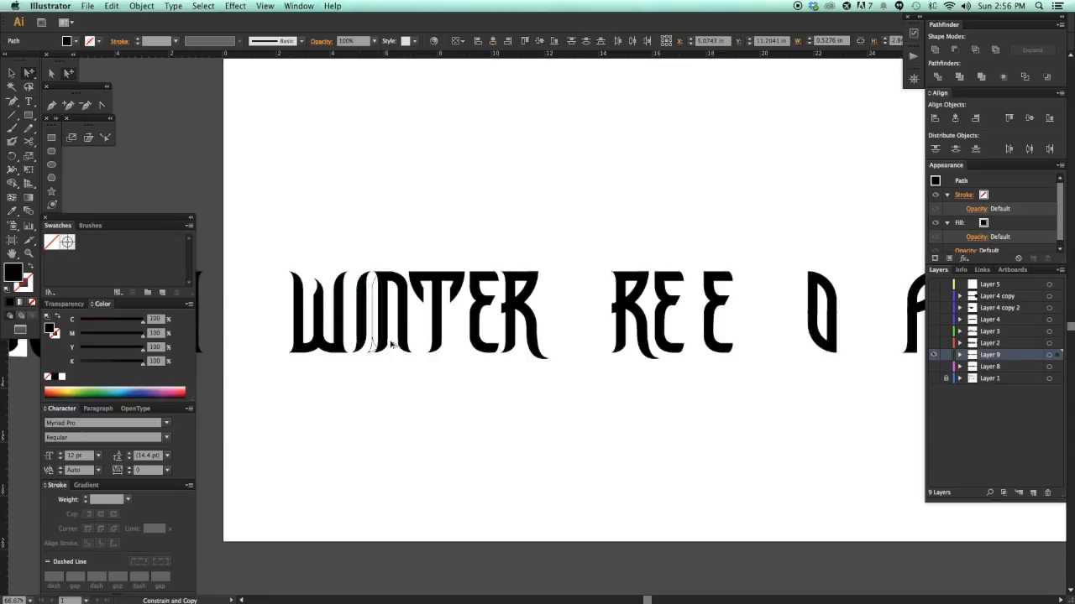
{"action": "left_click_drag", "start_coordinate": [754, 363], "coordinate": [764, 365]}
- Unite the copied I's shapes and move it left onto the stem of the last E
{"action": "left_click_drag", "start_coordinate": [672, 270], "coordinate": [799, 389]}
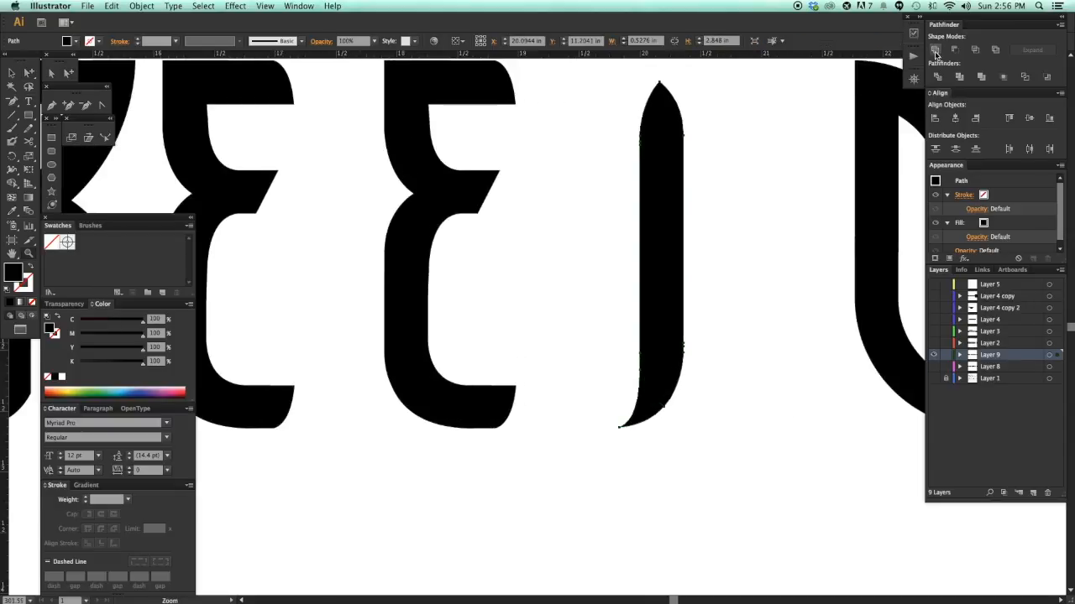
{"action": "left_click", "coordinate": [936, 51]}
{"action": "key", "text": "a"}
{"action": "left_click_drag", "start_coordinate": [732, 455], "coordinate": [765, 455]}
{"action": "left_click", "coordinate": [764, 456]}
{"action": "left_click_drag", "start_coordinate": [696, 376], "coordinate": [441, 375]}
- Cut across the last E's lower stem with the Eraser and delete the severed bottom part
{"action": "left_click", "coordinate": [508, 405]}
{"action": "key", "text": "shift+e"}
{"action": "left_click_drag", "start_coordinate": [482, 334], "coordinate": [401, 324]}
{"action": "key", "text": "a"}
{"action": "left_click", "coordinate": [506, 416]}
{"action": "key", "text": "Delete"}
- Cut off the upper part of the overlaid I with the Eraser, keeping its lower stem as the F's leg
{"action": "left_click", "coordinate": [490, 277]}
{"action": "key", "text": "shift+e"}
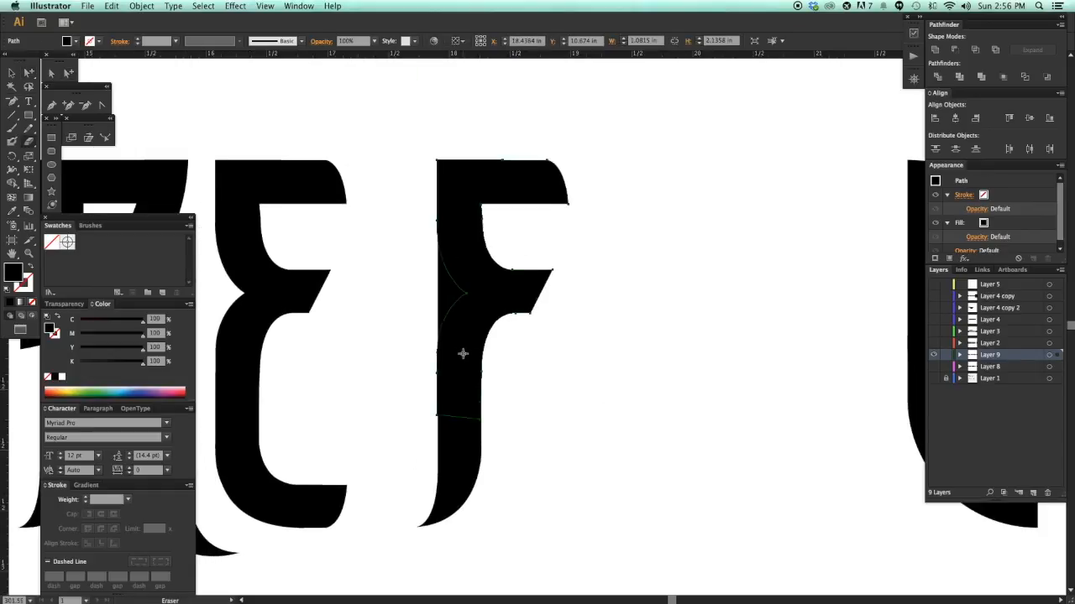
{"action": "left_click", "coordinate": [444, 306]}
{"action": "key", "text": "a"}
{"action": "left_click", "coordinate": [429, 375]}
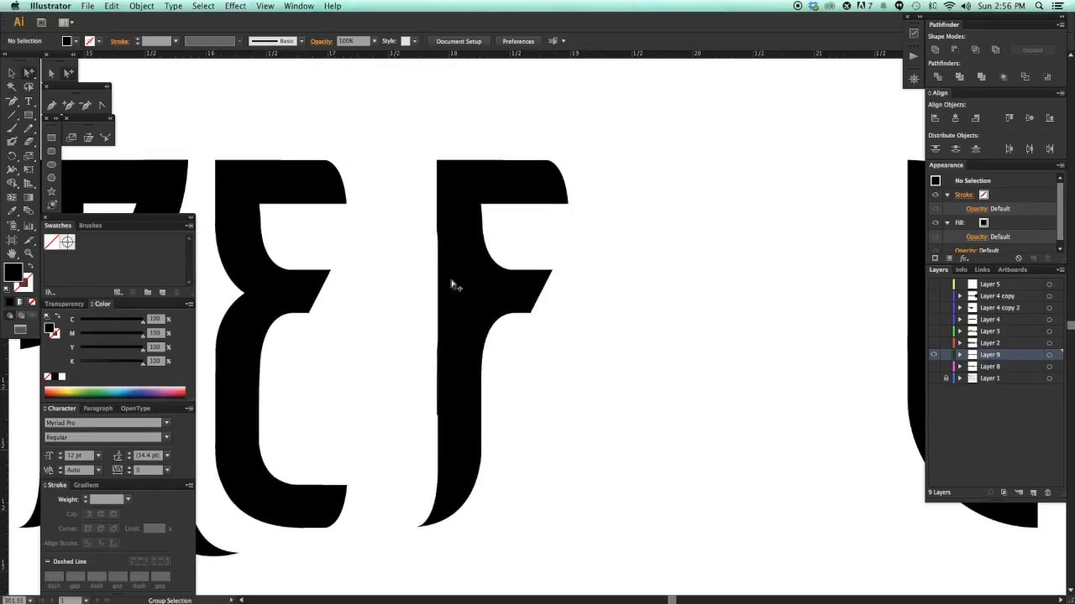
{"action": "left_click_drag", "start_coordinate": [453, 332], "coordinate": [470, 321]}
{"action": "left_click_drag", "start_coordinate": [620, 535], "coordinate": [431, 139]}
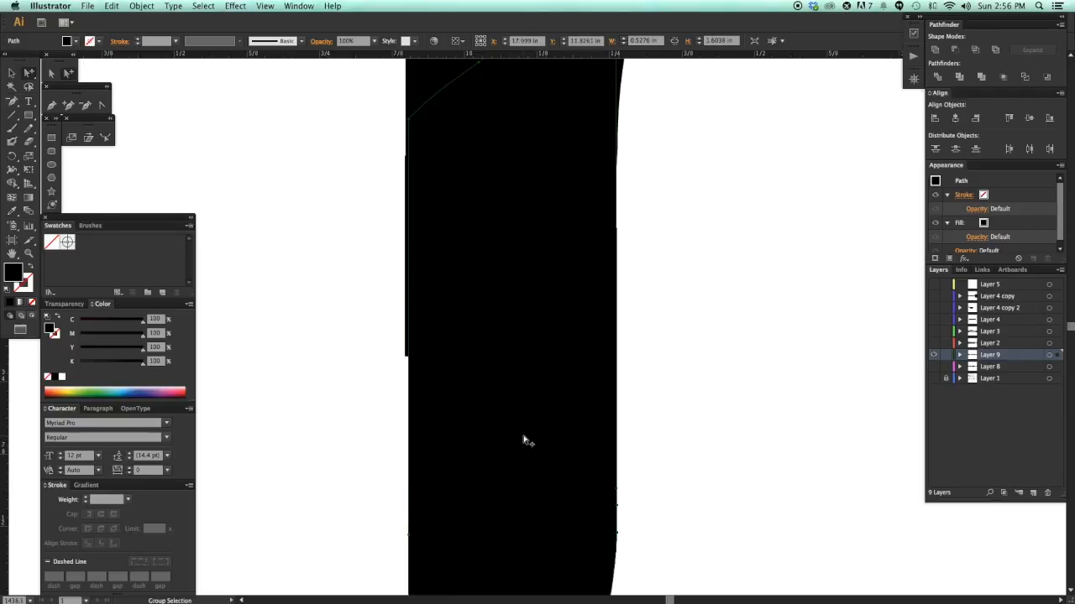
- Select the whole F and move it left, close beside the second word's E
{"action": "key", "text": "super+minus"}
{"action": "key", "text": "super+minus"}
{"action": "key", "text": "super+minus"}
{"action": "key", "text": "super+minus"}
{"action": "key", "text": "super+minus"}
{"action": "key", "text": "super+minus"}
{"action": "key", "text": "super+minus"}
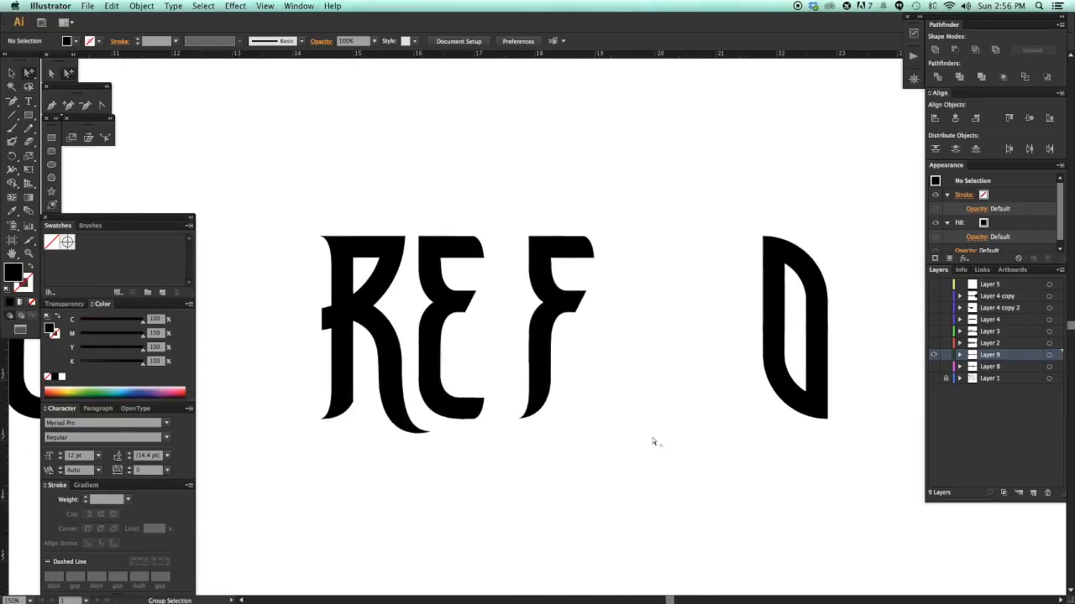
{"action": "left_click_drag", "start_coordinate": [652, 434], "coordinate": [496, 215]}
{"action": "left_click_drag", "start_coordinate": [546, 285], "coordinate": [512, 284]}
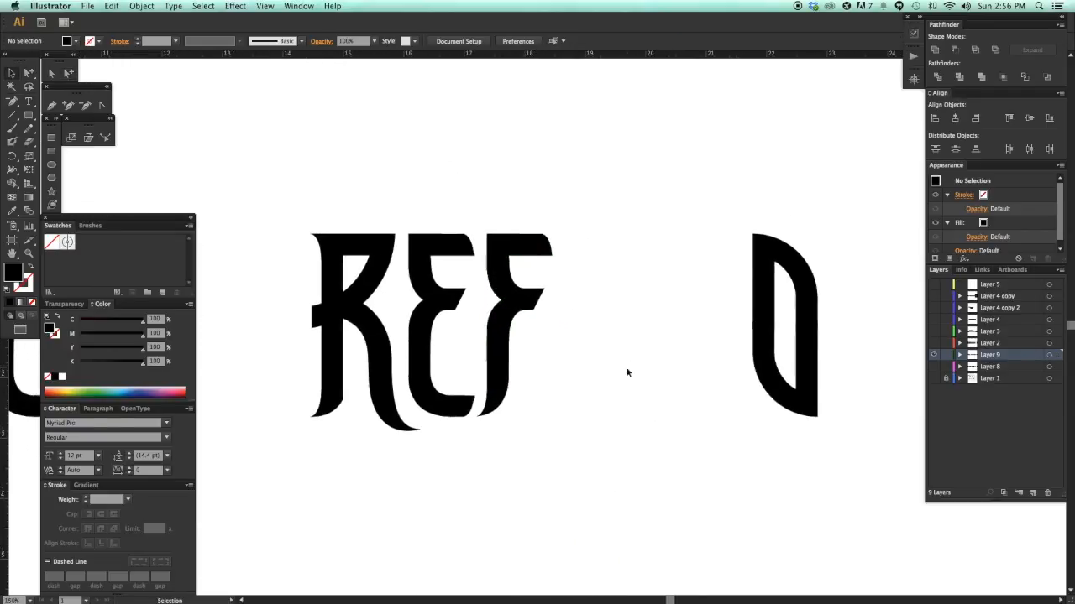
- Move the O left, close beside the F
{"action": "key", "text": "super+minus"}
{"action": "key", "text": "super+minus"}
{"action": "left_click", "coordinate": [693, 302]}
{"action": "left_click_drag", "start_coordinate": [693, 301], "coordinate": [609, 300]}
{"action": "left_click", "coordinate": [659, 355]}
- Copy WINTER's W to the space after the O and flip it upside down to form an M
{"action": "scroll", "coordinate": [659, 355], "scroll_direction": "right", "scroll_amount": 2}
{"action": "scroll", "coordinate": [388, 384], "scroll_direction": "left", "scroll_amount": 5}
{"action": "left_click_drag", "start_coordinate": [236, 259], "coordinate": [313, 370]}
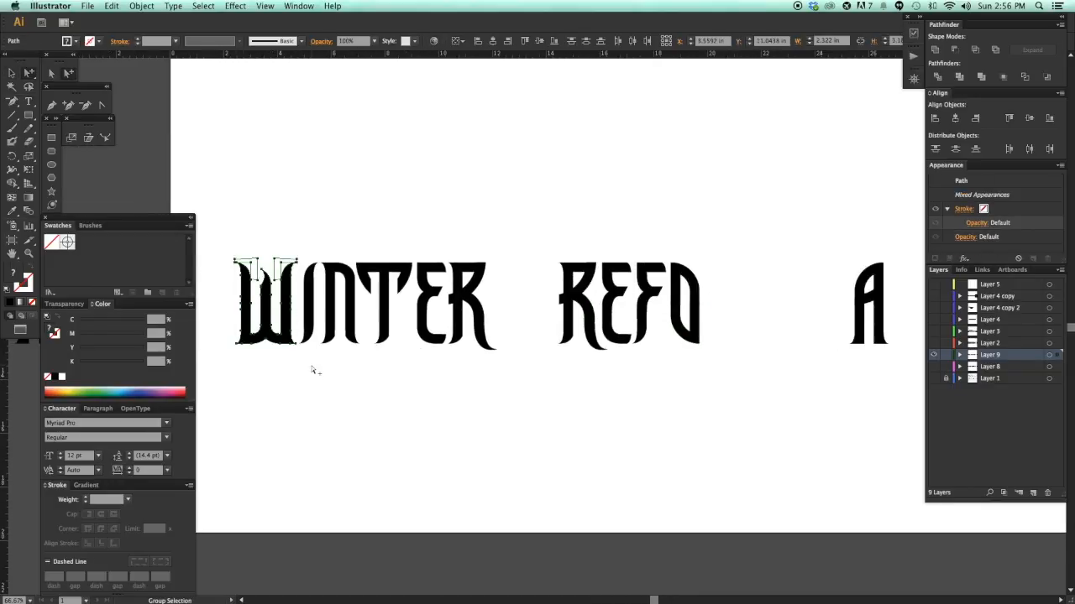
{"action": "left_click_drag", "start_coordinate": [332, 267], "coordinate": [203, 319]}
{"action": "key", "text": "a"}
{"action": "left_click_drag", "start_coordinate": [276, 290], "coordinate": [751, 293]}
{"action": "scroll", "coordinate": [818, 361], "scroll_direction": "right", "scroll_amount": 2}
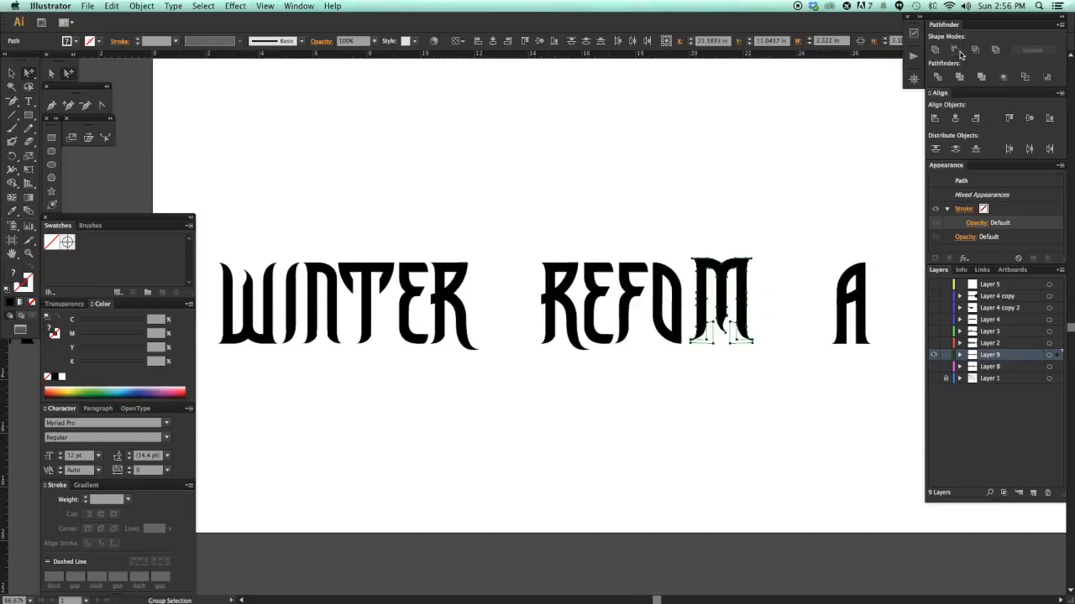
{"action": "left_click_drag", "start_coordinate": [689, 385], "coordinate": [232, 201]}
{"action": "key", "text": "Delete"}
{"action": "left_click_drag", "start_coordinate": [886, 424], "coordinate": [803, 220]}
{"action": "key", "text": "Delete"}
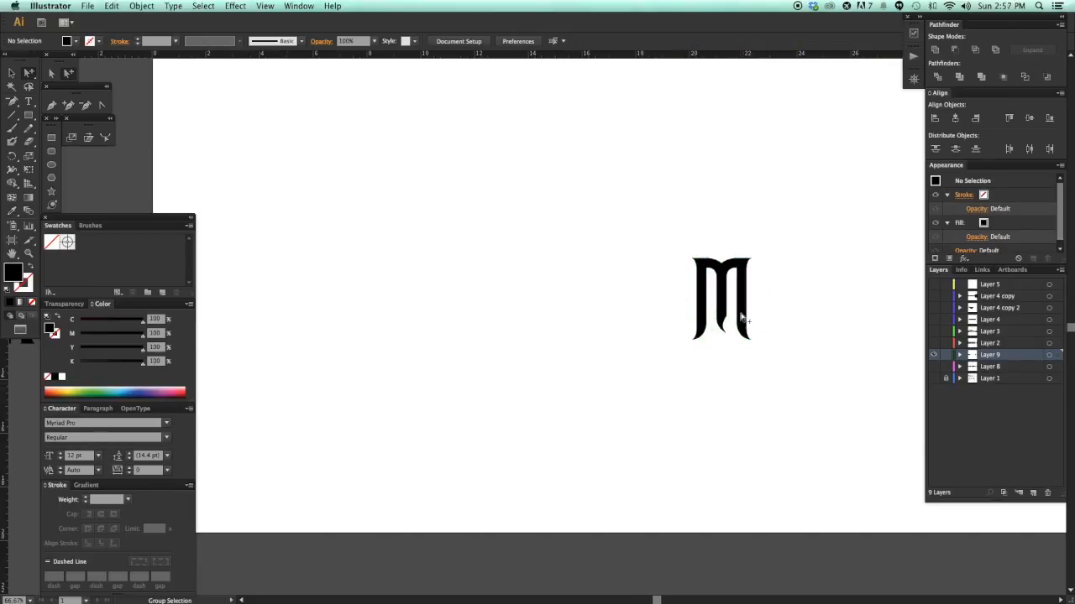
{"action": "left_click", "coordinate": [741, 317]}
{"action": "key", "text": "Delete"}
{"action": "key", "text": "super+z"}
{"action": "key", "text": "super+z"}
{"action": "key", "text": "super+z"}
- Align the M's top and base with the O and tighten the gap between the two letters
{"action": "scroll", "coordinate": [616, 207], "scroll_direction": "right", "scroll_amount": 1}
{"action": "left_click_drag", "start_coordinate": [504, 245], "coordinate": [782, 403]}
{"action": "left_click_drag", "start_coordinate": [728, 240], "coordinate": [539, 256]}
{"action": "left_click_drag", "start_coordinate": [480, 293], "coordinate": [648, 313]}
{"action": "left_click", "coordinate": [752, 448]}
{"action": "left_click_drag", "start_coordinate": [754, 450], "coordinate": [701, 446]}
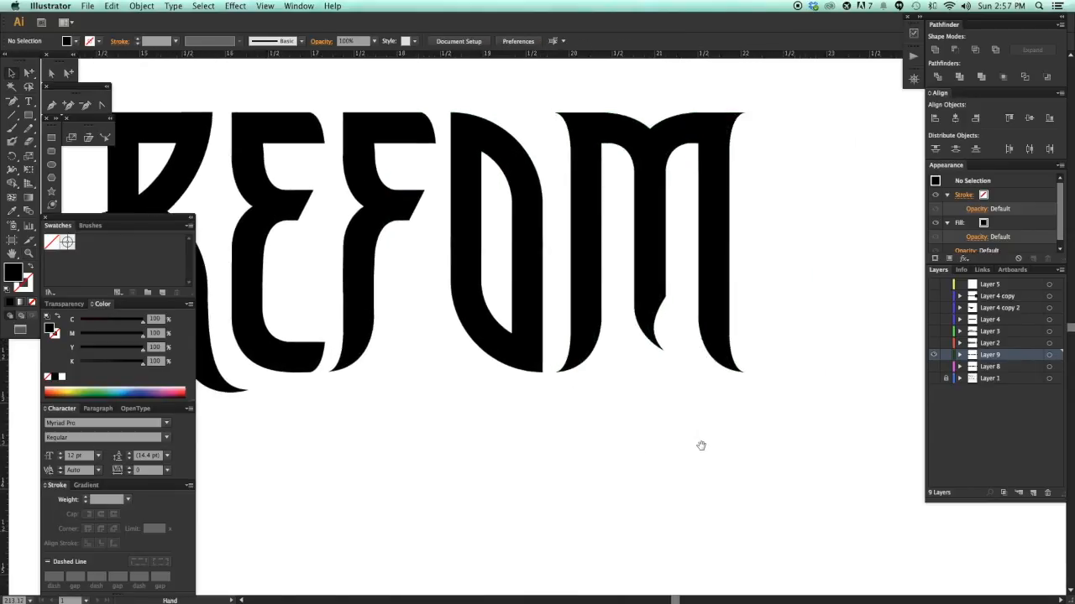
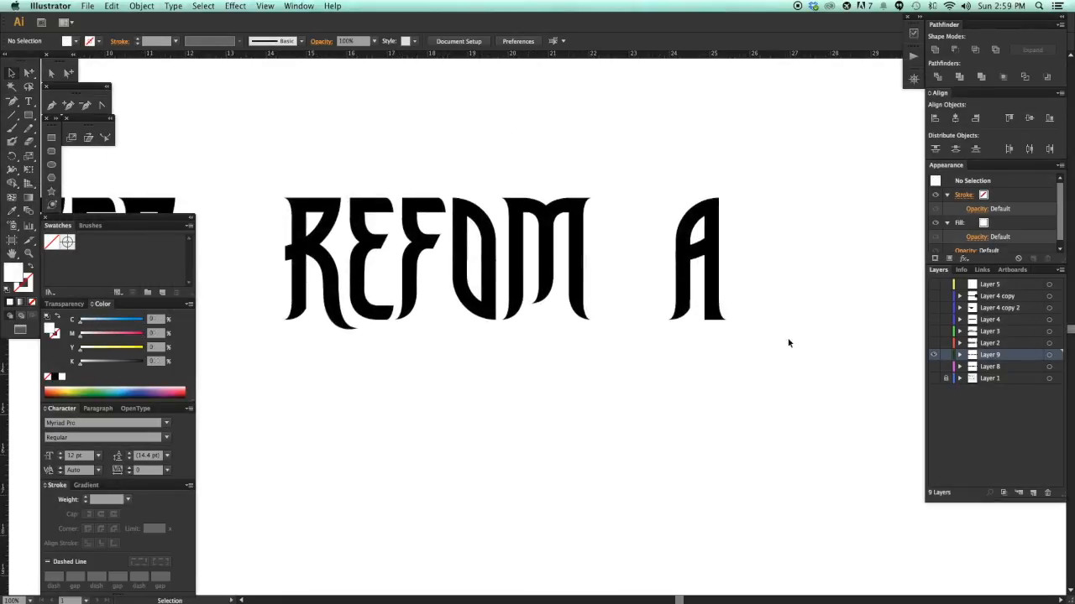
{"action": "left_click_drag", "start_coordinate": [570, 172], "coordinate": [758, 415]}
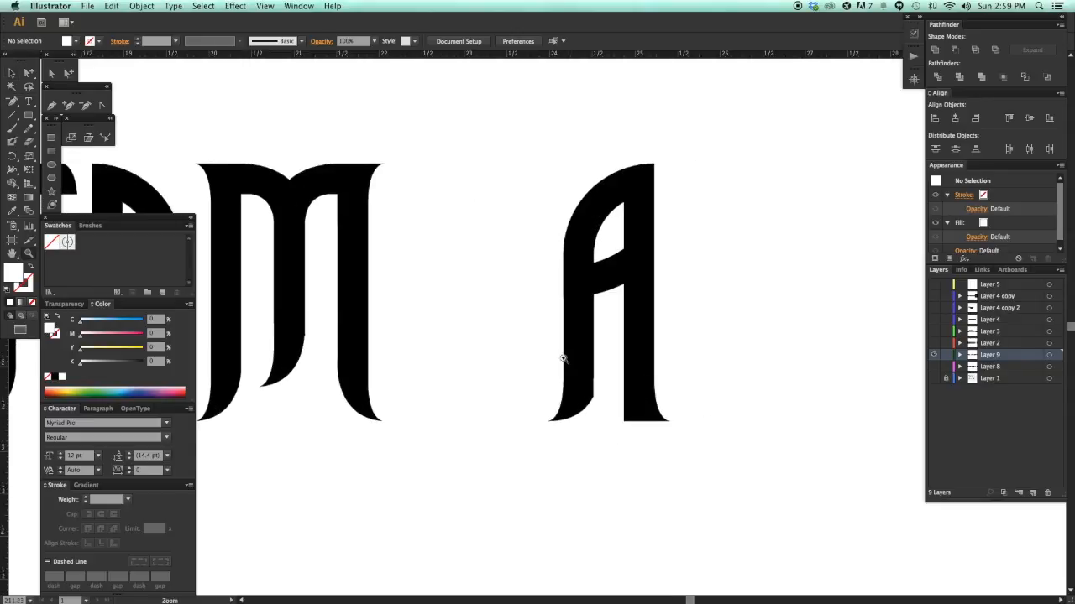
- Adjust the white cutout shapes at the A's left foot so they meet the leg's inner edge
{"action": "left_click_drag", "start_coordinate": [563, 358], "coordinate": [622, 417]}
{"action": "left_click", "coordinate": [571, 361]}
{"action": "left_click_drag", "start_coordinate": [562, 372], "coordinate": [564, 372]}
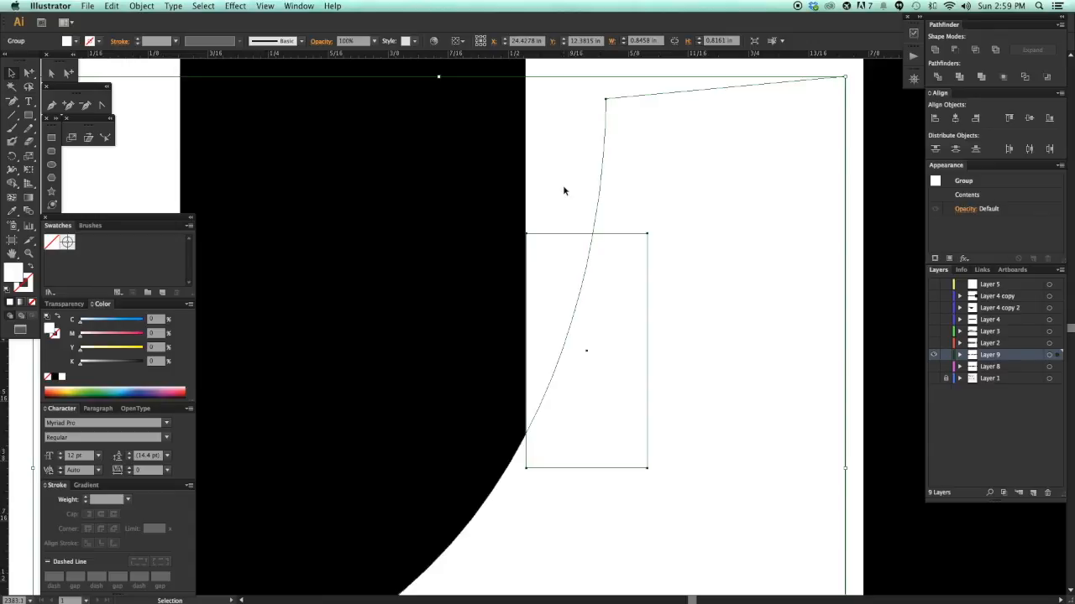
{"action": "left_click", "coordinate": [564, 187]}
{"action": "key", "text": "super+minus"}
{"action": "key", "text": "super+minus"}
{"action": "key", "text": "super+minus"}
{"action": "key", "text": "super+minus"}
{"action": "key", "text": "super+minus"}
{"action": "left_click_drag", "start_coordinate": [739, 314], "coordinate": [696, 322]}
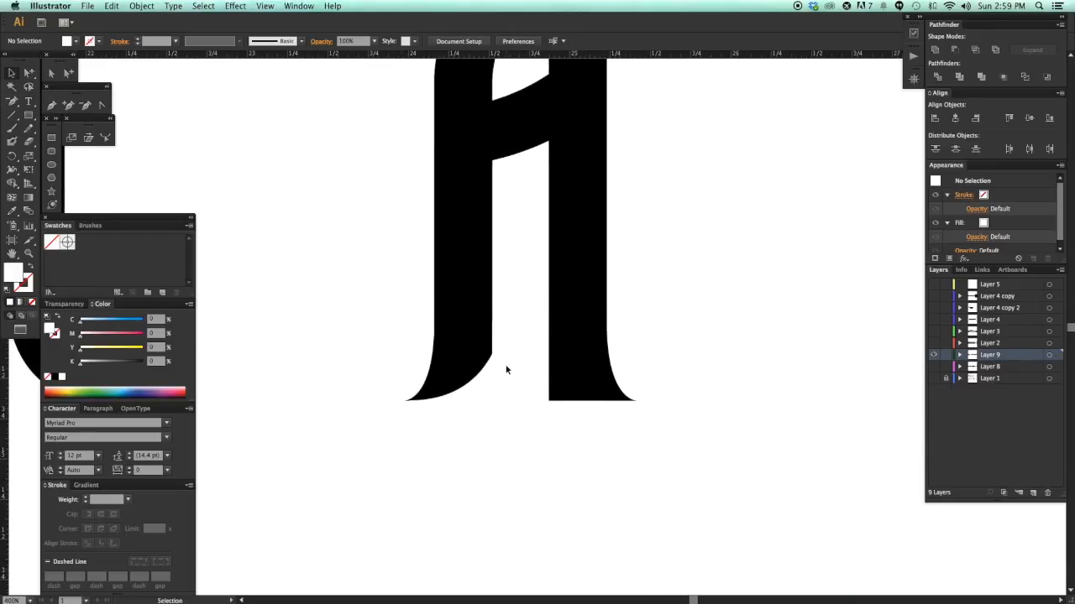
- Add a mirrored copy of the white foot cutout to shape the curved base of the A's right leg
{"action": "left_click", "coordinate": [515, 375]}
{"action": "left_click_drag", "start_coordinate": [520, 383], "coordinate": [551, 418]}
{"action": "left_click", "coordinate": [578, 456]}
{"action": "scroll", "coordinate": [595, 458], "scroll_direction": "right", "scroll_amount": 1}
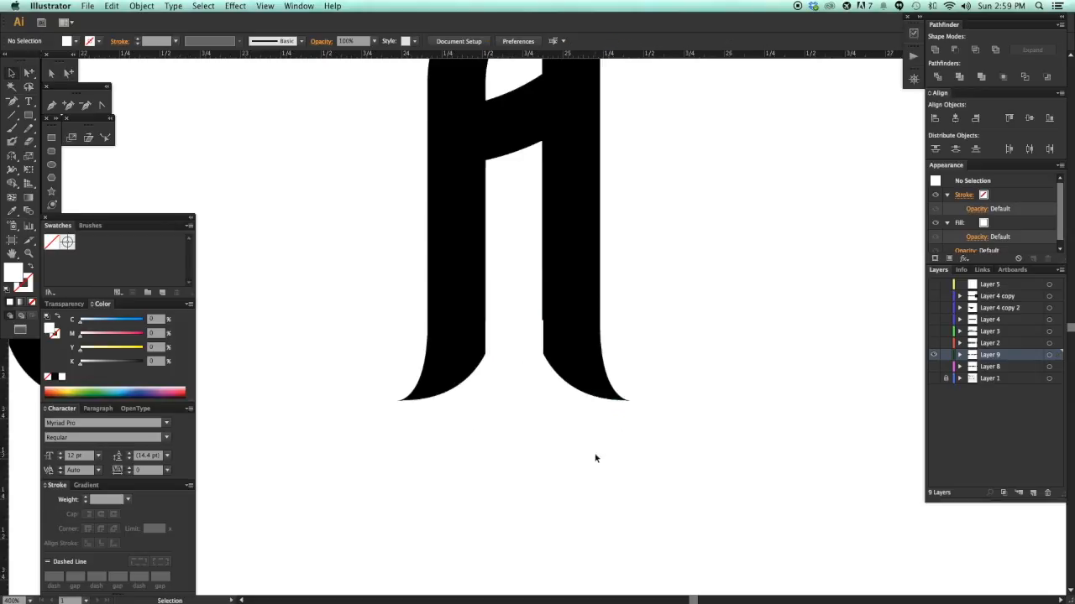
- Adjust the white cutout to remove the small step on the inner edge of the A's right leg
{"action": "left_click_drag", "start_coordinate": [577, 361], "coordinate": [576, 361]}
{"action": "double_click", "coordinate": [471, 307]}
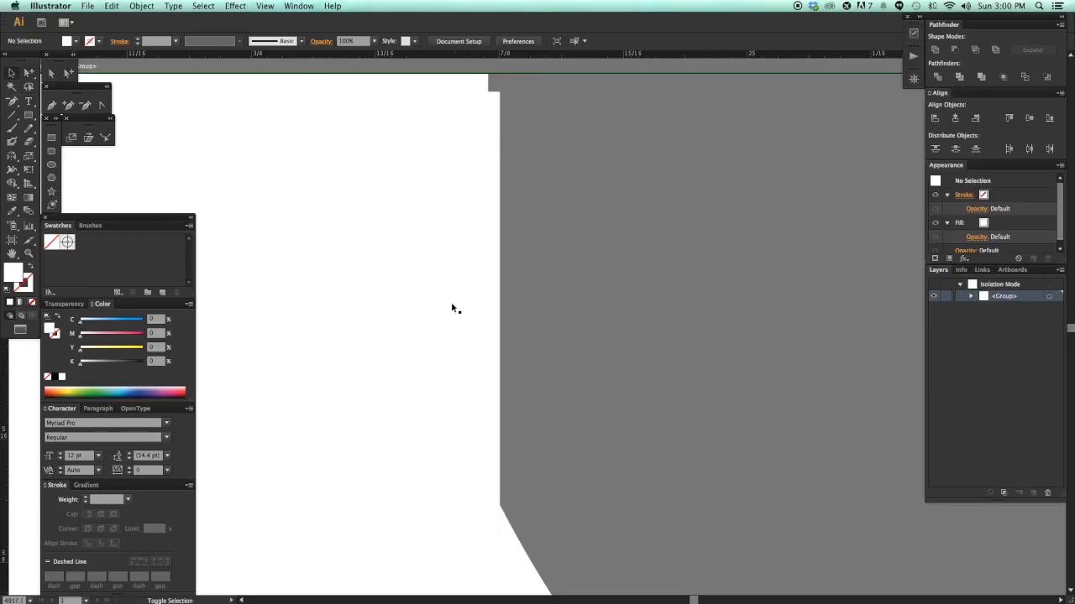
{"action": "scroll", "coordinate": [460, 288], "scroll_direction": "left", "scroll_amount": 3}
{"action": "double_click", "coordinate": [473, 163]}
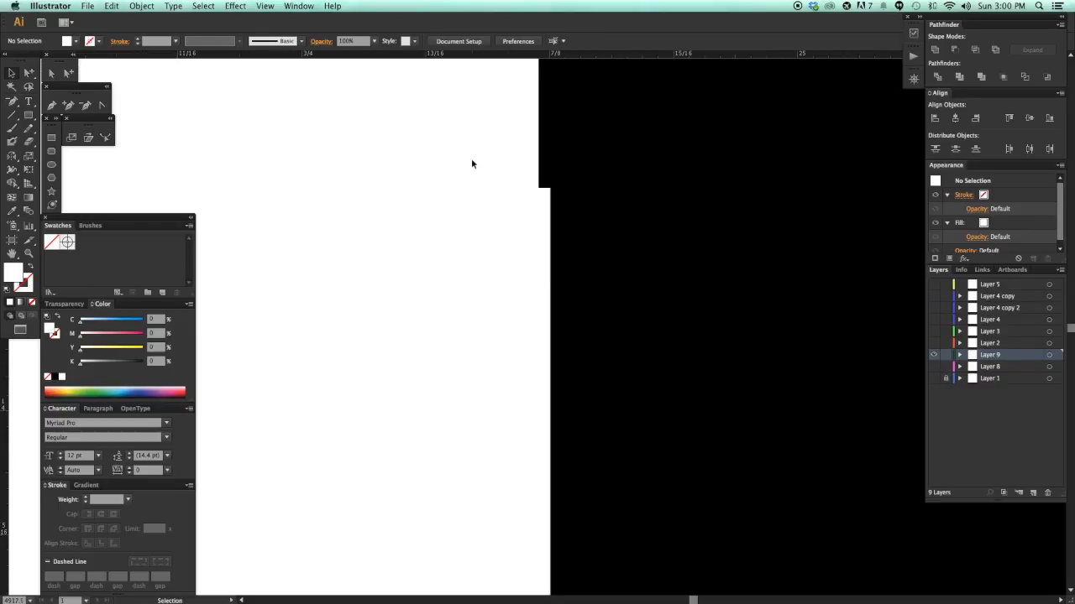
{"action": "mouse_move", "coordinate": [533, 267]}
{"action": "left_mouse_down"}
{"action": "mouse_move", "coordinate": [516, 267]}
{"action": "mouse_move", "coordinate": [526, 267]}
{"action": "left_mouse_up"}
{"action": "key", "text": "a"}
{"action": "left_click", "coordinate": [492, 149]}
{"action": "key", "text": "super+minus"}
{"action": "key", "text": "super+minus"}
{"action": "key", "text": "super+minus"}
{"action": "key", "text": "super+minus"}
{"action": "key", "text": "super+minus"}
{"action": "key", "text": "super+minus"}
{"action": "key", "text": "super+minus"}
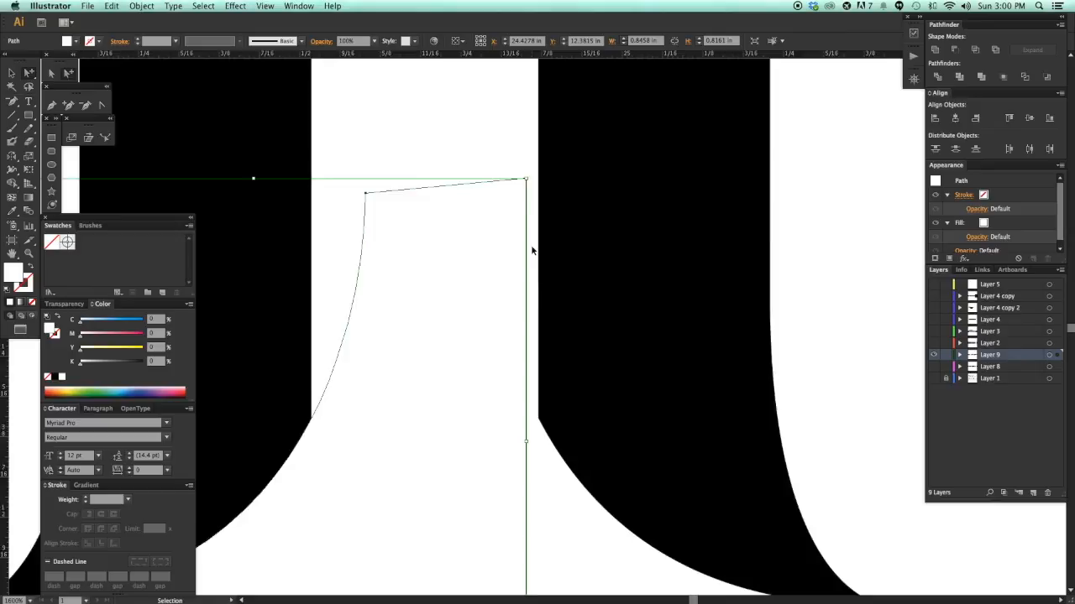
{"action": "key", "text": "super+minus"}
{"action": "key", "text": "super+minus"}
{"action": "key", "text": "super+minus"}
- Move the complete A with its cutouts close beside the M
{"action": "left_click", "coordinate": [632, 319]}
{"action": "left_click_drag", "start_coordinate": [625, 376], "coordinate": [717, 447]}
{"action": "left_click_drag", "start_coordinate": [725, 496], "coordinate": [525, 162]}
{"action": "left_click_drag", "start_coordinate": [475, 230], "coordinate": [521, 254]}
{"action": "left_click_drag", "start_coordinate": [672, 313], "coordinate": [518, 314]}
{"action": "left_click", "coordinate": [655, 338]}
{"action": "key", "text": "super+minus"}
{"action": "key", "text": "super+minus"}
{"action": "key", "text": "super+minus"}
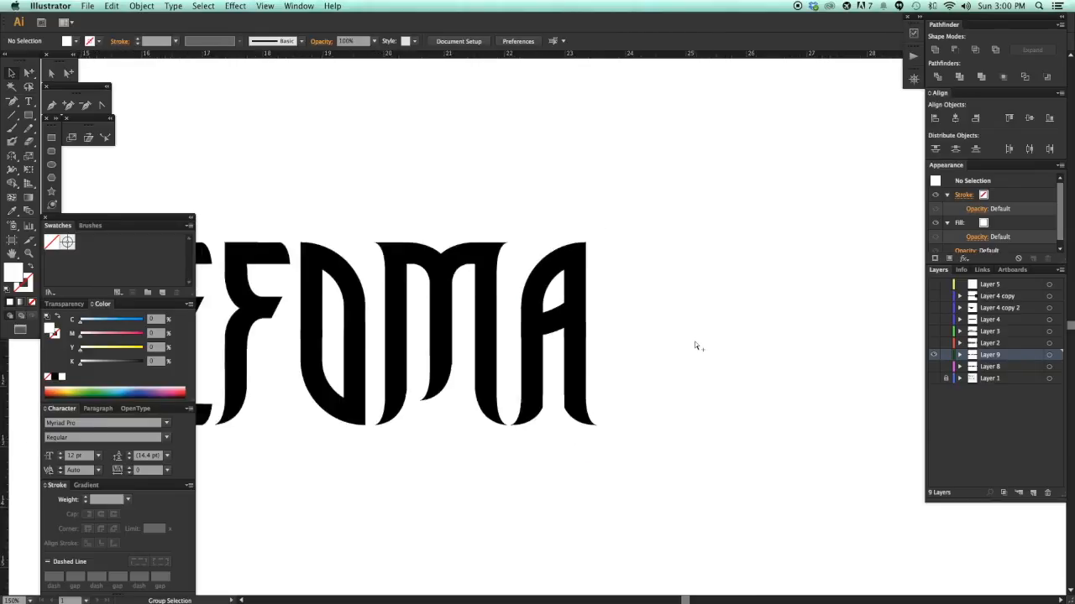
{"action": "scroll", "coordinate": [658, 362], "scroll_direction": "left", "scroll_amount": 10}
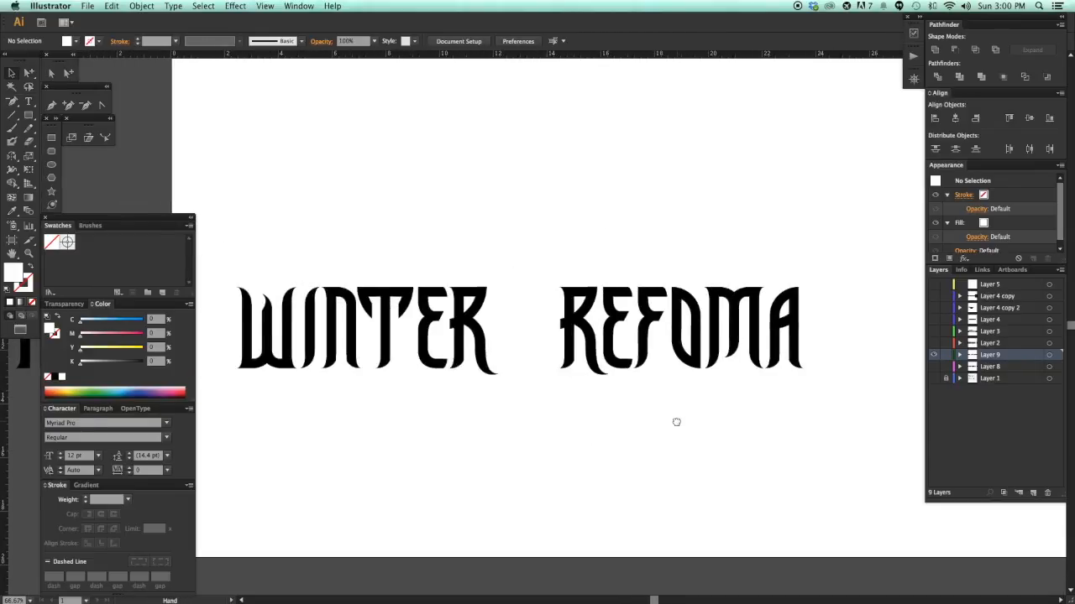
{"action": "scroll", "coordinate": [692, 419], "scroll_direction": "right", "scroll_amount": 3}
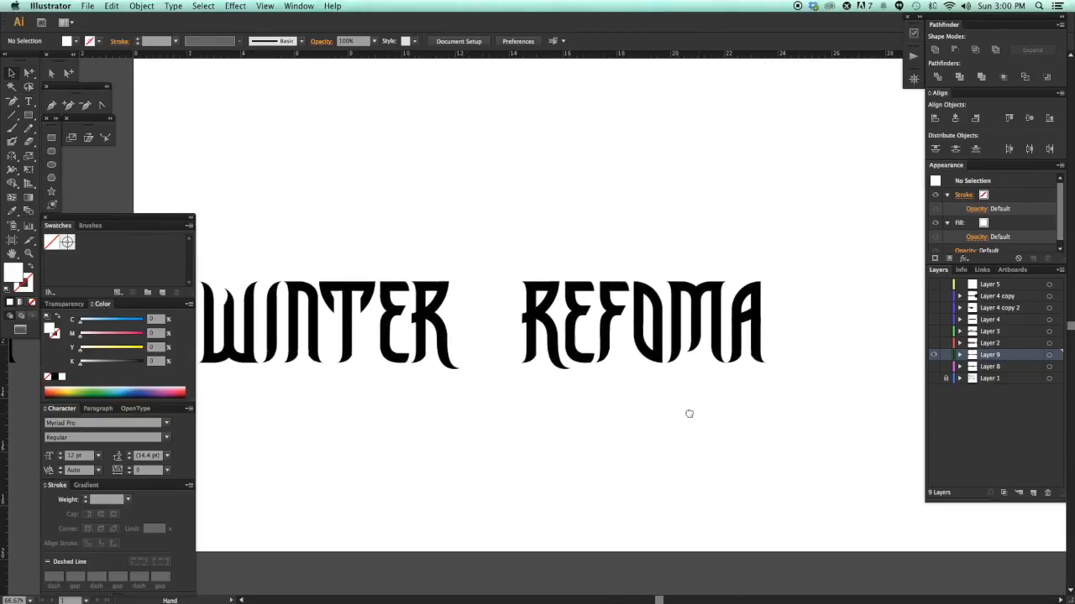
- Unite the overlapping pieces of the O and widen it slightly toward the M
{"action": "left_click_drag", "start_coordinate": [508, 215], "coordinate": [687, 492]}
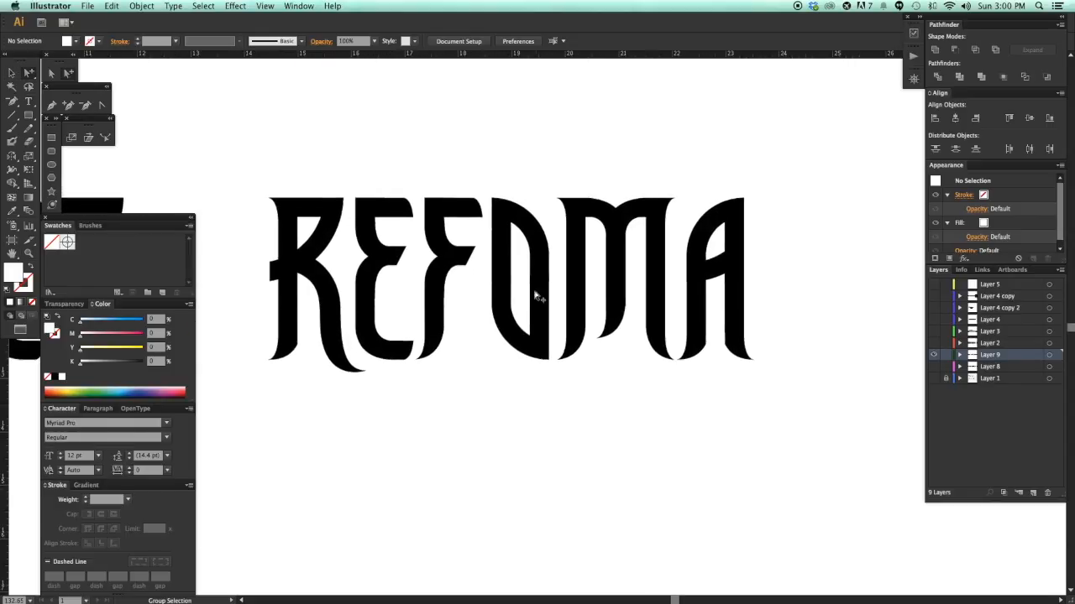
{"action": "left_click", "coordinate": [530, 288]}
{"action": "left_click", "coordinate": [538, 266]}
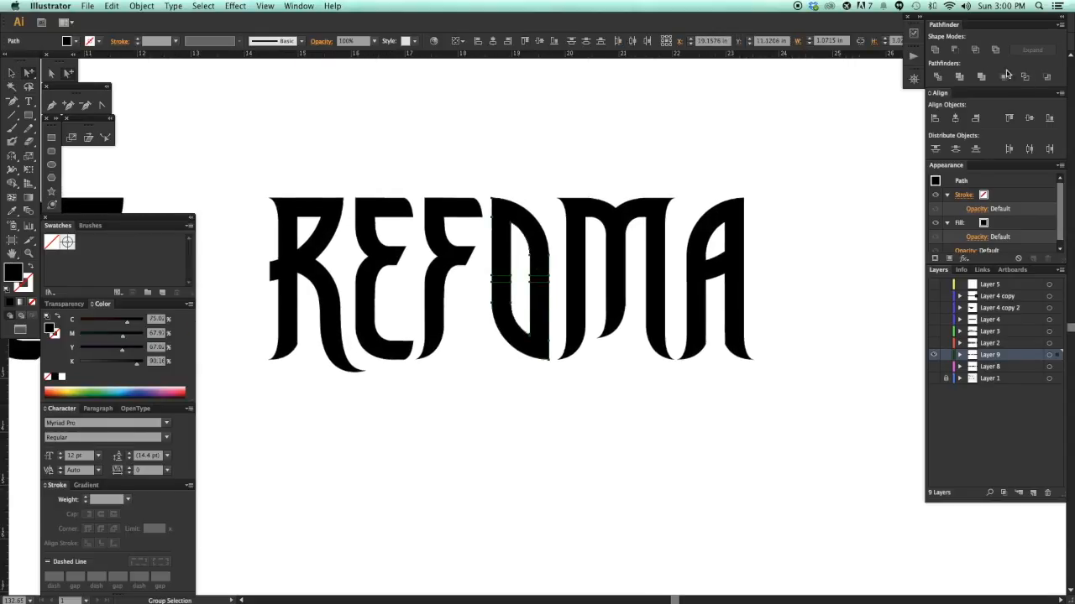
{"action": "left_click", "coordinate": [936, 50]}
{"action": "key", "text": "v"}
{"action": "left_click_drag", "start_coordinate": [548, 278], "coordinate": [551, 279]}
{"action": "left_click", "coordinate": [605, 451]}
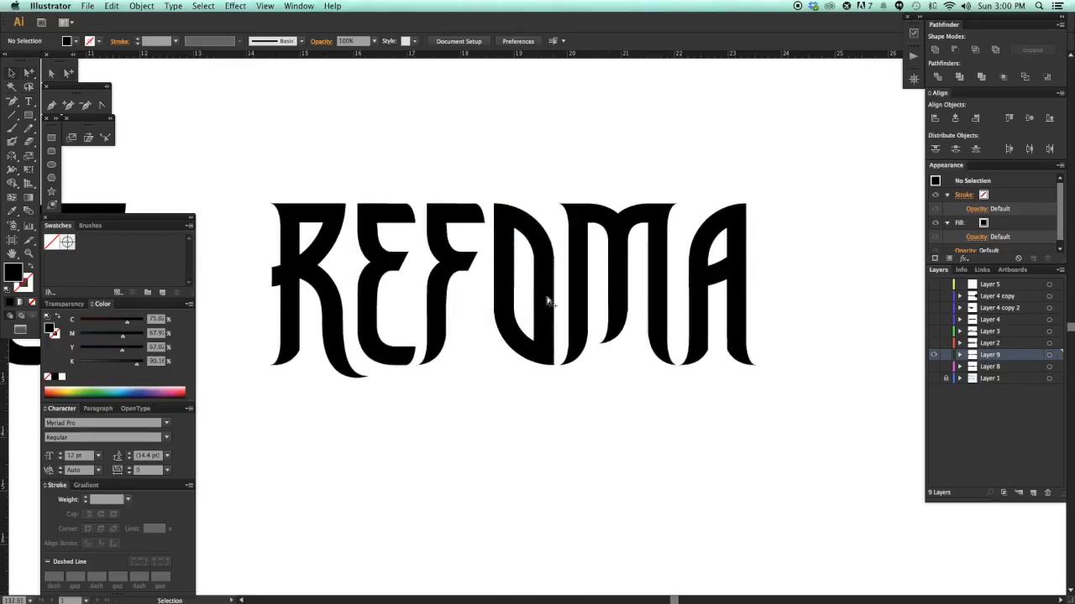
- Examine the letter shapes and spacing across the WINTER REFOMA lettering, including the T in WINTER
{"action": "scroll", "coordinate": [628, 421], "scroll_direction": "down", "scroll_amount": 5}
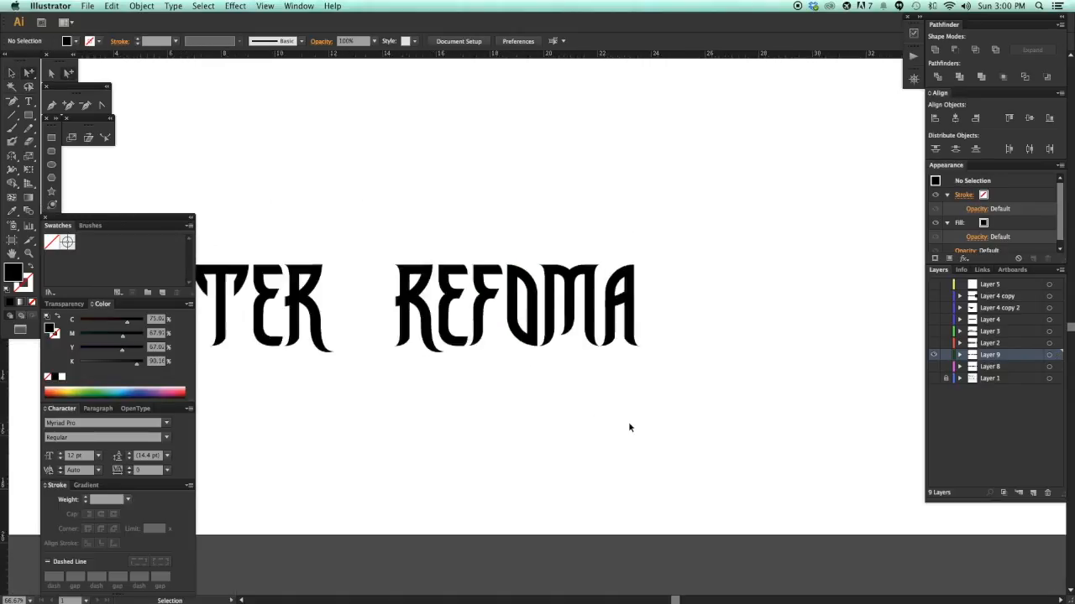
{"action": "left_click_drag", "start_coordinate": [649, 442], "coordinate": [644, 449]}
{"action": "left_click_drag", "start_coordinate": [366, 214], "coordinate": [637, 435]}
{"action": "left_click_drag", "start_coordinate": [470, 438], "coordinate": [700, 437]}
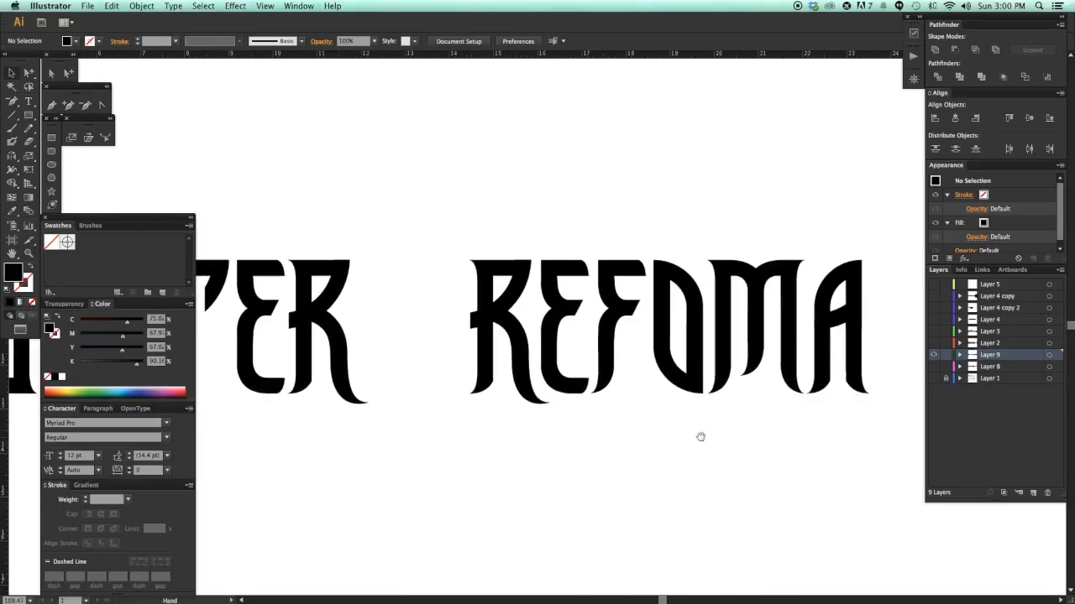
{"action": "left_click_drag", "start_coordinate": [362, 433], "coordinate": [486, 430]}
{"action": "left_click_drag", "start_coordinate": [329, 430], "coordinate": [414, 433]}
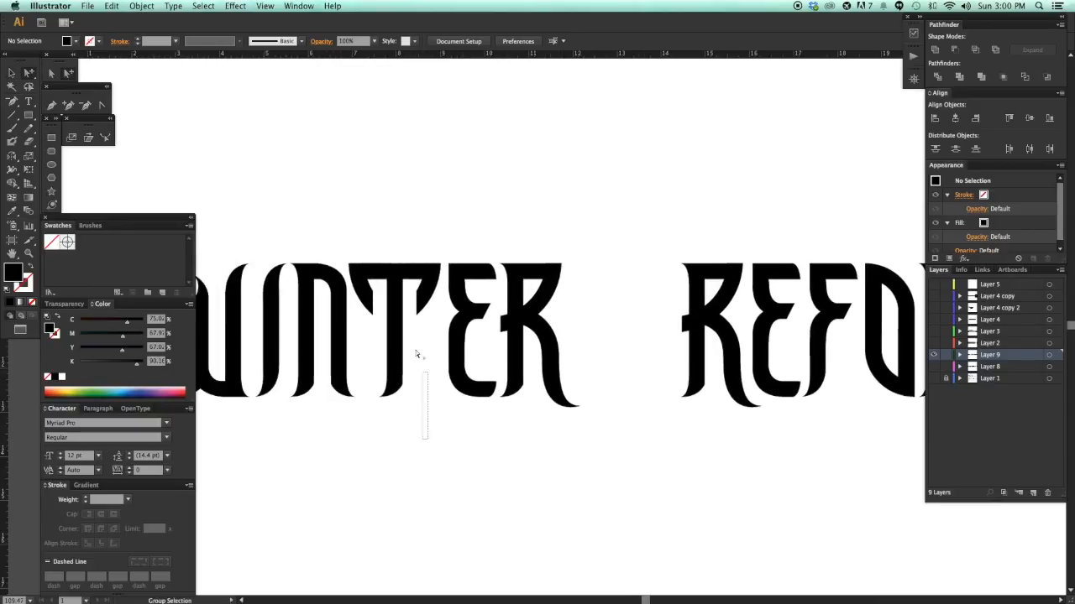
{"action": "left_click_drag", "start_coordinate": [360, 243], "coordinate": [362, 250]}
{"action": "left_click", "coordinate": [410, 436]}
{"action": "scroll", "coordinate": [445, 472], "scroll_direction": "right", "scroll_amount": 1}
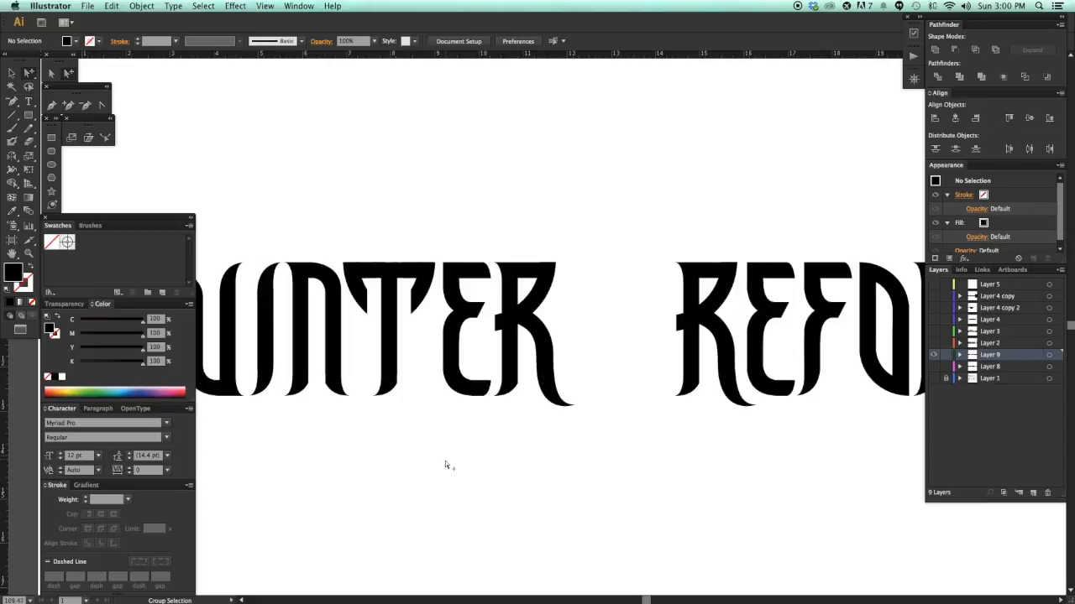
- Duplicate the spare R with its cutout onto empty pasteboard beside the original
{"action": "left_click_drag", "start_coordinate": [492, 476], "coordinate": [686, 506]}
{"action": "left_click", "coordinate": [740, 383]}
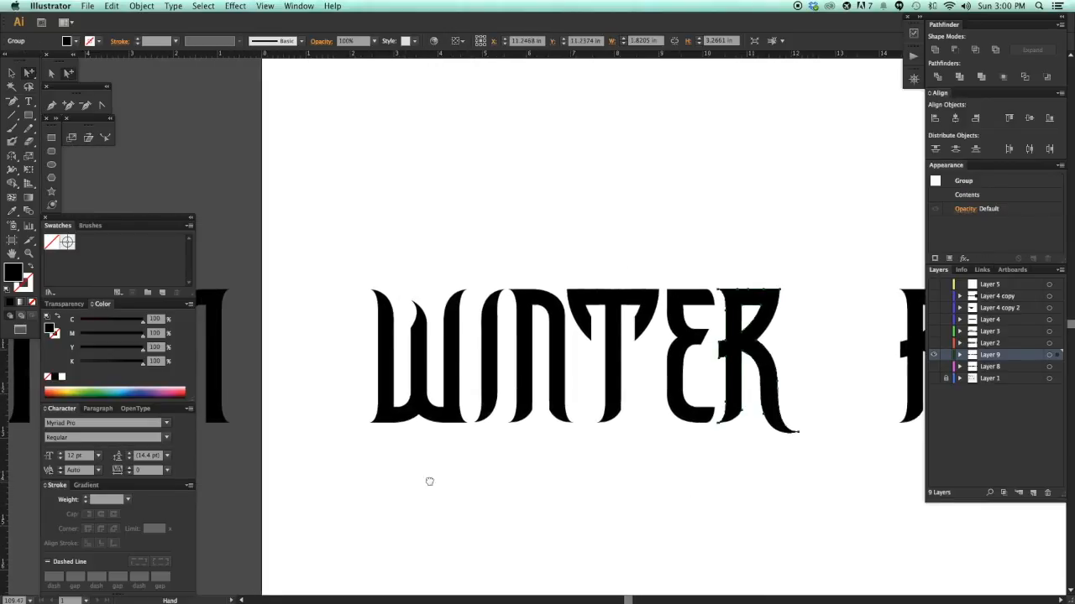
{"action": "scroll", "coordinate": [429, 482], "scroll_direction": "left", "scroll_amount": 10}
{"action": "left_click_drag", "start_coordinate": [411, 425], "coordinate": [316, 267]}
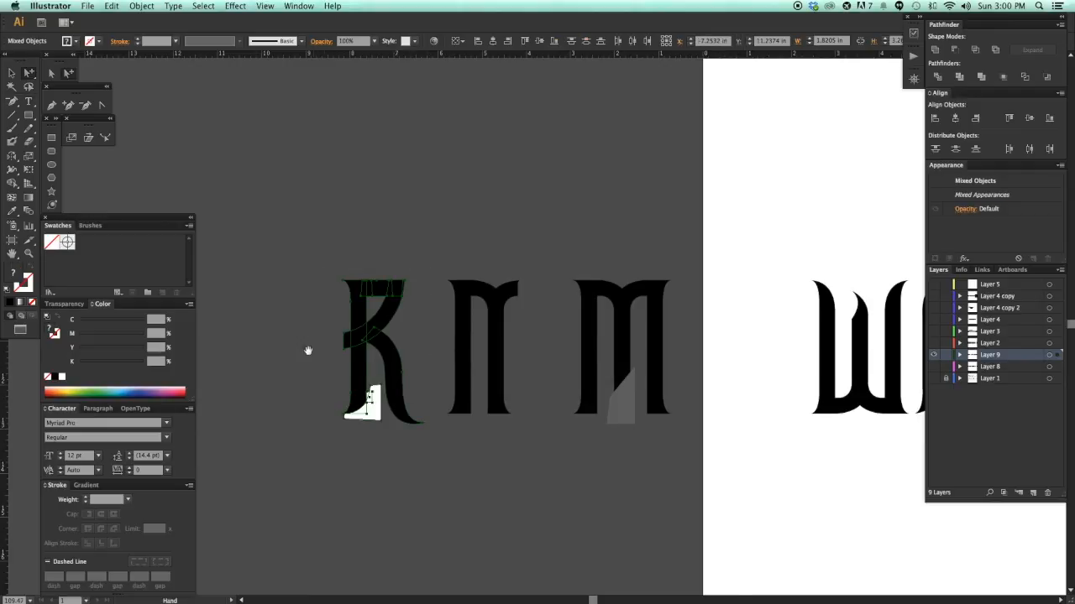
{"action": "left_click_drag", "start_coordinate": [309, 350], "coordinate": [552, 368]}
{"action": "left_click_drag", "start_coordinate": [628, 334], "coordinate": [421, 332]}
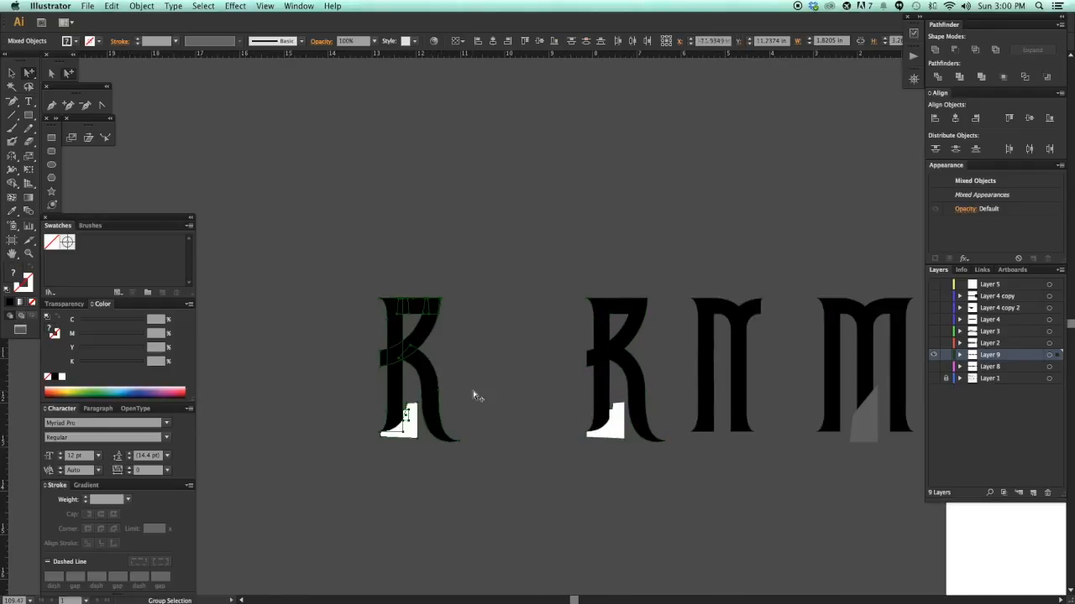
{"action": "left_click", "coordinate": [474, 393]}
{"action": "left_click_drag", "start_coordinate": [505, 411], "coordinate": [523, 413]}
- Delete the curved leg and the bowl of the duplicated R, keeping its stem and top bar
{"action": "left_click", "coordinate": [446, 377]}
{"action": "key", "text": "Delete"}
{"action": "left_click", "coordinate": [431, 354]}
{"action": "key", "text": "Delete"}
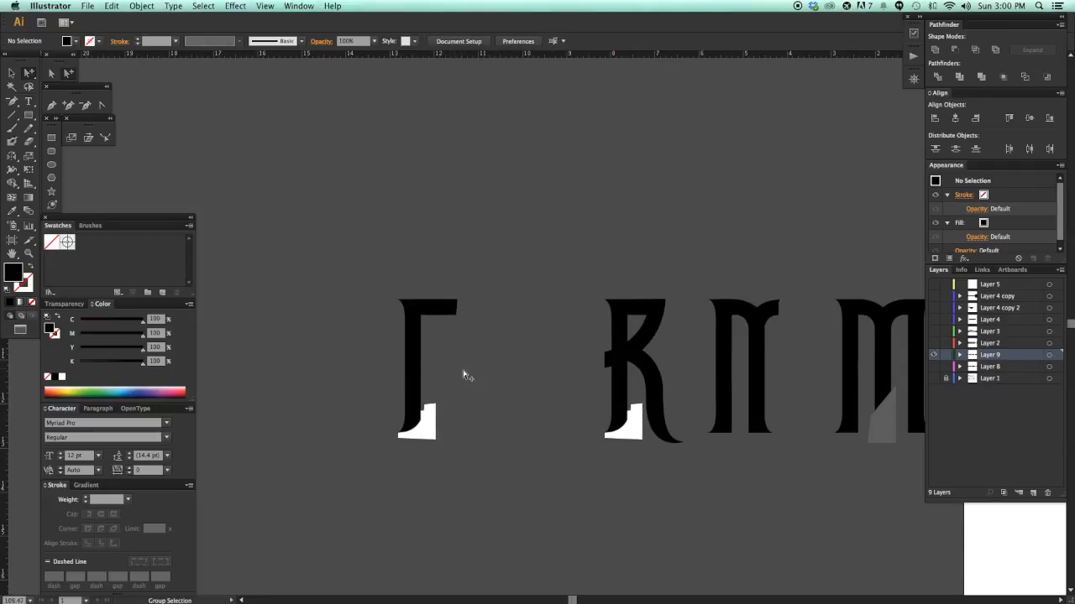
{"action": "left_click_drag", "start_coordinate": [465, 380], "coordinate": [426, 368]}
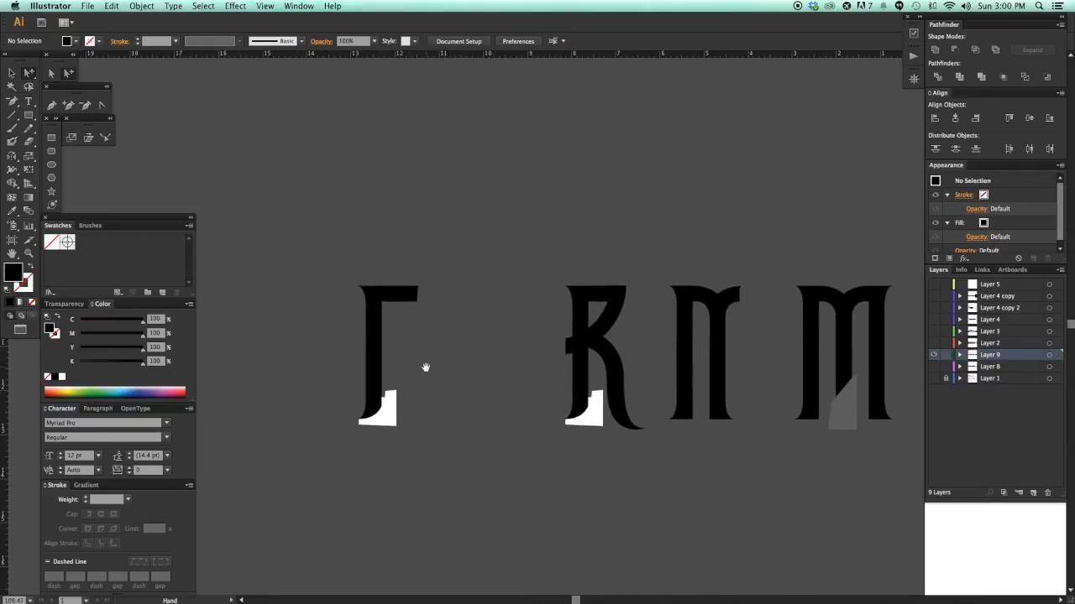
- Place a mirrored copy of the stem to the left of the partial letter
{"action": "left_click", "coordinate": [810, 303]}
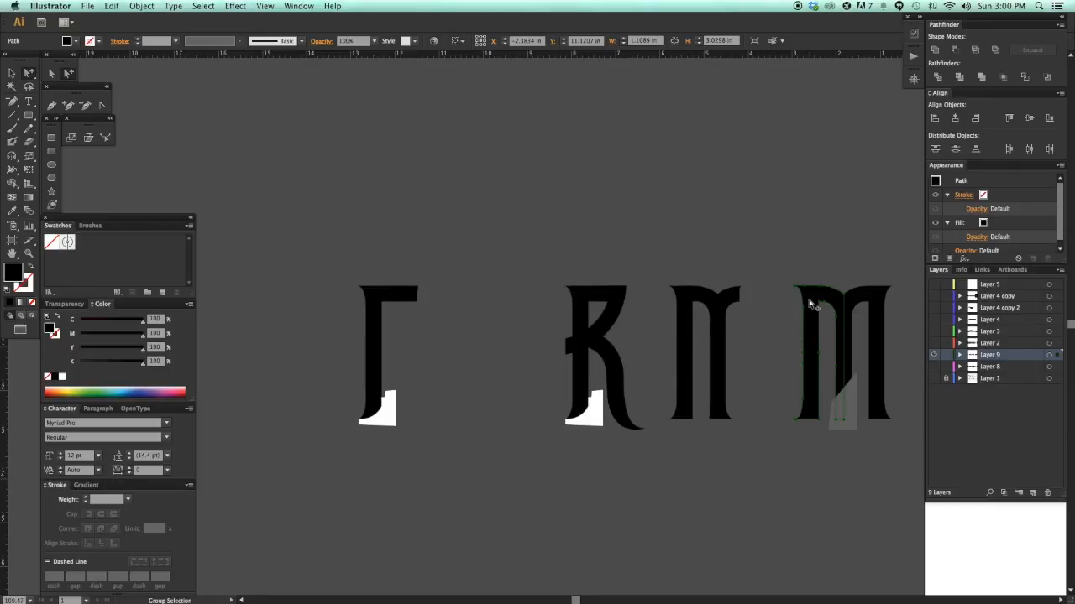
{"action": "left_click", "coordinate": [884, 305]}
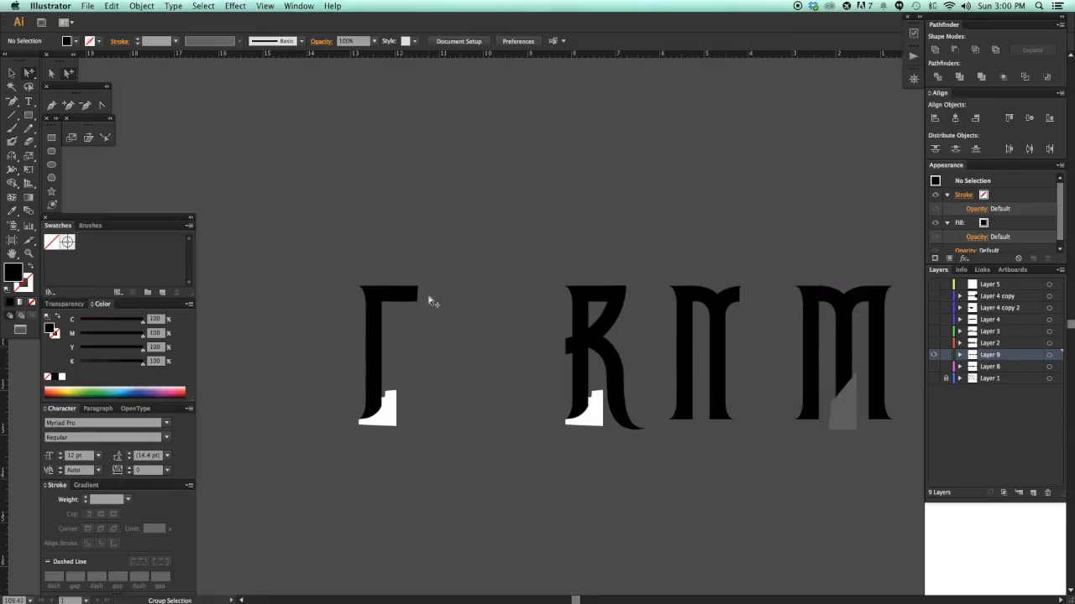
{"action": "left_click", "coordinate": [373, 299]}
{"action": "left_click_drag", "start_coordinate": [371, 299], "coordinate": [335, 300]}
{"action": "left_click", "coordinate": [424, 323]}
{"action": "left_click_drag", "start_coordinate": [479, 360], "coordinate": [597, 364]}
{"action": "left_click_drag", "start_coordinate": [337, 223], "coordinate": [583, 392]}
{"action": "left_click_drag", "start_coordinate": [574, 395], "coordinate": [527, 408]}
{"action": "left_click", "coordinate": [492, 400], "text": "alt"}
{"action": "left_click_drag", "start_coordinate": [438, 436], "coordinate": [361, 430]}
- Copy a piece of the partial letter's top bar straight down below the bar
{"action": "right_click", "coordinate": [697, 328]}
{"action": "left_click", "coordinate": [492, 323]}
{"action": "key", "text": "v"}
{"action": "left_click", "coordinate": [703, 345]}
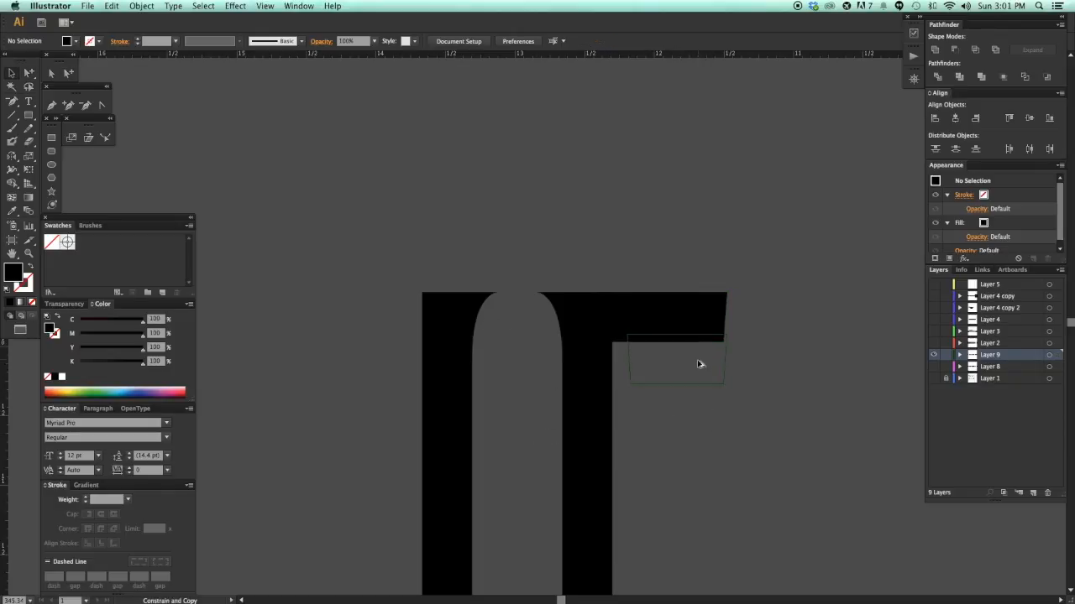
{"action": "left_click", "coordinate": [699, 371]}
{"action": "left_click", "coordinate": [771, 389]}
- In outline view, align the copied piece's top edge exactly with the bottom edge of the top bar
{"action": "left_click_drag", "start_coordinate": [659, 328], "coordinate": [716, 361]}
{"action": "key", "text": "super+y"}
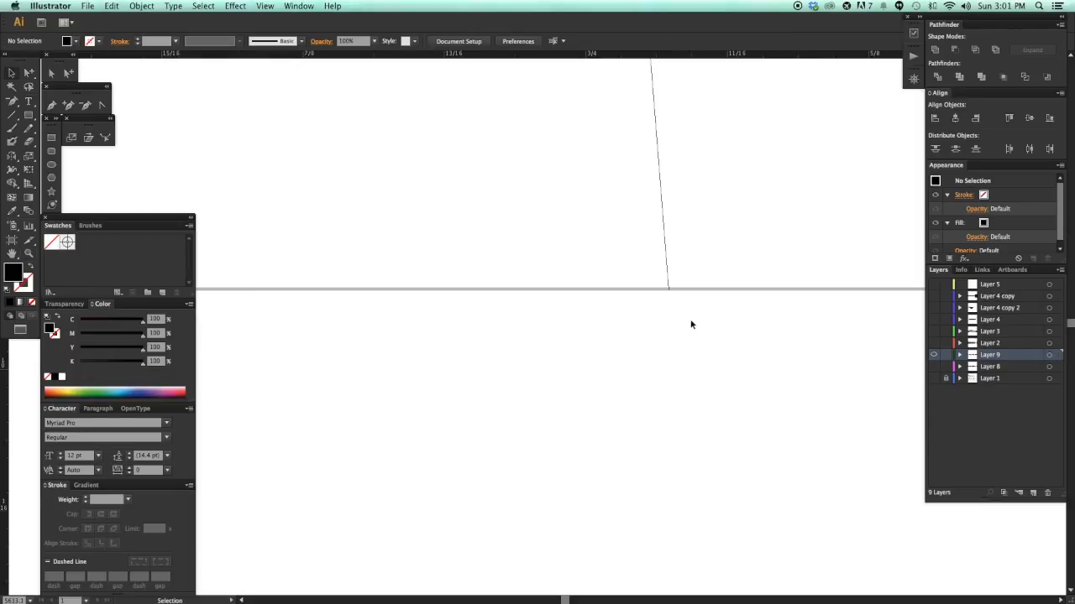
{"action": "scroll", "coordinate": [713, 332], "scroll_direction": "right", "scroll_amount": 5}
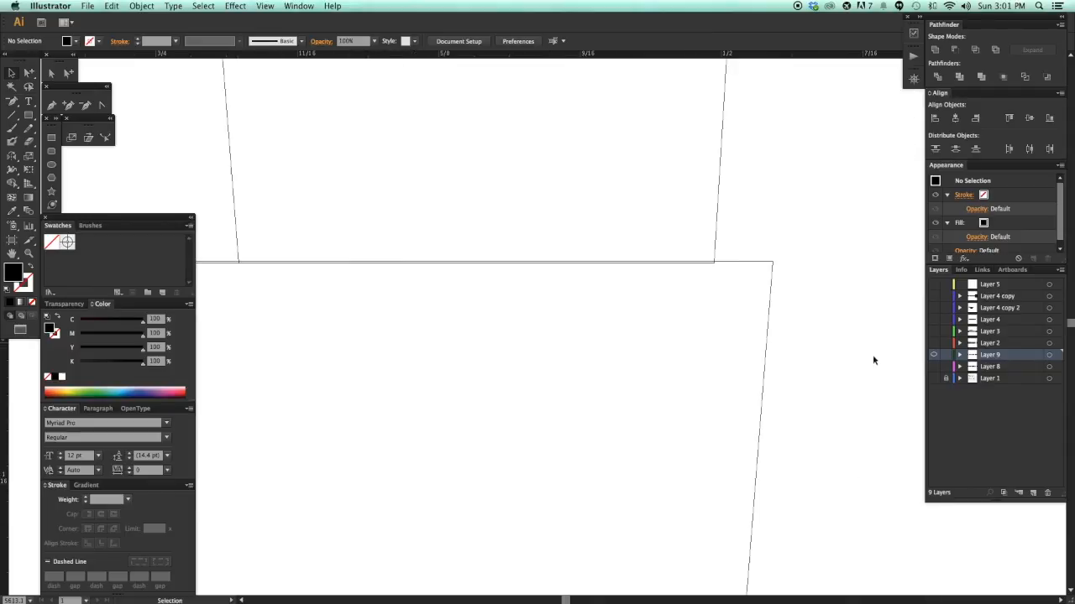
{"action": "left_click_drag", "start_coordinate": [743, 267], "coordinate": [742, 272]}
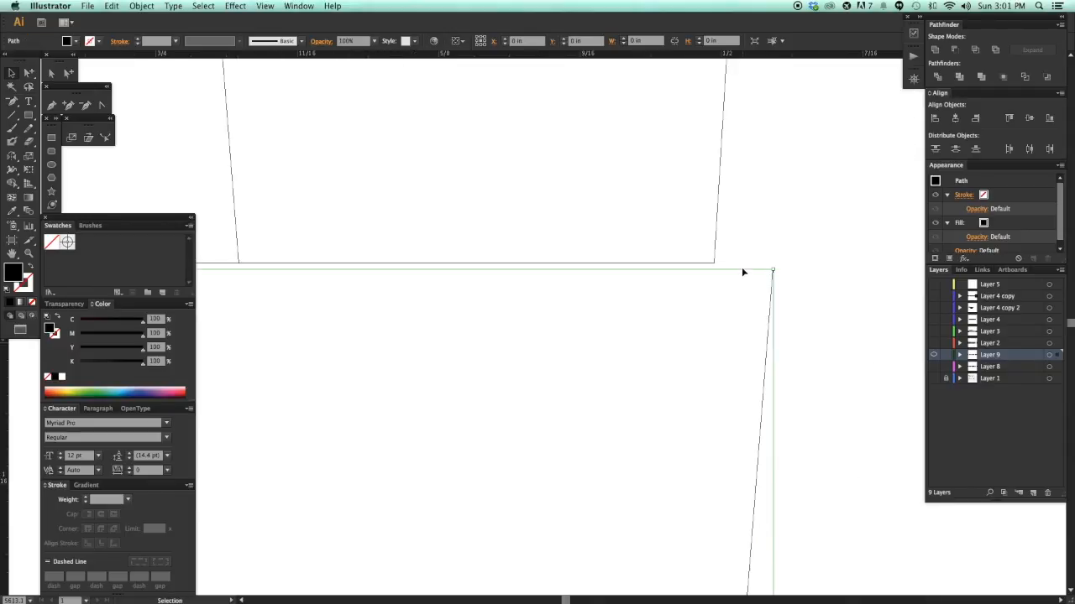
{"action": "left_click_drag", "start_coordinate": [746, 271], "coordinate": [747, 263]}
{"action": "left_click", "coordinate": [786, 268]}
- Move the copied bar piece over the mirrored stem, level with the underside of the top bar
{"action": "key", "text": "super+minus"}
{"action": "key", "text": "super+minus"}
{"action": "key", "text": "super+minus"}
{"action": "key", "text": "super+minus"}
{"action": "key", "text": "super+minus"}
{"action": "key", "text": "super+minus"}
{"action": "key", "text": "super+minus"}
{"action": "key", "text": "super+minus"}
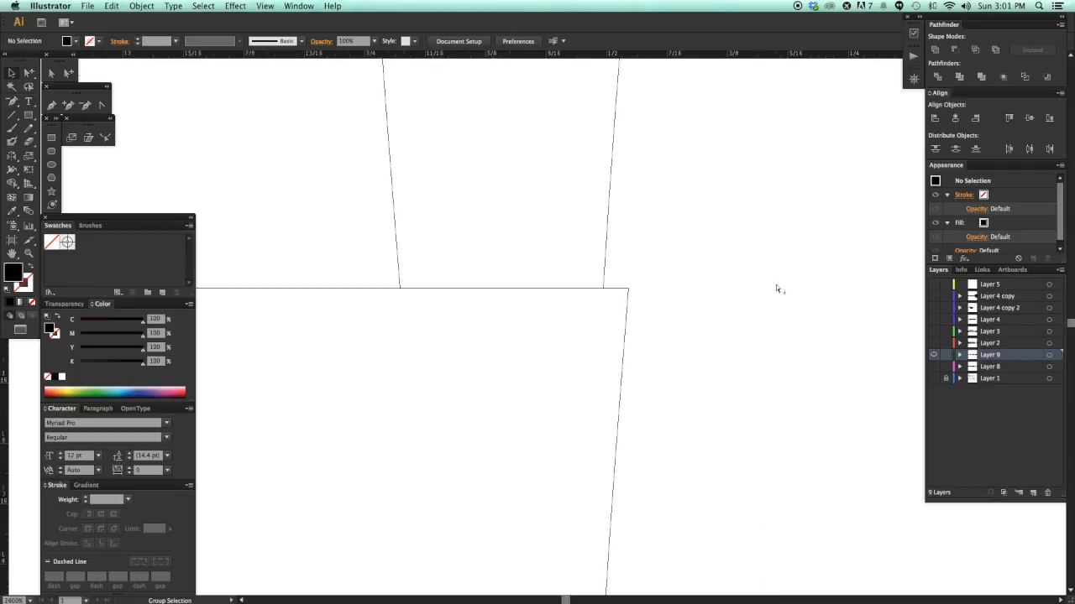
{"action": "left_click_drag", "start_coordinate": [566, 445], "coordinate": [800, 434]}
{"action": "left_click", "coordinate": [776, 341]}
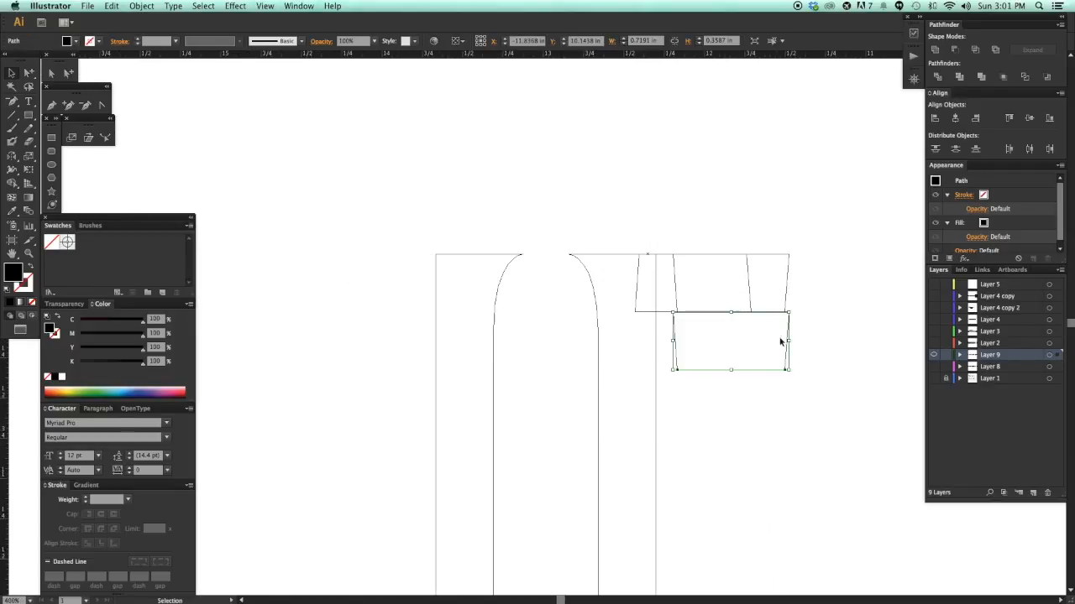
{"action": "left_click_drag", "start_coordinate": [789, 334], "coordinate": [526, 322]}
- Cut the mirrored stem with the bar piece and delete the lower remainder, keeping only the flared top
{"action": "key", "text": "a"}
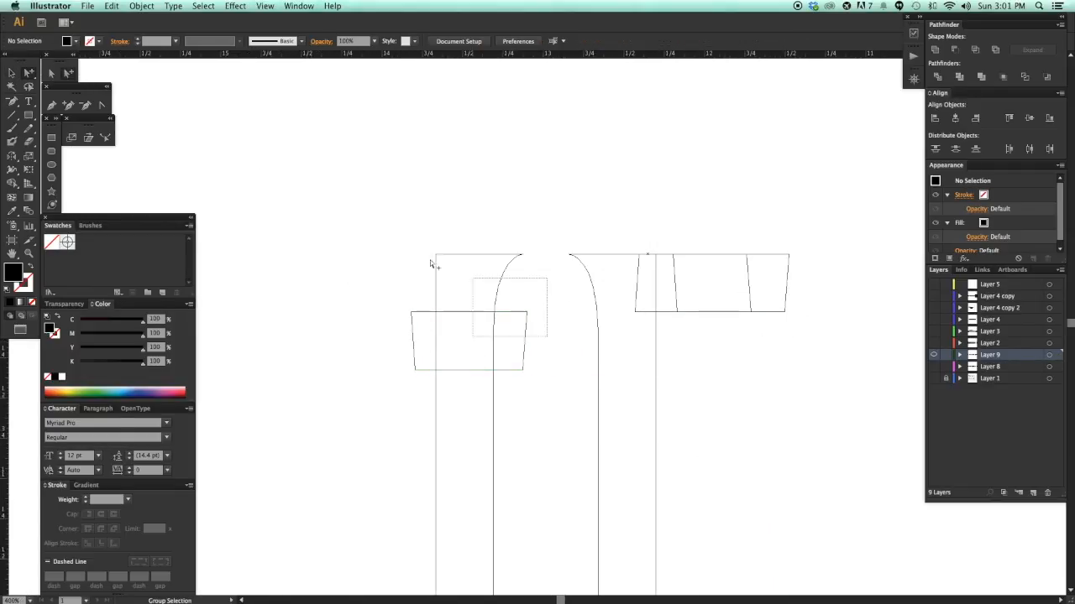
{"action": "left_click", "coordinate": [958, 52]}
{"action": "left_click", "coordinate": [444, 331]}
{"action": "left_click_drag", "start_coordinate": [444, 331], "coordinate": [518, 391]}
{"action": "left_click", "coordinate": [513, 339]}
{"action": "key", "text": "Delete"}
- Place the flared piece at the right end of the top bar and shift the bar's end piece inward
{"action": "left_click_drag", "start_coordinate": [493, 353], "coordinate": [403, 250]}
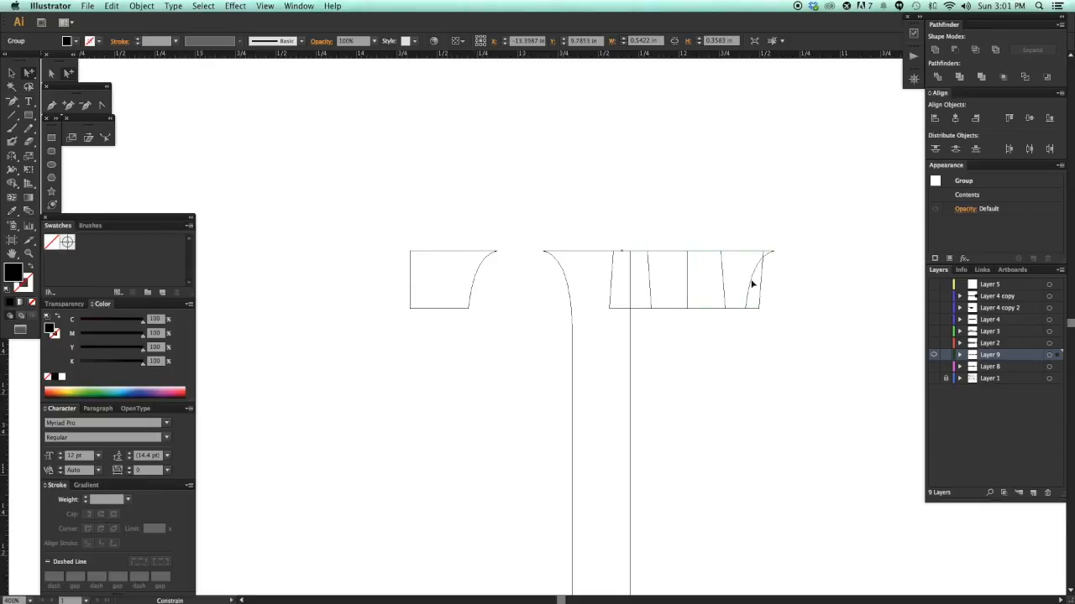
{"action": "key", "text": "Delete"}
{"action": "key", "text": "shift+e"}
{"action": "left_click_drag", "start_coordinate": [758, 303], "coordinate": [706, 242]}
{"action": "key", "text": "a"}
{"action": "left_click", "coordinate": [787, 359]}
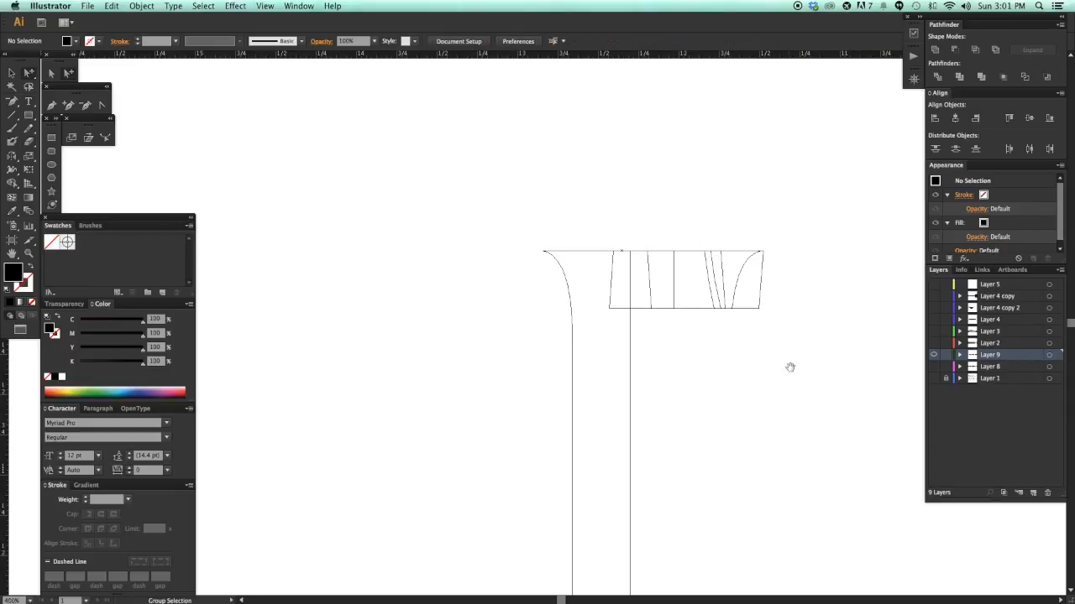
- Unite the top bar pieces with the flared end into one shape and return to the filled preview
{"action": "scroll", "coordinate": [785, 370], "scroll_direction": "left", "scroll_amount": 1}
{"action": "left_click_drag", "start_coordinate": [791, 374], "coordinate": [652, 227]}
{"action": "left_click", "coordinate": [934, 50]}
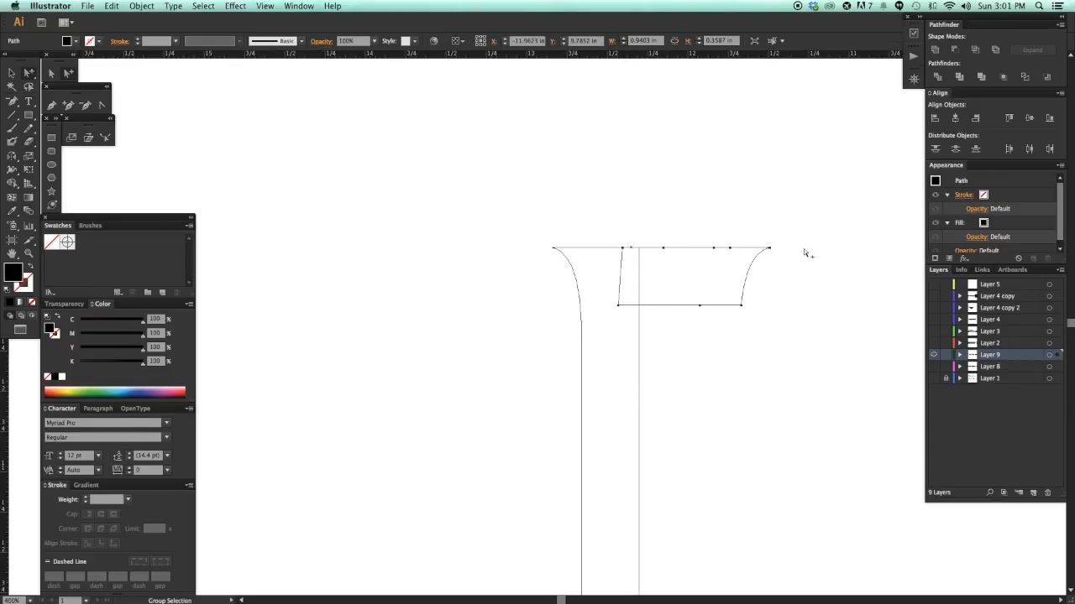
{"action": "left_click", "coordinate": [803, 249]}
{"action": "scroll", "coordinate": [799, 312], "scroll_direction": "right", "scroll_amount": 1}
{"action": "key", "text": "super+y"}
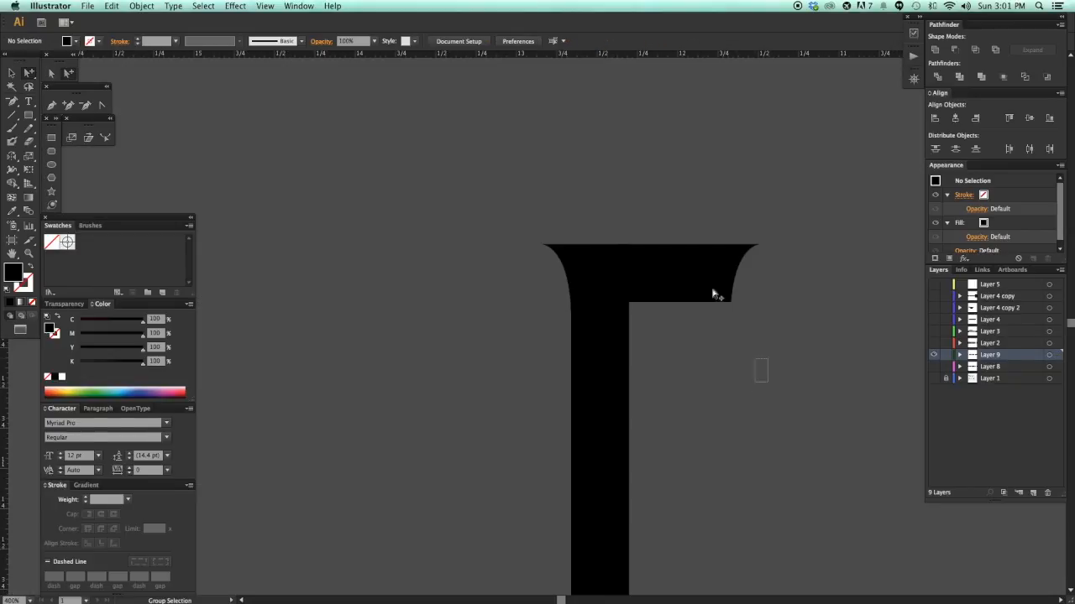
- Add a mirrored copy of the flared bar on the other side of the stem to form a T
{"action": "left_click", "coordinate": [710, 292]}
{"action": "key", "text": "o"}
{"action": "left_click_drag", "start_coordinate": [753, 369], "coordinate": [593, 343]}
{"action": "key", "text": "a"}
{"action": "left_click_drag", "start_coordinate": [702, 292], "coordinate": [554, 293]}
{"action": "left_click", "coordinate": [700, 353]}
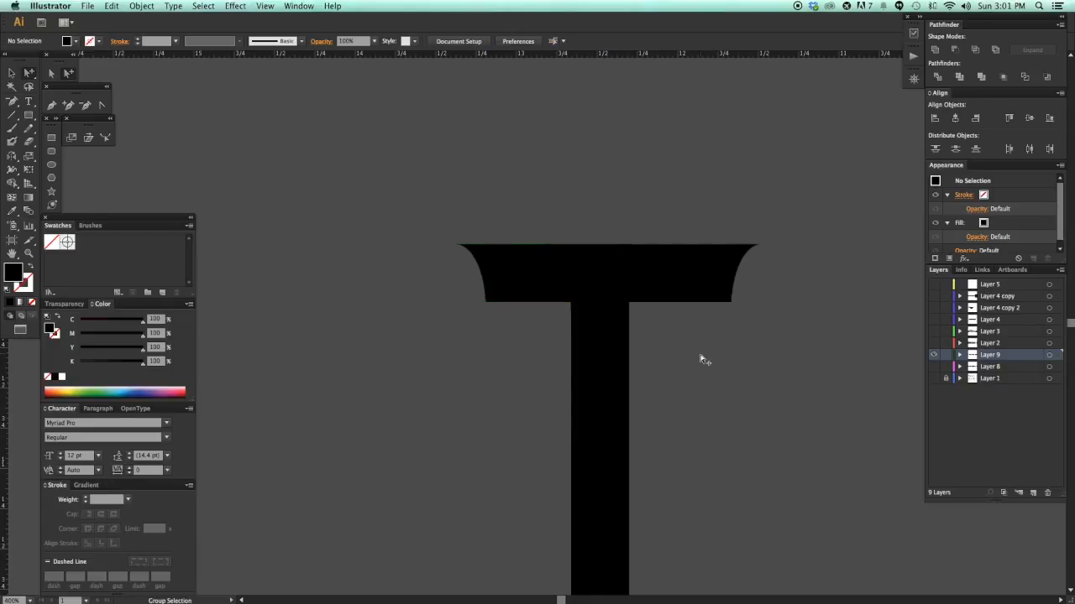
- Select all pieces of the new T and place it just before the W of WINTER
{"action": "key", "text": "super+minus"}
{"action": "key", "text": "super+minus"}
{"action": "key", "text": "super+minus"}
{"action": "key", "text": "super+minus"}
{"action": "key", "text": "super+minus"}
{"action": "left_click_drag", "start_coordinate": [607, 378], "coordinate": [595, 373]}
{"action": "left_click_drag", "start_coordinate": [593, 432], "coordinate": [467, 271]}
{"action": "left_click_drag", "start_coordinate": [571, 328], "coordinate": [646, 294]}
{"action": "left_click_drag", "start_coordinate": [707, 384], "coordinate": [513, 375]}
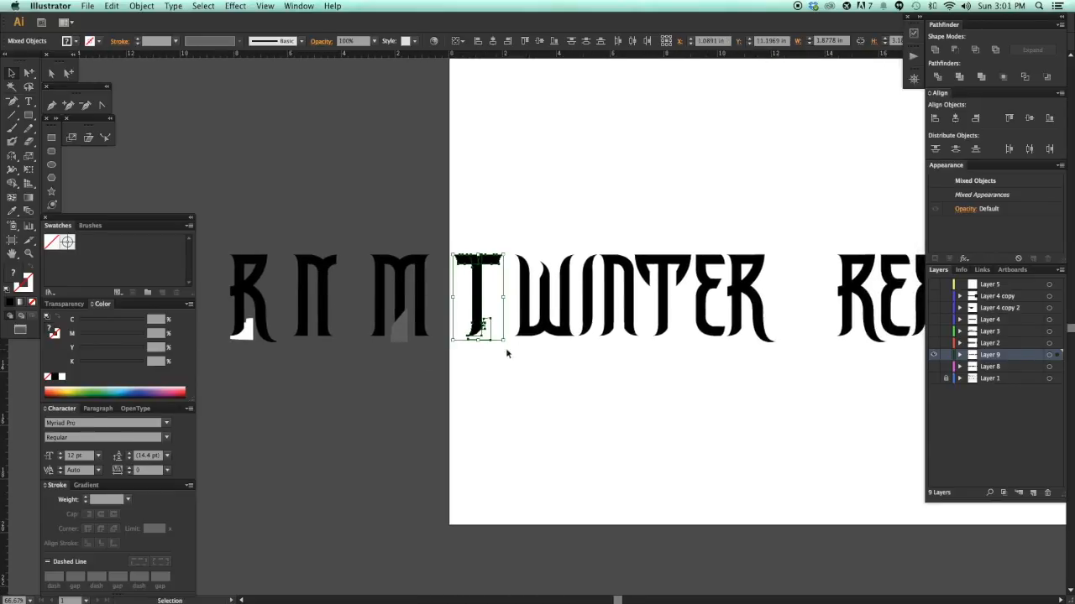
{"action": "left_click", "coordinate": [508, 355]}
{"action": "scroll", "coordinate": [638, 366], "scroll_direction": "right", "scroll_amount": 1}
- Move the old T of WINTER out beside the spare letters and place the new T between the N and E
{"action": "left_click", "coordinate": [661, 325]}
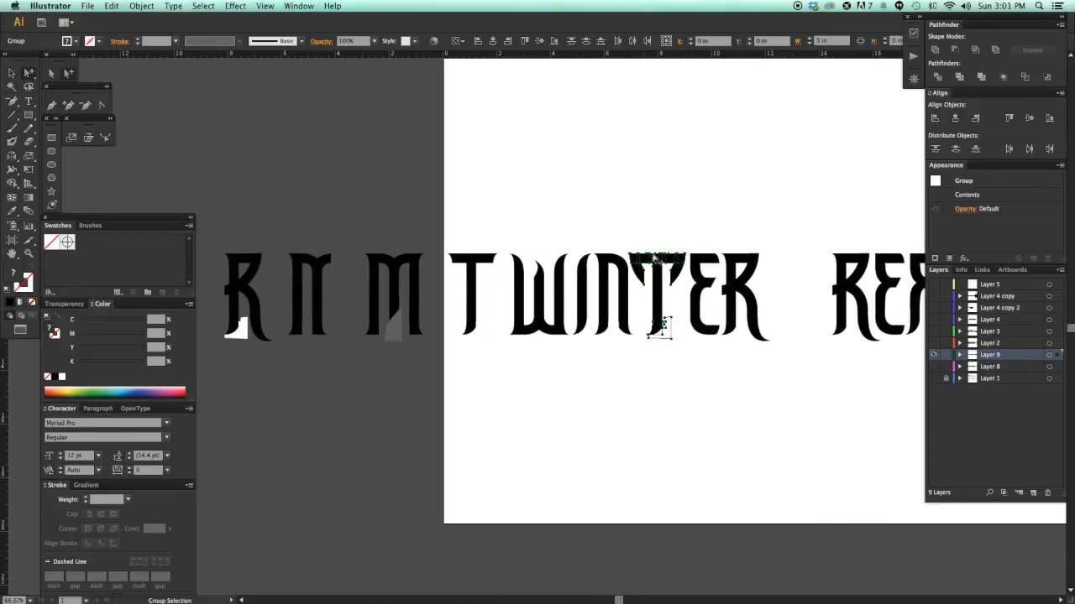
{"action": "scroll", "coordinate": [679, 359], "scroll_direction": "left", "scroll_amount": 2}
{"action": "left_click_drag", "start_coordinate": [693, 287], "coordinate": [218, 287]}
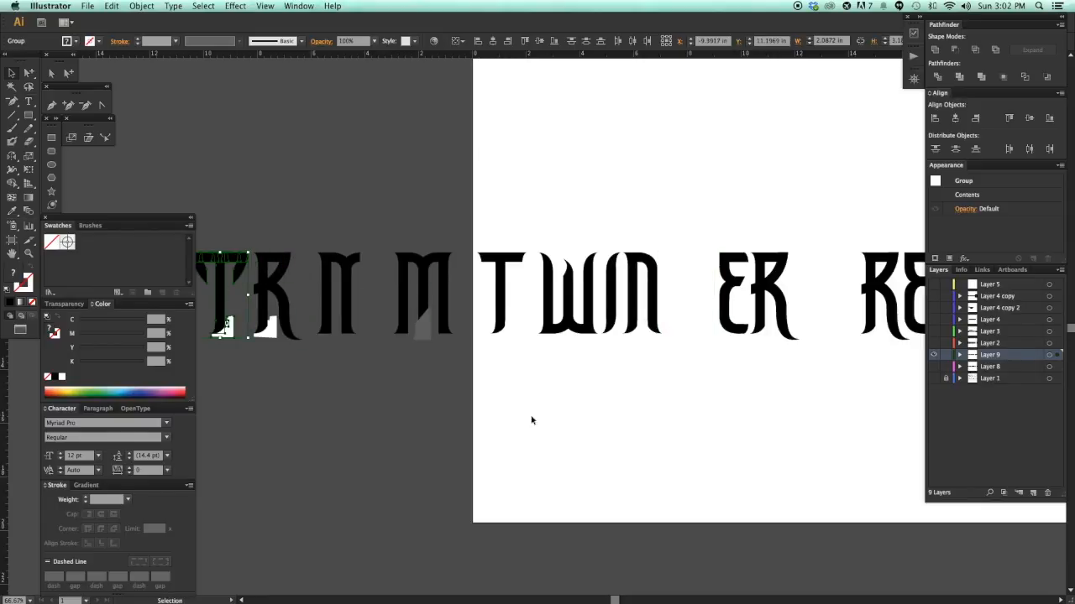
{"action": "left_click_drag", "start_coordinate": [513, 373], "coordinate": [454, 228]}
{"action": "left_click_drag", "start_coordinate": [504, 274], "coordinate": [684, 275]}
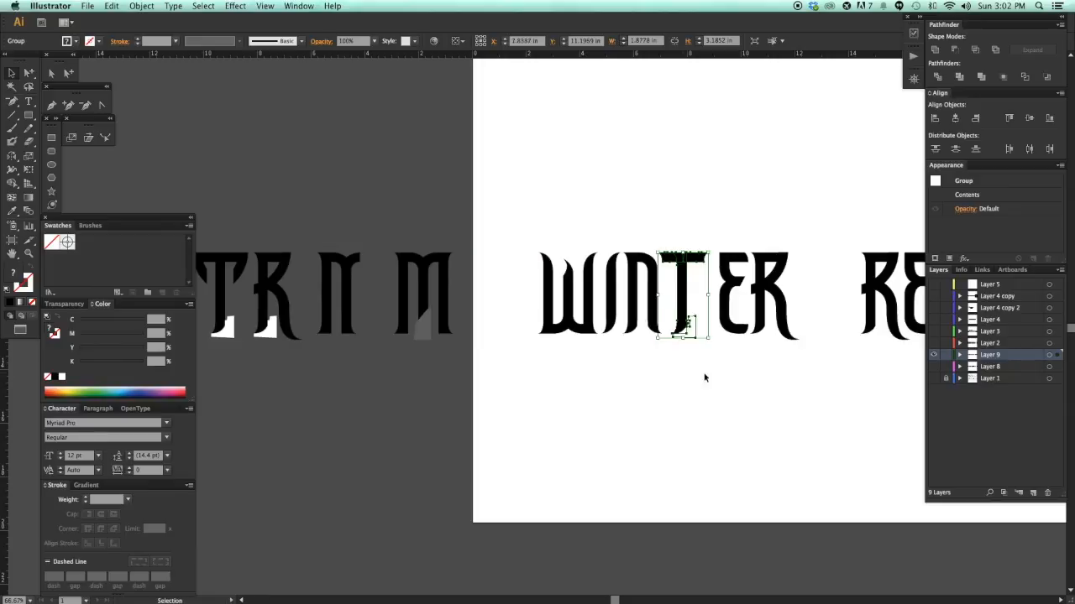
{"action": "left_click", "coordinate": [707, 378]}
- Try overlaying a white-filled copy of the N on the T and delete the copy
{"action": "scroll", "coordinate": [731, 398], "scroll_direction": "right", "scroll_amount": 1}
{"action": "key", "text": "z"}
{"action": "left_click_drag", "start_coordinate": [578, 223], "coordinate": [729, 409]}
{"action": "left_click_drag", "start_coordinate": [735, 413], "coordinate": [753, 457]}
{"action": "left_click_drag", "start_coordinate": [660, 439], "coordinate": [554, 165]}
{"action": "left_click_drag", "start_coordinate": [593, 200], "coordinate": [590, 199]}
{"action": "left_click", "coordinate": [663, 271]}
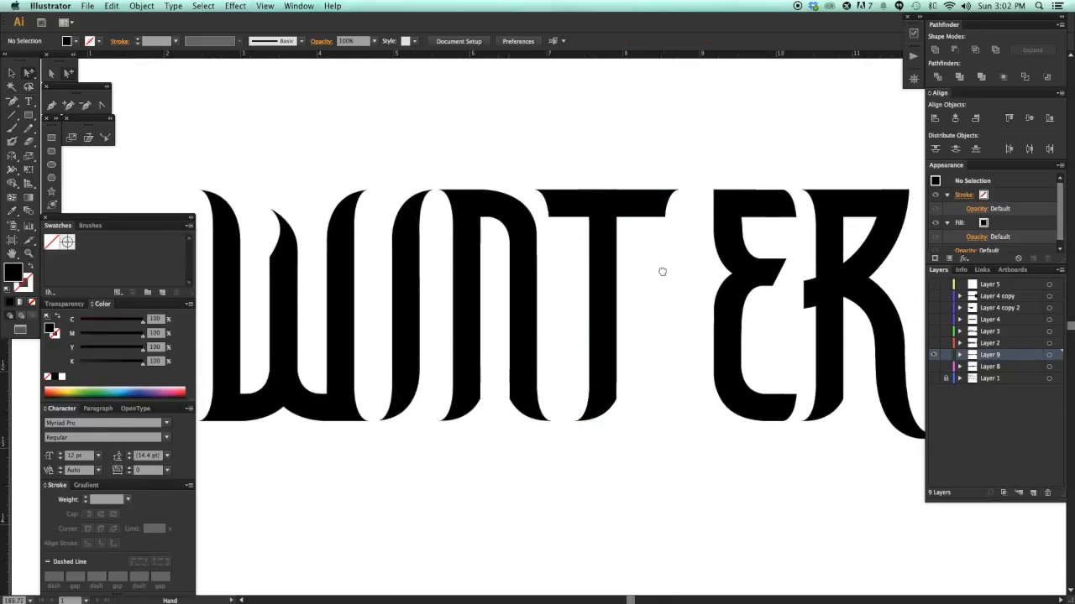
{"action": "left_click_drag", "start_coordinate": [510, 226], "coordinate": [558, 228]}
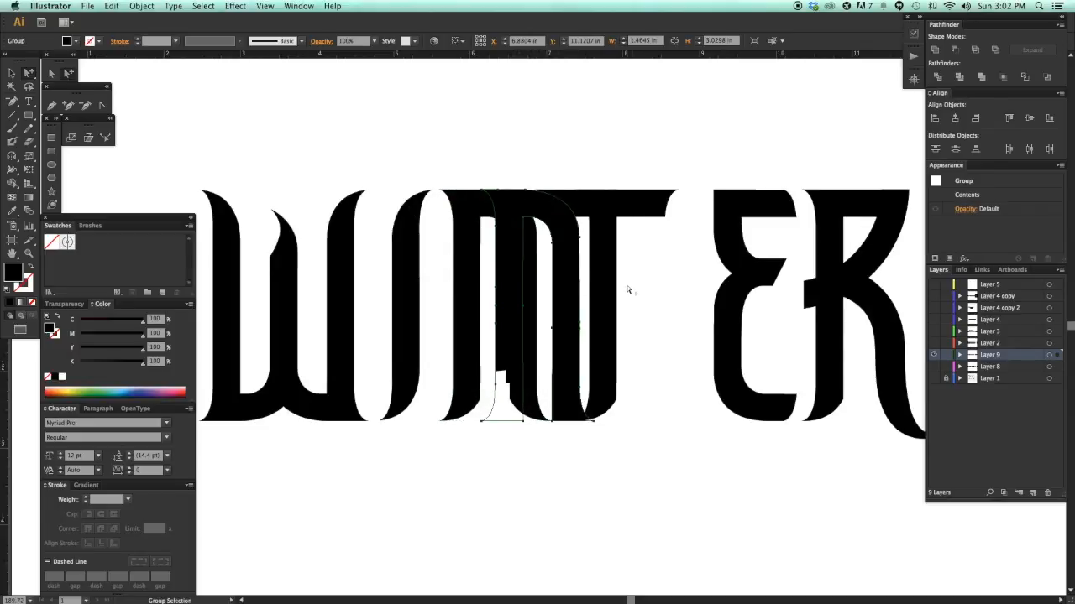
{"action": "key", "text": "i"}
{"action": "left_click", "coordinate": [639, 285]}
{"action": "left_click", "coordinate": [655, 310], "text": "ctrl"}
{"action": "left_click", "coordinate": [570, 279]}
{"action": "key", "text": "Delete"}
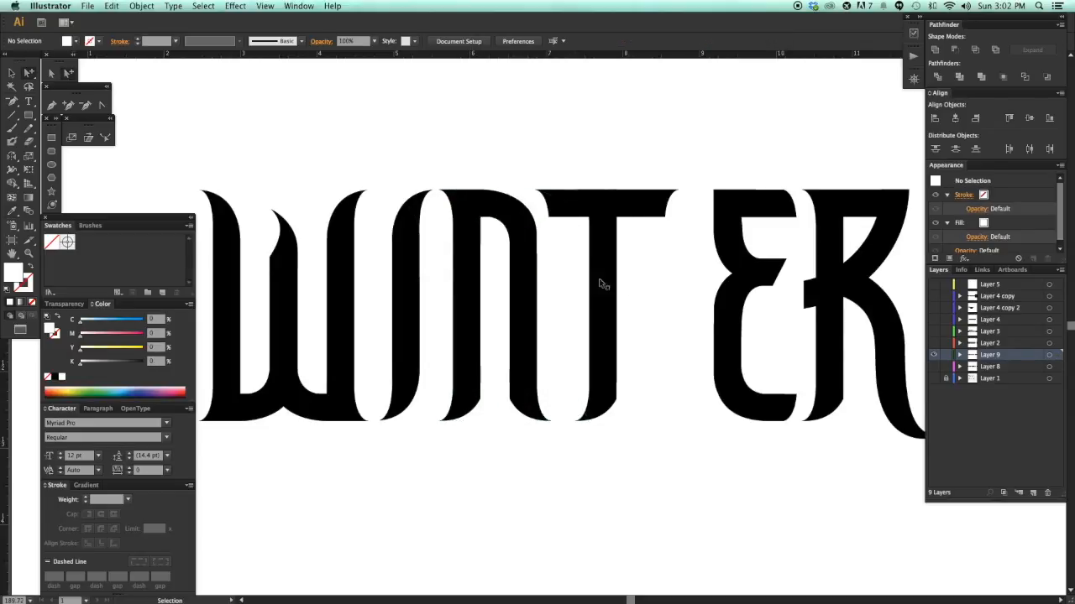
{"action": "key", "text": "super+z"}
{"action": "left_click", "coordinate": [641, 285]}
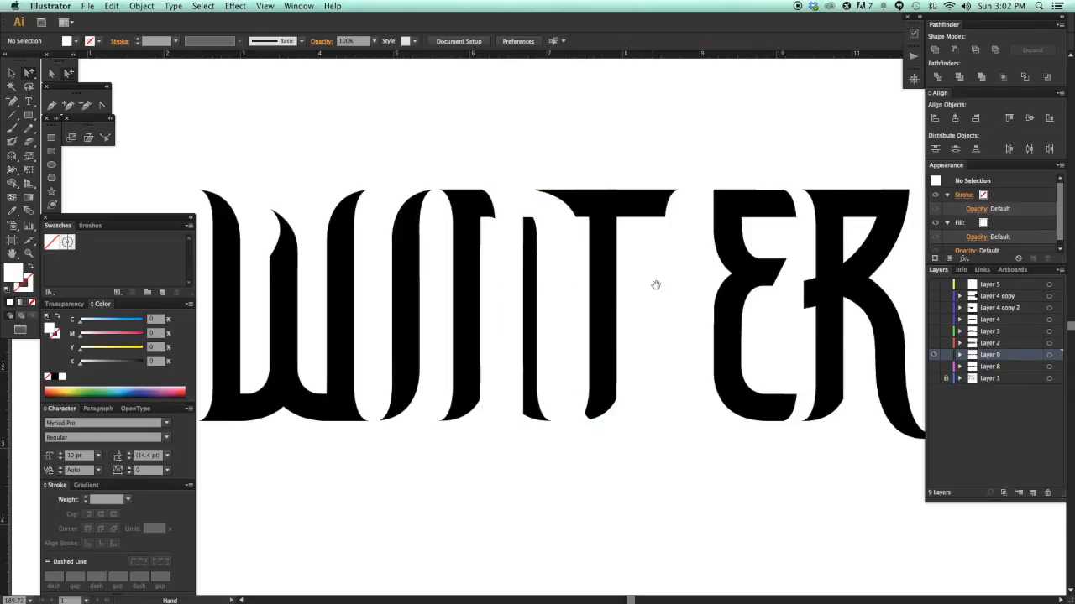
{"action": "left_click_drag", "start_coordinate": [657, 285], "coordinate": [654, 284]}
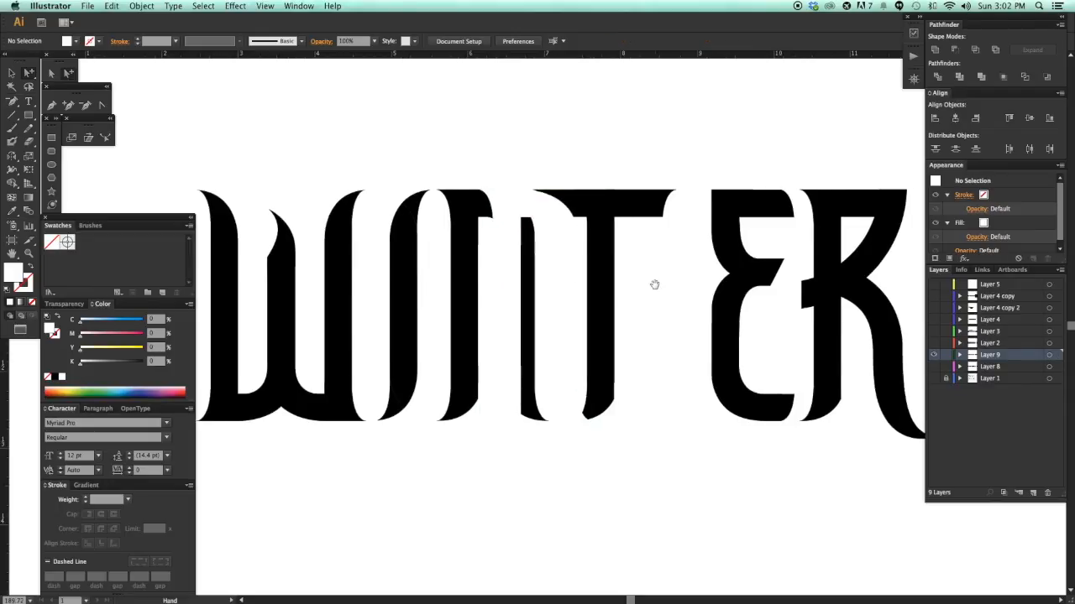
{"action": "left_click", "coordinate": [559, 251]}
{"action": "key", "text": "Delete"}
- Select the E and R of WINTER together and move them closer to the new T
{"action": "left_click_drag", "start_coordinate": [647, 273], "coordinate": [643, 274]}
{"action": "left_click_drag", "start_coordinate": [657, 331], "coordinate": [641, 332]}
{"action": "left_click_drag", "start_coordinate": [694, 424], "coordinate": [560, 402]}
{"action": "left_click_drag", "start_coordinate": [766, 456], "coordinate": [539, 151]}
{"action": "left_click_drag", "start_coordinate": [597, 179], "coordinate": [570, 179]}
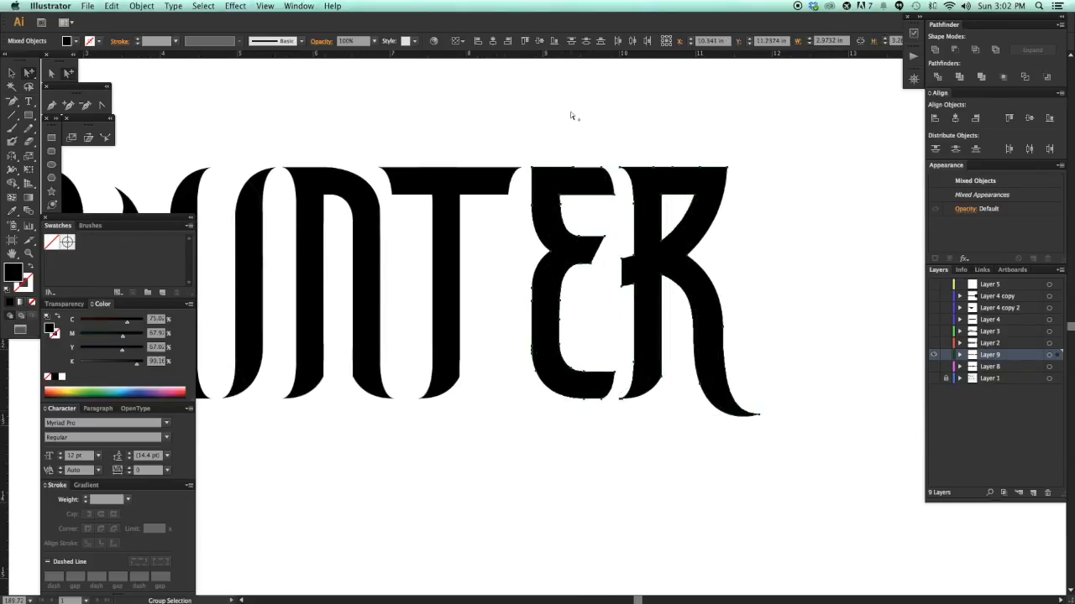
{"action": "left_click", "coordinate": [618, 107]}
- Select the W of WINTER with its corner pieces and nudge it slightly away from the I
{"action": "key", "text": "super+minus"}
{"action": "key", "text": "super+minus"}
{"action": "key", "text": "super+minus"}
{"action": "key", "text": "super+minus"}
{"action": "left_click_drag", "start_coordinate": [615, 232], "coordinate": [609, 206]}
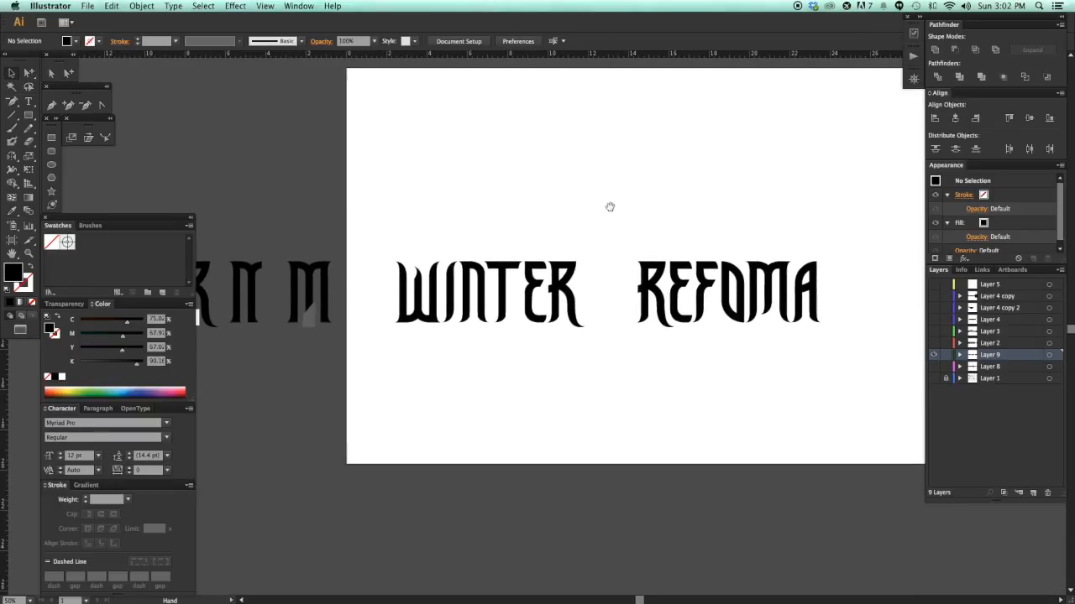
{"action": "left_click_drag", "start_coordinate": [510, 350], "coordinate": [469, 334]}
{"action": "left_click_drag", "start_coordinate": [381, 244], "coordinate": [379, 242]}
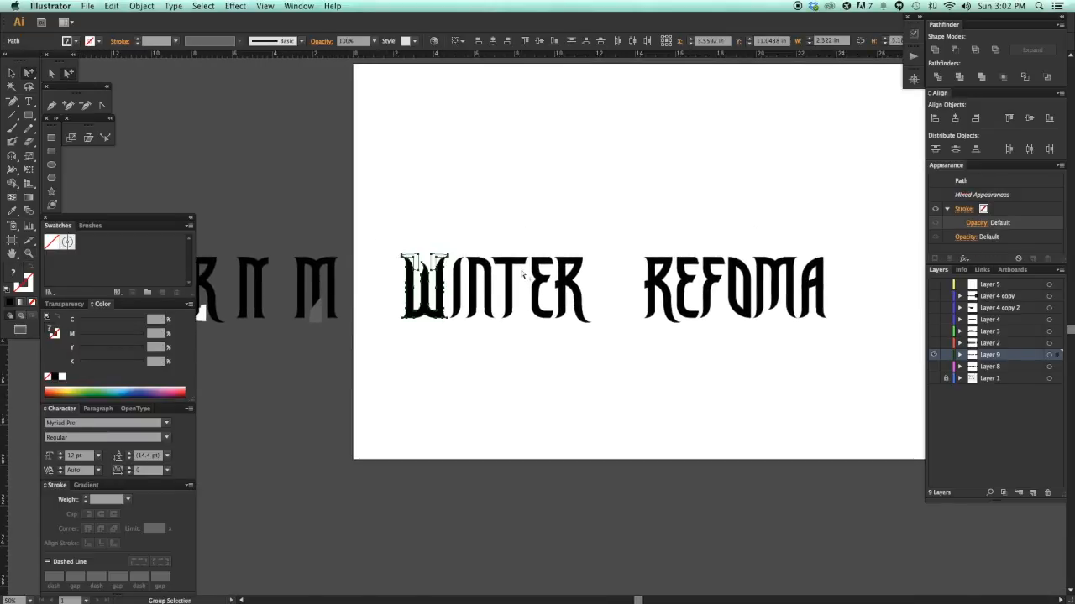
{"action": "key", "text": "v"}
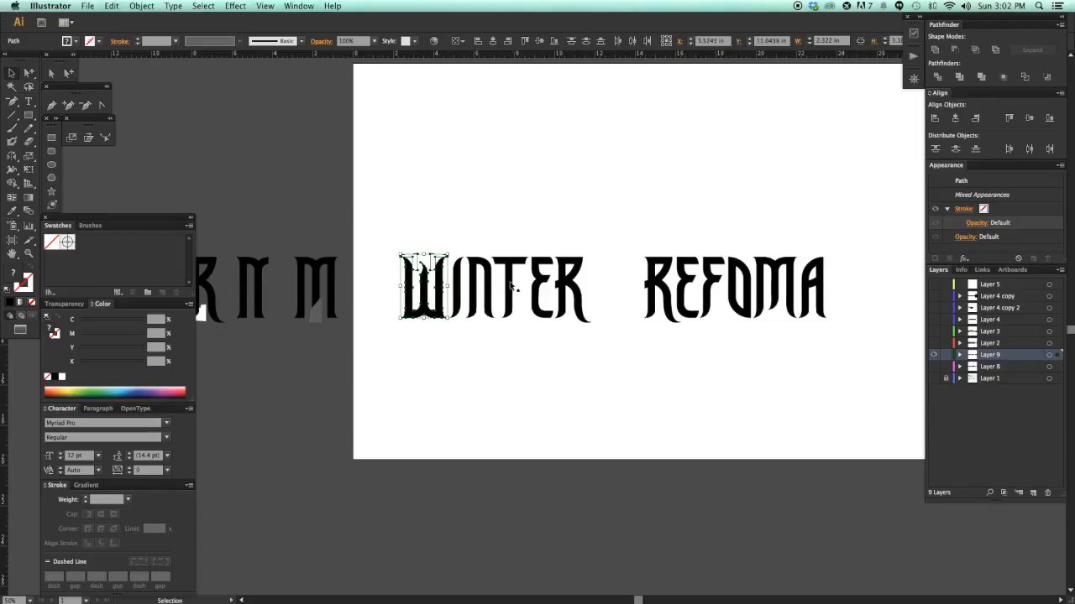
{"action": "left_click", "coordinate": [458, 284]}
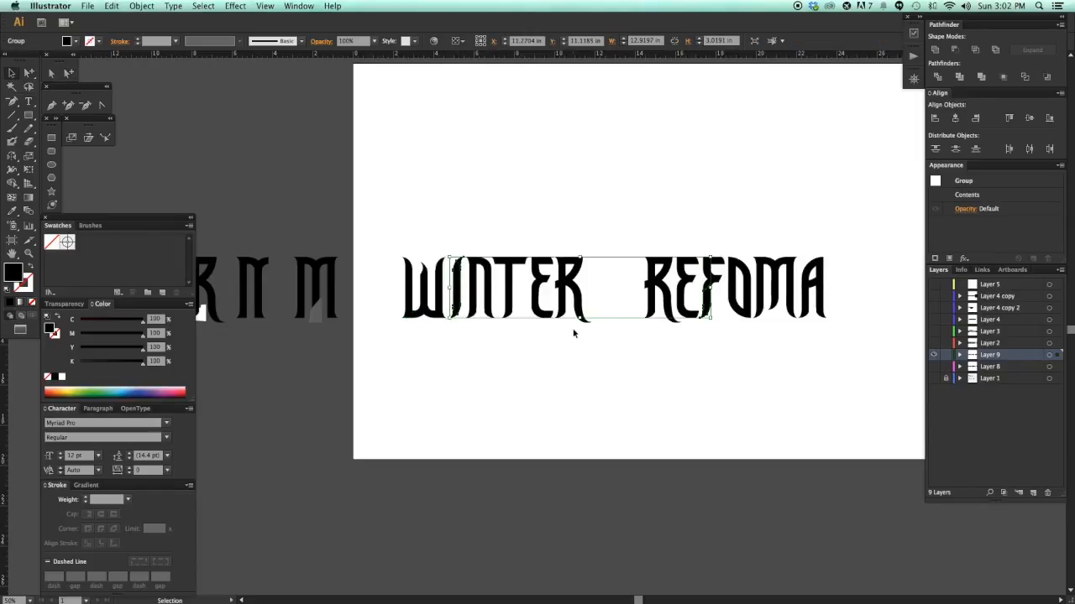
{"action": "left_click", "coordinate": [609, 361]}
{"action": "key", "text": "a"}
{"action": "scroll", "coordinate": [701, 319], "scroll_direction": "right", "scroll_amount": 1}
{"action": "left_click", "coordinate": [702, 308]}
{"action": "key", "text": "super+x"}
{"action": "key", "text": "super+z"}
{"action": "left_click", "coordinate": [729, 360]}
- Place a copy of the T from WINTER after the final A of REFOMA
{"action": "scroll", "coordinate": [728, 359], "scroll_direction": "right", "scroll_amount": 6}
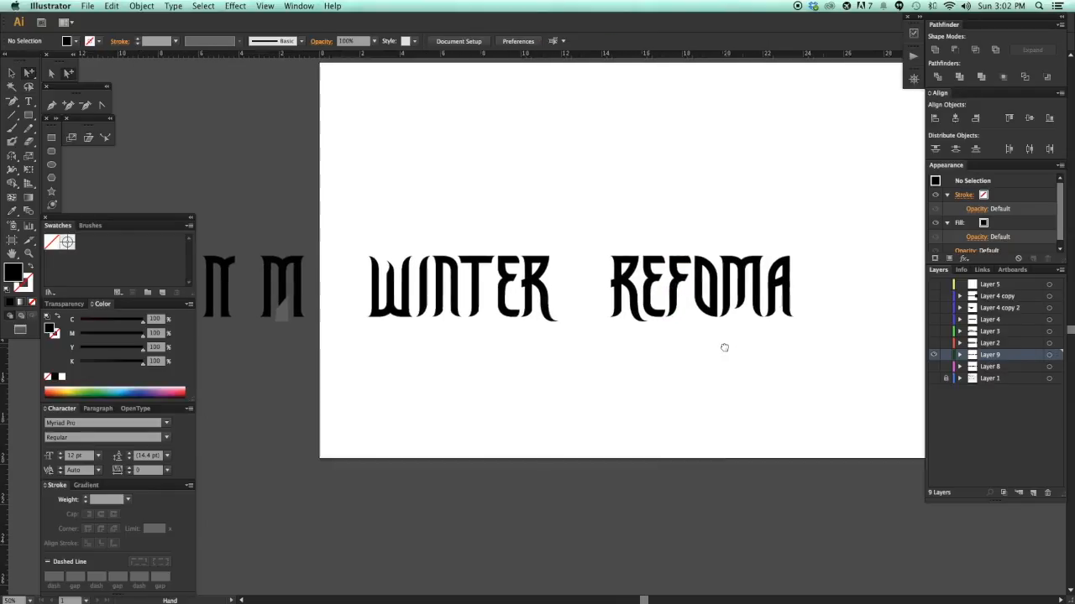
{"action": "key", "text": "v"}
{"action": "scroll", "coordinate": [708, 348], "scroll_direction": "right", "scroll_amount": 3}
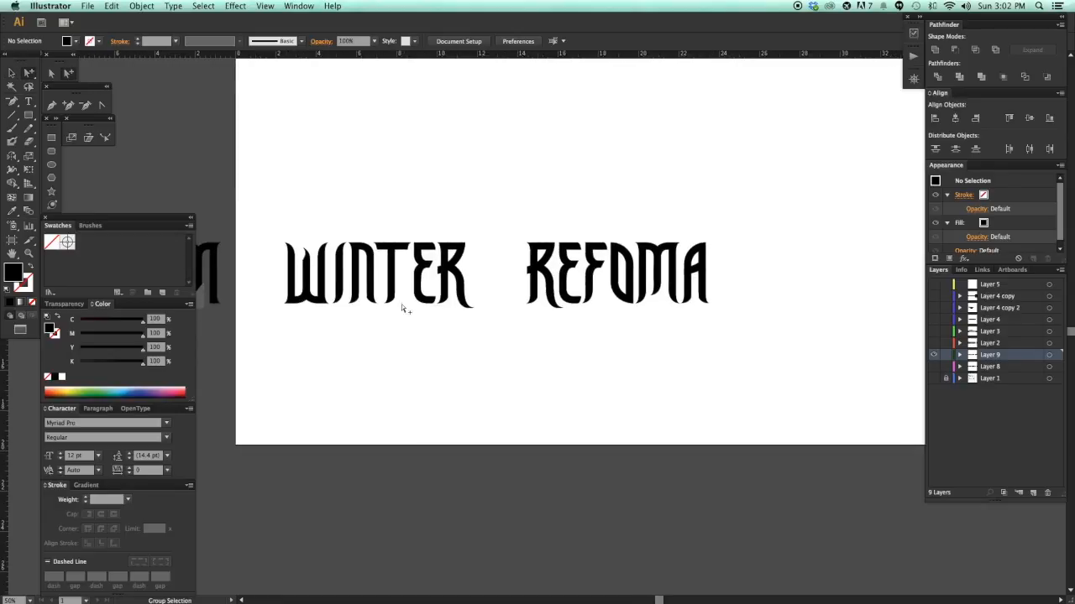
{"action": "left_click_drag", "start_coordinate": [406, 278], "coordinate": [760, 302]}
{"action": "scroll", "coordinate": [832, 290], "scroll_direction": "right", "scroll_amount": 3}
{"action": "key", "text": "super+shift+a"}
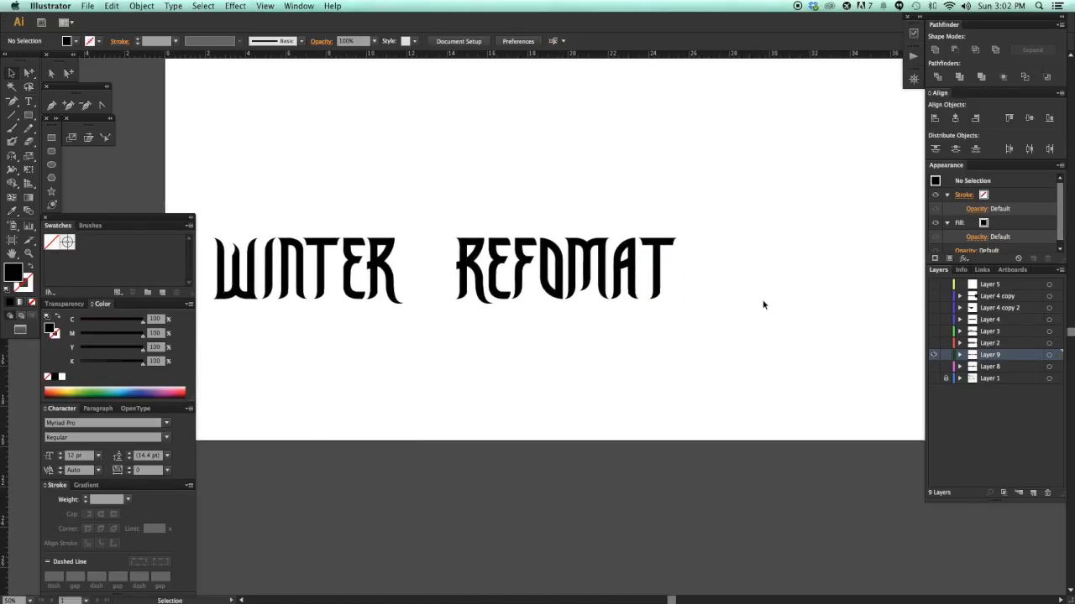
- Unite the pieces of the I in WINTER and place a copy after the T of REFOMAT
{"action": "key", "text": "a"}
{"action": "left_click", "coordinate": [270, 270]}
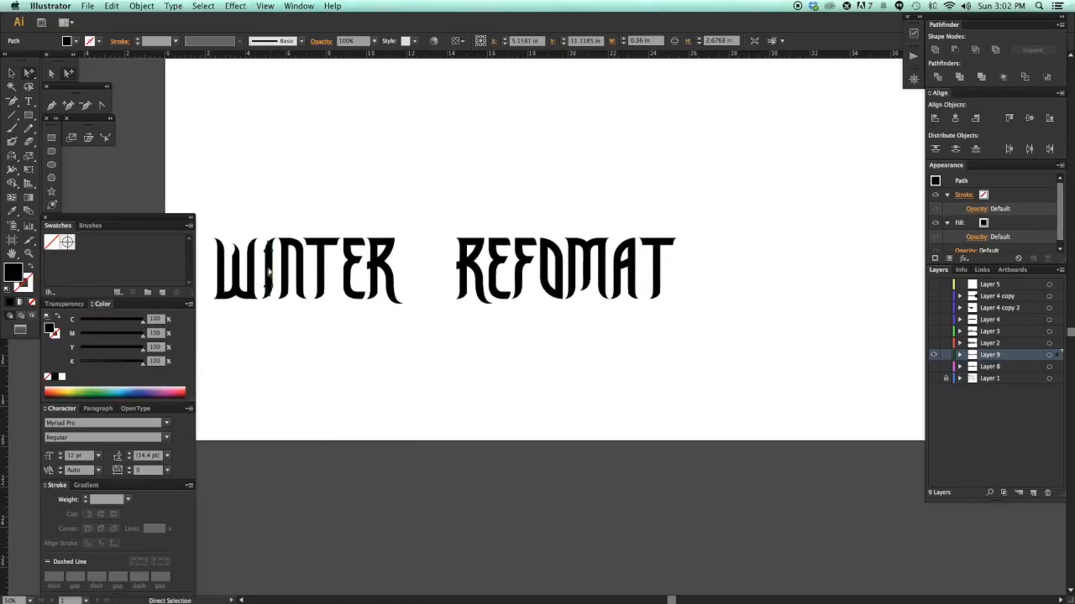
{"action": "left_click", "coordinate": [269, 293], "text": "alt"}
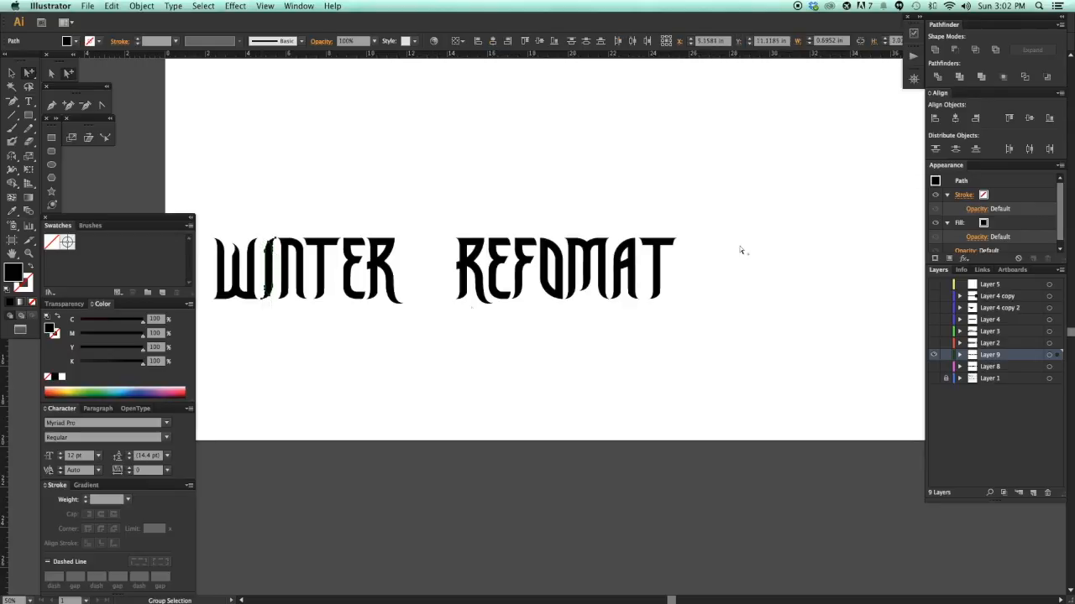
{"action": "left_click", "coordinate": [933, 52]}
{"action": "left_click_drag", "start_coordinate": [269, 280], "coordinate": [719, 330]}
{"action": "left_click", "coordinate": [711, 314]}
- Place a copy of the O from the second word after the I of REFOMATI
{"action": "left_click_drag", "start_coordinate": [547, 267], "coordinate": [698, 283]}
{"action": "left_click", "coordinate": [772, 311]}
{"action": "left_click_drag", "start_coordinate": [773, 311], "coordinate": [722, 314]}
{"action": "left_click_drag", "start_coordinate": [492, 336], "coordinate": [589, 334]}
{"action": "left_click_drag", "start_coordinate": [479, 337], "coordinate": [506, 335]}
- Trim the white cover piece out of the N in WINTER and place a copy of the N after REFOMATIO
{"action": "key", "text": "a"}
{"action": "double_click", "coordinate": [299, 265]}
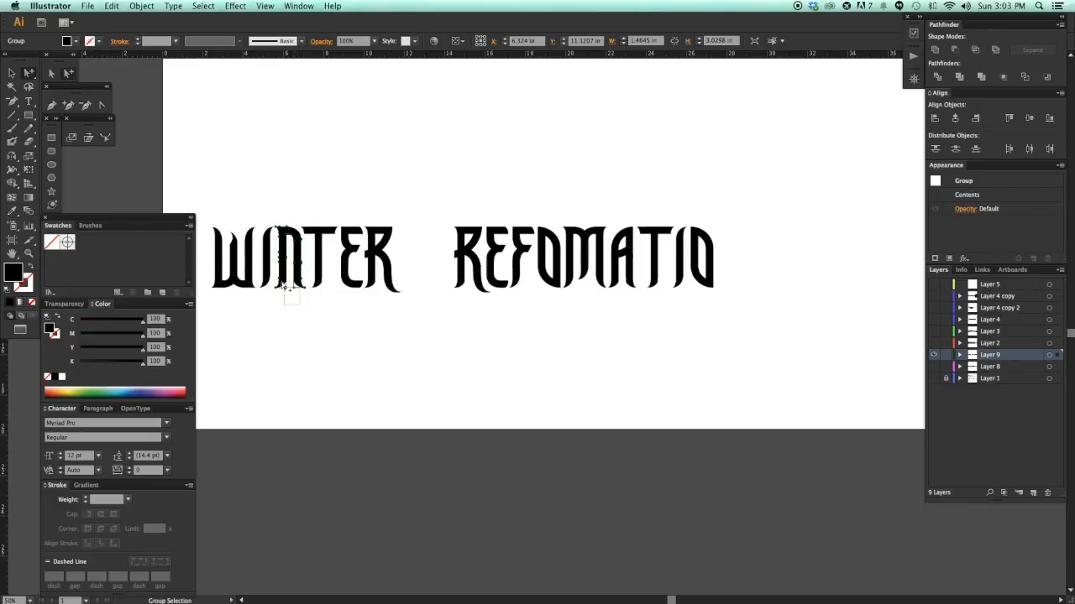
{"action": "left_click", "coordinate": [288, 294]}
{"action": "left_click", "coordinate": [391, 307]}
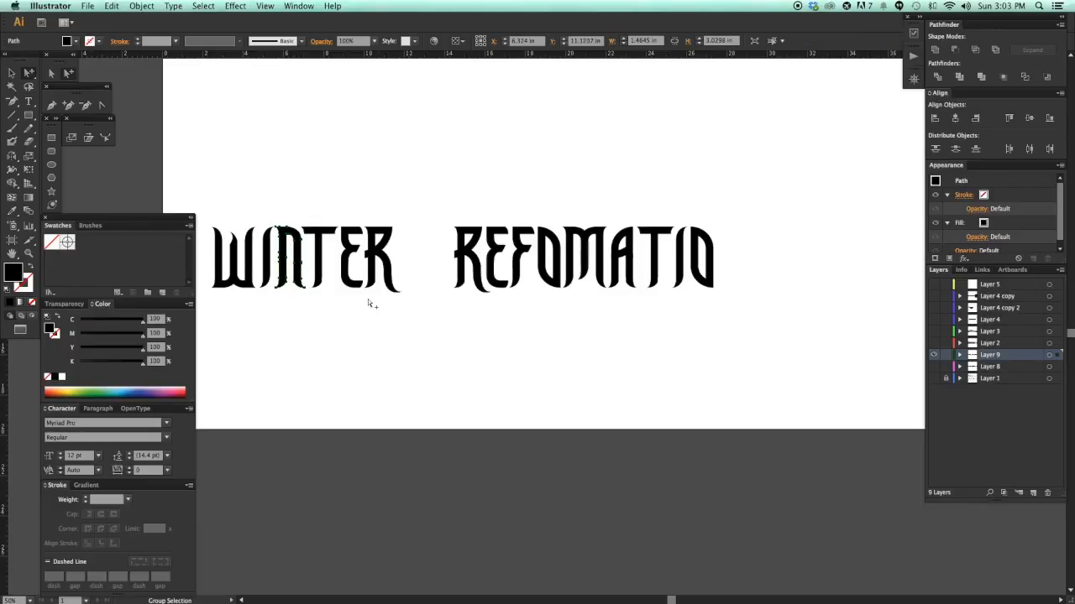
{"action": "left_click_drag", "start_coordinate": [299, 285], "coordinate": [738, 313]}
{"action": "left_click", "coordinate": [739, 343]}
{"action": "scroll", "coordinate": [645, 348], "scroll_direction": "left", "scroll_amount": 3}
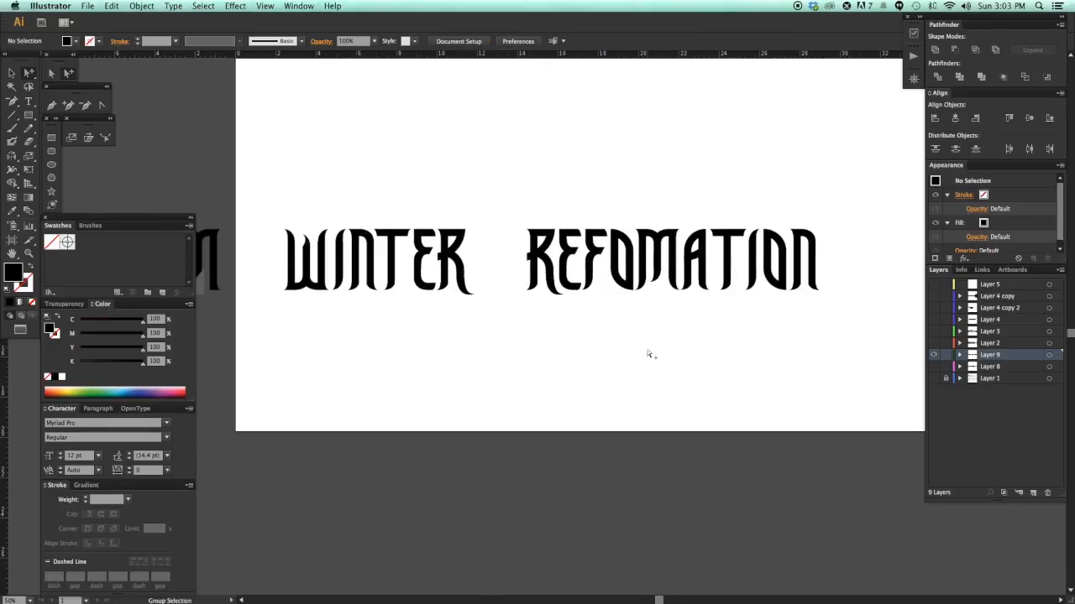
- Subtract the white corner pieces from the W of WINTER
{"action": "left_click_drag", "start_coordinate": [252, 193], "coordinate": [482, 379]}
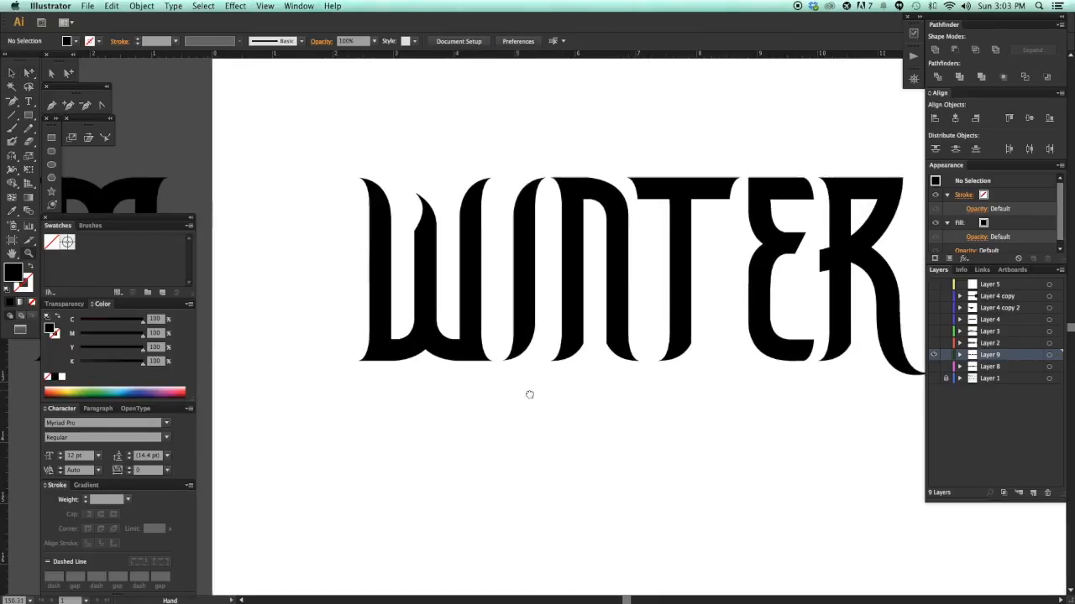
{"action": "left_click", "coordinate": [483, 291]}
{"action": "left_click", "coordinate": [512, 420]}
{"action": "left_click_drag", "start_coordinate": [355, 151], "coordinate": [547, 340]}
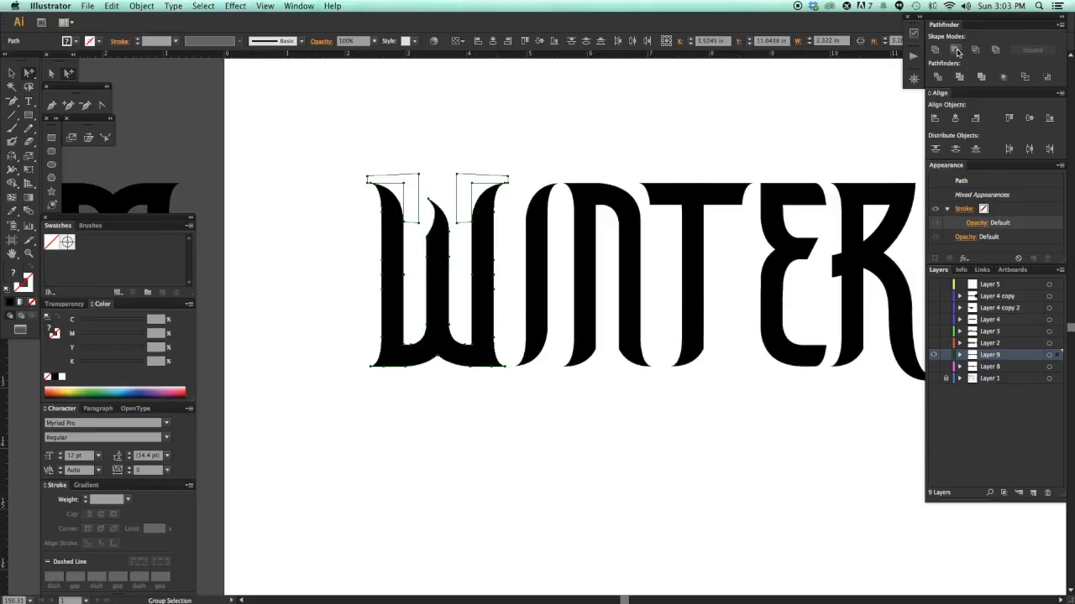
{"action": "left_click", "coordinate": [530, 422]}
- Move the I of WINTER slightly closer to the W
{"action": "scroll", "coordinate": [529, 419], "scroll_direction": "down", "scroll_amount": 5}
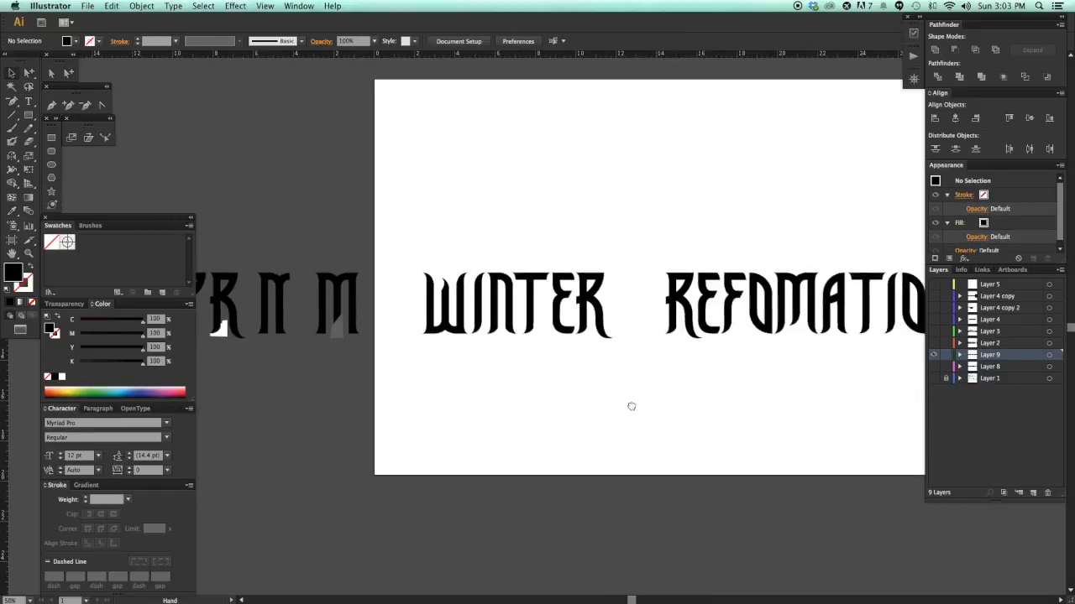
{"action": "left_click_drag", "start_coordinate": [394, 261], "coordinate": [576, 383]}
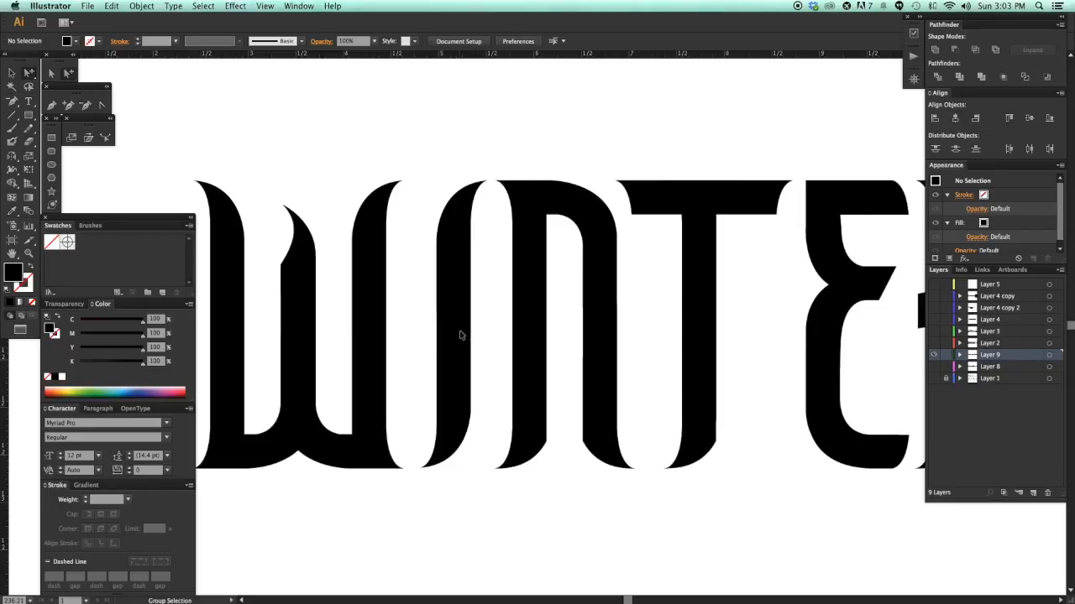
{"action": "left_click", "coordinate": [460, 335]}
{"action": "left_click_drag", "start_coordinate": [463, 333], "coordinate": [454, 333]}
{"action": "left_click", "coordinate": [484, 478]}
{"action": "left_click_drag", "start_coordinate": [484, 506], "coordinate": [474, 504]}
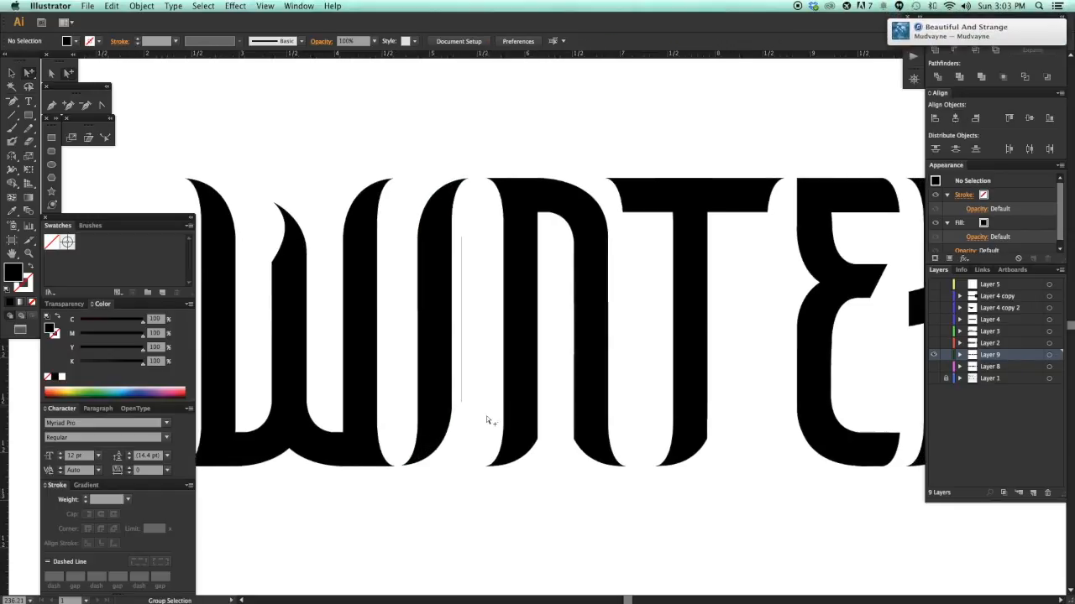
- Move the N of WINTER closer to the I to tighten the gap between them
{"action": "left_click_drag", "start_coordinate": [467, 237], "coordinate": [465, 228]}
{"action": "left_click_drag", "start_coordinate": [485, 270], "coordinate": [482, 254]}
{"action": "key", "text": "v"}
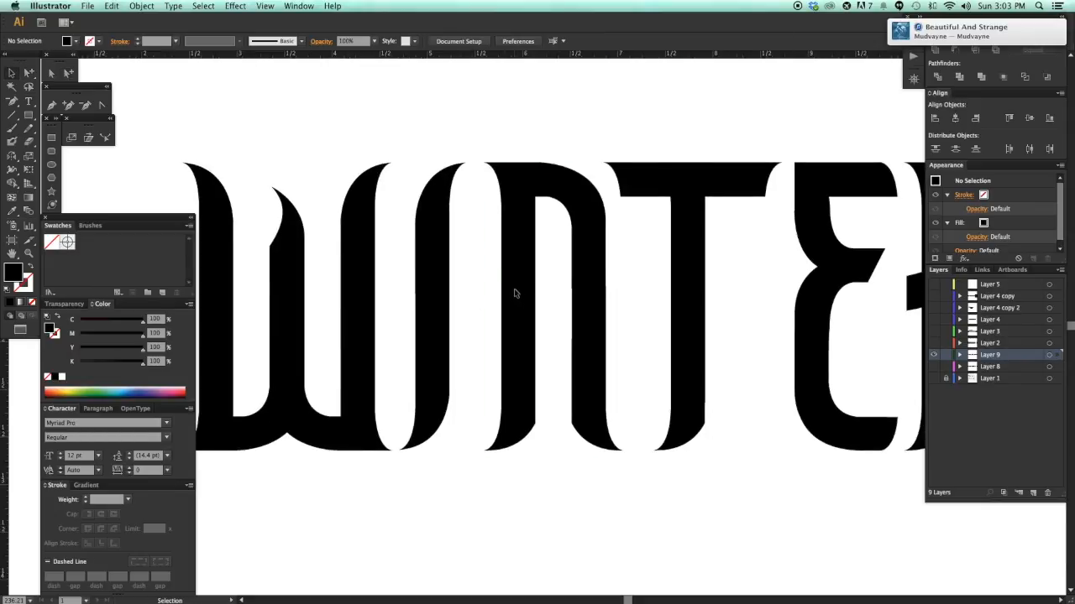
{"action": "double_click", "coordinate": [513, 293]}
{"action": "double_click", "coordinate": [477, 377]}
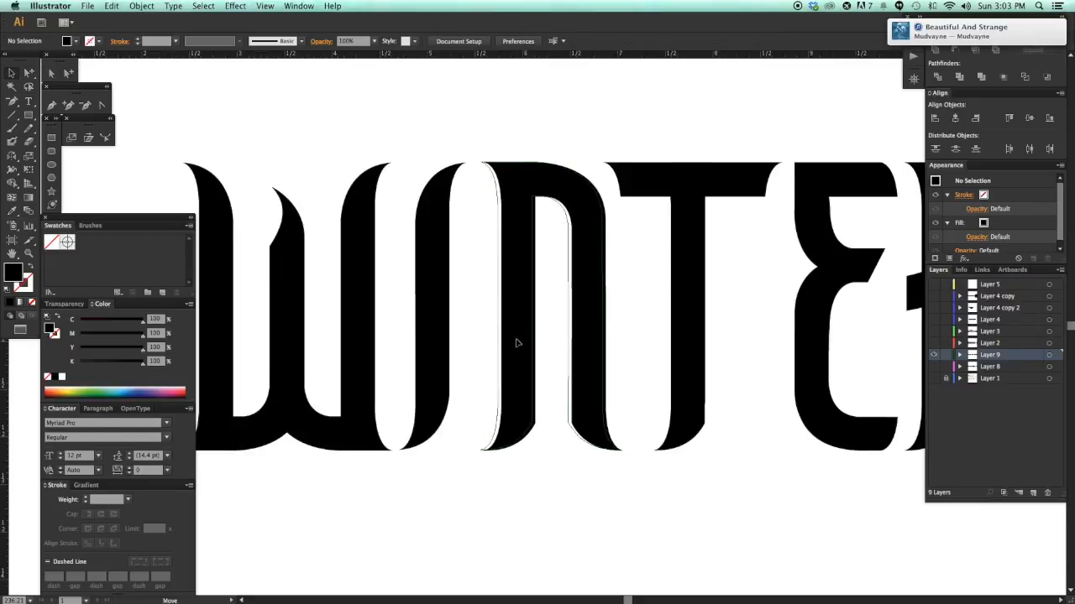
- Narrow the top bar of the T in WINTER by shifting its two flared halves inward over the stem
{"action": "scroll", "coordinate": [643, 331], "scroll_direction": "right", "scroll_amount": 2}
{"action": "double_click", "coordinate": [652, 323]}
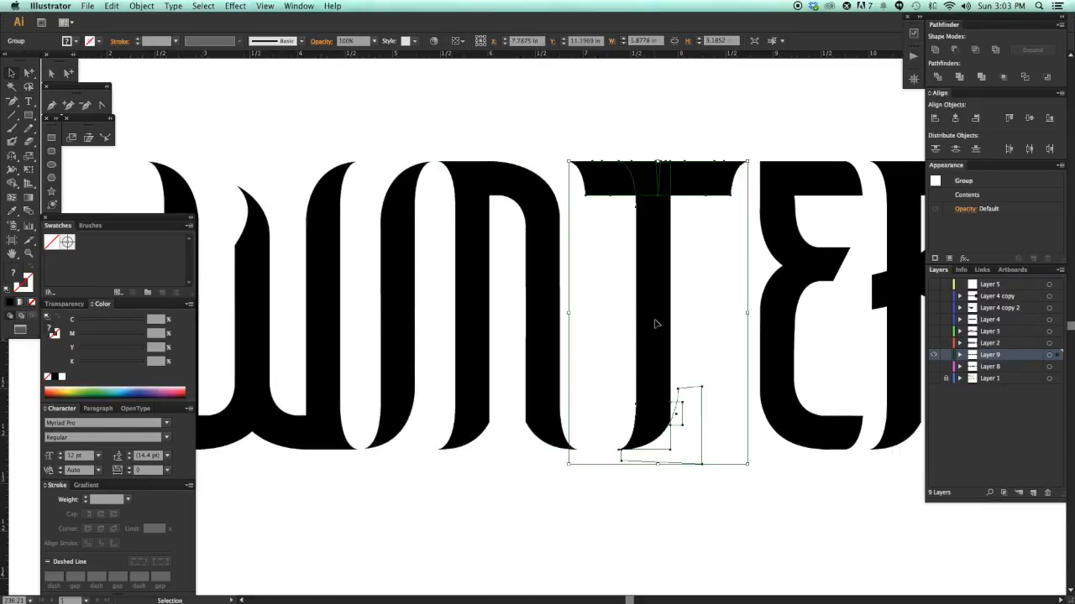
{"action": "double_click", "coordinate": [681, 511]}
{"action": "left_click", "coordinate": [624, 170]}
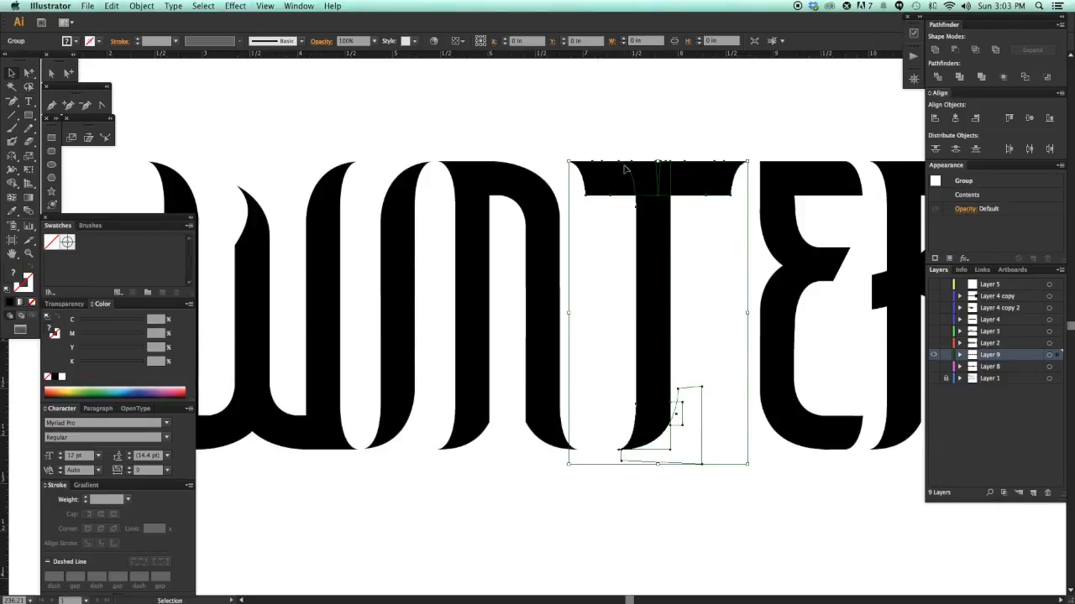
{"action": "key", "text": "a"}
{"action": "left_click", "coordinate": [624, 180], "text": "alt"}
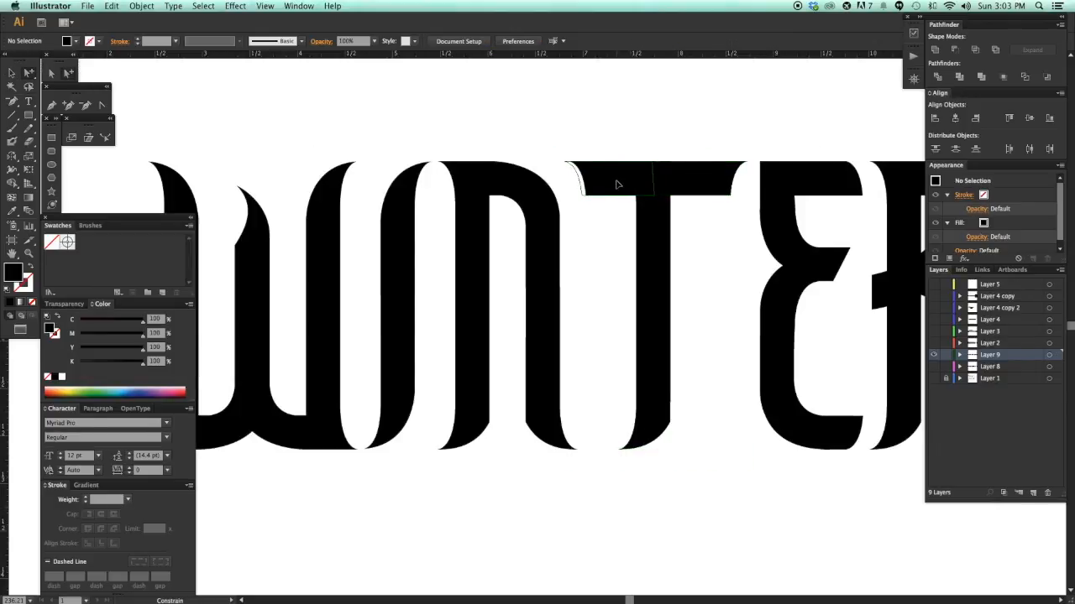
{"action": "left_click", "coordinate": [701, 240]}
{"action": "scroll", "coordinate": [706, 241], "scroll_direction": "right", "scroll_amount": 2}
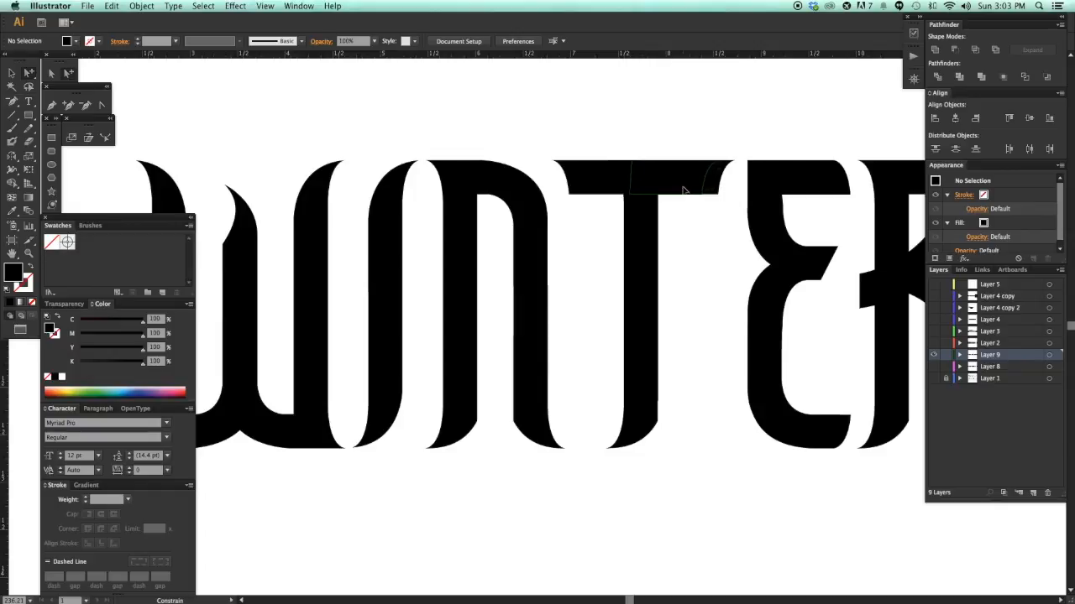
{"action": "left_click", "coordinate": [599, 178]}
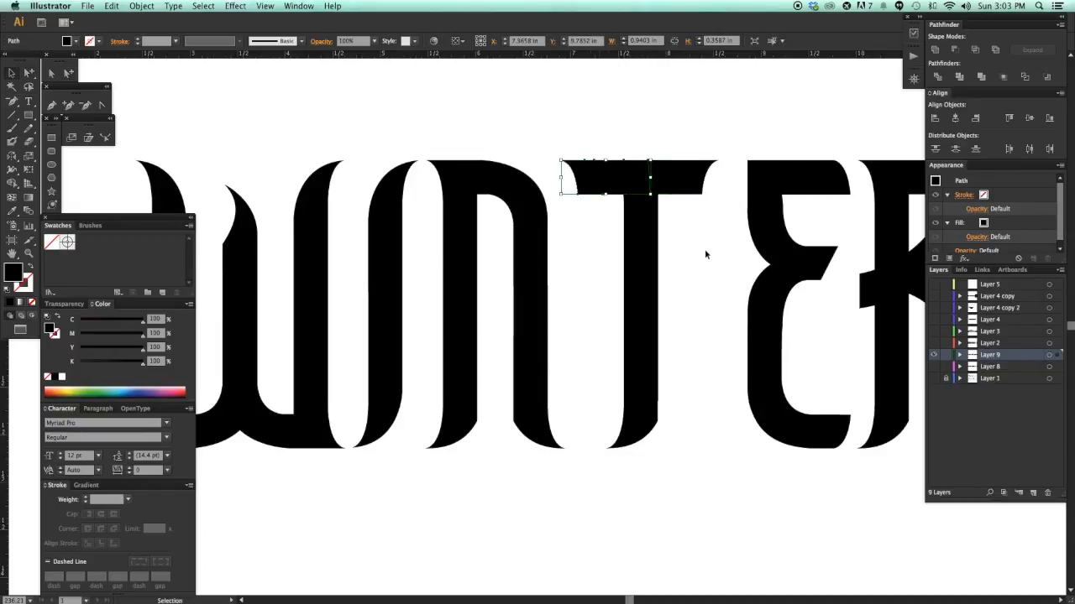
{"action": "left_click", "coordinate": [704, 249]}
- Merge the parts of the T in WINTER and subtract the white pieces from the foot of its stem
{"action": "scroll", "coordinate": [705, 250], "scroll_direction": "right", "scroll_amount": 3}
{"action": "left_click_drag", "start_coordinate": [640, 436], "coordinate": [560, 175]}
{"action": "key", "text": "super+z"}
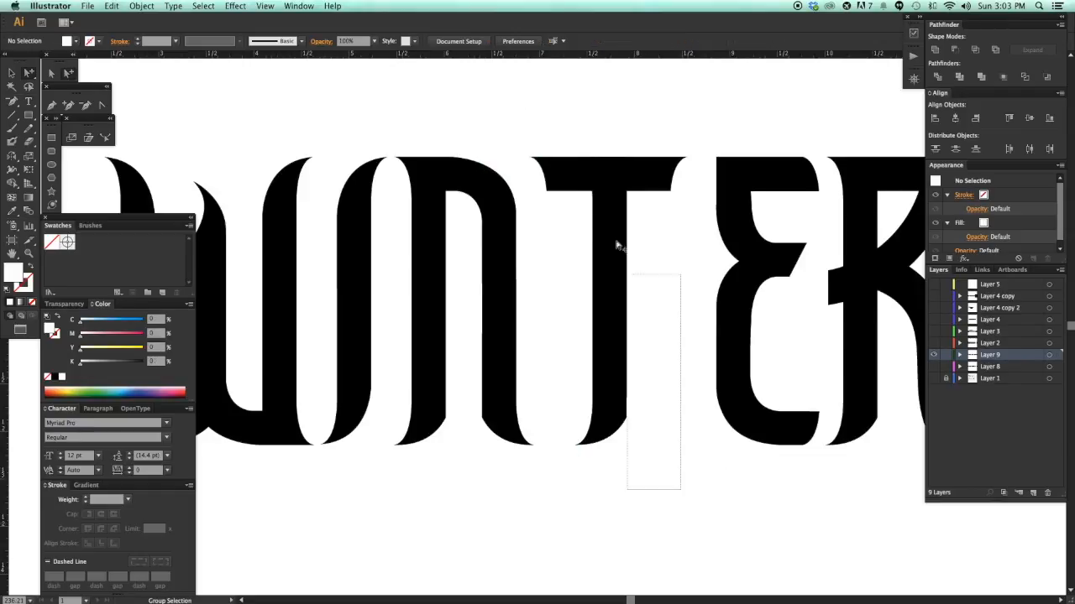
{"action": "left_click", "coordinate": [559, 154]}
{"action": "left_click", "coordinate": [955, 51]}
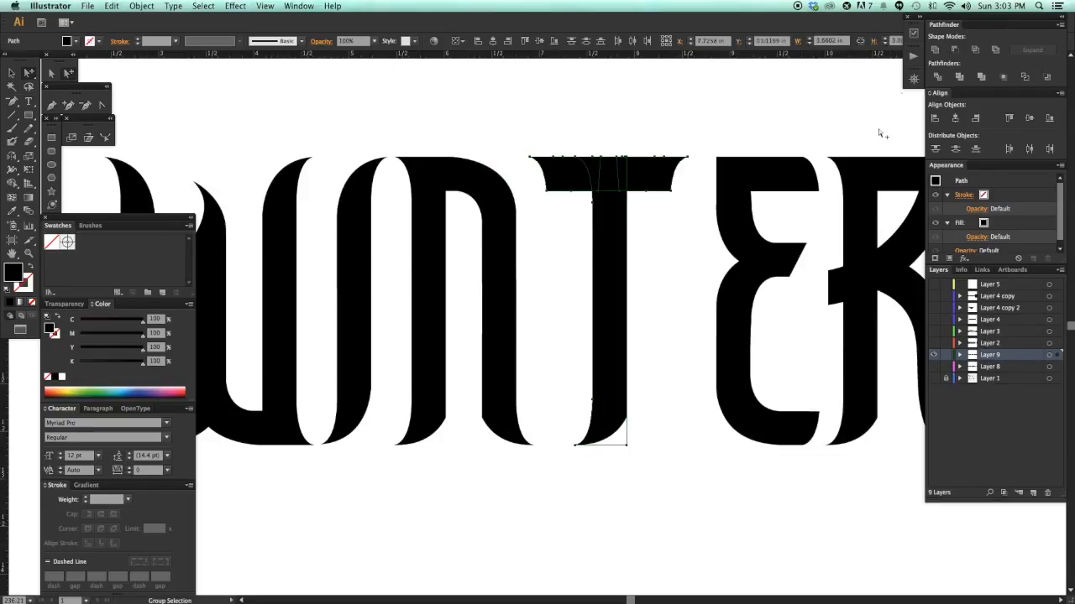
{"action": "left_click_drag", "start_coordinate": [596, 221], "coordinate": [662, 486]}
{"action": "left_click", "coordinate": [957, 50]}
- Move the T of WINTER closer to the N, and the E closer to the T
{"action": "left_click_drag", "start_coordinate": [605, 282], "coordinate": [592, 282]}
{"action": "left_click", "coordinate": [655, 303]}
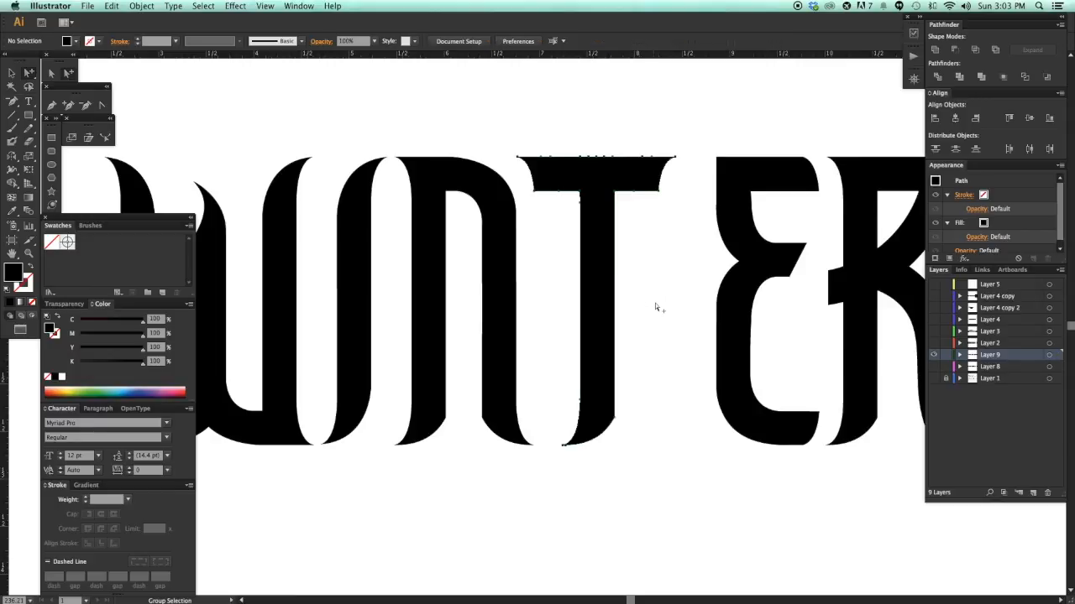
{"action": "scroll", "coordinate": [655, 311], "scroll_direction": "right", "scroll_amount": 5}
{"action": "left_click", "coordinate": [645, 324]}
{"action": "left_click_drag", "start_coordinate": [645, 324], "coordinate": [616, 316]}
{"action": "left_click", "coordinate": [566, 367]}
{"action": "scroll", "coordinate": [722, 307], "scroll_direction": "right", "scroll_amount": 3}
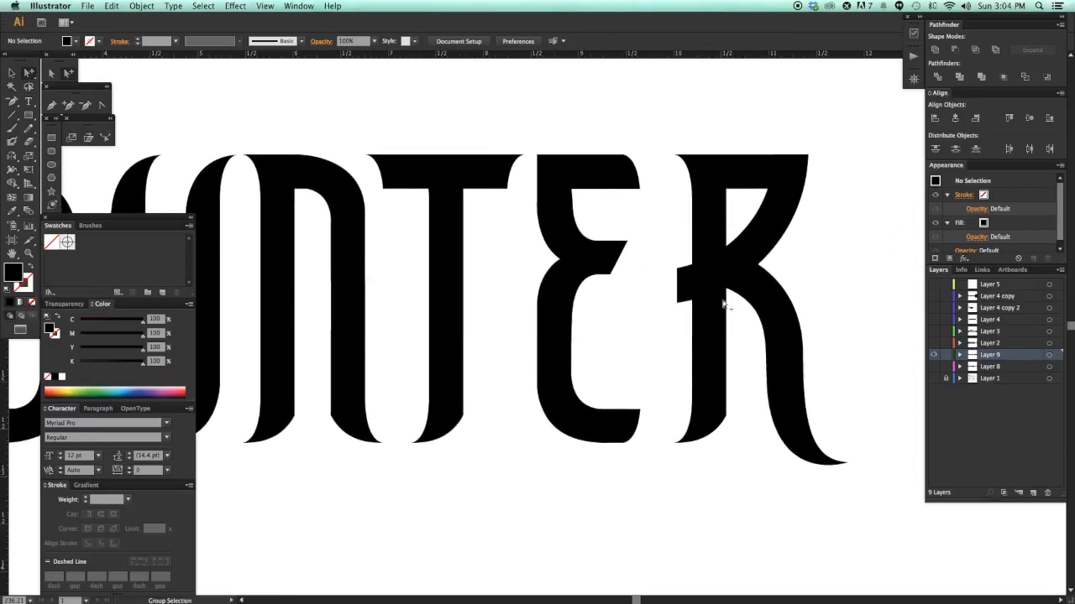
- Move the R of WINTER closer to the E to tighten the gap between them
{"action": "left_click", "coordinate": [724, 304]}
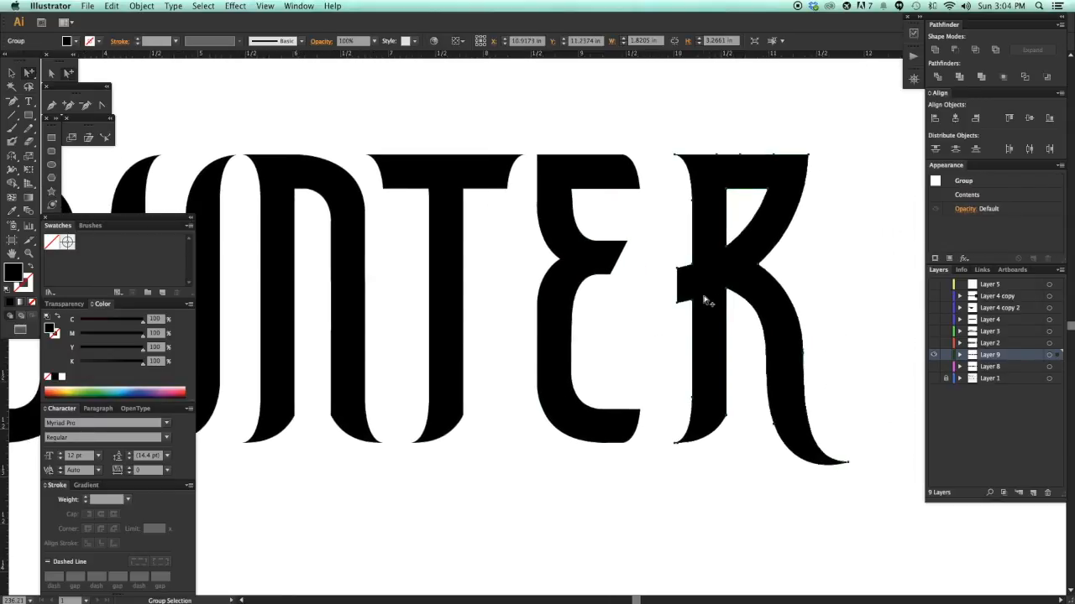
{"action": "left_click", "coordinate": [833, 282]}
{"action": "left_click_drag", "start_coordinate": [769, 284], "coordinate": [746, 284]}
{"action": "left_click", "coordinate": [808, 295]}
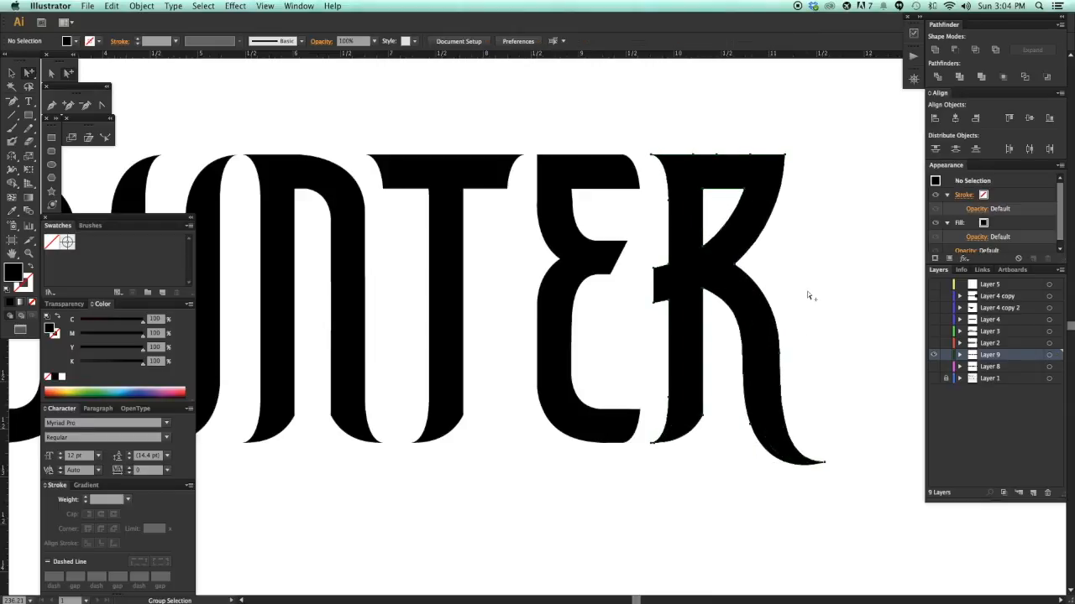
- Examine the letter spacing across the words WINTER and REFOMATION
{"action": "key", "text": "super+minus"}
{"action": "key", "text": "super+minus"}
{"action": "key", "text": "super+minus"}
{"action": "key", "text": "super+minus"}
{"action": "scroll", "coordinate": [669, 411], "scroll_direction": "right", "scroll_amount": 2}
{"action": "key", "text": "v"}
{"action": "left_click_drag", "start_coordinate": [729, 407], "coordinate": [592, 437]}
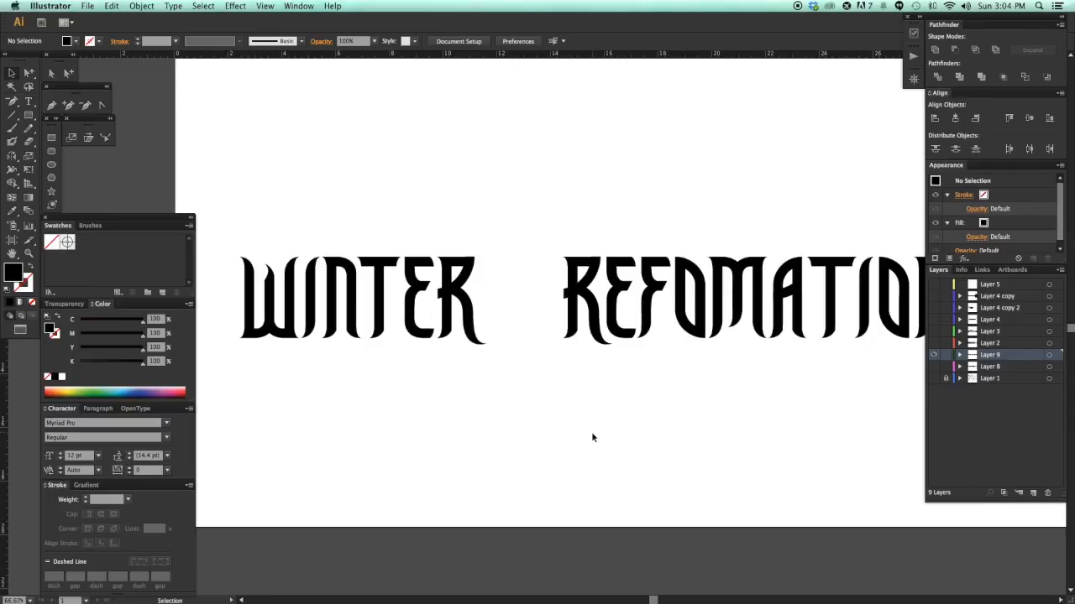
{"action": "left_click_drag", "start_coordinate": [610, 436], "coordinate": [602, 435]}
{"action": "left_click_drag", "start_coordinate": [671, 386], "coordinate": [553, 385]}
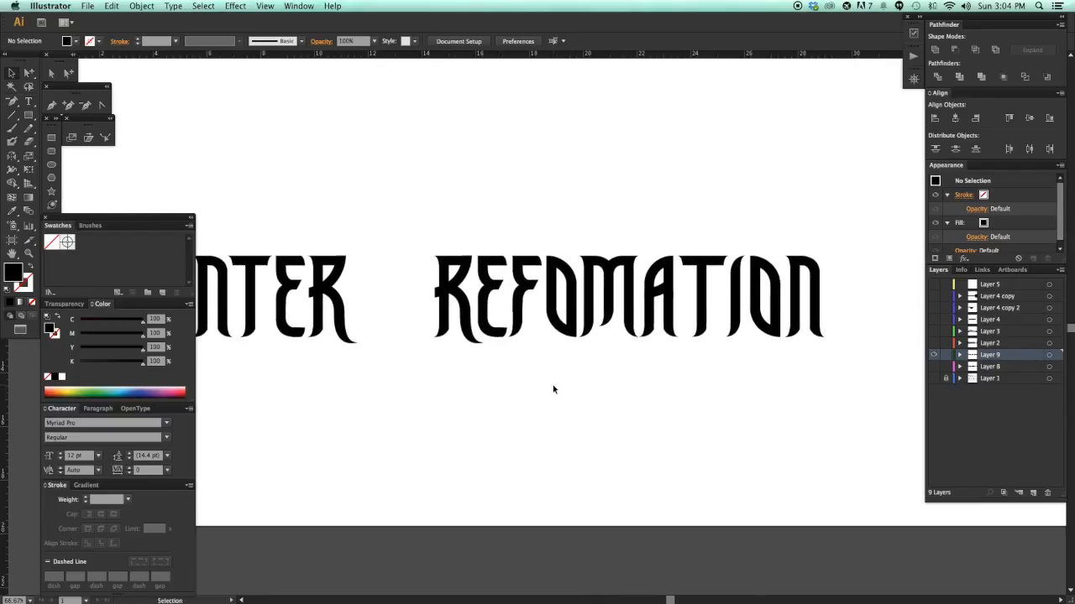
{"action": "scroll", "coordinate": [553, 389], "scroll_direction": "right", "scroll_amount": 5}
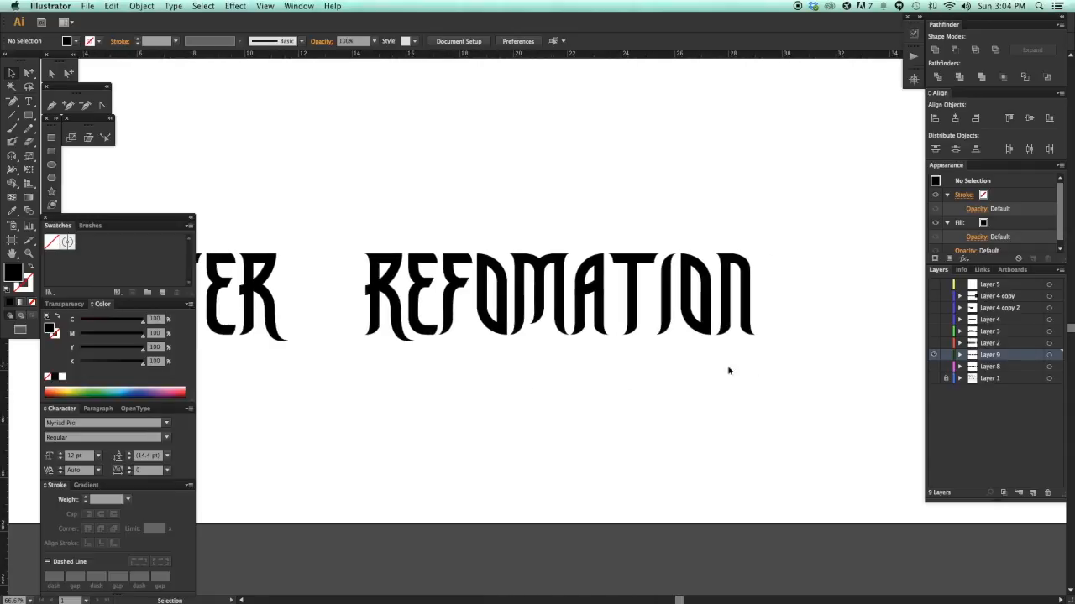
{"action": "left_click_drag", "start_coordinate": [720, 386], "coordinate": [716, 386]}
- Duplicate the I of REFOMATION over the adjacent end of the T's bar, fill the copy white and bring it to the front
{"action": "left_click_drag", "start_coordinate": [576, 226], "coordinate": [689, 371]}
{"action": "key", "text": "a"}
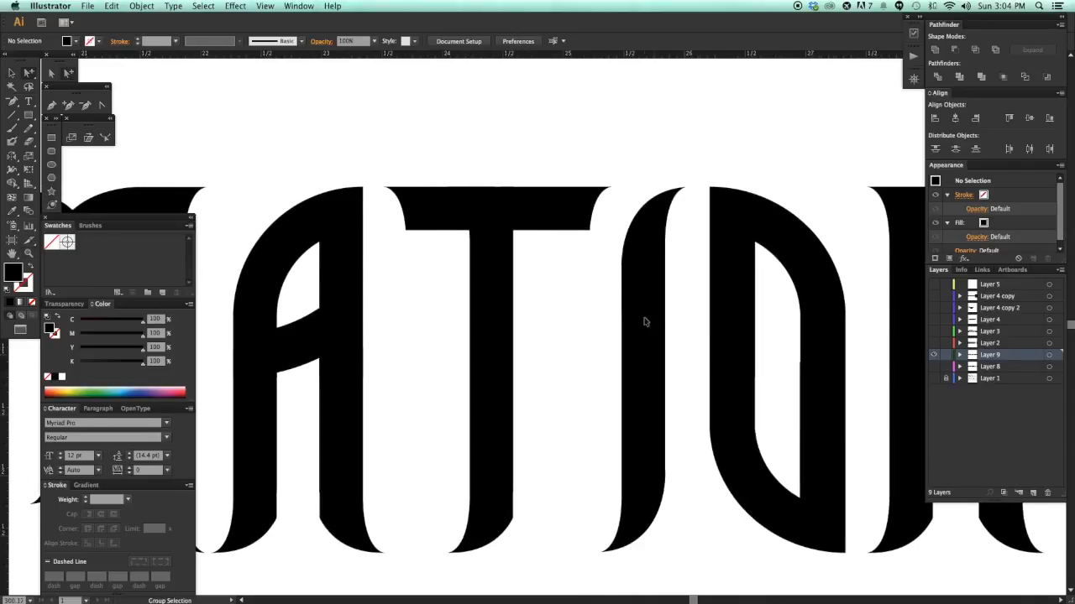
{"action": "left_click", "coordinate": [649, 325]}
{"action": "left_click_drag", "start_coordinate": [652, 328], "coordinate": [586, 327]}
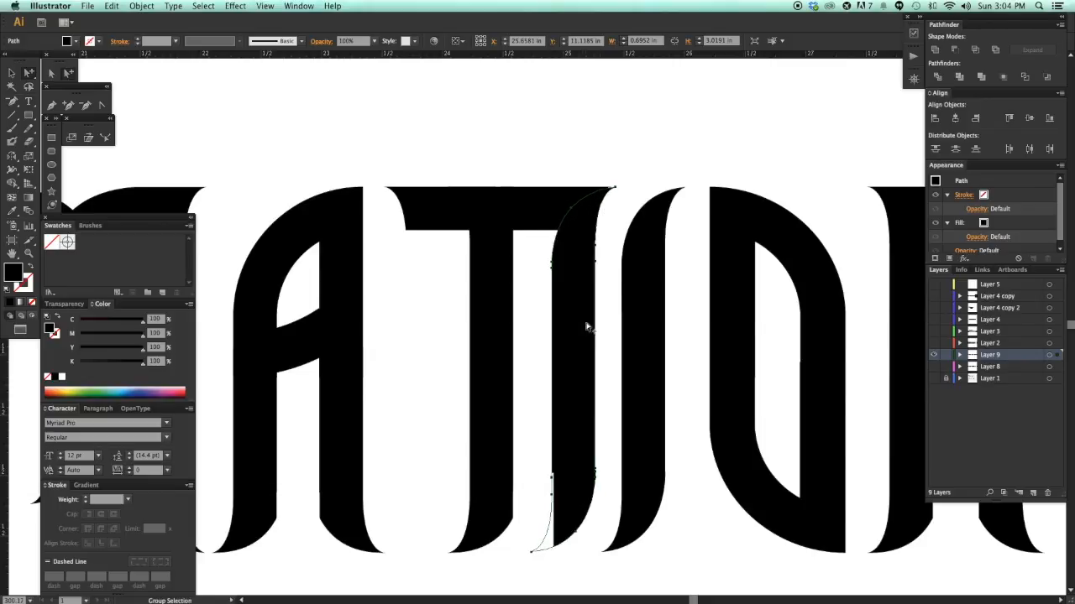
{"action": "key", "text": "i"}
{"action": "left_click", "coordinate": [658, 164]}
{"action": "key", "text": "a"}
{"action": "left_click", "coordinate": [656, 167]}
{"action": "left_click", "coordinate": [582, 285]}
{"action": "key", "text": "super+x"}
{"action": "key", "text": "super+f"}
{"action": "left_click", "coordinate": [642, 160]}
{"action": "key", "text": "space"}
{"action": "left_click_drag", "start_coordinate": [659, 179], "coordinate": [683, 182]}
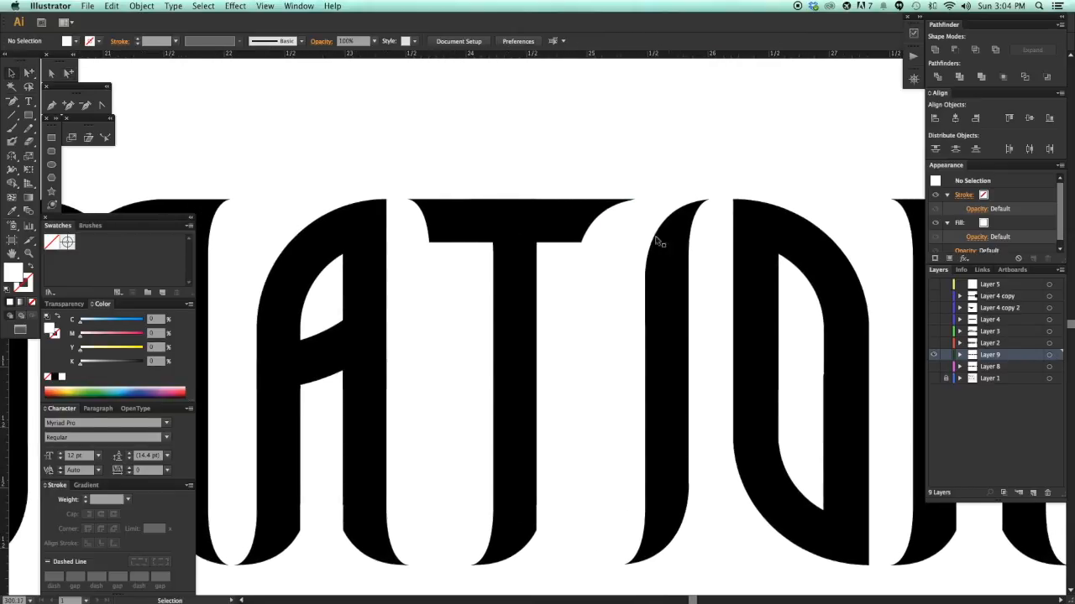
- Tilt the white copy and nudge it toward the I so it cuts a narrower curve into the T's bar end
{"action": "left_click", "coordinate": [607, 303]}
{"action": "mouse_move", "coordinate": [617, 311]}
{"action": "left_mouse_down"}
{"action": "mouse_move", "coordinate": [653, 288]}
{"action": "mouse_move", "coordinate": [598, 318]}
{"action": "mouse_move", "coordinate": [632, 313]}
{"action": "left_mouse_up"}
{"action": "left_click", "coordinate": [672, 143]}
{"action": "key", "text": "space"}
{"action": "left_click_drag", "start_coordinate": [692, 140], "coordinate": [686, 140]}
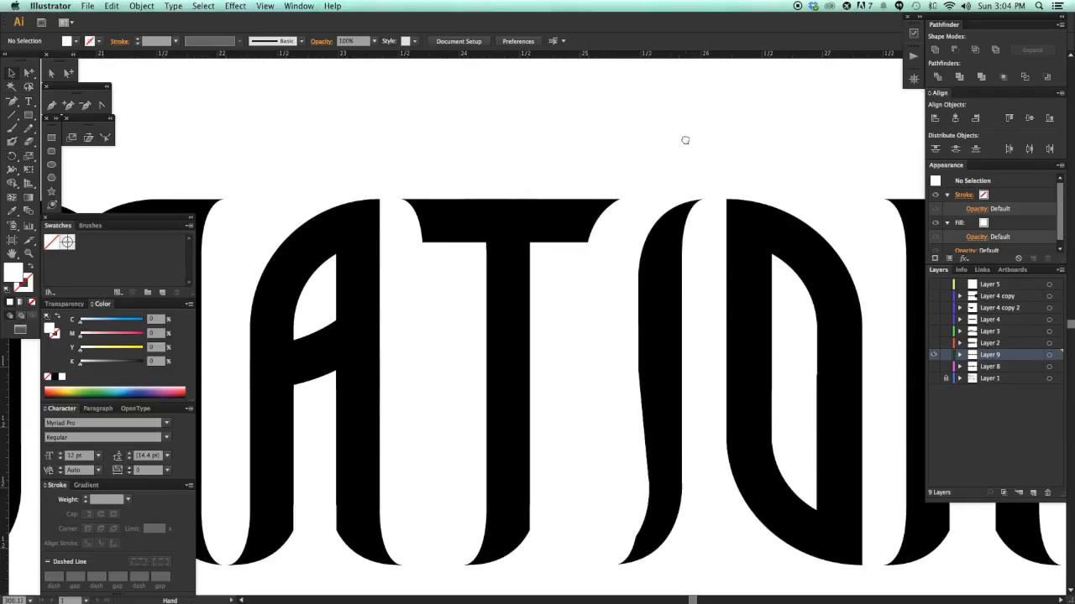
- Subtract the tilted white shape from the end of the T's bar in REFOMATION, keeping a copy of the shape
{"action": "left_click", "coordinate": [611, 284]}
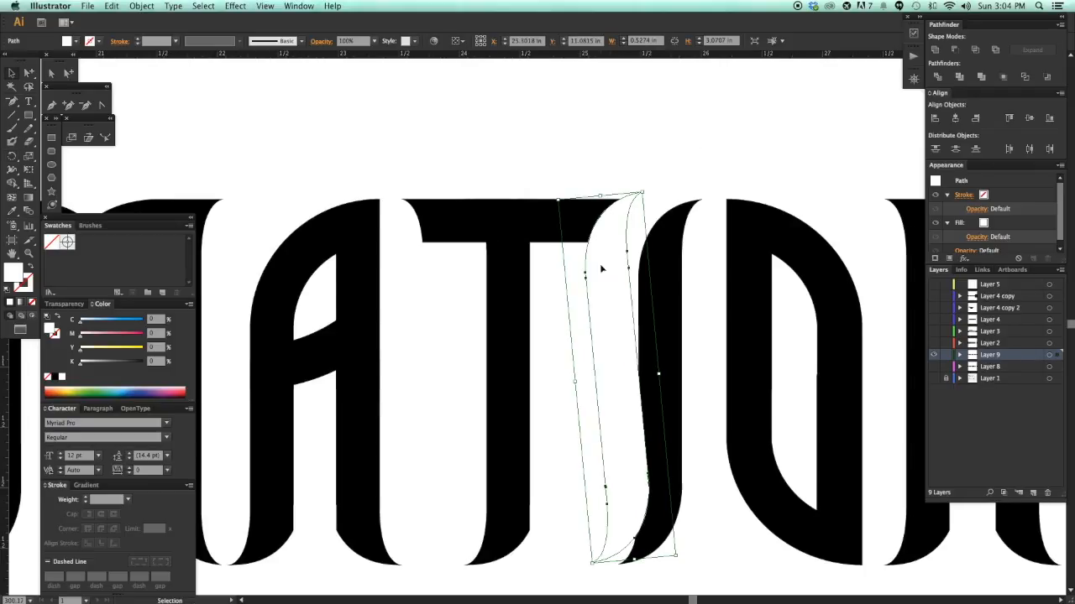
{"action": "left_click", "coordinate": [583, 244], "text": "shift"}
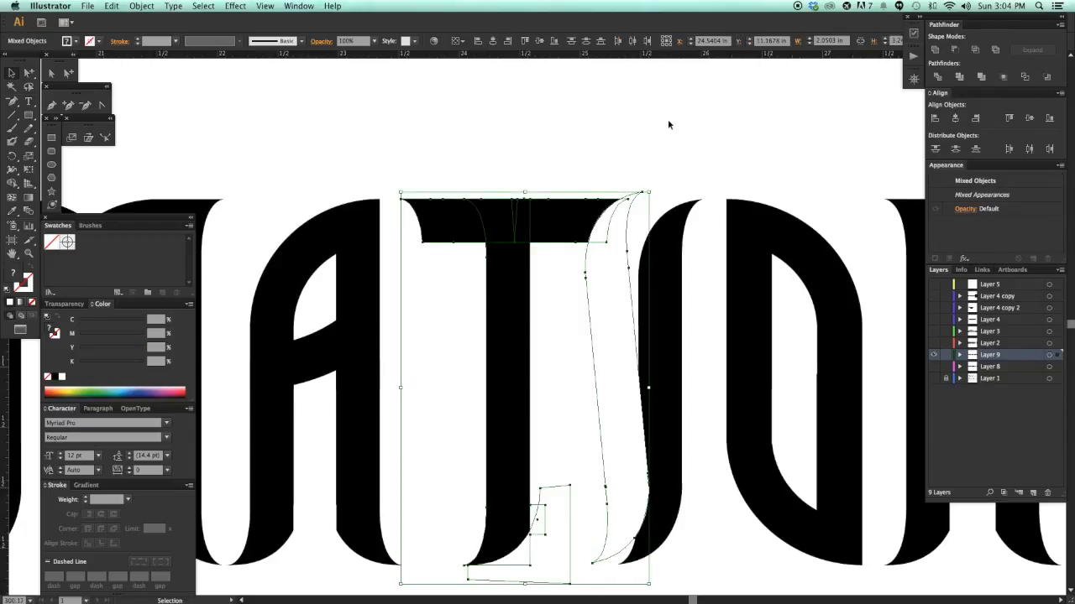
{"action": "left_click", "coordinate": [668, 124]}
{"action": "left_click_drag", "start_coordinate": [648, 181], "coordinate": [678, 151]}
{"action": "key", "text": "a"}
{"action": "left_click", "coordinate": [592, 210]}
{"action": "left_click_drag", "start_coordinate": [597, 209], "coordinate": [593, 207]}
{"action": "left_click", "coordinate": [669, 179]}
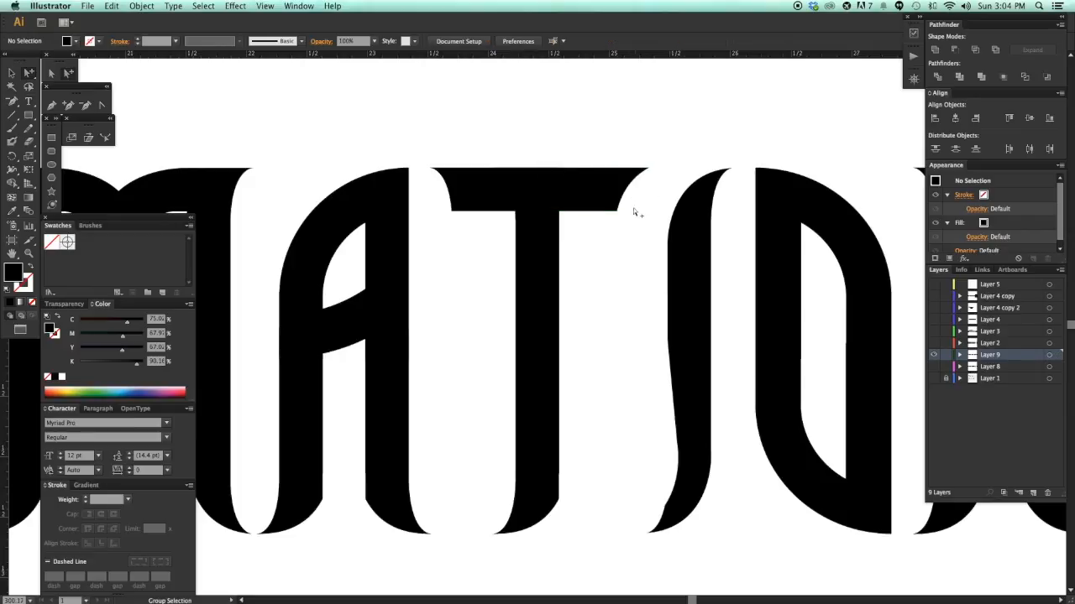
- Copy the tilted white shape from REFOMATION to WINTER and place it over the T's bar end next to the E
{"action": "key", "text": "super+minus"}
{"action": "key", "text": "super+minus"}
{"action": "key", "text": "super+minus"}
{"action": "key", "text": "super+minus"}
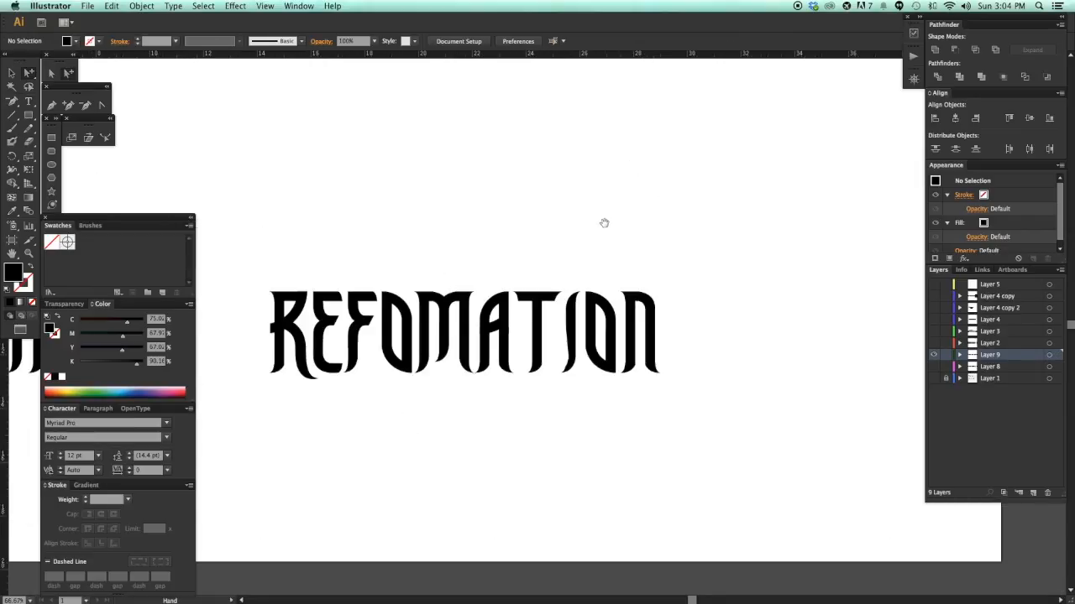
{"action": "left_click_drag", "start_coordinate": [644, 294], "coordinate": [235, 295]}
{"action": "left_click", "coordinate": [284, 326]}
{"action": "key", "text": "v"}
{"action": "left_click_drag", "start_coordinate": [324, 330], "coordinate": [674, 336]}
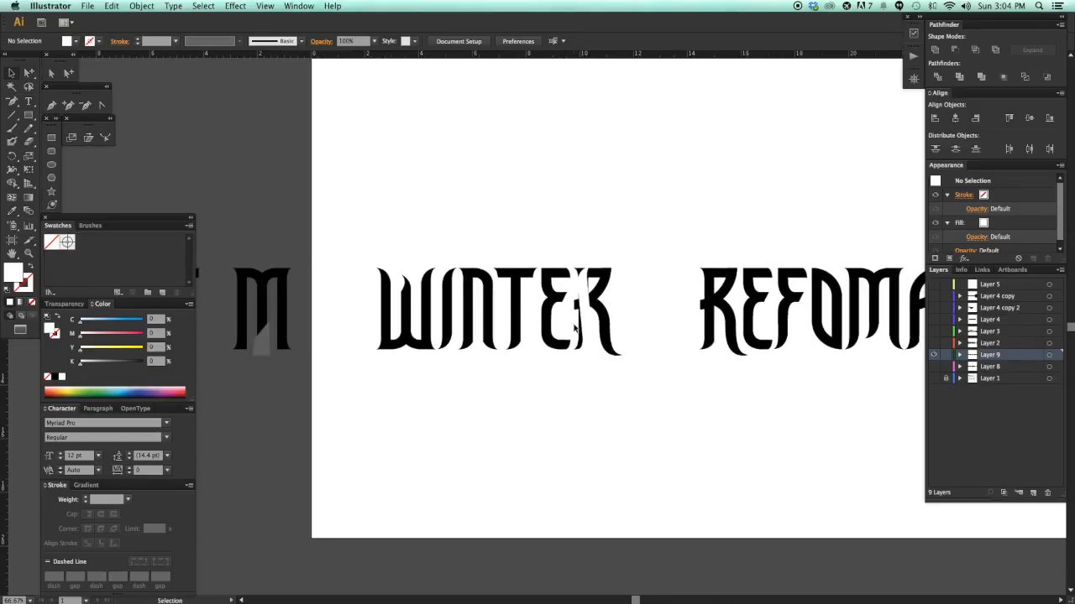
{"action": "left_click_drag", "start_coordinate": [583, 312], "coordinate": [537, 312]}
{"action": "left_click", "coordinate": [557, 241]}
- Place a mirrored copy of the white shape over the other end of the T's bar, next to the N of WINTER
{"action": "key", "text": "z"}
{"action": "left_click_drag", "start_coordinate": [489, 235], "coordinate": [645, 384]}
{"action": "left_click_drag", "start_coordinate": [646, 384], "coordinate": [798, 432]}
{"action": "key", "text": "v"}
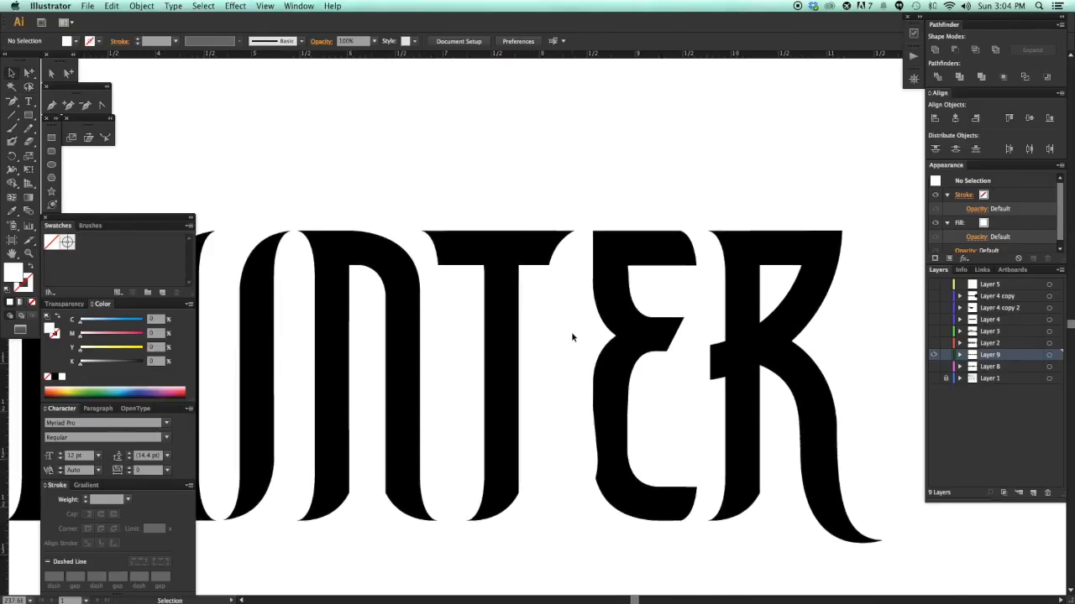
{"action": "left_click", "coordinate": [572, 337]}
{"action": "key", "text": "r"}
{"action": "left_click_drag", "start_coordinate": [660, 379], "coordinate": [419, 361]}
{"action": "key", "text": "v"}
{"action": "left_click", "coordinate": [511, 198]}
{"action": "left_click_drag", "start_coordinate": [511, 190], "coordinate": [523, 195]}
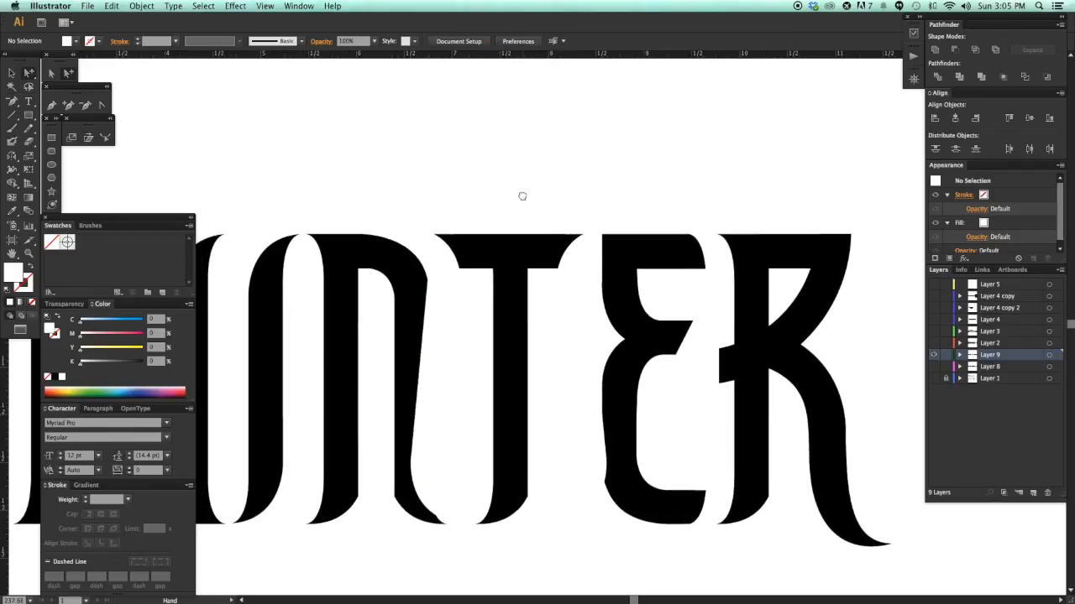
- Subtract the mirrored white shape from the T's bar end next to the N in WINTER
{"action": "left_click", "coordinate": [457, 285]}
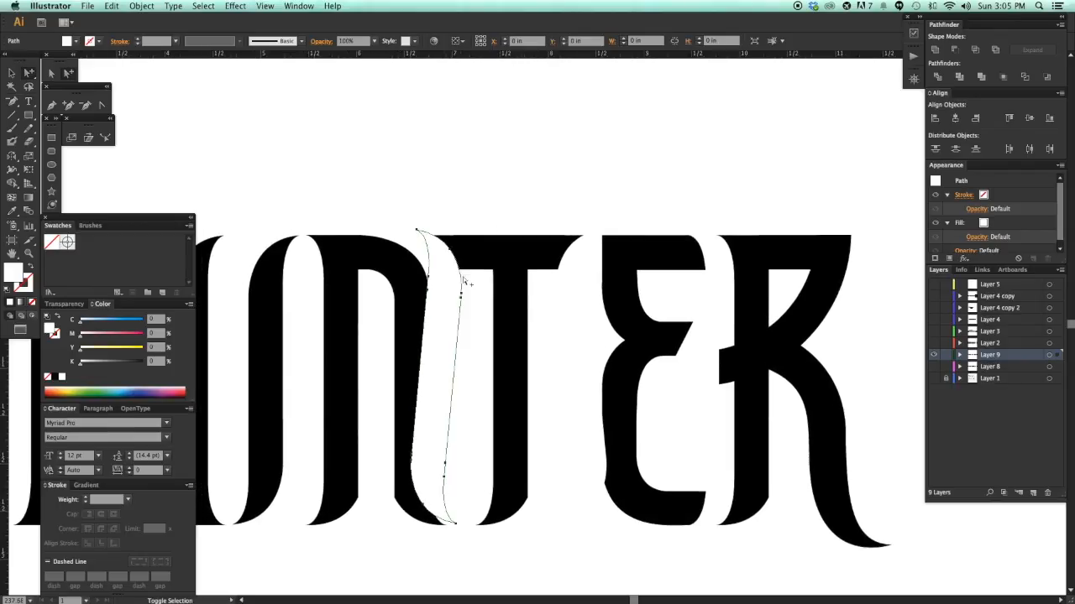
{"action": "left_click", "coordinate": [947, 70]}
{"action": "left_click", "coordinate": [487, 153]}
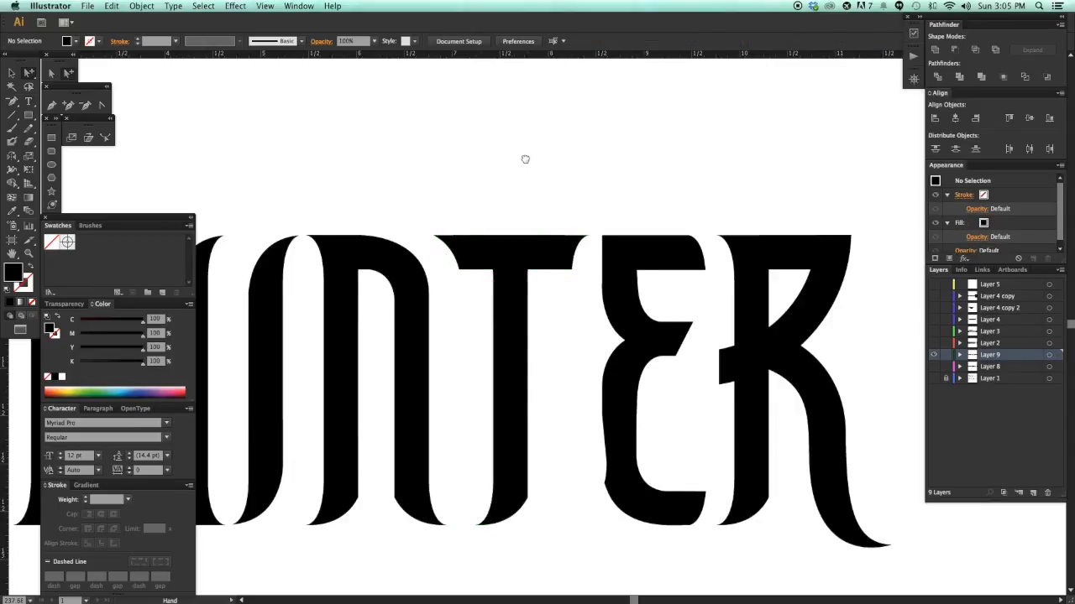
- Bring the white shape beside the E in front of the T of WINTER and subtract it from the T's bar
{"action": "scroll", "coordinate": [509, 230], "scroll_direction": "right", "scroll_amount": 2}
{"action": "key", "text": "a"}
{"action": "scroll", "coordinate": [522, 314], "scroll_direction": "right", "scroll_amount": 2}
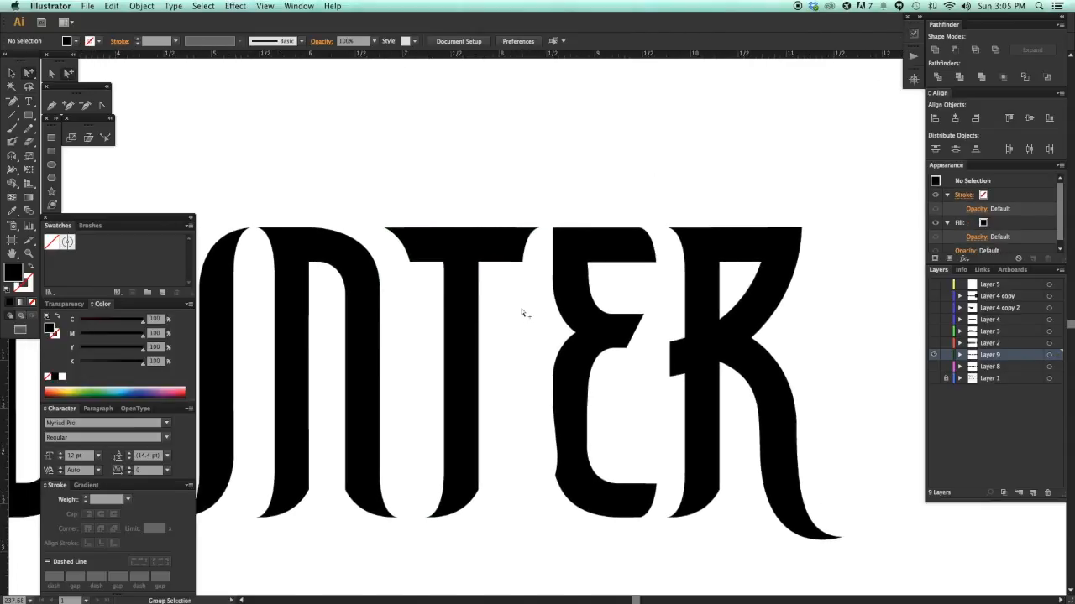
{"action": "left_click", "coordinate": [528, 289]}
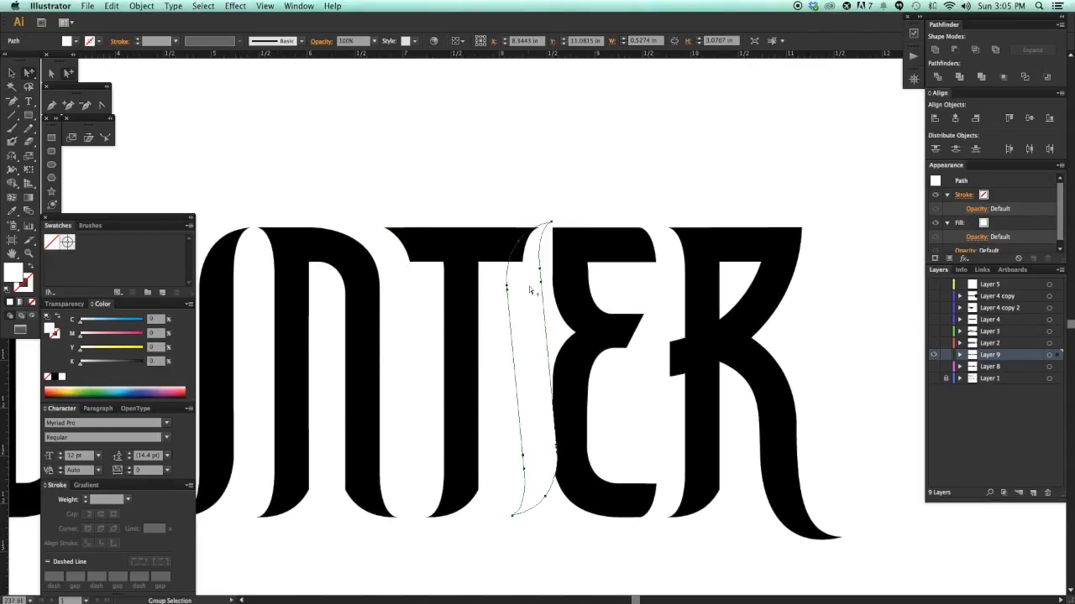
{"action": "left_click", "coordinate": [559, 178]}
{"action": "left_click_drag", "start_coordinate": [613, 173], "coordinate": [599, 170]}
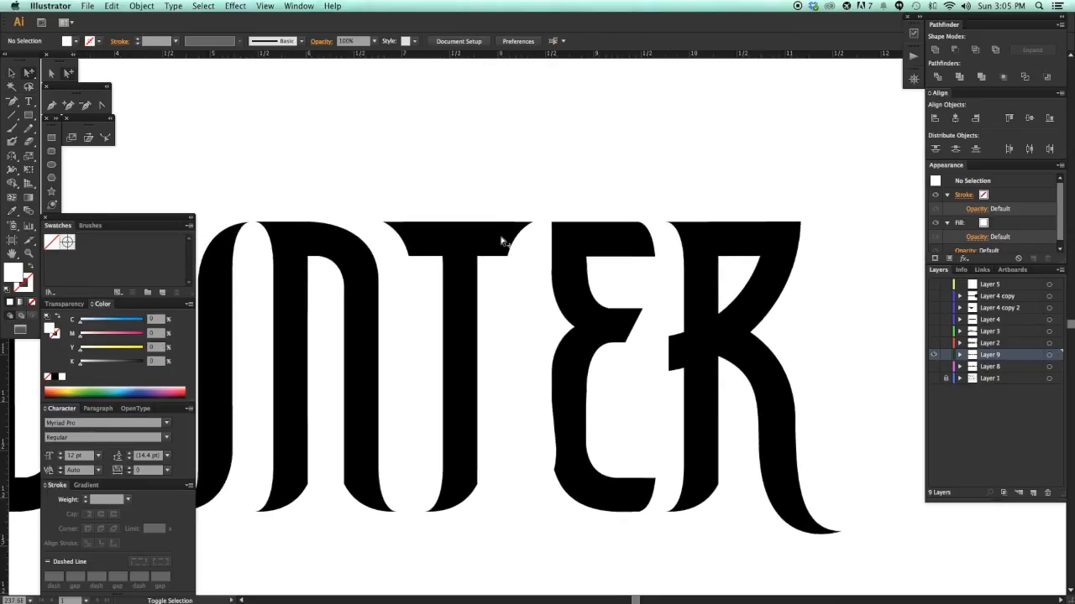
{"action": "left_click", "coordinate": [502, 241]}
{"action": "left_click", "coordinate": [529, 292], "text": "shift"}
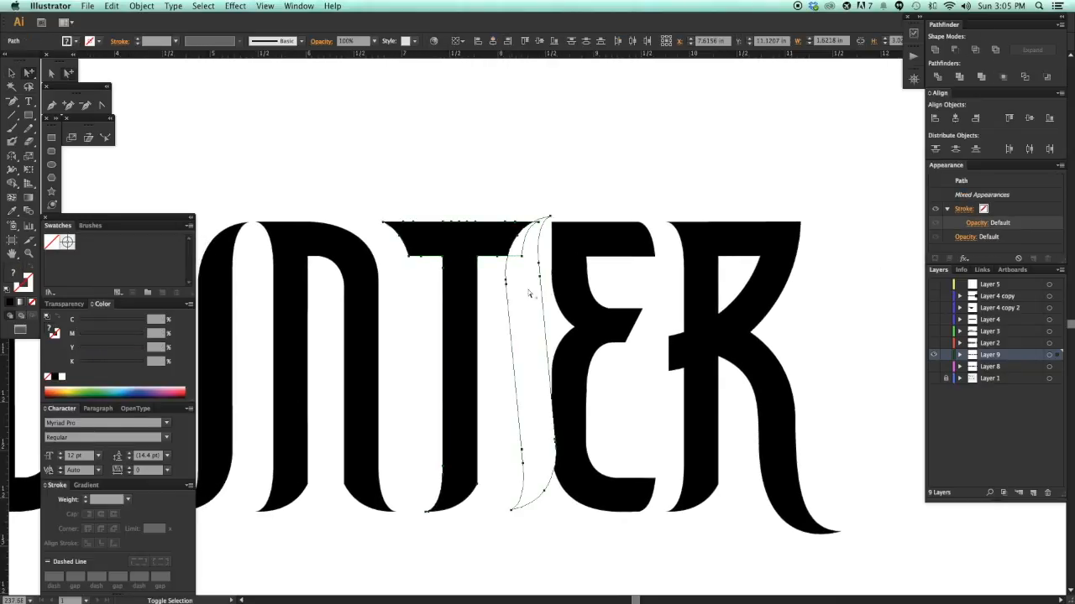
{"action": "left_click", "coordinate": [952, 50]}
{"action": "left_click", "coordinate": [560, 96]}
{"action": "key", "text": "super+minus"}
{"action": "key", "text": "super+minus"}
{"action": "key", "text": "super+minus"}
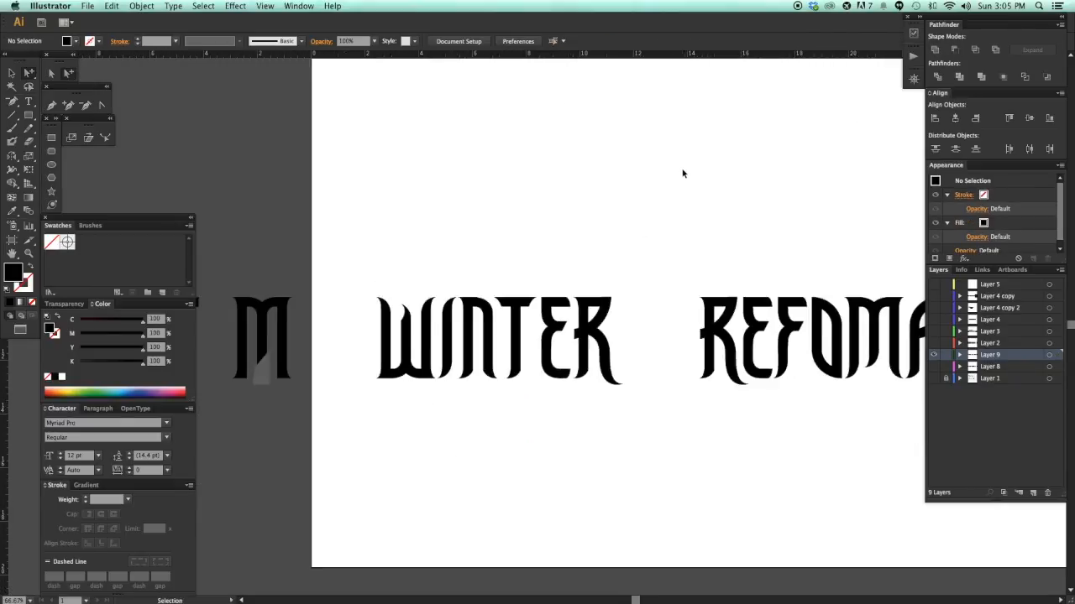
- Replace the T of REFOMATION with a copy of the trimmed T from WINTER and delete the leftover white shape over the I
{"action": "left_click_drag", "start_coordinate": [633, 207], "coordinate": [590, 198]}
{"action": "left_click_drag", "start_coordinate": [541, 362], "coordinate": [493, 360]}
{"action": "left_click_drag", "start_coordinate": [424, 320], "coordinate": [749, 279]}
{"action": "left_click", "coordinate": [767, 405]}
{"action": "key", "text": "Delete"}
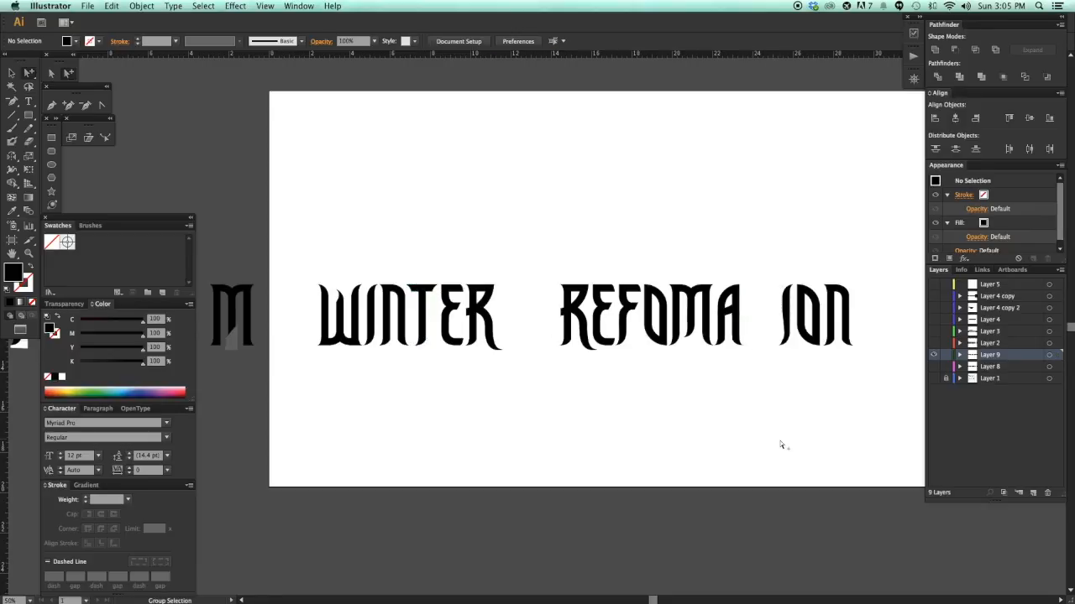
{"action": "key", "text": "ctrl+z"}
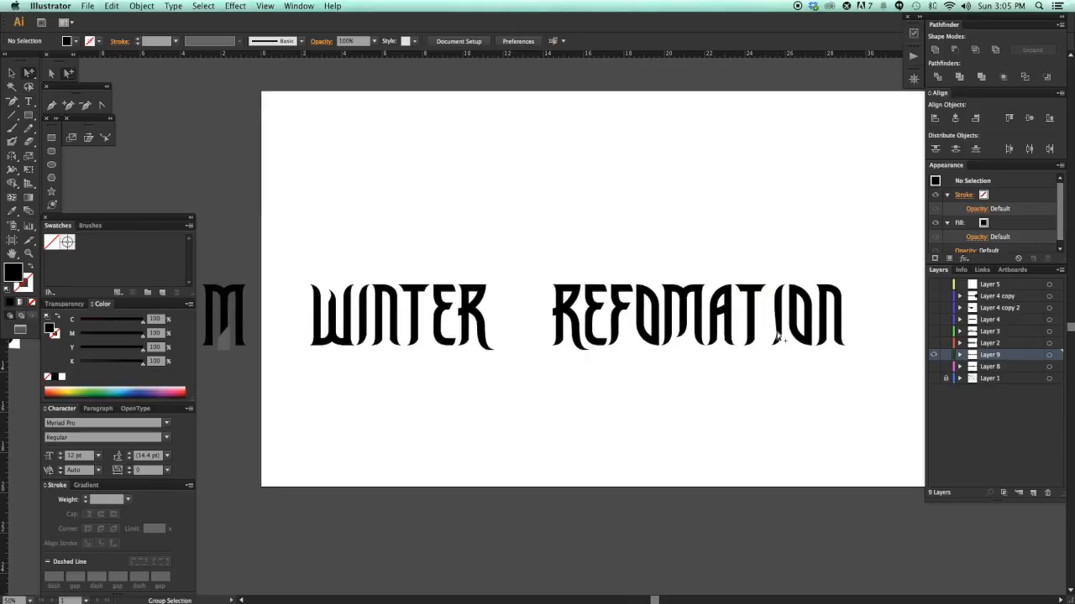
{"action": "left_click", "coordinate": [780, 338]}
{"action": "left_click", "coordinate": [781, 375]}
{"action": "left_click_drag", "start_coordinate": [792, 400], "coordinate": [781, 400]}
- Move the I of REFOMATION closer to the new T
{"action": "left_click_drag", "start_coordinate": [594, 246], "coordinate": [685, 395]}
{"action": "left_click_drag", "start_coordinate": [584, 258], "coordinate": [463, 248]}
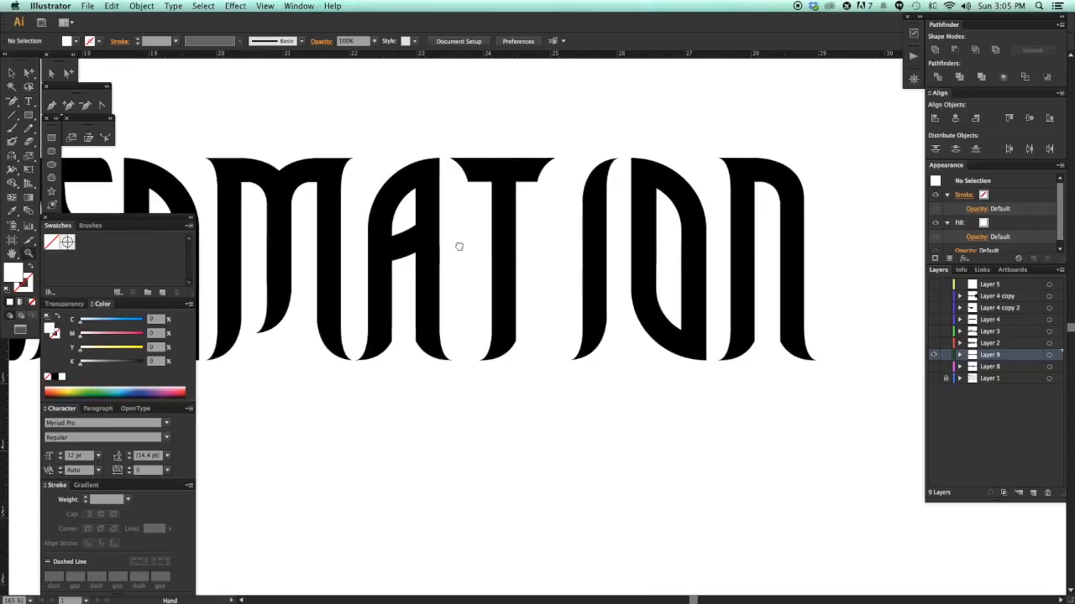
{"action": "left_click", "coordinate": [596, 212]}
{"action": "left_click_drag", "start_coordinate": [595, 223], "coordinate": [566, 225]}
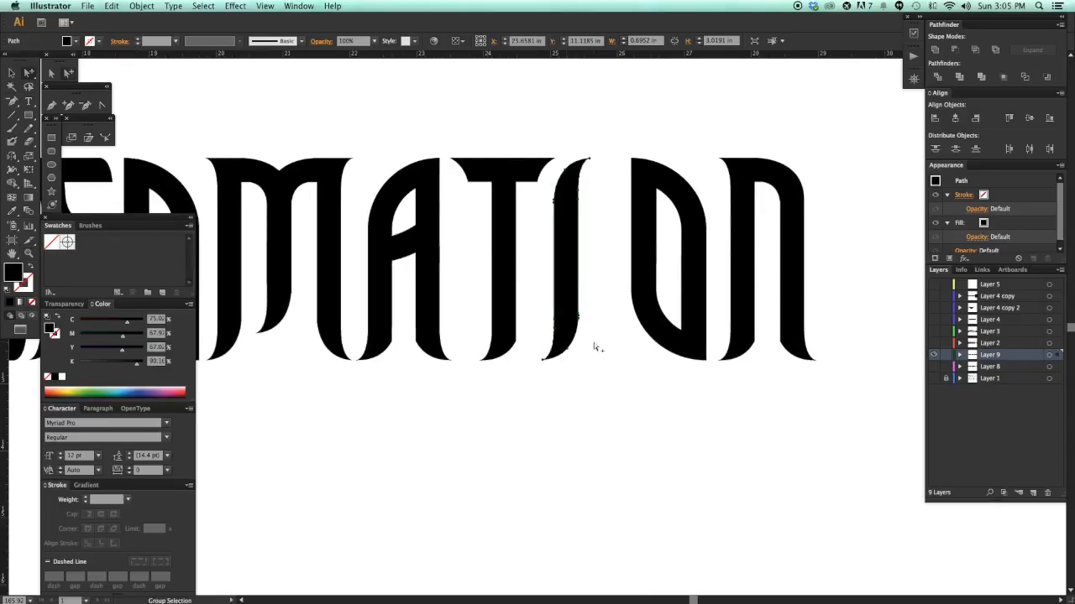
{"action": "left_click", "coordinate": [594, 345]}
- Move the second O of REFOMATION closer to the I
{"action": "left_click_drag", "start_coordinate": [653, 316], "coordinate": [637, 314]}
{"action": "left_click", "coordinate": [630, 269]}
{"action": "left_click_drag", "start_coordinate": [630, 267], "coordinate": [599, 264]}
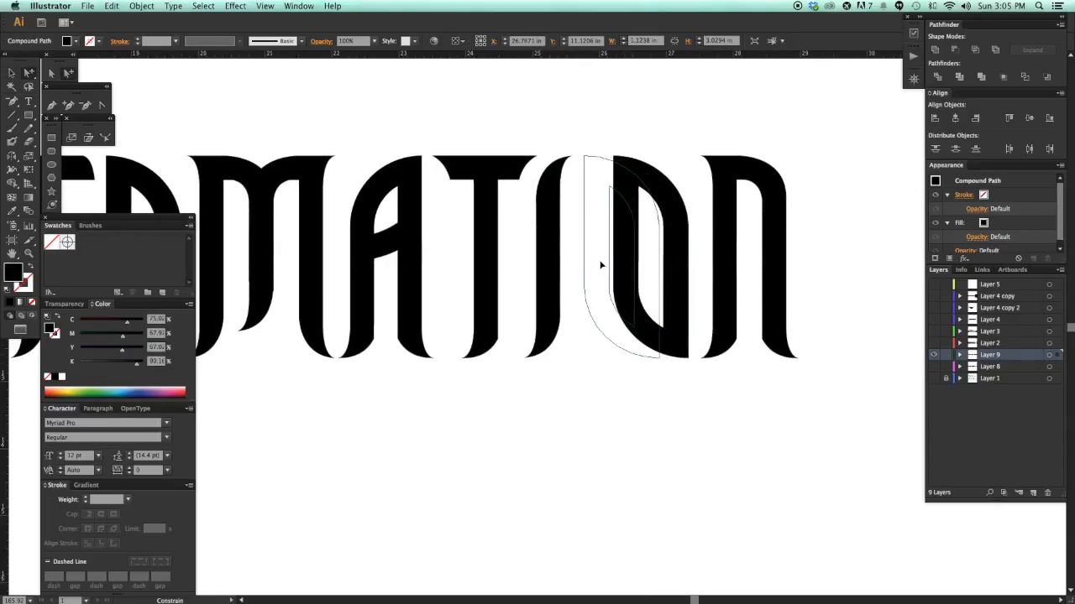
{"action": "left_click", "coordinate": [640, 405]}
- Move the final N of REFOMATION closer to the O
{"action": "scroll", "coordinate": [663, 353], "scroll_direction": "right", "scroll_amount": 2}
{"action": "left_click", "coordinate": [695, 309]}
{"action": "left_click_drag", "start_coordinate": [695, 309], "coordinate": [661, 295]}
{"action": "left_click", "coordinate": [658, 419]}
- Examine the spacing across WINTER REFOMATION, looking closely at the letters from the R to the T of the second word
{"action": "key", "text": "super+minus"}
{"action": "key", "text": "super+minus"}
{"action": "scroll", "coordinate": [646, 415], "scroll_direction": "left", "scroll_amount": 10}
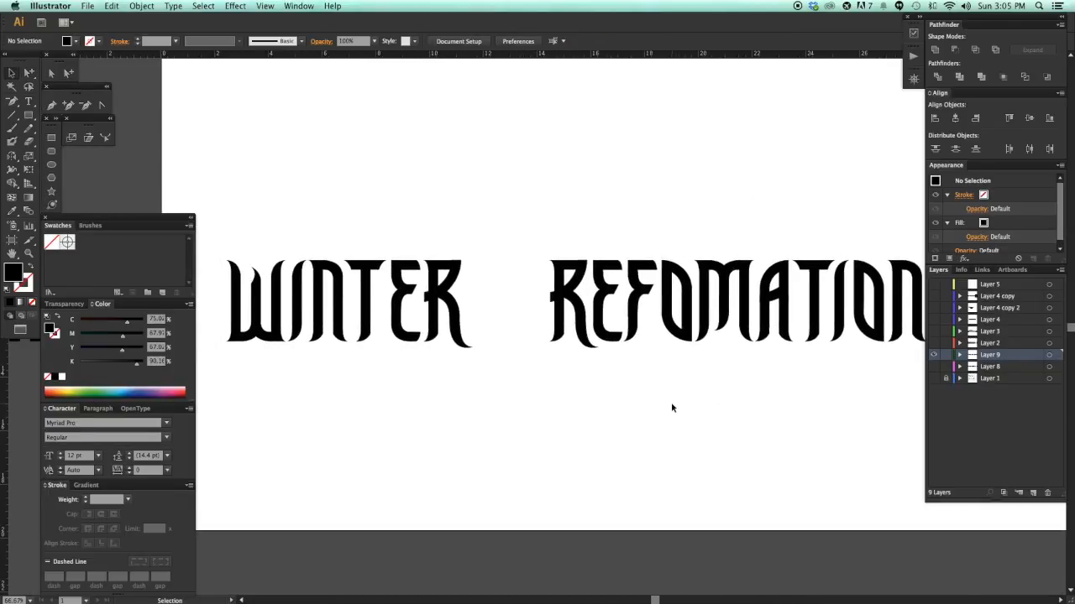
{"action": "scroll", "coordinate": [714, 412], "scroll_direction": "right", "scroll_amount": 5}
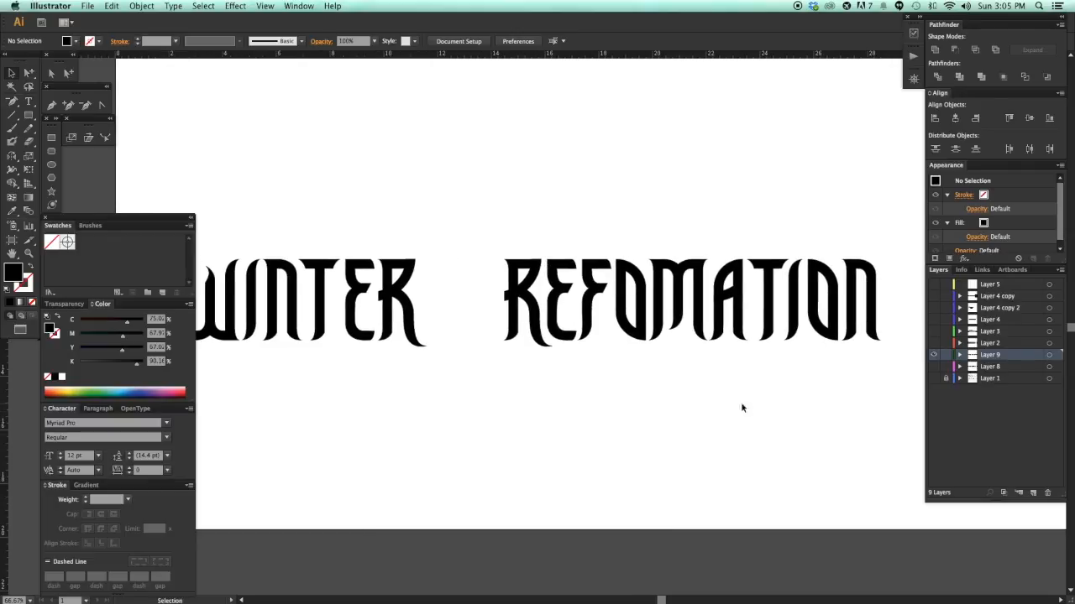
{"action": "scroll", "coordinate": [608, 384], "scroll_direction": "down", "scroll_amount": 1}
{"action": "left_click_drag", "start_coordinate": [397, 207], "coordinate": [654, 429]}
{"action": "left_click_drag", "start_coordinate": [656, 427], "coordinate": [590, 446]}
{"action": "key", "text": "a"}
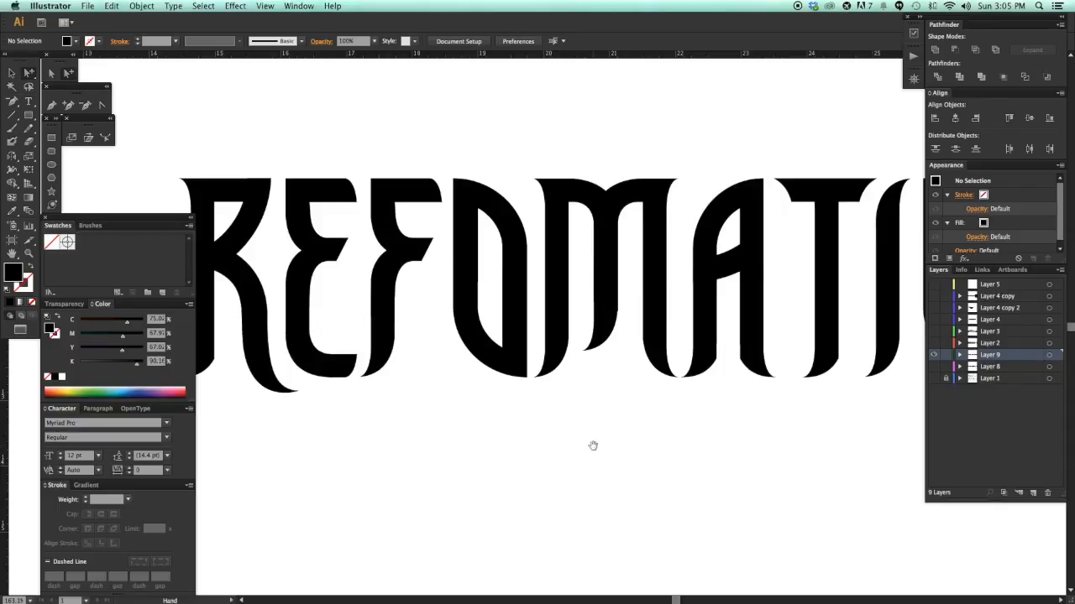
- Check the letter spacing of both words once more, through to the final N of REFOMATION
{"action": "left_click_drag", "start_coordinate": [691, 443], "coordinate": [566, 433]}
{"action": "key", "text": "minus"}
{"action": "key", "text": "super+minus"}
{"action": "key", "text": "super+minus"}
{"action": "left_click_drag", "start_coordinate": [468, 429], "coordinate": [739, 432]}
{"action": "left_click_drag", "start_coordinate": [419, 436], "coordinate": [677, 435]}
{"action": "key", "text": "v"}
{"action": "left_click_drag", "start_coordinate": [743, 438], "coordinate": [713, 436]}
{"action": "left_click_drag", "start_coordinate": [760, 437], "coordinate": [511, 424]}
{"action": "left_click_drag", "start_coordinate": [839, 429], "coordinate": [576, 434]}
{"action": "left_click_drag", "start_coordinate": [476, 424], "coordinate": [582, 415]}
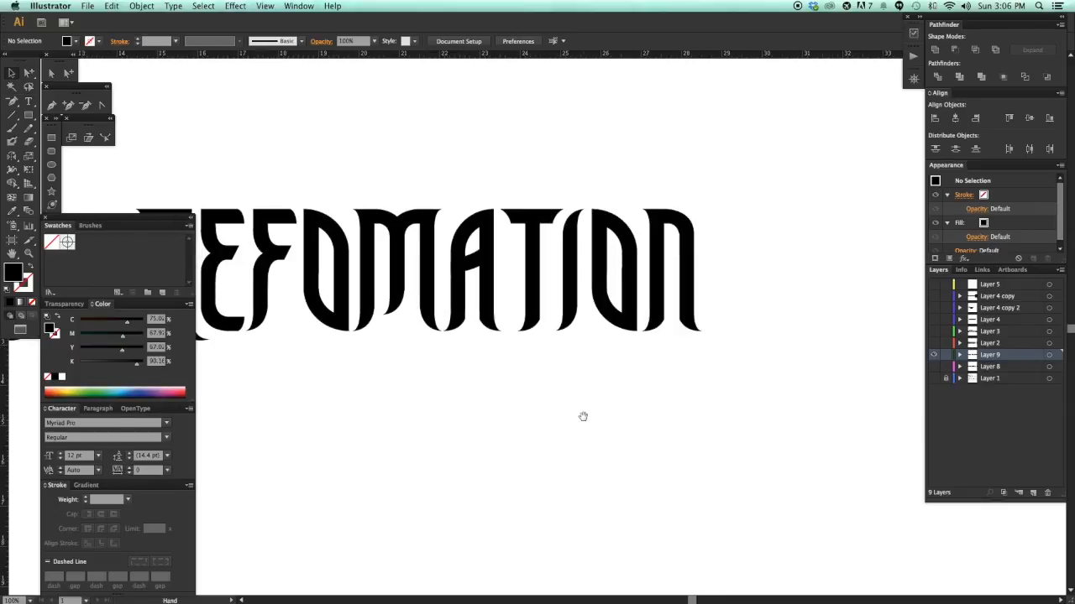
- Place a copy of WINTER's W after REFOMATION to start the third word
{"action": "key", "text": "super+minus"}
{"action": "key", "text": "super+minus"}
{"action": "key", "text": "super+minus"}
{"action": "scroll", "coordinate": [516, 392], "scroll_direction": "left", "scroll_amount": 1}
{"action": "left_click", "coordinate": [301, 292]}
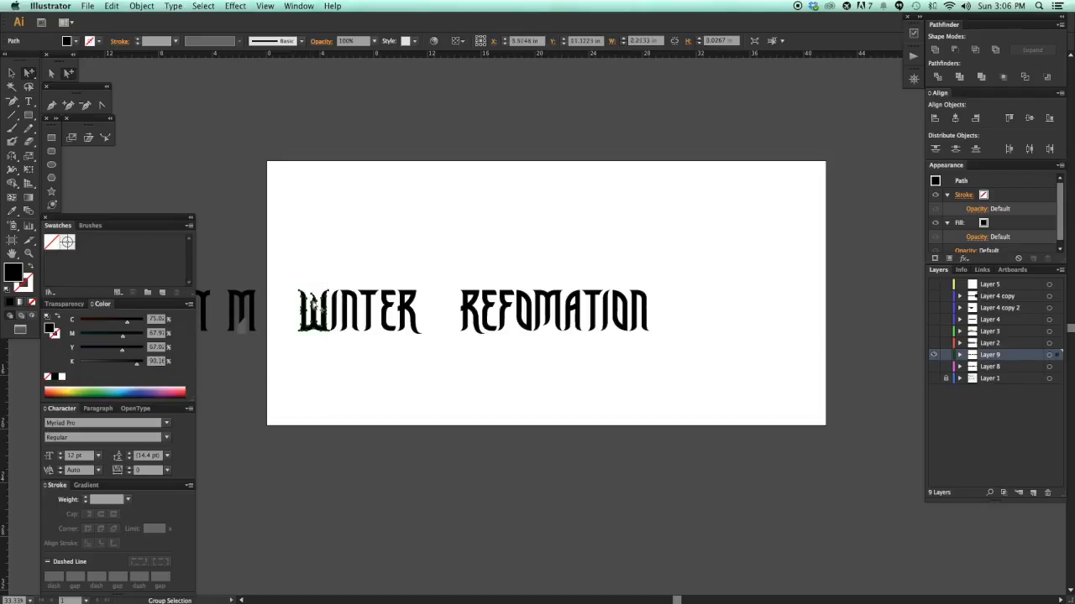
{"action": "left_click_drag", "start_coordinate": [323, 308], "coordinate": [694, 309]}
{"action": "left_click", "coordinate": [720, 391]}
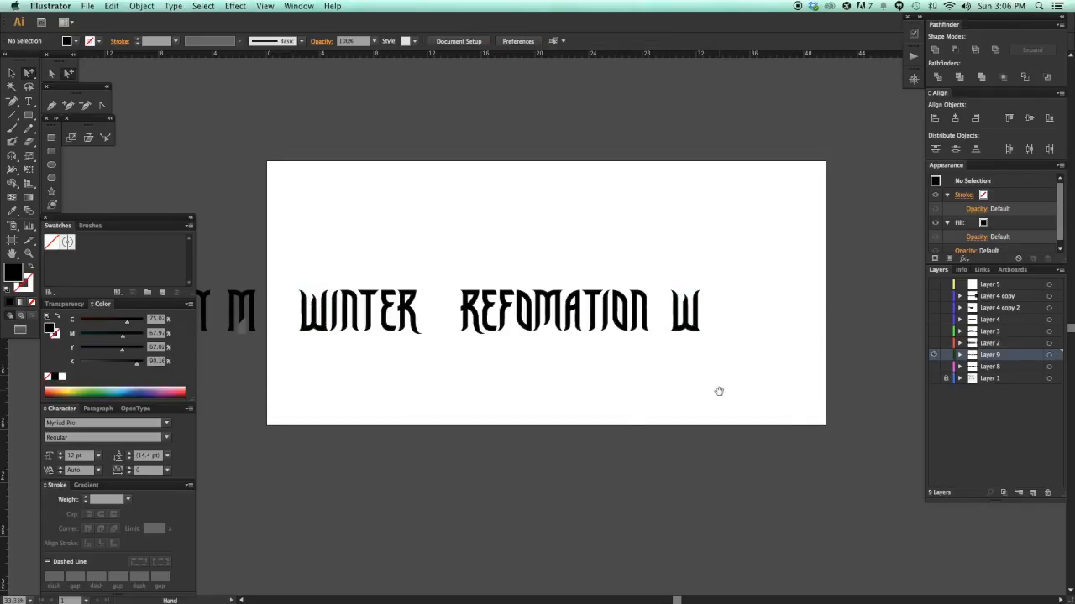
- Add two copies of WINTER's E side by side after the new W
{"action": "scroll", "coordinate": [720, 391], "scroll_direction": "right", "scroll_amount": 1}
{"action": "left_click_drag", "start_coordinate": [367, 299], "coordinate": [710, 318]}
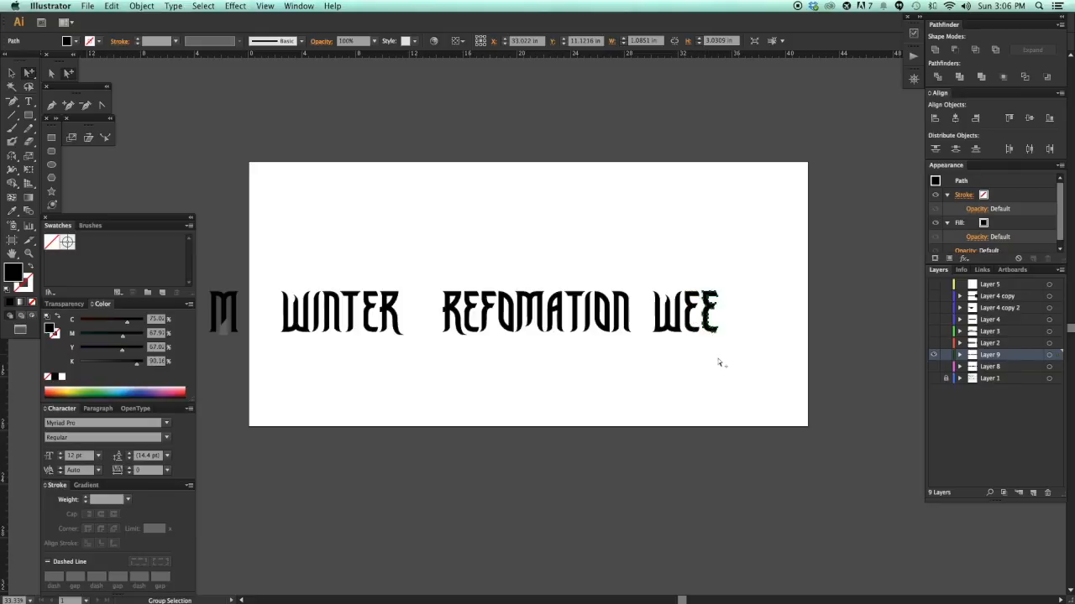
{"action": "left_click", "coordinate": [689, 376]}
{"action": "scroll", "coordinate": [688, 377], "scroll_direction": "right", "scroll_amount": 1}
- Copy the spare R with its white cutout shapes from beside the artboard and place it after WEE
{"action": "key", "text": "z"}
{"action": "left_click_drag", "start_coordinate": [372, 256], "coordinate": [571, 420]}
{"action": "key", "text": "a"}
{"action": "left_click_drag", "start_coordinate": [391, 404], "coordinate": [294, 190]}
{"action": "key", "text": "super+minus"}
{"action": "key", "text": "super+minus"}
{"action": "key", "text": "super+minus"}
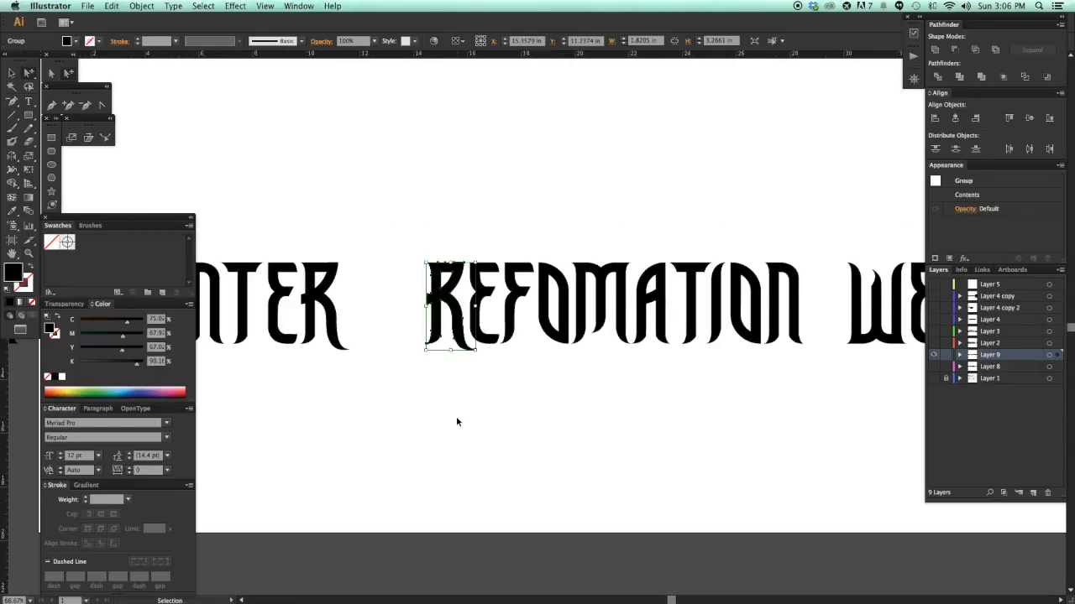
{"action": "mouse_move", "coordinate": [413, 418]}
{"action": "left_mouse_down"}
{"action": "mouse_move", "coordinate": [400, 414]}
{"action": "mouse_move", "coordinate": [638, 406]}
{"action": "left_mouse_up"}
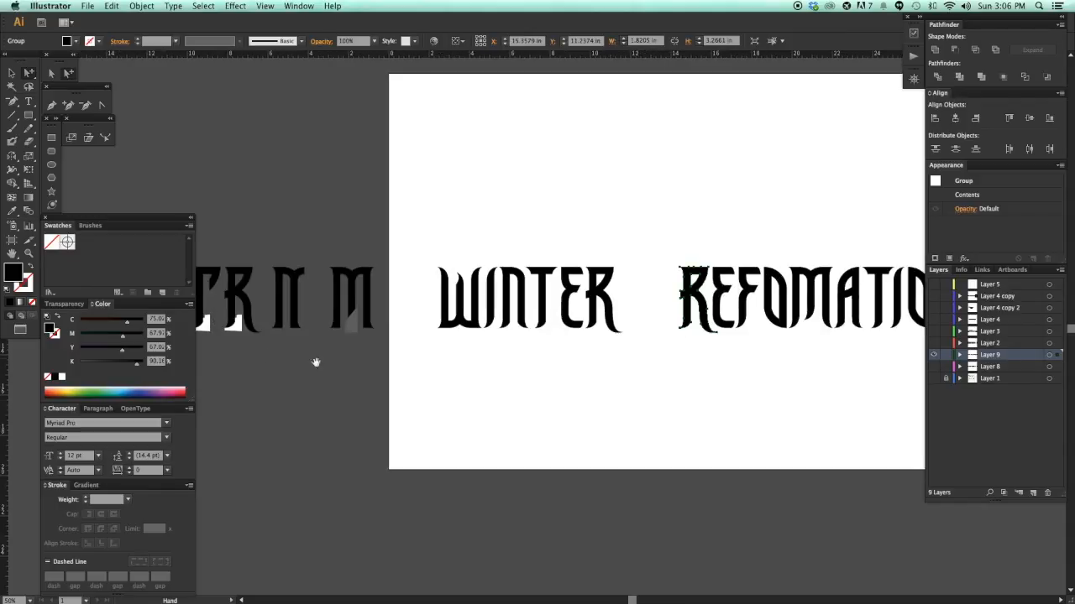
{"action": "mouse_move", "coordinate": [261, 366]}
{"action": "left_mouse_down"}
{"action": "mouse_move", "coordinate": [386, 372]}
{"action": "mouse_move", "coordinate": [345, 258]}
{"action": "mouse_move", "coordinate": [370, 278]}
{"action": "mouse_move", "coordinate": [751, 273]}
{"action": "left_mouse_up"}
{"action": "left_click_drag", "start_coordinate": [770, 379], "coordinate": [254, 411]}
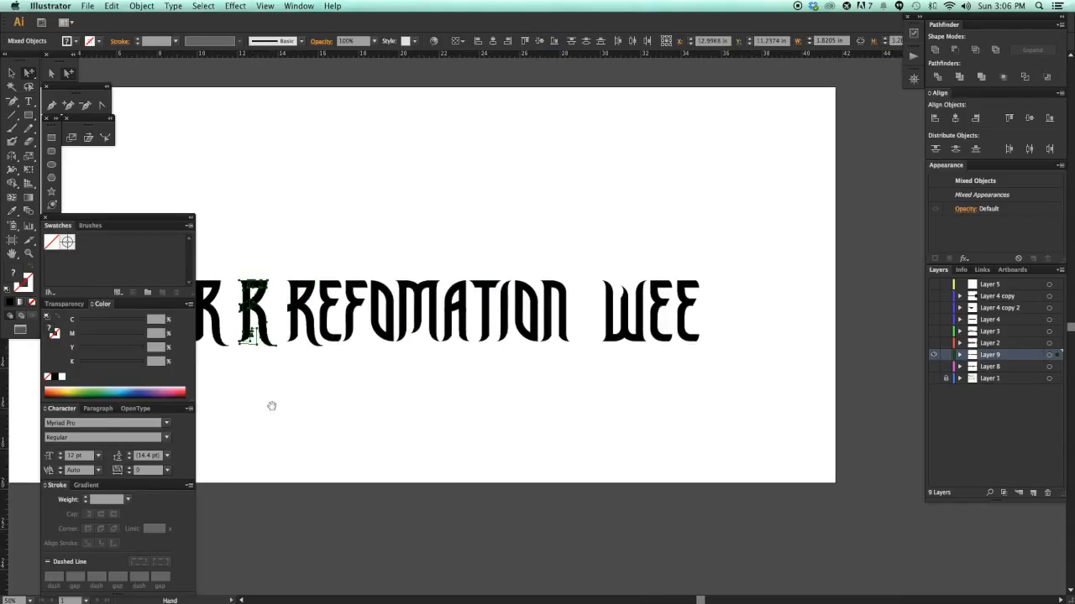
{"action": "left_click_drag", "start_coordinate": [267, 313], "coordinate": [722, 350]}
{"action": "left_click", "coordinate": [722, 354]}
- Turn the copied R into a K by removing the bar across its top
{"action": "key", "text": "z"}
{"action": "left_click_drag", "start_coordinate": [614, 250], "coordinate": [547, 375]}
{"action": "key", "text": "a"}
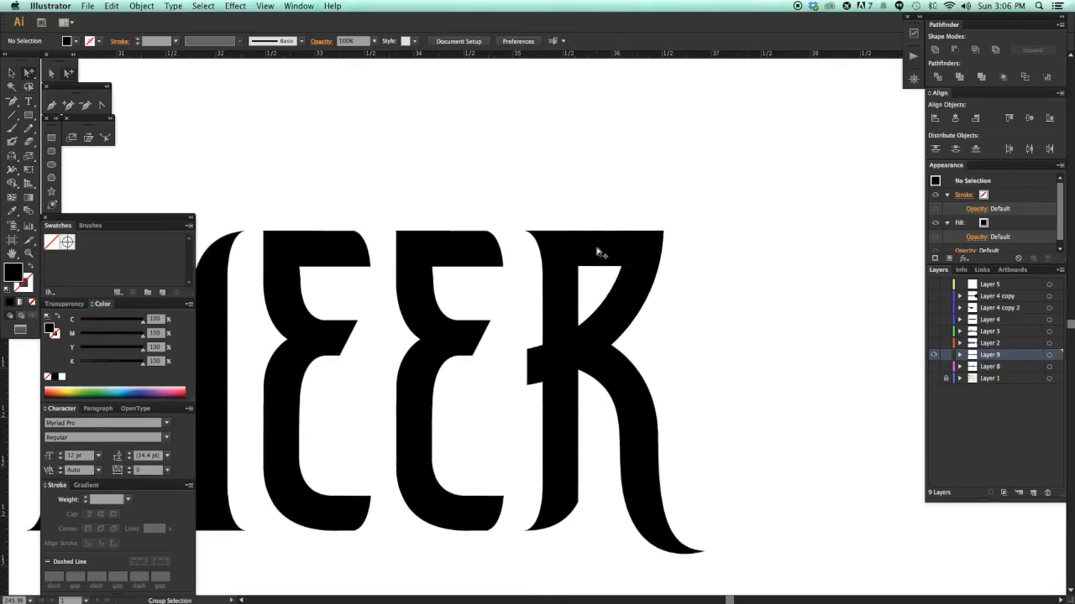
{"action": "key", "text": "space"}
{"action": "mouse_move", "coordinate": [715, 372]}
{"action": "left_mouse_down"}
{"action": "mouse_move", "coordinate": [699, 359]}
{"action": "mouse_move", "coordinate": [743, 352]}
{"action": "left_mouse_up"}
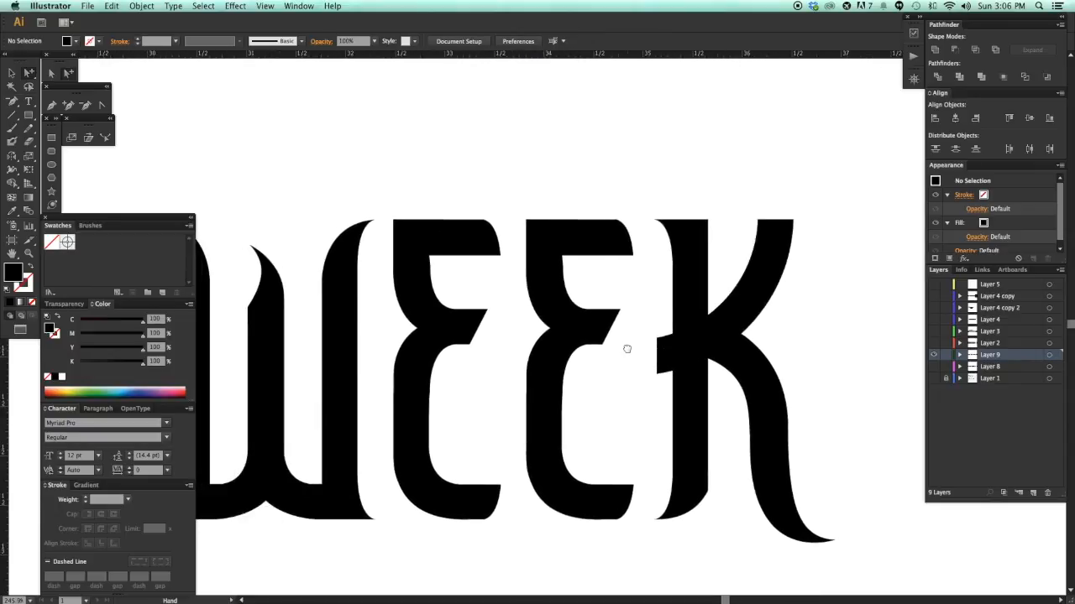
- Switch to outline view and inspect the construction shapes across WINTER, REFOMATION and the new word
{"action": "left_click_drag", "start_coordinate": [331, 305], "coordinate": [574, 288]}
{"action": "key", "text": "ctrl+y"}
{"action": "scroll", "coordinate": [498, 258], "scroll_direction": "down", "scroll_amount": 3}
{"action": "scroll", "coordinate": [497, 258], "scroll_direction": "up", "scroll_amount": 2}
{"action": "scroll", "coordinate": [518, 327], "scroll_direction": "left", "scroll_amount": 10}
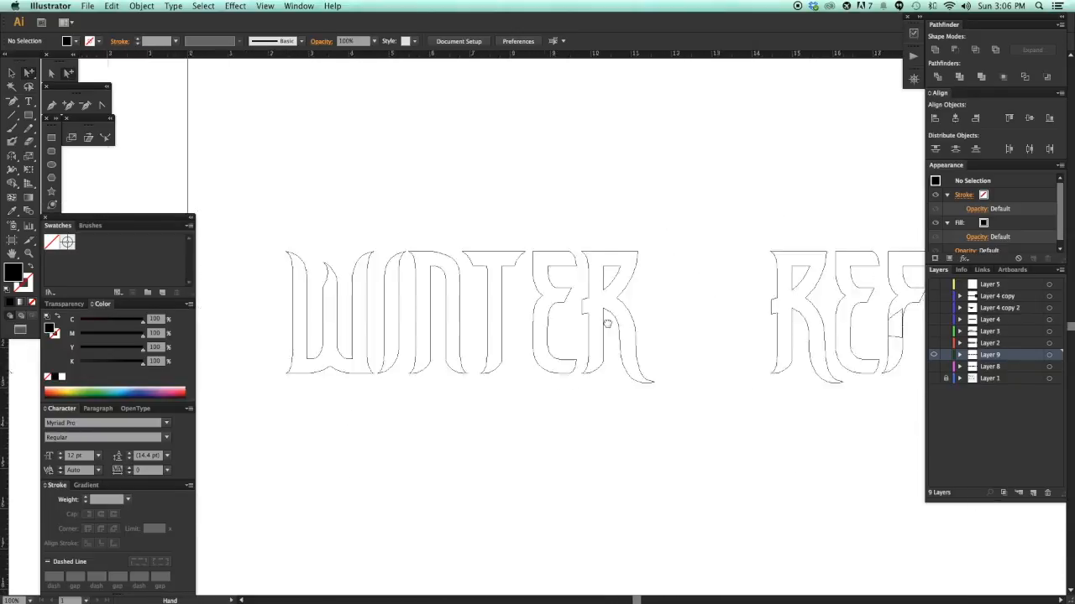
{"action": "scroll", "coordinate": [659, 319], "scroll_direction": "right", "scroll_amount": 12}
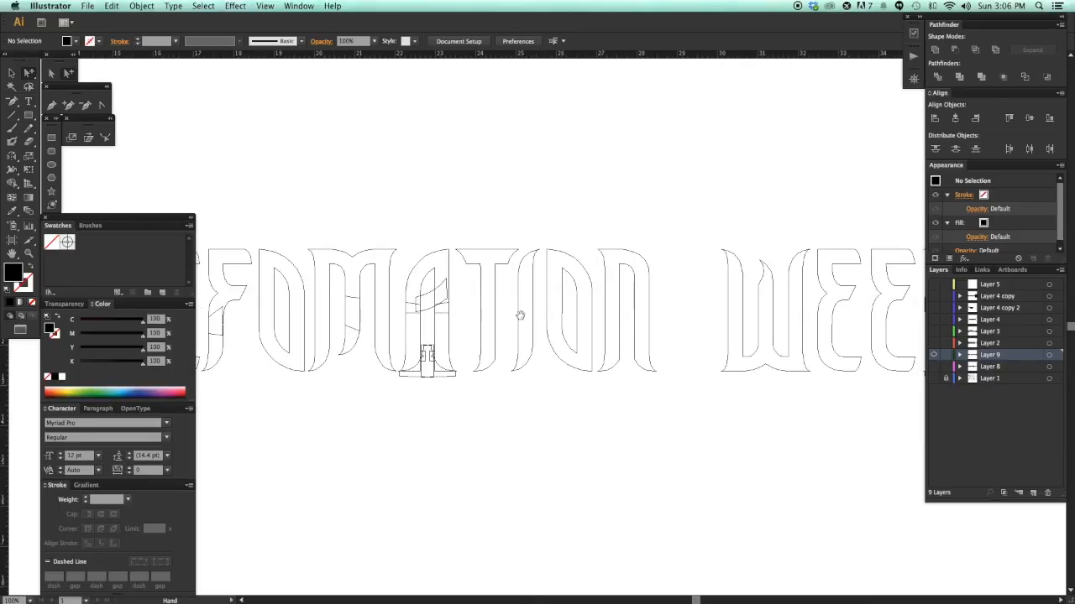
{"action": "scroll", "coordinate": [521, 315], "scroll_direction": "right", "scroll_amount": 2}
{"action": "left_click", "coordinate": [427, 380]}
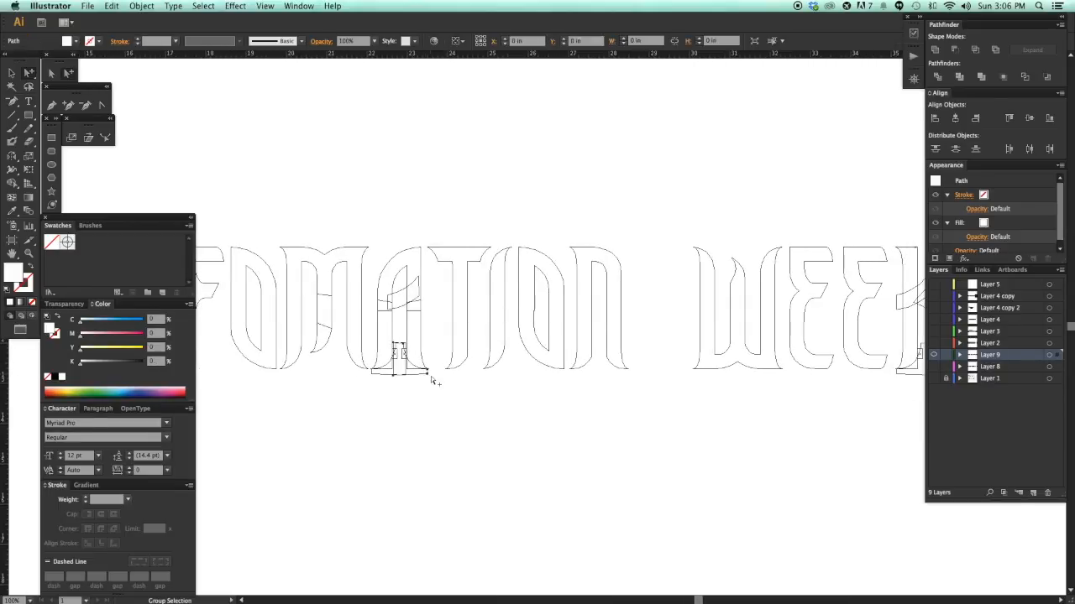
- Mirror the white curved cutout from the foot of the K's stem to the stem's top and return to preview
{"action": "scroll", "coordinate": [672, 405], "scroll_direction": "right", "scroll_amount": 9}
{"action": "scroll", "coordinate": [477, 348], "scroll_direction": "up", "scroll_amount": 10}
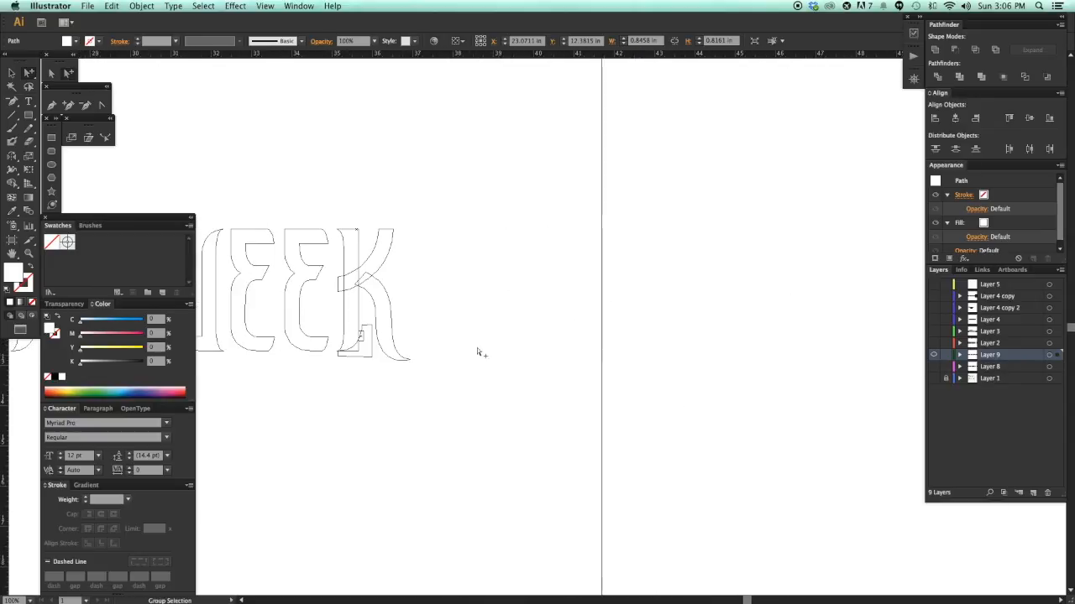
{"action": "scroll", "coordinate": [720, 375], "scroll_direction": "down", "scroll_amount": 2}
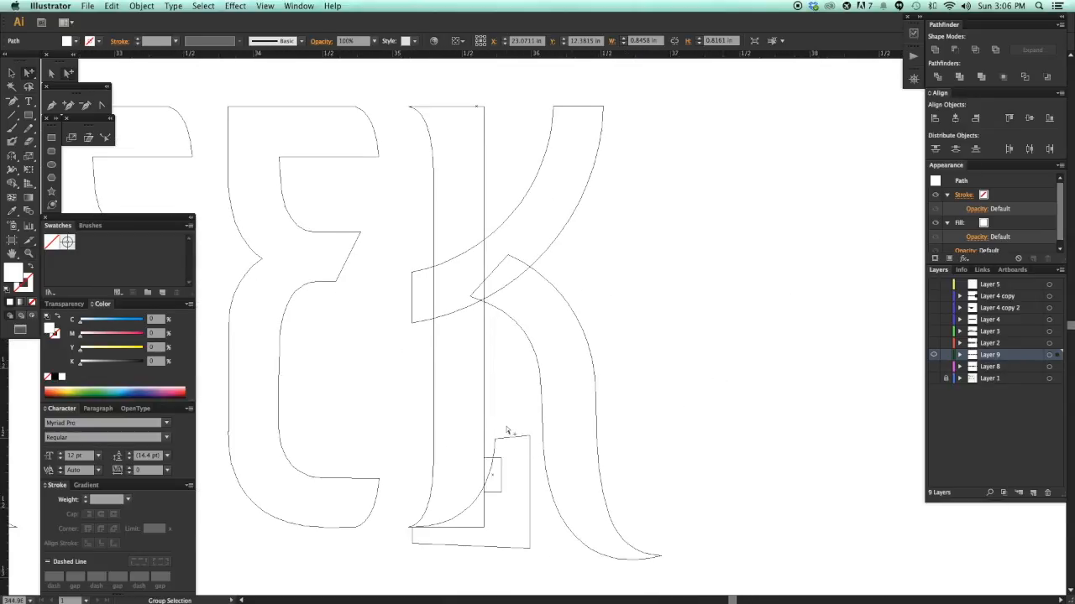
{"action": "key", "text": "o"}
{"action": "left_click_drag", "start_coordinate": [605, 426], "coordinate": [572, 493]}
{"action": "mouse_move", "coordinate": [501, 441]}
{"action": "left_mouse_down"}
{"action": "mouse_move", "coordinate": [511, 137]}
{"action": "mouse_move", "coordinate": [500, 91]}
{"action": "left_mouse_up"}
{"action": "left_click", "coordinate": [591, 198]}
{"action": "scroll", "coordinate": [628, 257], "scroll_direction": "up", "scroll_amount": 3}
{"action": "key", "text": "super+y"}
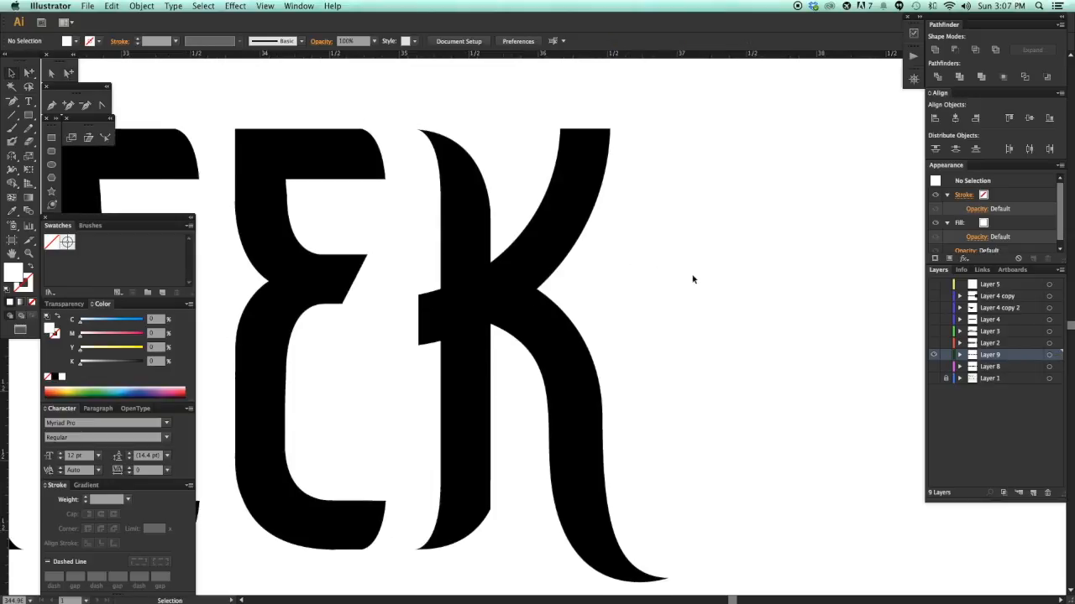
- Copy the white curved cutout from the top of the K's stem onto the tip of its upper arm
{"action": "left_click_drag", "start_coordinate": [682, 280], "coordinate": [659, 282]}
{"action": "key", "text": "super+minus"}
{"action": "key", "text": "super+minus"}
{"action": "left_click_drag", "start_coordinate": [621, 330], "coordinate": [651, 327]}
{"action": "key", "text": "minus"}
{"action": "key", "text": "v"}
{"action": "left_click_drag", "start_coordinate": [657, 258], "coordinate": [656, 282]}
{"action": "key", "text": "a"}
{"action": "left_click", "coordinate": [521, 233]}
{"action": "left_click", "coordinate": [661, 266], "text": "super"}
{"action": "left_click", "coordinate": [544, 259]}
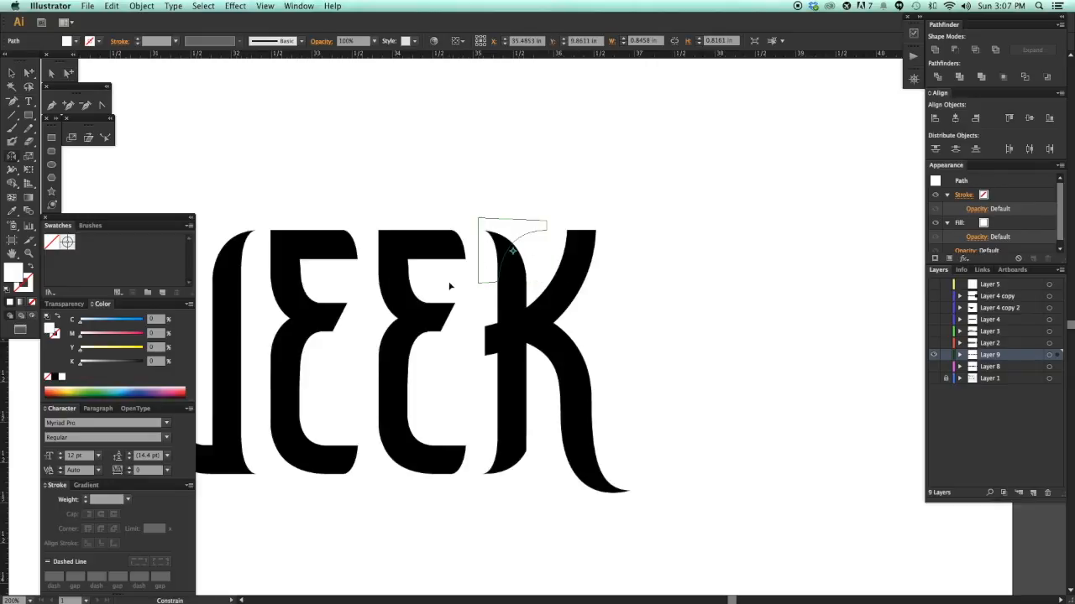
{"action": "left_click_drag", "start_coordinate": [513, 235], "coordinate": [577, 236]}
- Reflect and position the copied cutout so it rounds the outer corner of the K's upper arm
{"action": "left_click", "coordinate": [645, 273]}
{"action": "left_click", "coordinate": [579, 231]}
{"action": "key", "text": "o"}
{"action": "mouse_move", "coordinate": [620, 281]}
{"action": "left_mouse_down"}
{"action": "mouse_move", "coordinate": [513, 268]}
{"action": "mouse_move", "coordinate": [635, 265]}
{"action": "mouse_move", "coordinate": [610, 267]}
{"action": "mouse_move", "coordinate": [635, 276]}
{"action": "left_mouse_up"}
{"action": "key", "text": "a"}
{"action": "left_click", "coordinate": [662, 290]}
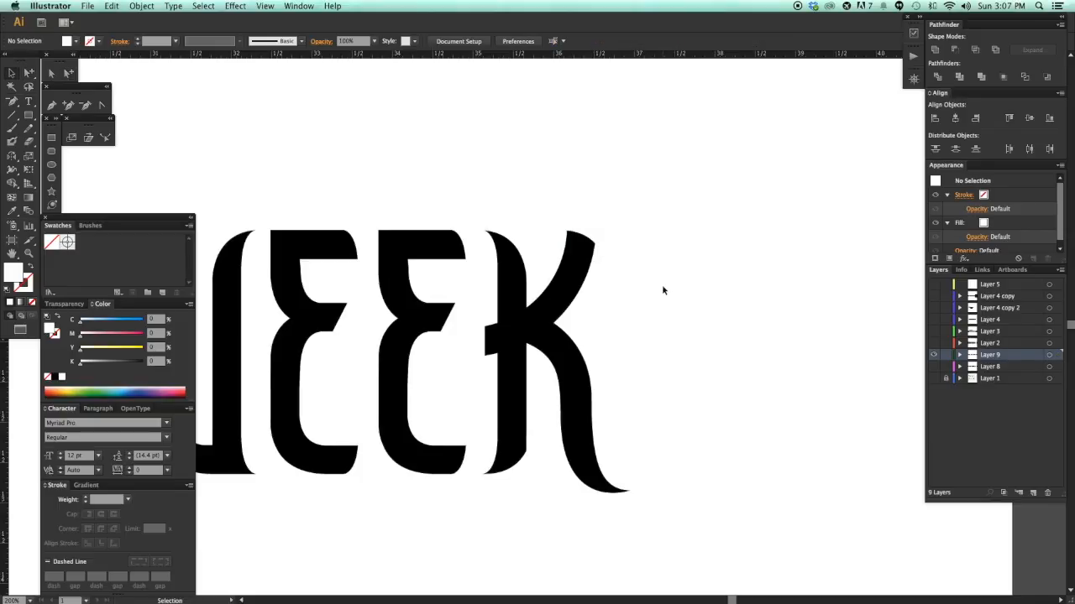
- Save the lettering document
{"action": "key", "text": "F3"}
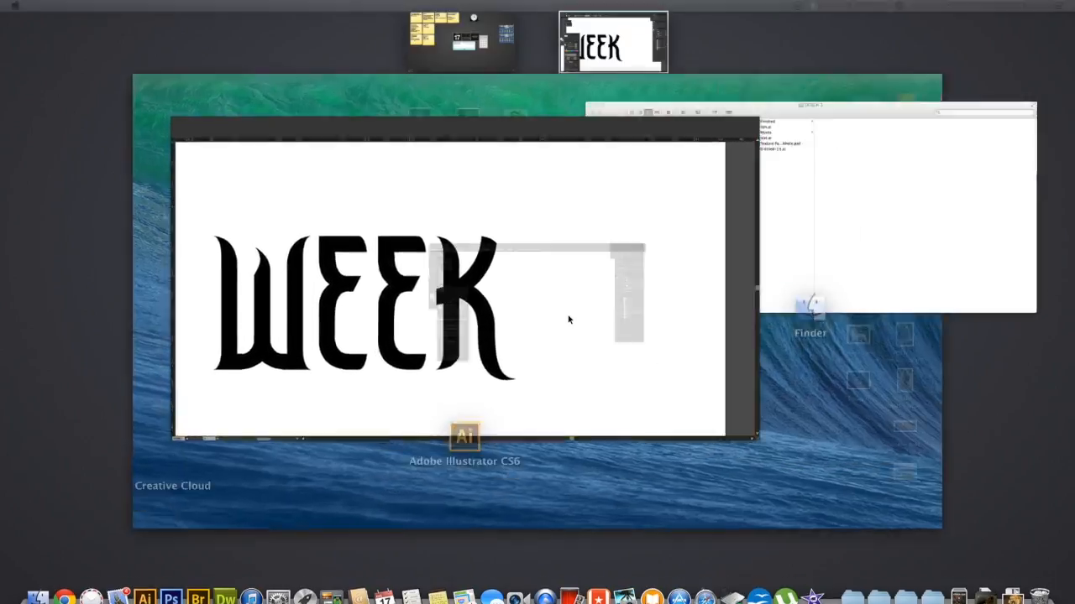
{"action": "left_click", "coordinate": [569, 319]}
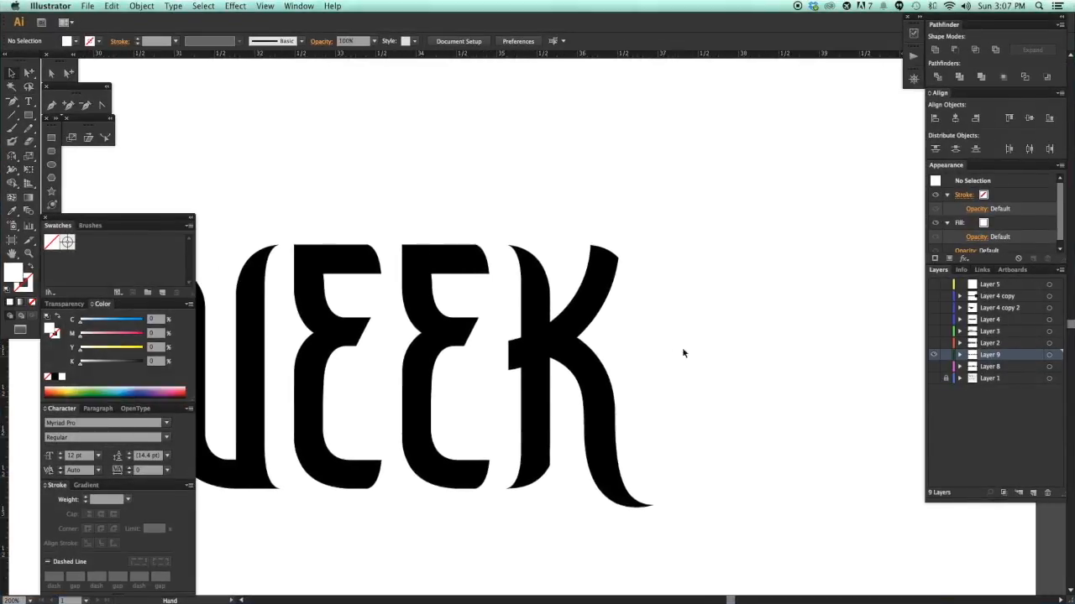
{"action": "key", "text": "super+s"}
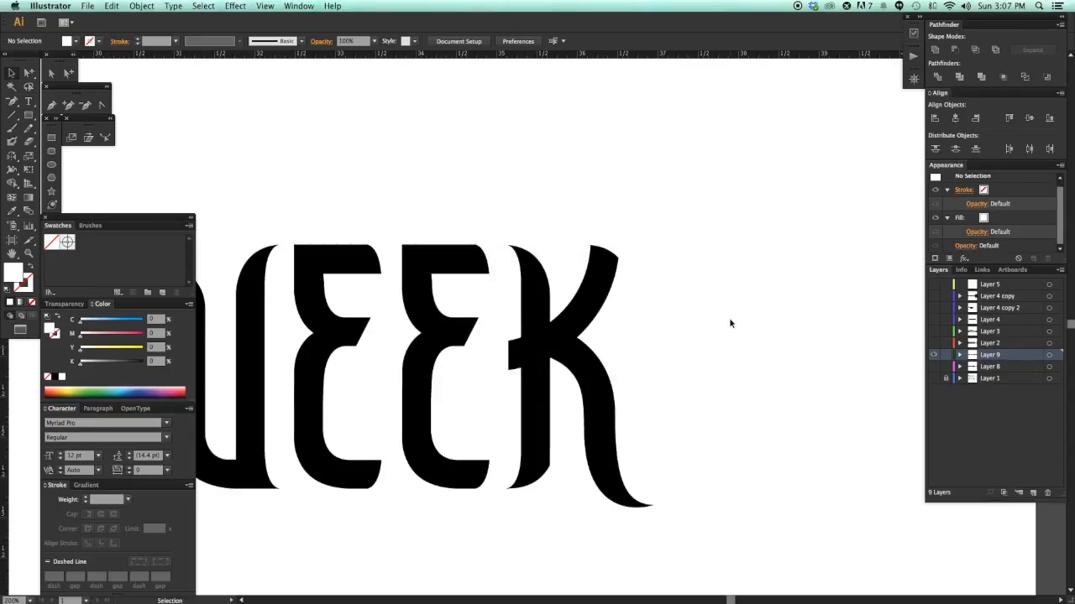
- Try to slim the K's upper arm with a white Pen shape curving from its tip to the leg junction
{"action": "key", "text": "space"}
{"action": "left_click_drag", "start_coordinate": [677, 357], "coordinate": [706, 356]}
{"action": "left_click_drag", "start_coordinate": [464, 333], "coordinate": [542, 325]}
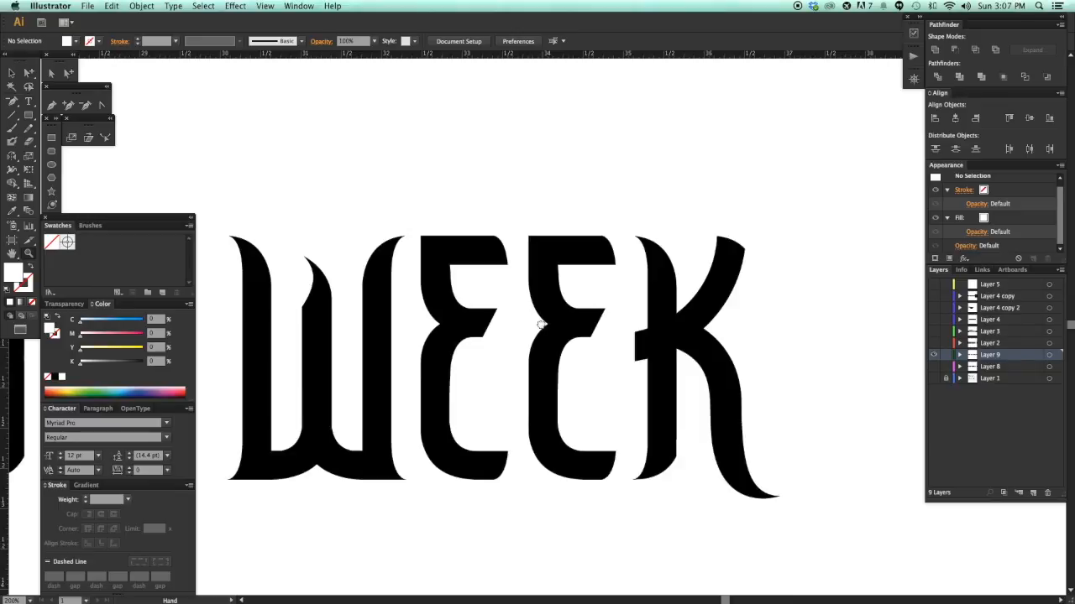
{"action": "left_click_drag", "start_coordinate": [541, 325], "coordinate": [461, 321]}
{"action": "left_click_drag", "start_coordinate": [445, 196], "coordinate": [682, 476]}
{"action": "key", "text": "p"}
{"action": "left_click", "coordinate": [601, 181]}
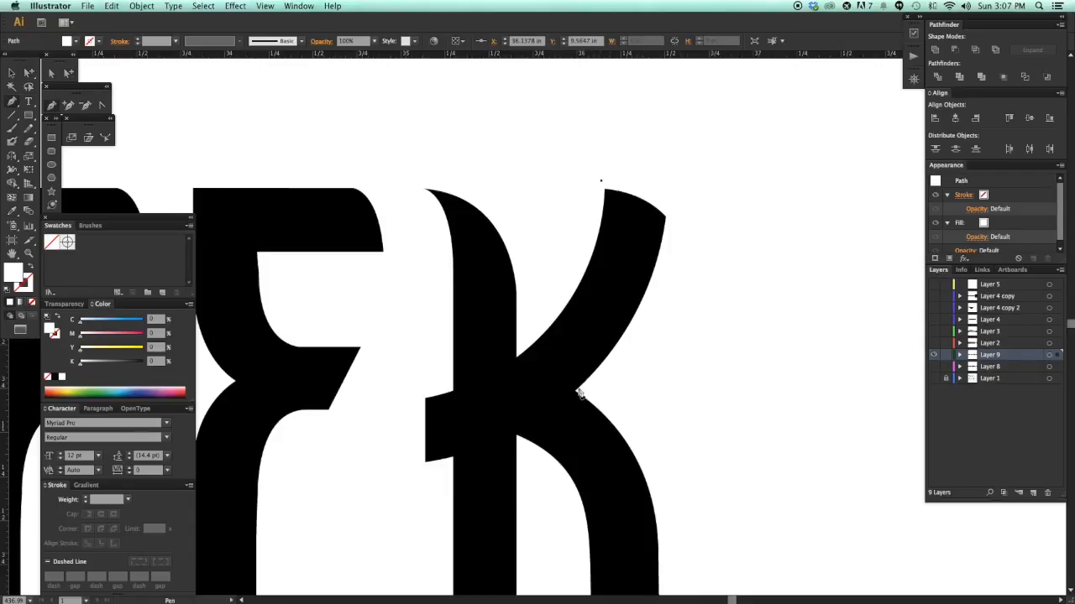
{"action": "left_click_drag", "start_coordinate": [578, 394], "coordinate": [473, 483]}
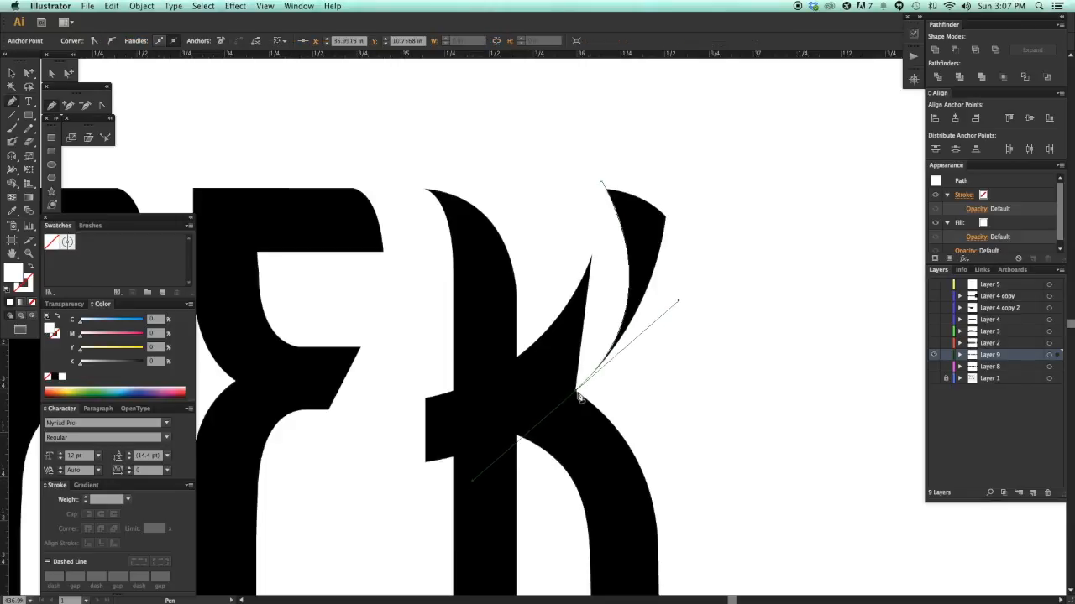
{"action": "left_click", "coordinate": [576, 392], "text": "alt"}
{"action": "left_click_drag", "start_coordinate": [682, 390], "coordinate": [689, 396]}
{"action": "left_click", "coordinate": [732, 275]}
{"action": "left_click", "coordinate": [721, 189]}
{"action": "left_click", "coordinate": [601, 182]}
{"action": "key", "text": "v"}
{"action": "left_click", "coordinate": [732, 162]}
- Review the K within the word and remove the white Pen shape from its upper arm
{"action": "key", "text": "super+minus"}
{"action": "key", "text": "super+minus"}
{"action": "key", "text": "super+minus"}
{"action": "left_click_drag", "start_coordinate": [691, 348], "coordinate": [747, 312]}
{"action": "left_click_drag", "start_coordinate": [588, 410], "coordinate": [604, 404]}
{"action": "key", "text": "super+minus"}
{"action": "left_click_drag", "start_coordinate": [668, 377], "coordinate": [610, 393]}
{"action": "key", "text": "a"}
{"action": "left_click", "coordinate": [631, 279]}
- Try a white Pen cutout along the inner edge of the K's upper arm, then undo it
{"action": "left_click_drag", "start_coordinate": [534, 220], "coordinate": [675, 324]}
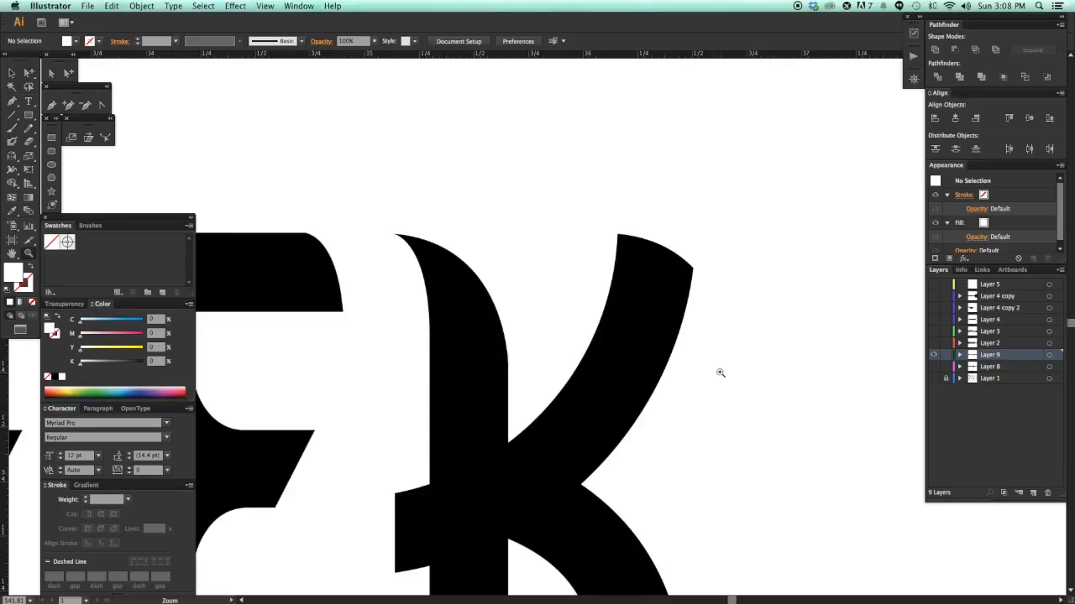
{"action": "key", "text": "p"}
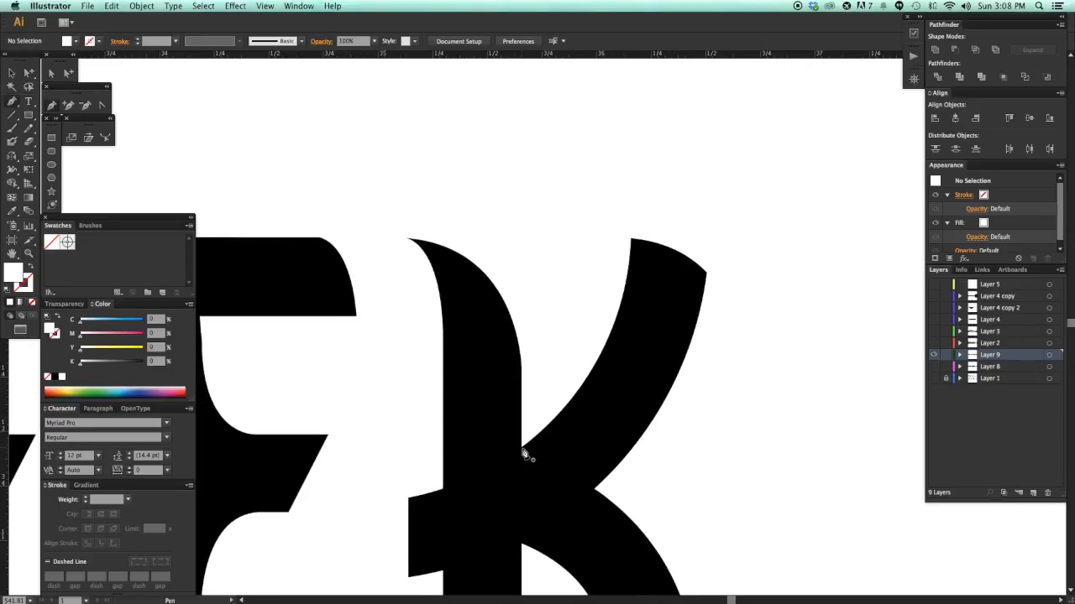
{"action": "left_click", "coordinate": [523, 453]}
{"action": "left_click_drag", "start_coordinate": [718, 241], "coordinate": [748, 112]}
{"action": "left_click", "coordinate": [611, 112]}
{"action": "left_click", "coordinate": [522, 446]}
{"action": "key", "text": "super+minus"}
{"action": "key", "text": "super+minus"}
{"action": "key", "text": "super+minus"}
{"action": "key", "text": "v"}
{"action": "left_click", "coordinate": [712, 332]}
{"action": "left_click_drag", "start_coordinate": [720, 354], "coordinate": [778, 293]}
{"action": "key", "text": "super+z"}
{"action": "key", "text": "super+z"}
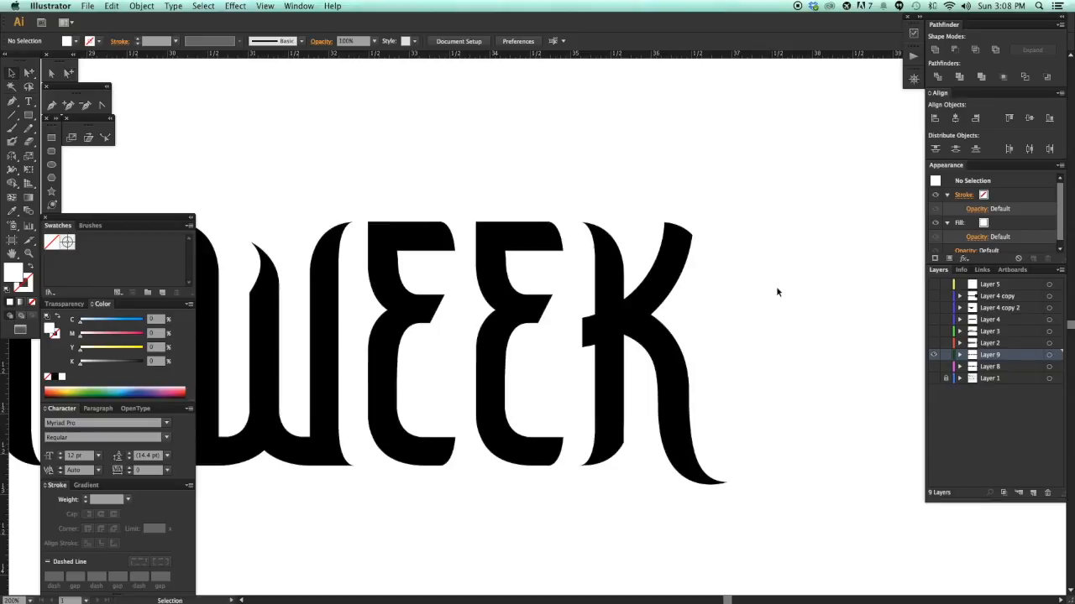
- Draw a closed white Pen shape over the outer tip of the K's upper arm, tapering it to a curved point
{"action": "key", "text": "z"}
{"action": "left_click_drag", "start_coordinate": [523, 199], "coordinate": [773, 382]}
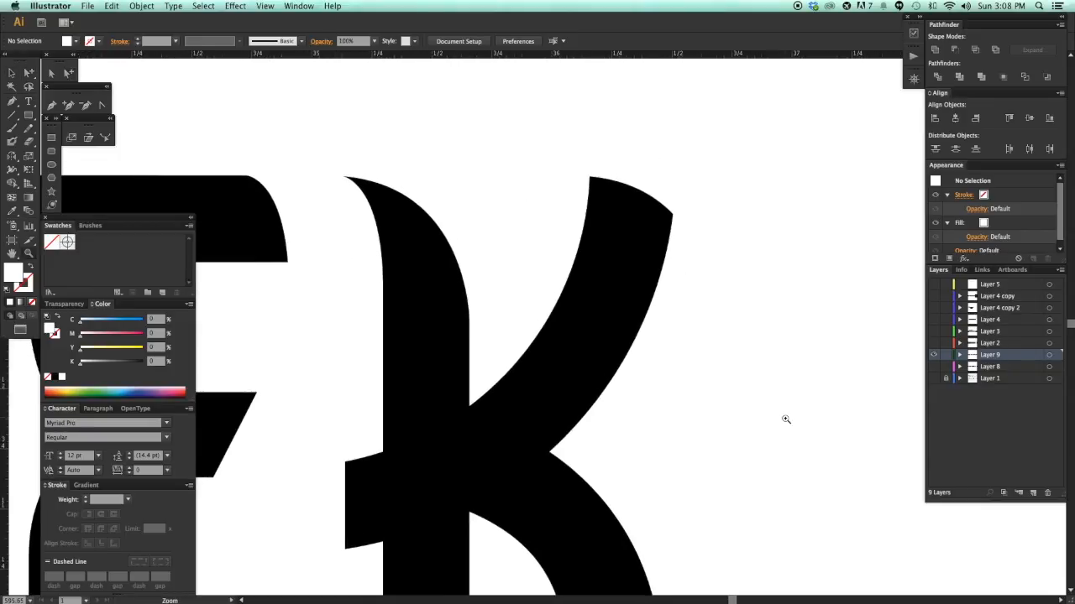
{"action": "key", "text": "p"}
{"action": "left_click", "coordinate": [588, 177]}
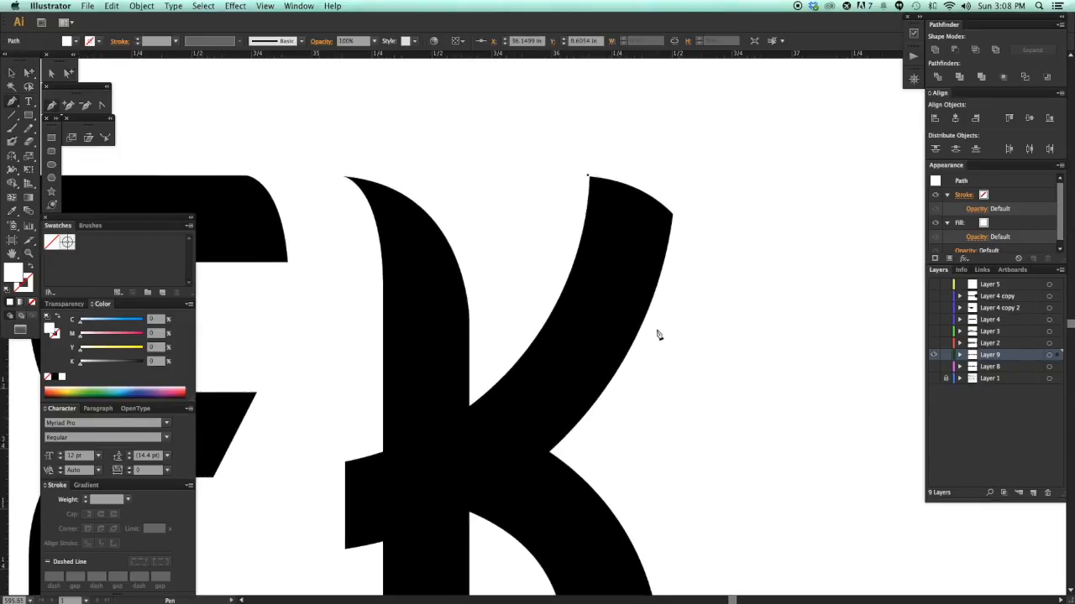
{"action": "left_click_drag", "start_coordinate": [642, 324], "coordinate": [613, 389]}
{"action": "scroll", "coordinate": [650, 360], "scroll_direction": "up", "scroll_amount": 2}
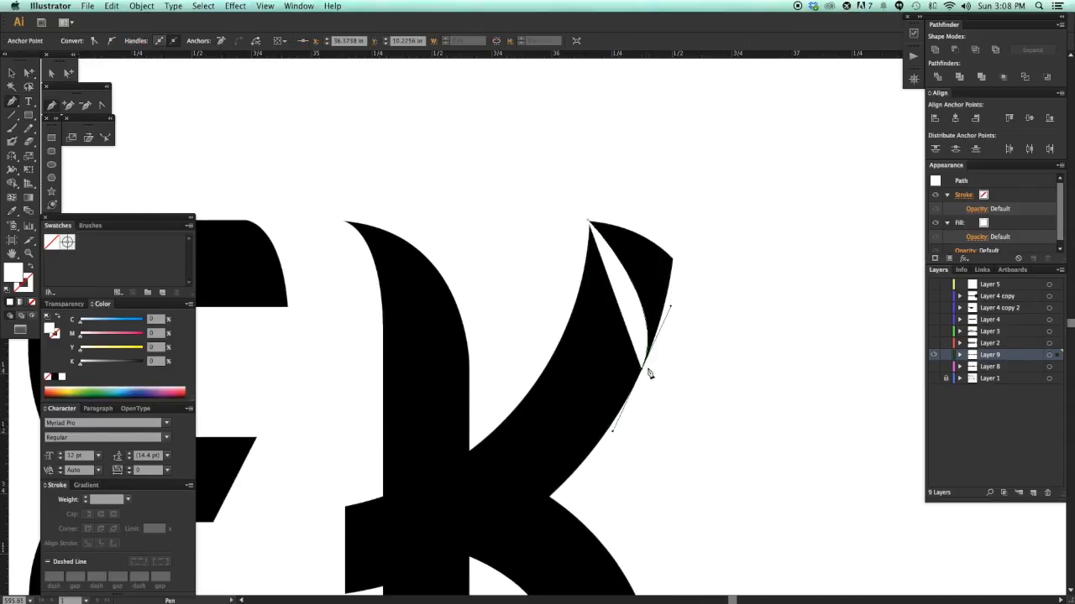
{"action": "left_click", "coordinate": [686, 370]}
{"action": "left_click", "coordinate": [721, 276]}
{"action": "left_click", "coordinate": [690, 198]}
{"action": "left_click", "coordinate": [565, 174]}
{"action": "left_click", "coordinate": [589, 221]}
{"action": "key", "text": "v"}
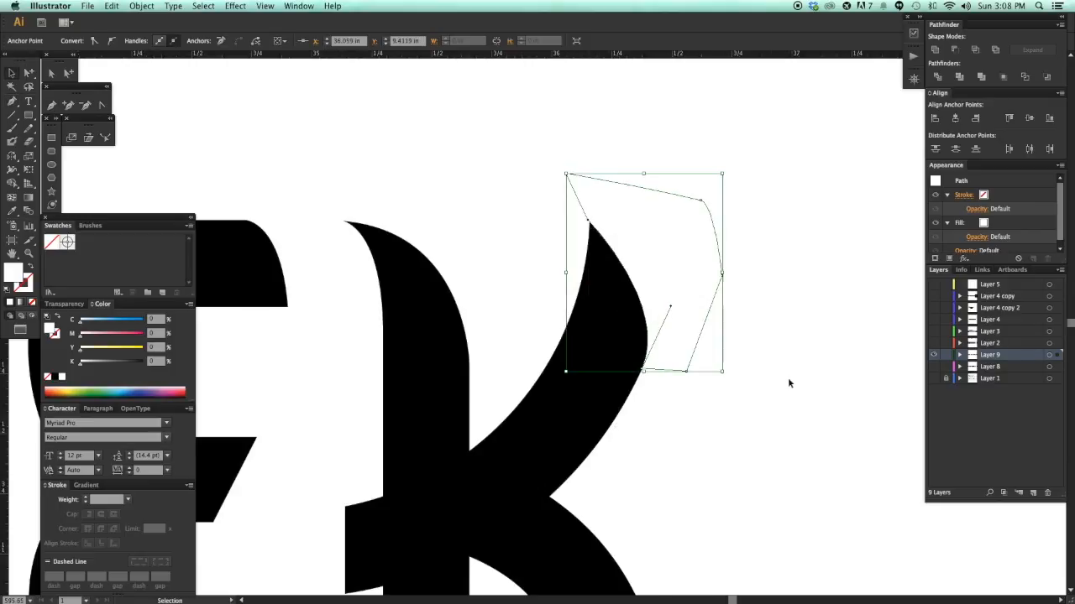
{"action": "left_click", "coordinate": [787, 378]}
- Place a copy of the second E directly after the K
{"action": "key", "text": "super+minus"}
{"action": "key", "text": "super+minus"}
{"action": "key", "text": "super+minus"}
{"action": "key", "text": "super+minus"}
{"action": "left_click_drag", "start_coordinate": [657, 412], "coordinate": [787, 373]}
{"action": "scroll", "coordinate": [630, 442], "scroll_direction": "left", "scroll_amount": 3}
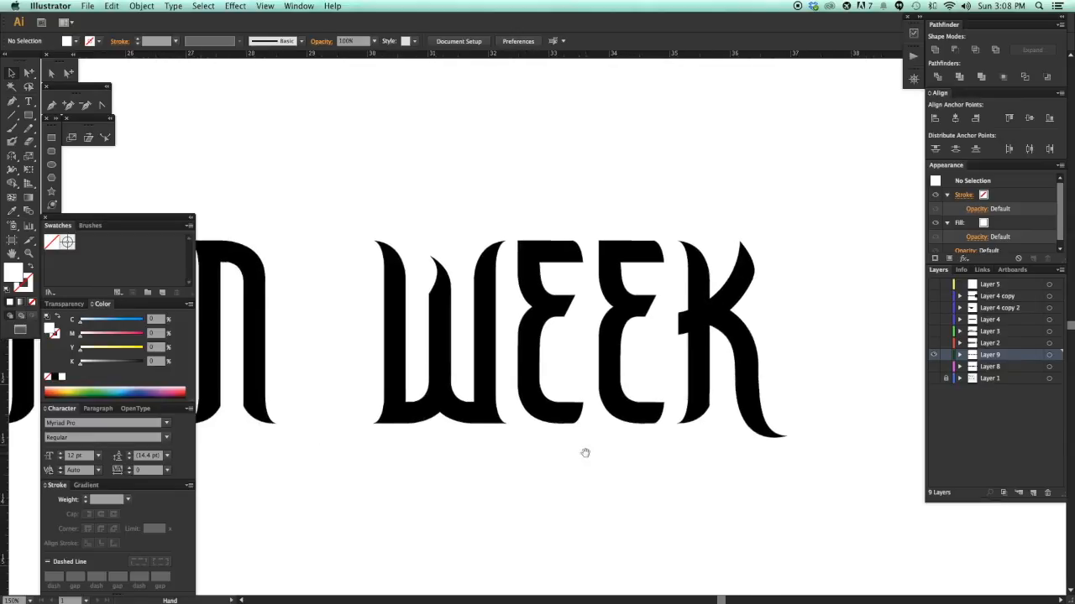
{"action": "key", "text": "super+minus"}
{"action": "key", "text": "super+minus"}
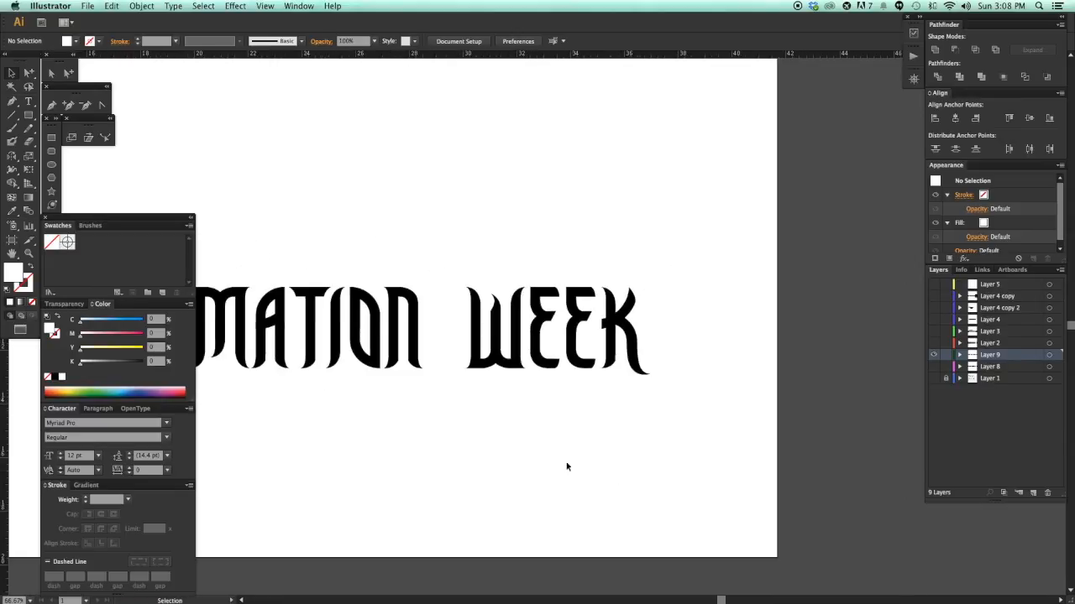
{"action": "scroll", "coordinate": [566, 468], "scroll_direction": "left", "scroll_amount": 5}
{"action": "left_click_drag", "start_coordinate": [641, 347], "coordinate": [710, 339]}
{"action": "left_click", "coordinate": [717, 434]}
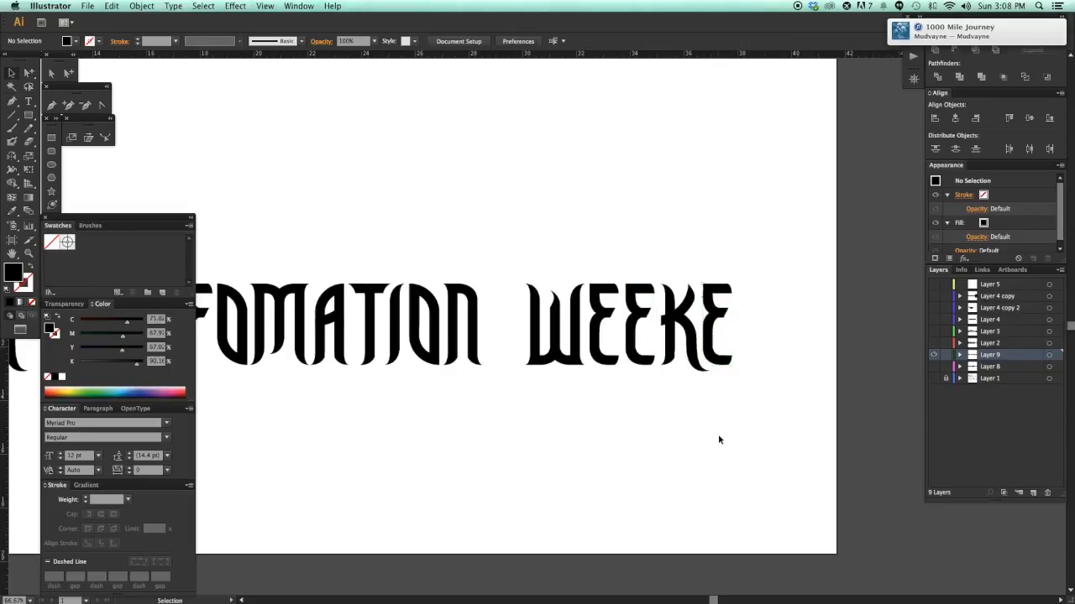
{"action": "scroll", "coordinate": [688, 435], "scroll_direction": "right", "scroll_amount": 4}
{"action": "left_click_drag", "start_coordinate": [496, 443], "coordinate": [570, 444]}
{"action": "scroll", "coordinate": [487, 368], "scroll_direction": "left", "scroll_amount": 8}
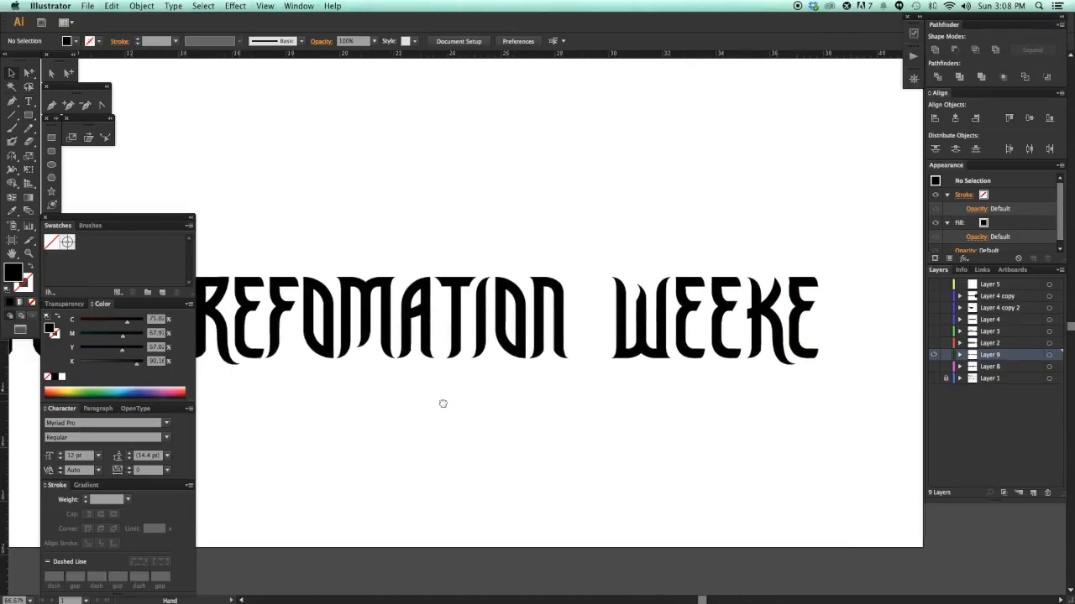
{"action": "scroll", "coordinate": [344, 388], "scroll_direction": "right", "scroll_amount": 5}
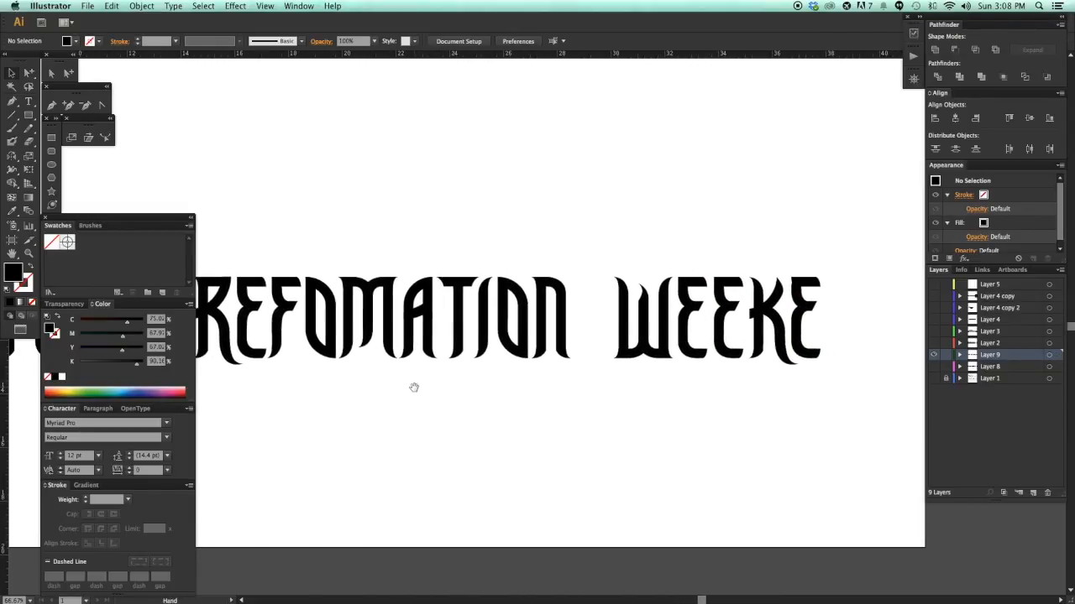
- Place a copy of REFOMATION's final N directly after the last E of the third word
{"action": "left_click_drag", "start_coordinate": [463, 383], "coordinate": [495, 387]}
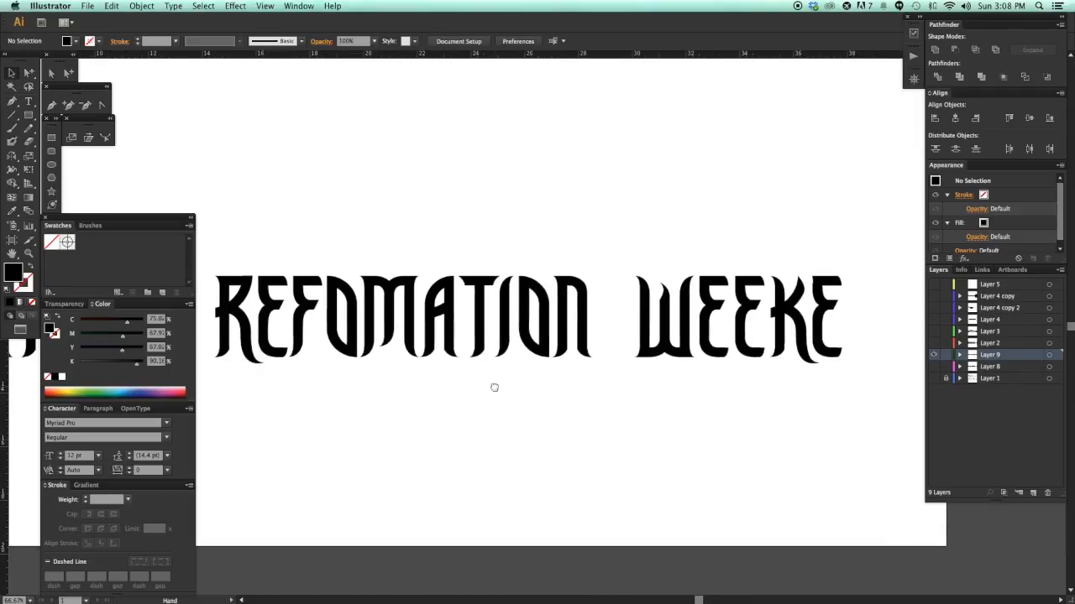
{"action": "left_click", "coordinate": [588, 334]}
{"action": "left_click_drag", "start_coordinate": [588, 334], "coordinate": [878, 343]}
{"action": "left_click", "coordinate": [840, 416]}
{"action": "scroll", "coordinate": [841, 417], "scroll_direction": "right", "scroll_amount": 5}
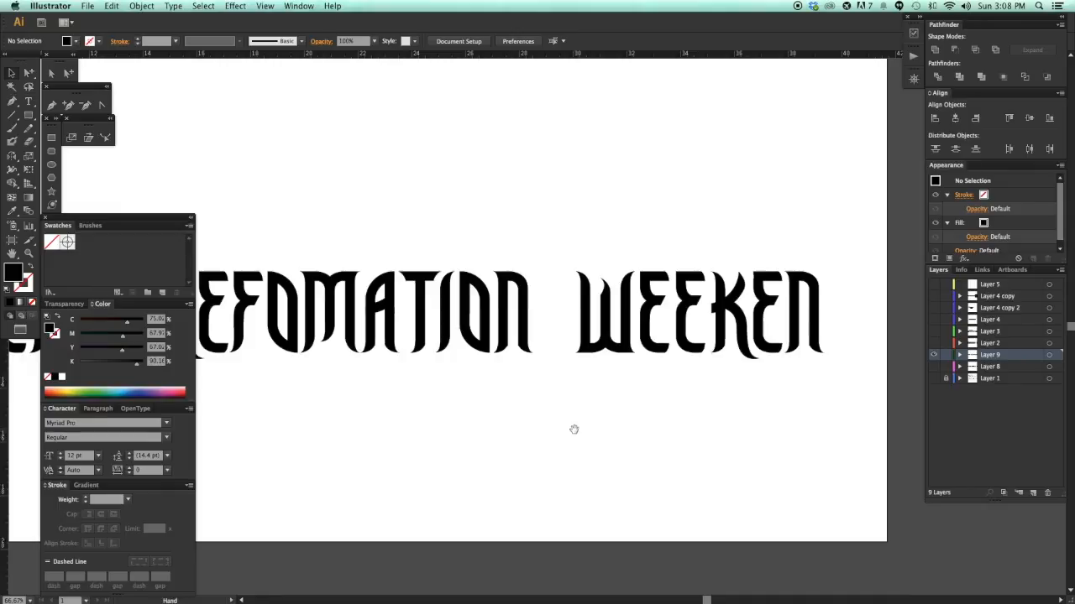
- Place a copy of the second O from REFOMATION directly after the N of the third word
{"action": "key", "text": "a"}
{"action": "left_click_drag", "start_coordinate": [470, 336], "coordinate": [835, 356]}
{"action": "left_click", "coordinate": [779, 408]}
{"action": "scroll", "coordinate": [780, 408], "scroll_direction": "right", "scroll_amount": 4}
- Cut across the middle of the copied O with the Eraser and delete its lower half
{"action": "key", "text": "super+space"}
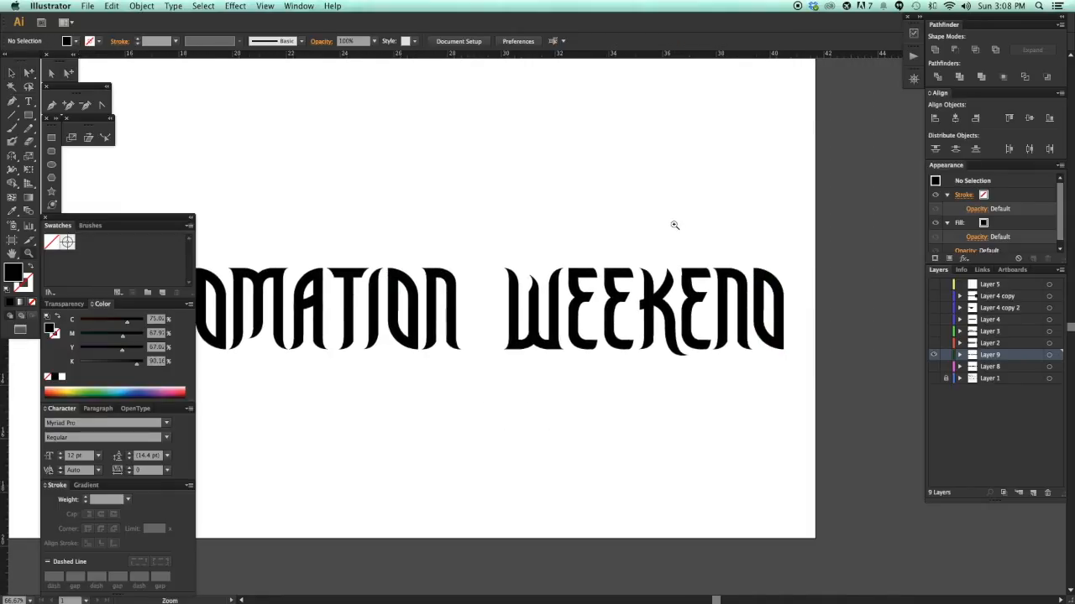
{"action": "left_click_drag", "start_coordinate": [673, 225], "coordinate": [818, 386]}
{"action": "scroll", "coordinate": [779, 381], "scroll_direction": "right", "scroll_amount": 5}
{"action": "left_click", "coordinate": [570, 354]}
{"action": "key", "text": "shift+e"}
{"action": "left_click_drag", "start_coordinate": [476, 340], "coordinate": [603, 351]}
{"action": "key", "text": "a"}
{"action": "left_click", "coordinate": [674, 361]}
{"action": "left_click", "coordinate": [577, 387]}
{"action": "key", "text": "Delete"}
{"action": "key", "text": "space"}
{"action": "left_click_drag", "start_coordinate": [611, 402], "coordinate": [645, 408]}
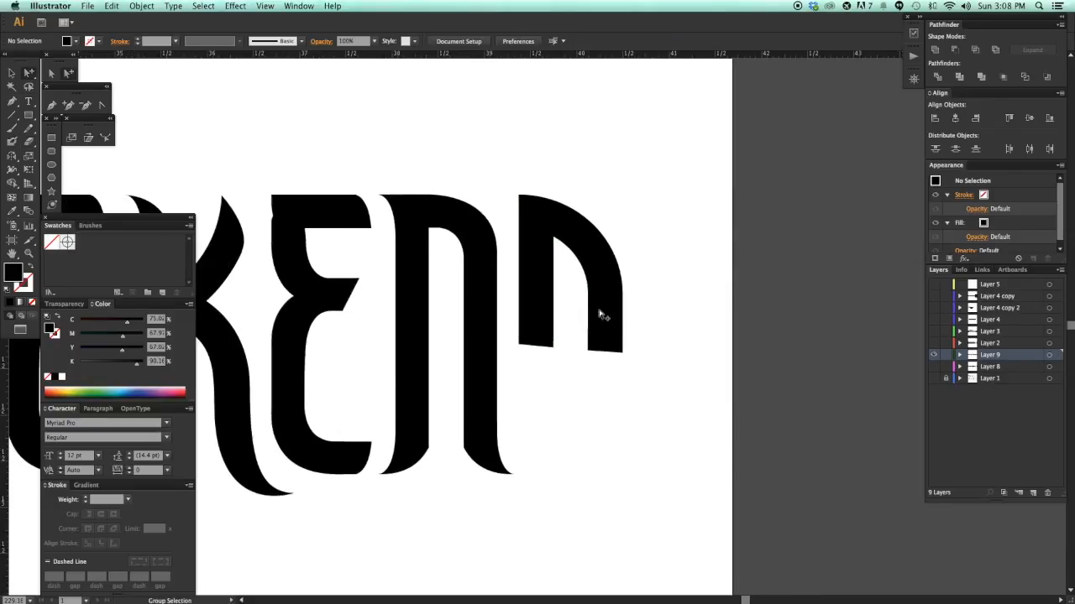
- Join a vertically mirrored copy of the remaining upper half beneath it to form a symmetrical D
{"action": "key", "text": "v"}
{"action": "left_click", "coordinate": [618, 318]}
{"action": "left_click_drag", "start_coordinate": [619, 318], "coordinate": [579, 437]}
{"action": "left_click", "coordinate": [663, 454]}
{"action": "left_click_drag", "start_coordinate": [672, 455], "coordinate": [693, 448]}
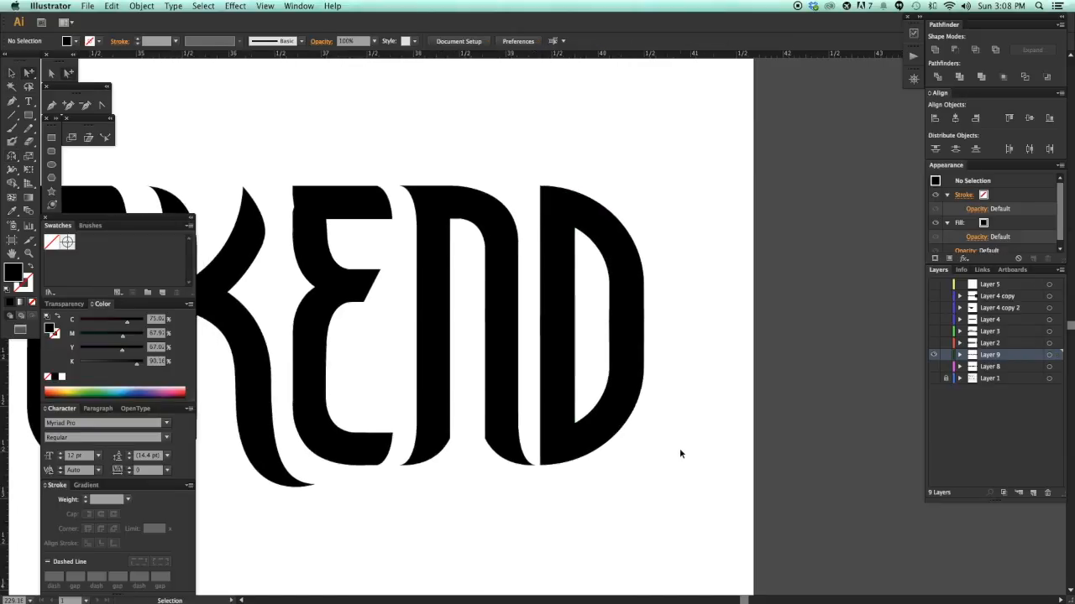
- Review the new D's shape and spacing against the rest of the lettering
{"action": "key", "text": "super+minus"}
{"action": "key", "text": "super+minus"}
{"action": "key", "text": "super+minus"}
{"action": "key", "text": "super+minus"}
{"action": "key", "text": "super+minus"}
{"action": "left_click_drag", "start_coordinate": [555, 429], "coordinate": [784, 429]}
{"action": "left_click_drag", "start_coordinate": [641, 425], "coordinate": [682, 425]}
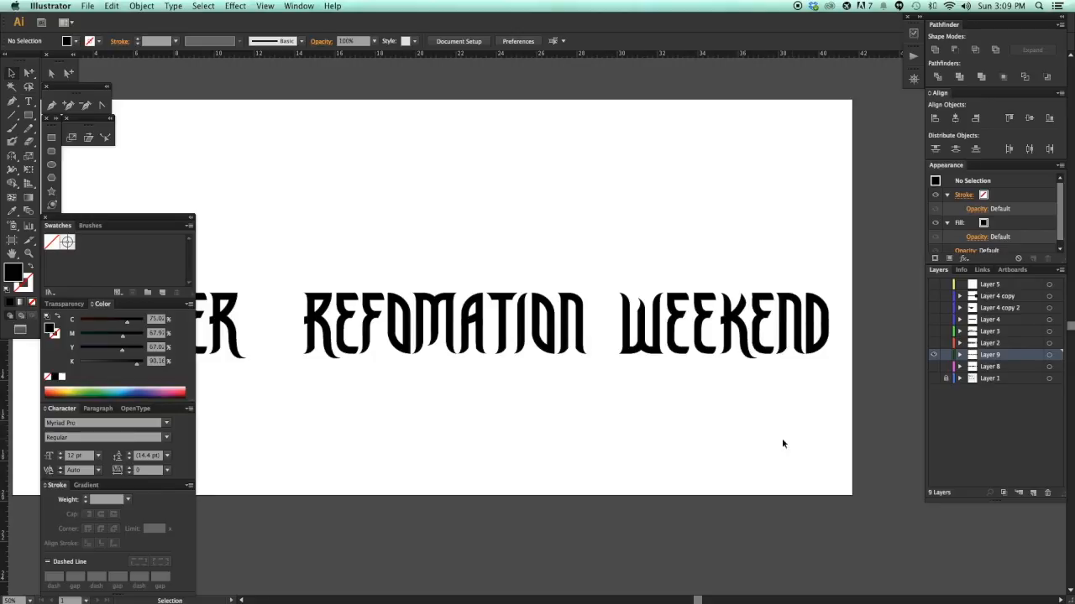
{"action": "left_click_drag", "start_coordinate": [864, 320], "coordinate": [750, 299]}
- Delete the mirrored lower half of the D
{"action": "key", "text": "z"}
{"action": "left_click_drag", "start_coordinate": [678, 275], "coordinate": [734, 332]}
{"action": "key", "text": "a"}
{"action": "left_click", "coordinate": [592, 392]}
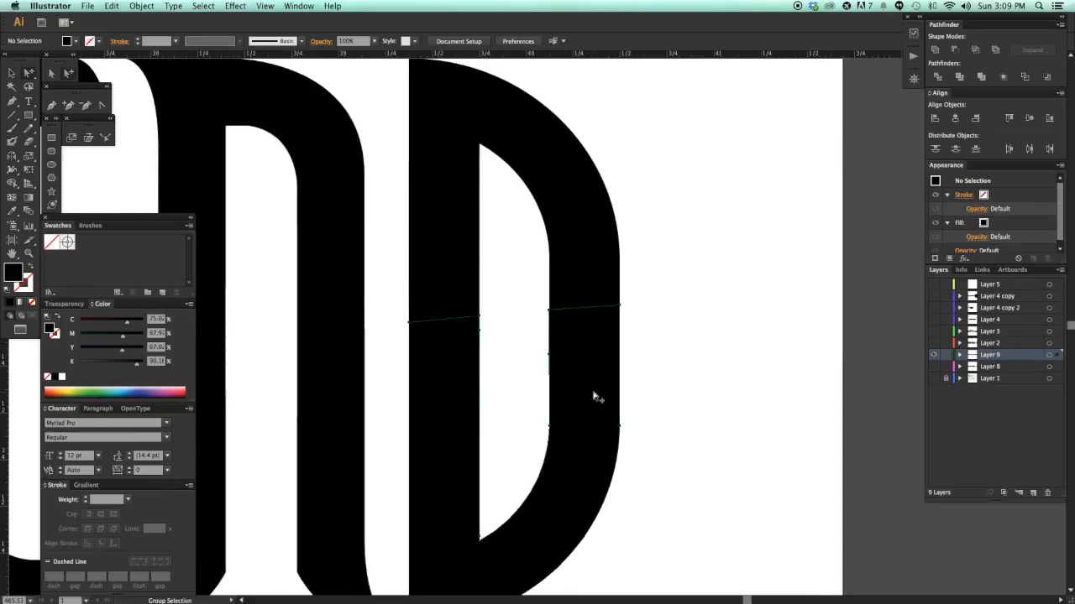
{"action": "left_click", "coordinate": [592, 285], "text": "shift"}
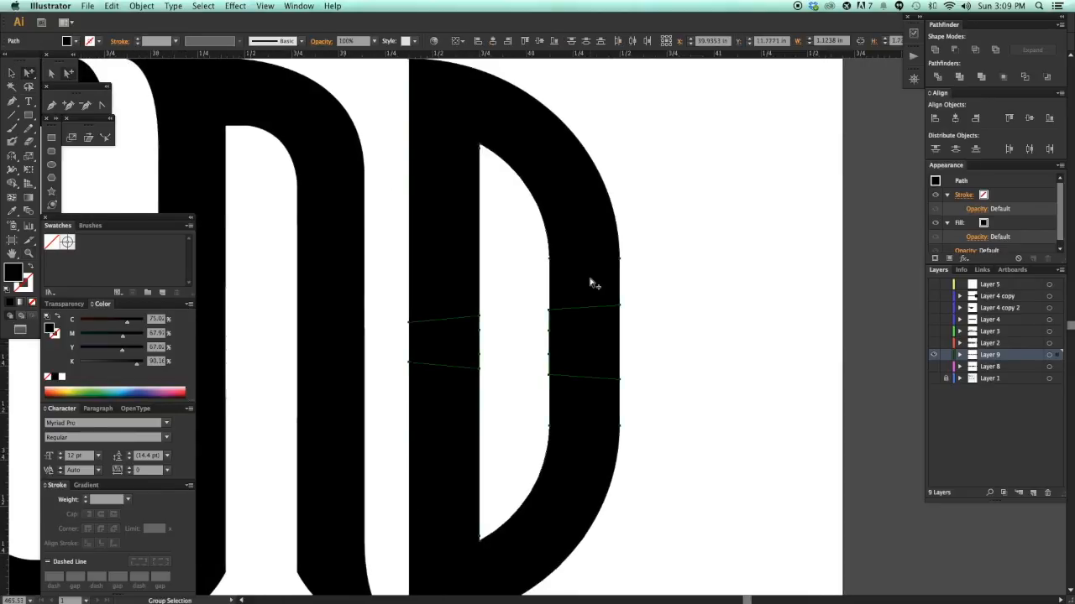
{"action": "left_click", "coordinate": [655, 297]}
{"action": "left_click", "coordinate": [597, 431]}
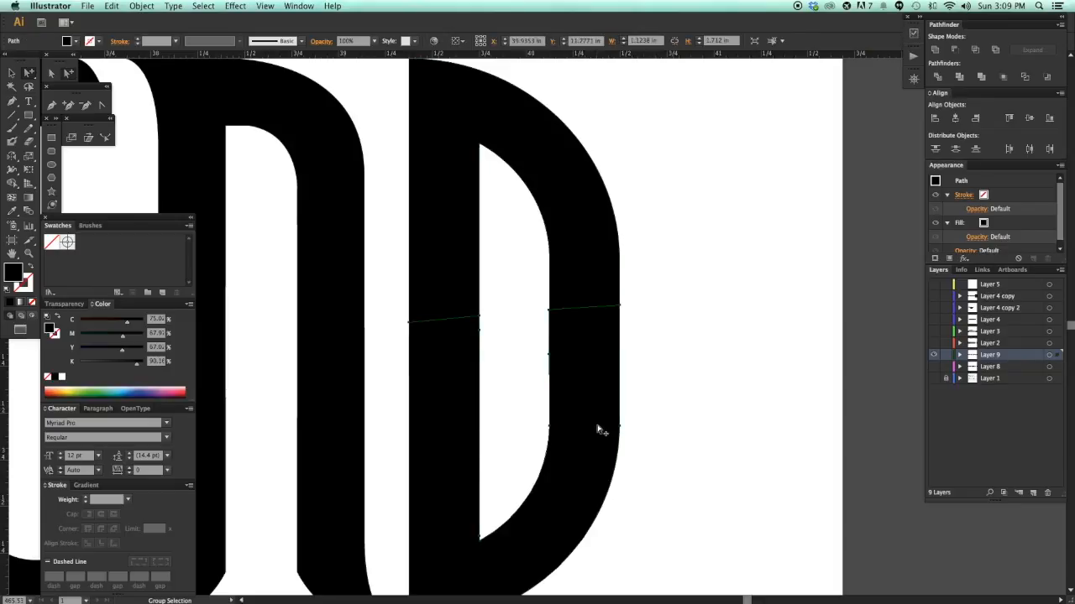
{"action": "key", "text": "Delete"}
- Erase straight across the slanted ends of the D's upper half and delete the cut-off pieces
{"action": "left_click", "coordinate": [588, 295]}
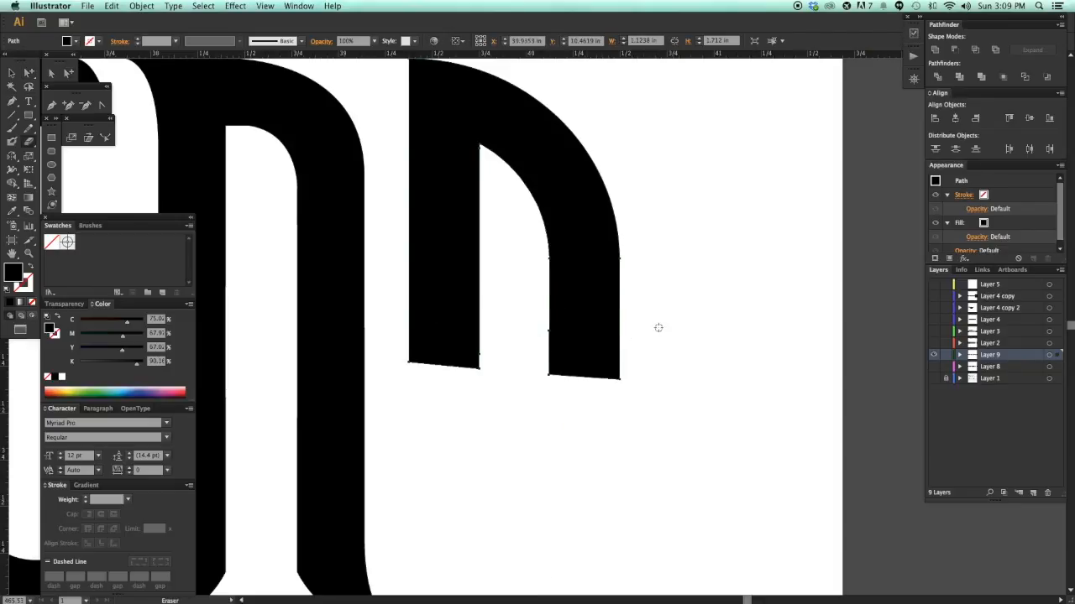
{"action": "left_click_drag", "start_coordinate": [657, 329], "coordinate": [422, 317]}
{"action": "key", "text": "a"}
{"action": "left_click_drag", "start_coordinate": [669, 437], "coordinate": [428, 339]}
{"action": "key", "text": "Delete"}
- Reflect a copy of the D's upper half vertically and place it below, aligned with the base of the N
{"action": "left_click_drag", "start_coordinate": [668, 393], "coordinate": [507, 258]}
{"action": "scroll", "coordinate": [516, 369], "scroll_direction": "down", "scroll_amount": 1}
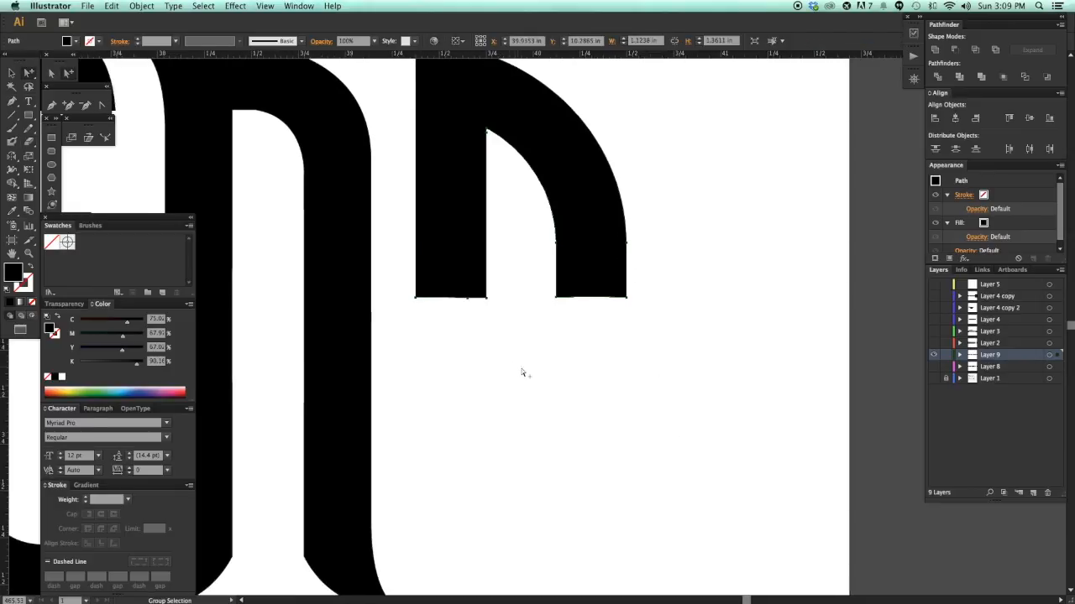
{"action": "key", "text": "r"}
{"action": "left_click_drag", "start_coordinate": [621, 286], "coordinate": [726, 230]}
{"action": "left_click_drag", "start_coordinate": [616, 299], "coordinate": [684, 154]}
{"action": "key", "text": "a"}
{"action": "left_click_drag", "start_coordinate": [580, 173], "coordinate": [608, 259]}
{"action": "key", "text": "space"}
{"action": "left_click", "coordinate": [694, 249]}
{"action": "scroll", "coordinate": [684, 286], "scroll_direction": "up", "scroll_amount": 5}
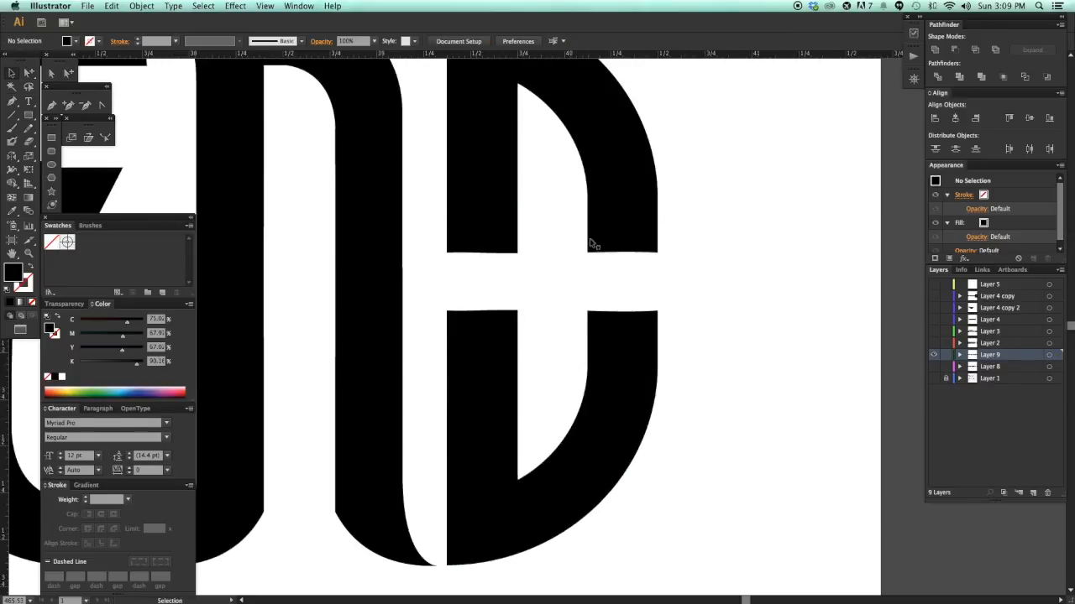
- Extend the cut ends of the D's upper half down to meet the lower half
{"action": "key", "text": "a"}
{"action": "left_click_drag", "start_coordinate": [683, 280], "coordinate": [428, 255]}
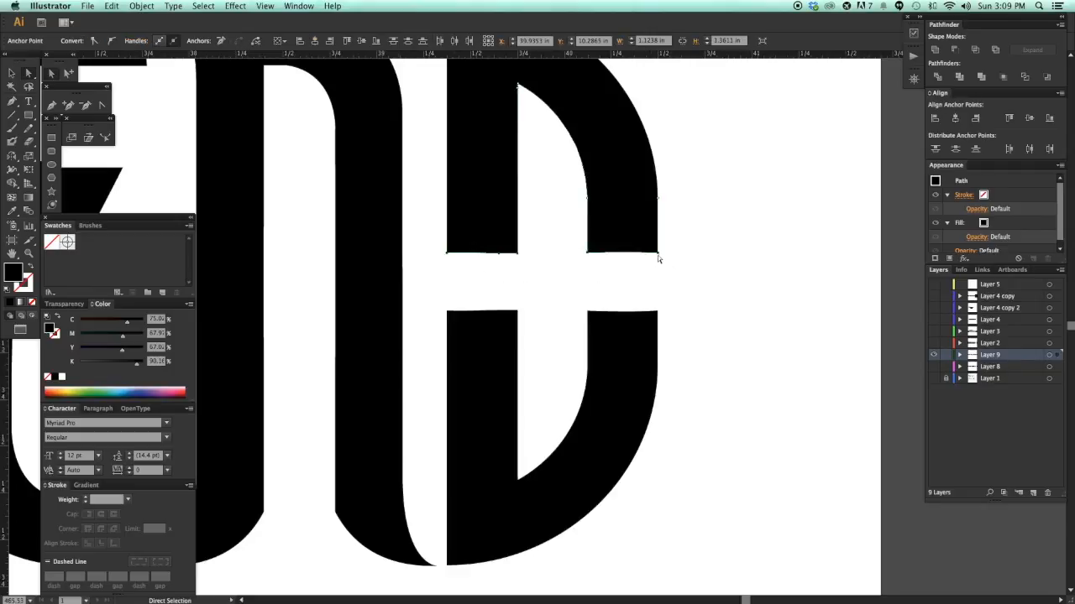
{"action": "left_click_drag", "start_coordinate": [657, 263], "coordinate": [660, 310]}
{"action": "left_click", "coordinate": [704, 313]}
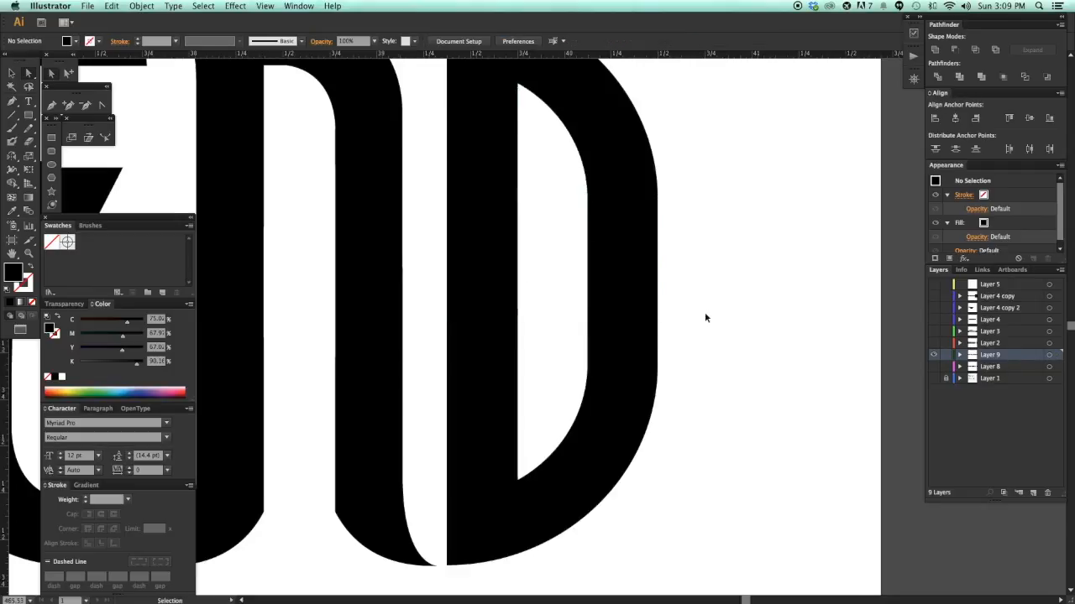
- Check the complete lettering and save the document
{"action": "key", "text": "super+minus"}
{"action": "key", "text": "super+minus"}
{"action": "key", "text": "super+minus"}
{"action": "key", "text": "super+minus"}
{"action": "key", "text": "super+minus"}
{"action": "key", "text": "super+minus"}
{"action": "key", "text": "super+minus"}
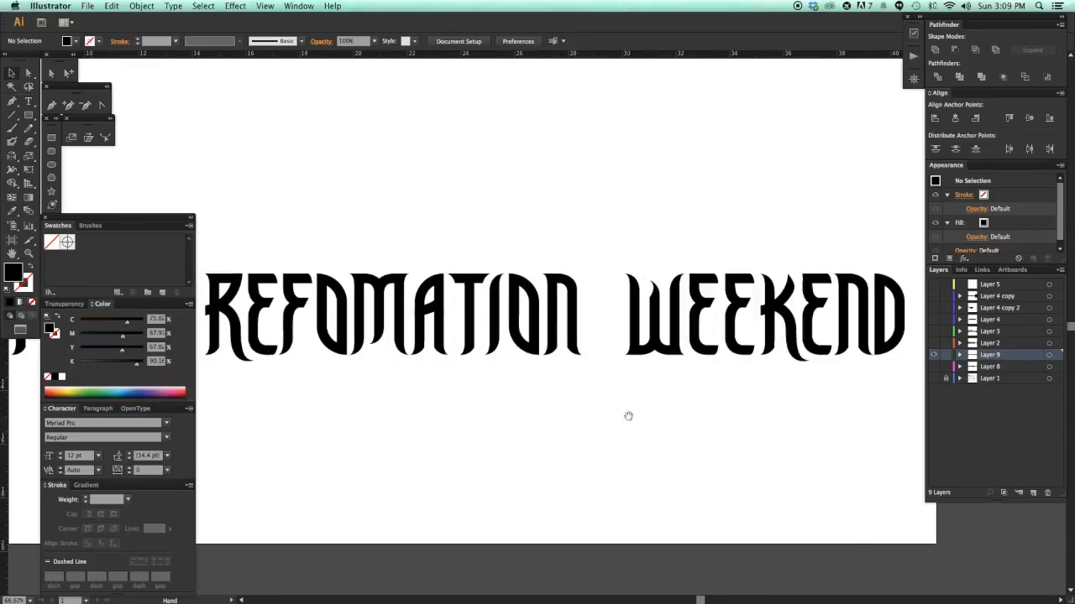
{"action": "mouse_move", "coordinate": [445, 412]}
{"action": "left_mouse_down"}
{"action": "mouse_move", "coordinate": [667, 405]}
{"action": "mouse_move", "coordinate": [655, 403]}
{"action": "left_mouse_up"}
{"action": "mouse_move", "coordinate": [729, 386]}
{"action": "left_mouse_down"}
{"action": "mouse_move", "coordinate": [640, 389]}
{"action": "mouse_move", "coordinate": [782, 384]}
{"action": "left_mouse_up"}
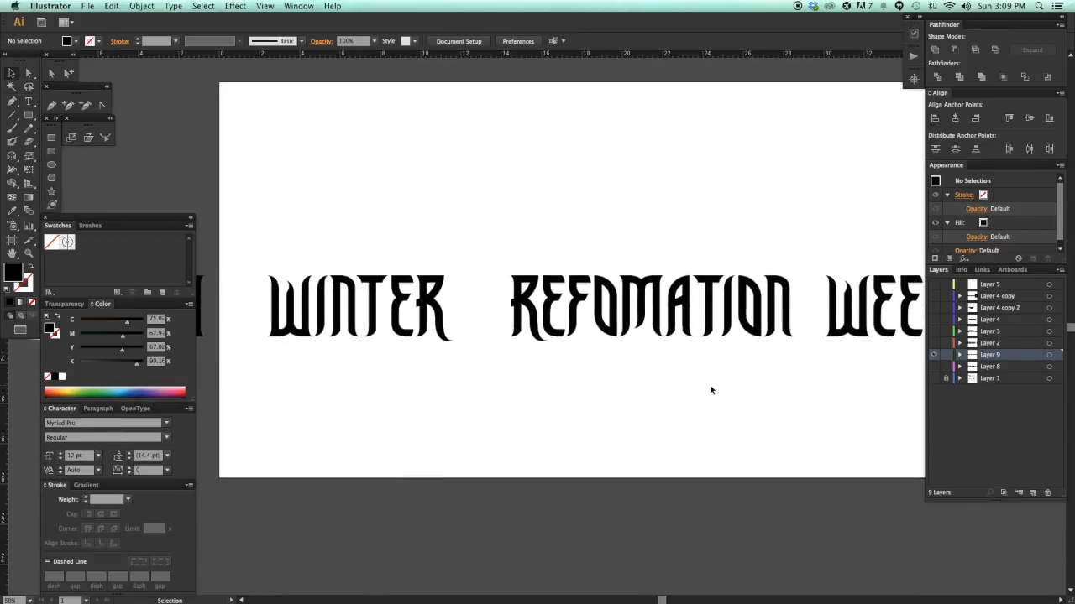
{"action": "key", "text": "super+s"}
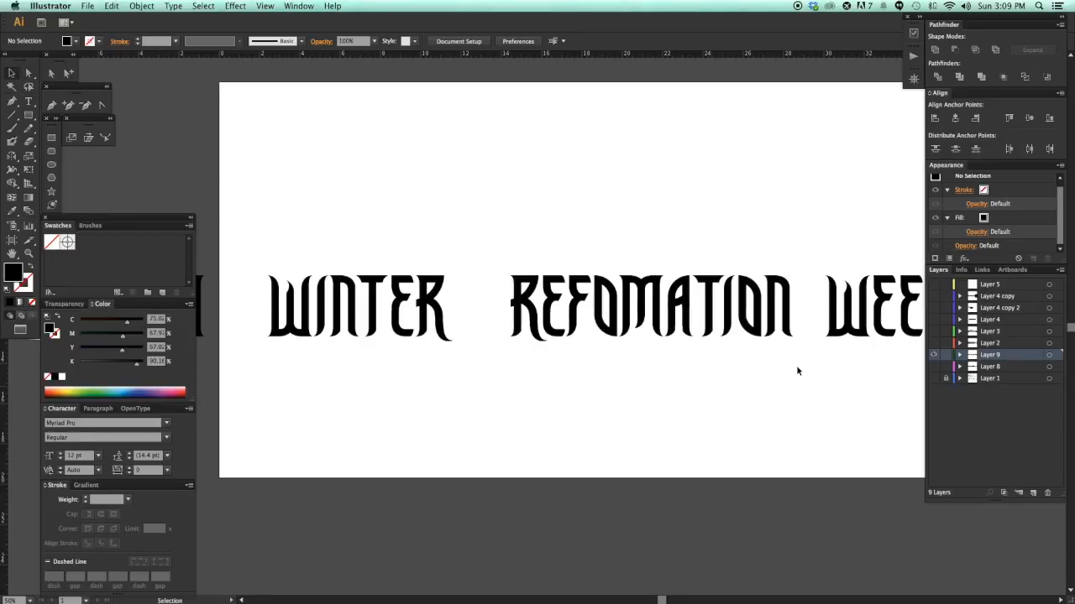
- Copy the complete WINTER REFOMATION WEEKEND lettering and hide Layer 9
{"action": "scroll", "coordinate": [583, 393], "scroll_direction": "left", "scroll_amount": 3}
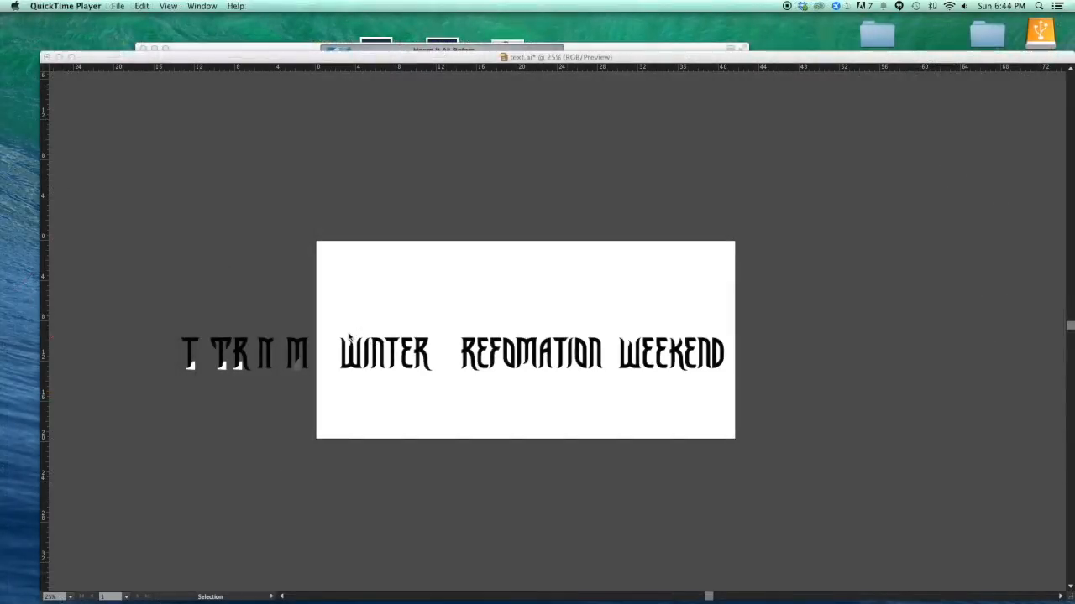
{"action": "left_click", "coordinate": [347, 330]}
{"action": "left_click_drag", "start_coordinate": [330, 310], "coordinate": [739, 443]}
{"action": "left_click_drag", "start_coordinate": [735, 439], "coordinate": [682, 429]}
{"action": "key", "text": "super+minus"}
{"action": "key", "text": "super+minus"}
{"action": "key", "text": "super+minus"}
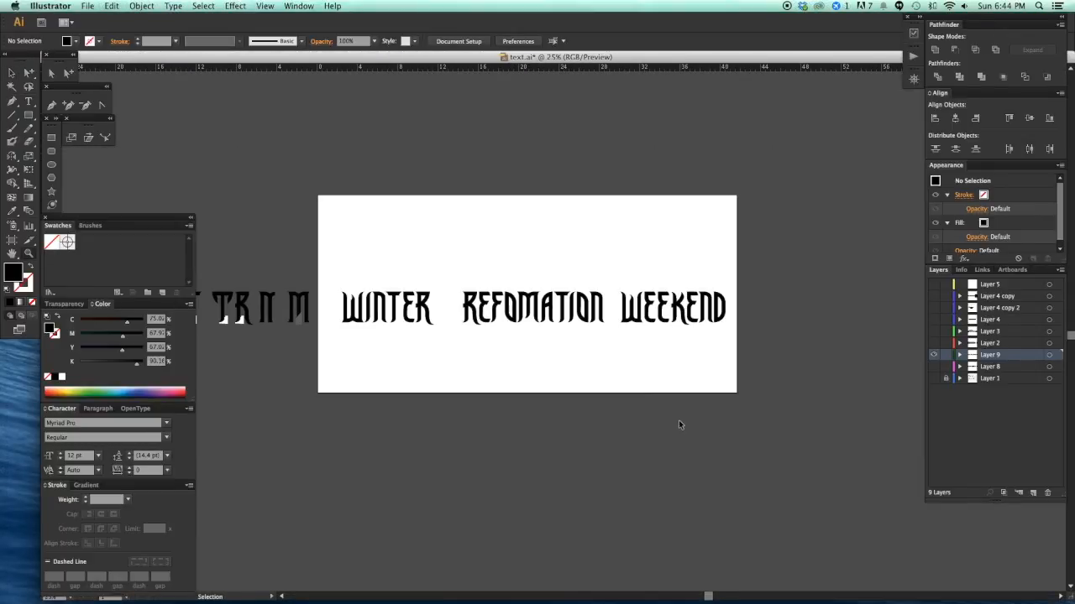
{"action": "scroll", "coordinate": [681, 426], "scroll_direction": "up", "scroll_amount": 2}
{"action": "key", "text": "a"}
{"action": "left_click_drag", "start_coordinate": [780, 388], "coordinate": [350, 271]}
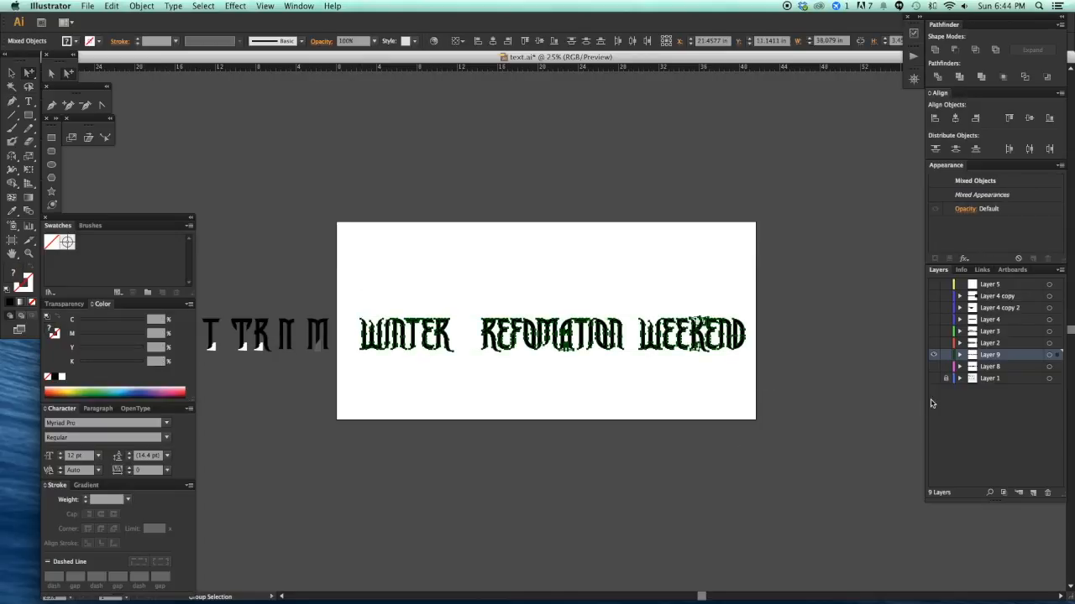
{"action": "left_click", "coordinate": [936, 356]}
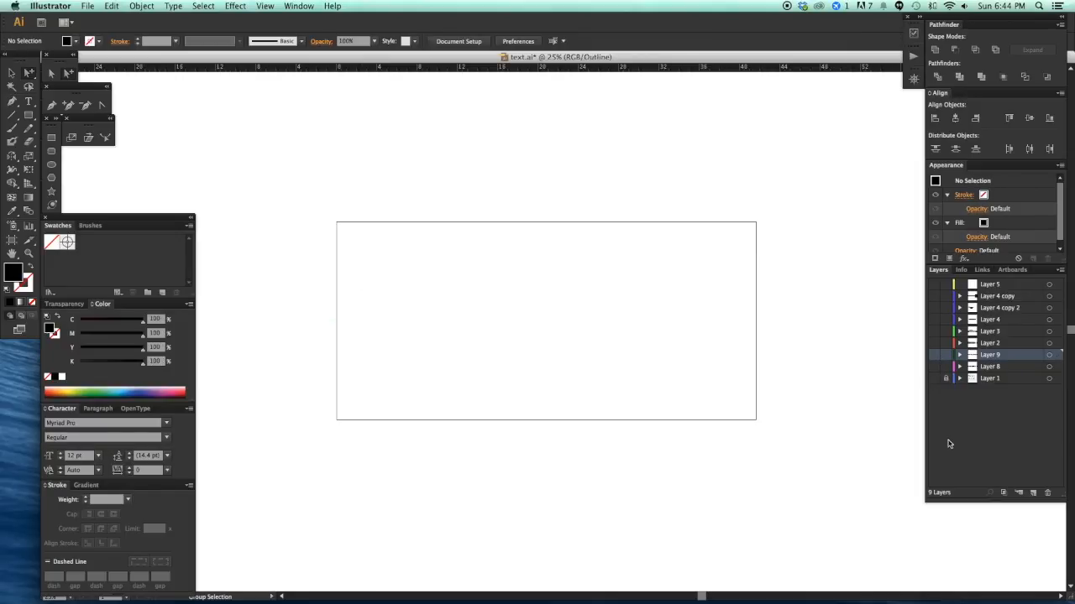
- Create a new CMYK document named w and paste the lettering into it
{"action": "key", "text": "super+n"}
{"action": "left_click", "coordinate": [662, 469]}
{"action": "key", "text": "super+v"}
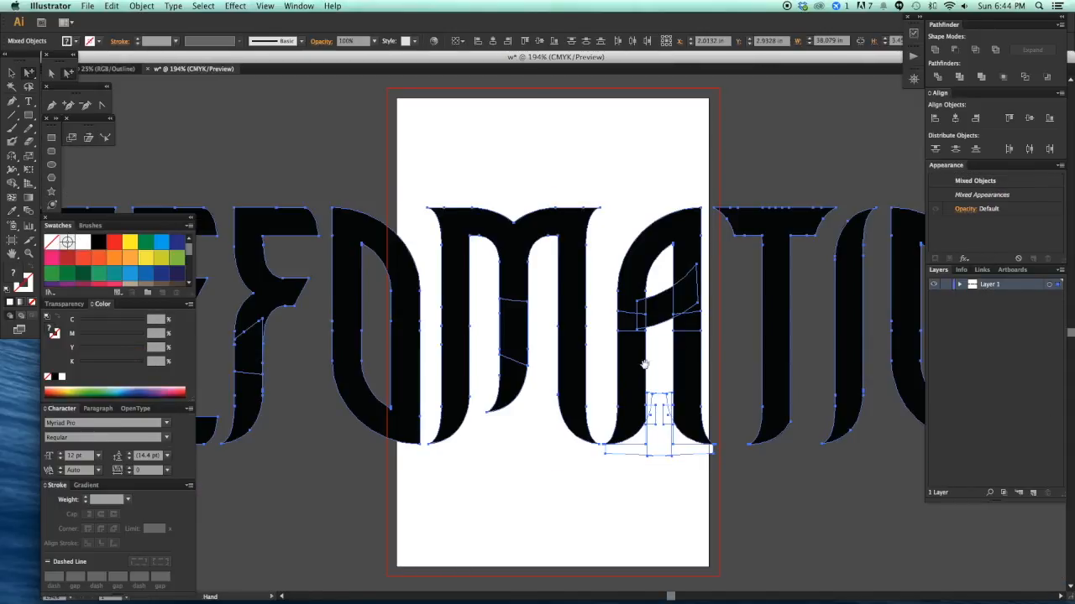
{"action": "scroll", "coordinate": [644, 364], "scroll_direction": "right", "scroll_amount": 1}
{"action": "key", "text": "super+minus"}
{"action": "key", "text": "super+minus"}
{"action": "key", "text": "super+minus"}
{"action": "key", "text": "super+minus"}
{"action": "key", "text": "super+minus"}
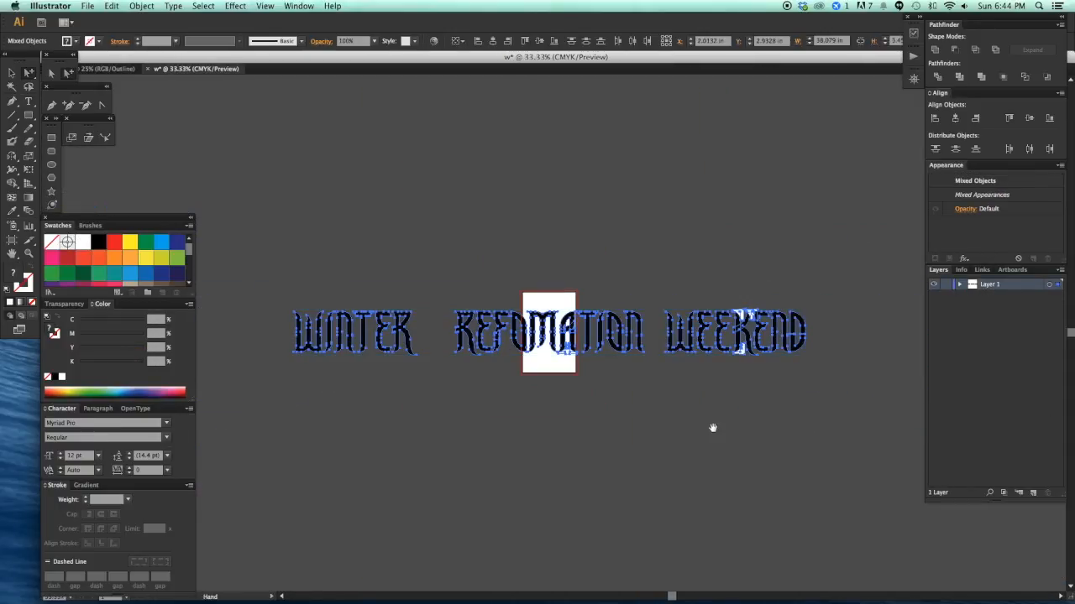
{"action": "left_click_drag", "start_coordinate": [712, 428], "coordinate": [683, 419]}
- Widen the artboard on both sides so it frames all three words with a small margin
{"action": "key", "text": "shift+o"}
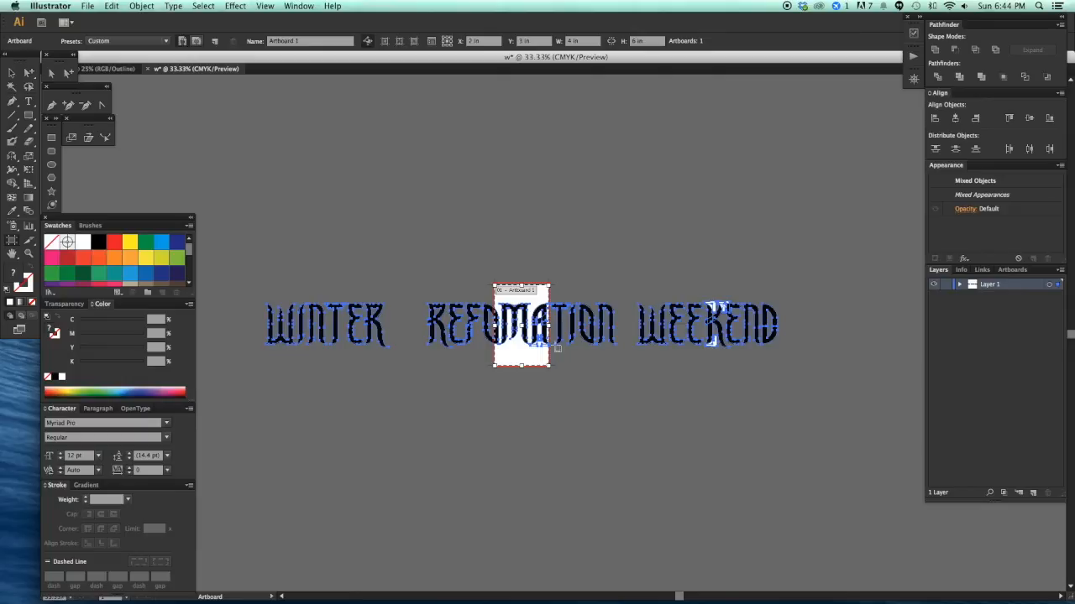
{"action": "left_click_drag", "start_coordinate": [548, 326], "coordinate": [802, 326]}
{"action": "left_click_drag", "start_coordinate": [497, 392], "coordinate": [583, 393]}
{"action": "left_click_drag", "start_coordinate": [579, 327], "coordinate": [340, 327]}
{"action": "key", "text": "Escape"}
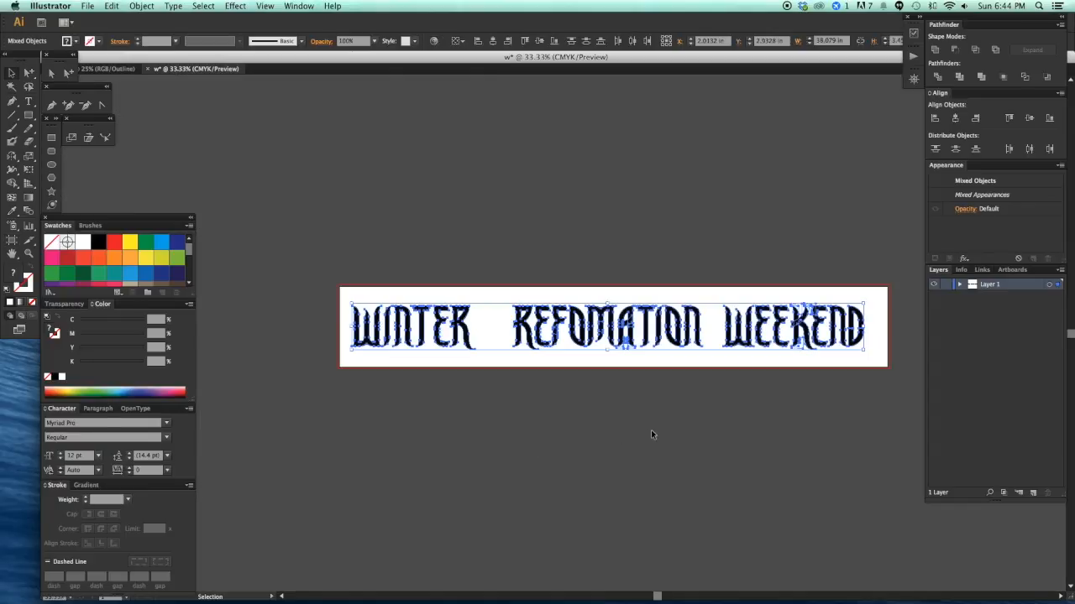
{"action": "left_click", "coordinate": [651, 428]}
{"action": "scroll", "coordinate": [652, 426], "scroll_direction": "right", "scroll_amount": 3}
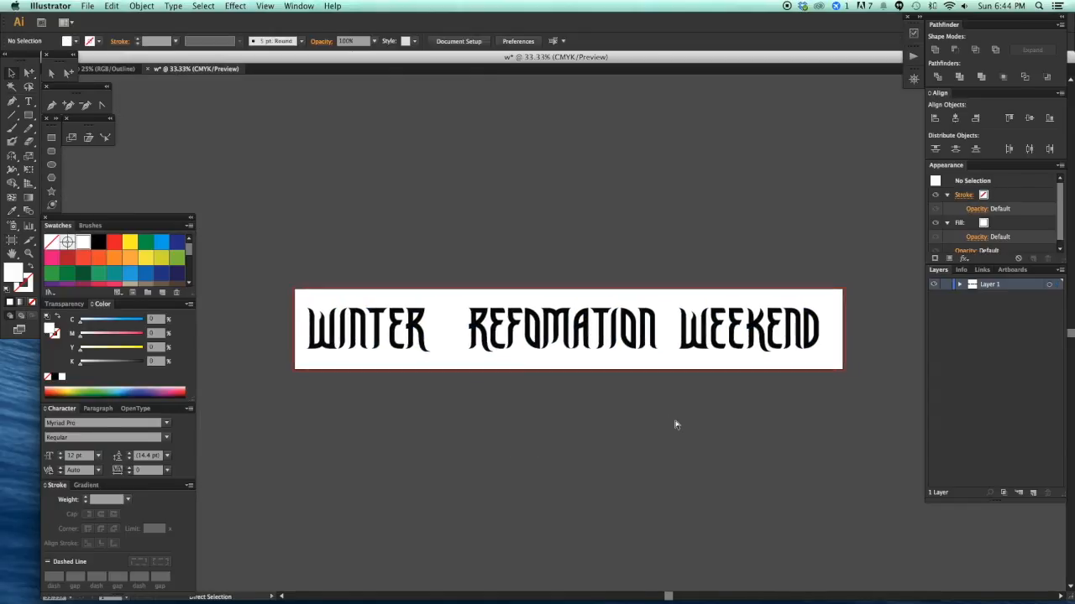
{"action": "scroll", "coordinate": [716, 421], "scroll_direction": "right", "scroll_amount": 1}
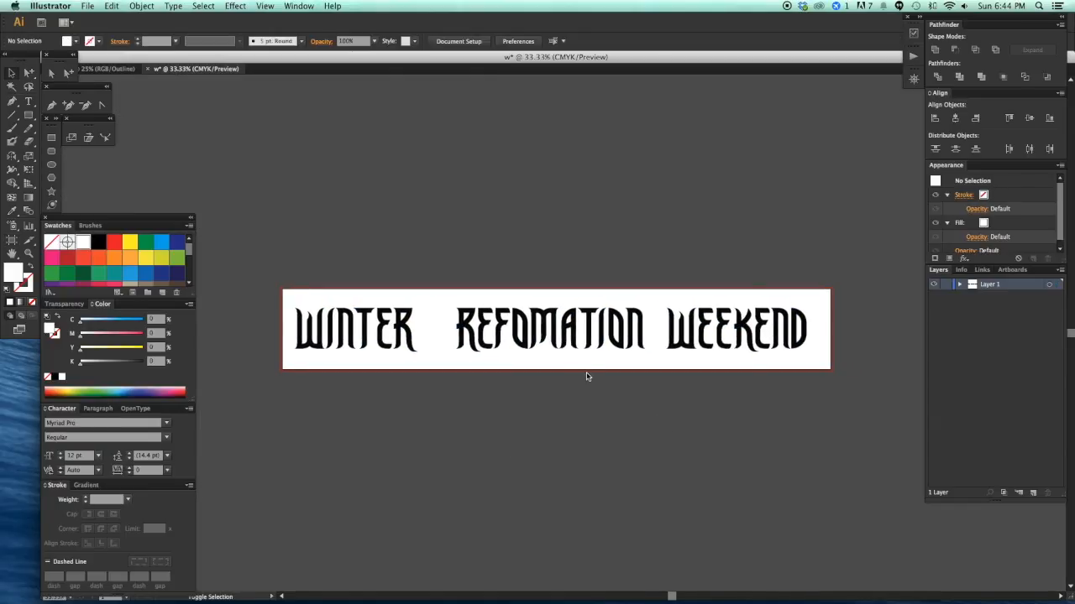
- Save the new document as w.ai in Adobe Illustrator format in the DESIGN 3 folder
{"action": "key", "text": "super+s"}
{"action": "left_click", "coordinate": [460, 179]}
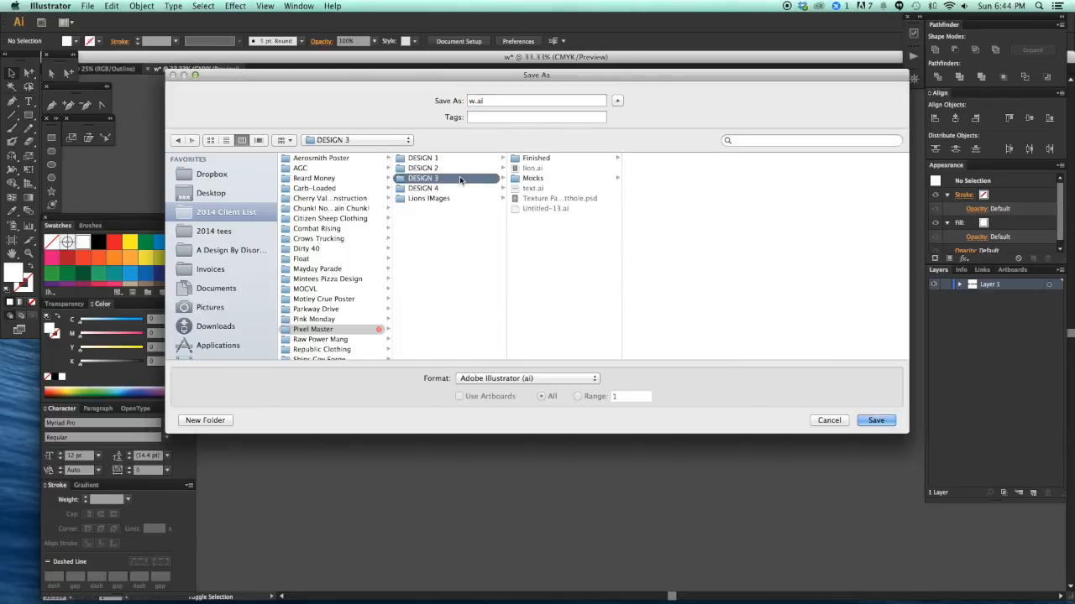
{"action": "left_click", "coordinate": [889, 420]}
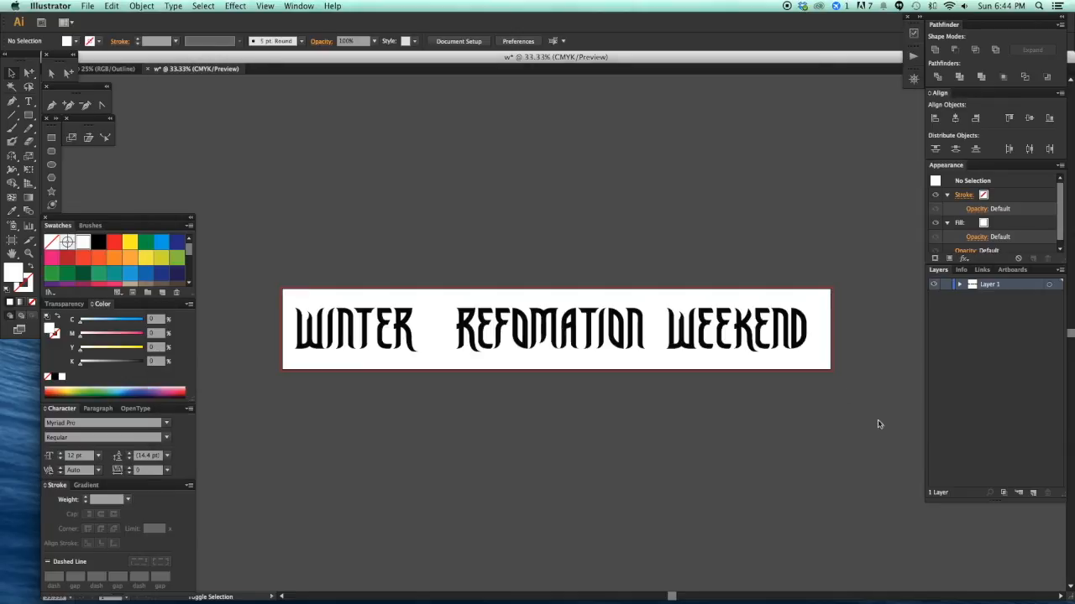
{"action": "key", "text": "Return"}
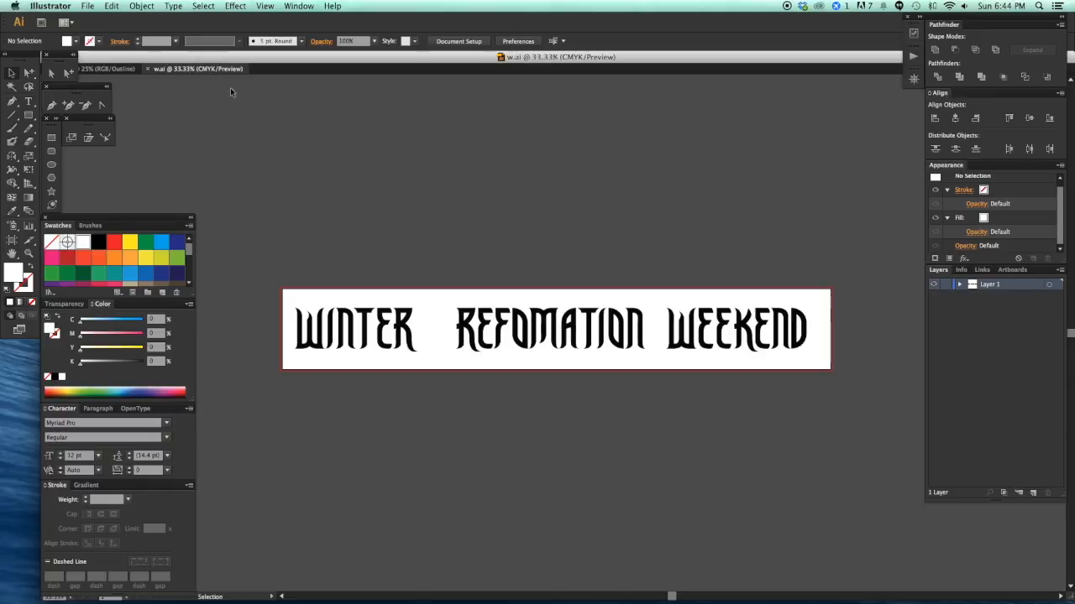
- Close text.ai without saving its changes
{"action": "left_click", "coordinate": [127, 70]}
{"action": "key", "text": "super+w"}
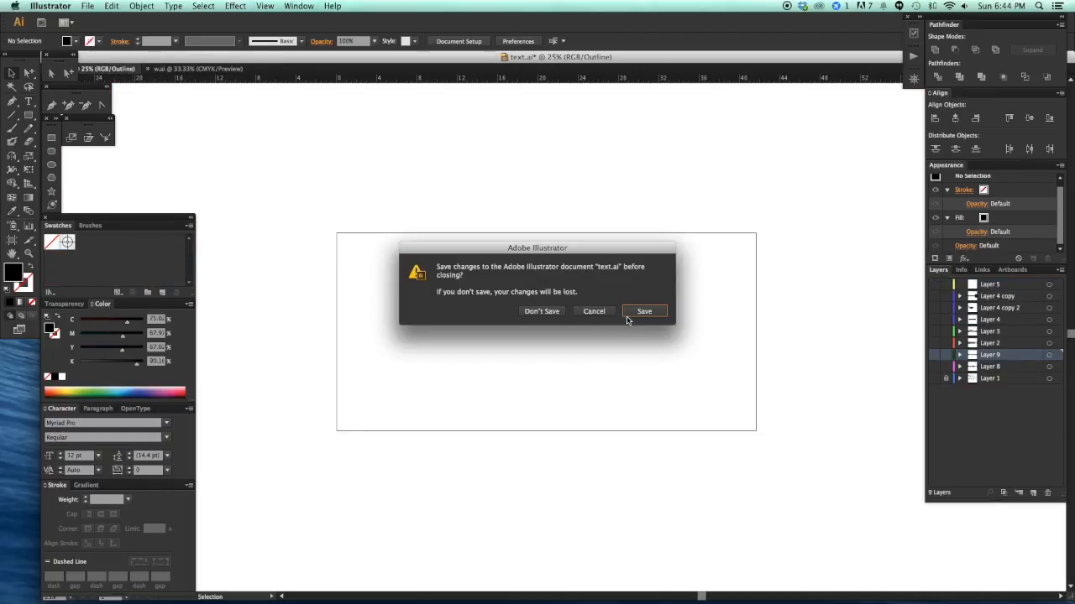
{"action": "left_click", "coordinate": [553, 313]}
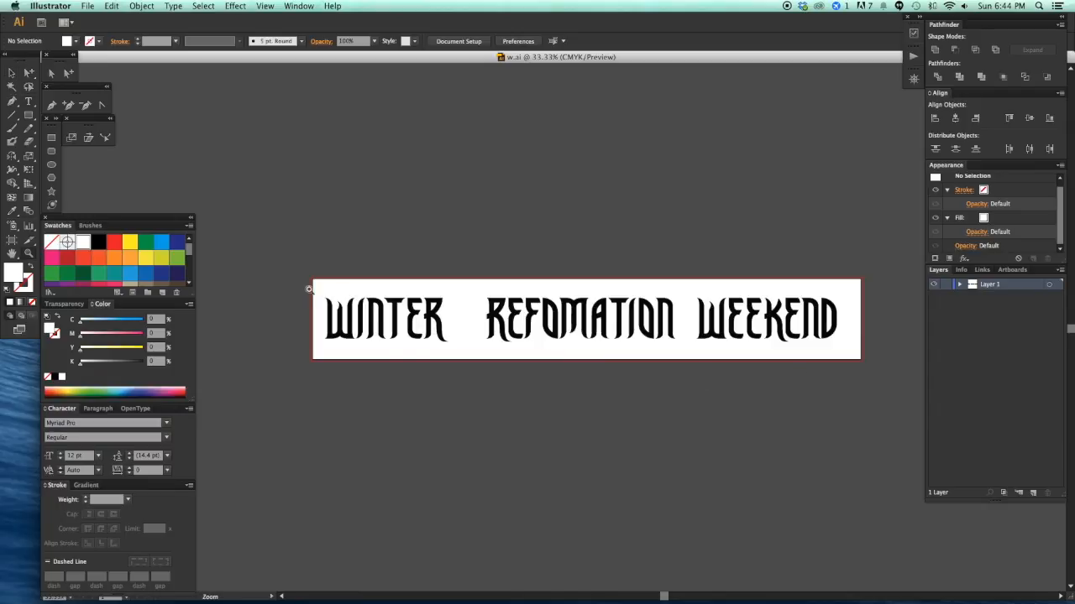
- Draw half of a pointed spike shape with the Pen tool over the left side of the W's middle stem
{"action": "left_click_drag", "start_coordinate": [306, 289], "coordinate": [435, 382]}
{"action": "left_click_drag", "start_coordinate": [359, 166], "coordinate": [584, 297]}
{"action": "key", "text": "p"}
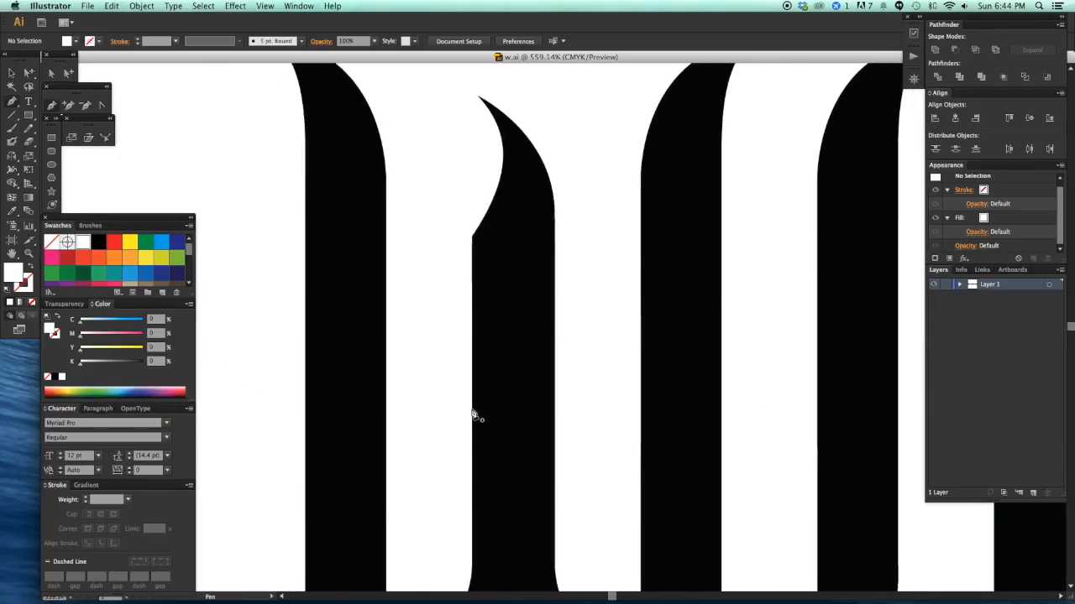
{"action": "left_click", "coordinate": [472, 410]}
{"action": "left_click", "coordinate": [444, 323]}
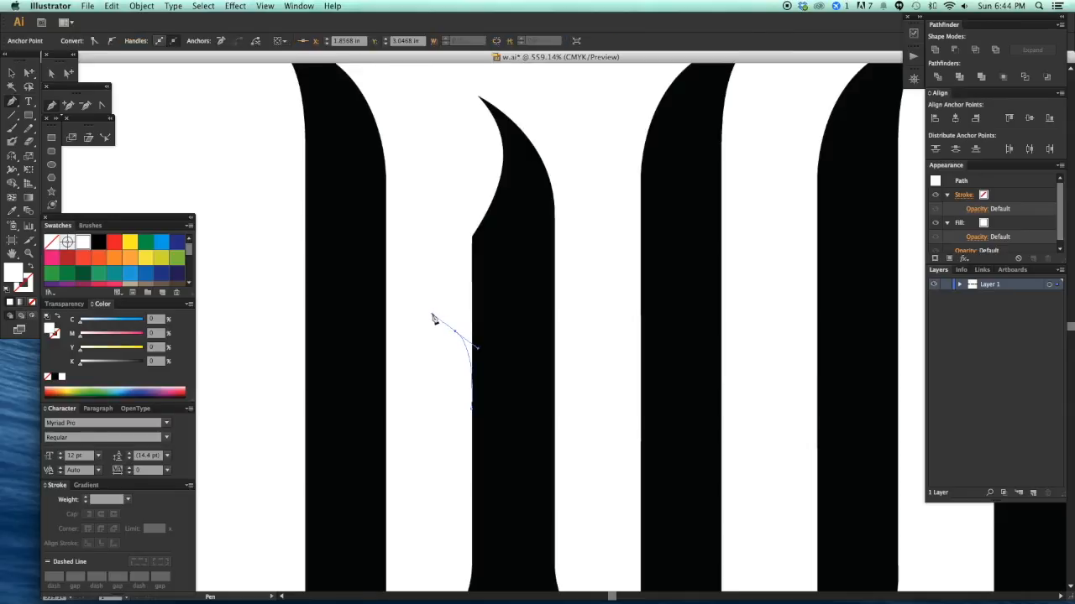
{"action": "left_click_drag", "start_coordinate": [428, 290], "coordinate": [430, 400]}
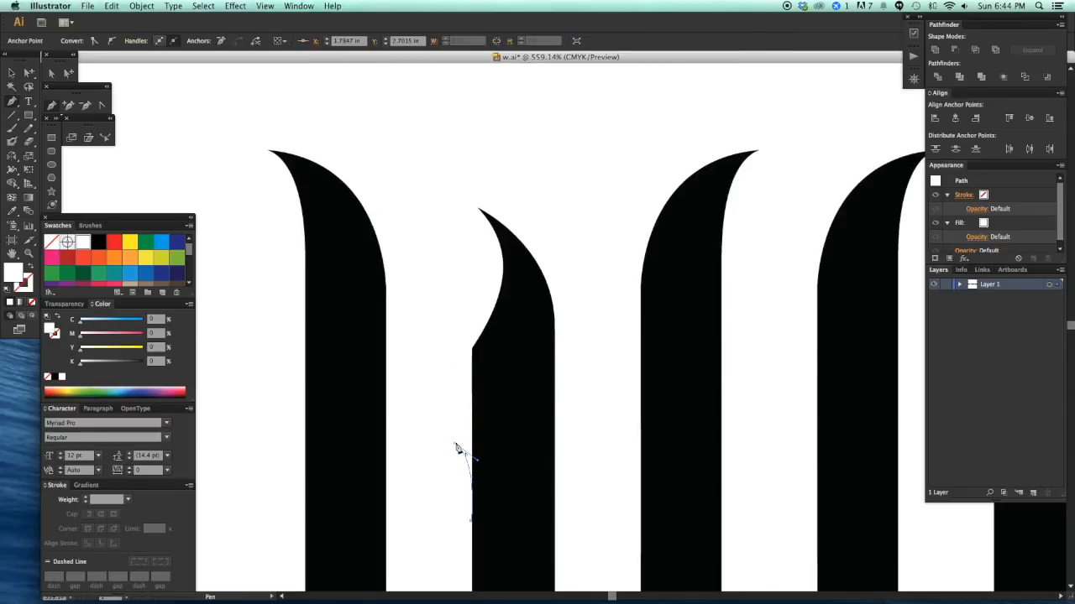
{"action": "left_click_drag", "start_coordinate": [509, 317], "coordinate": [509, 210]}
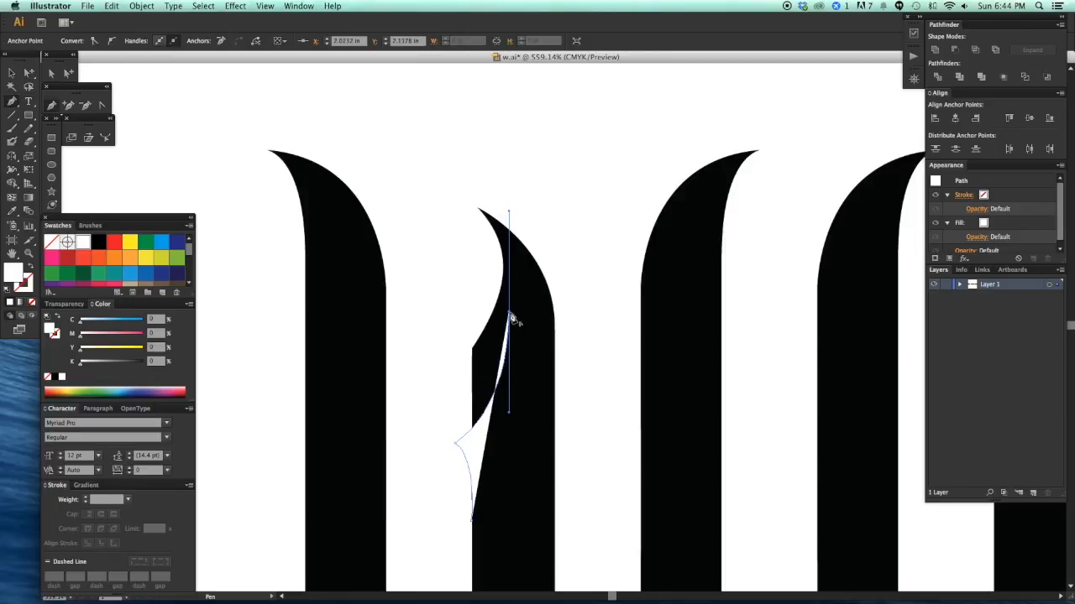
{"action": "left_click_drag", "start_coordinate": [543, 441], "coordinate": [547, 322]}
{"action": "left_click", "coordinate": [513, 547]}
{"action": "left_click", "coordinate": [476, 404]}
- Reflect a copy of the half spike and place it on the right side of the W's middle stem
{"action": "key", "text": "a"}
{"action": "left_click", "coordinate": [488, 343], "text": "alt"}
{"action": "key", "text": "o"}
{"action": "left_click_drag", "start_coordinate": [595, 559], "coordinate": [450, 522]}
{"action": "key", "text": "a"}
{"action": "left_click_drag", "start_coordinate": [480, 431], "coordinate": [542, 436]}
{"action": "left_click", "coordinate": [607, 431]}
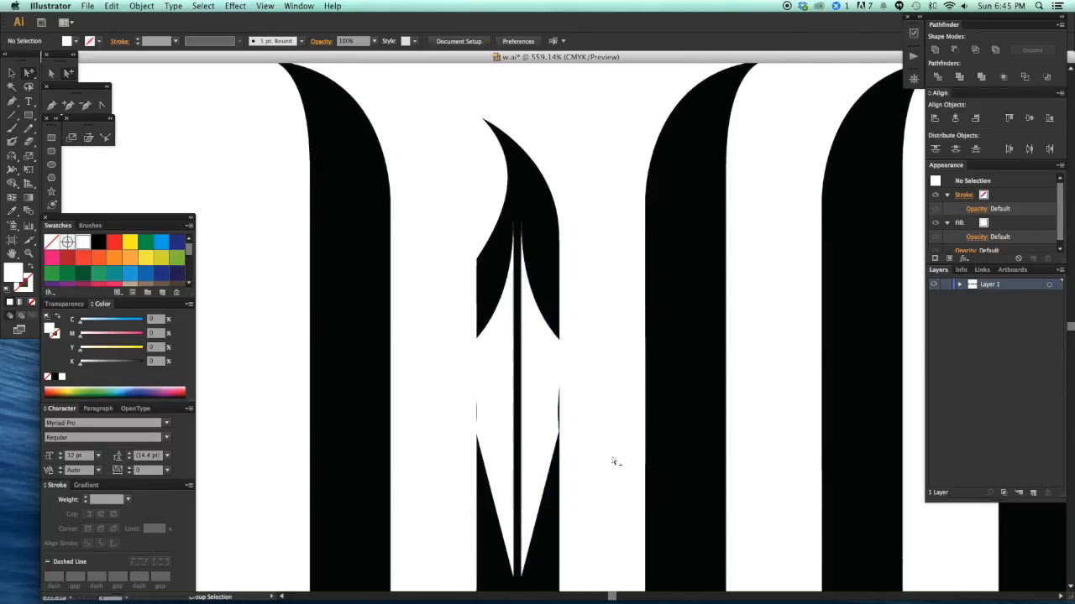
- Move the mirrored half against the original along the stem's centre and select both halves
{"action": "left_click", "coordinate": [546, 372]}
{"action": "left_click", "coordinate": [506, 376], "text": "shift"}
{"action": "left_click", "coordinate": [589, 406]}
{"action": "left_click_drag", "start_coordinate": [555, 371], "coordinate": [546, 370]}
{"action": "left_click", "coordinate": [593, 396]}
{"action": "left_click", "coordinate": [508, 386]}
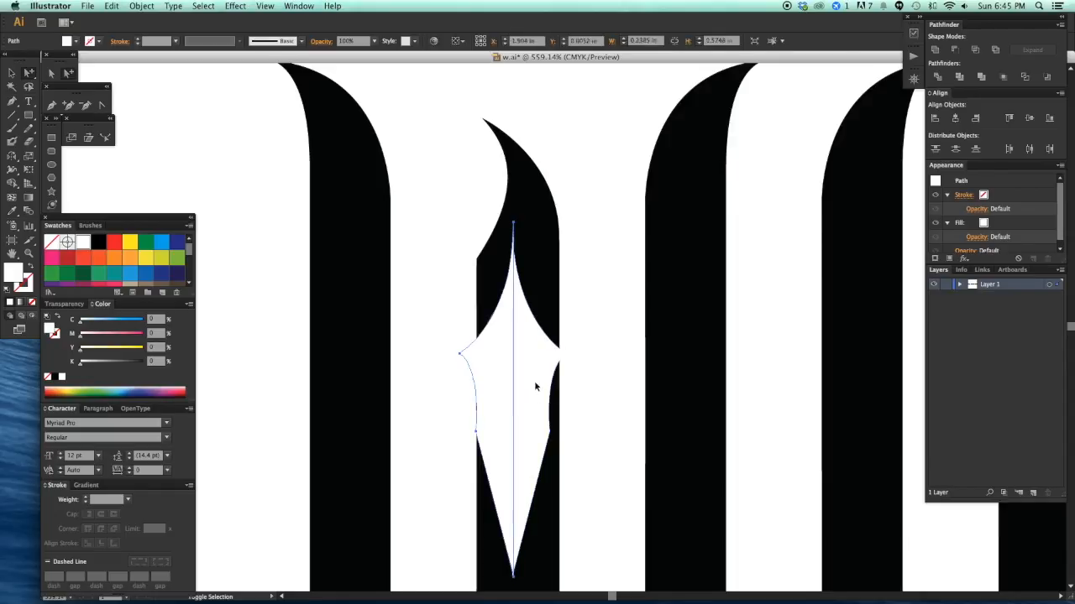
- Merge the two spike halves into one shape with the Pathfinder Unite operation
{"action": "left_click", "coordinate": [942, 79]}
{"action": "left_click", "coordinate": [606, 225]}
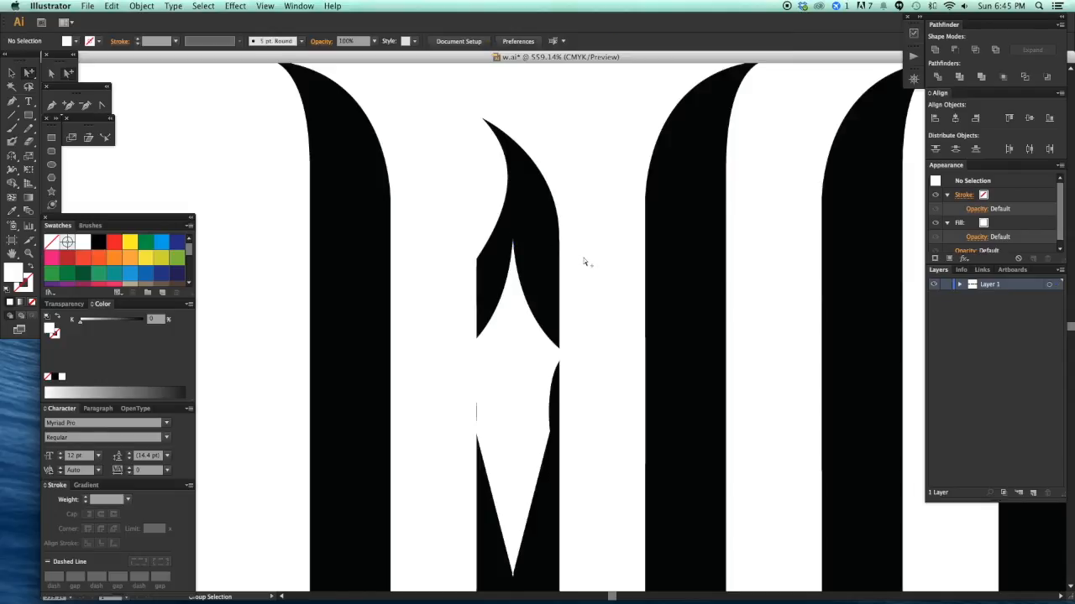
{"action": "left_click_drag", "start_coordinate": [626, 367], "coordinate": [623, 306]}
{"action": "left_click", "coordinate": [530, 404]}
{"action": "left_click", "coordinate": [954, 50]}
{"action": "key", "text": "v"}
{"action": "left_click", "coordinate": [576, 341]}
{"action": "left_click", "coordinate": [523, 326]}
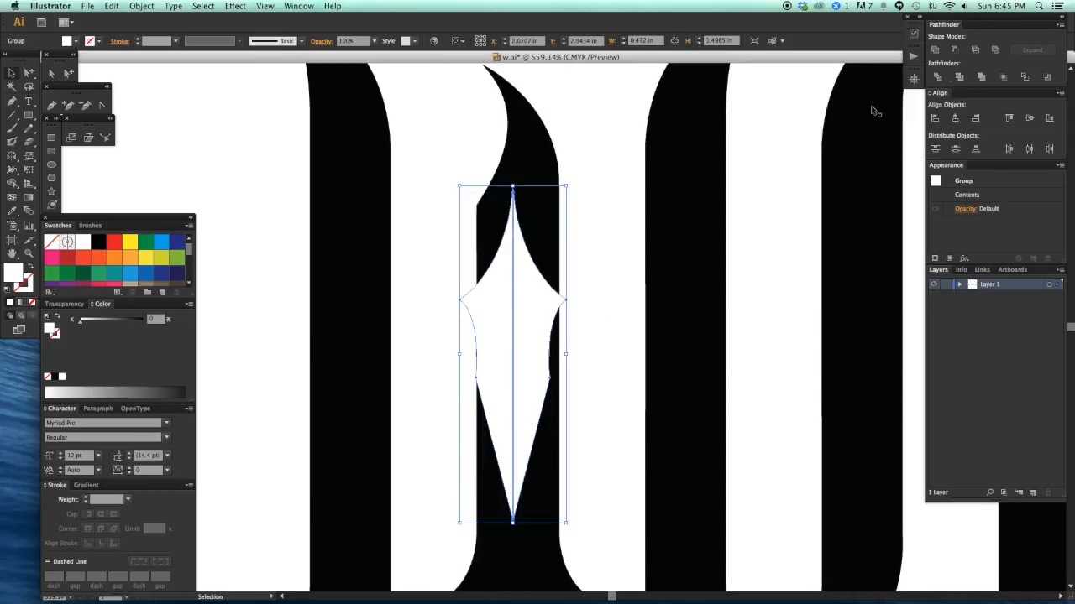
{"action": "left_click", "coordinate": [936, 52]}
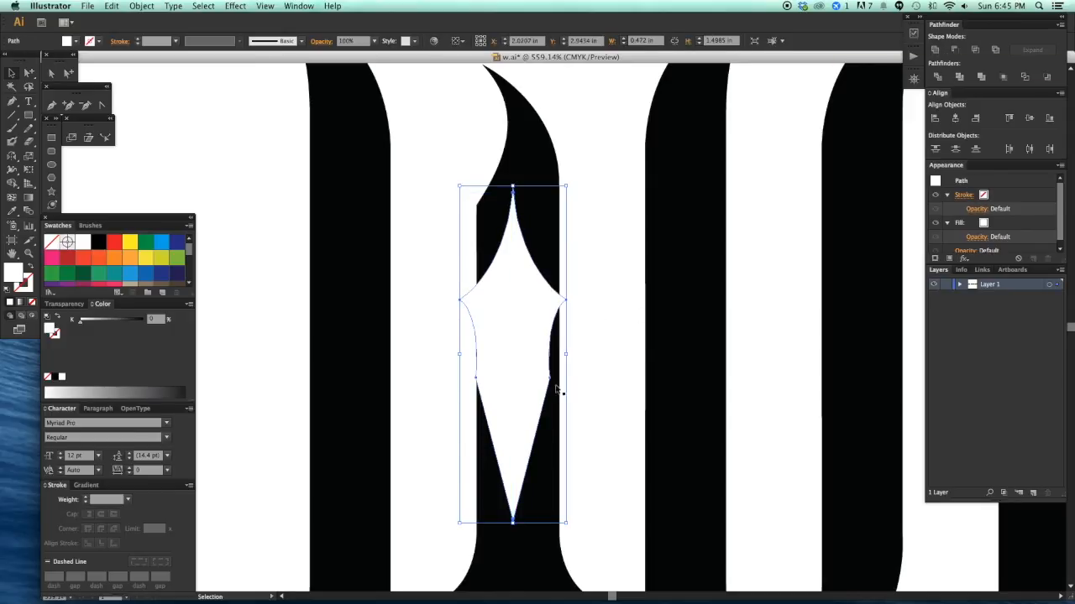
- Widen the merged spike shape to about 0.53 in so its points extend evenly past both stem edges
{"action": "left_click", "coordinate": [566, 357]}
{"action": "left_click", "coordinate": [525, 349]}
{"action": "left_click_drag", "start_coordinate": [567, 354], "coordinate": [578, 356]}
{"action": "left_click", "coordinate": [576, 391]}
{"action": "left_click", "coordinate": [475, 354]}
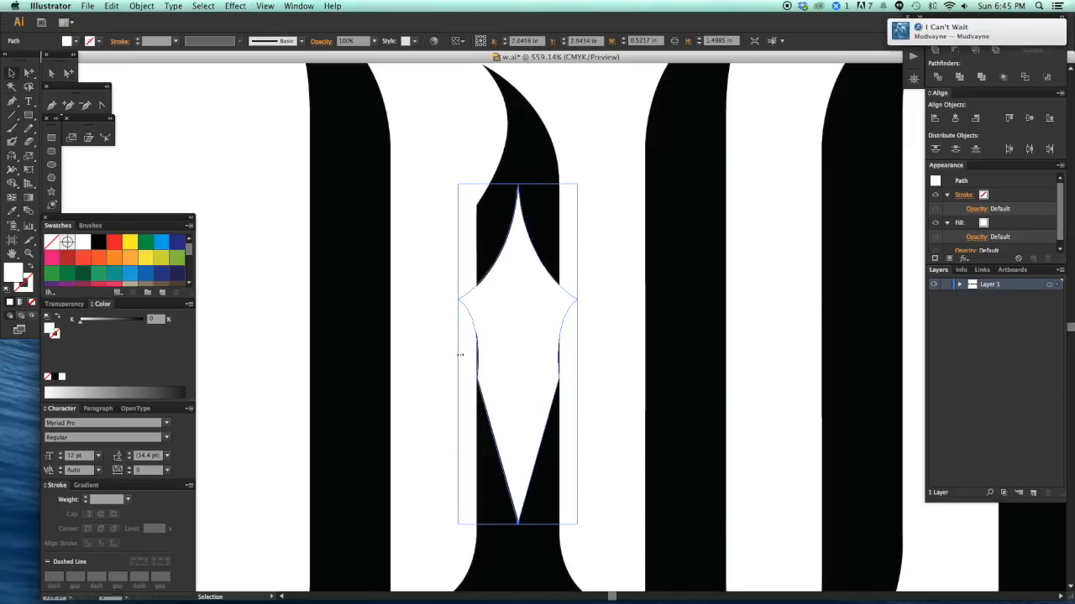
{"action": "left_click", "coordinate": [605, 380]}
{"action": "scroll", "coordinate": [620, 376], "scroll_direction": "up", "scroll_amount": 2}
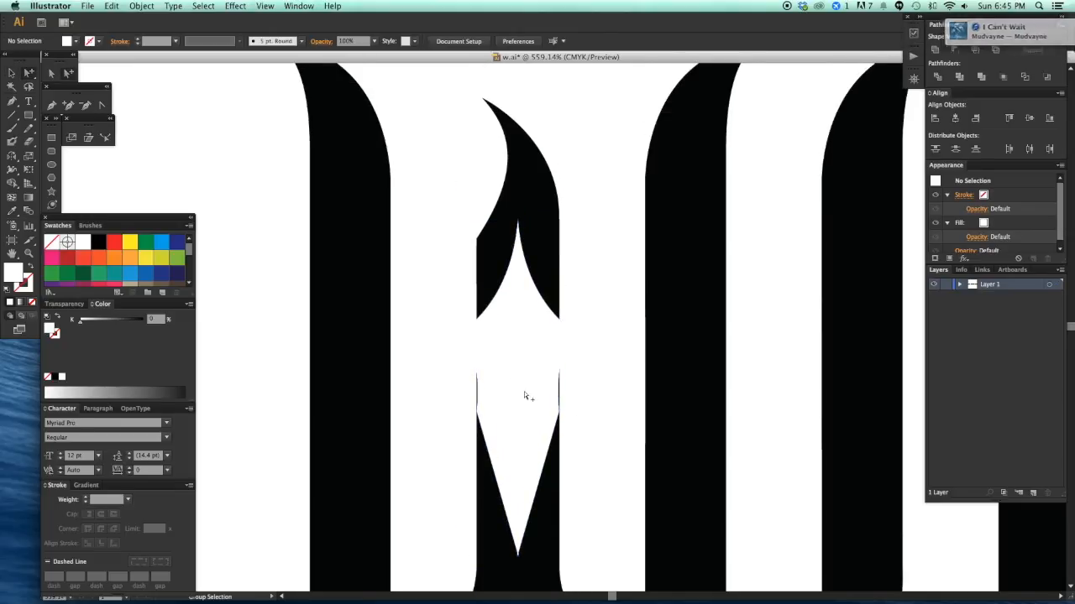
- Fill the merged spike shape with the same black as the W
{"action": "left_click", "coordinate": [561, 256]}
{"action": "key", "text": "a"}
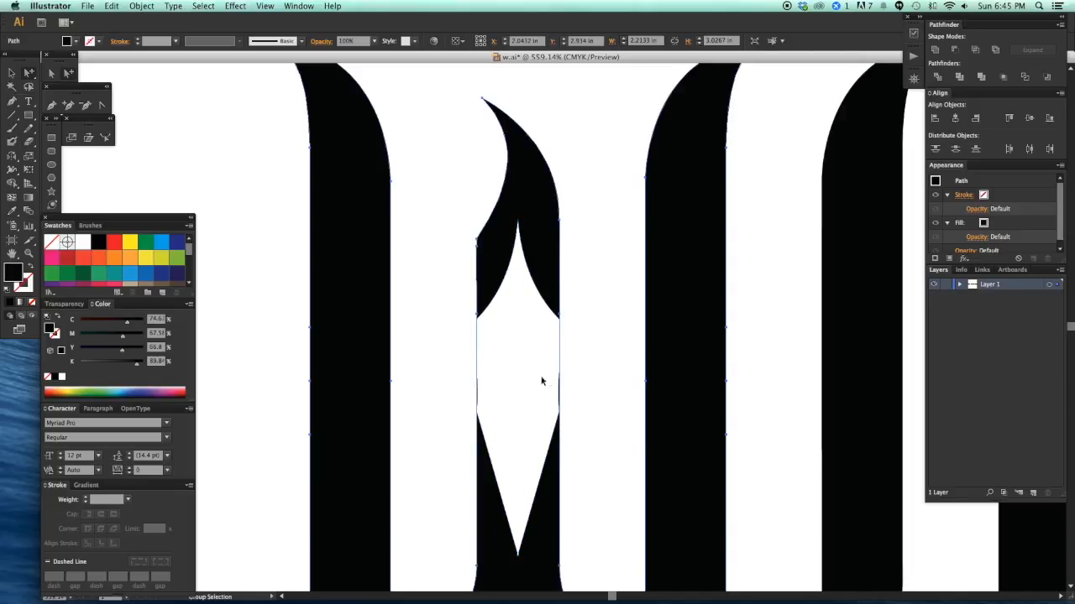
{"action": "left_click", "coordinate": [545, 384]}
{"action": "left_click", "coordinate": [602, 444]}
- Erase the top of the W's middle stem above the side points and delete the leftover piece, leaving a spear tip
{"action": "scroll", "coordinate": [610, 422], "scroll_direction": "up", "scroll_amount": 1}
{"action": "scroll", "coordinate": [663, 319], "scroll_direction": "down", "scroll_amount": 3}
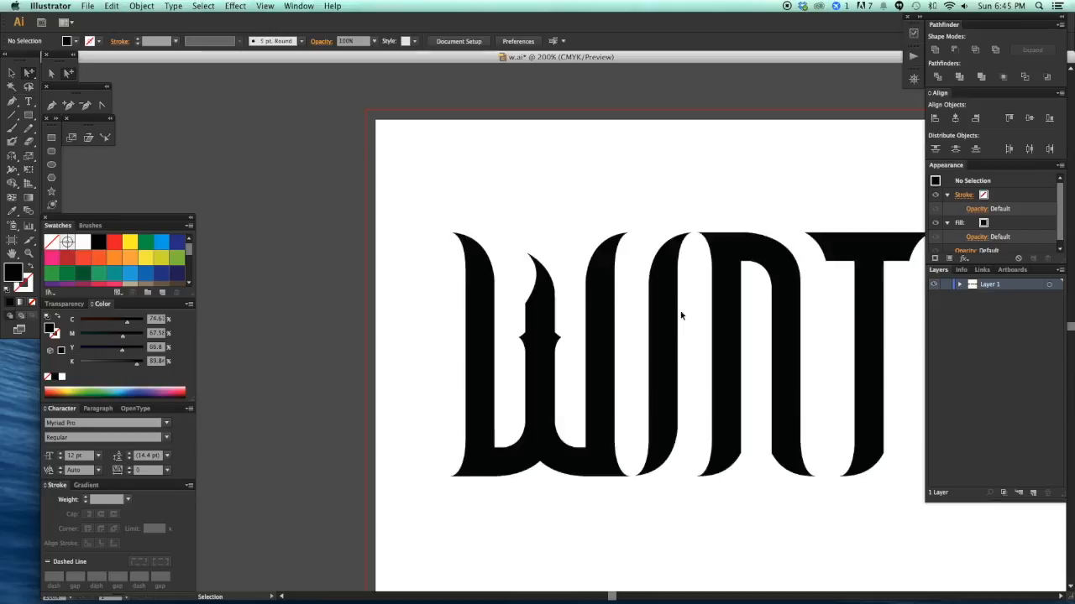
{"action": "left_click_drag", "start_coordinate": [303, 244], "coordinate": [517, 392]}
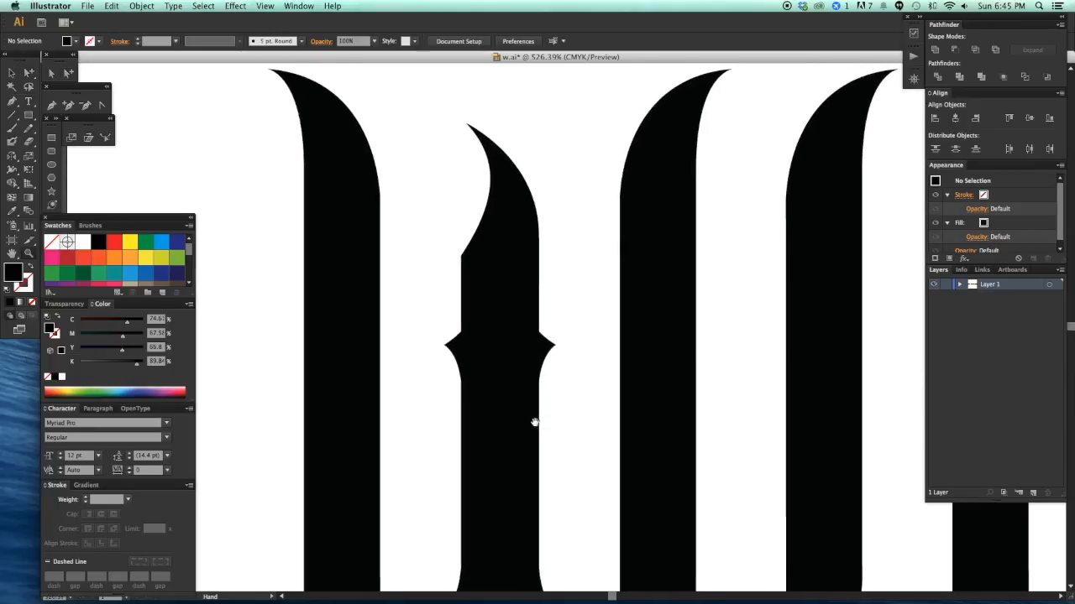
{"action": "left_click", "coordinate": [529, 287]}
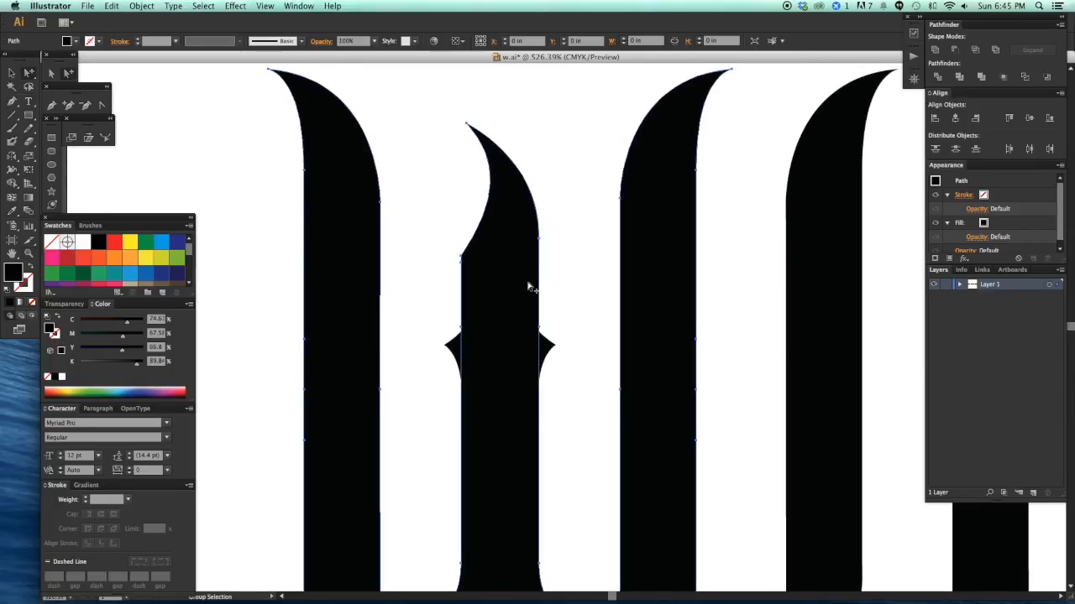
{"action": "key", "text": "shift+e"}
{"action": "left_click_drag", "start_coordinate": [457, 340], "coordinate": [546, 345]}
{"action": "left_click", "coordinate": [560, 277], "text": "super"}
{"action": "left_click", "coordinate": [479, 240]}
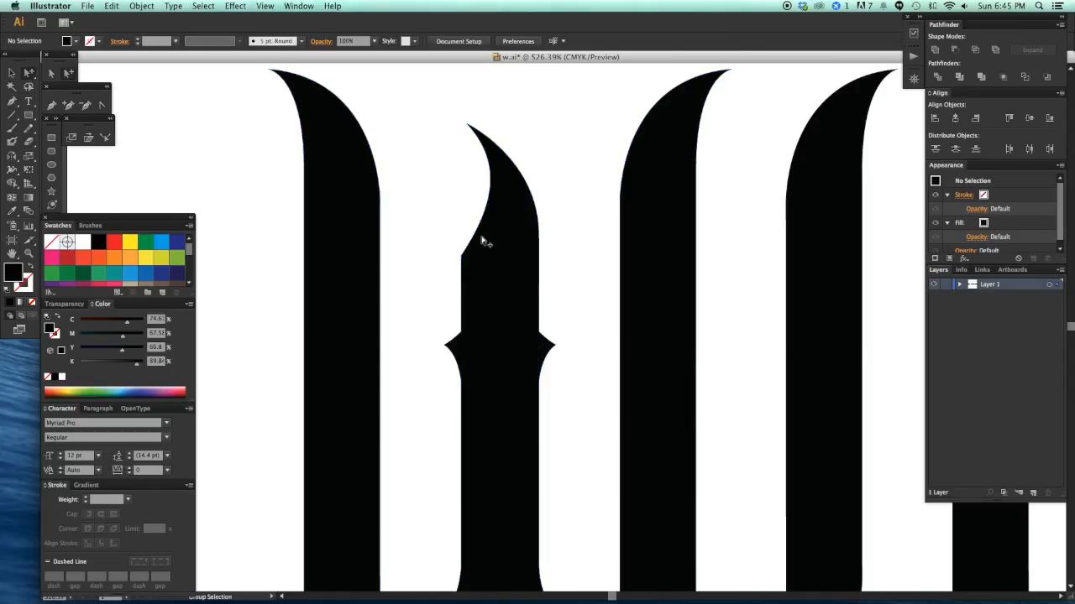
{"action": "key", "text": "Delete"}
- Copy the spike shape from the W's middle stem onto its left stem at the same height
{"action": "key", "text": "super+minus"}
{"action": "key", "text": "super+minus"}
{"action": "key", "text": "super+minus"}
{"action": "key", "text": "super+minus"}
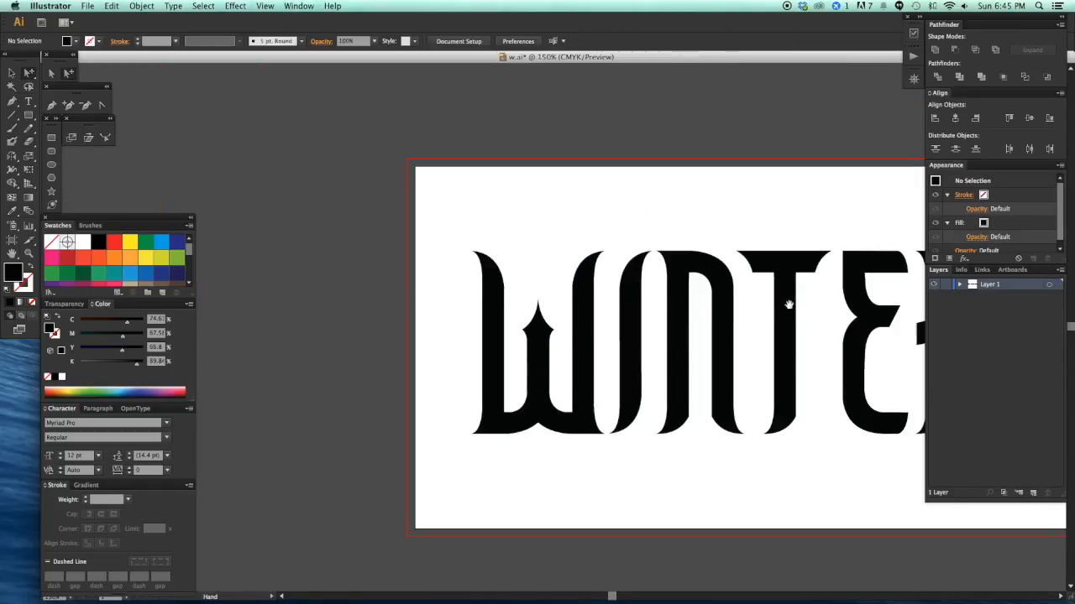
{"action": "scroll", "coordinate": [576, 417], "scroll_direction": "right", "scroll_amount": 5}
{"action": "scroll", "coordinate": [563, 433], "scroll_direction": "left", "scroll_amount": 5}
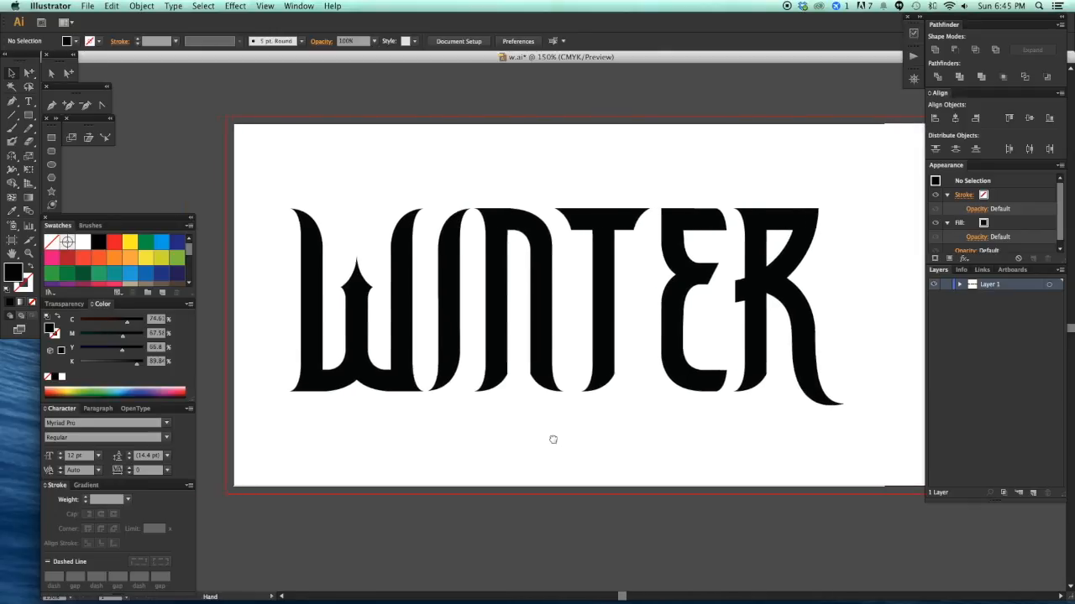
{"action": "key", "text": "z"}
{"action": "left_click_drag", "start_coordinate": [332, 210], "coordinate": [537, 396]}
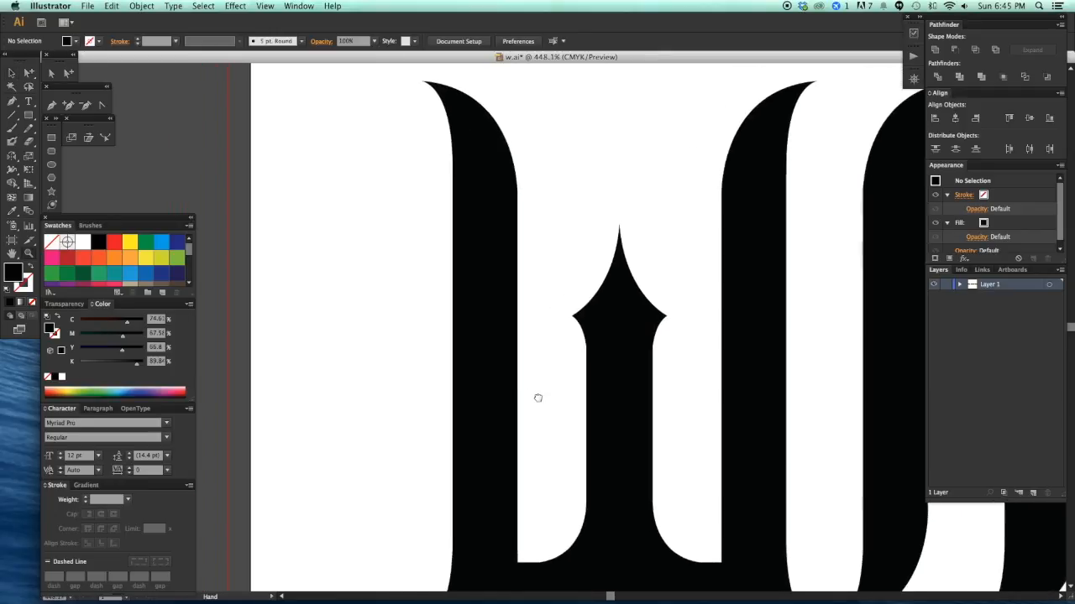
{"action": "key", "text": "p"}
{"action": "left_click_drag", "start_coordinate": [591, 324], "coordinate": [460, 322]}
{"action": "left_click", "coordinate": [554, 395]}
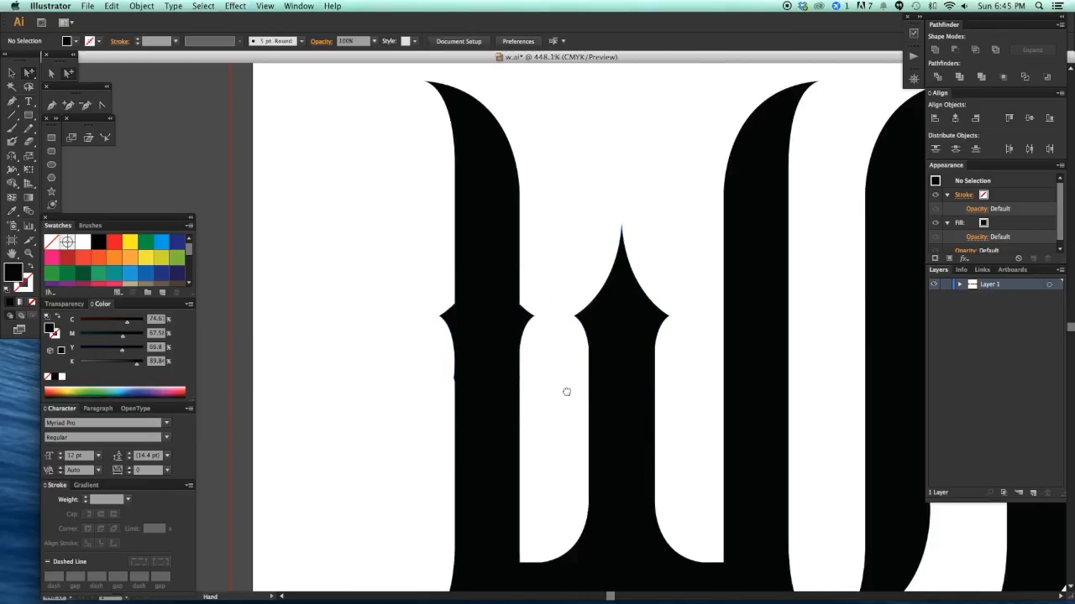
- Cut the copied spike on the W's left stem with the Eraser and delete its right part, keeping only the left spur
{"action": "scroll", "coordinate": [537, 386], "scroll_direction": "up", "scroll_amount": 2}
{"action": "left_click", "coordinate": [523, 370]}
{"action": "key", "text": "shift+e"}
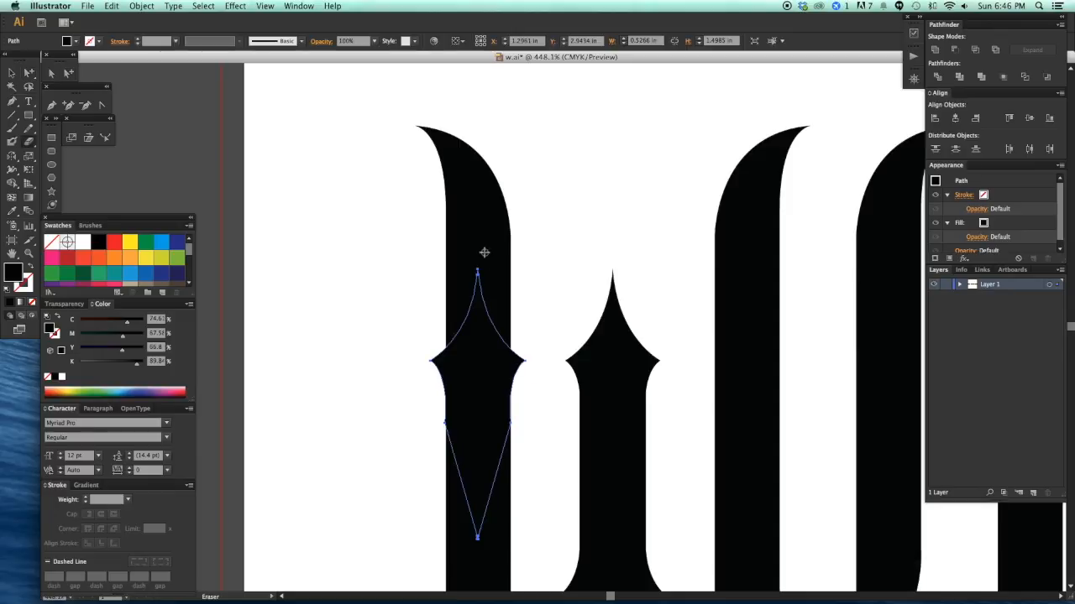
{"action": "mouse_move", "coordinate": [452, 286]}
{"action": "left_mouse_down"}
{"action": "mouse_move", "coordinate": [461, 477]}
{"action": "mouse_move", "coordinate": [445, 481]}
{"action": "left_mouse_up"}
{"action": "key", "text": "a"}
{"action": "left_click", "coordinate": [435, 481]}
{"action": "left_click", "coordinate": [482, 460]}
{"action": "key", "text": "Delete"}
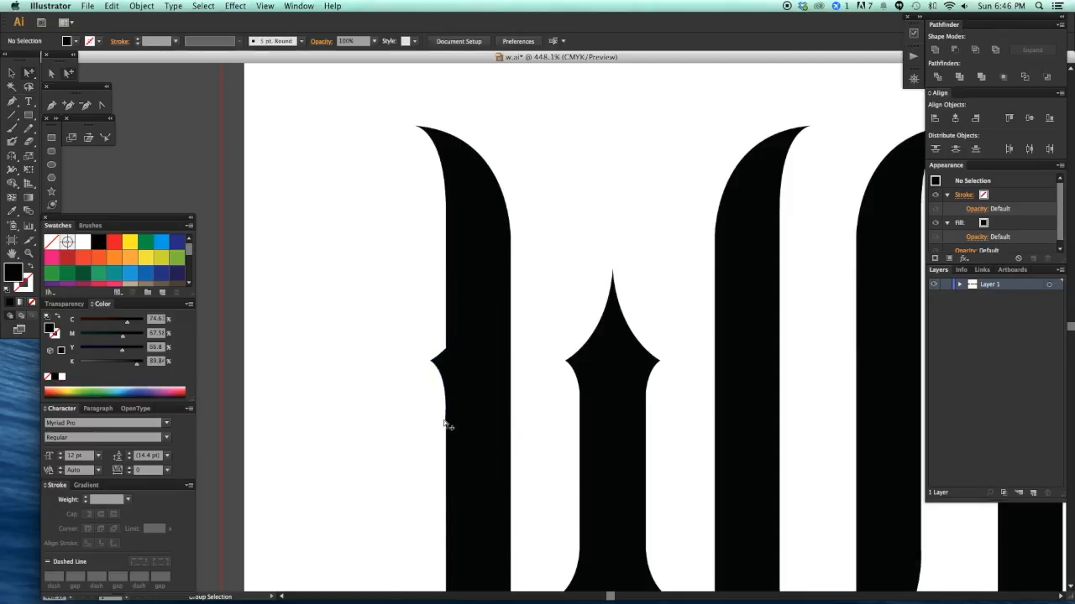
- Align the spur's lower corner with the left edge of the W's left stem in Outline view and return to Preview
{"action": "left_click_drag", "start_coordinate": [433, 413], "coordinate": [473, 457]}
{"action": "left_click_drag", "start_coordinate": [501, 282], "coordinate": [518, 440]}
{"action": "left_click_drag", "start_coordinate": [461, 414], "coordinate": [470, 413]}
{"action": "key", "text": "super+y"}
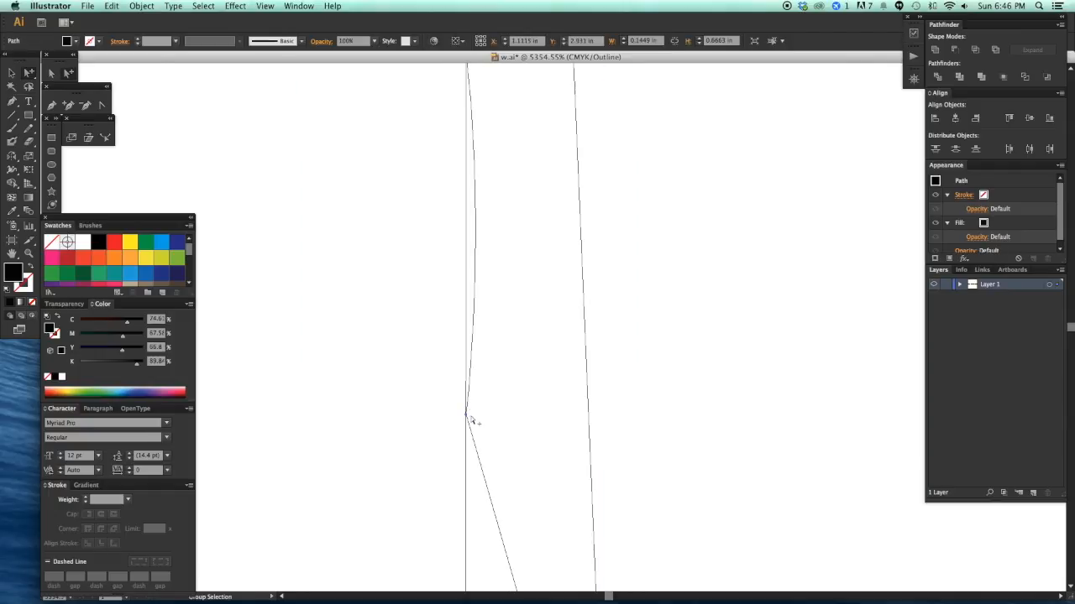
{"action": "left_click", "coordinate": [428, 432]}
{"action": "key", "text": "super+minus"}
{"action": "key", "text": "super+minus"}
{"action": "key", "text": "super+minus"}
{"action": "key", "text": "super+minus"}
{"action": "key", "text": "super+minus"}
{"action": "key", "text": "super+minus"}
{"action": "key", "text": "super+minus"}
{"action": "key", "text": "super+minus"}
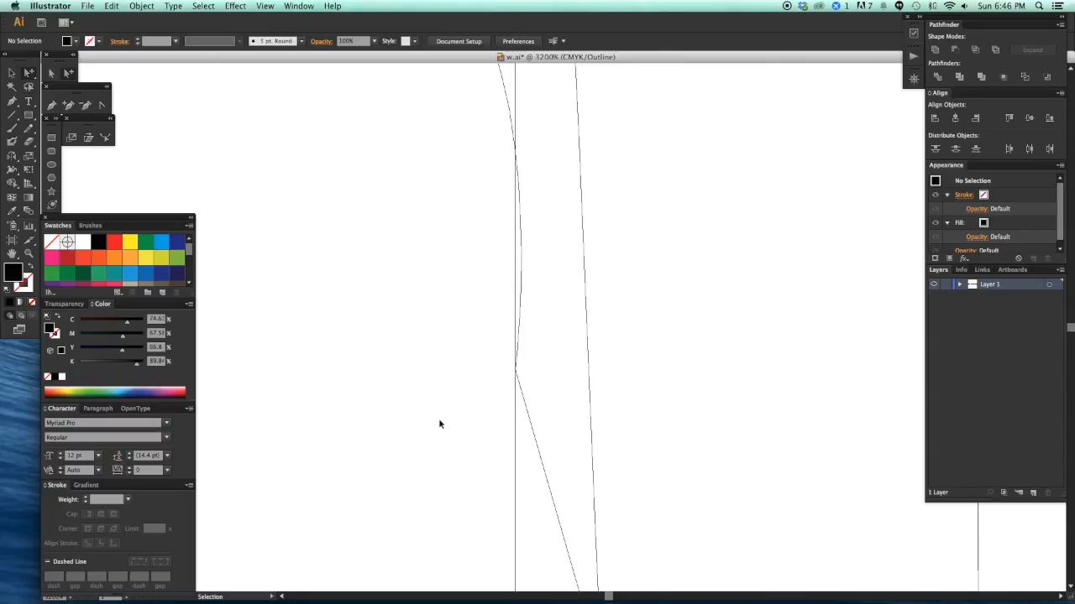
{"action": "scroll", "coordinate": [558, 432], "scroll_direction": "right", "scroll_amount": 3}
{"action": "key", "text": "super+y"}
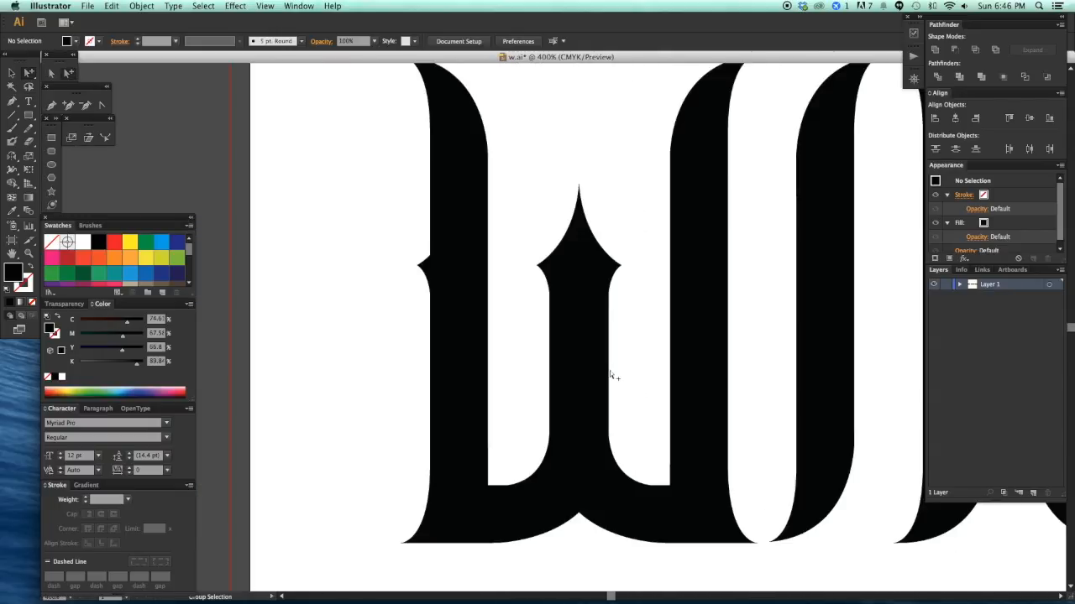
- Copy the spur onto the left edges of the W's right stem, the I and the N's first stem
{"action": "key", "text": "super+minus"}
{"action": "key", "text": "super+minus"}
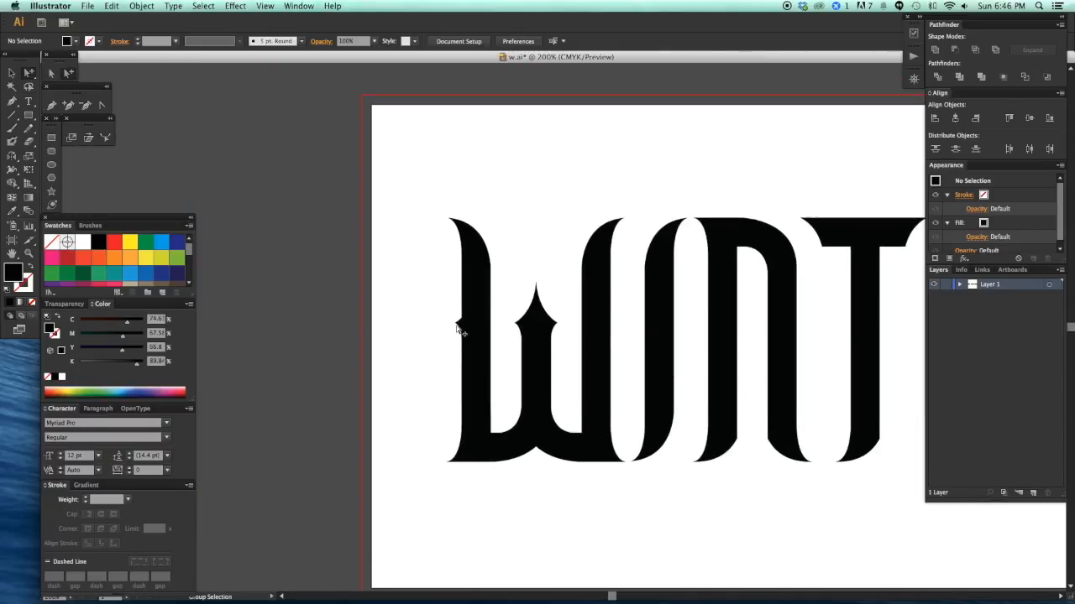
{"action": "mouse_move", "coordinate": [459, 327]}
{"action": "left_mouse_down"}
{"action": "mouse_move", "coordinate": [579, 328]}
{"action": "mouse_move", "coordinate": [462, 344]}
{"action": "mouse_move", "coordinate": [480, 319]}
{"action": "mouse_move", "coordinate": [538, 313]}
{"action": "left_mouse_up"}
{"action": "left_click", "coordinate": [568, 350]}
{"action": "left_click", "coordinate": [522, 360]}
{"action": "left_click_drag", "start_coordinate": [581, 360], "coordinate": [487, 357]}
{"action": "left_click_drag", "start_coordinate": [447, 312], "coordinate": [510, 315]}
{"action": "left_click", "coordinate": [496, 330]}
{"action": "left_click_drag", "start_coordinate": [533, 369], "coordinate": [480, 360]}
- Examine the spurs across WINTER and check up close how the N's spur meets its stem
{"action": "key", "text": "super+minus"}
{"action": "key", "text": "super+minus"}
{"action": "key", "text": "super+minus"}
{"action": "left_click_drag", "start_coordinate": [631, 374], "coordinate": [574, 367]}
{"action": "key", "text": "v"}
{"action": "key", "text": "z"}
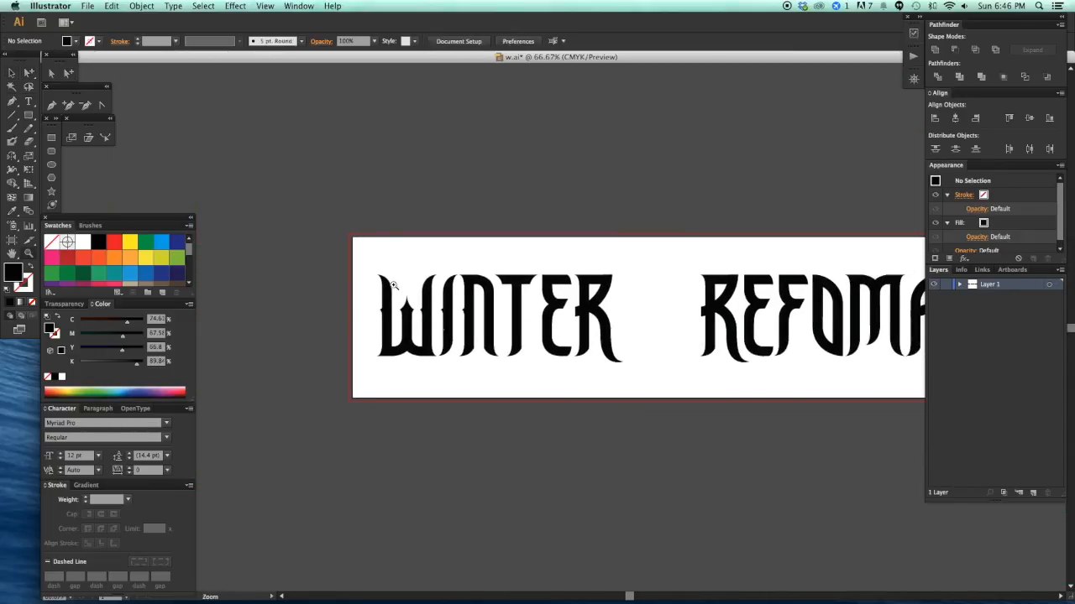
{"action": "left_click_drag", "start_coordinate": [376, 259], "coordinate": [571, 417]}
{"action": "left_click_drag", "start_coordinate": [617, 357], "coordinate": [569, 448]}
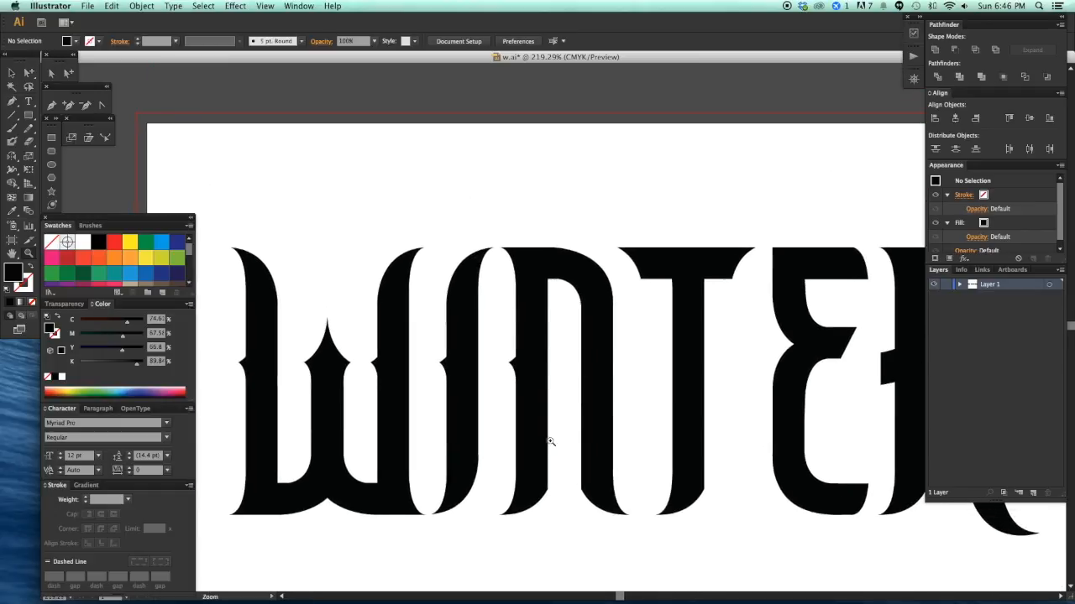
{"action": "left_click_drag", "start_coordinate": [493, 380], "coordinate": [629, 447]}
{"action": "left_click_drag", "start_coordinate": [634, 450], "coordinate": [627, 474]}
{"action": "left_click_drag", "start_coordinate": [624, 273], "coordinate": [534, 369]}
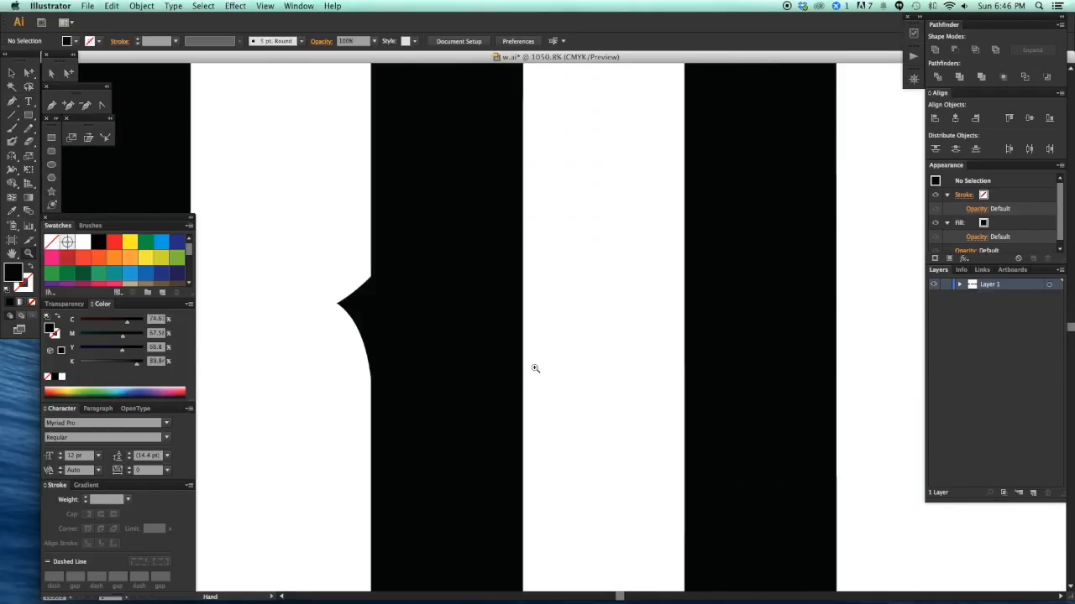
- Copy the spur from the N's first stem onto the left edge of its second stem
{"action": "key", "text": "super+minus"}
{"action": "key", "text": "super+minus"}
{"action": "key", "text": "super+minus"}
{"action": "left_click_drag", "start_coordinate": [624, 393], "coordinate": [528, 409]}
{"action": "key", "text": "a"}
{"action": "left_click_drag", "start_coordinate": [384, 336], "coordinate": [504, 340]}
{"action": "left_click", "coordinate": [484, 370]}
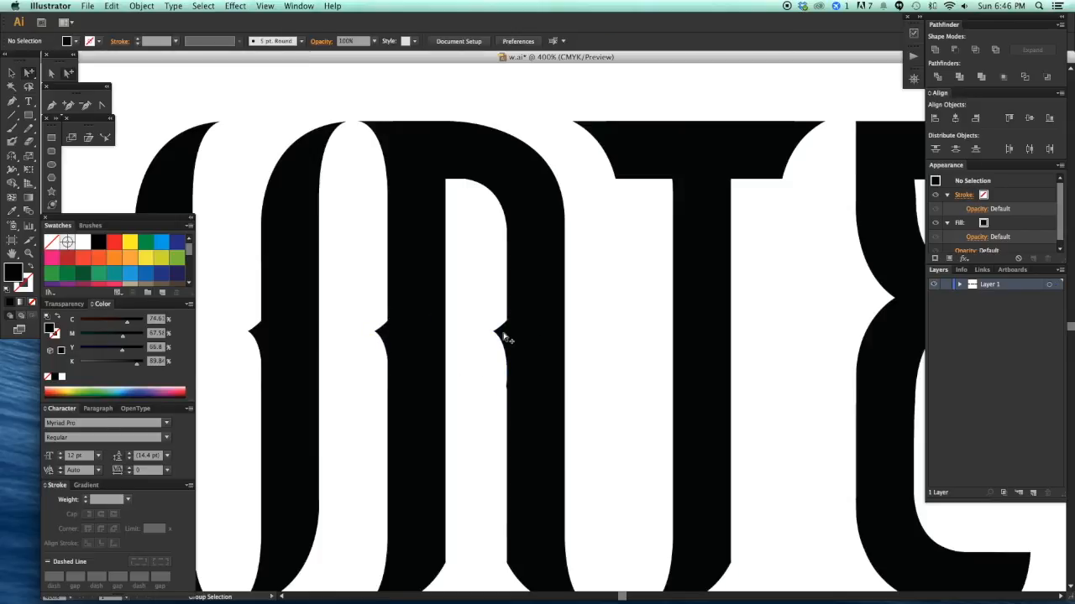
{"action": "left_click", "coordinate": [505, 341]}
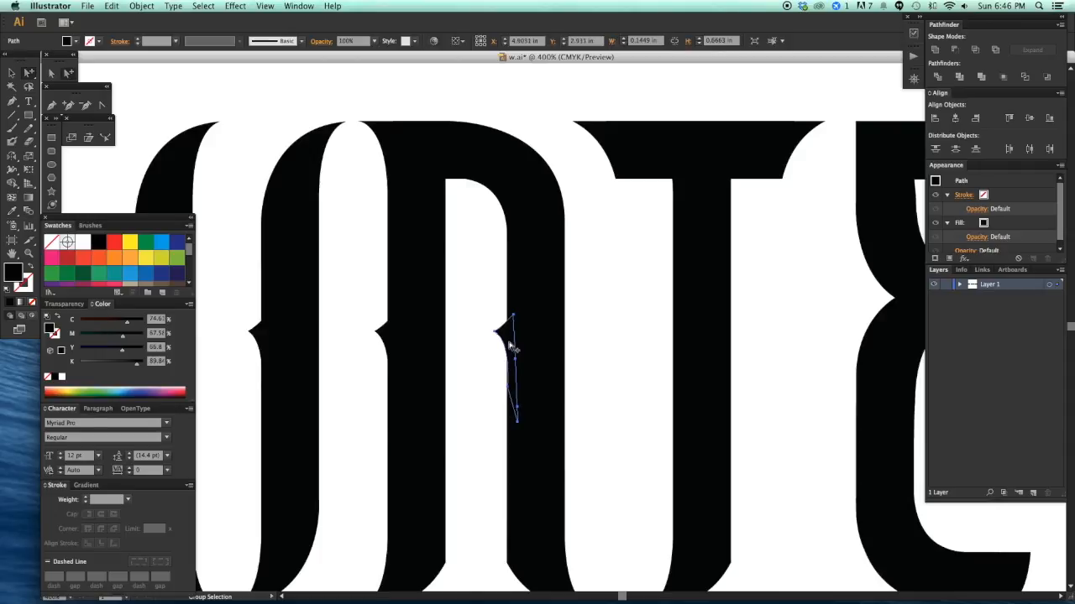
{"action": "left_click", "coordinate": [467, 356]}
- Copy the spur from the N's second stem onto the left edge of the T's stem
{"action": "scroll", "coordinate": [477, 373], "scroll_direction": "right", "scroll_amount": 1}
{"action": "left_click_drag", "start_coordinate": [487, 337], "coordinate": [652, 337]}
{"action": "left_click", "coordinate": [763, 430]}
{"action": "key", "text": "space"}
{"action": "left_click_drag", "start_coordinate": [765, 434], "coordinate": [624, 427]}
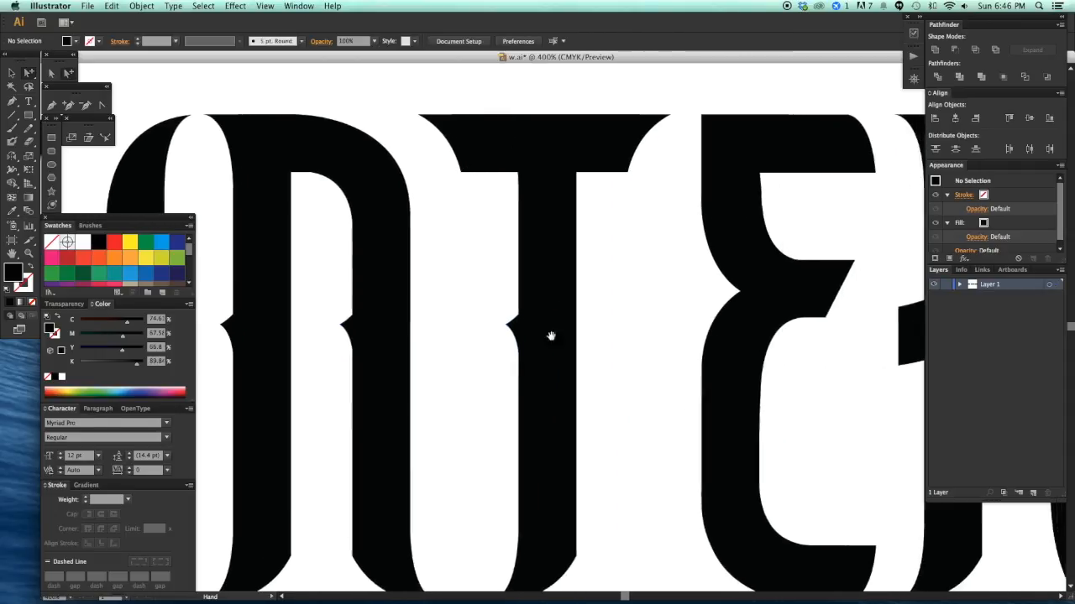
- Copy the spur from the T's stem onto the left edge of the E
{"action": "left_click_drag", "start_coordinate": [512, 331], "coordinate": [695, 336]}
{"action": "left_click", "coordinate": [646, 392]}
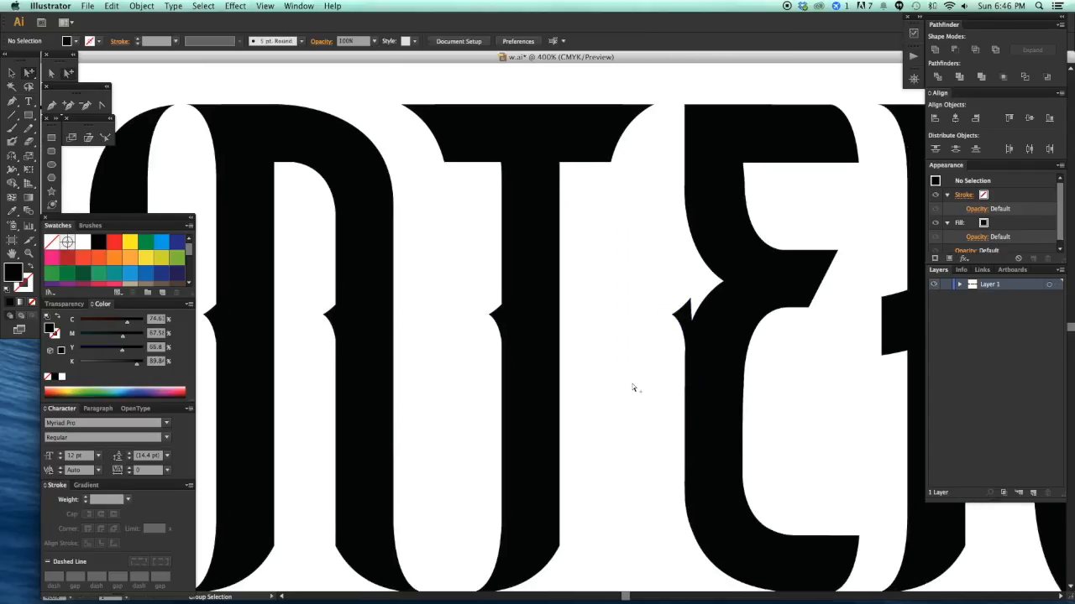
{"action": "key", "text": "super+minus"}
{"action": "key", "text": "super+minus"}
{"action": "key", "text": "super+minus"}
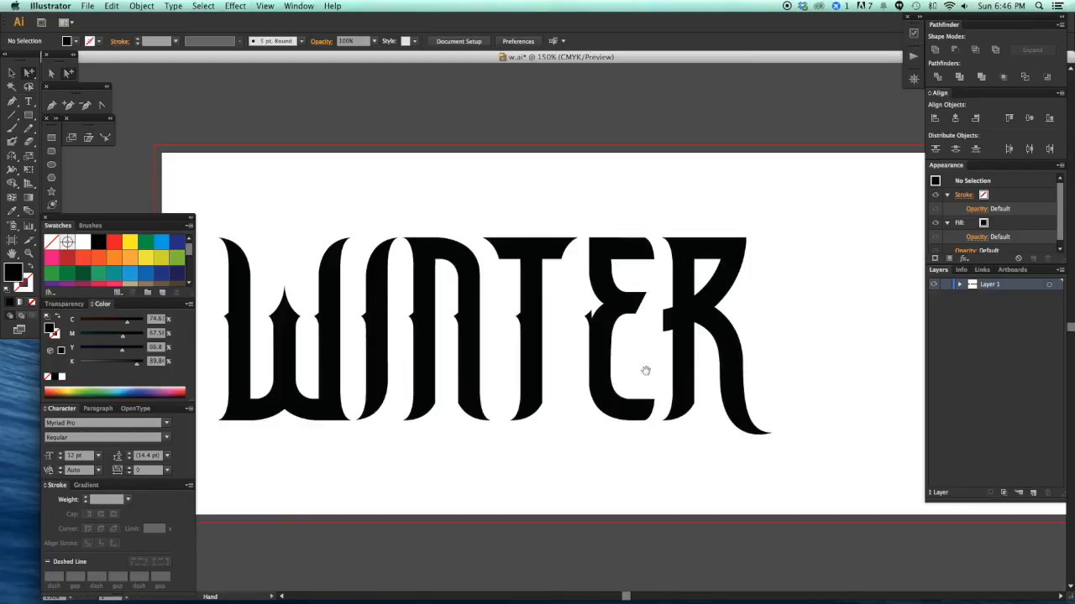
{"action": "left_click_drag", "start_coordinate": [644, 371], "coordinate": [629, 370]}
{"action": "left_click", "coordinate": [574, 319]}
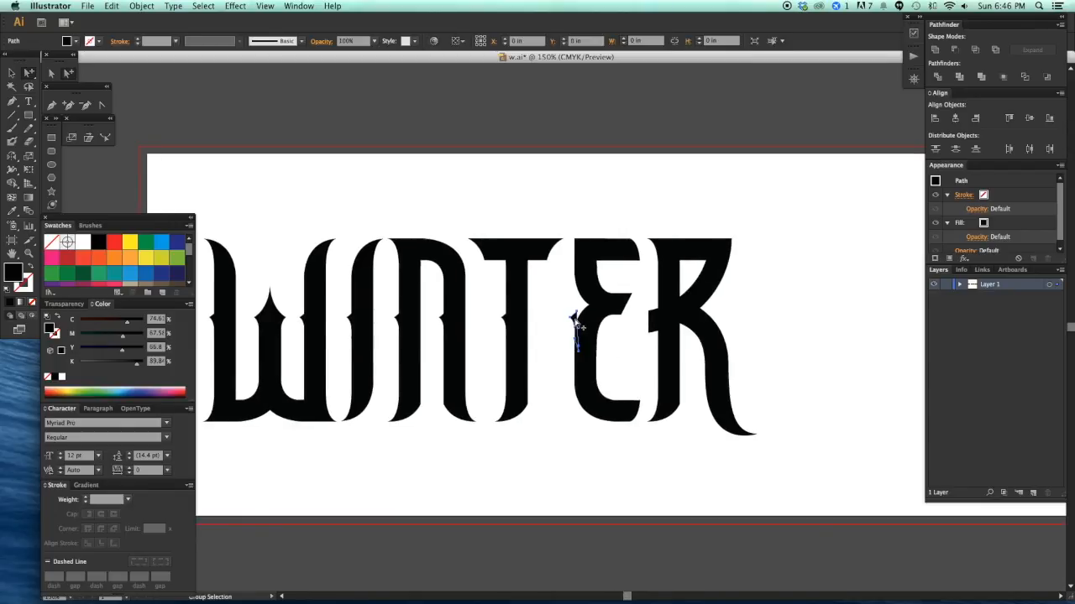
{"action": "key", "text": "v"}
{"action": "left_click", "coordinate": [518, 282]}
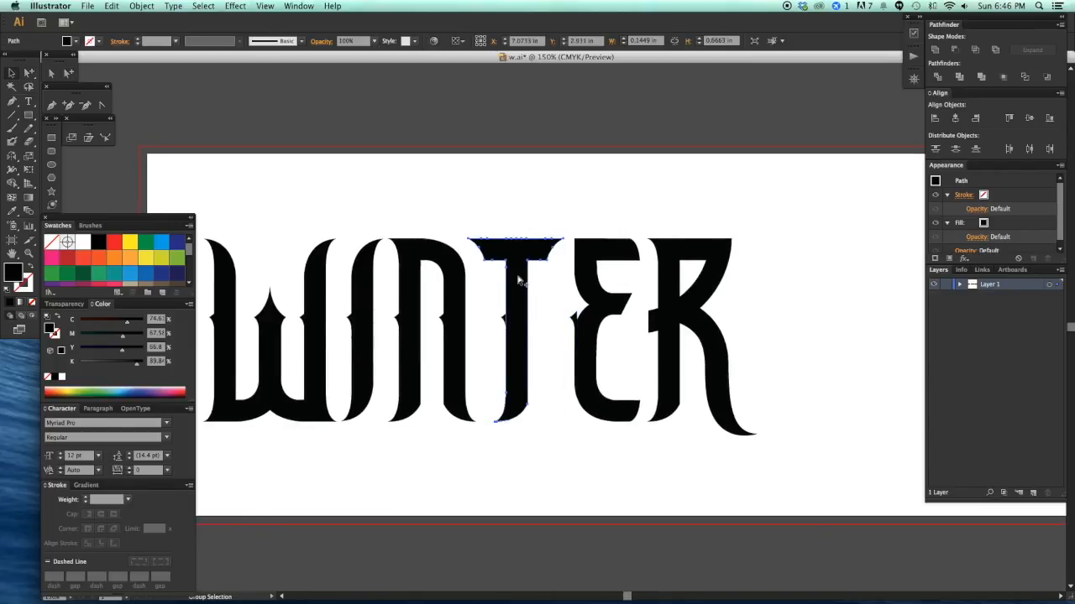
{"action": "key", "text": "Delete"}
{"action": "left_click_drag", "start_coordinate": [501, 274], "coordinate": [545, 290]}
{"action": "left_click_drag", "start_coordinate": [220, 201], "coordinate": [799, 297]}
{"action": "key", "text": "Delete"}
{"action": "key", "text": "a"}
{"action": "left_click", "coordinate": [323, 385]}
{"action": "key", "text": "Delete"}
{"action": "key", "text": "ctrl+z"}
{"action": "key", "text": "v"}
{"action": "left_click", "coordinate": [307, 326]}
{"action": "key", "text": "Delete"}
{"action": "left_click_drag", "start_coordinate": [664, 414], "coordinate": [259, 308]}
{"action": "key", "text": "super+g"}
{"action": "left_click", "coordinate": [309, 236]}
{"action": "key", "text": "super+alt+3"}
{"action": "left_click", "coordinate": [309, 237]}
{"action": "key", "text": "v"}
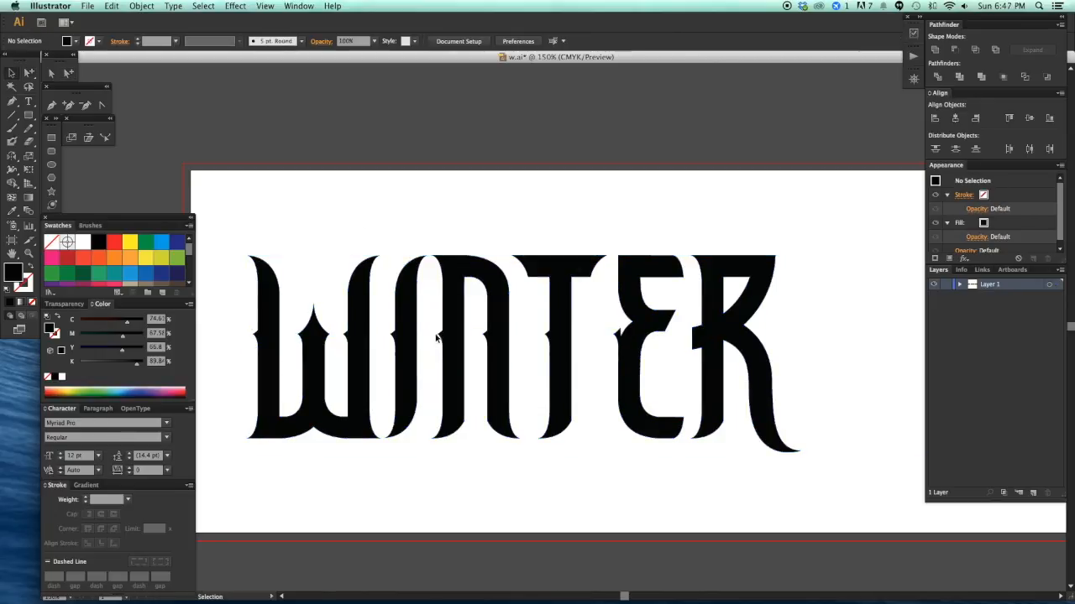
- Seat the spur against the E's left edge and erase the part of its lower end that protrudes past the stem
{"action": "left_click_drag", "start_coordinate": [440, 338], "coordinate": [440, 352]}
{"action": "left_click", "coordinate": [594, 307]}
{"action": "key", "text": "space"}
{"action": "left_click_drag", "start_coordinate": [593, 308], "coordinate": [562, 382]}
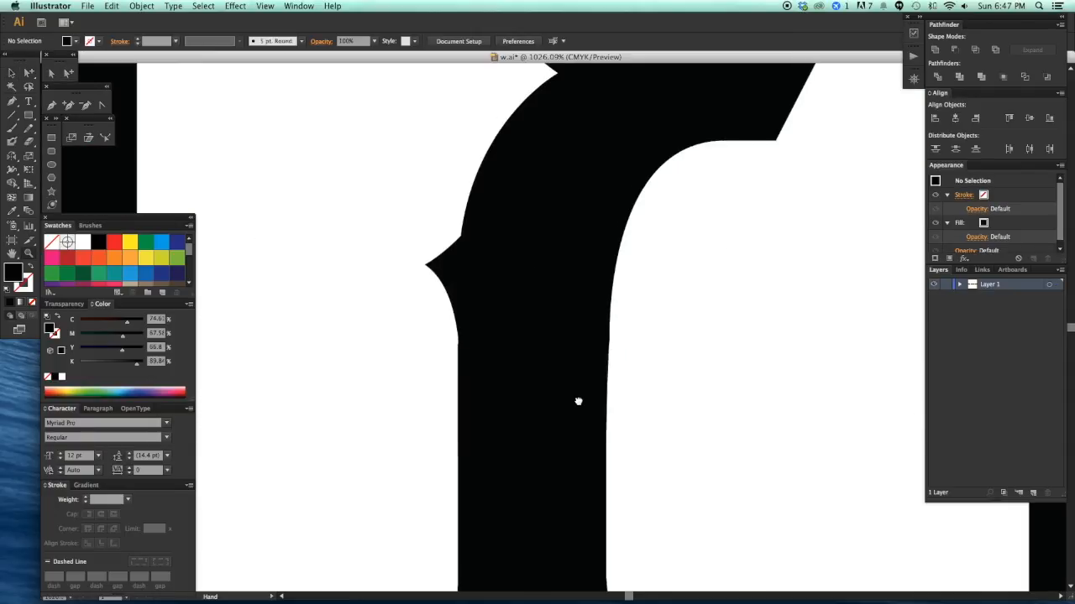
{"action": "left_click", "coordinate": [450, 302]}
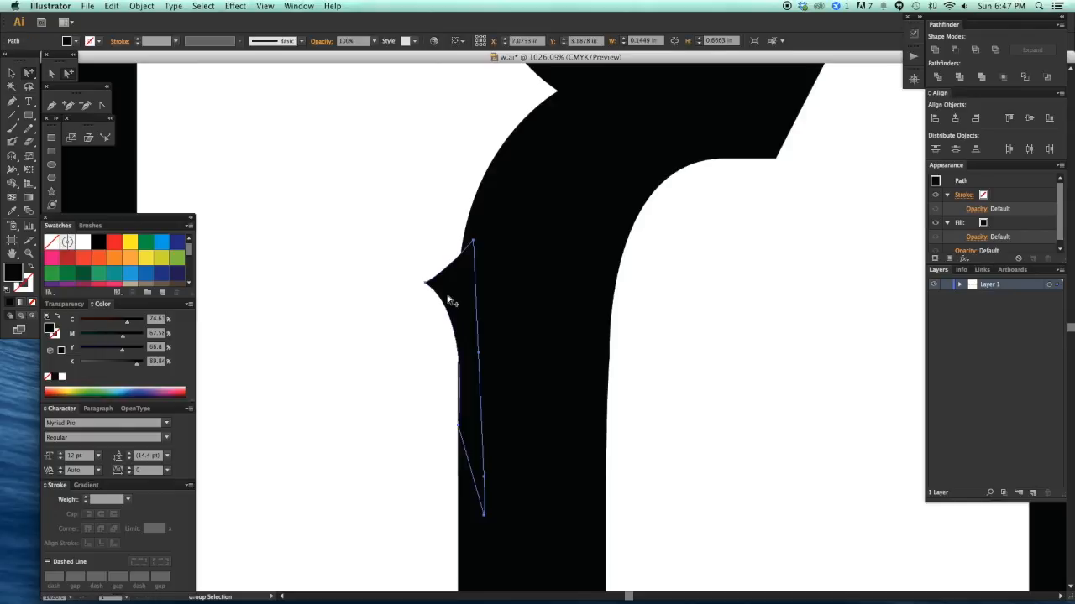
{"action": "key", "text": "shift+e"}
{"action": "left_click_drag", "start_coordinate": [461, 394], "coordinate": [459, 449]}
{"action": "key", "text": "a"}
{"action": "left_click", "coordinate": [451, 454]}
{"action": "left_click", "coordinate": [451, 308]}
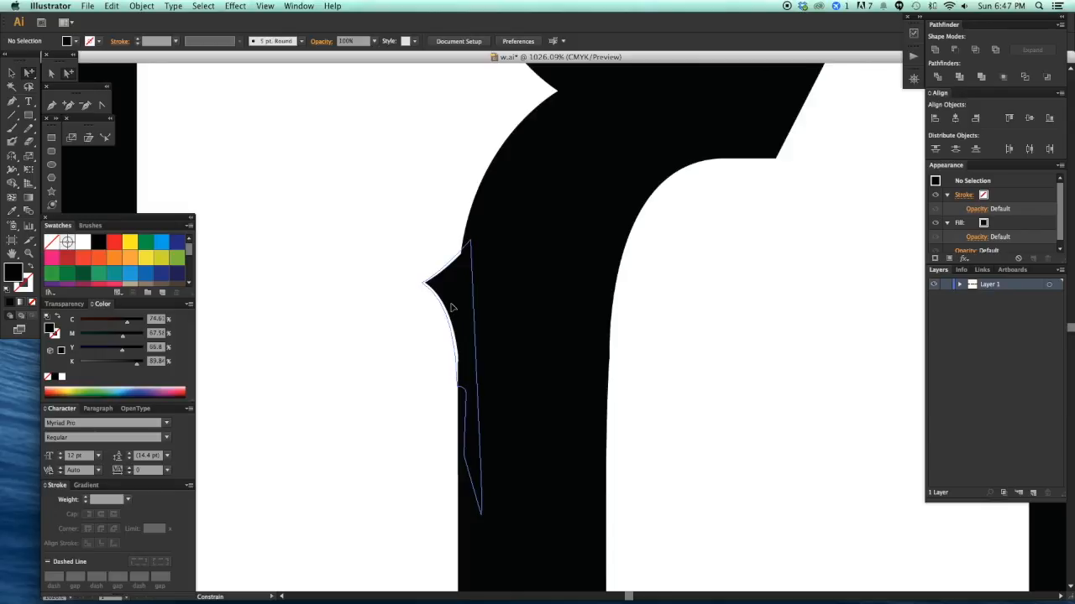
{"action": "left_click_drag", "start_coordinate": [451, 307], "coordinate": [451, 307]}
{"action": "left_click", "coordinate": [419, 361]}
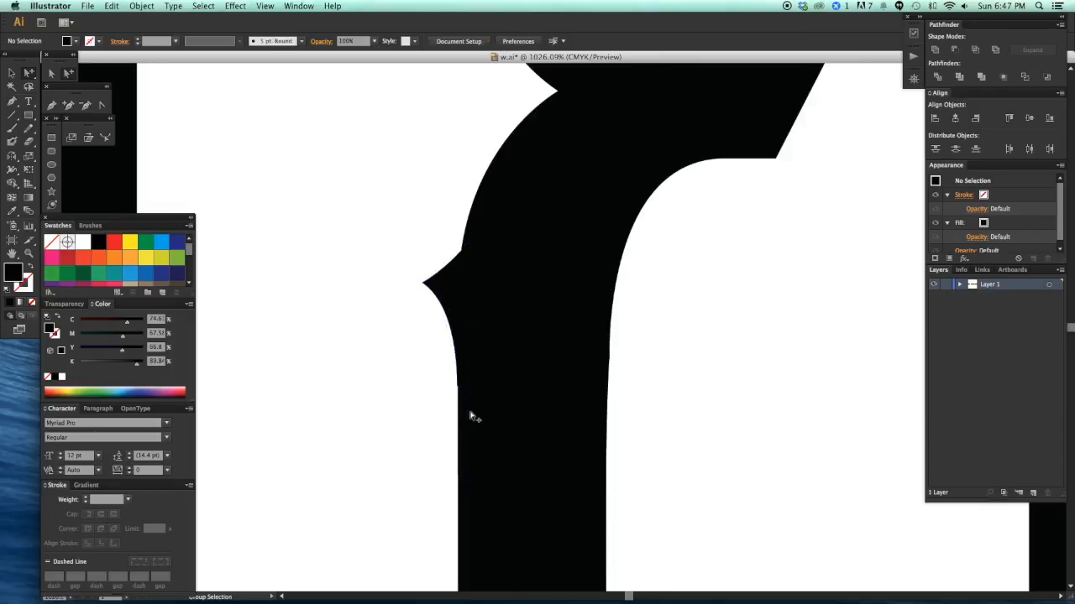
- Examine in outline view how the trimmed spur meets the E's stem and compare it with the neighbouring spurs
{"action": "key", "text": "z"}
{"action": "left_click_drag", "start_coordinate": [441, 348], "coordinate": [486, 394]}
{"action": "key", "text": "super+y"}
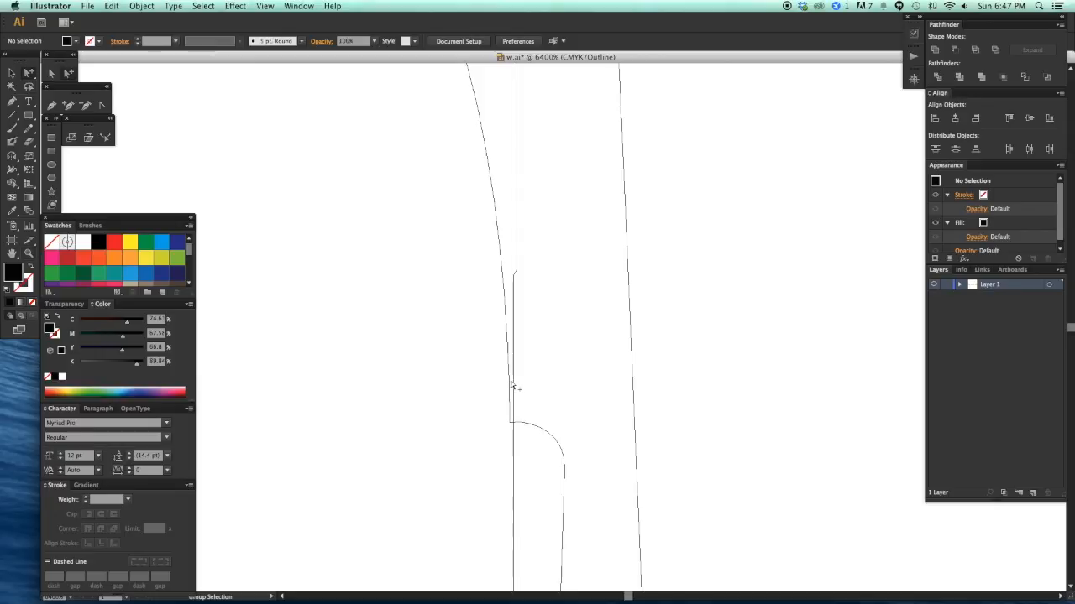
{"action": "key", "text": "super+minus"}
{"action": "key", "text": "super+minus"}
{"action": "key", "text": "super+minus"}
{"action": "key", "text": "super+minus"}
{"action": "key", "text": "super+minus"}
{"action": "key", "text": "super+minus"}
{"action": "key", "text": "super+minus"}
{"action": "key", "text": "super+minus"}
{"action": "key", "text": "super+minus"}
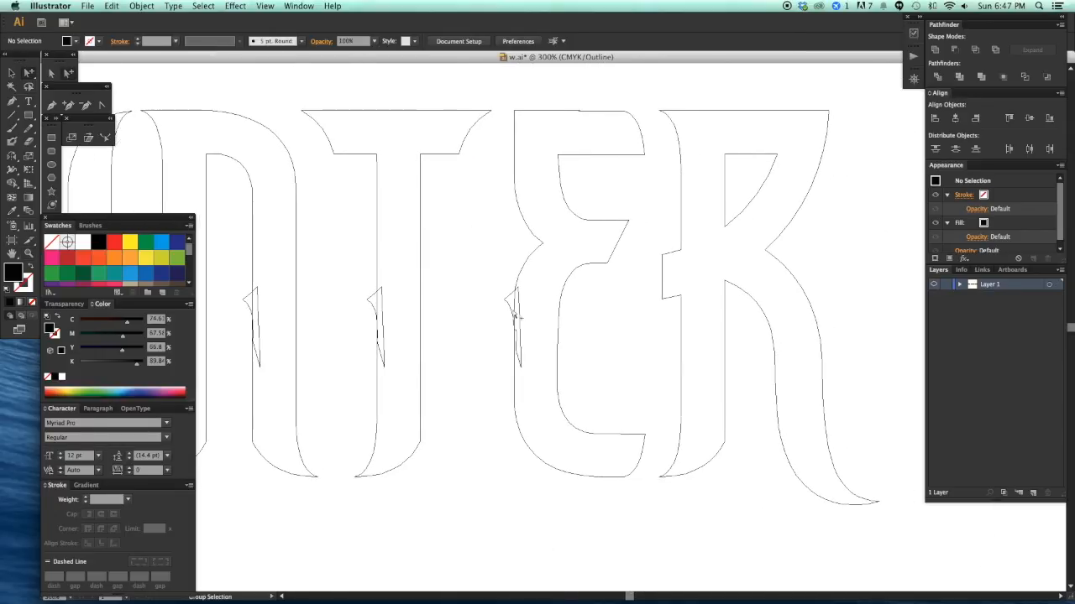
- Copy the spur from the E onto the left edge of the R's stem and return to the filled preview
{"action": "left_click_drag", "start_coordinate": [508, 309], "coordinate": [695, 344]}
{"action": "key", "text": "super+z"}
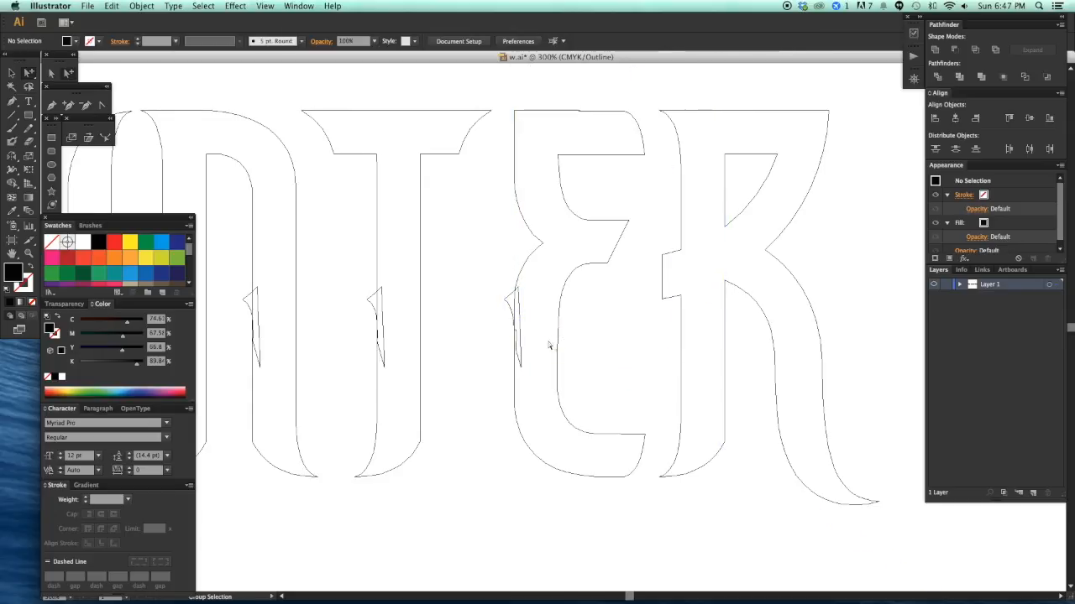
{"action": "left_click_drag", "start_coordinate": [512, 311], "coordinate": [677, 321]}
{"action": "left_click", "coordinate": [650, 339]}
{"action": "left_click_drag", "start_coordinate": [644, 359], "coordinate": [537, 352]}
{"action": "left_click_drag", "start_coordinate": [507, 201], "coordinate": [660, 386]}
{"action": "key", "text": "super+y"}
{"action": "scroll", "coordinate": [537, 336], "scroll_direction": "up", "scroll_amount": 1}
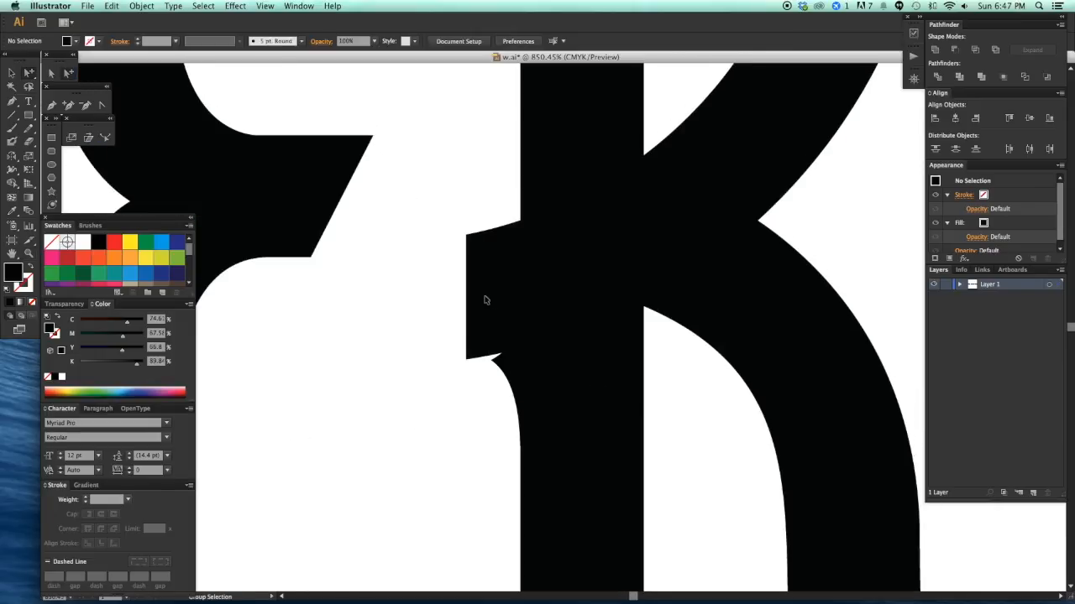
- Delete the four anchor points of the square block on the R's stem so only the spur projects
{"action": "left_click", "coordinate": [189, 182]}
{"action": "left_click", "coordinate": [86, 106]}
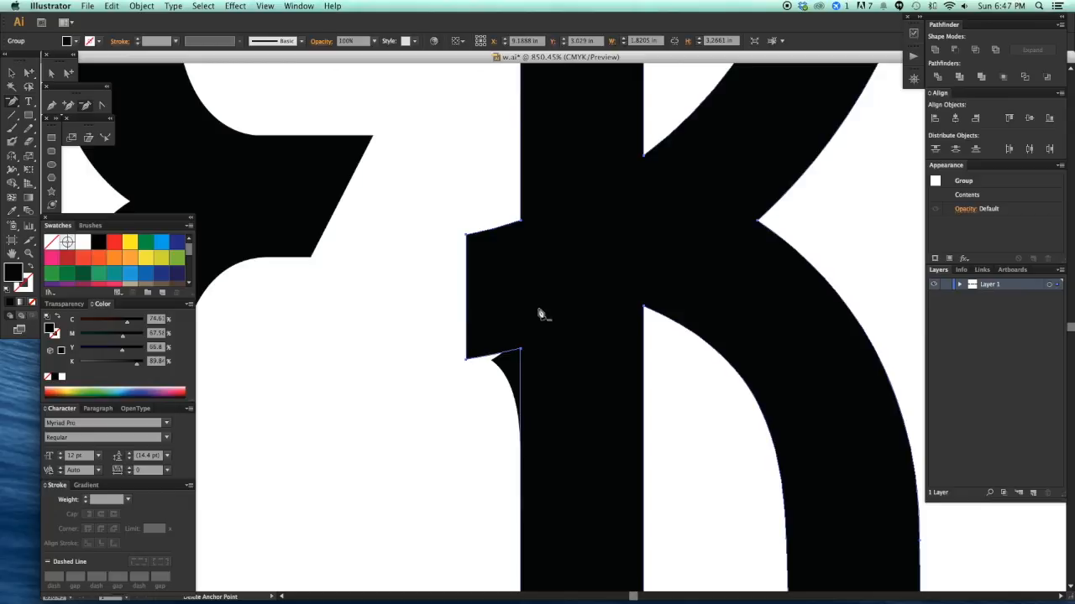
{"action": "left_click", "coordinate": [463, 236]}
{"action": "left_click", "coordinate": [468, 362]}
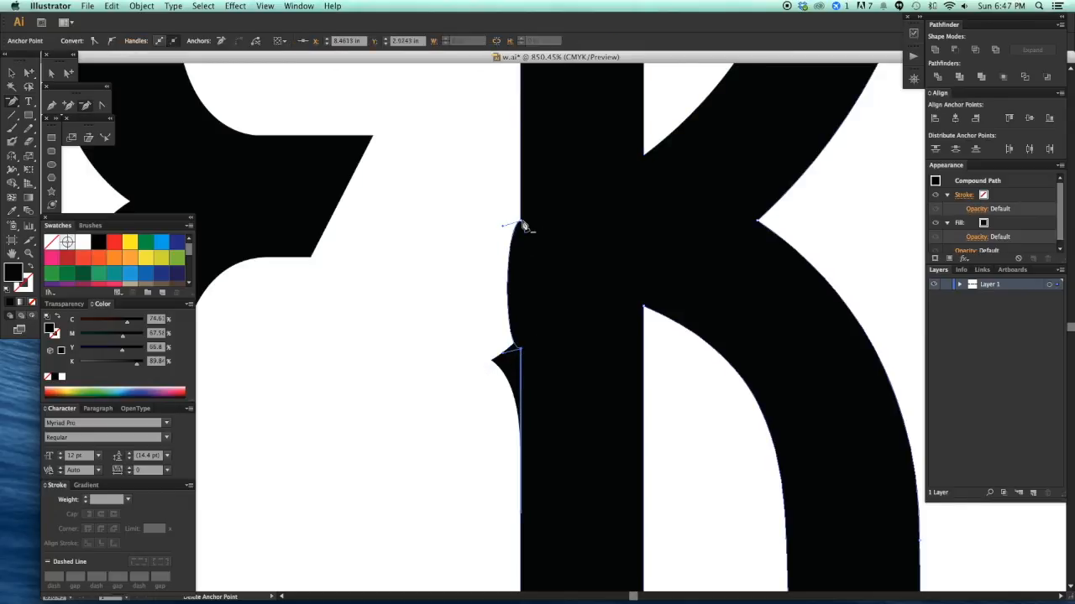
{"action": "left_click", "coordinate": [521, 225]}
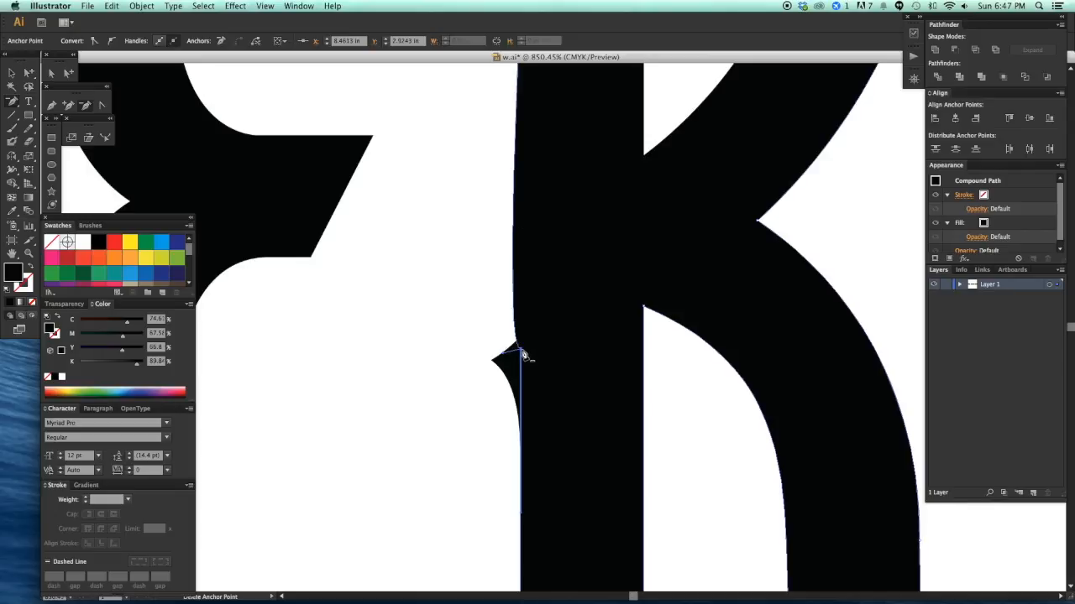
{"action": "left_click", "coordinate": [521, 350]}
{"action": "key", "text": "a"}
{"action": "left_click", "coordinate": [423, 346]}
{"action": "key", "text": "super+minus"}
{"action": "key", "text": "super+minus"}
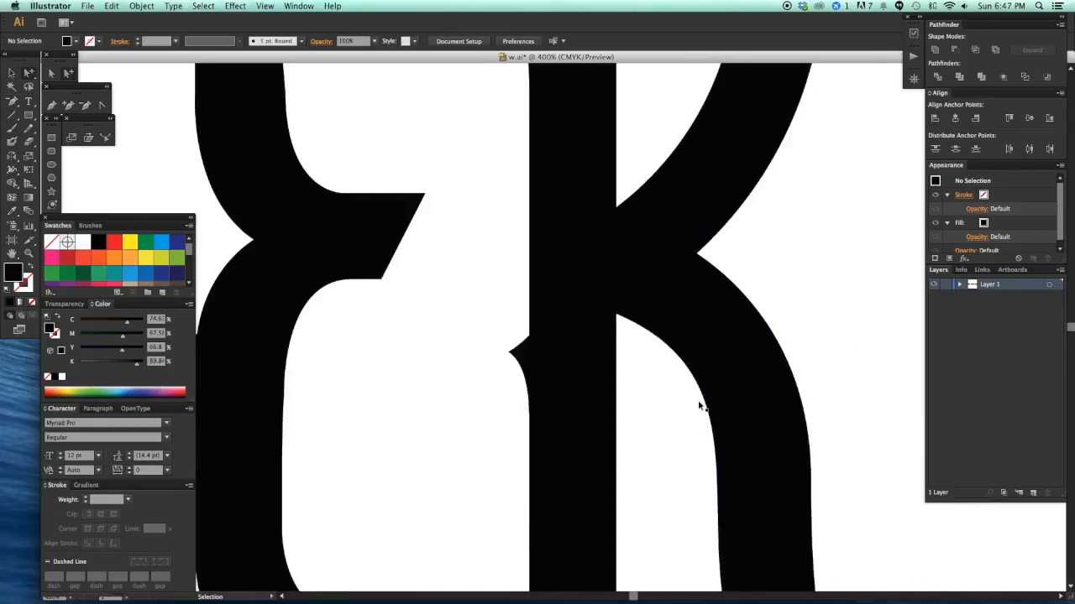
{"action": "key", "text": "super+minus"}
{"action": "key", "text": "super+minus"}
{"action": "left_click_drag", "start_coordinate": [719, 384], "coordinate": [797, 403]}
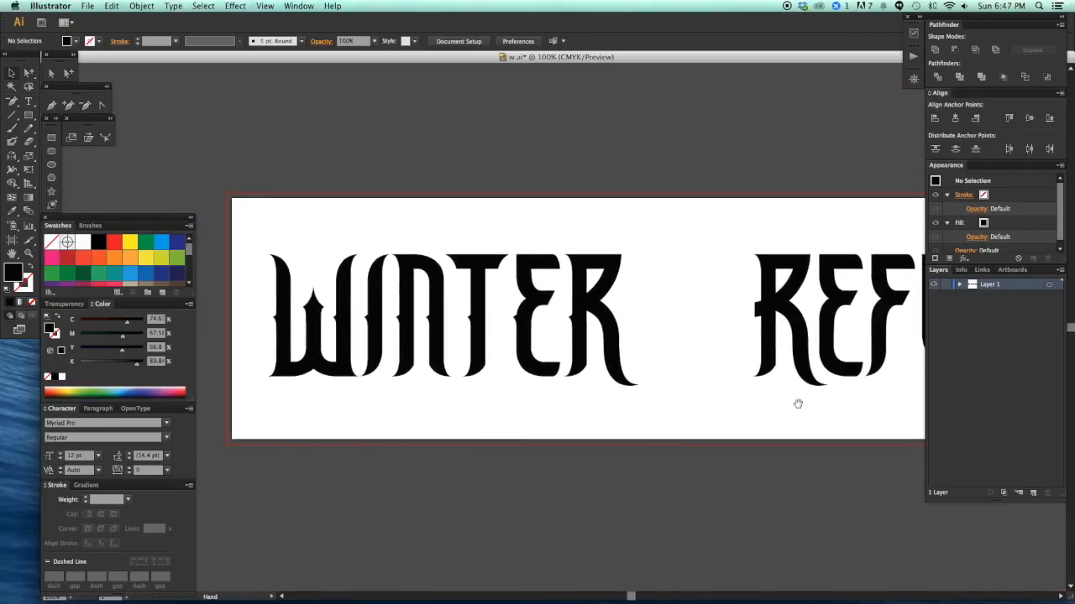
- Replace the R of the second word with a copy of WINTER's spurred R
{"action": "left_click_drag", "start_coordinate": [689, 367], "coordinate": [452, 211]}
{"action": "key", "text": "a"}
{"action": "left_click_drag", "start_coordinate": [482, 296], "coordinate": [648, 314]}
{"action": "key", "text": "super+shift+a"}
{"action": "key", "text": "super+shift+a"}
{"action": "left_click", "coordinate": [644, 315]}
{"action": "key", "text": "Delete"}
{"action": "left_click", "coordinate": [638, 293]}
{"action": "key", "text": "Delete"}
{"action": "key", "text": "super+z"}
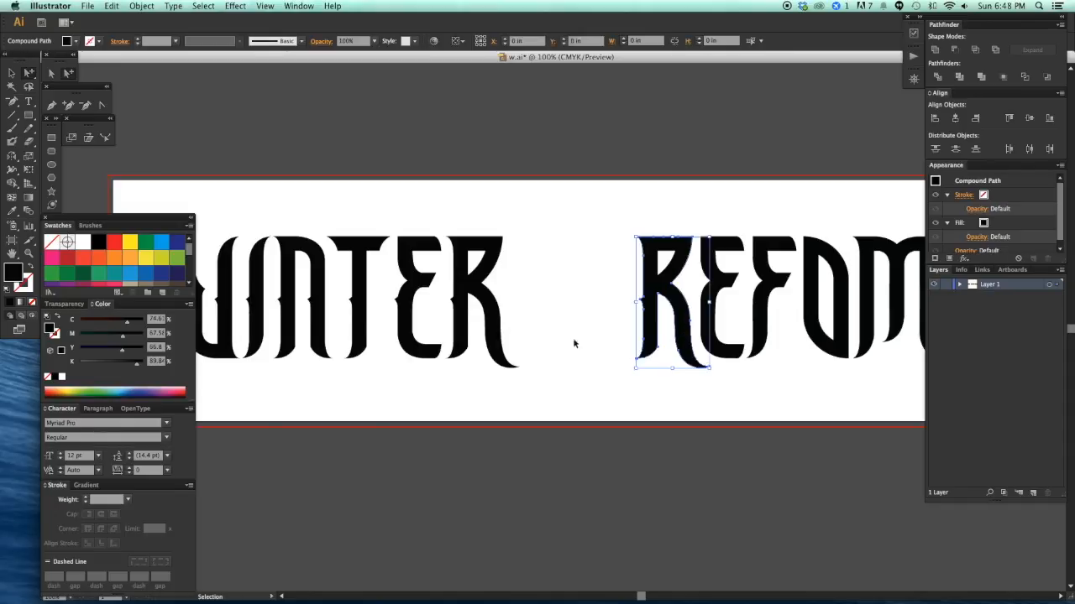
{"action": "key", "text": "super+shift+a"}
{"action": "scroll", "coordinate": [587, 361], "scroll_direction": "right", "scroll_amount": 3}
{"action": "scroll", "coordinate": [588, 361], "scroll_direction": "right", "scroll_amount": 2}
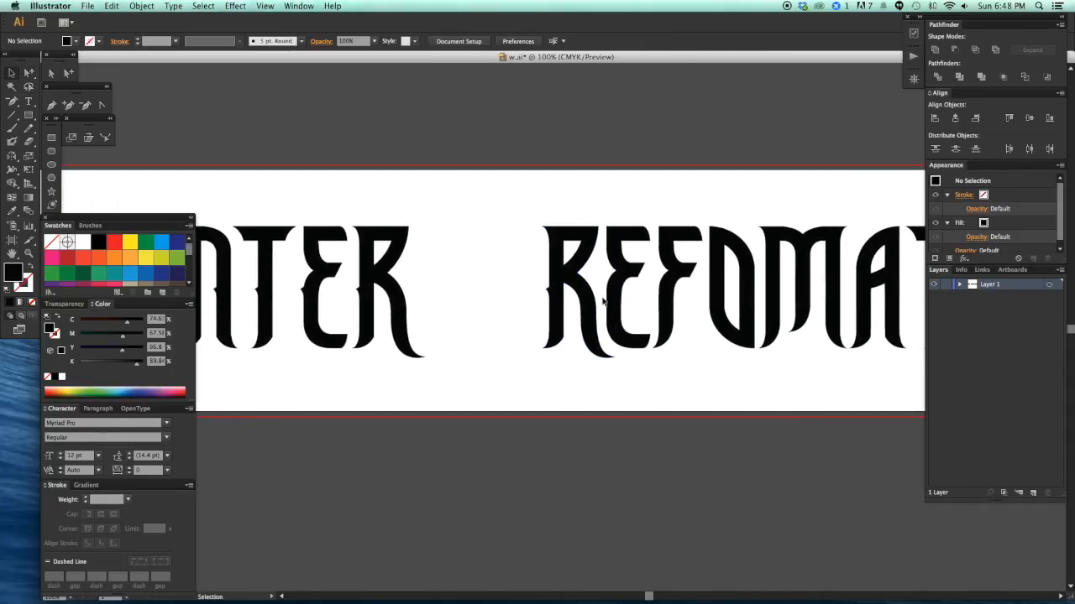
- Examine up close how the spur sits on the second word's R
{"action": "scroll", "coordinate": [622, 352], "scroll_direction": "up", "scroll_amount": 6}
{"action": "left_click", "coordinate": [351, 318]}
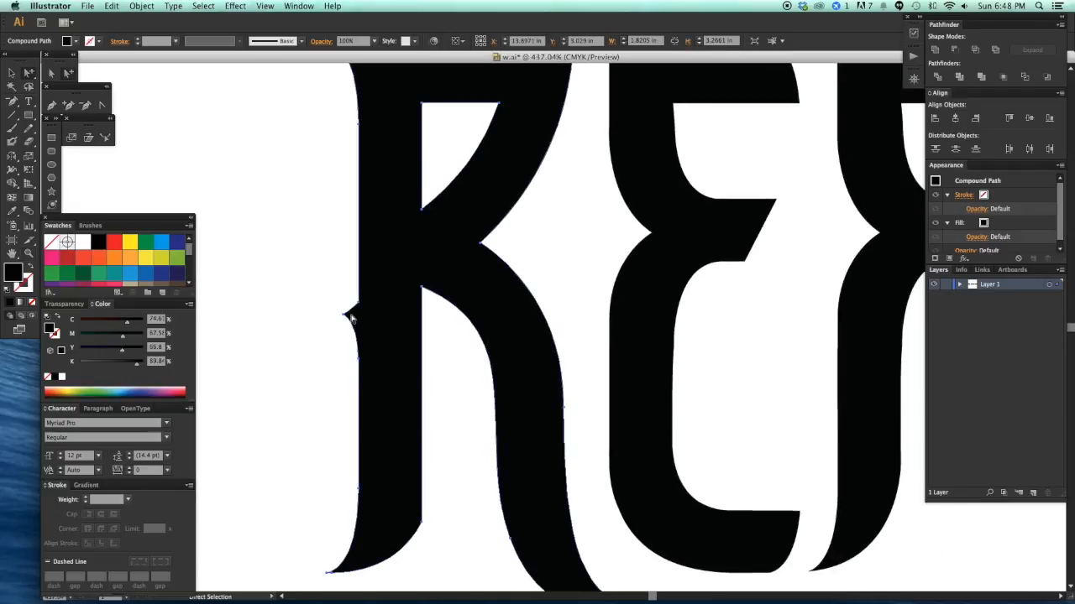
{"action": "left_click", "coordinate": [339, 326]}
{"action": "key", "text": "super+minus"}
{"action": "left_click_drag", "start_coordinate": [468, 331], "coordinate": [492, 328]}
{"action": "left_click", "coordinate": [505, 304], "text": "super"}
{"action": "key", "text": "super+x"}
{"action": "key", "text": "super+z"}
{"action": "left_click", "coordinate": [280, 287]}
{"action": "key", "text": "super+minus"}
{"action": "key", "text": "super+minus"}
{"action": "key", "text": "super+minus"}
{"action": "key", "text": "super+minus"}
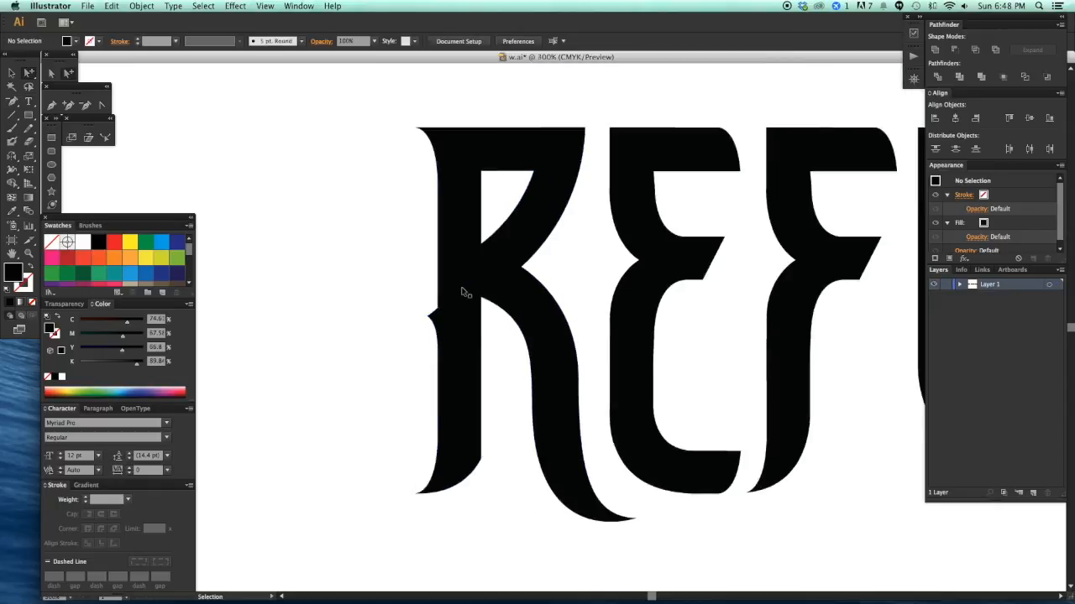
- Fit a copy of the R's spur to the left edge of the second word's E, erasing its protruding lower part
{"action": "scroll", "coordinate": [468, 343], "scroll_direction": "left", "scroll_amount": 3}
{"action": "left_click_drag", "start_coordinate": [435, 323], "coordinate": [617, 344]}
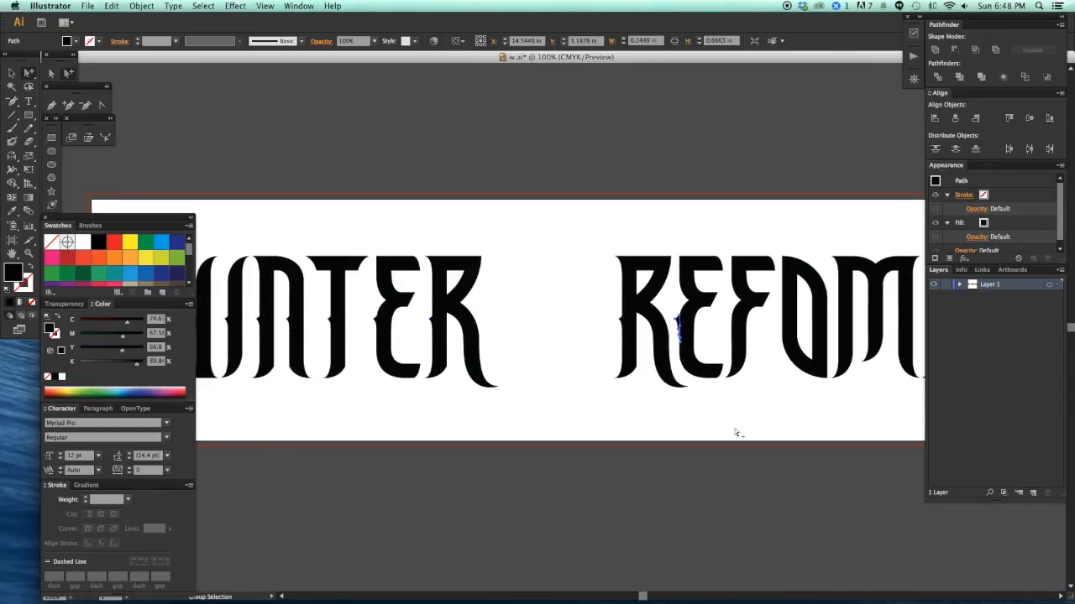
{"action": "left_click_drag", "start_coordinate": [668, 305], "coordinate": [717, 372]}
{"action": "key", "text": "shift+e"}
{"action": "left_click_drag", "start_coordinate": [456, 327], "coordinate": [603, 330]}
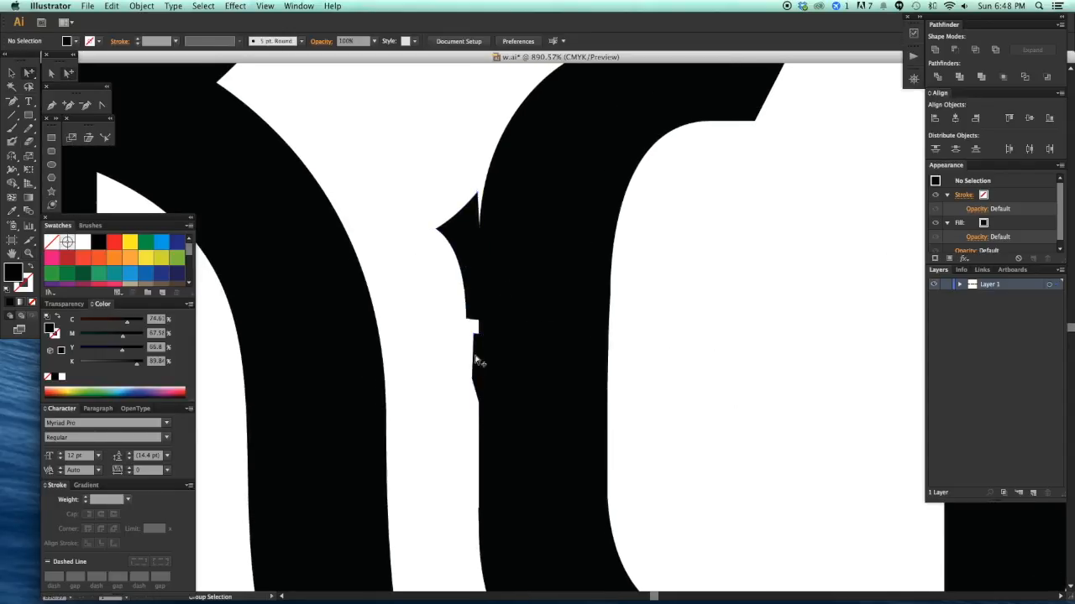
{"action": "left_click_drag", "start_coordinate": [474, 303], "coordinate": [489, 299]}
- Try to copy the second word's E spur onto the left edges of the F and the D
{"action": "scroll", "coordinate": [645, 327], "scroll_direction": "down", "scroll_amount": 5}
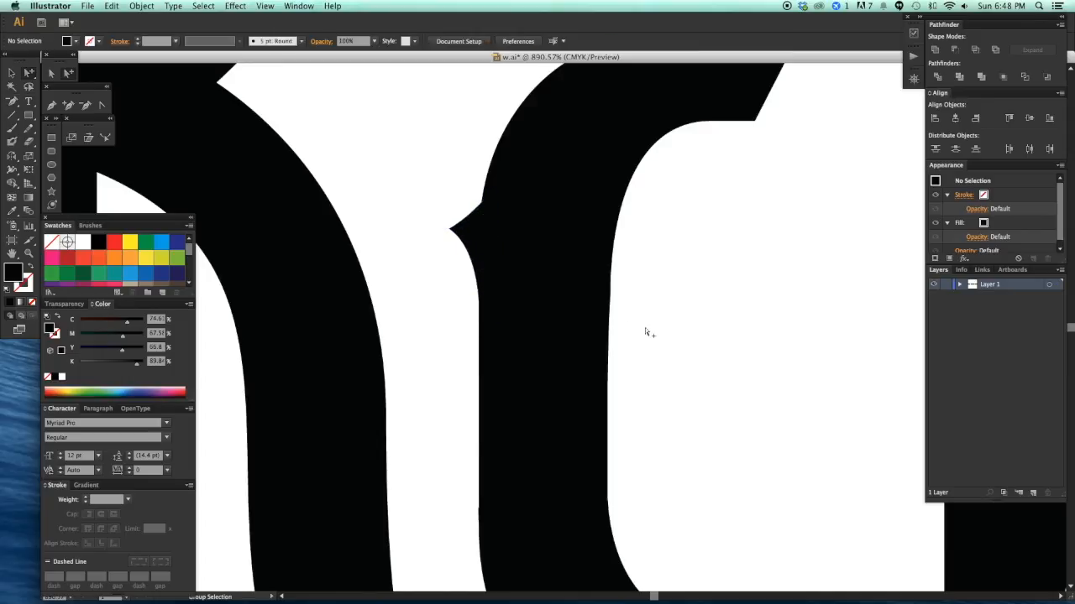
{"action": "scroll", "coordinate": [620, 334], "scroll_direction": "right", "scroll_amount": 2}
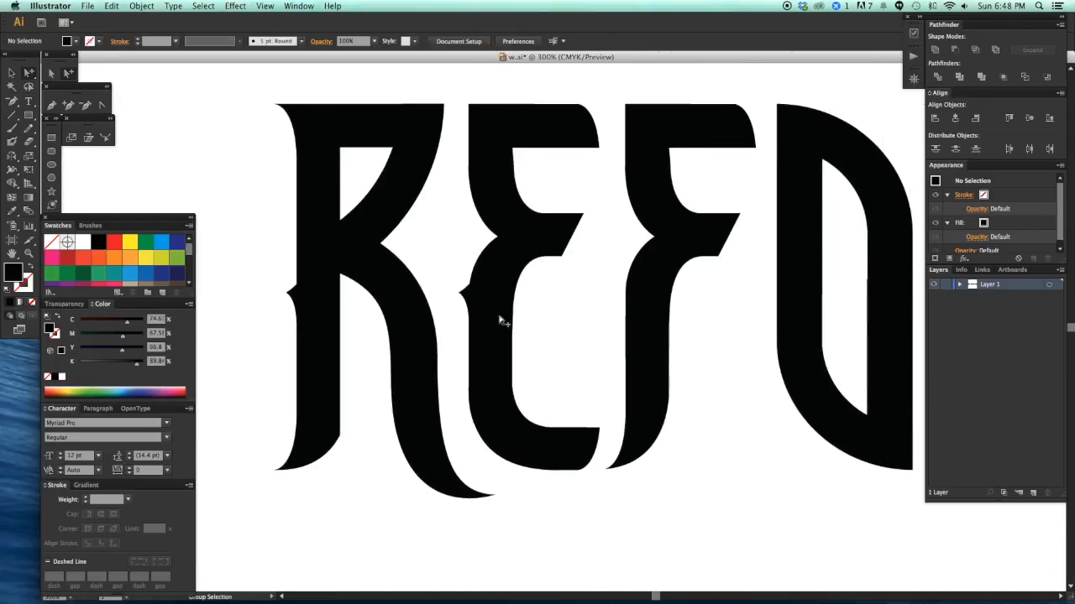
{"action": "left_click_drag", "start_coordinate": [463, 295], "coordinate": [623, 300]}
{"action": "left_click", "coordinate": [719, 361]}
{"action": "scroll", "coordinate": [647, 372], "scroll_direction": "right", "scroll_amount": 4}
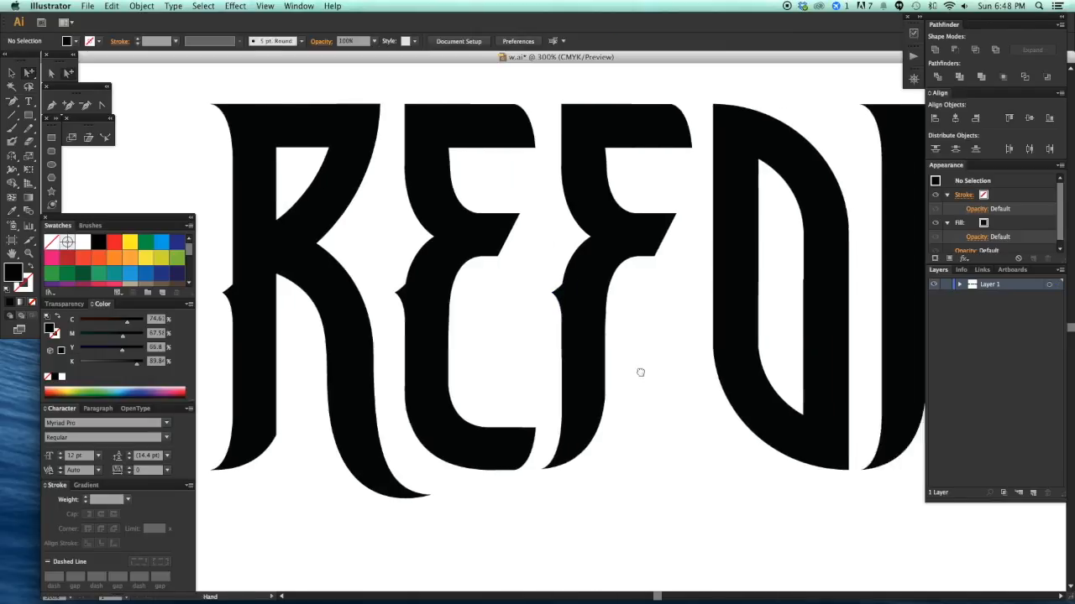
{"action": "left_click_drag", "start_coordinate": [534, 297], "coordinate": [665, 308]}
{"action": "left_click", "coordinate": [648, 368]}
{"action": "key", "text": "super+z"}
{"action": "left_click_drag", "start_coordinate": [598, 452], "coordinate": [514, 523]}
{"action": "left_click", "coordinate": [450, 367]}
{"action": "left_click_drag", "start_coordinate": [454, 369], "coordinate": [611, 374]}
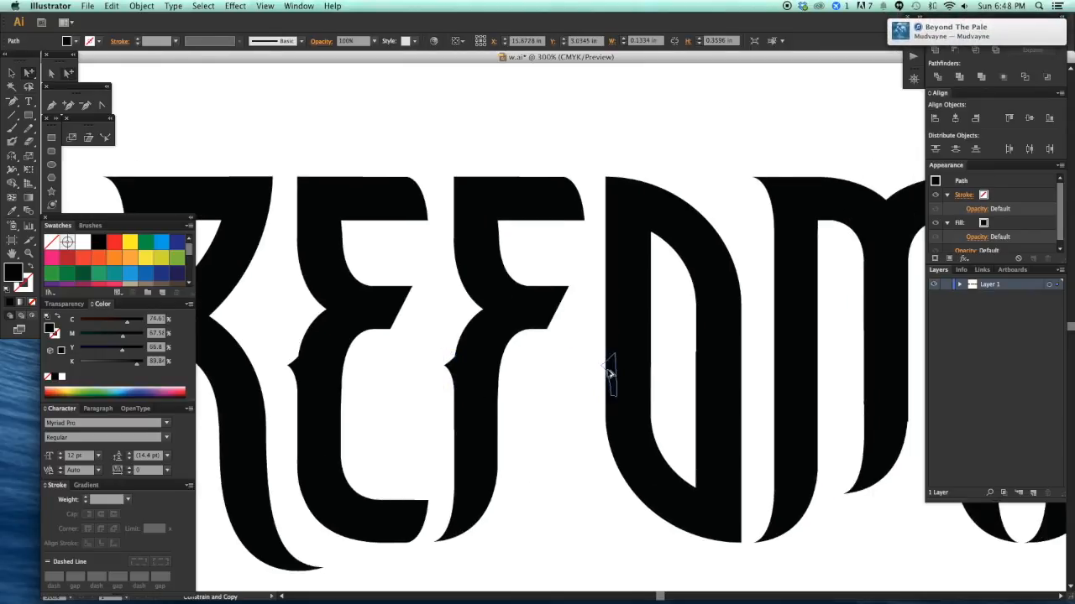
{"action": "left_click", "coordinate": [578, 407]}
{"action": "left_click_drag", "start_coordinate": [578, 408], "coordinate": [512, 399]}
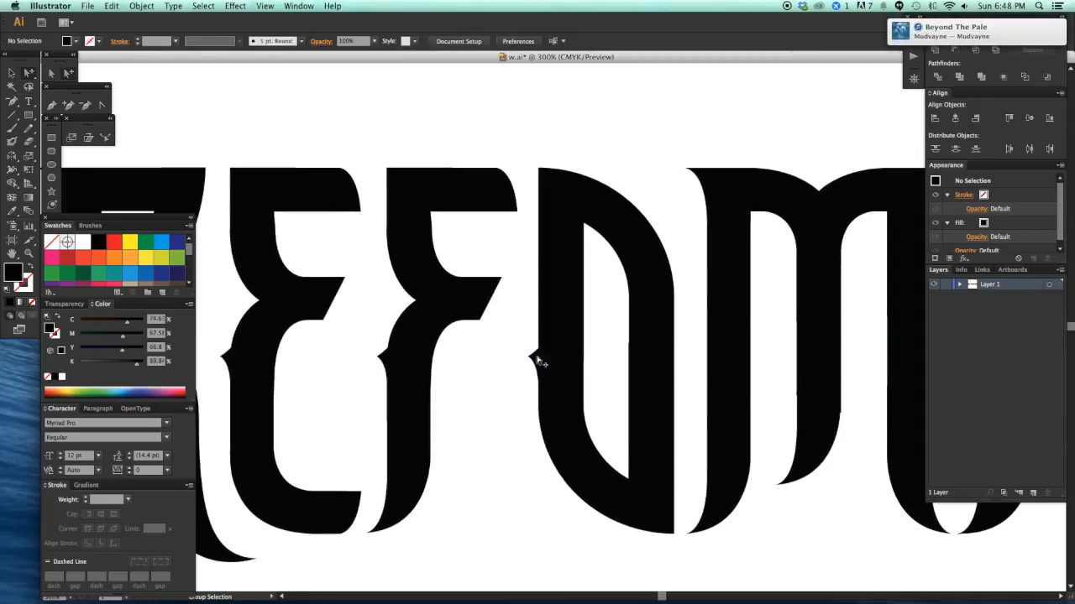
- Try to copy the D's spur onto the inner edge of its far stem
{"action": "left_click", "coordinate": [538, 359]}
{"action": "left_click_drag", "start_coordinate": [538, 359], "coordinate": [630, 366]}
{"action": "left_click", "coordinate": [614, 405]}
{"action": "left_click_drag", "start_coordinate": [627, 409], "coordinate": [466, 400]}
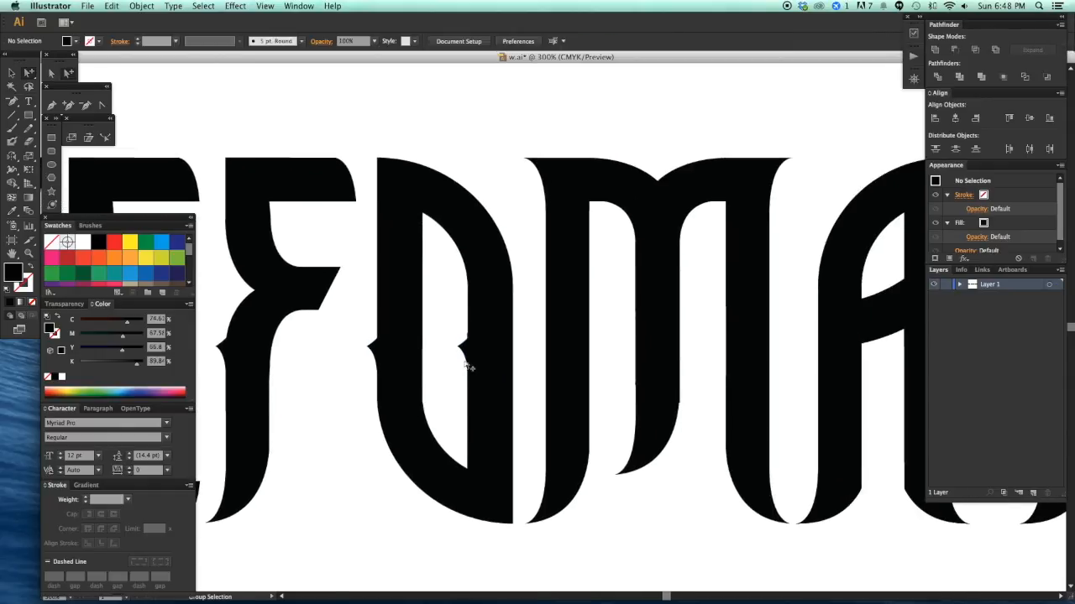
- Check the D's inner edges up close and undo the spur copies on the D and F
{"action": "left_click_drag", "start_coordinate": [438, 299], "coordinate": [542, 399]}
{"action": "left_click_drag", "start_coordinate": [435, 323], "coordinate": [460, 336]}
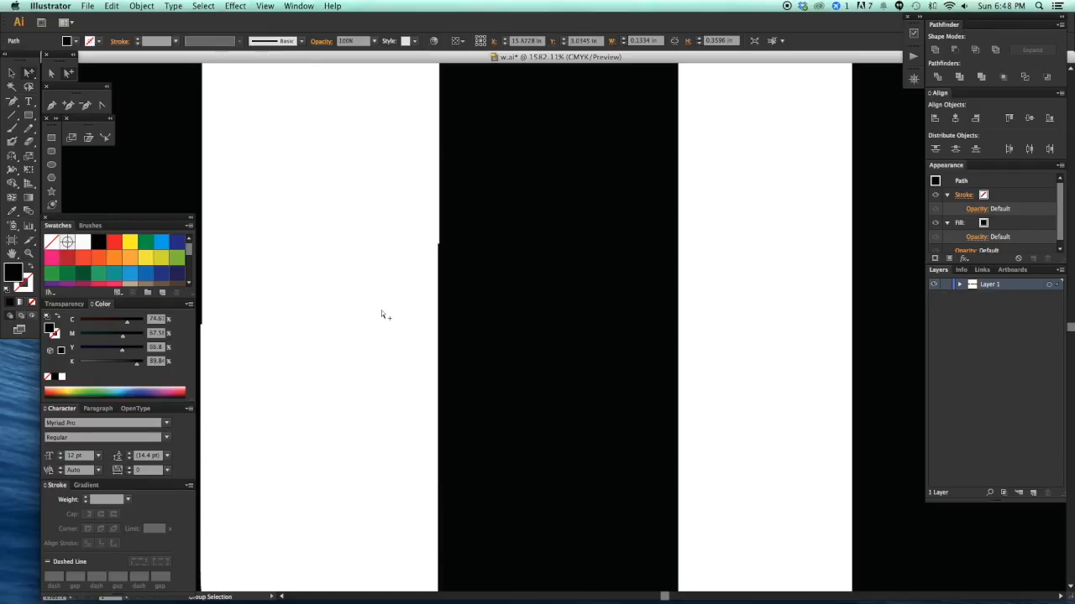
{"action": "key", "text": "super+z"}
{"action": "left_click_drag", "start_coordinate": [369, 322], "coordinate": [674, 361], "text": "space"}
{"action": "key", "text": "super+minus"}
{"action": "key", "text": "super+minus"}
{"action": "key", "text": "super+minus"}
{"action": "key", "text": "super+minus"}
{"action": "key", "text": "super+minus"}
{"action": "key", "text": "super+minus"}
- Copy the spur from the second word's E onto the F's stem and the D's outer left edge
{"action": "left_click_drag", "start_coordinate": [438, 317], "coordinate": [545, 319], "text": "alt+shift"}
{"action": "left_click", "coordinate": [594, 345]}
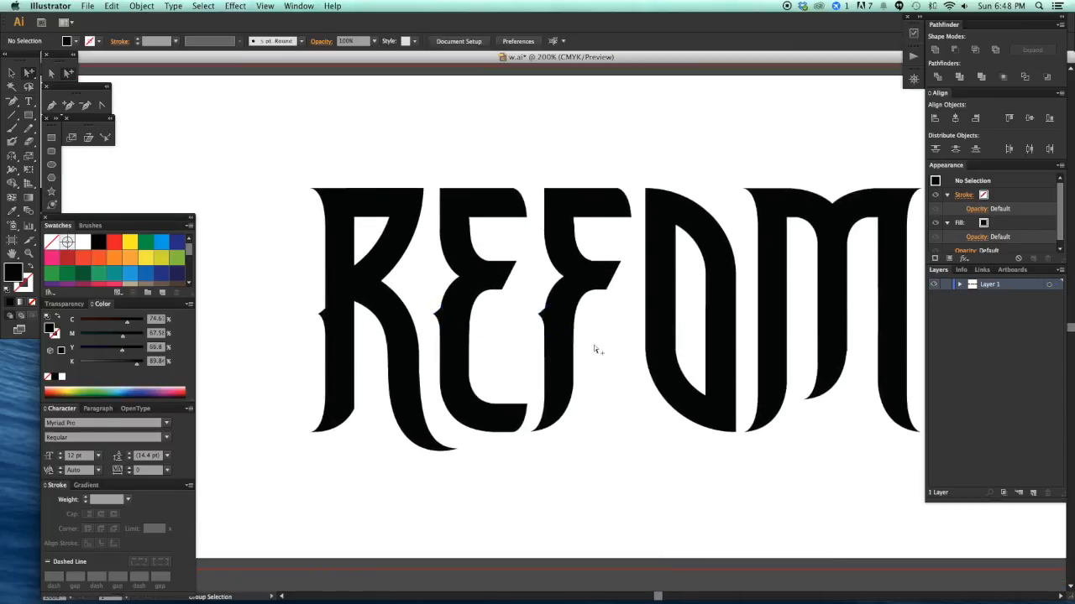
{"action": "left_click_drag", "start_coordinate": [611, 364], "coordinate": [584, 361], "text": "space"}
{"action": "left_click_drag", "start_coordinate": [518, 317], "coordinate": [606, 316], "text": "alt+shift"}
{"action": "left_click_drag", "start_coordinate": [617, 314], "coordinate": [618, 314]}
{"action": "left_click", "coordinate": [598, 374]}
{"action": "left_click_drag", "start_coordinate": [598, 374], "coordinate": [518, 379]}
- Delete the stray anchor points on both long inner edges of the D's counter
{"action": "left_click_drag", "start_coordinate": [514, 282], "coordinate": [617, 399]}
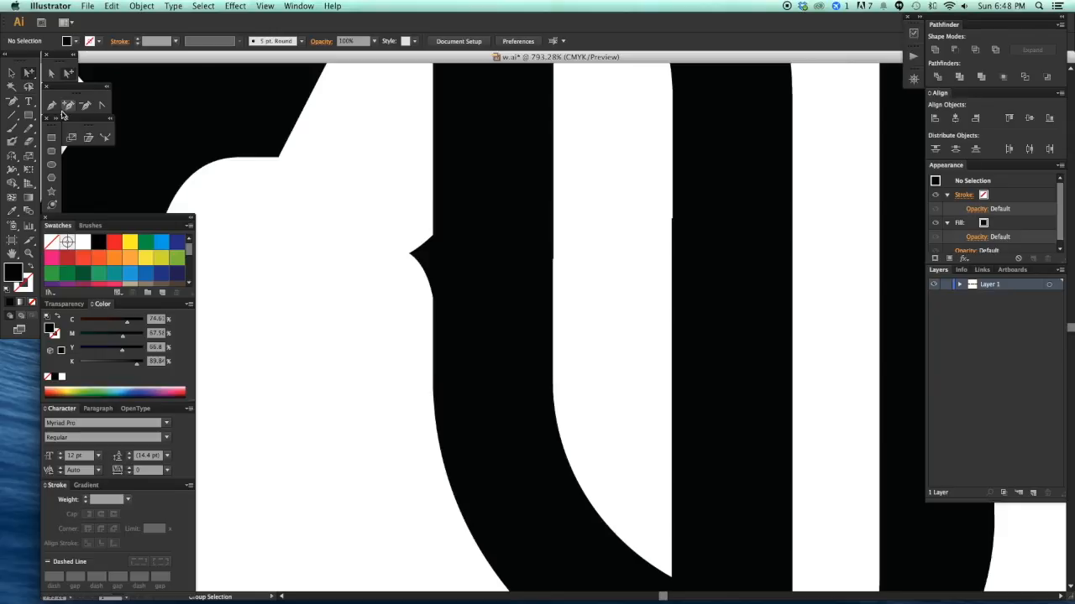
{"action": "left_click", "coordinate": [87, 107]}
{"action": "left_click", "coordinate": [556, 264]}
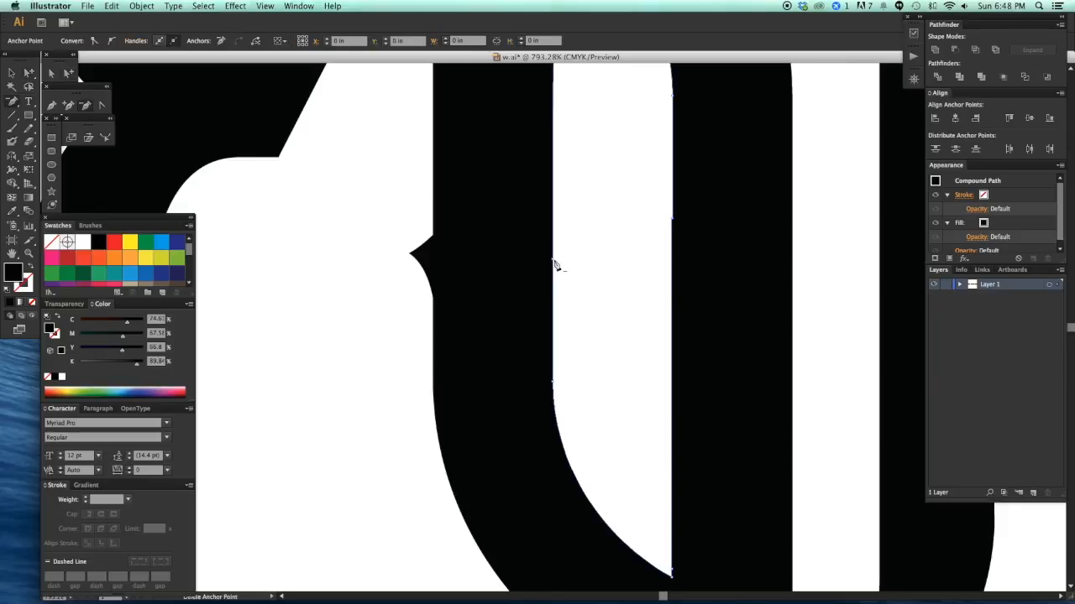
{"action": "left_click", "coordinate": [673, 224]}
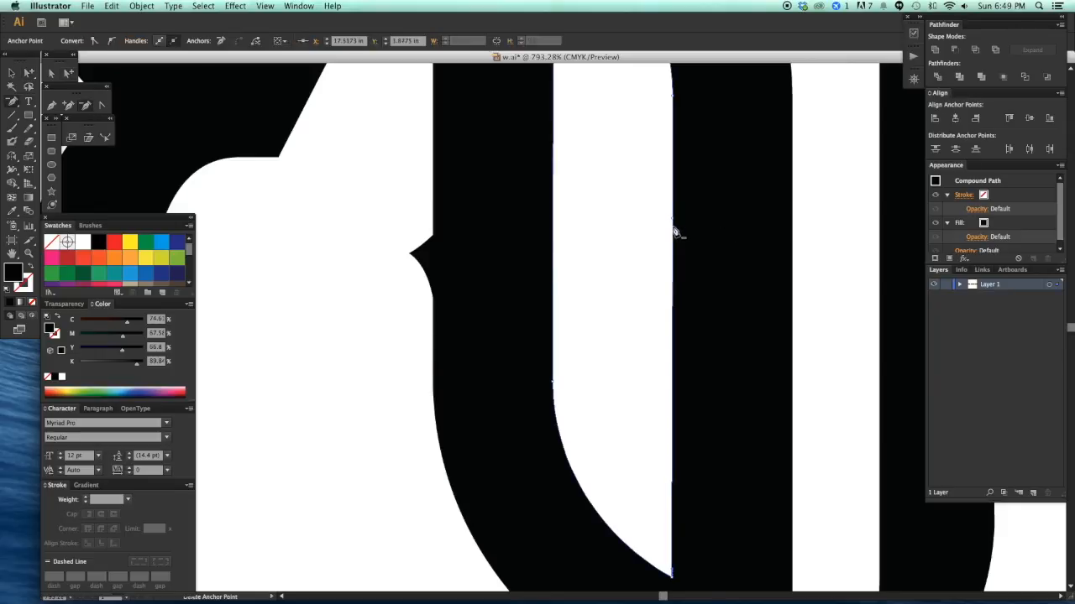
- Copy the spur from the D's outer left edge onto the inner edge of its far stem
{"action": "left_click_drag", "start_coordinate": [421, 260], "coordinate": [658, 260]}
{"action": "left_click", "coordinate": [618, 287]}
{"action": "left_click_drag", "start_coordinate": [621, 294], "coordinate": [432, 277]}
{"action": "left_click_drag", "start_coordinate": [600, 270], "coordinate": [486, 267]}
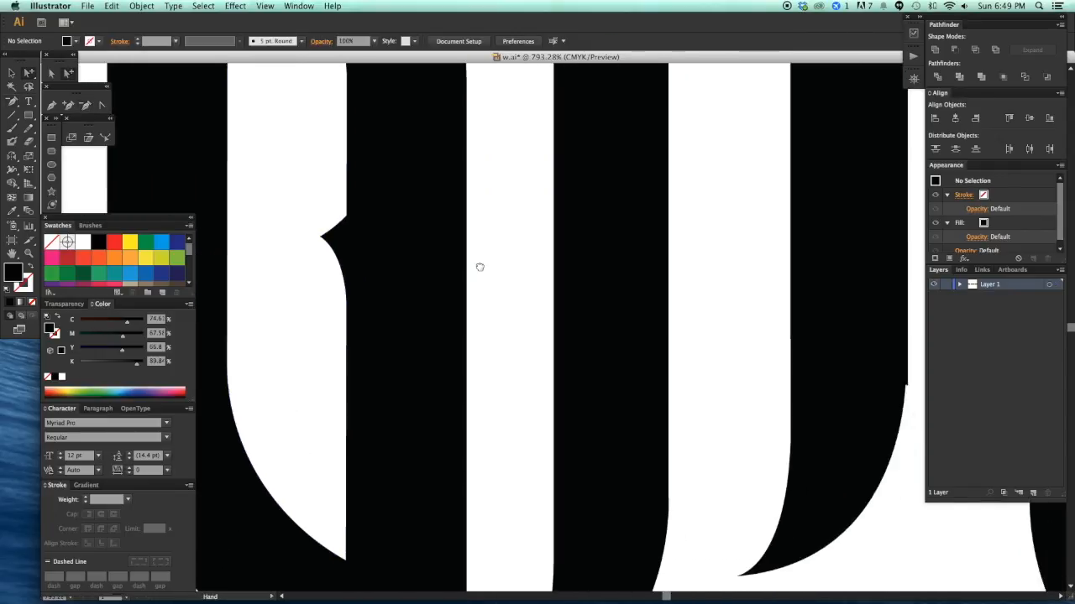
{"action": "key", "text": "super+minus"}
{"action": "key", "text": "super+minus"}
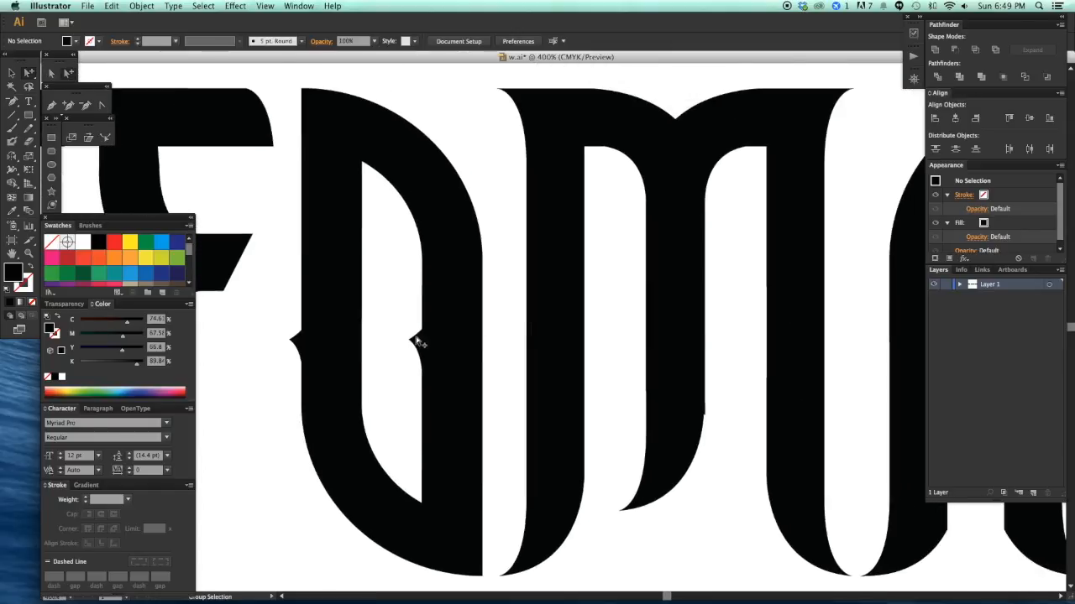
- Copy the D's inner spur onto the outer edge of the M's first stem
{"action": "left_click", "coordinate": [417, 343]}
{"action": "left_click_drag", "start_coordinate": [419, 349], "coordinate": [520, 346]}
{"action": "key", "text": "super+shift+a"}
{"action": "scroll", "coordinate": [504, 344], "scroll_direction": "down", "scroll_amount": 3}
{"action": "scroll", "coordinate": [503, 345], "scroll_direction": "right", "scroll_amount": 3}
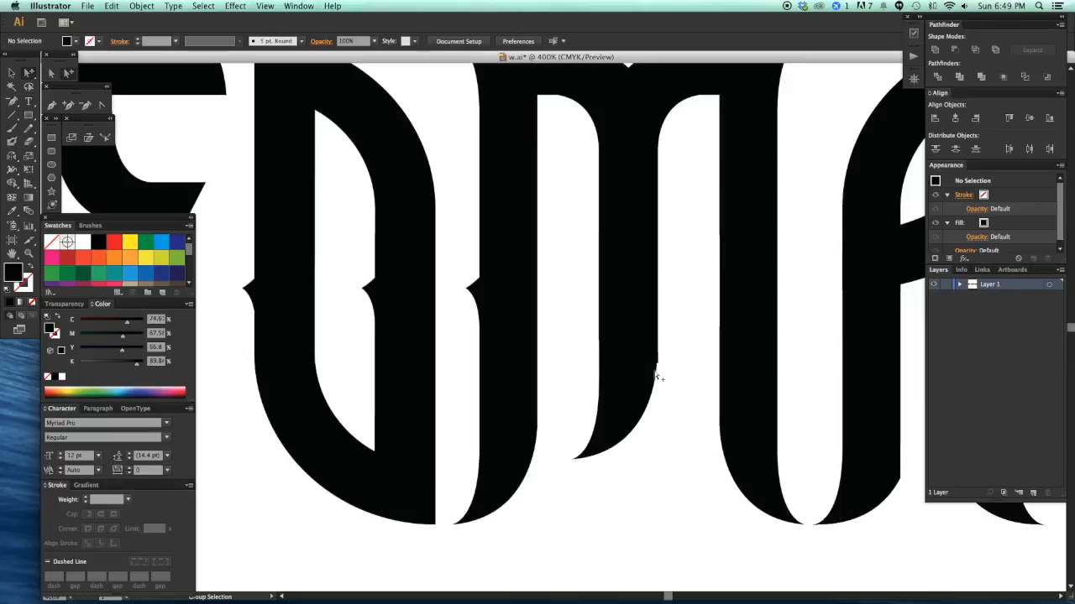
- Adjust the lower piece of the M's middle leg so its outer edge lines up with the stem above
{"action": "left_click", "coordinate": [655, 380]}
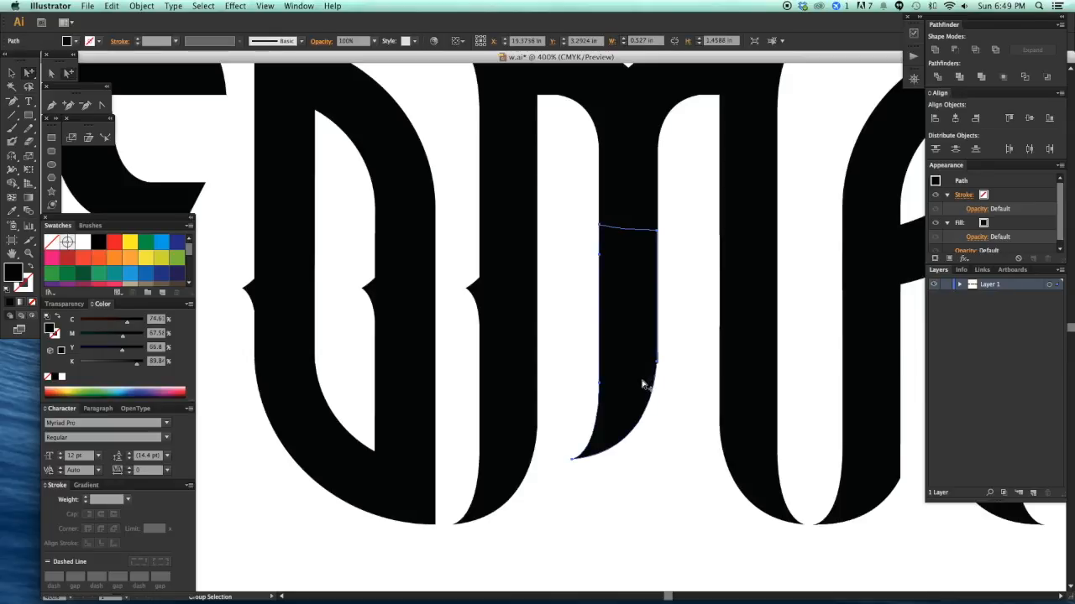
{"action": "key", "text": "v"}
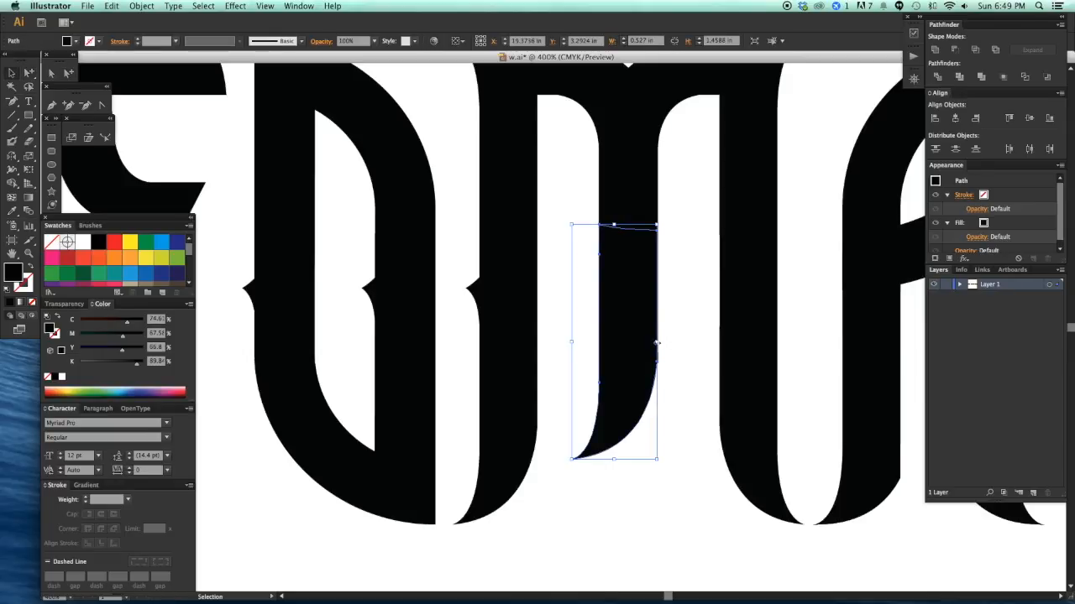
{"action": "left_click", "coordinate": [682, 366]}
{"action": "scroll", "coordinate": [588, 336], "scroll_direction": "right", "scroll_amount": 1}
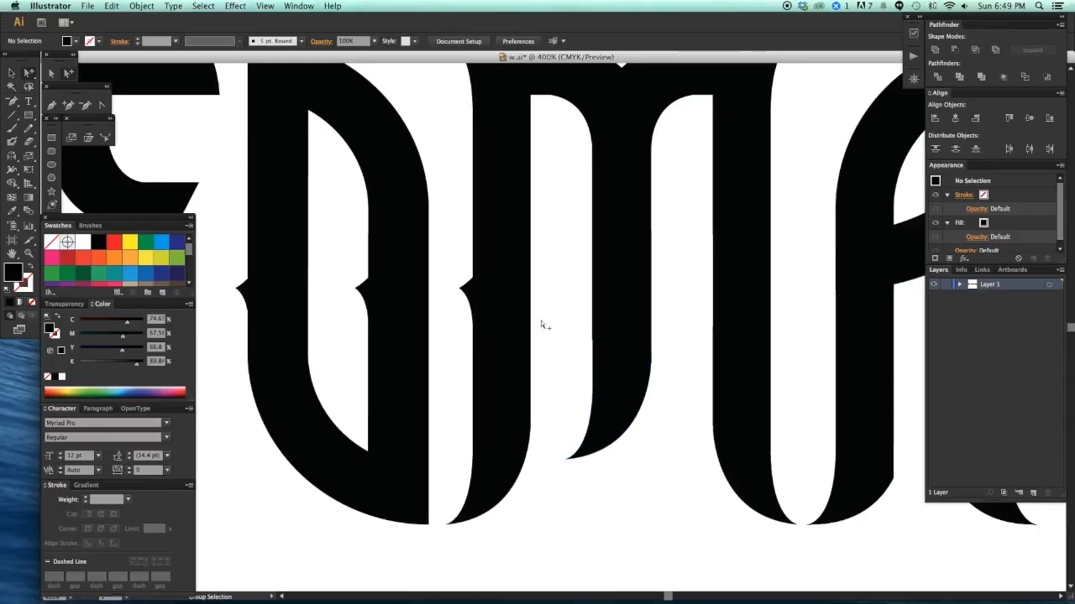
- Copy the spur from the M's first stem onto its middle and last stems
{"action": "left_click_drag", "start_coordinate": [470, 292], "coordinate": [707, 292]}
{"action": "left_click", "coordinate": [576, 304]}
{"action": "key", "text": "super+minus"}
{"action": "key", "text": "super+minus"}
{"action": "key", "text": "super+minus"}
{"action": "key", "text": "super+minus"}
{"action": "key", "text": "super+minus"}
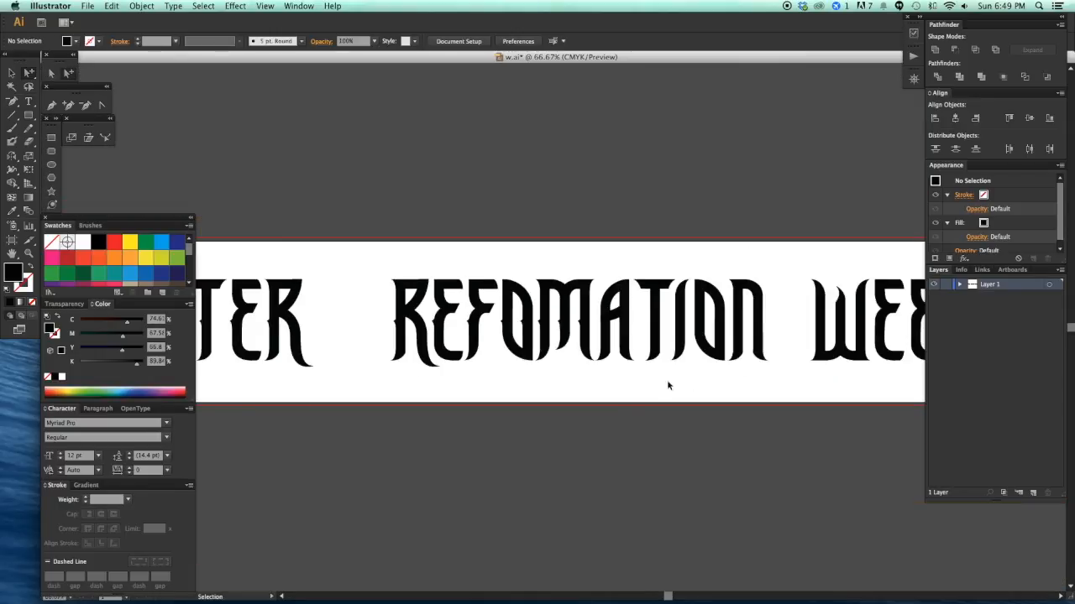
- Draw a circle about 2.38 in across over the lower parts of the D and M, working in outline view
{"action": "left_click_drag", "start_coordinate": [667, 383], "coordinate": [740, 362]}
{"action": "key", "text": "z"}
{"action": "left_click_drag", "start_coordinate": [466, 214], "coordinate": [768, 440]}
{"action": "left_click_drag", "start_coordinate": [737, 408], "coordinate": [789, 515]}
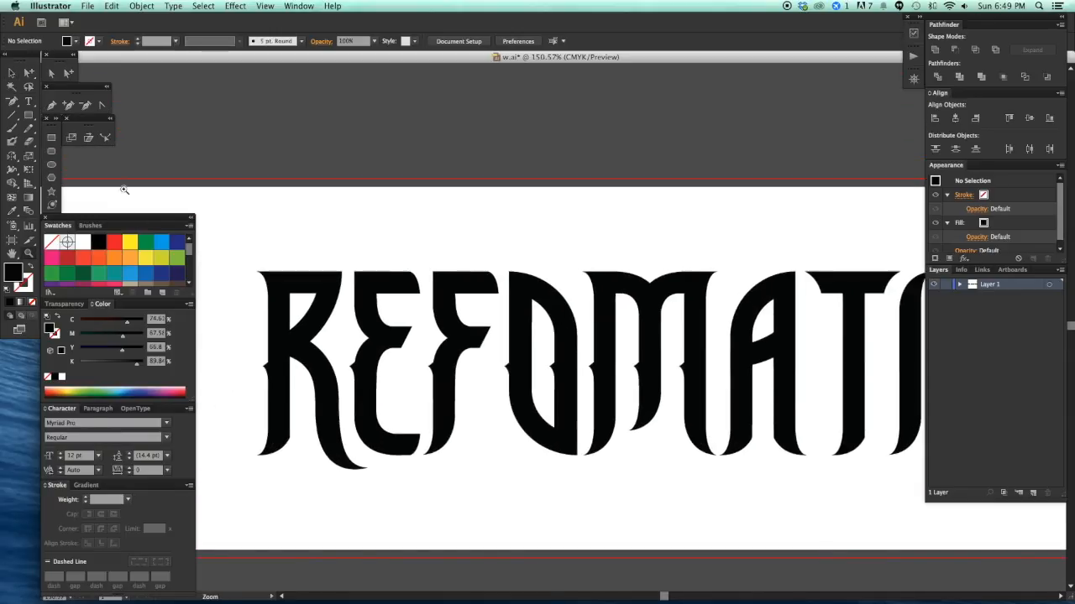
{"action": "left_click", "coordinate": [52, 166]}
{"action": "mouse_move", "coordinate": [431, 282]}
{"action": "left_mouse_down"}
{"action": "mouse_move", "coordinate": [601, 467]}
{"action": "mouse_move", "coordinate": [628, 479]}
{"action": "left_mouse_up"}
{"action": "left_click_drag", "start_coordinate": [576, 454], "coordinate": [553, 501]}
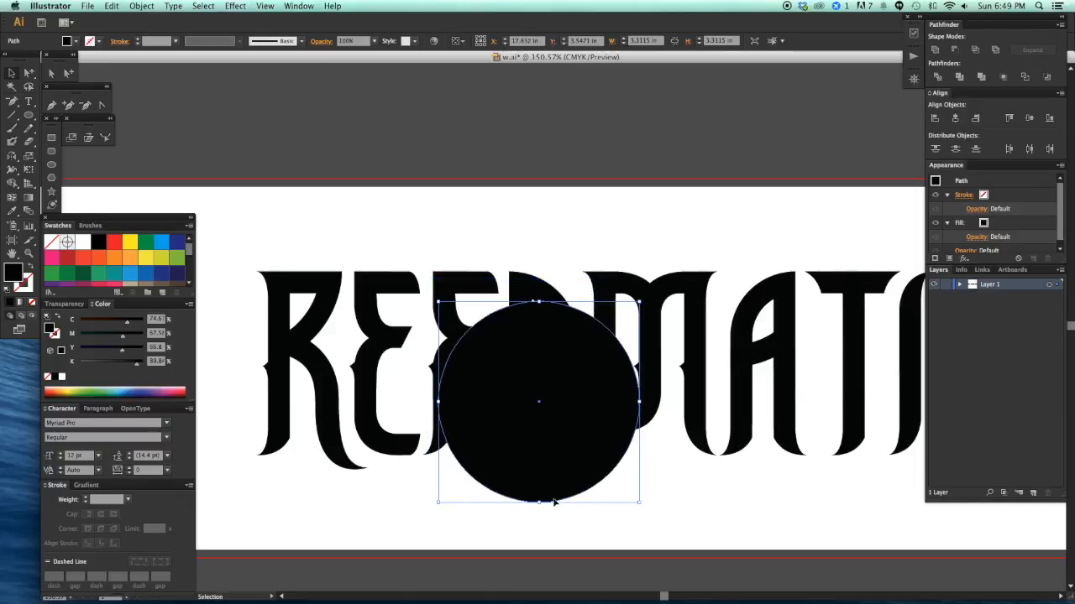
{"action": "left_click_drag", "start_coordinate": [438, 401], "coordinate": [495, 403]}
{"action": "key", "text": "super+y"}
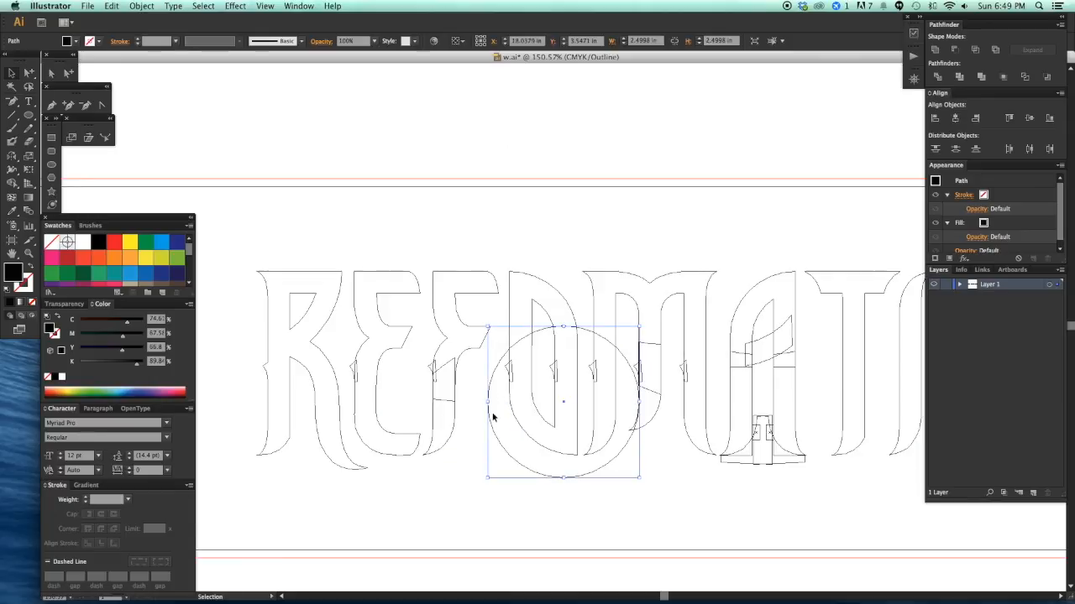
{"action": "left_click_drag", "start_coordinate": [488, 403], "coordinate": [496, 391]}
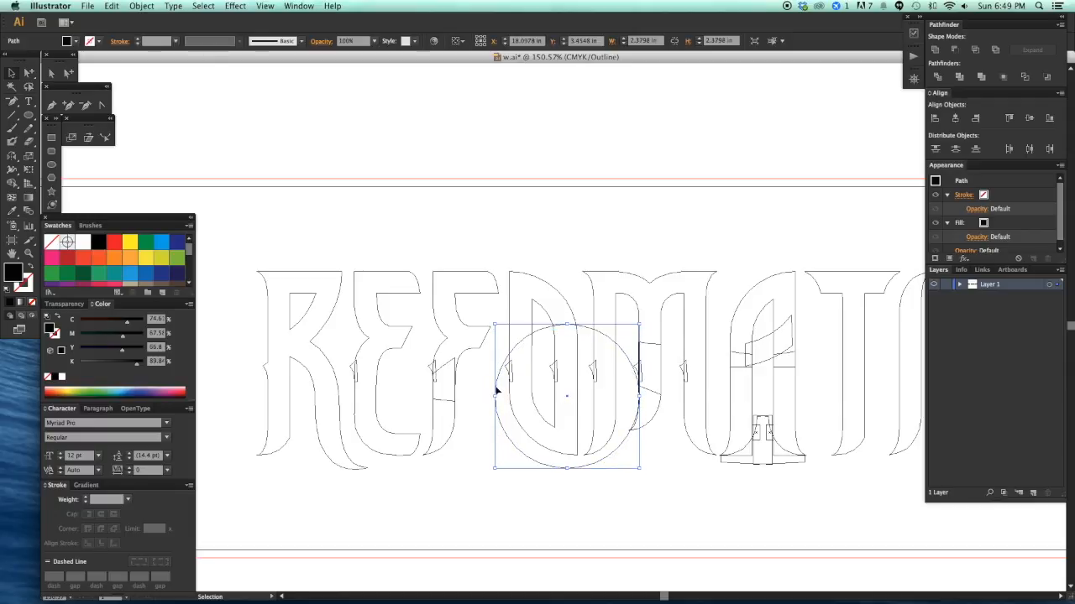
{"action": "left_click_drag", "start_coordinate": [495, 390], "coordinate": [496, 394]}
{"action": "left_click_drag", "start_coordinate": [504, 388], "coordinate": [505, 390]}
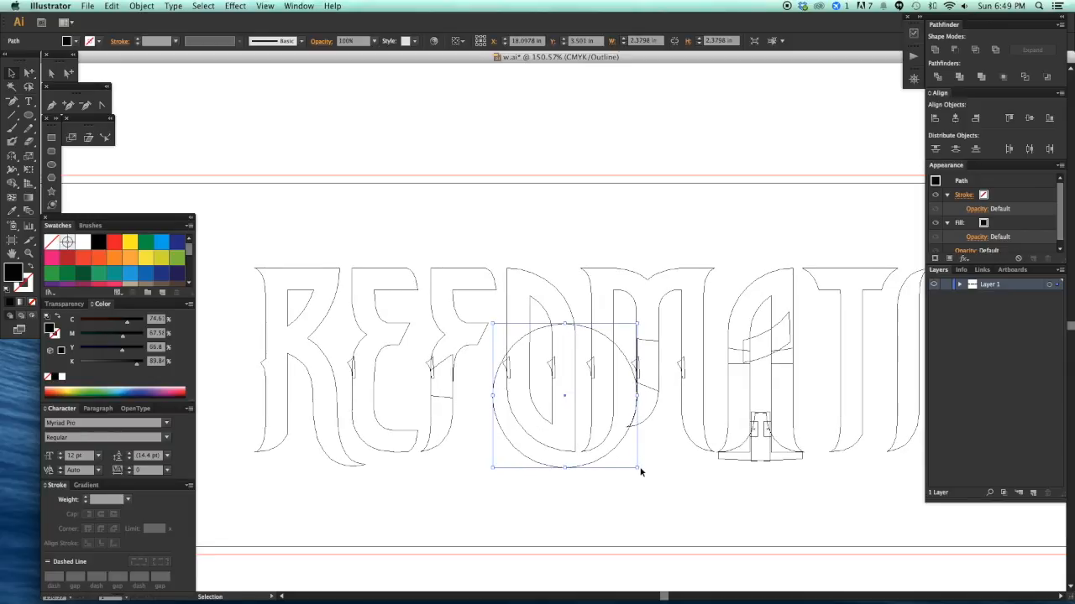
- Add a rotated, larger copy of the circle, about 2.74 in across, meeting the M's middle leg
{"action": "left_click_drag", "start_coordinate": [639, 470], "coordinate": [664, 488]}
{"action": "key", "text": "r"}
{"action": "mouse_move", "coordinate": [669, 428]}
{"action": "left_mouse_down"}
{"action": "mouse_move", "coordinate": [655, 439]}
{"action": "mouse_move", "coordinate": [655, 427]}
{"action": "left_mouse_up"}
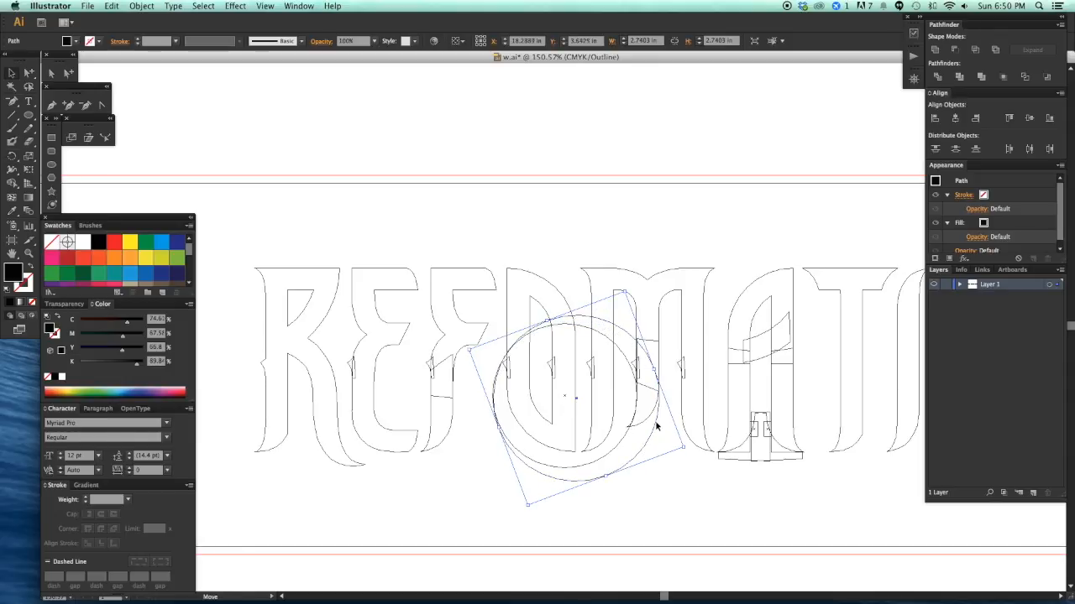
- Try subtracting with only one circle selected and deleting it, and undo both attempts
{"action": "key", "text": "a"}
{"action": "left_click", "coordinate": [956, 52]}
{"action": "key", "text": "super+z"}
{"action": "left_click", "coordinate": [587, 490]}
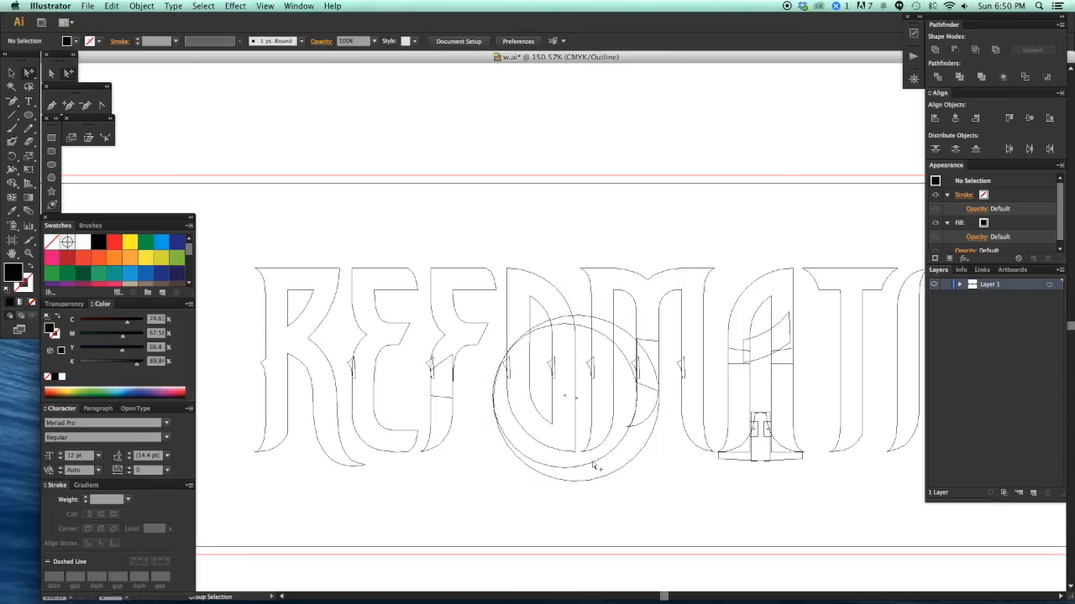
{"action": "left_click", "coordinate": [594, 465]}
{"action": "key", "text": "Delete"}
{"action": "key", "text": "super+z"}
- Subtract one circle from the other to form a crescent, erase its upper part and return to preview
{"action": "left_click_drag", "start_coordinate": [632, 495], "coordinate": [597, 456]}
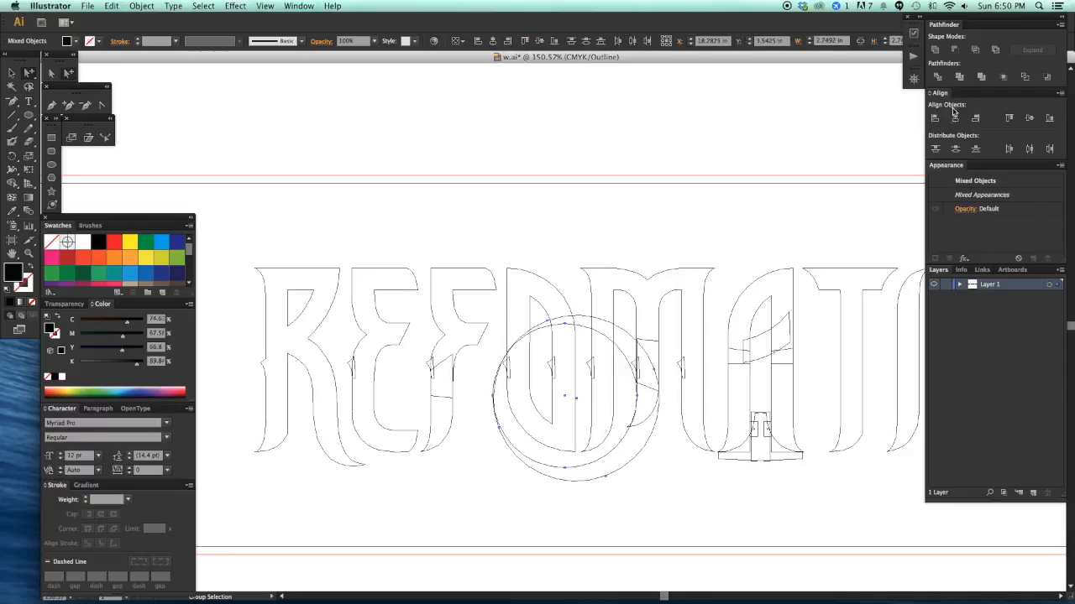
{"action": "left_click", "coordinate": [956, 52]}
{"action": "key", "text": "shift+e"}
{"action": "left_click_drag", "start_coordinate": [632, 396], "coordinate": [671, 391]}
{"action": "key", "text": "a"}
{"action": "left_click", "coordinate": [622, 362]}
{"action": "scroll", "coordinate": [691, 174], "scroll_direction": "down", "scroll_amount": 1}
{"action": "key", "text": "ctrl+y"}
{"action": "key", "text": "ctrl+minus"}
{"action": "key", "text": "ctrl+minus"}
{"action": "key", "text": "ctrl+minus"}
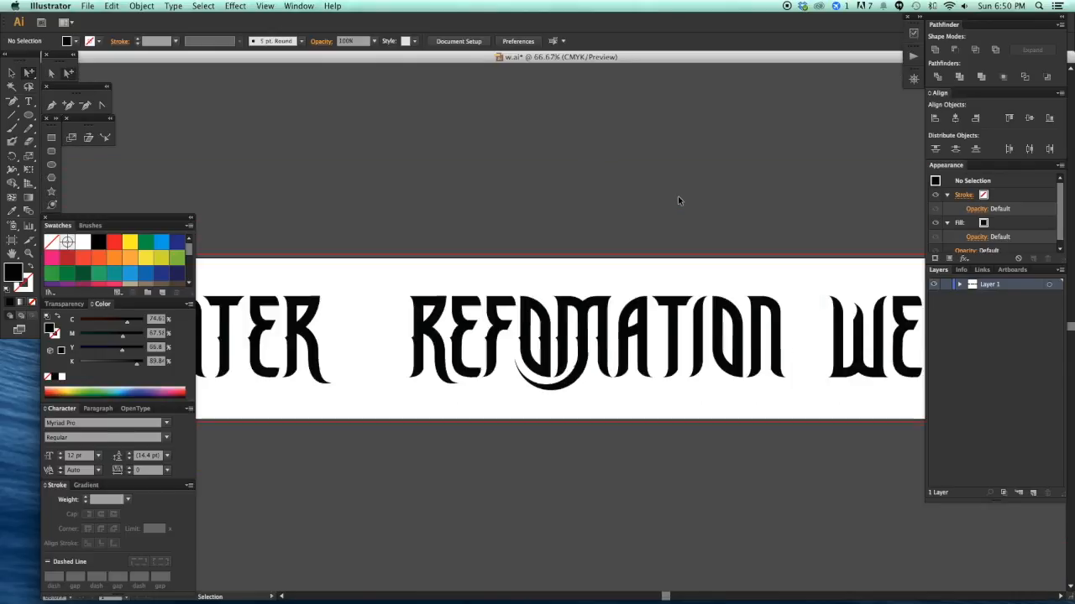
- Delete the crescent swash beneath the D and M
{"action": "left_click_drag", "start_coordinate": [652, 224], "coordinate": [640, 211]}
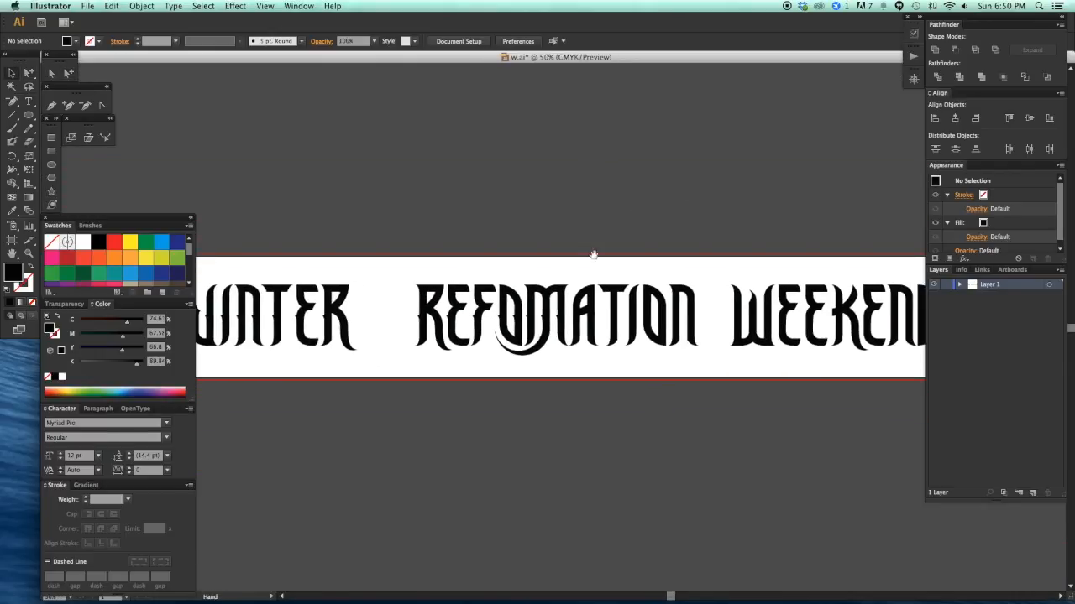
{"action": "left_click_drag", "start_coordinate": [594, 254], "coordinate": [649, 260]}
{"action": "left_click_drag", "start_coordinate": [468, 252], "coordinate": [616, 442]}
{"action": "left_click", "coordinate": [613, 419], "text": "super"}
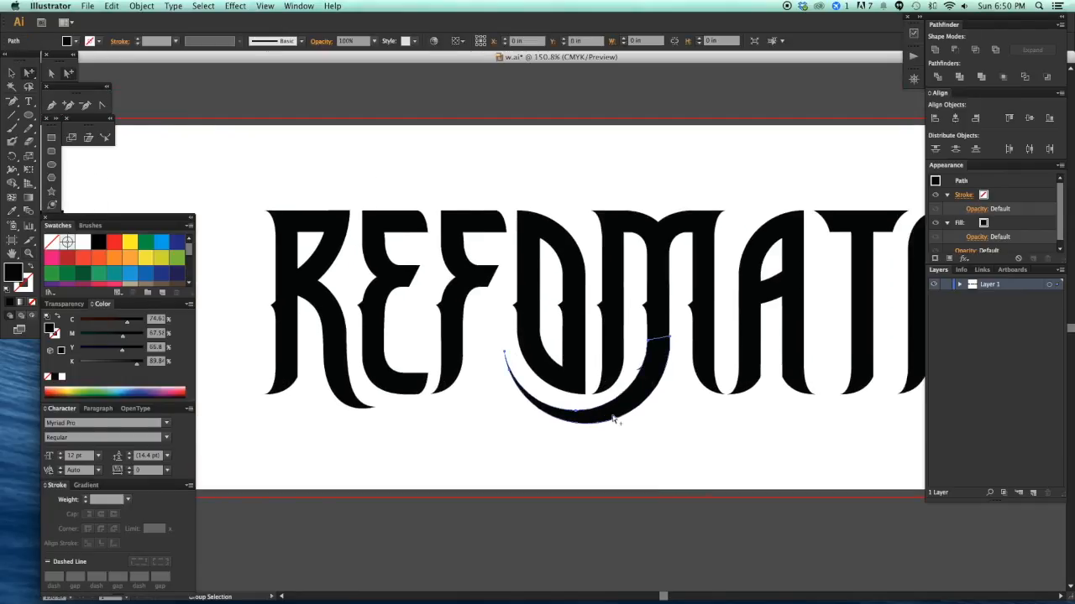
{"action": "key", "text": "Delete"}
- Copy the spur from the M's last stem onto the outer left edge of the A
{"action": "scroll", "coordinate": [635, 433], "scroll_direction": "right", "scroll_amount": 5}
{"action": "key", "text": "super+space"}
{"action": "left_click_drag", "start_coordinate": [462, 227], "coordinate": [696, 458]}
{"action": "left_click", "coordinate": [456, 254]}
{"action": "left_click_drag", "start_coordinate": [454, 258], "coordinate": [562, 259]}
{"action": "left_click", "coordinate": [535, 290]}
- Copy the spur onto the left edges of the T's stem and the I in REFOMATION
{"action": "left_click_drag", "start_coordinate": [663, 329], "coordinate": [528, 346]}
{"action": "left_click_drag", "start_coordinate": [430, 278], "coordinate": [473, 331]}
{"action": "left_click", "coordinate": [664, 308]}
{"action": "left_click_drag", "start_coordinate": [480, 271], "coordinate": [611, 269]}
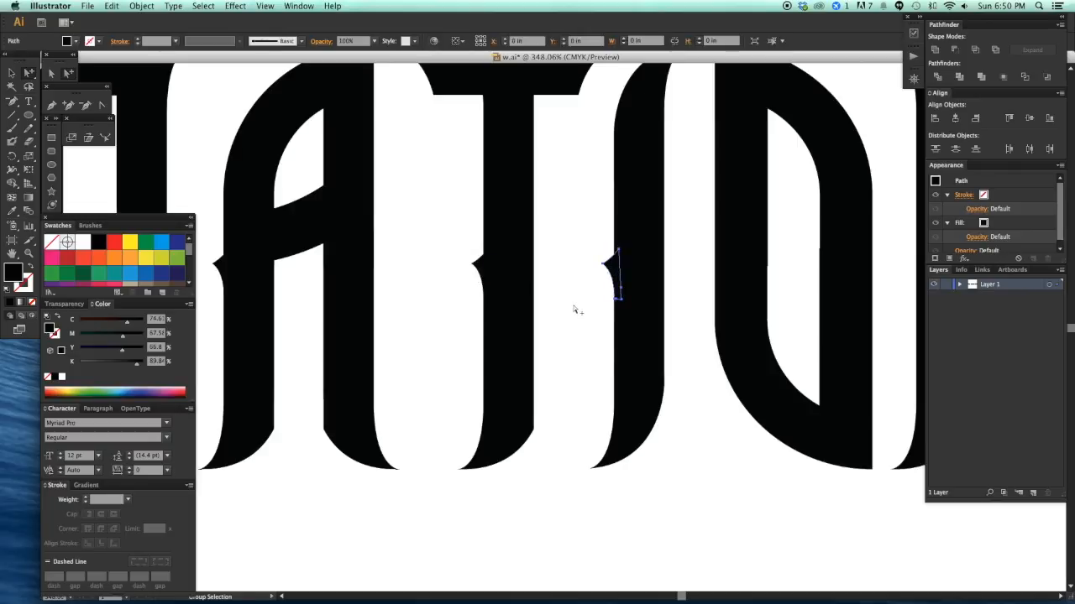
{"action": "left_click", "coordinate": [576, 308]}
- Copy the I's spur onto the outer left edge of the D-shaped O in REFOMATION
{"action": "left_click_drag", "start_coordinate": [622, 328], "coordinate": [403, 331]}
{"action": "left_click_drag", "start_coordinate": [395, 270], "coordinate": [495, 271]}
{"action": "left_click", "coordinate": [492, 307]}
{"action": "left_click_drag", "start_coordinate": [467, 336], "coordinate": [434, 358]}
- Delete the stray anchor points on the long inner edges of the D-shaped O before the N
{"action": "left_click", "coordinate": [87, 107]}
{"action": "left_click", "coordinate": [516, 298]}
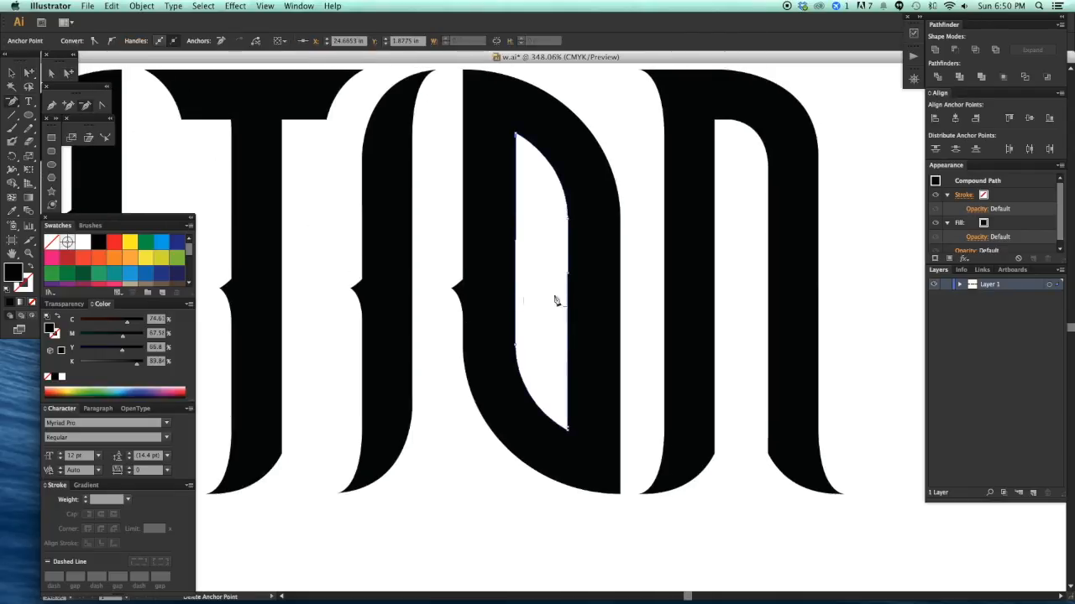
{"action": "key", "text": "super"}
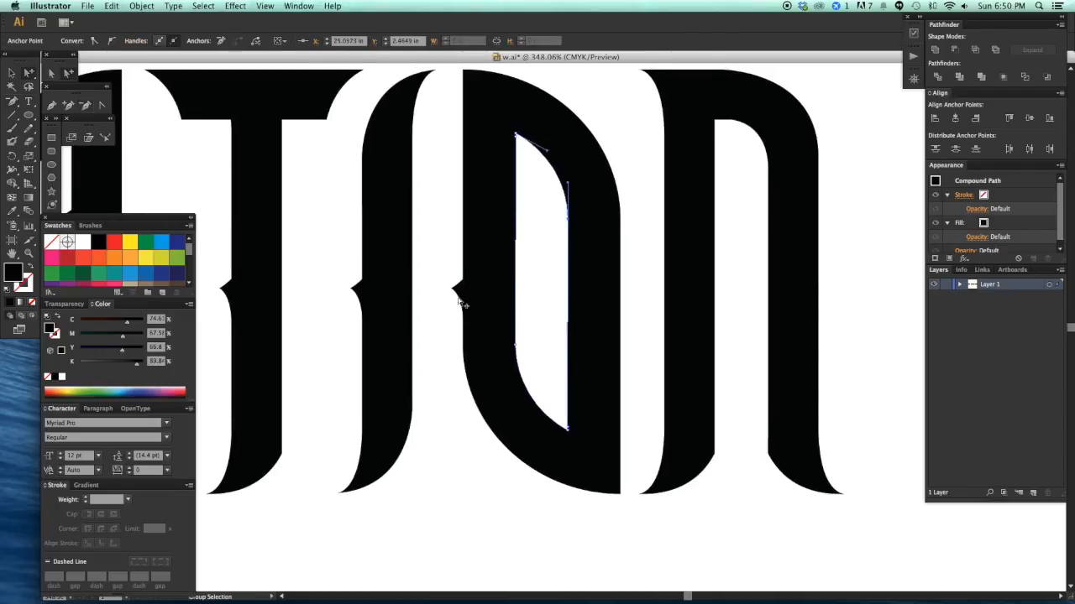
- Copy the spur onto the O's inner far edge and the left edges of both N stems
{"action": "left_click_drag", "start_coordinate": [456, 291], "coordinate": [449, 325]}
{"action": "key", "text": "super+shift+a"}
{"action": "left_click_drag", "start_coordinate": [443, 284], "coordinate": [642, 282]}
{"action": "key", "text": "super+shift+a"}
{"action": "key", "text": "super+shift+a"}
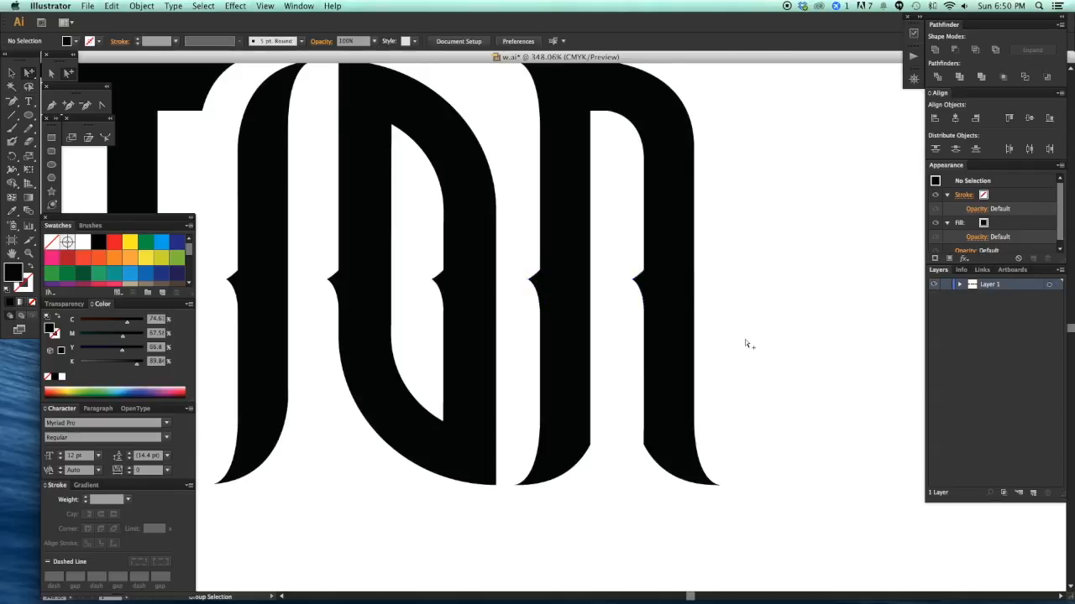
- Delete the plain W at the start of WEEKEND
{"action": "key", "text": "super+minus"}
{"action": "key", "text": "super+minus"}
{"action": "key", "text": "super+minus"}
{"action": "key", "text": "super+minus"}
{"action": "left_click_drag", "start_coordinate": [542, 422], "coordinate": [732, 415]}
{"action": "key", "text": "super+minus"}
{"action": "key", "text": "super+minus"}
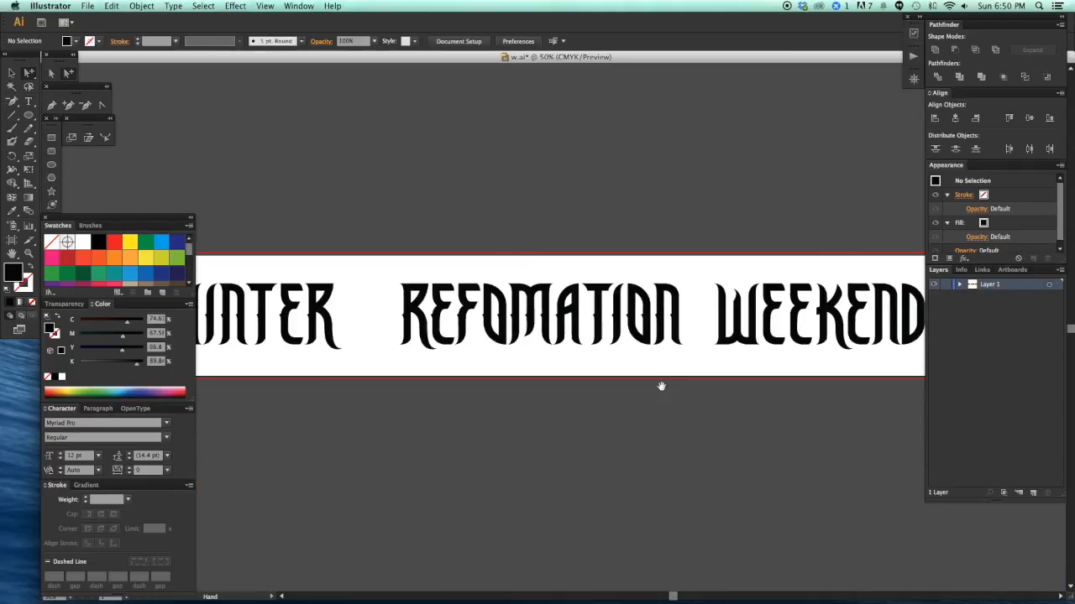
{"action": "left_click_drag", "start_coordinate": [666, 387], "coordinate": [745, 391]}
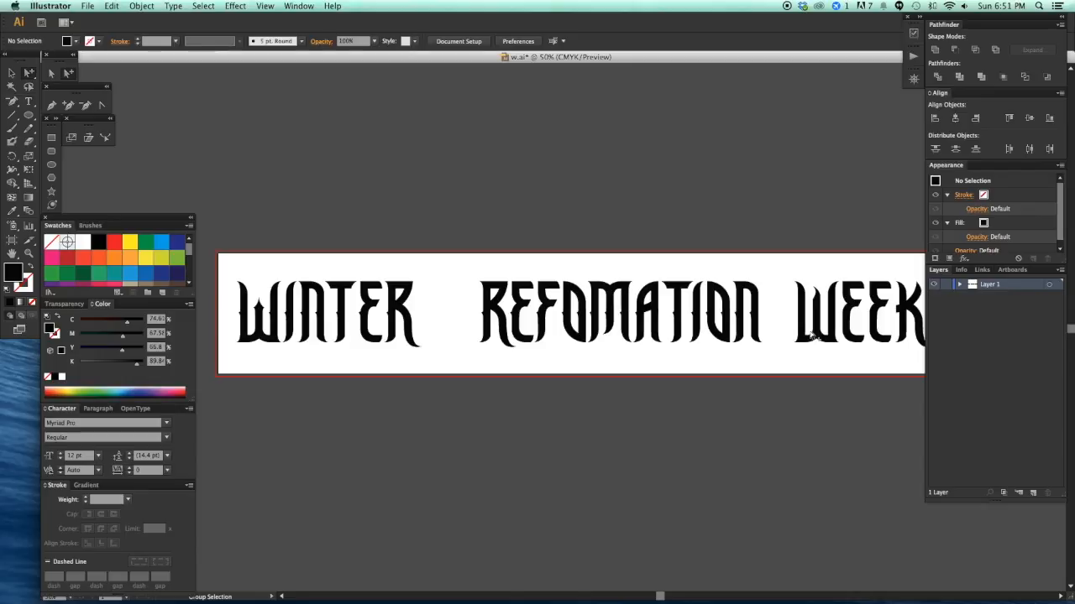
{"action": "left_click_drag", "start_coordinate": [811, 370], "coordinate": [770, 370]}
{"action": "left_click", "coordinate": [765, 329]}
{"action": "key", "text": "Delete"}
- Copy WINTER's decorated W into the gap at the start of WEEKEND
{"action": "left_click_drag", "start_coordinate": [407, 394], "coordinate": [544, 393]}
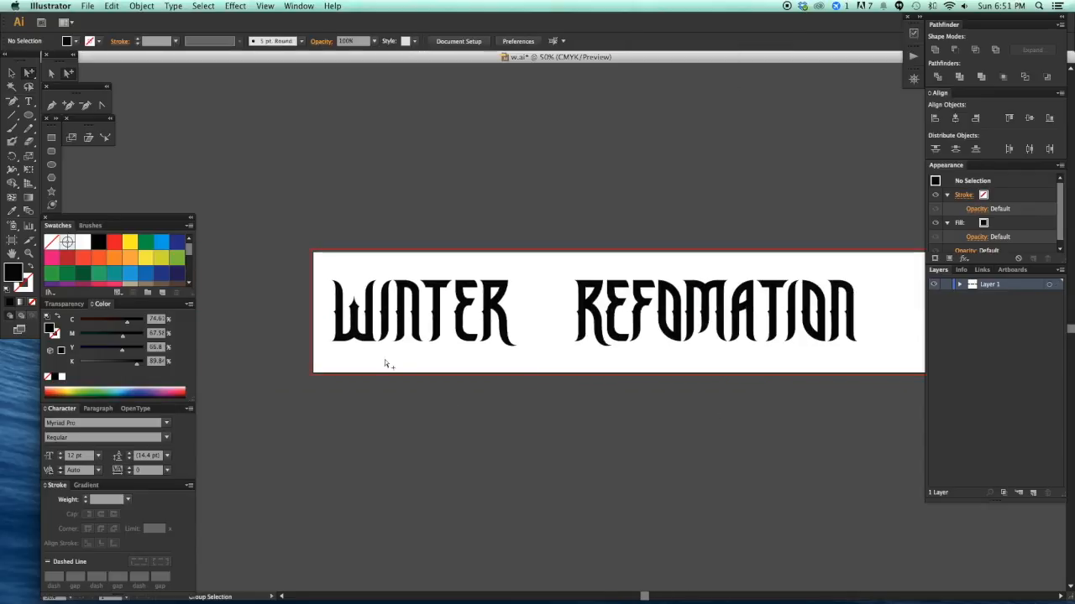
{"action": "left_click_drag", "start_coordinate": [361, 319], "coordinate": [659, 370]}
{"action": "left_click", "coordinate": [617, 373]}
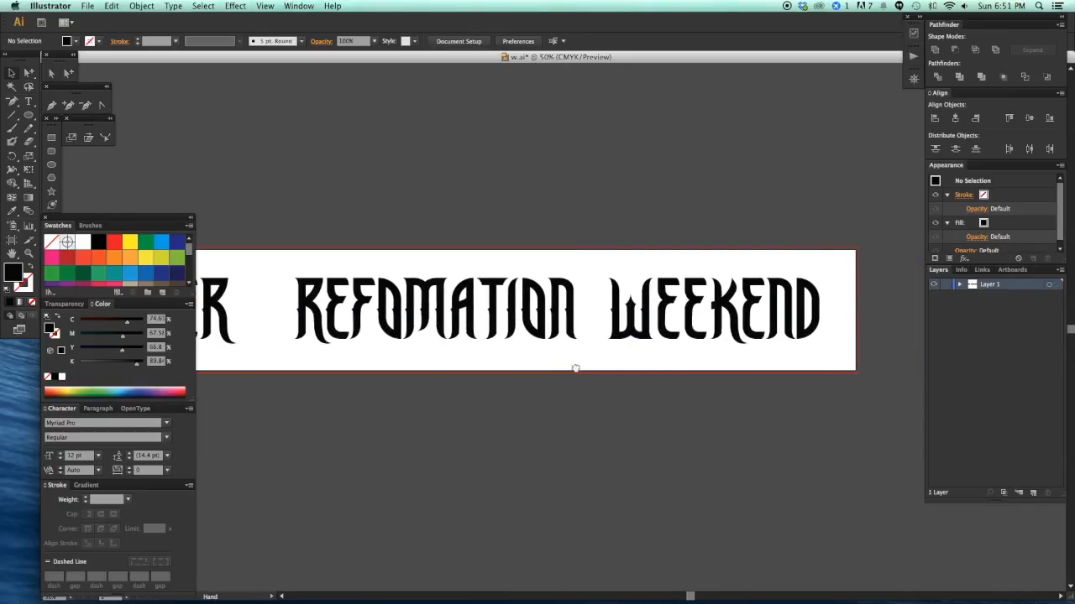
- Copy the spur from REFOMATION's N onto the left edges of the first two E's in WEEKEND
{"action": "left_click_drag", "start_coordinate": [559, 366], "coordinate": [591, 368]}
{"action": "key", "text": "super+space"}
{"action": "left_click_drag", "start_coordinate": [541, 273], "coordinate": [677, 384]}
{"action": "left_click_drag", "start_coordinate": [495, 380], "coordinate": [488, 395]}
{"action": "left_click_drag", "start_coordinate": [216, 314], "coordinate": [632, 319]}
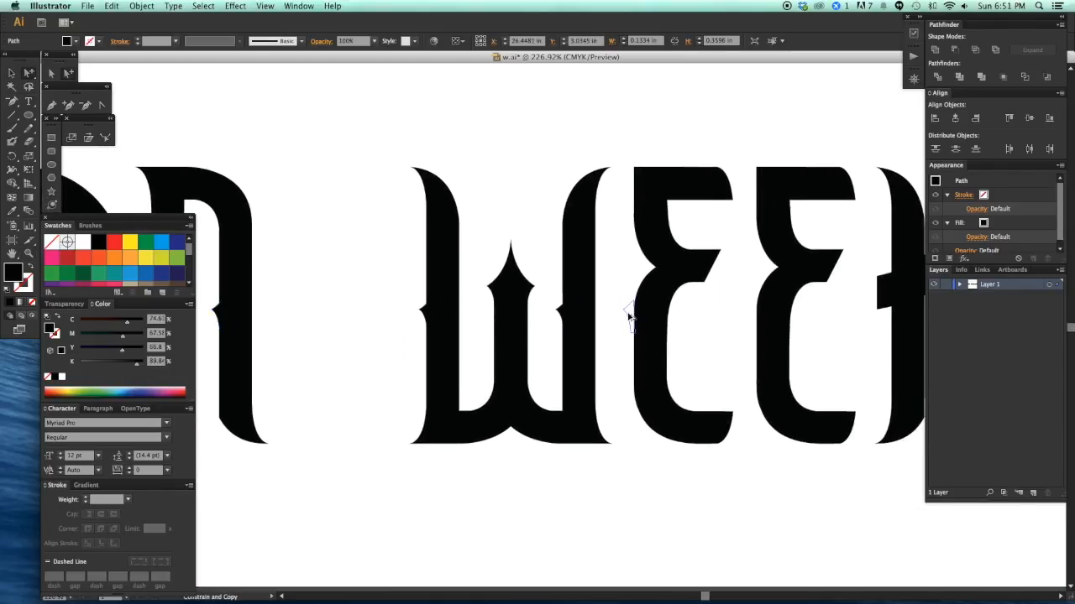
{"action": "left_click", "coordinate": [613, 359]}
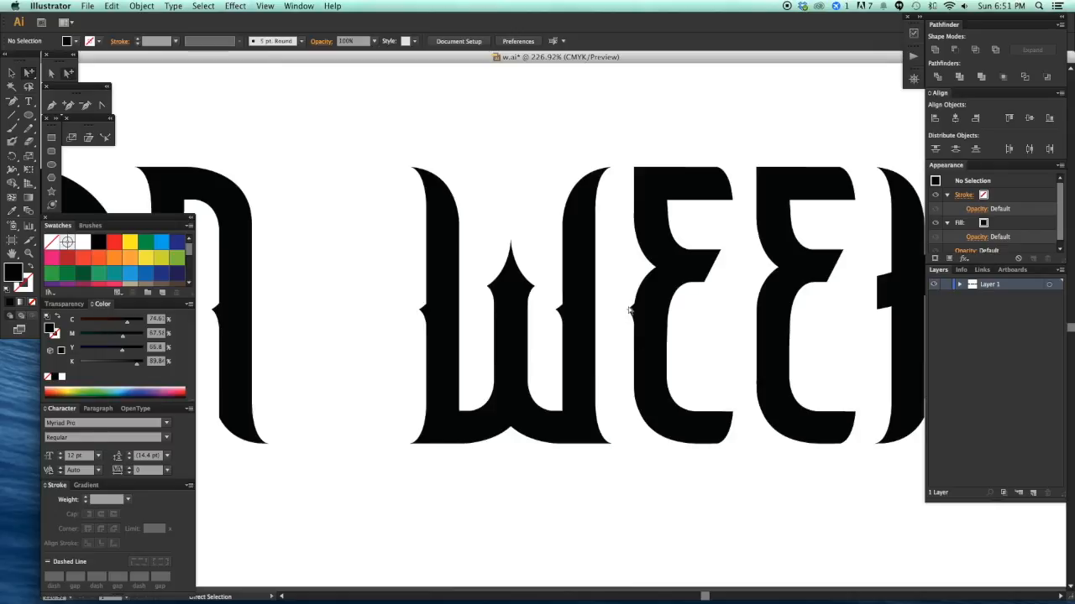
{"action": "left_click_drag", "start_coordinate": [634, 313], "coordinate": [758, 309]}
{"action": "left_click", "coordinate": [725, 330]}
- Copy the second E's spur onto the left edge of the K's stem
{"action": "scroll", "coordinate": [688, 356], "scroll_direction": "right", "scroll_amount": 5}
{"action": "left_click", "coordinate": [615, 311]}
{"action": "left_click_drag", "start_coordinate": [616, 313], "coordinate": [750, 313]}
{"action": "left_click", "coordinate": [719, 354]}
{"action": "left_click_drag", "start_coordinate": [686, 361], "coordinate": [630, 371]}
- Try to delete the upper corner anchor point of the K's arm stub
{"action": "left_click_drag", "start_coordinate": [643, 226], "coordinate": [776, 403]}
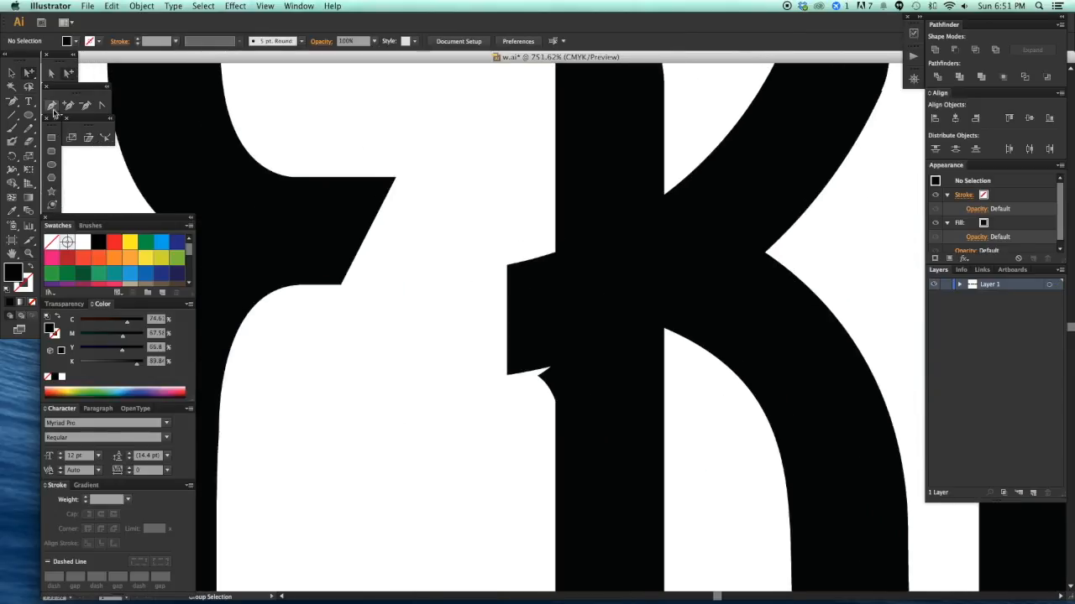
{"action": "left_click", "coordinate": [84, 107]}
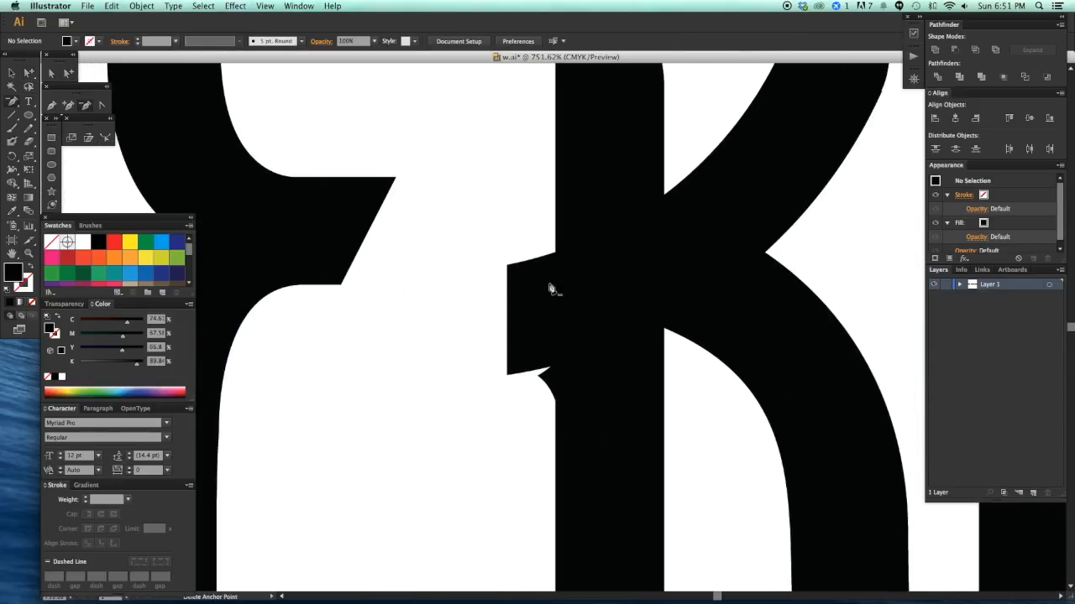
{"action": "left_click", "coordinate": [508, 269]}
{"action": "key", "text": "super+z"}
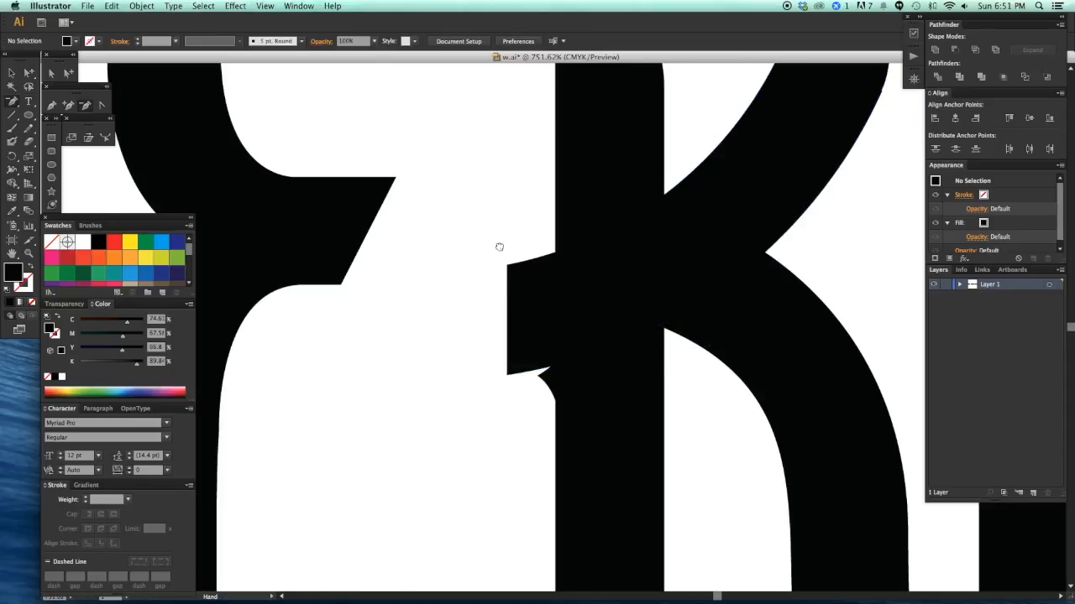
- Try uniting the K's diagonal arm with its stem, and undo it
{"action": "left_click_drag", "start_coordinate": [499, 244], "coordinate": [492, 287]}
{"action": "key", "text": "a"}
{"action": "double_click", "coordinate": [521, 336]}
{"action": "left_click", "coordinate": [575, 263], "text": "shift"}
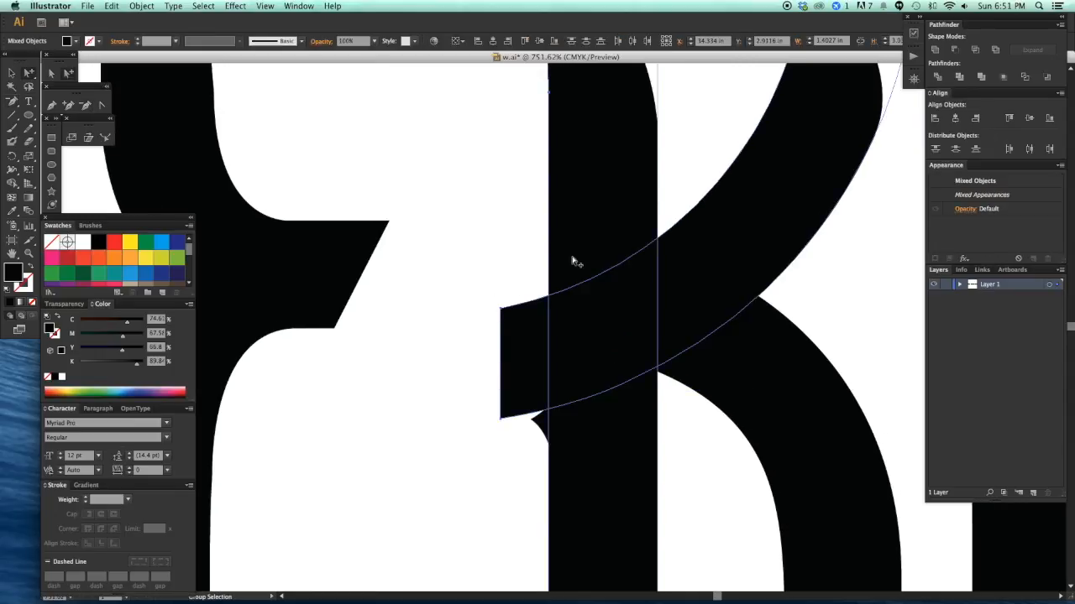
{"action": "left_click", "coordinate": [935, 50]}
{"action": "left_click", "coordinate": [86, 104]}
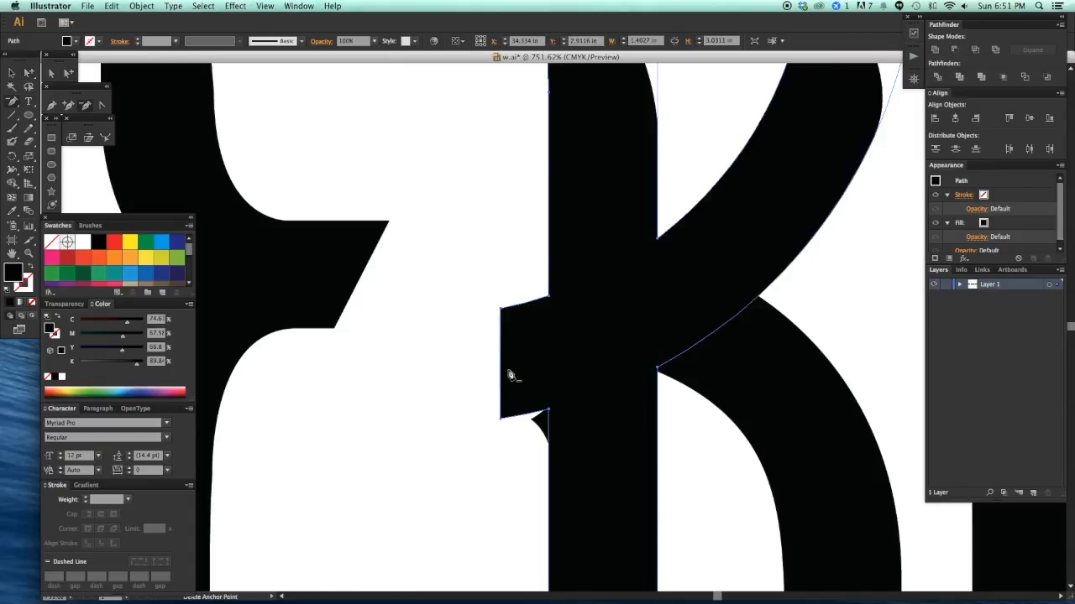
{"action": "key", "text": "super+z"}
{"action": "key", "text": "a"}
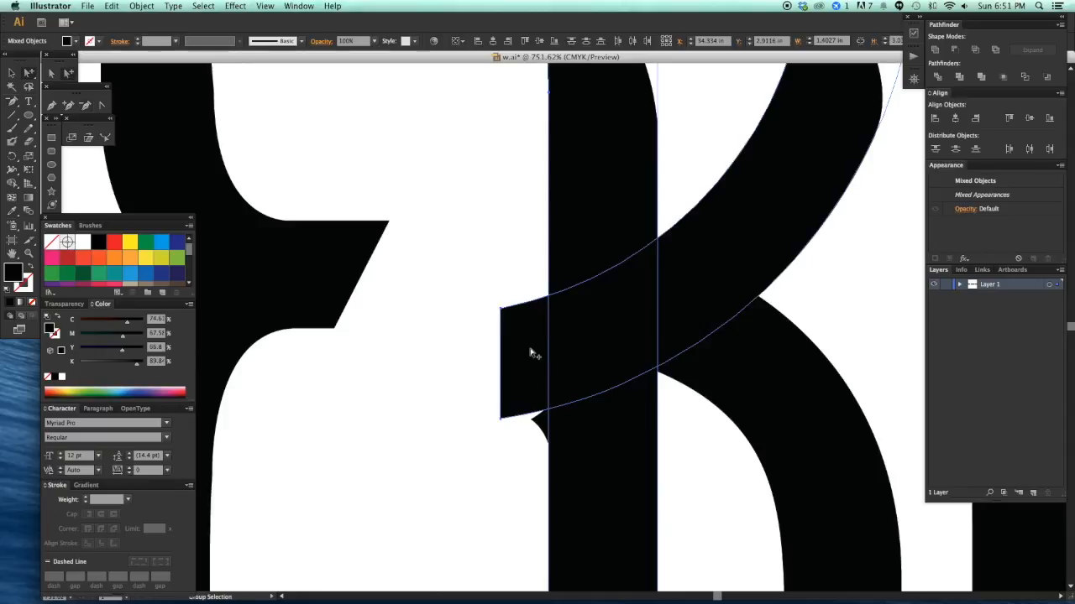
- Cut through the K's arm with the Eraser along the stem and delete the stub projecting past its outer edge
{"action": "key", "text": "shift+super+a"}
{"action": "left_click", "coordinate": [516, 374]}
{"action": "left_click", "coordinate": [551, 286]}
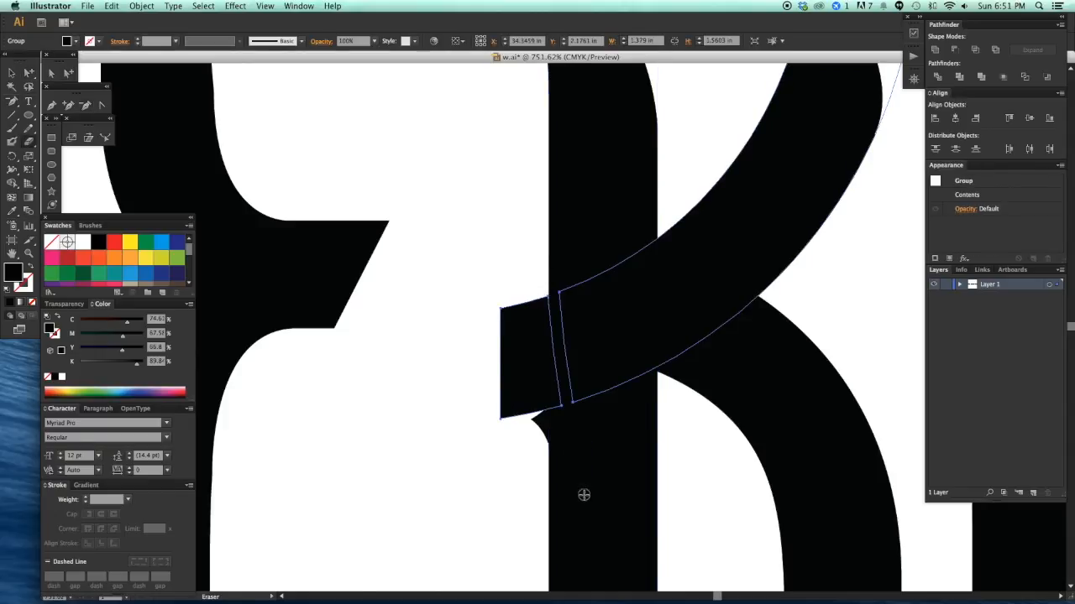
{"action": "left_click", "coordinate": [496, 461]}
{"action": "left_click", "coordinate": [555, 414]}
{"action": "key", "text": "Delete"}
{"action": "left_click_drag", "start_coordinate": [481, 472], "coordinate": [433, 459]}
{"action": "key", "text": "super+minus"}
{"action": "key", "text": "super+minus"}
{"action": "key", "text": "super+minus"}
{"action": "key", "text": "super+minus"}
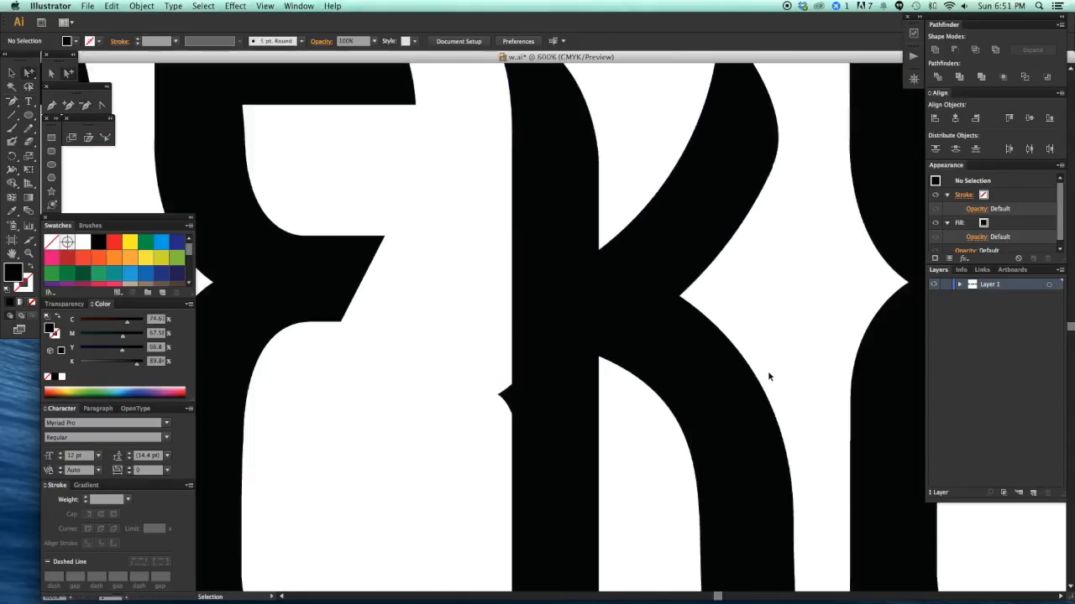
- Examine the letters and spurs up close along the lettering for leftover or misaligned shapes
{"action": "key", "text": "super+minus"}
{"action": "left_click_drag", "start_coordinate": [670, 396], "coordinate": [642, 371]}
{"action": "left_click_drag", "start_coordinate": [704, 444], "coordinate": [686, 441]}
{"action": "key", "text": "z"}
{"action": "left_click_drag", "start_coordinate": [481, 245], "coordinate": [562, 403]}
{"action": "left_click_drag", "start_coordinate": [402, 312], "coordinate": [669, 323]}
{"action": "left_click", "coordinate": [612, 264]}
{"action": "left_click_drag", "start_coordinate": [403, 311], "coordinate": [397, 310]}
{"action": "left_click", "coordinate": [542, 361]}
{"action": "key", "text": "space"}
{"action": "left_click_drag", "start_coordinate": [543, 361], "coordinate": [241, 359]}
{"action": "left_click_drag", "start_coordinate": [375, 302], "coordinate": [627, 312]}
{"action": "left_click", "coordinate": [601, 338]}
{"action": "key", "text": "space"}
{"action": "left_click_drag", "start_coordinate": [576, 356], "coordinate": [423, 367]}
{"action": "left_click_drag", "start_coordinate": [481, 319], "coordinate": [619, 319]}
{"action": "left_click", "coordinate": [583, 367]}
{"action": "key", "text": "space"}
{"action": "left_click_drag", "start_coordinate": [583, 366], "coordinate": [415, 363]}
{"action": "left_click_drag", "start_coordinate": [448, 311], "coordinate": [727, 314]}
{"action": "key", "text": "super+minus"}
{"action": "key", "text": "super+minus"}
{"action": "key", "text": "super+minus"}
{"action": "key", "text": "super+minus"}
{"action": "key", "text": "super+minus"}
{"action": "key", "text": "super+minus"}
{"action": "key", "text": "super+minus"}
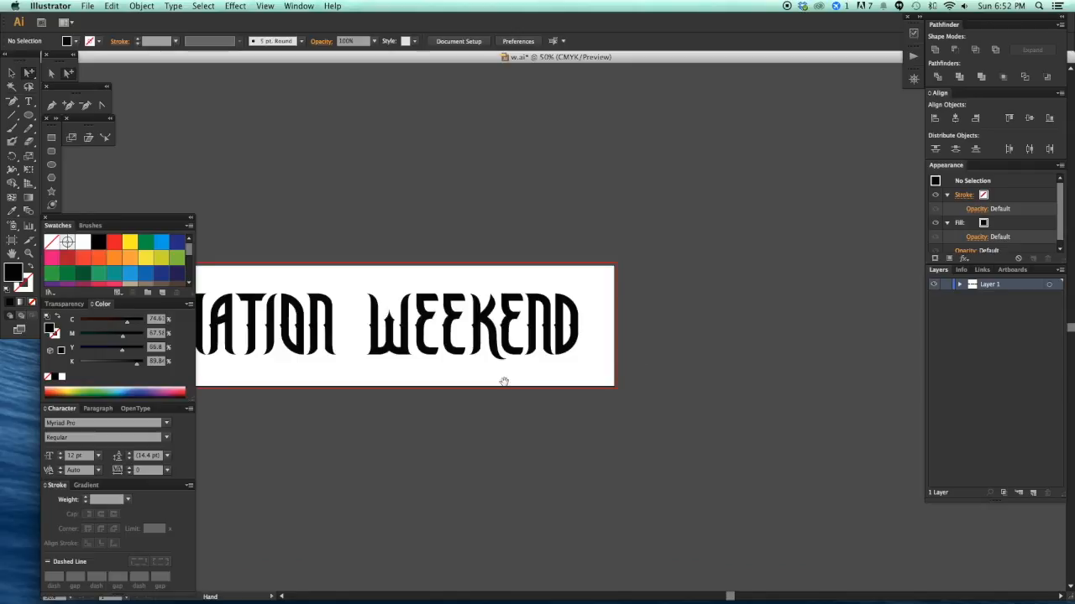
- Nudge the final D of WEEKEND and its spurs slightly to the right, away from the N
{"action": "left_click_drag", "start_coordinate": [519, 275], "coordinate": [716, 442]}
{"action": "left_click_drag", "start_coordinate": [668, 428], "coordinate": [533, 230]}
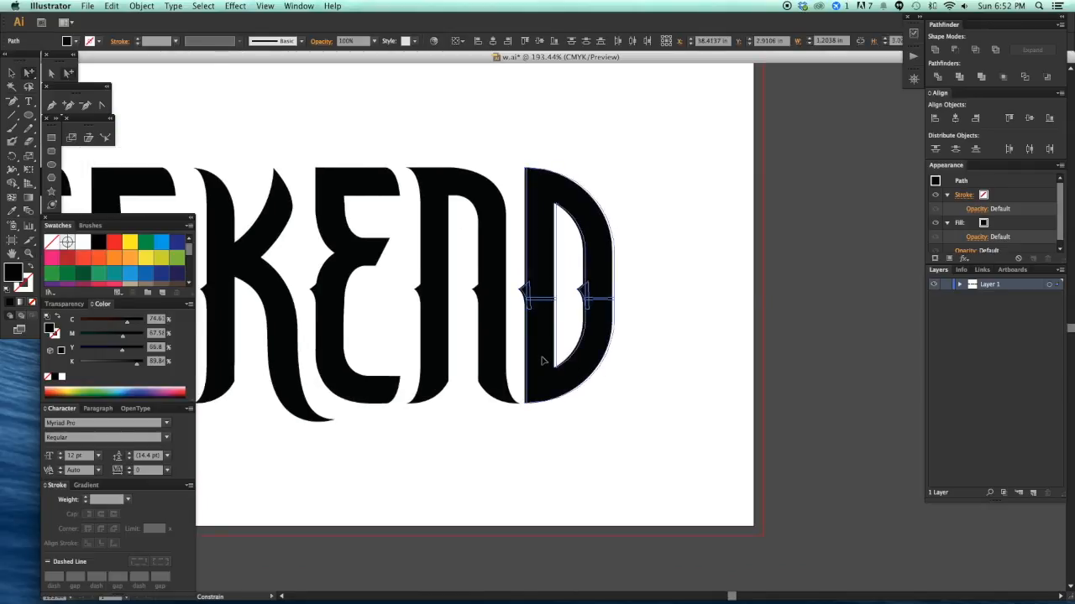
{"action": "key", "text": "v"}
{"action": "left_click_drag", "start_coordinate": [598, 423], "coordinate": [603, 423]}
{"action": "left_click_drag", "start_coordinate": [648, 425], "coordinate": [537, 173]}
{"action": "key", "text": "Right"}
{"action": "left_click", "coordinate": [569, 446]}
- Save the lettering document
{"action": "key", "text": "super+minus"}
{"action": "key", "text": "super+minus"}
{"action": "key", "text": "super+minus"}
{"action": "key", "text": "super+minus"}
{"action": "key", "text": "super+minus"}
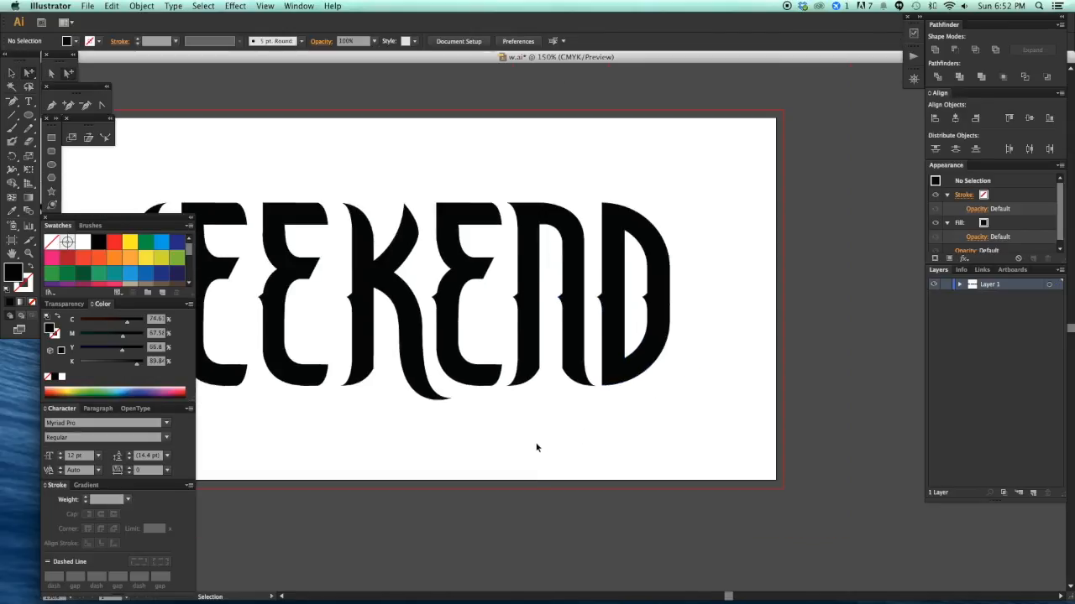
{"action": "left_click_drag", "start_coordinate": [472, 405], "coordinate": [571, 398]}
{"action": "key", "text": "super+s"}
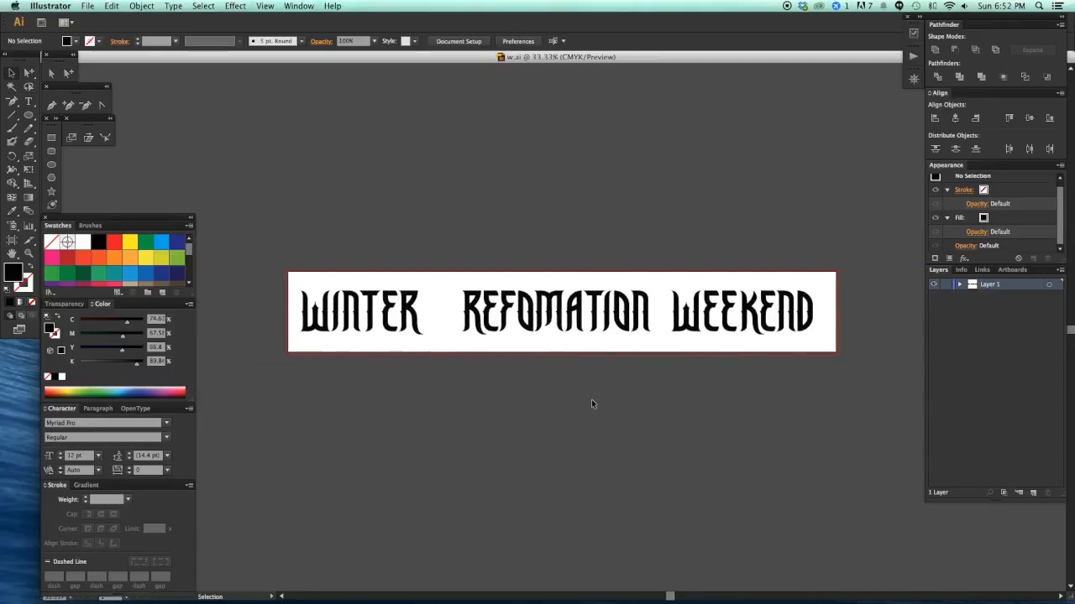
- Duplicate Layer 1 with all the lettering and delete the empty Layer 2
{"action": "left_click_drag", "start_coordinate": [630, 384], "coordinate": [609, 417]}
{"action": "left_click_drag", "start_coordinate": [672, 407], "coordinate": [601, 412]}
{"action": "left_click_drag", "start_coordinate": [852, 428], "coordinate": [305, 285]}
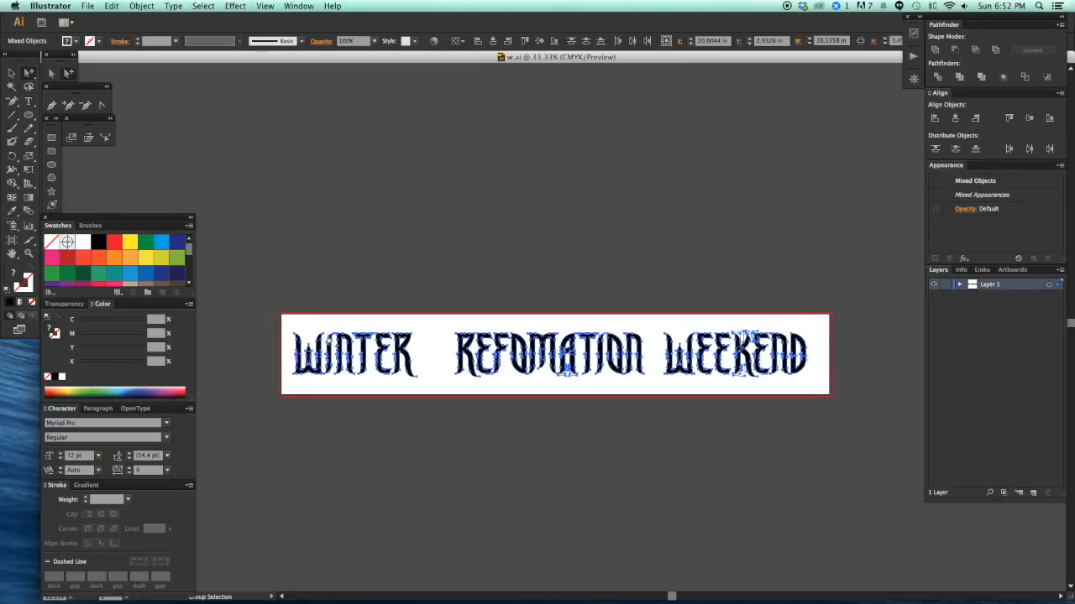
{"action": "left_click", "coordinate": [1033, 493]}
{"action": "left_click_drag", "start_coordinate": [995, 298], "coordinate": [1033, 493]}
{"action": "left_click_drag", "start_coordinate": [937, 289], "coordinate": [1010, 371]}
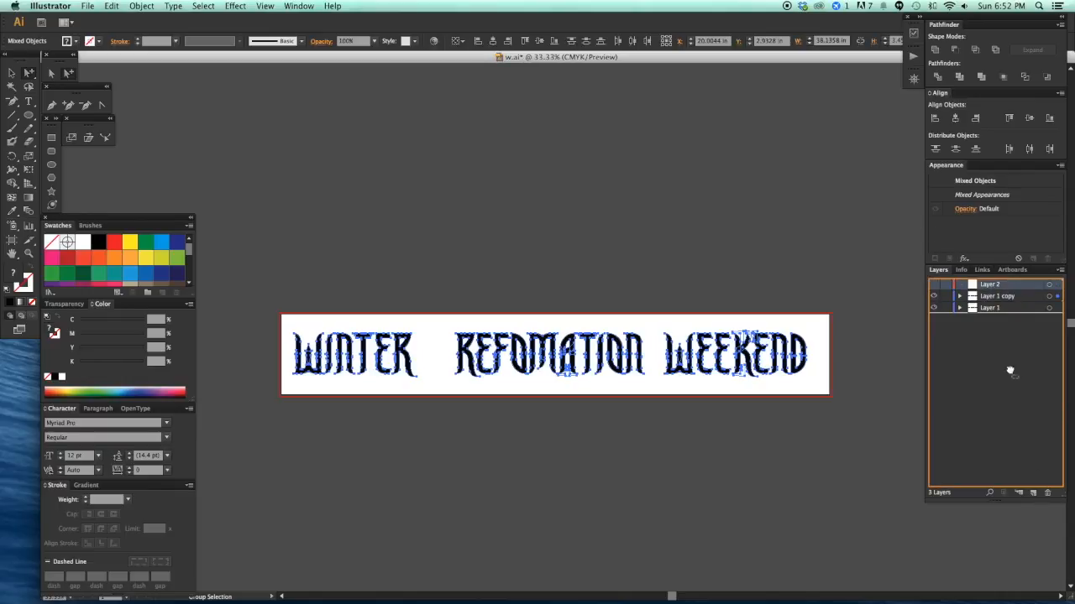
{"action": "left_click_drag", "start_coordinate": [1043, 485], "coordinate": [1046, 493]}
{"action": "left_click", "coordinate": [621, 449]}
{"action": "scroll", "coordinate": [705, 450], "scroll_direction": "left", "scroll_amount": 2}
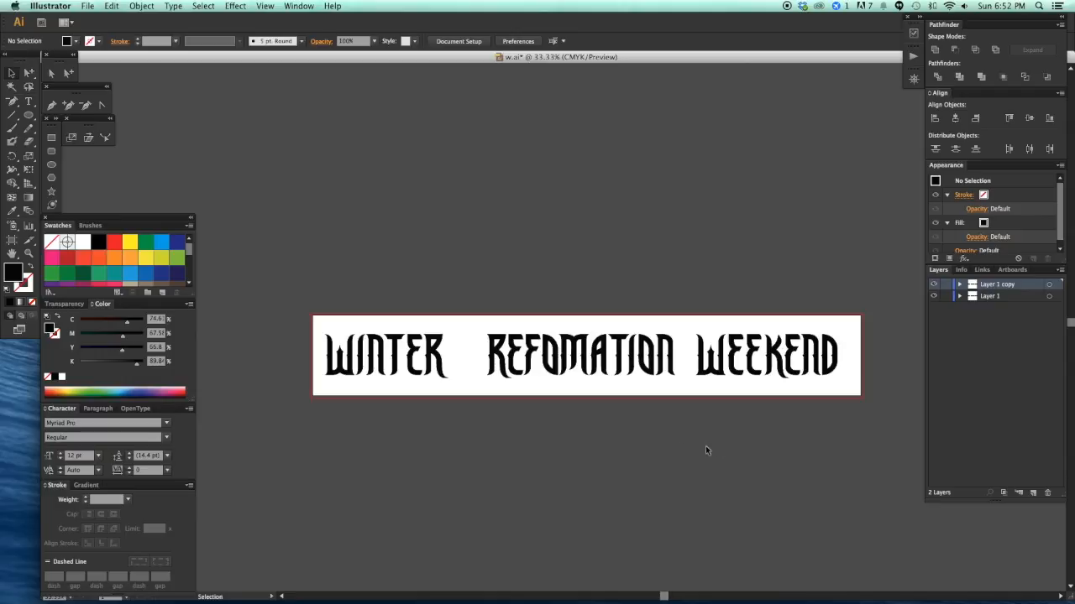
- Hide the original Layer 1 and expand all the lettering on Layer 1 copy
{"action": "left_click_drag", "start_coordinate": [859, 440], "coordinate": [232, 259]}
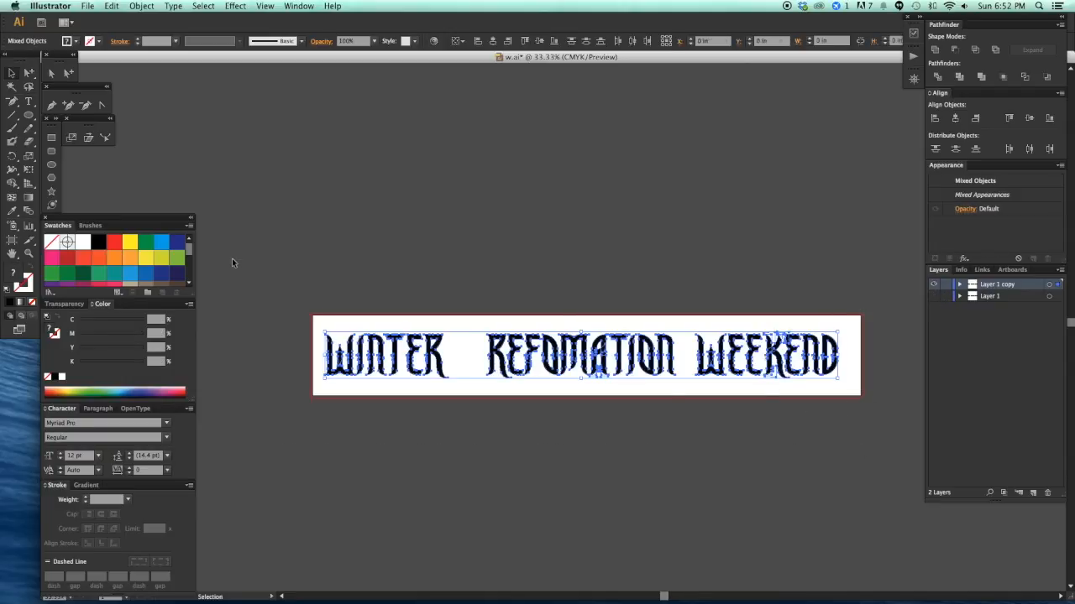
{"action": "key", "text": "v"}
{"action": "left_click", "coordinate": [142, 5]}
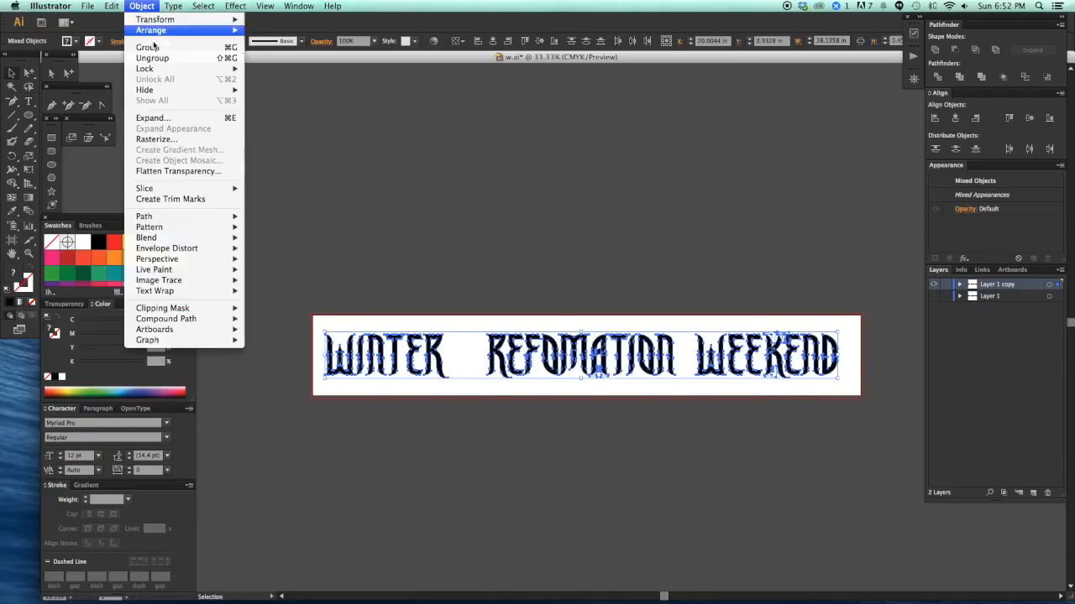
{"action": "left_click", "coordinate": [184, 119]}
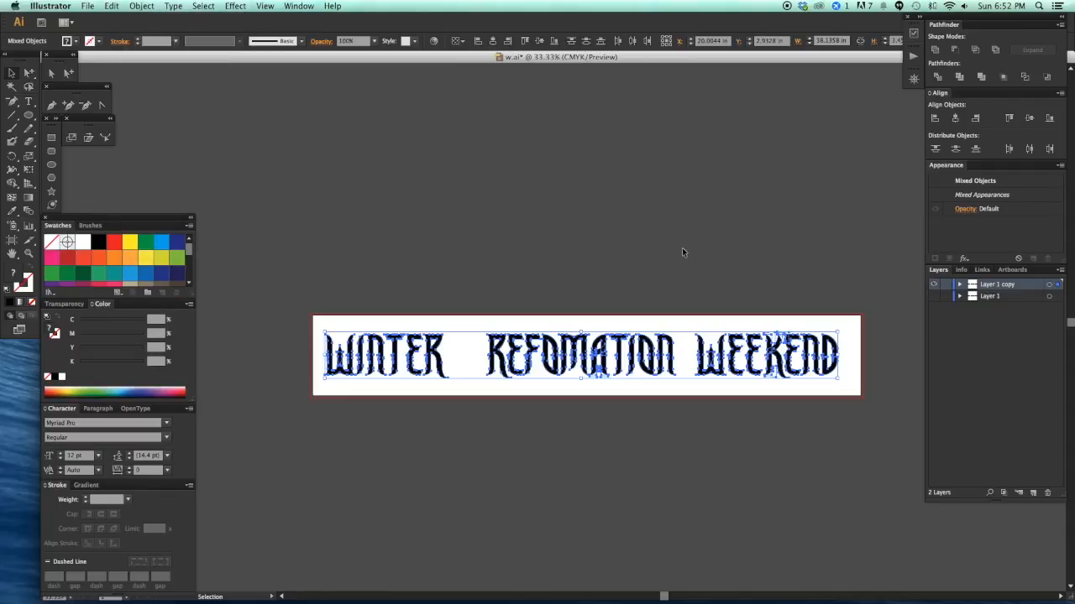
- Try combining the lettering shapes on Layer 1 copy with Pathfinder Trim and Unite, and undo the last change
{"action": "left_click", "coordinate": [959, 76]}
{"action": "left_click", "coordinate": [775, 269]}
{"action": "key", "text": "a"}
{"action": "left_click", "coordinate": [791, 352]}
{"action": "key", "text": "super+a"}
{"action": "left_click", "coordinate": [935, 51]}
{"action": "left_click_drag", "start_coordinate": [870, 457], "coordinate": [311, 263]}
{"action": "left_click", "coordinate": [350, 253]}
{"action": "key", "text": "super+z"}
{"action": "left_click", "coordinate": [369, 250]}
{"action": "left_click_drag", "start_coordinate": [421, 253], "coordinate": [424, 241]}
- Check the shapes of WINTER in outline view and look along the lettering towards REFOMATION
{"action": "left_click_drag", "start_coordinate": [322, 302], "coordinate": [599, 423]}
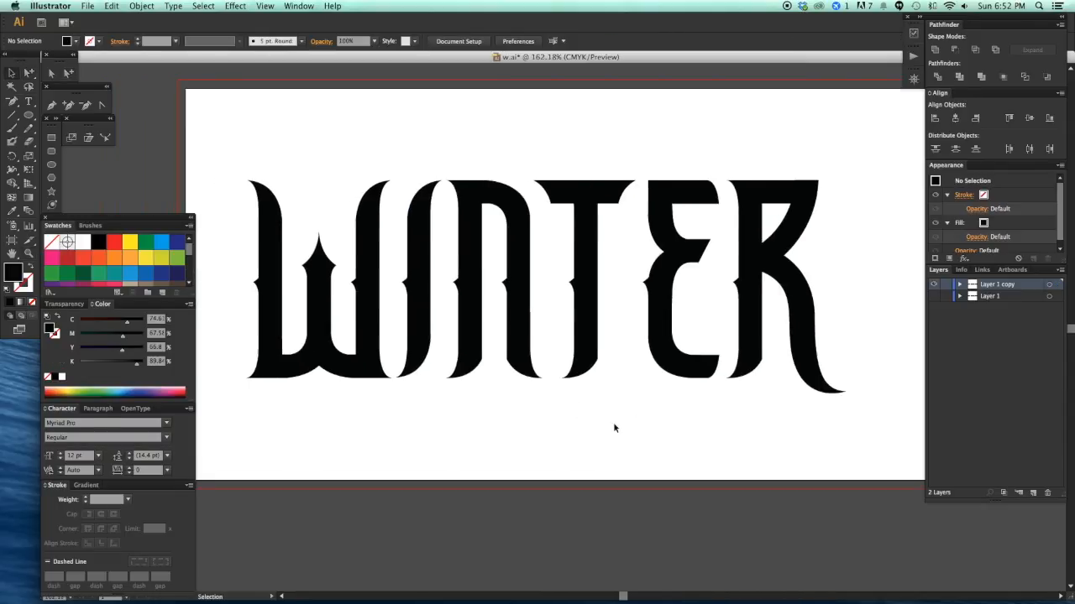
{"action": "key", "text": "super+y"}
{"action": "key", "text": "super+y"}
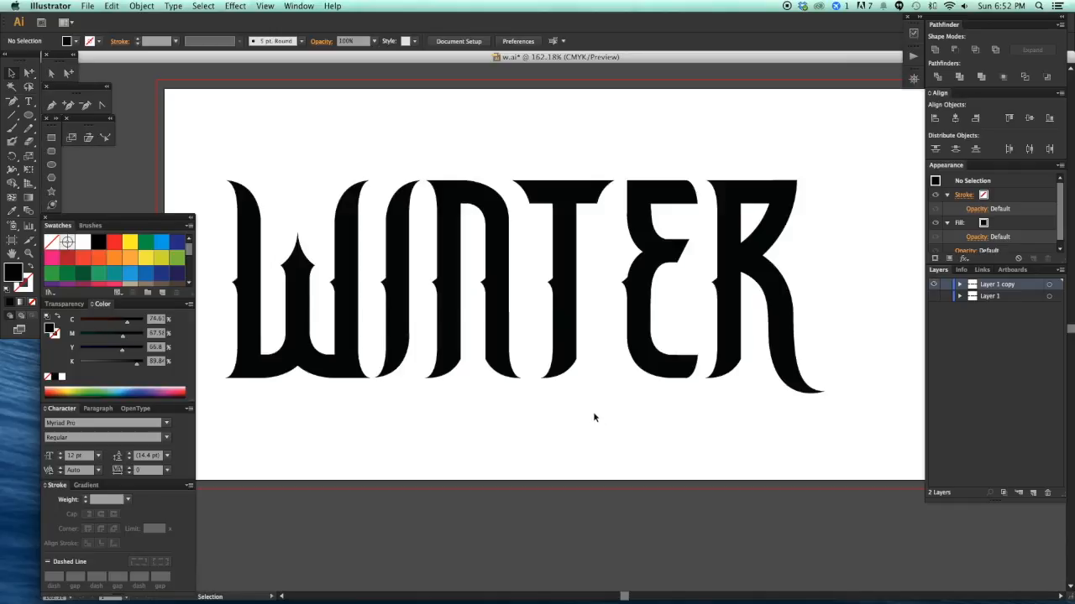
{"action": "scroll", "coordinate": [621, 418], "scroll_direction": "right", "scroll_amount": 2}
{"action": "key", "text": "super+minus"}
{"action": "key", "text": "super+minus"}
{"action": "key", "text": "super+minus"}
{"action": "scroll", "coordinate": [615, 410], "scroll_direction": "right", "scroll_amount": 4}
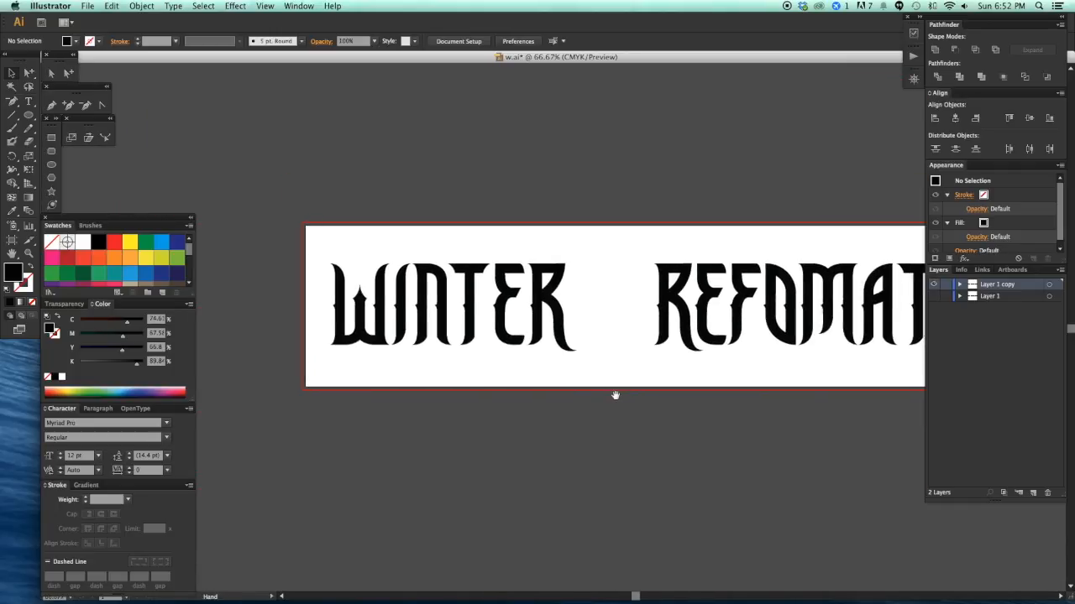
{"action": "scroll", "coordinate": [636, 389], "scroll_direction": "right", "scroll_amount": 3}
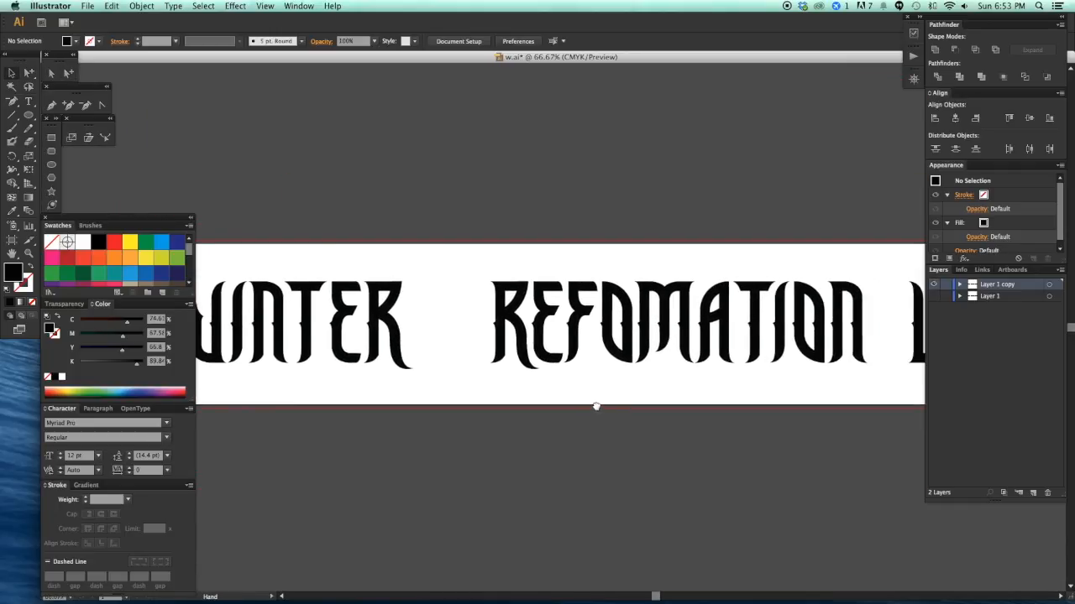
- Cut the WINTER letters, paste them in front, and move the word above REFOMATION, roughly centred
{"action": "key", "text": "super+minus"}
{"action": "scroll", "coordinate": [631, 378], "scroll_direction": "right", "scroll_amount": 2}
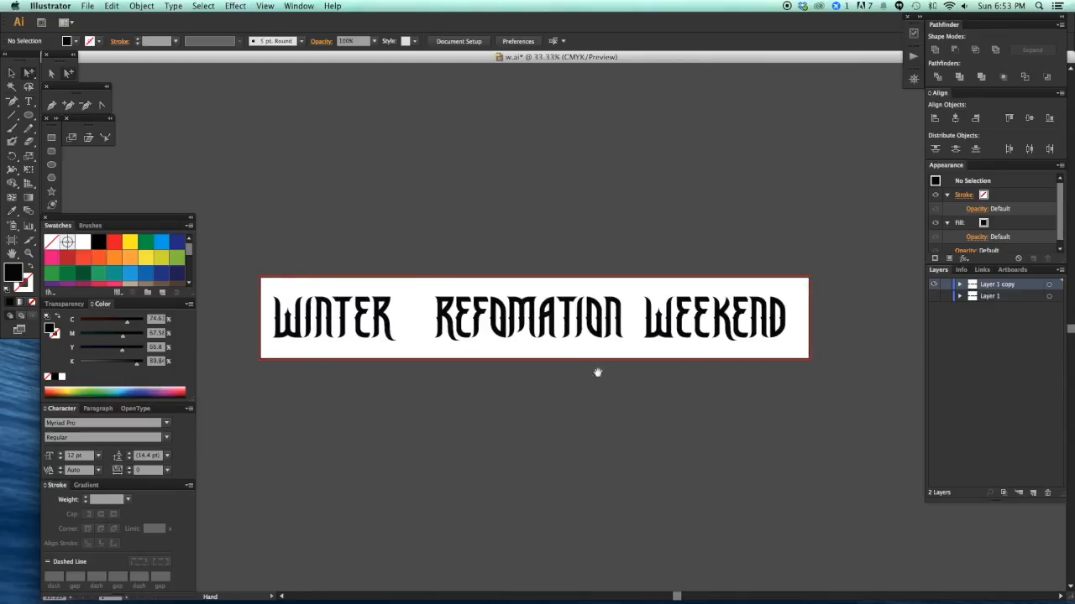
{"action": "scroll", "coordinate": [618, 376], "scroll_direction": "left", "scroll_amount": 2}
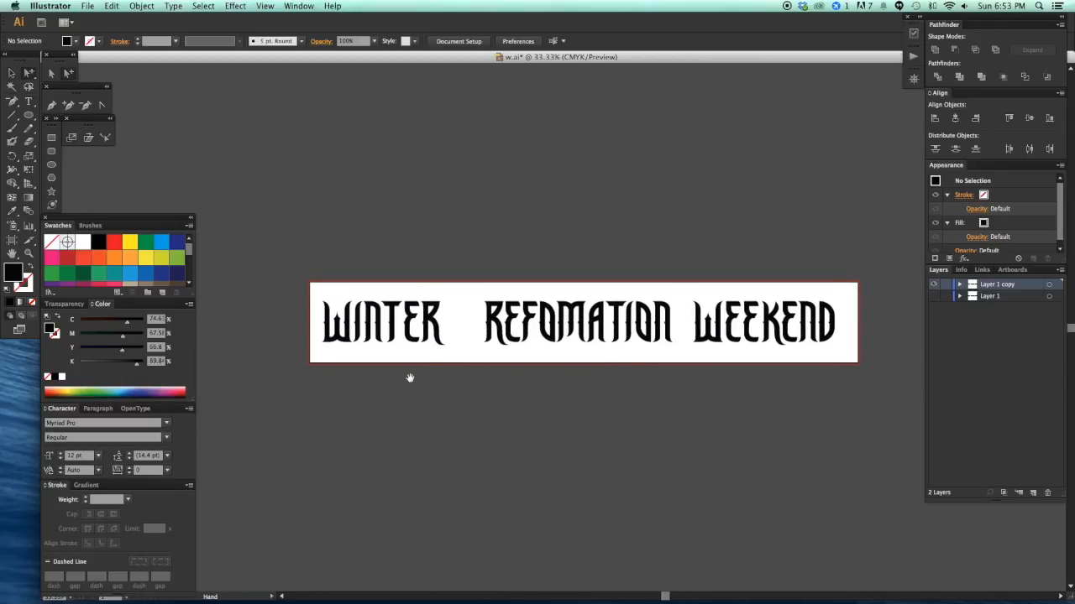
{"action": "scroll", "coordinate": [437, 377], "scroll_direction": "left", "scroll_amount": 2}
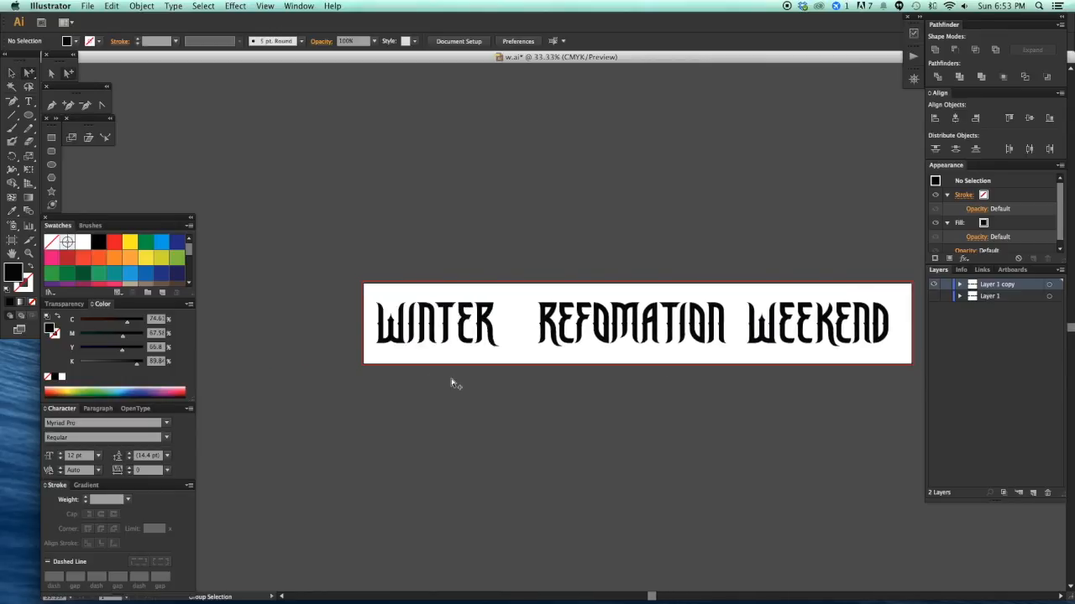
{"action": "scroll", "coordinate": [470, 395], "scroll_direction": "left", "scroll_amount": 2}
{"action": "scroll", "coordinate": [470, 395], "scroll_direction": "up", "scroll_amount": 1}
{"action": "left_click_drag", "start_coordinate": [567, 405], "coordinate": [427, 312]}
{"action": "scroll", "coordinate": [453, 454], "scroll_direction": "right", "scroll_amount": 4}
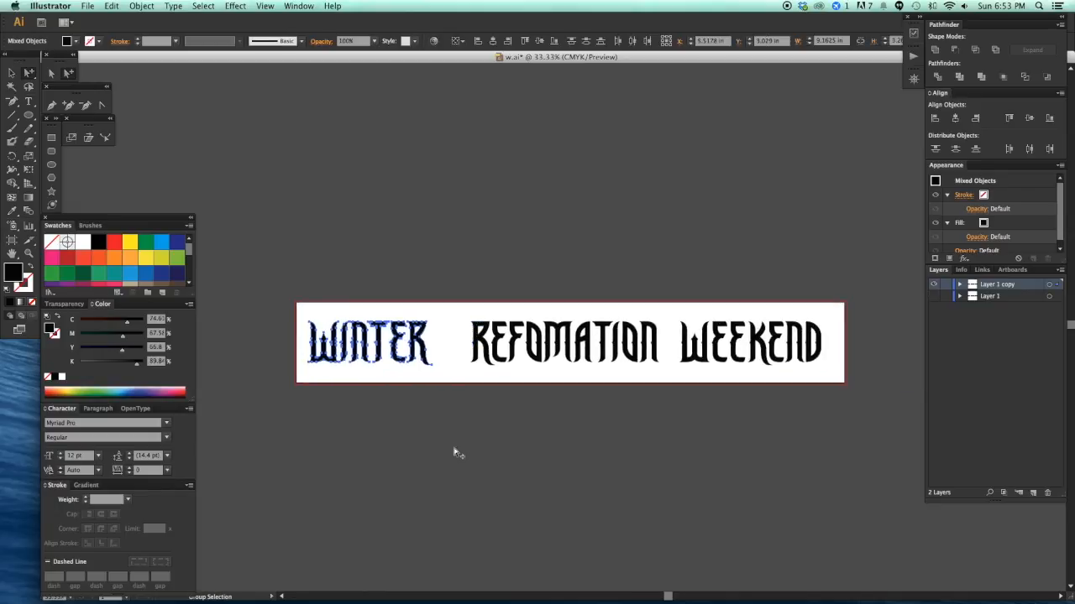
{"action": "key", "text": "super+x"}
{"action": "key", "text": "super+f"}
{"action": "key", "text": "v"}
{"action": "left_click_drag", "start_coordinate": [423, 346], "coordinate": [621, 301]}
{"action": "left_click", "coordinate": [691, 297]}
- Cut the WEEKEND letters, paste them in front, and group them as one word
{"action": "key", "text": "a"}
{"action": "scroll", "coordinate": [827, 412], "scroll_direction": "right", "scroll_amount": 2}
{"action": "left_click_drag", "start_coordinate": [861, 441], "coordinate": [643, 278]}
{"action": "key", "text": "super+x"}
{"action": "key", "text": "super+f"}
{"action": "key", "text": "super+g"}
{"action": "left_click", "coordinate": [691, 297]}
- Move the WEEKEND group beneath REFOMATION and roughly centre it to form a three-line stack
{"action": "key", "text": "v"}
{"action": "left_click_drag", "start_coordinate": [707, 334], "coordinate": [525, 382]}
{"action": "left_click", "coordinate": [571, 344]}
{"action": "left_click", "coordinate": [582, 311]}
{"action": "left_click", "coordinate": [681, 326]}
{"action": "left_click_drag", "start_coordinate": [701, 357], "coordinate": [692, 364]}
- Extend the artboard upward and downward so it surrounds the three stacked words with ample margin
{"action": "left_click_drag", "start_coordinate": [676, 458], "coordinate": [446, 300]}
{"action": "scroll", "coordinate": [609, 451], "scroll_direction": "up", "scroll_amount": 5}
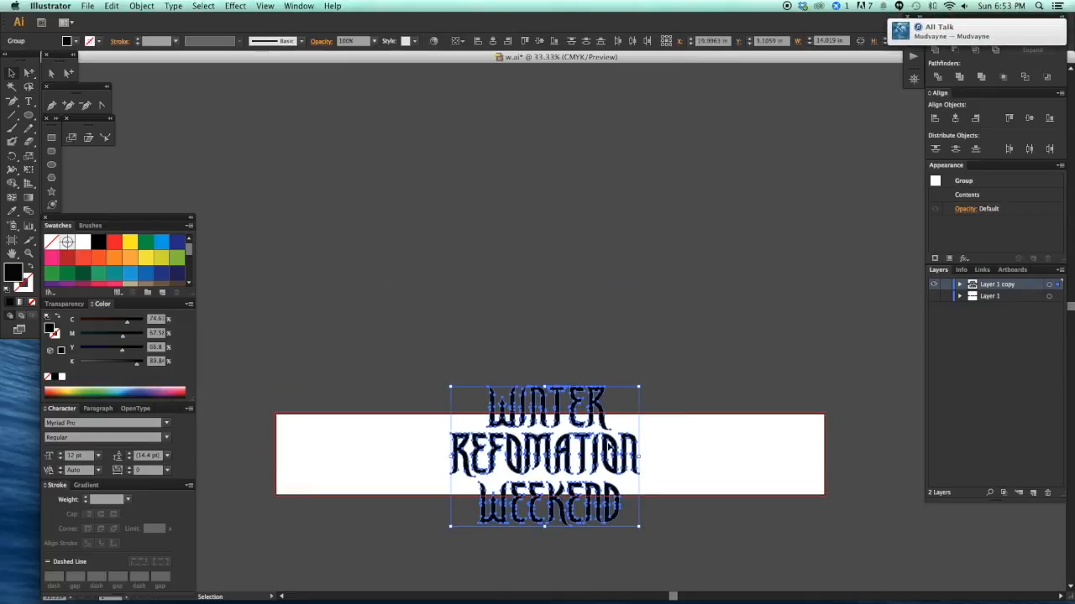
{"action": "key", "text": "shift+o"}
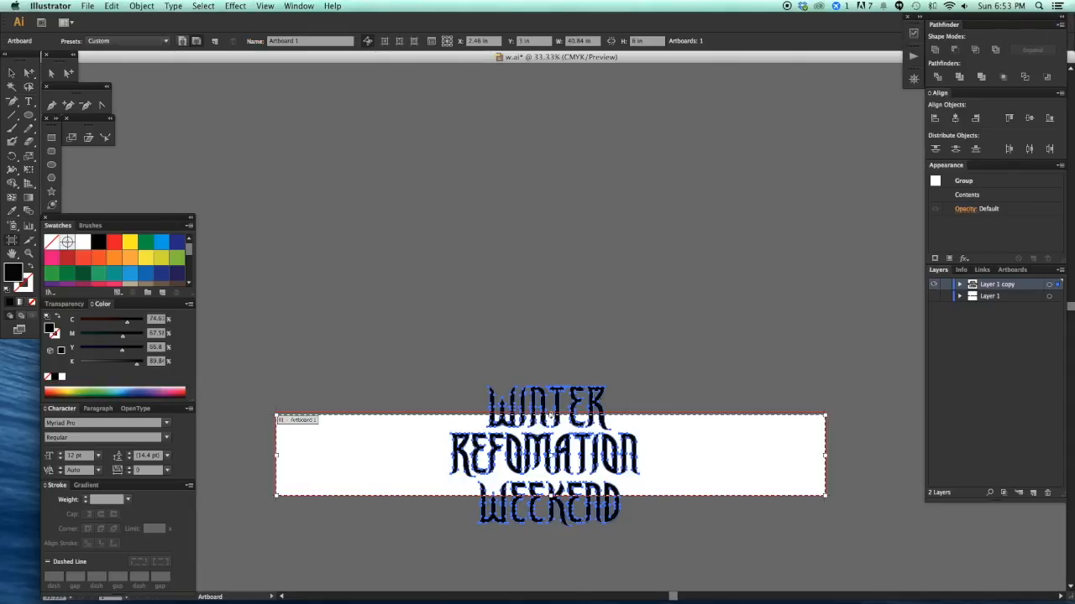
{"action": "left_click_drag", "start_coordinate": [550, 415], "coordinate": [547, 290]}
{"action": "scroll", "coordinate": [605, 368], "scroll_direction": "down", "scroll_amount": 7}
{"action": "left_click_drag", "start_coordinate": [565, 343], "coordinate": [565, 461]}
{"action": "key", "text": "v"}
{"action": "left_click", "coordinate": [617, 490]}
- Move the WEEKEND line slightly up to tighten the gap beneath REFOMATION
{"action": "scroll", "coordinate": [682, 447], "scroll_direction": "right", "scroll_amount": 1}
{"action": "key", "text": "z"}
{"action": "left_click_drag", "start_coordinate": [439, 205], "coordinate": [710, 405]}
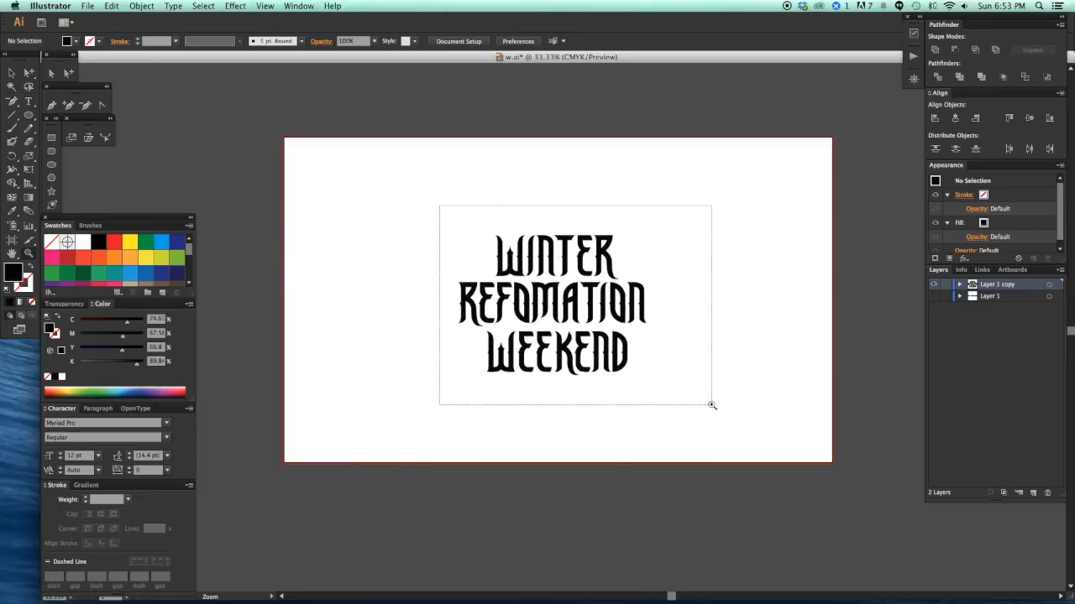
{"action": "key", "text": "v"}
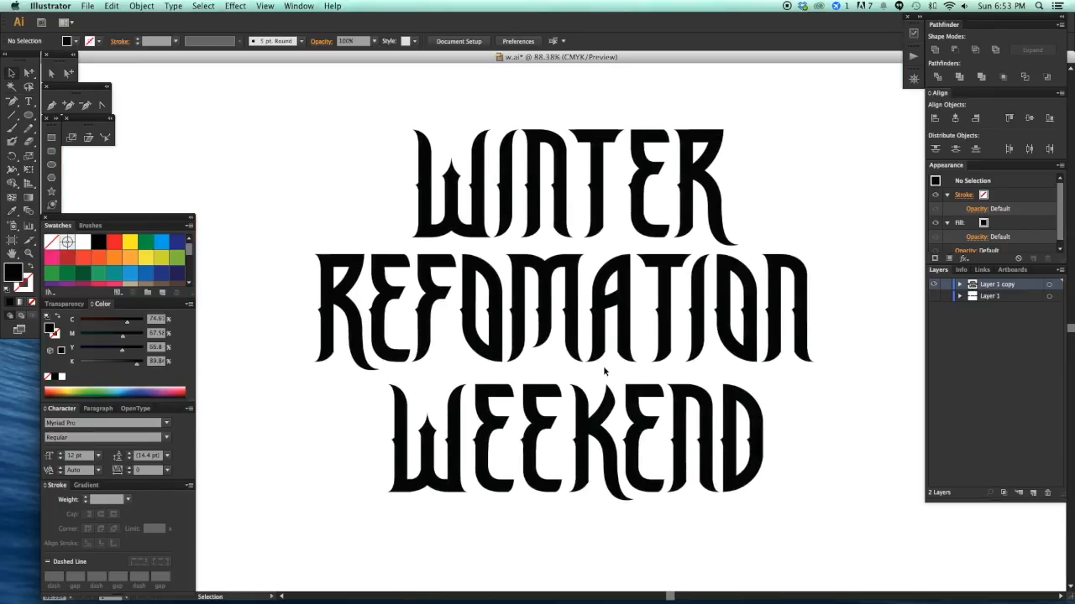
{"action": "scroll", "coordinate": [576, 430], "scroll_direction": "down", "scroll_amount": 1}
{"action": "left_click_drag", "start_coordinate": [581, 418], "coordinate": [581, 405]}
{"action": "left_click", "coordinate": [641, 499]}
{"action": "scroll", "coordinate": [641, 520], "scroll_direction": "up", "scroll_amount": 2}
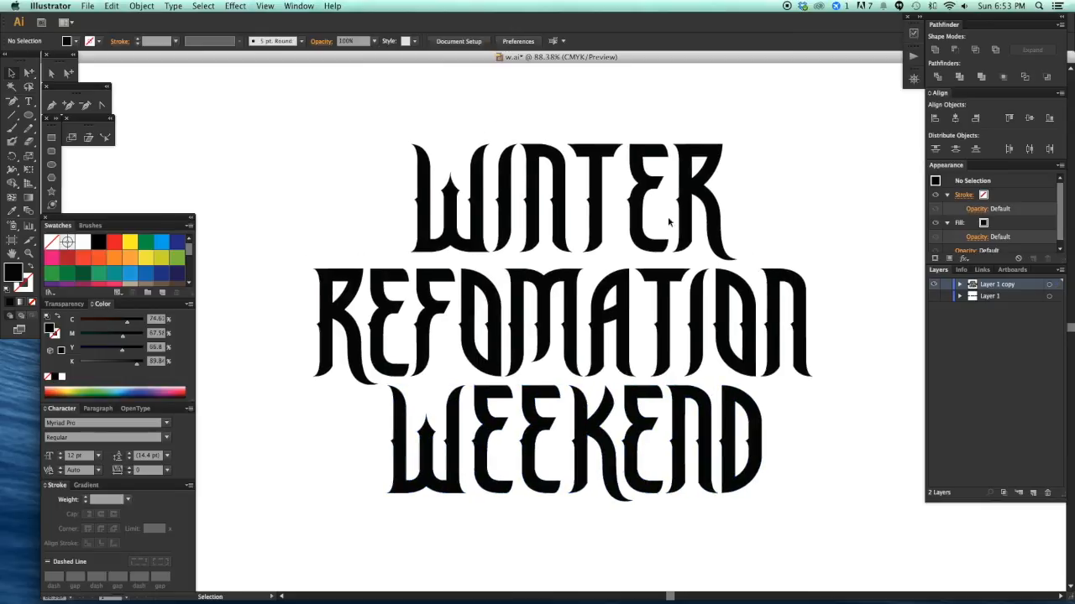
- Align the three words to one another by their horizontal centres
{"action": "left_click_drag", "start_coordinate": [623, 520], "coordinate": [663, 215]}
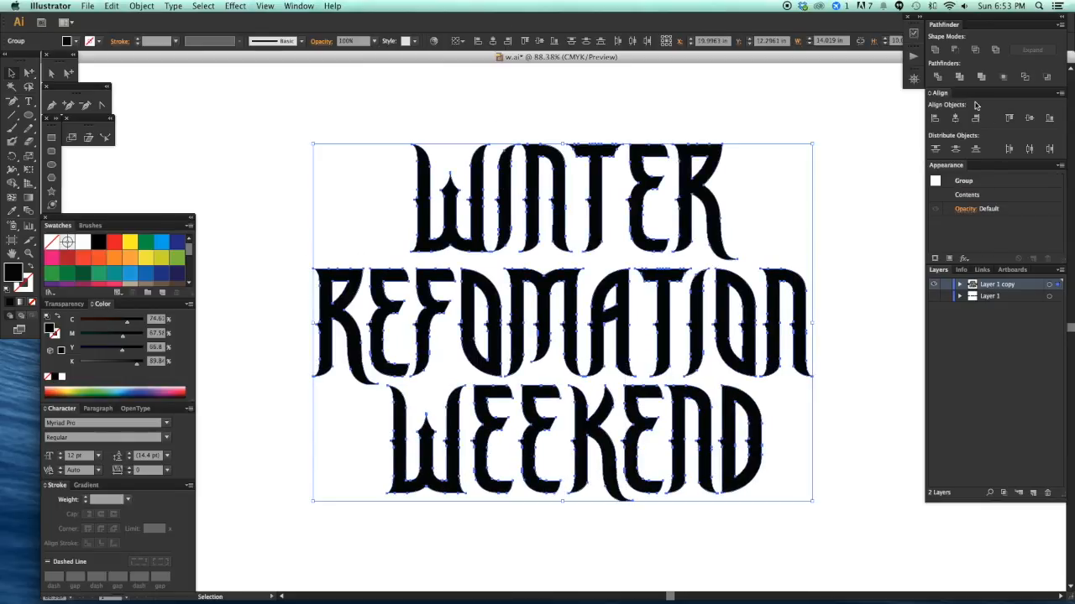
{"action": "left_click", "coordinate": [955, 119]}
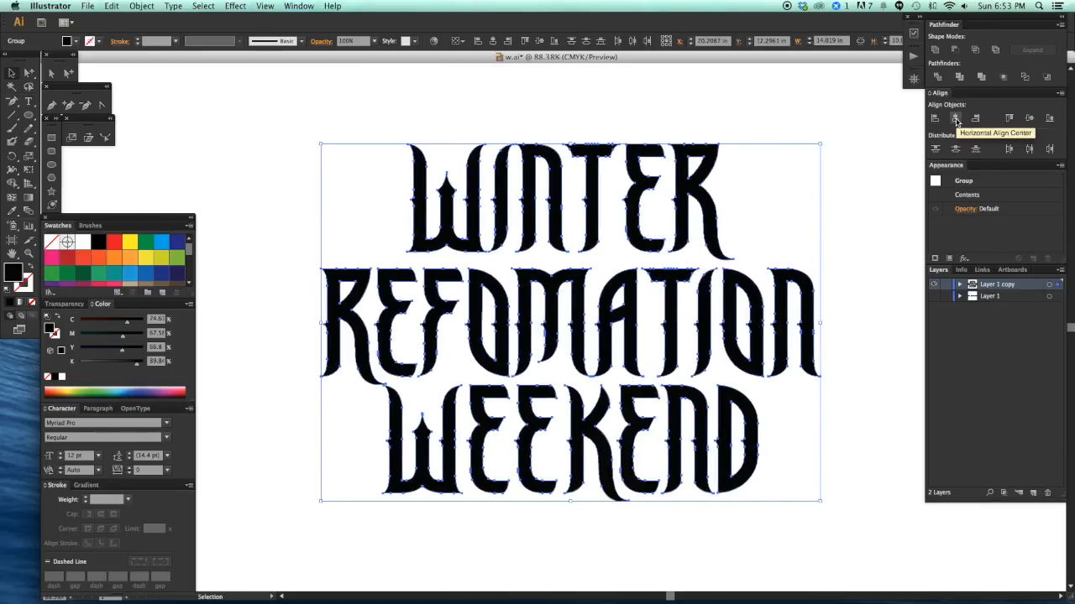
{"action": "left_click", "coordinate": [771, 194]}
- Shift the WEEKEND line slightly to the right to balance it visually under REFOMATION
{"action": "scroll", "coordinate": [773, 192], "scroll_direction": "down", "scroll_amount": 1}
{"action": "left_click_drag", "start_coordinate": [606, 404], "coordinate": [613, 401]}
{"action": "left_click", "coordinate": [586, 532]}
{"action": "left_click_drag", "start_coordinate": [650, 502], "coordinate": [638, 514]}
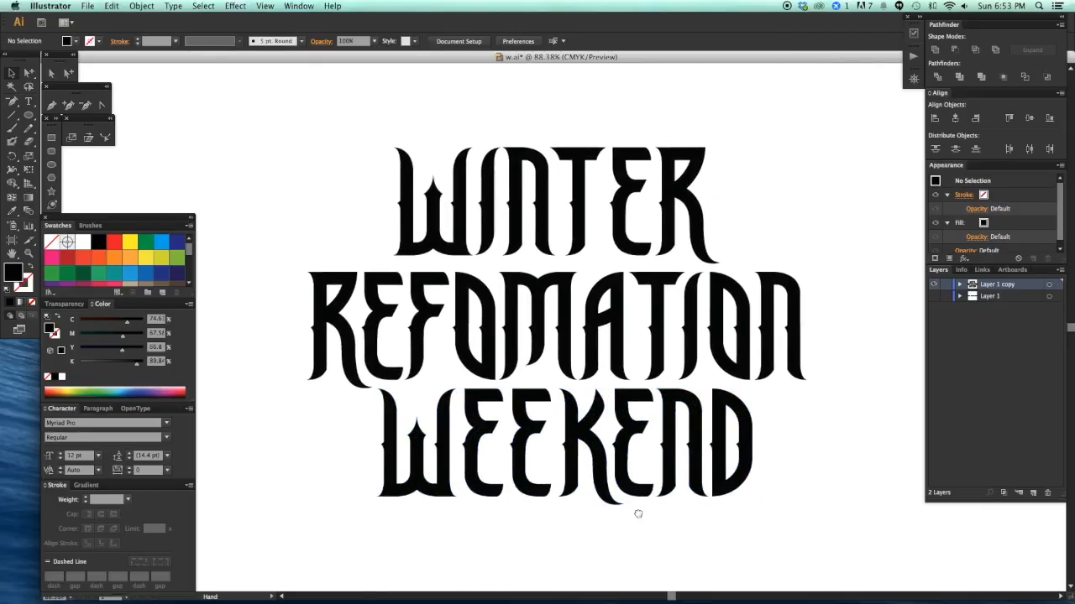
{"action": "left_click", "coordinate": [688, 200]}
{"action": "left_click", "coordinate": [784, 181]}
{"action": "left_click_drag", "start_coordinate": [784, 181], "coordinate": [765, 177]}
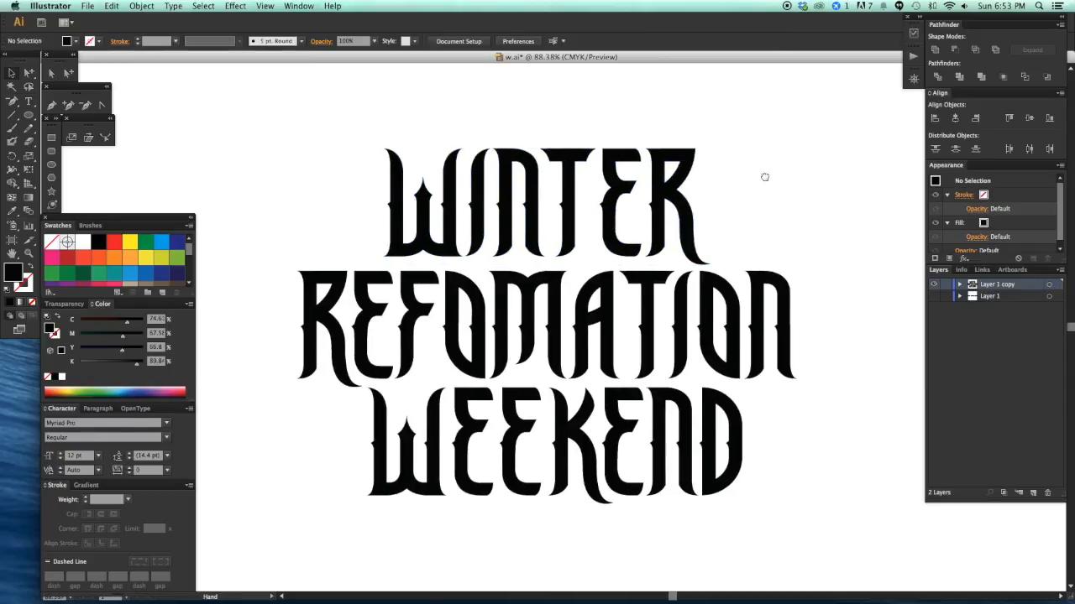
{"action": "key", "text": "super+minus"}
{"action": "key", "text": "super+minus"}
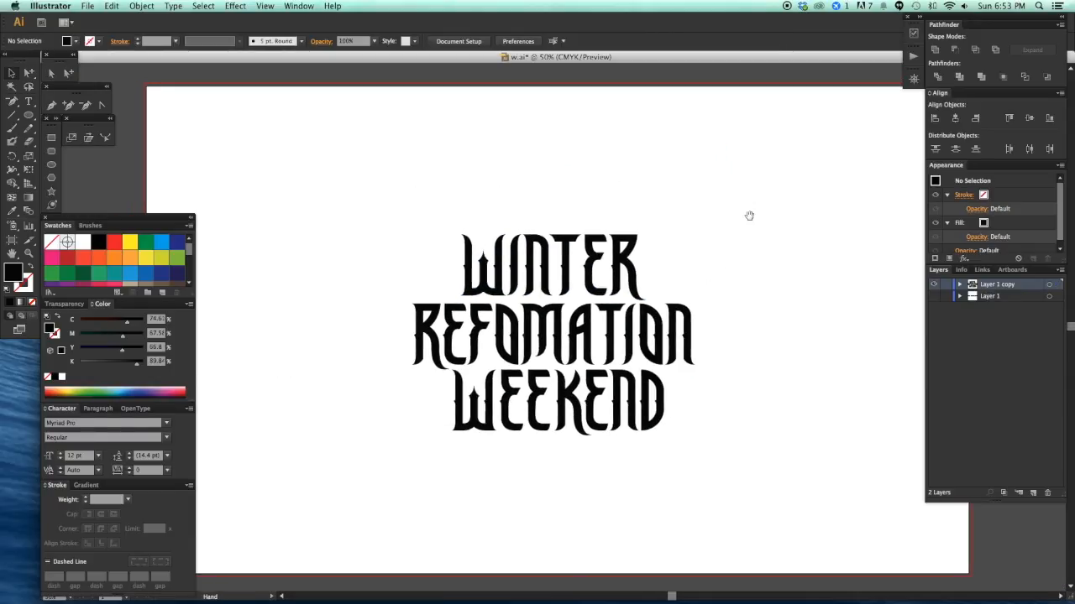
{"action": "left_click_drag", "start_coordinate": [746, 507], "coordinate": [406, 236]}
{"action": "scroll", "coordinate": [703, 284], "scroll_direction": "up", "scroll_amount": 3}
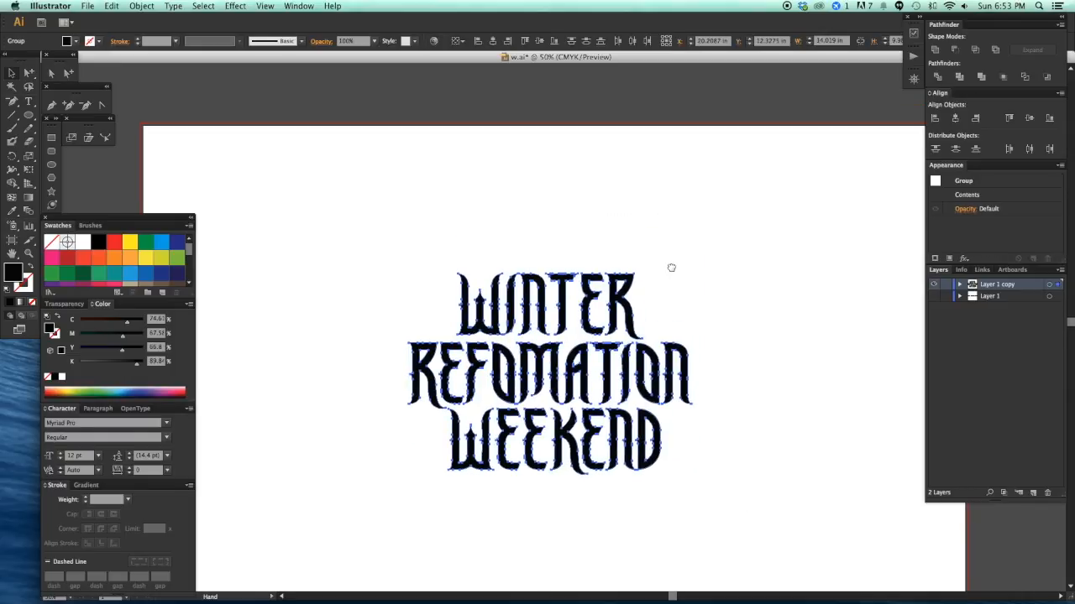
{"action": "left_click", "coordinate": [712, 277]}
{"action": "scroll", "coordinate": [722, 275], "scroll_direction": "down", "scroll_amount": 1}
{"action": "left_click_drag", "start_coordinate": [725, 484], "coordinate": [343, 212]}
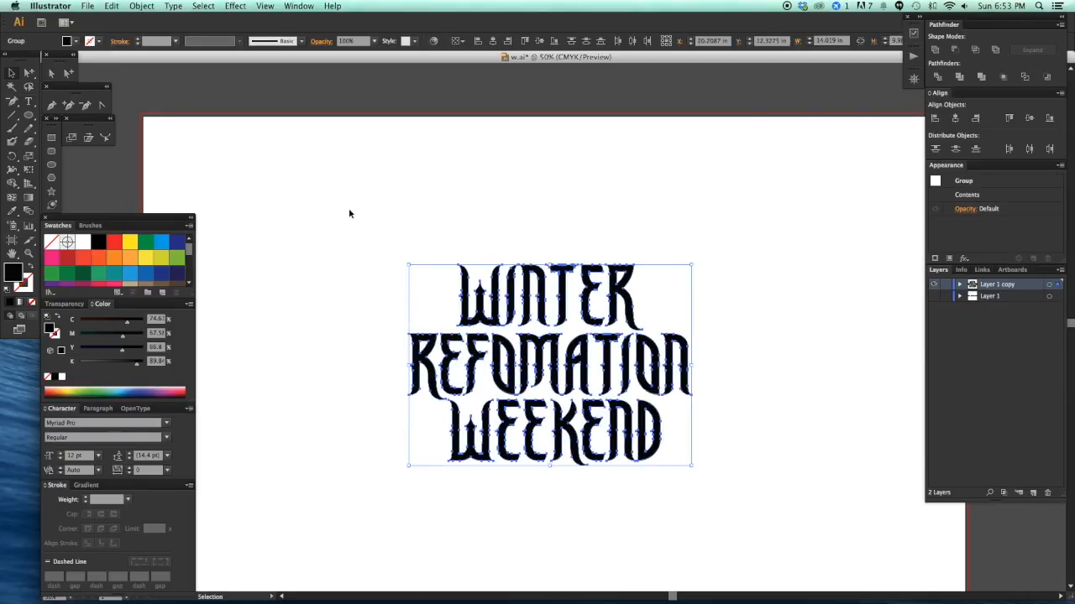
{"action": "left_click", "coordinate": [702, 260]}
{"action": "scroll", "coordinate": [703, 259], "scroll_direction": "down", "scroll_amount": 1}
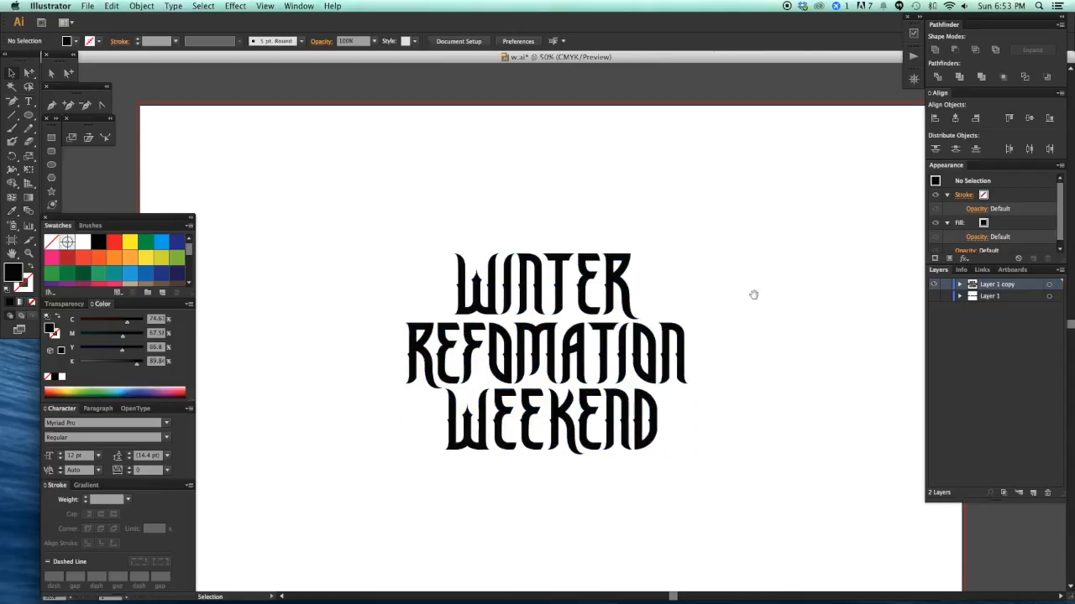
- Duplicate the three-line lettering and place the copy outside the artboard, beyond its upper-left corner
{"action": "scroll", "coordinate": [748, 291], "scroll_direction": "left", "scroll_amount": 3}
{"action": "left_click_drag", "start_coordinate": [783, 476], "coordinate": [353, 192]}
{"action": "left_click_drag", "start_coordinate": [605, 283], "coordinate": [344, 126]}
{"action": "left_click_drag", "start_coordinate": [408, 265], "coordinate": [505, 403]}
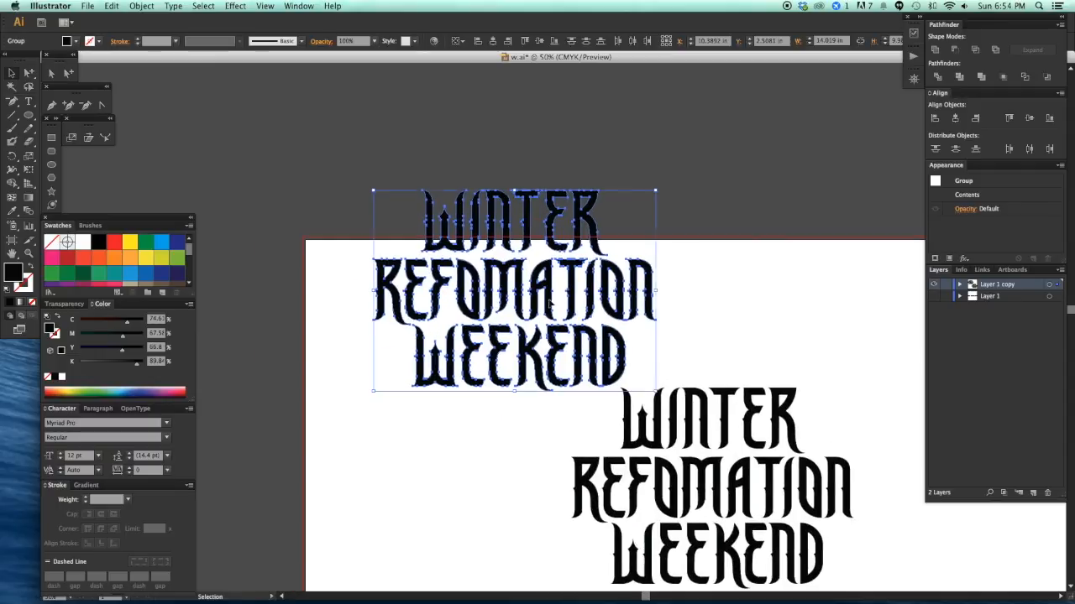
{"action": "left_click_drag", "start_coordinate": [544, 284], "coordinate": [376, 116]}
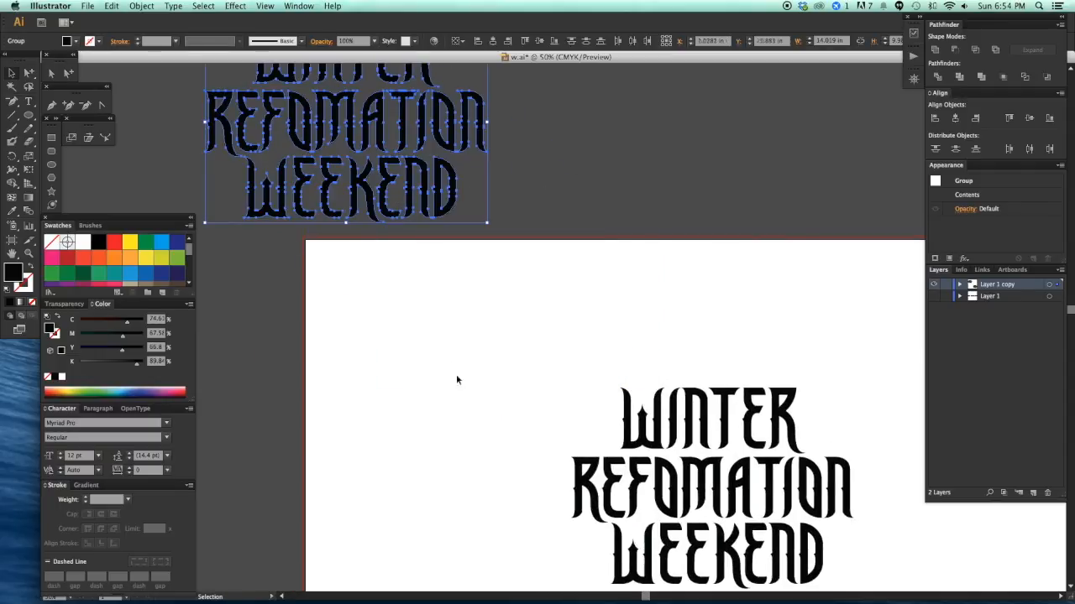
{"action": "left_click", "coordinate": [456, 379]}
- Nudge the W of WEEKEND in the original lettering slightly right, closer to the first E
{"action": "left_click_drag", "start_coordinate": [493, 383], "coordinate": [274, 194]}
{"action": "key", "text": "super+plus"}
{"action": "left_click_drag", "start_coordinate": [640, 379], "coordinate": [716, 417]}
{"action": "left_click_drag", "start_coordinate": [790, 492], "coordinate": [339, 189]}
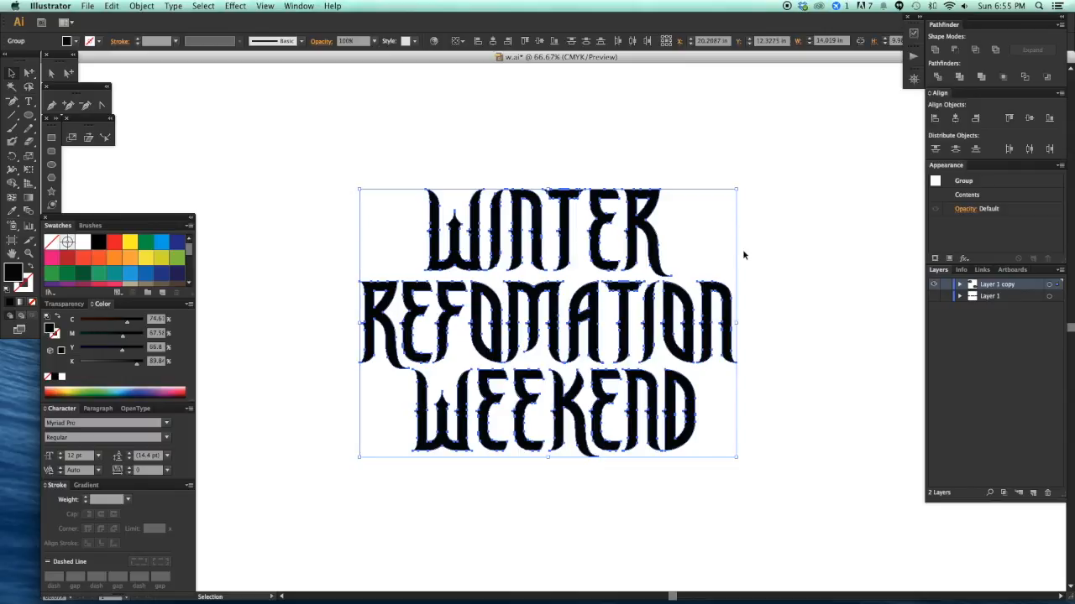
{"action": "left_click", "coordinate": [786, 253]}
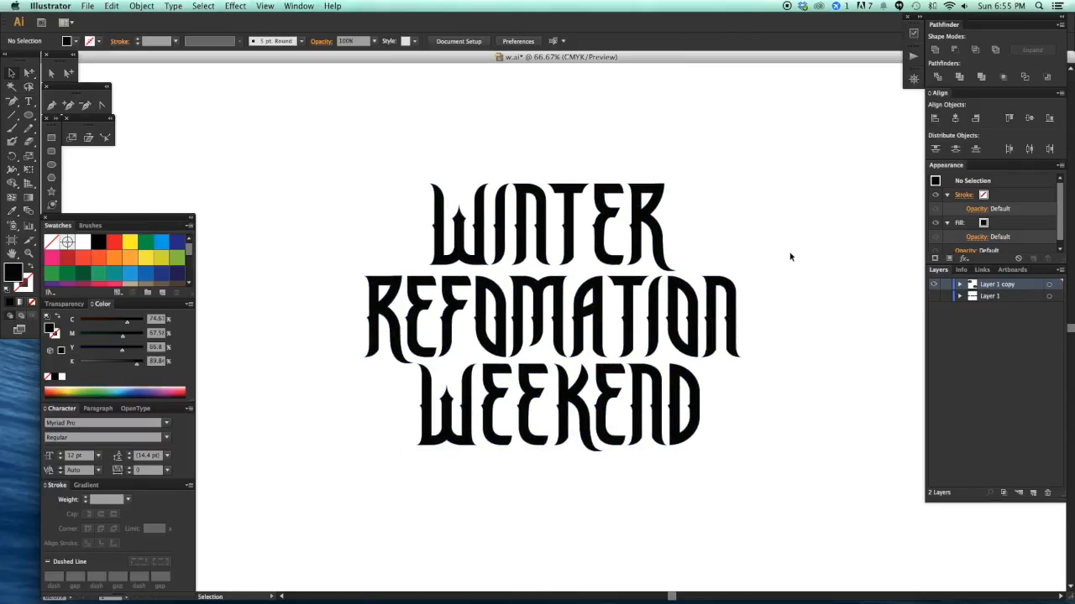
{"action": "key", "text": "a"}
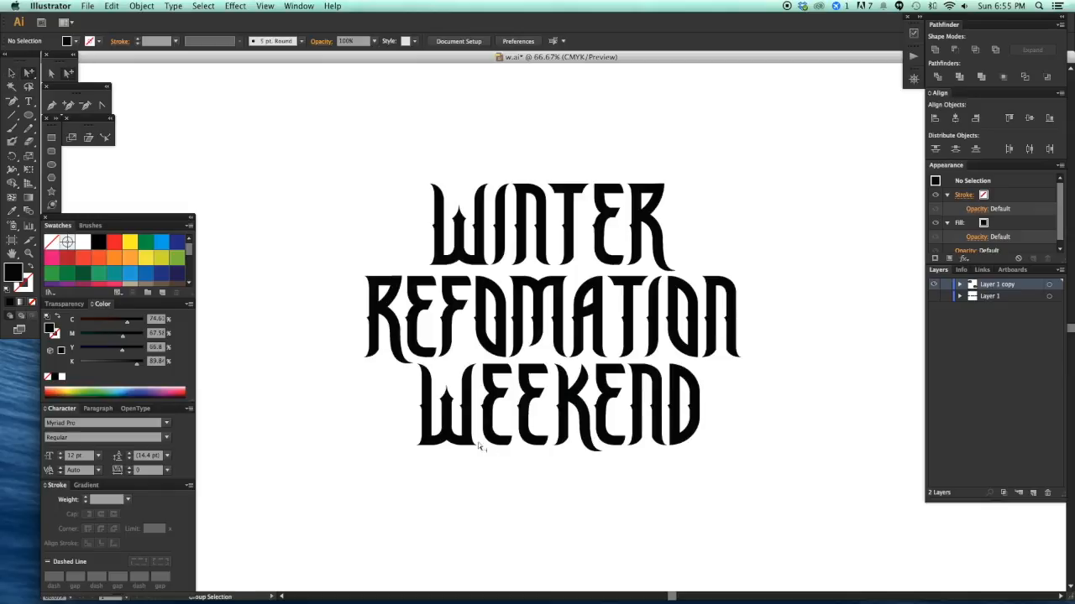
{"action": "left_click", "coordinate": [470, 438], "text": "alt"}
{"action": "key", "text": "Right"}
{"action": "key", "text": "Right"}
{"action": "key", "text": "Right"}
{"action": "key", "text": "Right"}
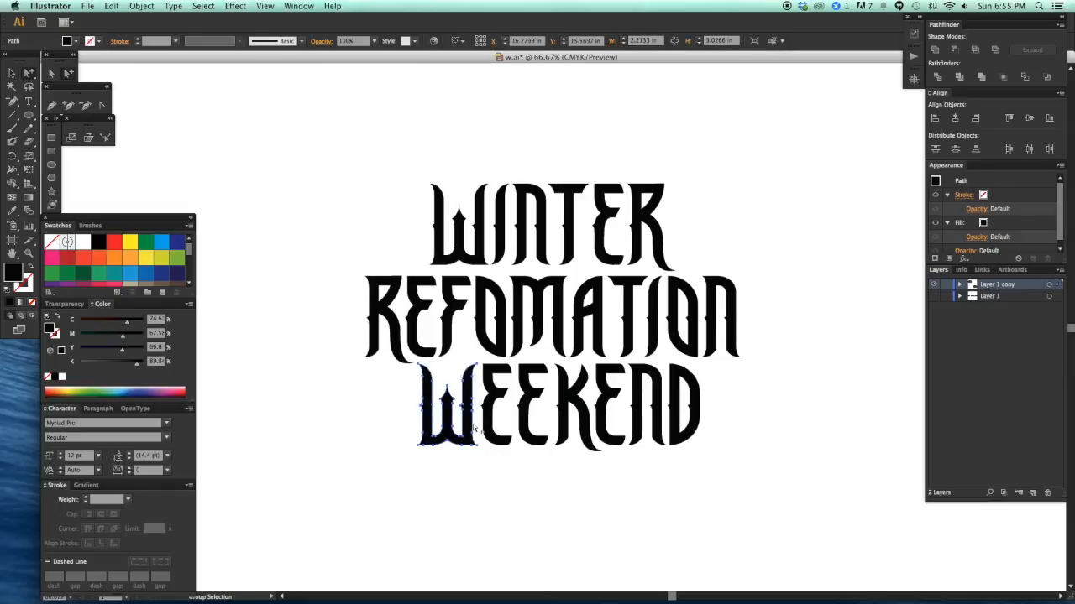
{"action": "left_click", "coordinate": [581, 467]}
{"action": "left_click_drag", "start_coordinate": [535, 481], "coordinate": [532, 484]}
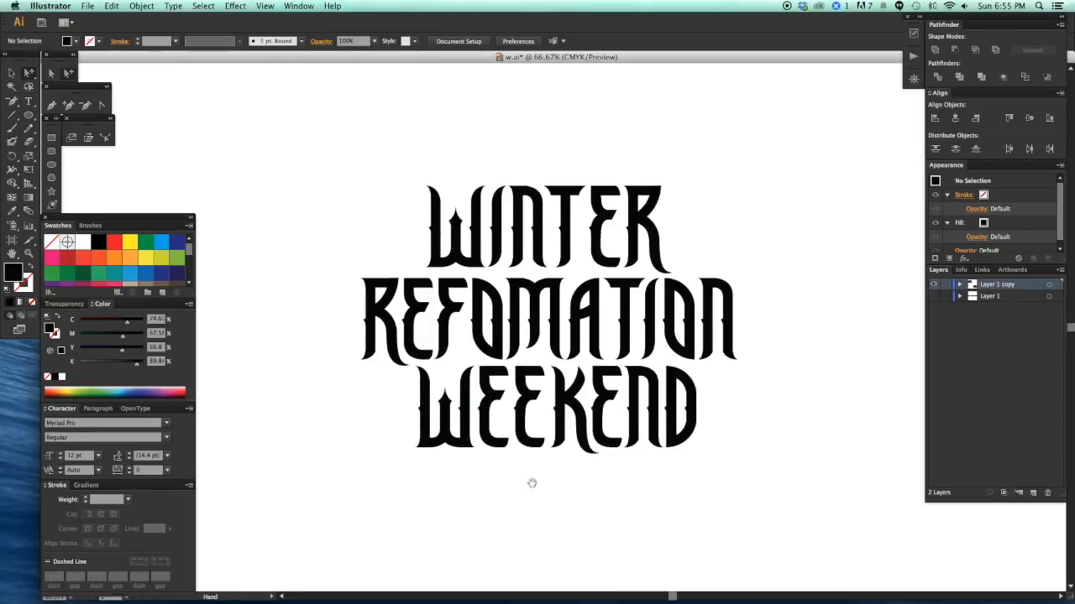
- Nudge the first and second E of WEEKEND slightly left to tighten their spacing
{"action": "left_click", "coordinate": [498, 448]}
{"action": "key", "text": "Left"}
{"action": "key", "text": "Left"}
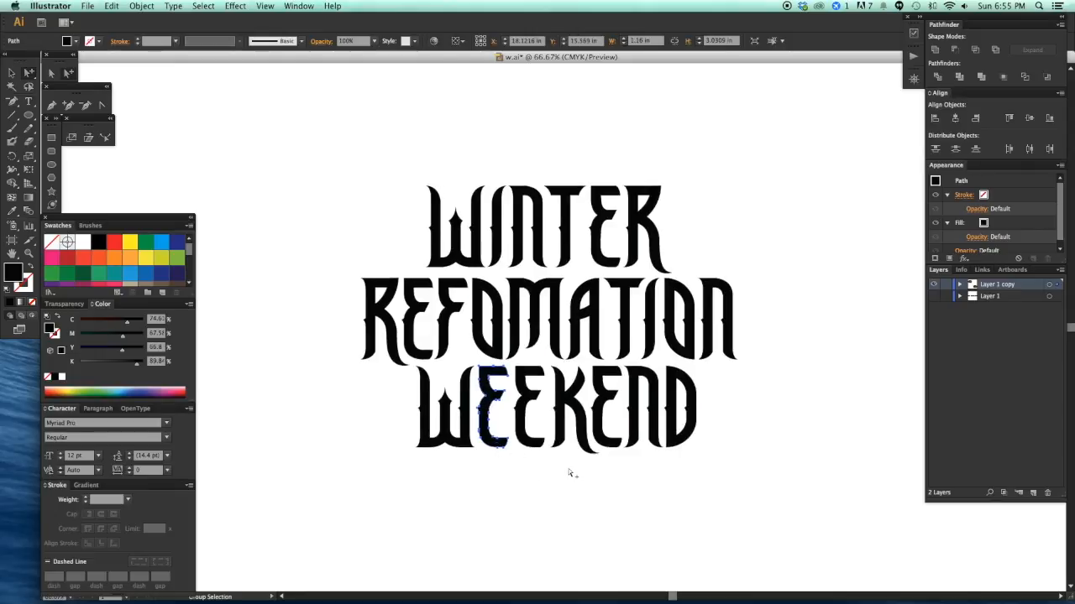
{"action": "left_click", "coordinate": [537, 440]}
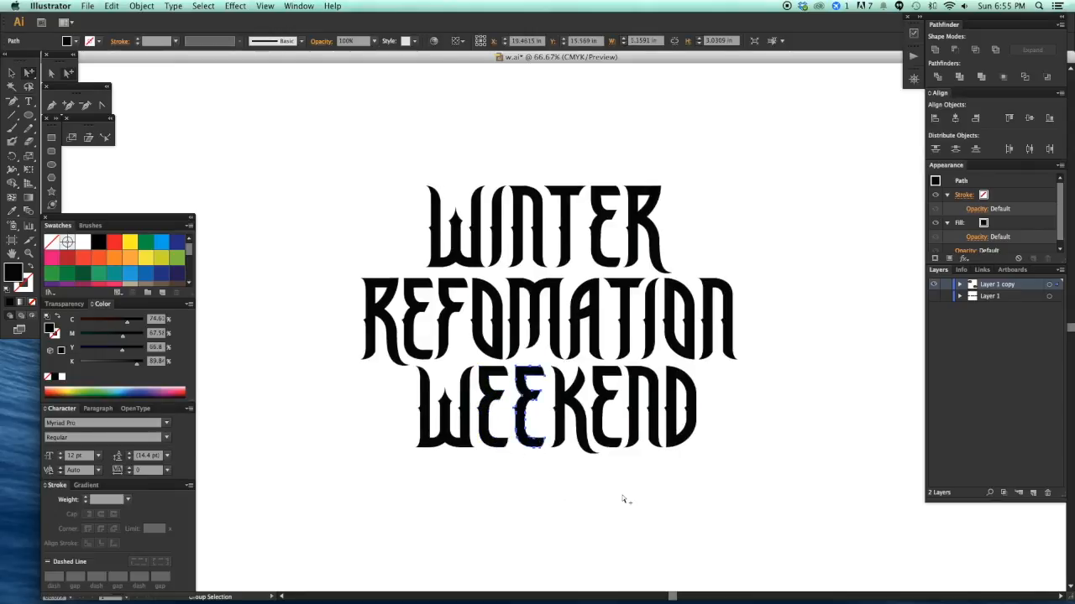
{"action": "key", "text": "Left"}
{"action": "key", "text": "Left"}
{"action": "left_click", "coordinate": [623, 499]}
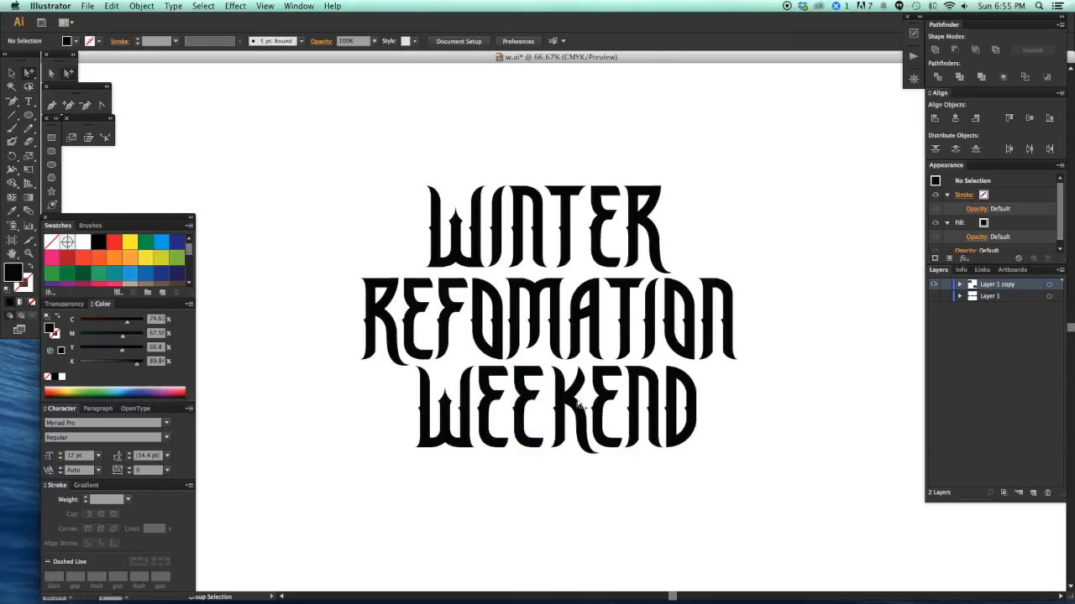
- Tighten the letter spacing around the K, third E and N of WEEKEND
{"action": "left_click_drag", "start_coordinate": [578, 404], "coordinate": [635, 415]}
{"action": "left_click", "coordinate": [595, 496]}
{"action": "left_click", "coordinate": [668, 477]}
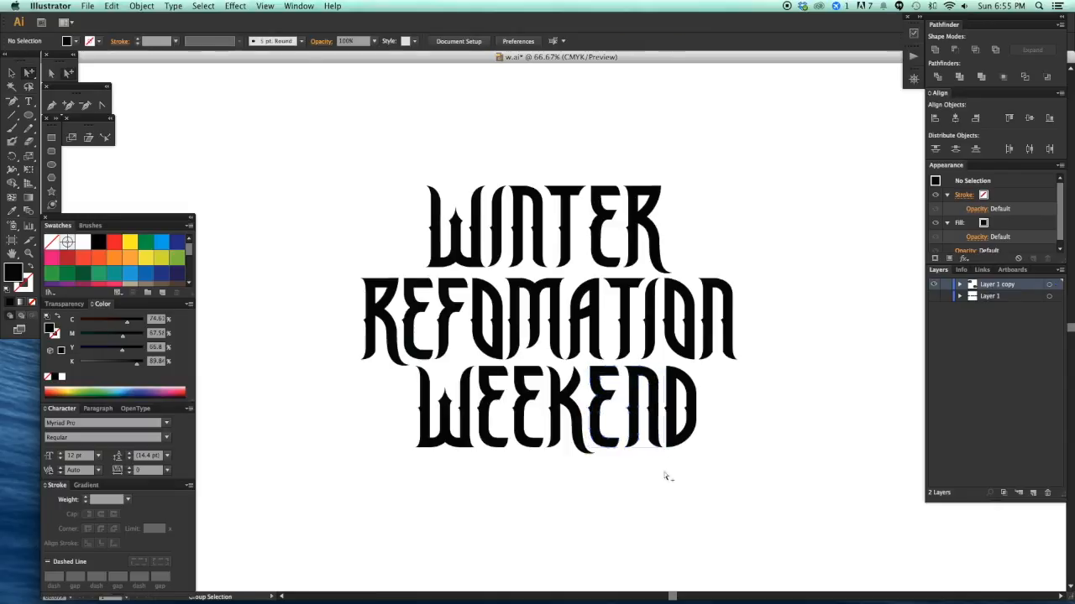
{"action": "left_click", "coordinate": [654, 399]}
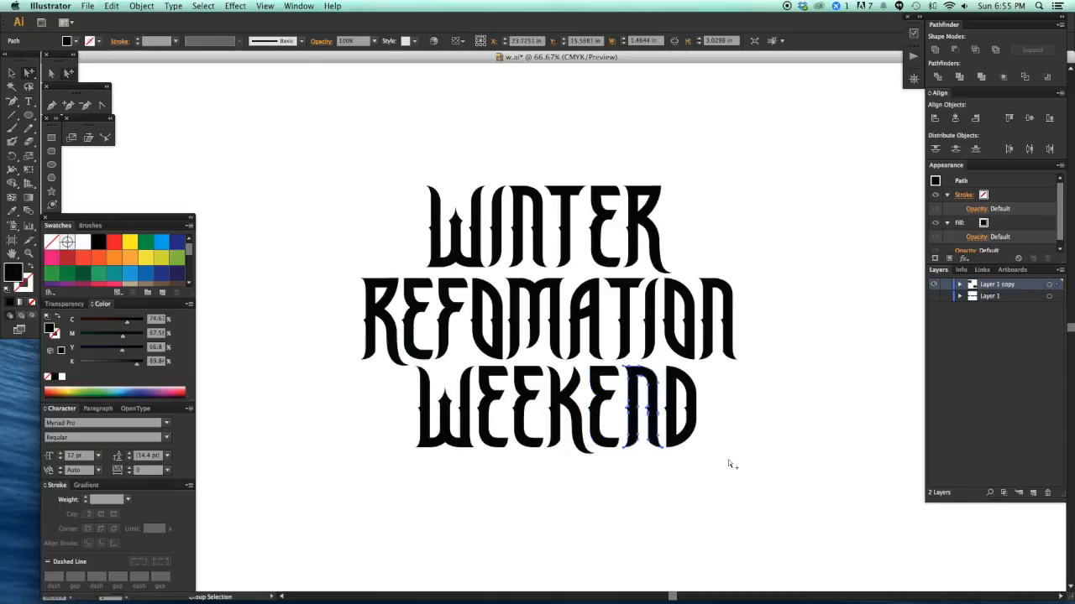
{"action": "left_click", "coordinate": [728, 461]}
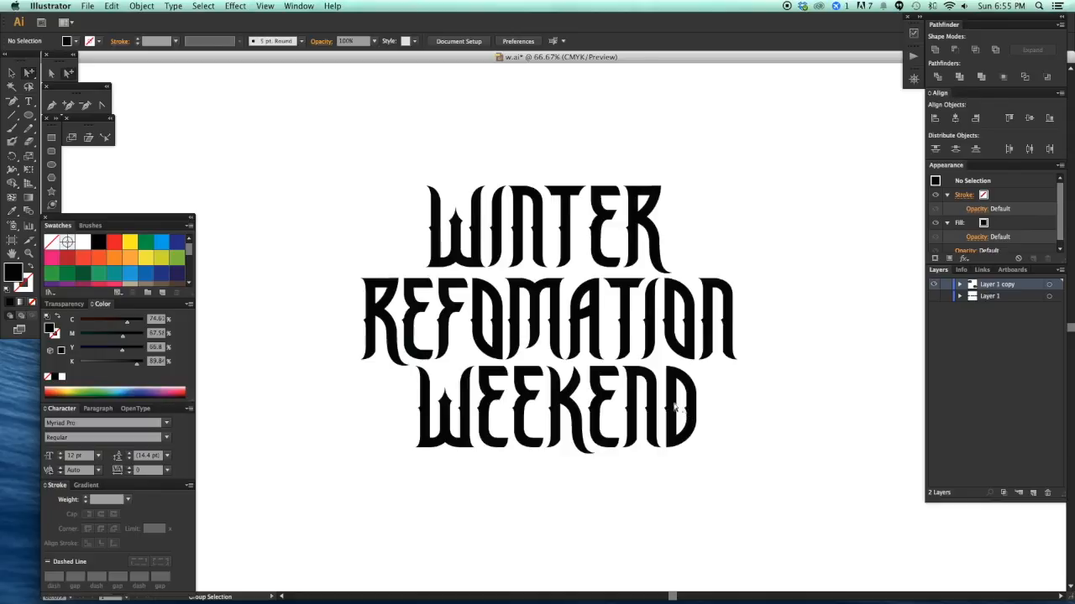
- Fine-tune the spacing between the W and I of WINTER
{"action": "mouse_move", "coordinate": [758, 414]}
{"action": "left_mouse_down"}
{"action": "mouse_move", "coordinate": [757, 428]}
{"action": "mouse_move", "coordinate": [770, 408]}
{"action": "left_mouse_up"}
{"action": "key", "text": "a"}
{"action": "left_click", "coordinate": [494, 254]}
{"action": "left_click", "coordinate": [473, 253]}
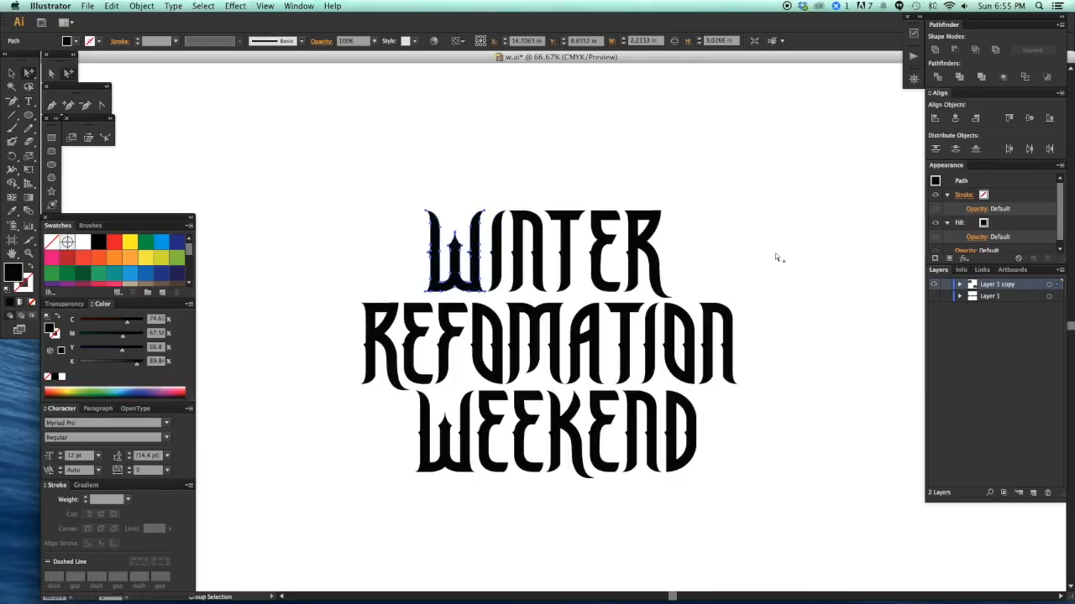
{"action": "scroll", "coordinate": [774, 254], "scroll_direction": "up", "scroll_amount": 1}
{"action": "key", "text": "v"}
{"action": "left_click", "coordinate": [776, 260]}
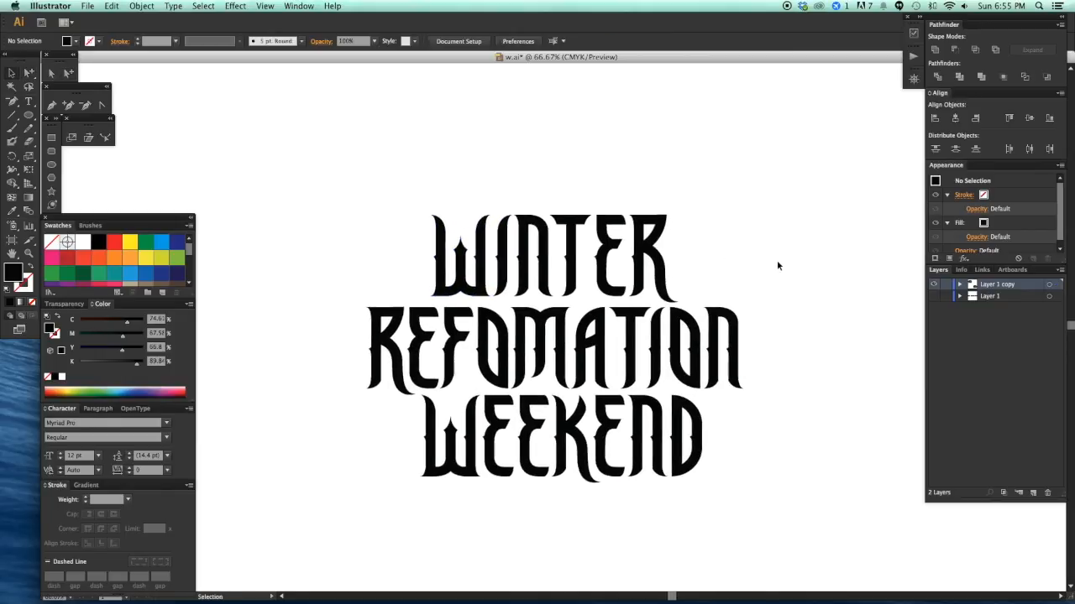
- Combine all the lettering on the artboard with the Pathfinder Unite operation
{"action": "scroll", "coordinate": [768, 263], "scroll_direction": "right", "scroll_amount": 1}
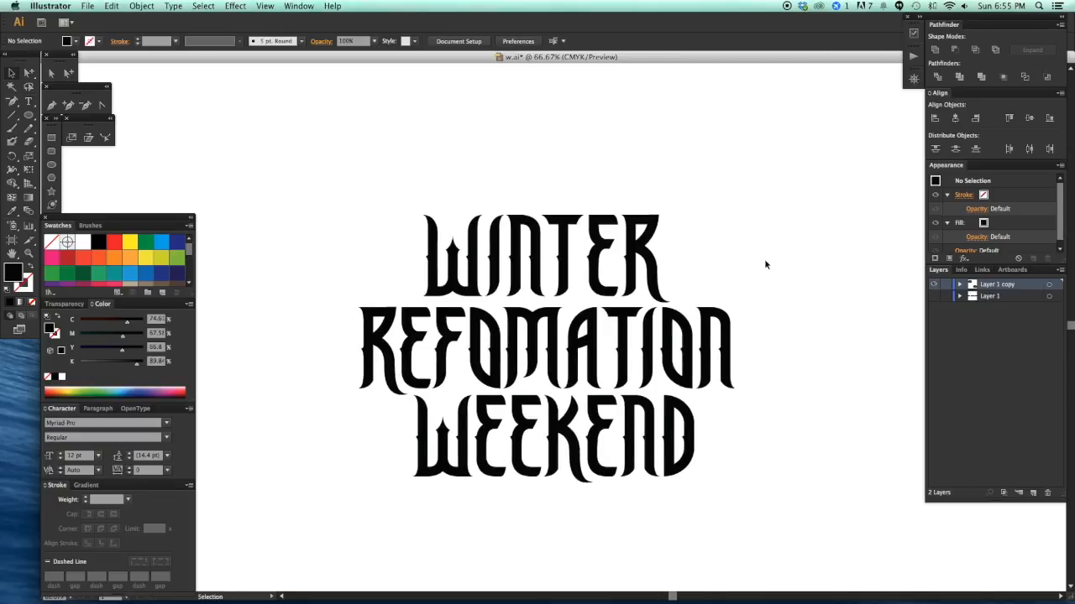
{"action": "left_click_drag", "start_coordinate": [762, 266], "coordinate": [754, 257]}
{"action": "key", "text": "a"}
{"action": "left_click_drag", "start_coordinate": [784, 514], "coordinate": [298, 209]}
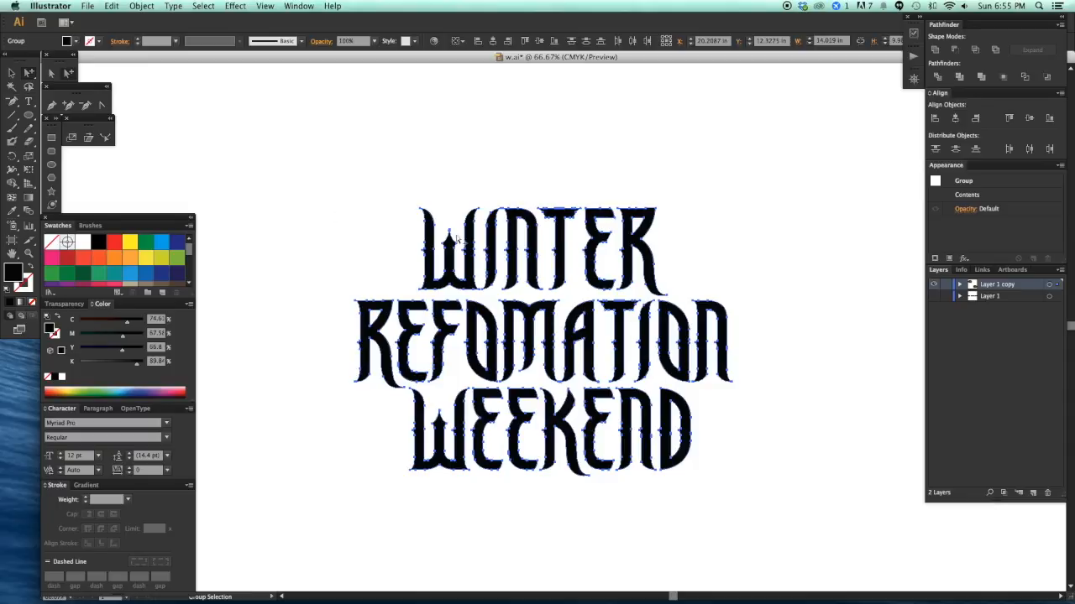
{"action": "left_click", "coordinate": [934, 50]}
{"action": "left_click", "coordinate": [885, 184]}
{"action": "left_click_drag", "start_coordinate": [775, 292], "coordinate": [786, 292]}
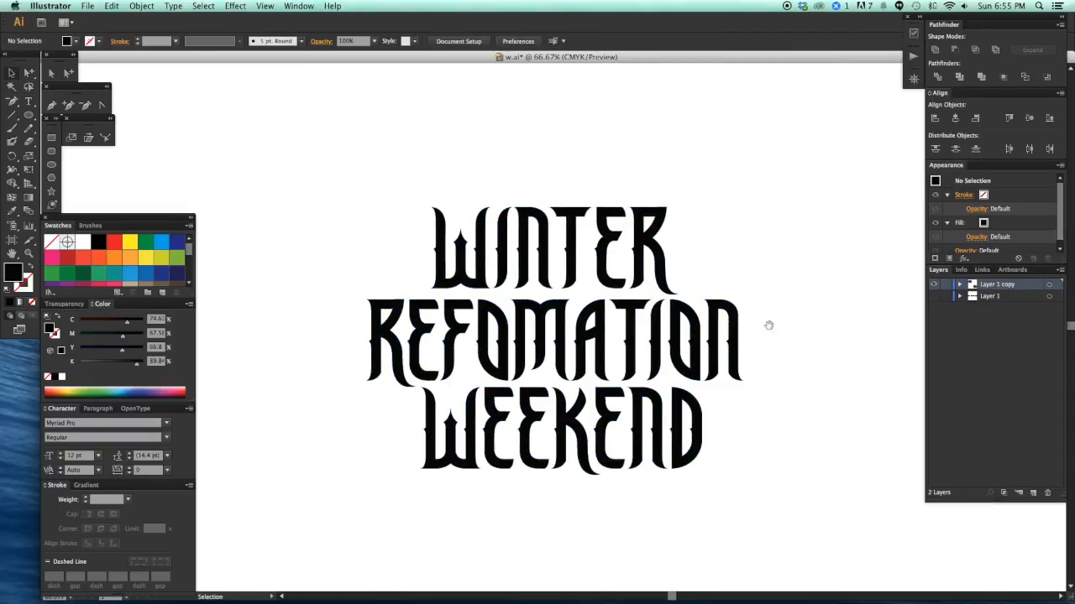
- Shear the merged lettering vertically and rotate it slightly so all three lines slope upward to the right
{"action": "left_click_drag", "start_coordinate": [768, 325], "coordinate": [778, 328]}
{"action": "left_click", "coordinate": [705, 329]}
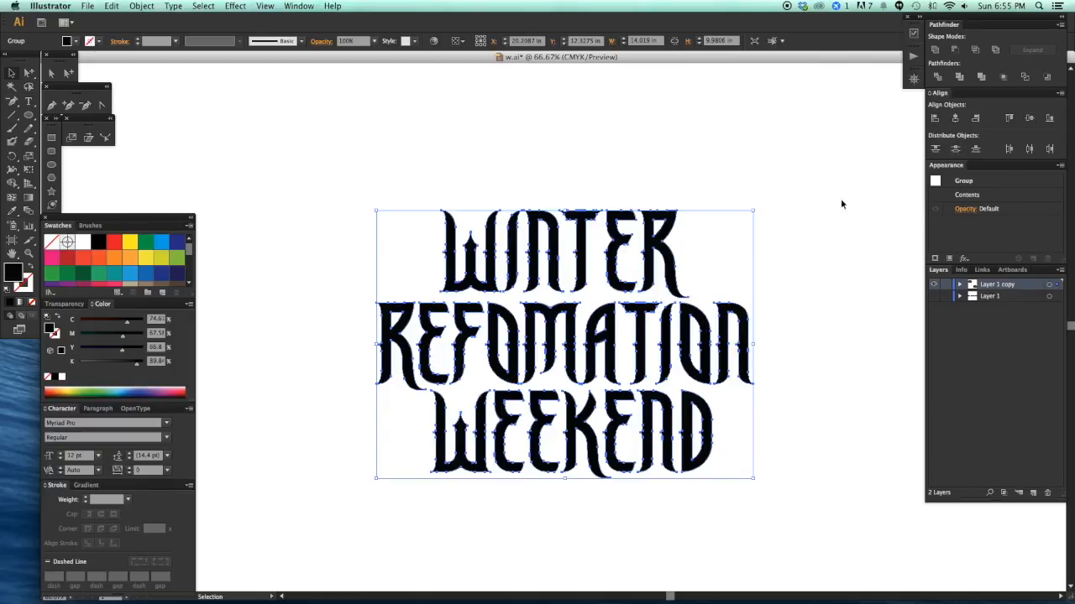
{"action": "double_click", "coordinate": [88, 137]}
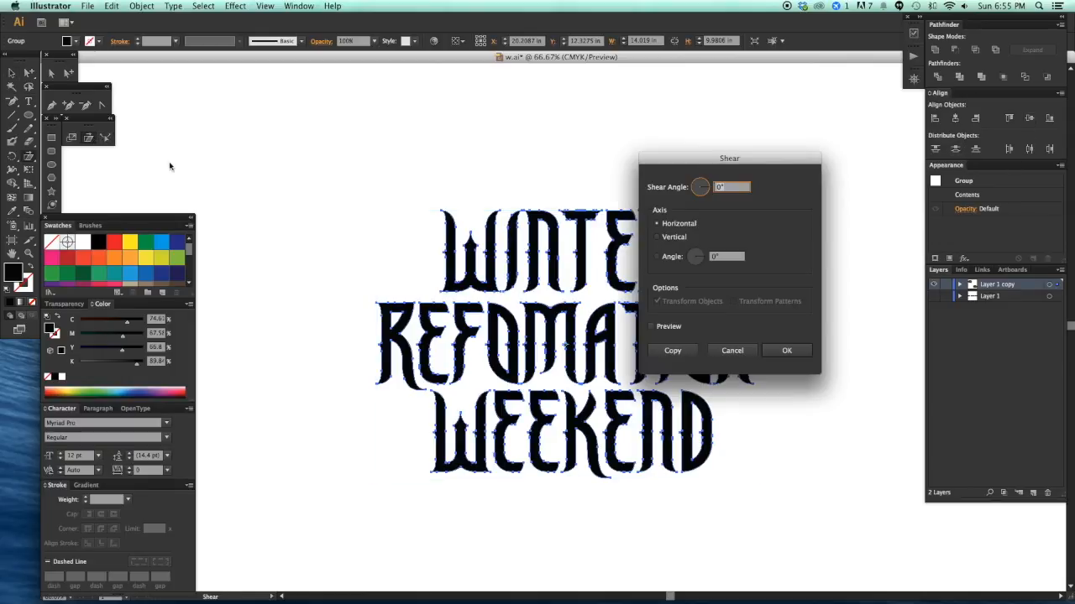
{"action": "left_click", "coordinate": [737, 351]}
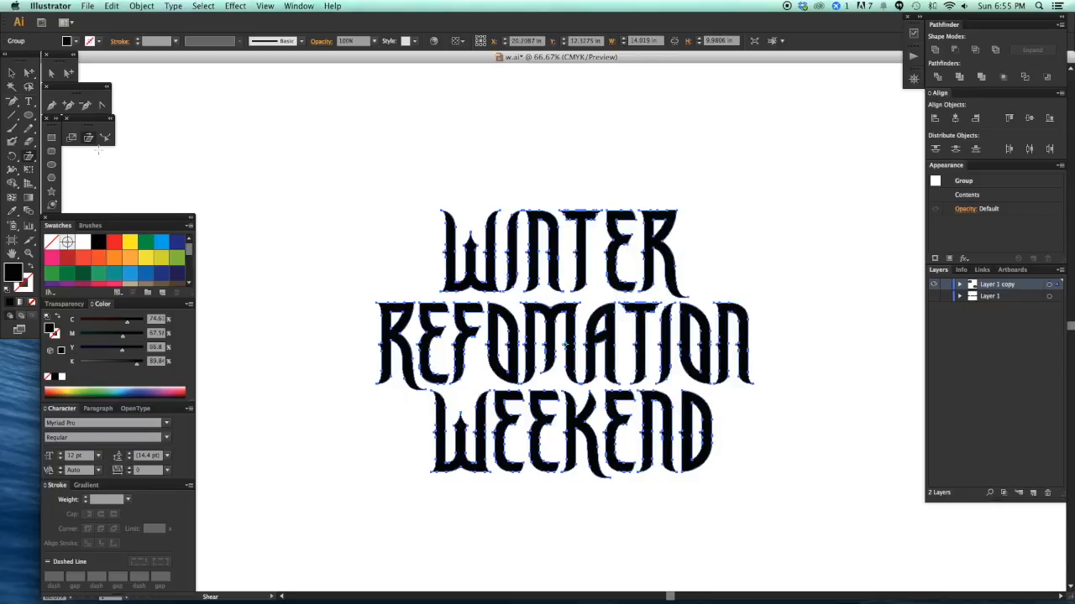
{"action": "left_click_drag", "start_coordinate": [395, 154], "coordinate": [504, 157]}
{"action": "key", "text": "r"}
{"action": "left_click_drag", "start_coordinate": [782, 216], "coordinate": [768, 184]}
{"action": "key", "text": "v"}
{"action": "left_click", "coordinate": [750, 182]}
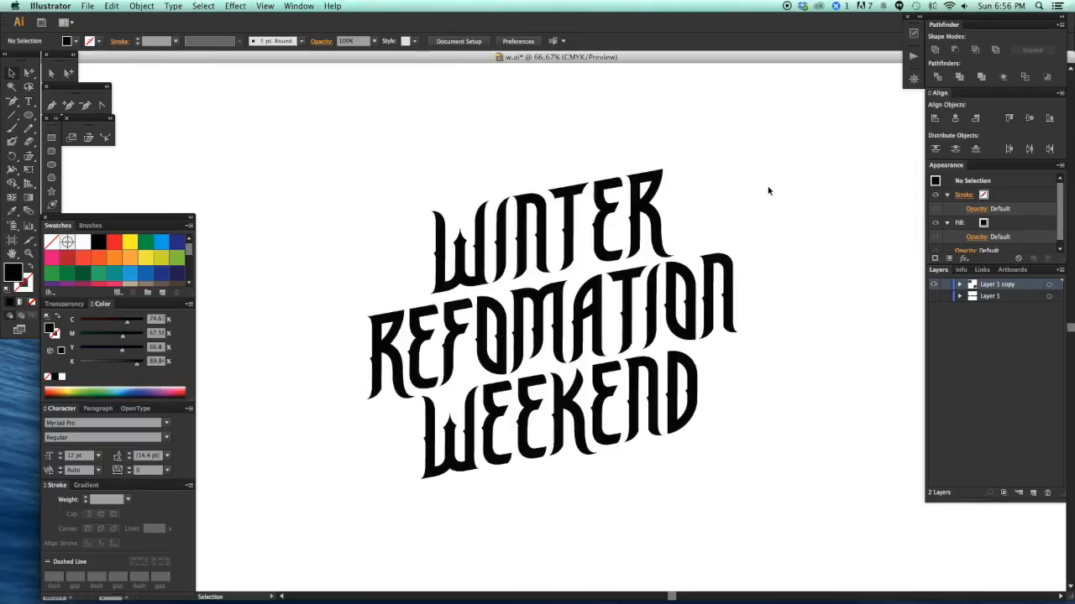
- Select all the slanted lettering and rotate it a touch further counterclockwise
{"action": "left_click_drag", "start_coordinate": [773, 306], "coordinate": [770, 303]}
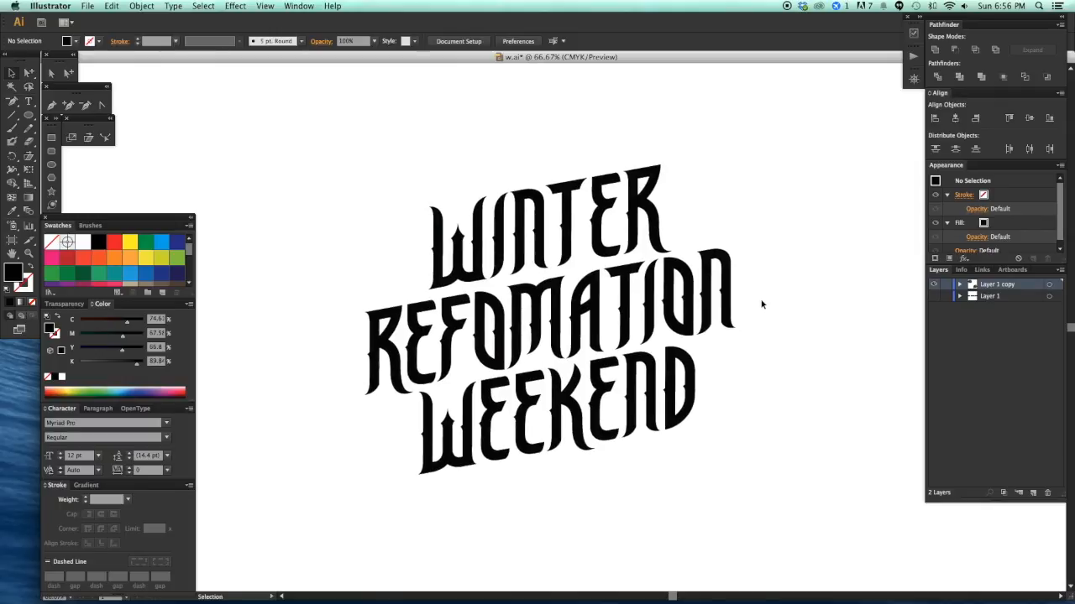
{"action": "left_click_drag", "start_coordinate": [765, 300], "coordinate": [768, 302]}
{"action": "left_click_drag", "start_coordinate": [746, 491], "coordinate": [366, 175]}
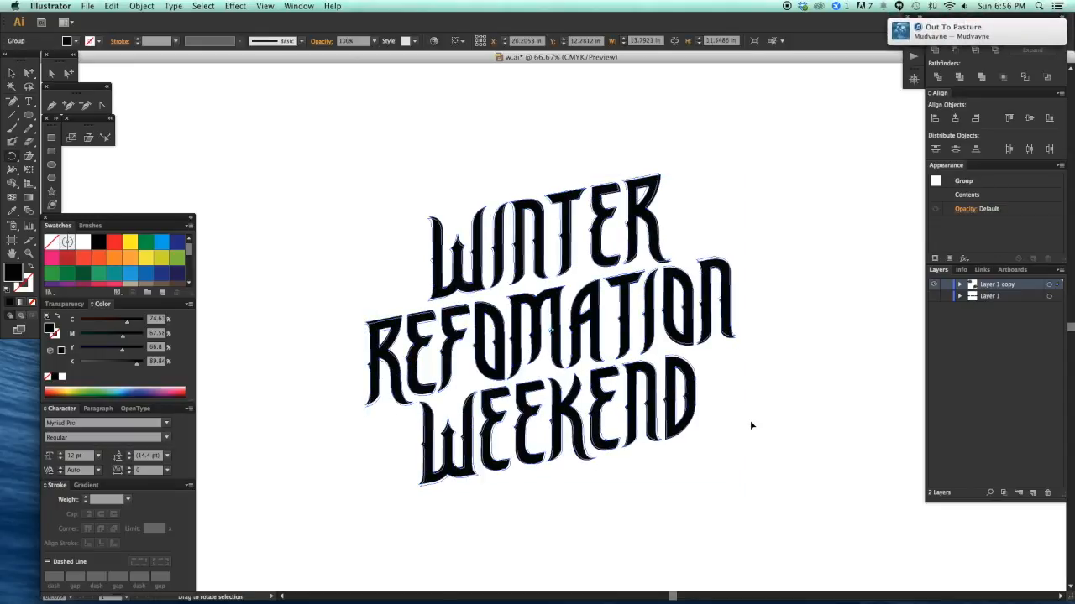
{"action": "left_click", "coordinate": [787, 460]}
- Swap the lettering's fill and stroke, giving it a black 33 pt stroke with round caps and round joins
{"action": "left_click_drag", "start_coordinate": [783, 503], "coordinate": [353, 154]}
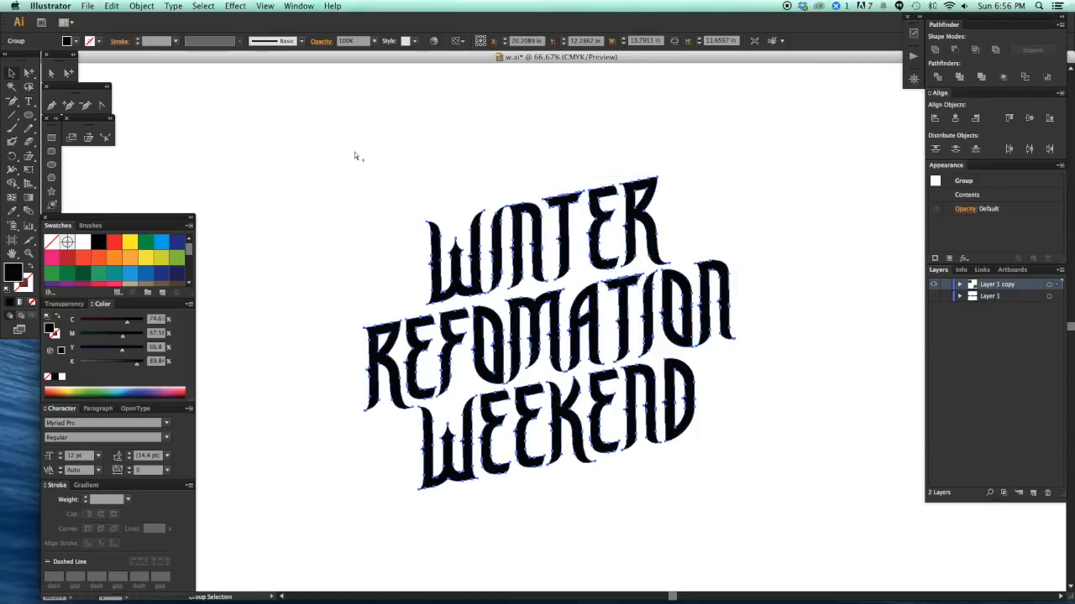
{"action": "left_click", "coordinate": [29, 267]}
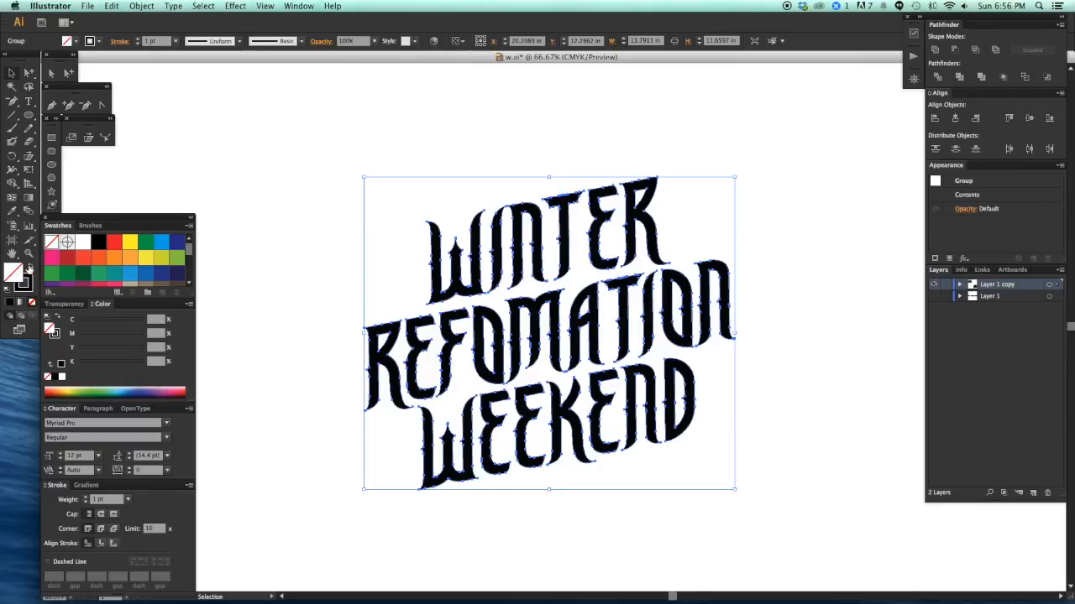
{"action": "left_click", "coordinate": [28, 285]}
{"action": "left_click", "coordinate": [100, 514]}
{"action": "left_click", "coordinate": [100, 529]}
{"action": "left_click", "coordinate": [86, 497]}
{"action": "left_click", "coordinate": [86, 497]}
{"action": "left_click", "coordinate": [85, 497]}
{"action": "left_click", "coordinate": [86, 497]}
{"action": "left_click", "coordinate": [86, 497]}
{"action": "left_click", "coordinate": [86, 497]}
{"action": "left_click", "coordinate": [86, 497]}
{"action": "left_click", "coordinate": [85, 497]}
{"action": "left_click", "coordinate": [86, 497]}
{"action": "left_click", "coordinate": [85, 497]}
{"action": "left_click", "coordinate": [85, 497]}
{"action": "left_click", "coordinate": [86, 497]}
{"action": "left_click", "coordinate": [86, 497]}
{"action": "left_click", "coordinate": [85, 497]}
{"action": "left_click", "coordinate": [86, 497]}
{"action": "left_click", "coordinate": [85, 497]}
{"action": "left_click", "coordinate": [87, 497]}
{"action": "left_click", "coordinate": [88, 496]}
{"action": "left_click", "coordinate": [87, 496]}
{"action": "left_click", "coordinate": [87, 497]}
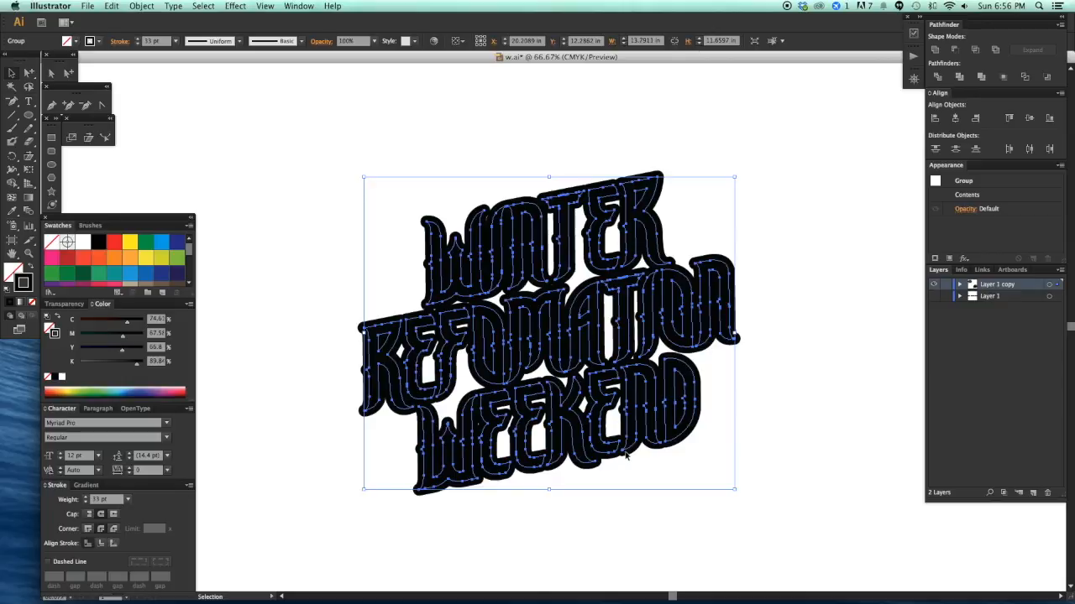
- Convert the thick strokes to filled outlines and combine them with the Pathfinder Unite operation
{"action": "key", "text": "ctrl+alt+e"}
{"action": "left_click", "coordinate": [571, 369]}
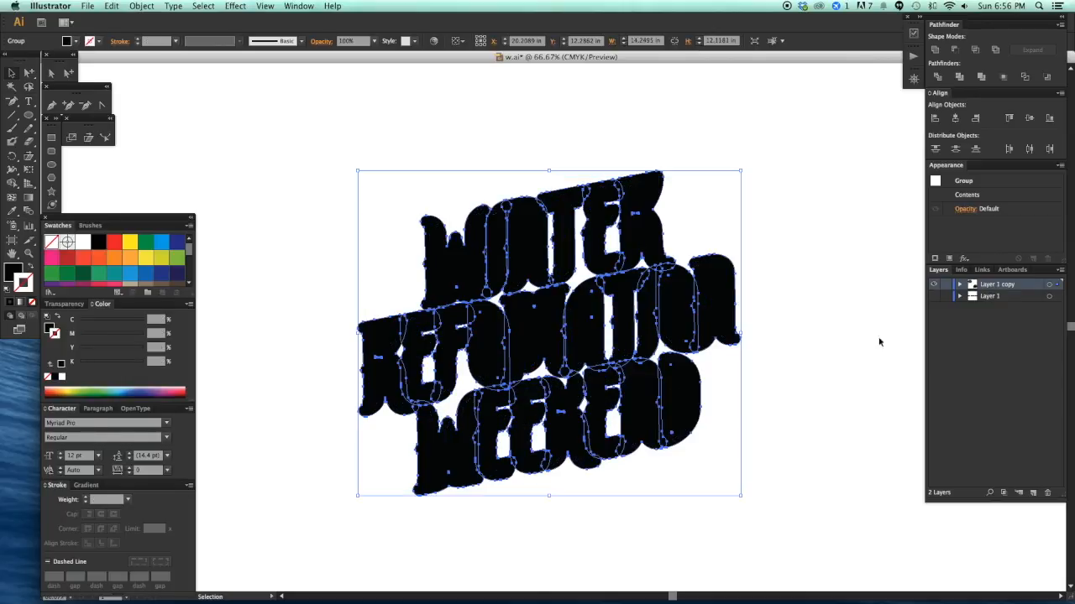
{"action": "left_click", "coordinate": [935, 50]}
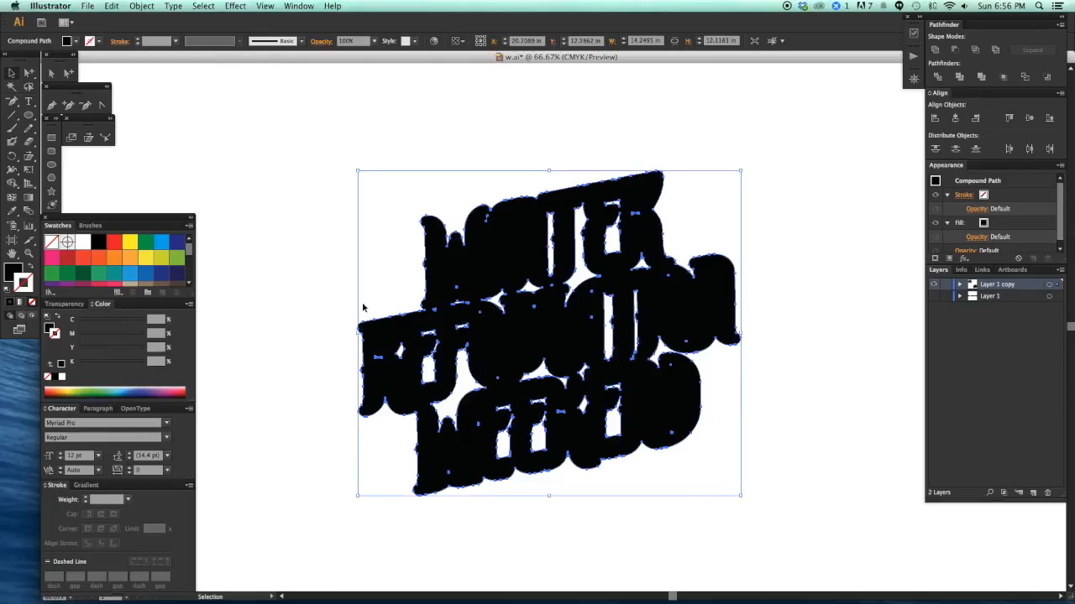
- Place the original lettering in front of the merged black outline and fill it white
{"action": "key", "text": "super+z"}
{"action": "key", "text": "i"}
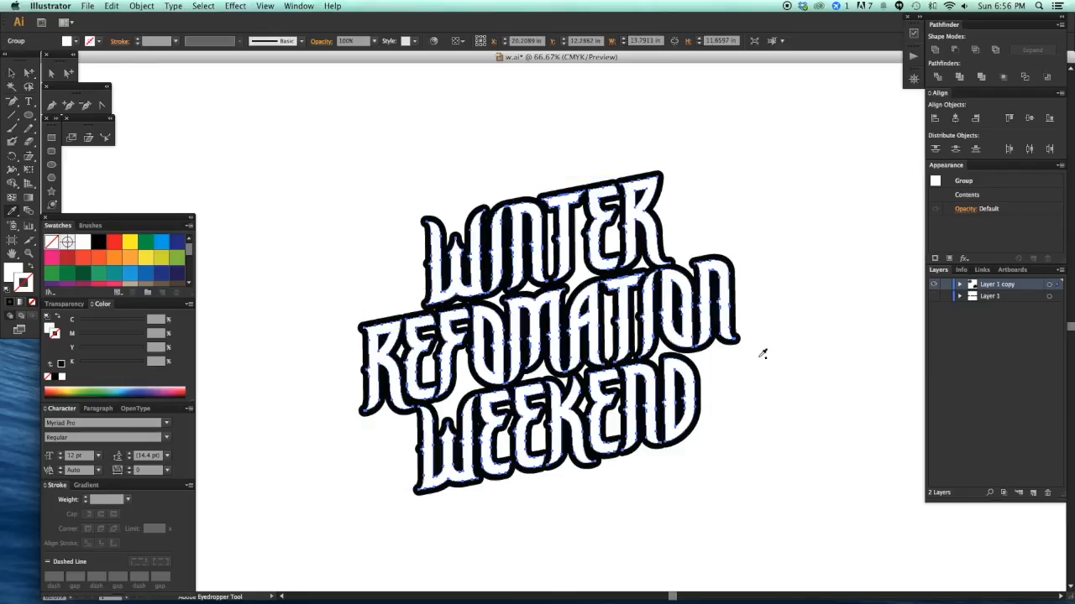
{"action": "key", "text": "super+shift+a"}
{"action": "key", "text": "v"}
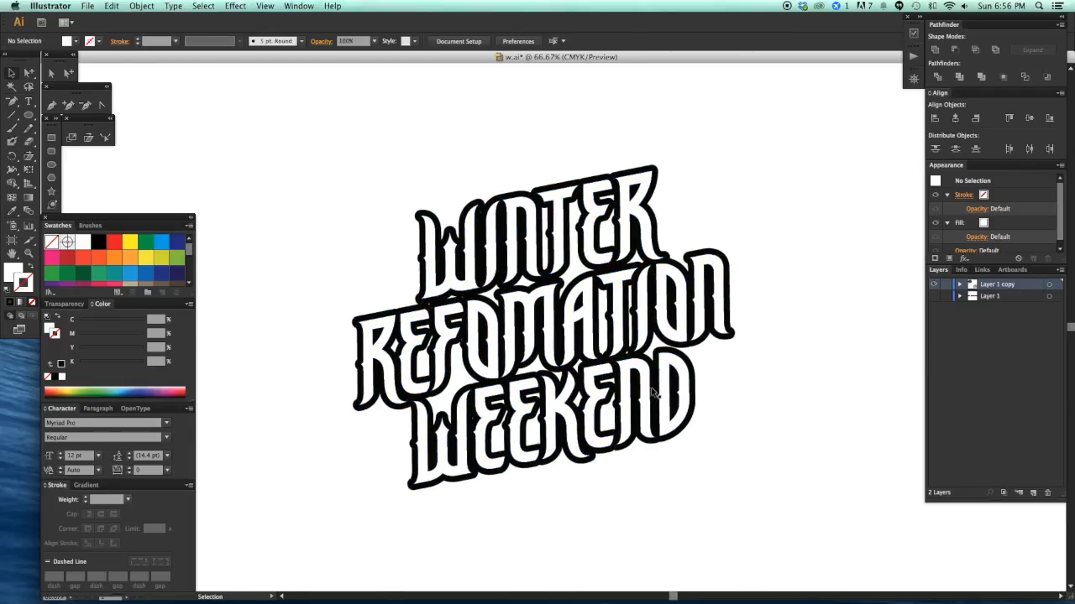
- Extract the outer contour of the black outline and place it behind the white lettering as a solid silhouette without holes
{"action": "left_click", "coordinate": [652, 393]}
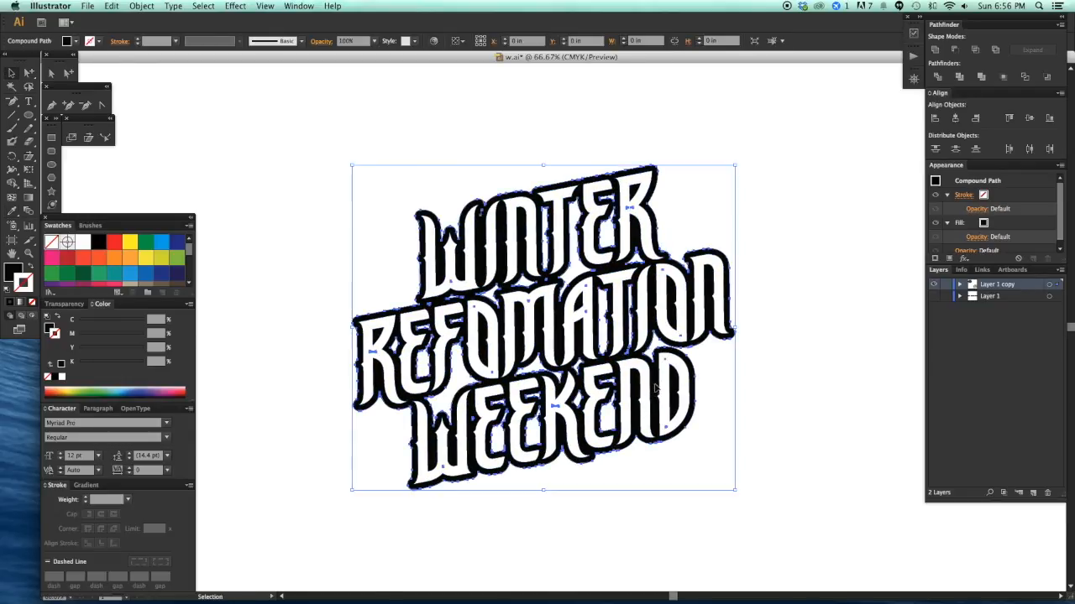
{"action": "key", "text": "super+shift+a"}
{"action": "key", "text": "a"}
{"action": "left_click", "coordinate": [697, 384]}
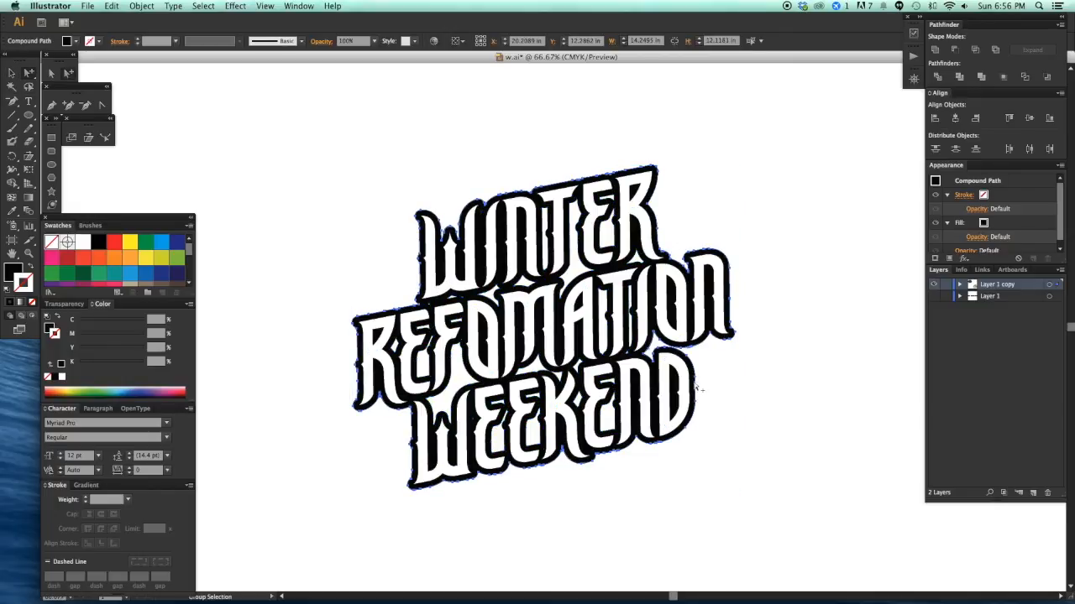
{"action": "key", "text": "super+c"}
{"action": "key", "text": "super+f"}
{"action": "key", "text": "super+x"}
{"action": "key", "text": "super+f"}
{"action": "key", "text": "super+shift+bracketleft"}
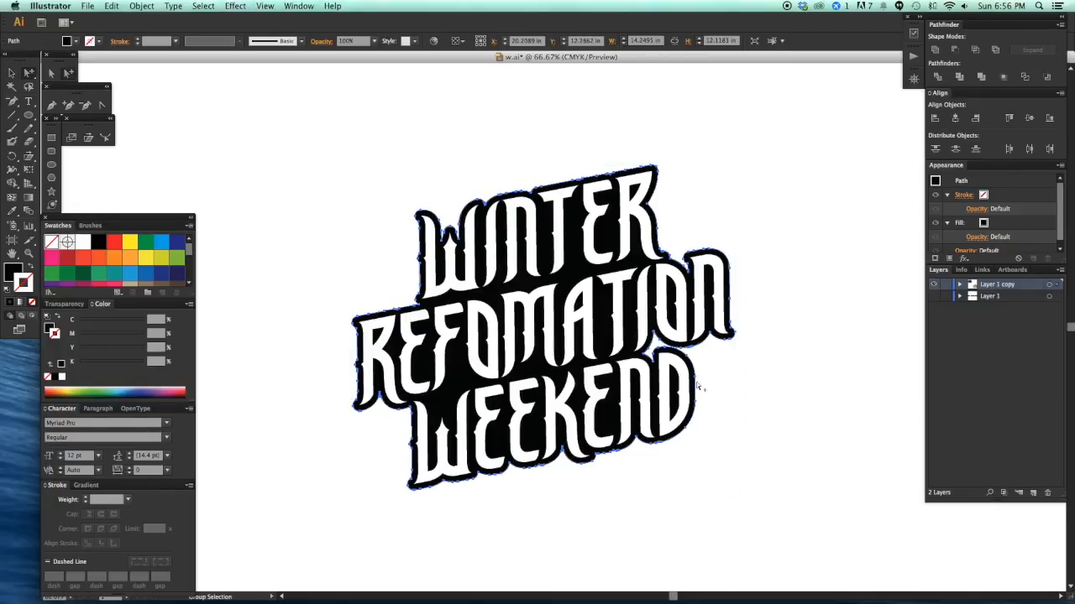
{"action": "key", "text": "super+shift+a"}
{"action": "key", "text": "v"}
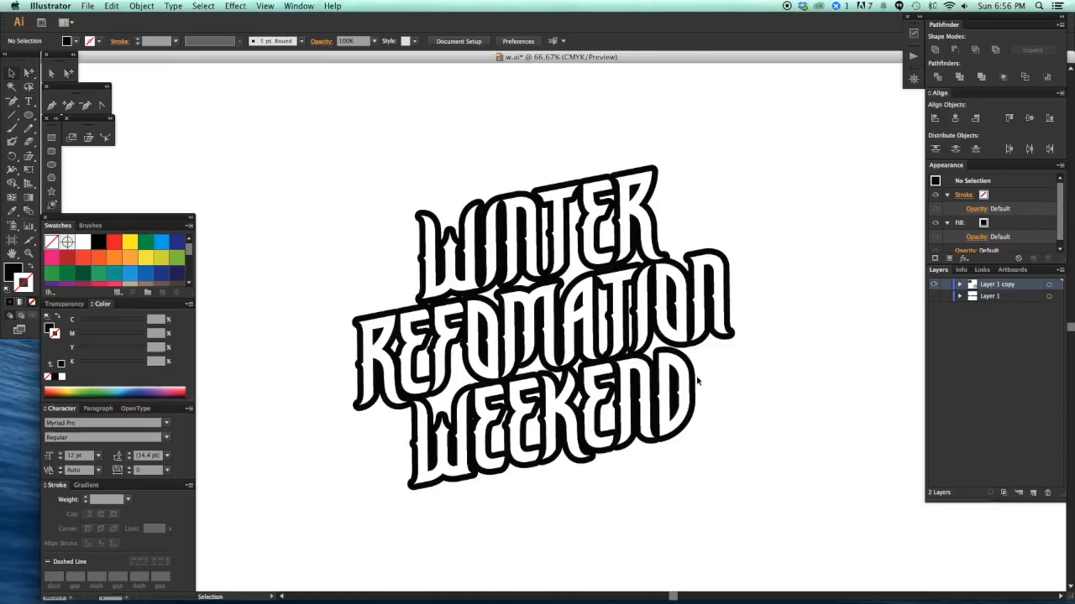
{"action": "double_click", "coordinate": [696, 377]}
{"action": "double_click", "coordinate": [743, 383]}
{"action": "left_click", "coordinate": [696, 380]}
{"action": "key", "text": "Delete"}
{"action": "key", "text": "super+z"}
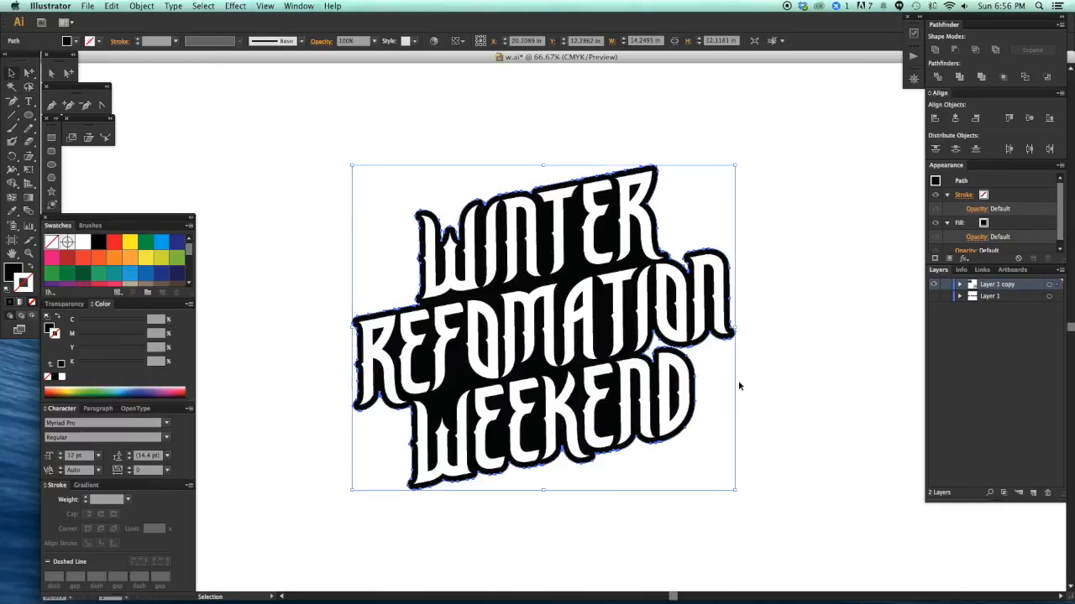
- Duplicate the black silhouette diagonally down to the right and make a blend between the copy and the original
{"action": "left_click", "coordinate": [453, 383]}
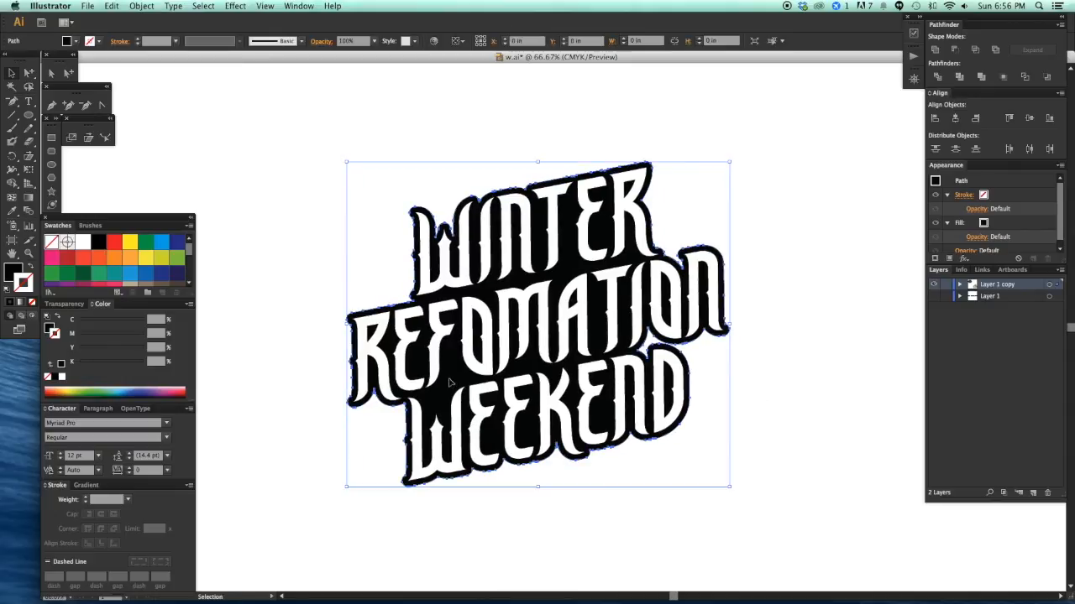
{"action": "left_click_drag", "start_coordinate": [453, 383], "coordinate": [507, 420]}
{"action": "left_click", "coordinate": [793, 545]}
{"action": "left_click", "coordinate": [477, 517]}
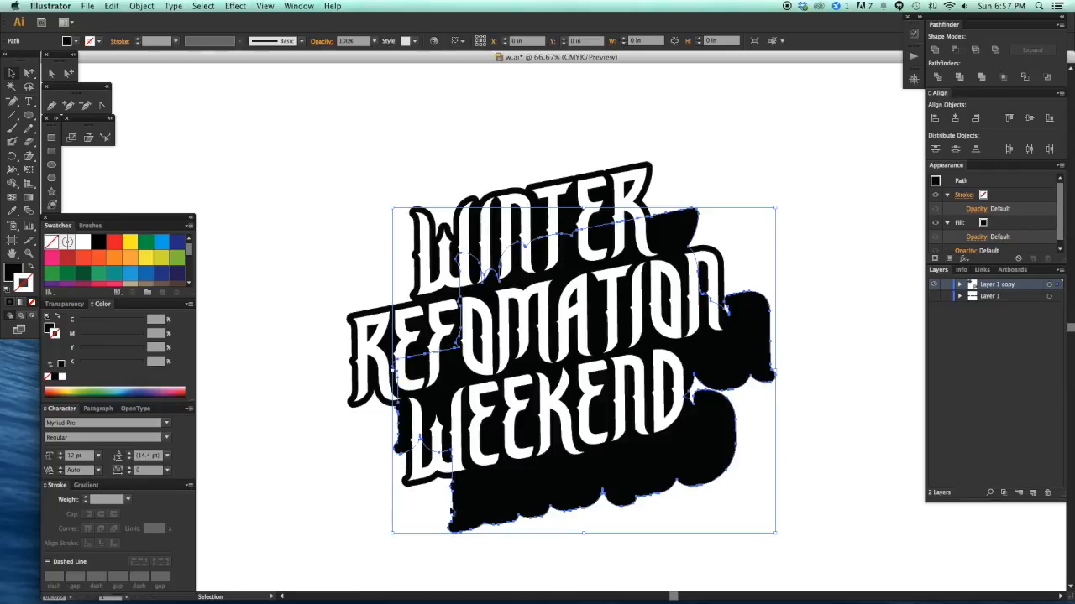
{"action": "left_click", "coordinate": [409, 484], "text": "shift"}
{"action": "key", "text": "super+alt+b"}
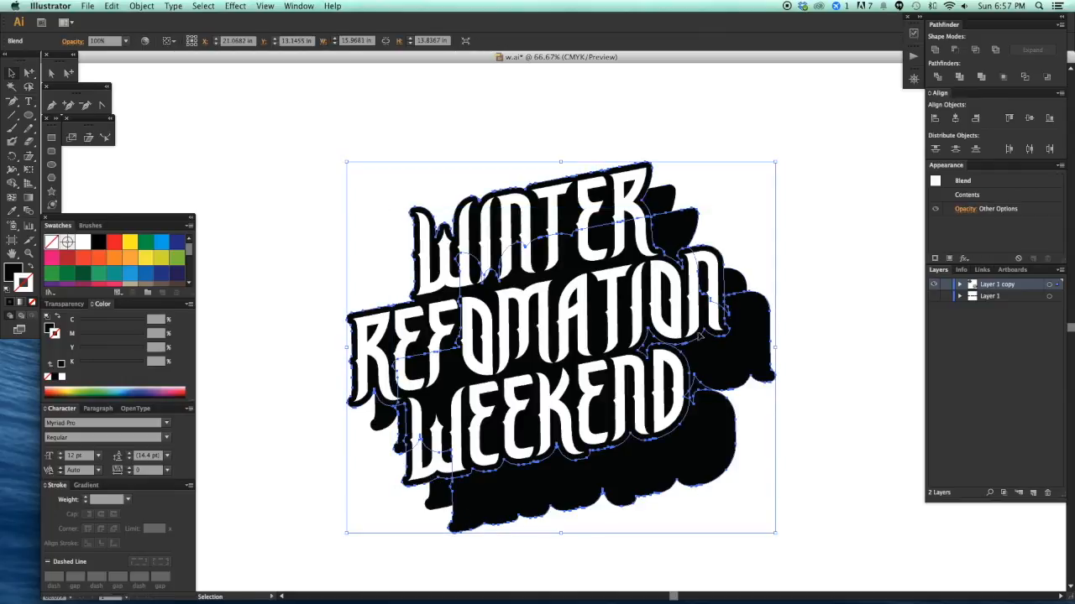
- Set the blend's spacing to 1000 specified steps with the preview enabled
{"action": "left_click", "coordinate": [111, 6]}
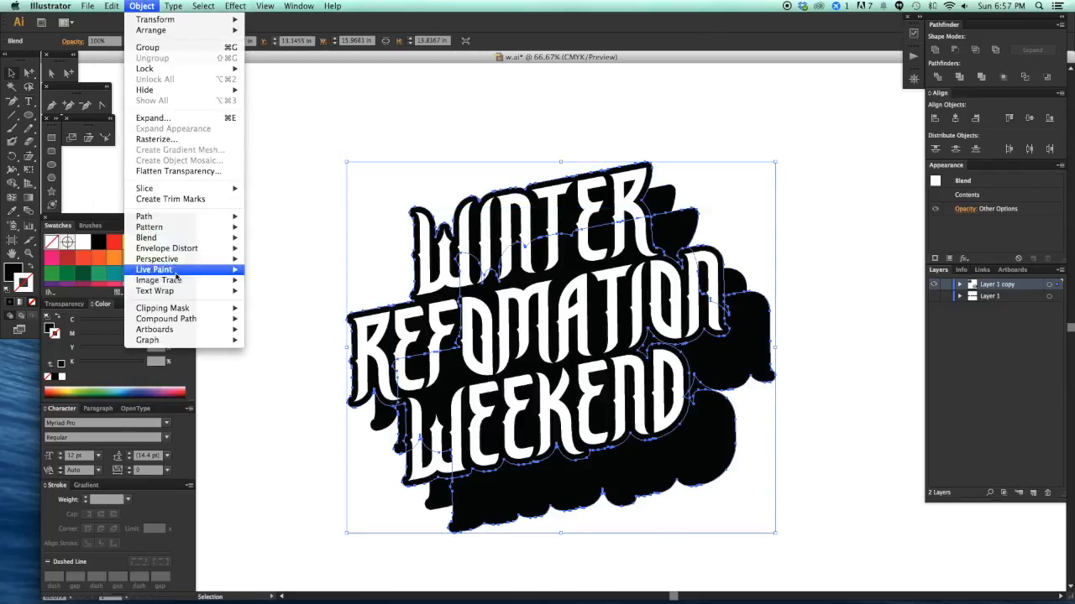
{"action": "mouse_move", "coordinate": [218, 242]}
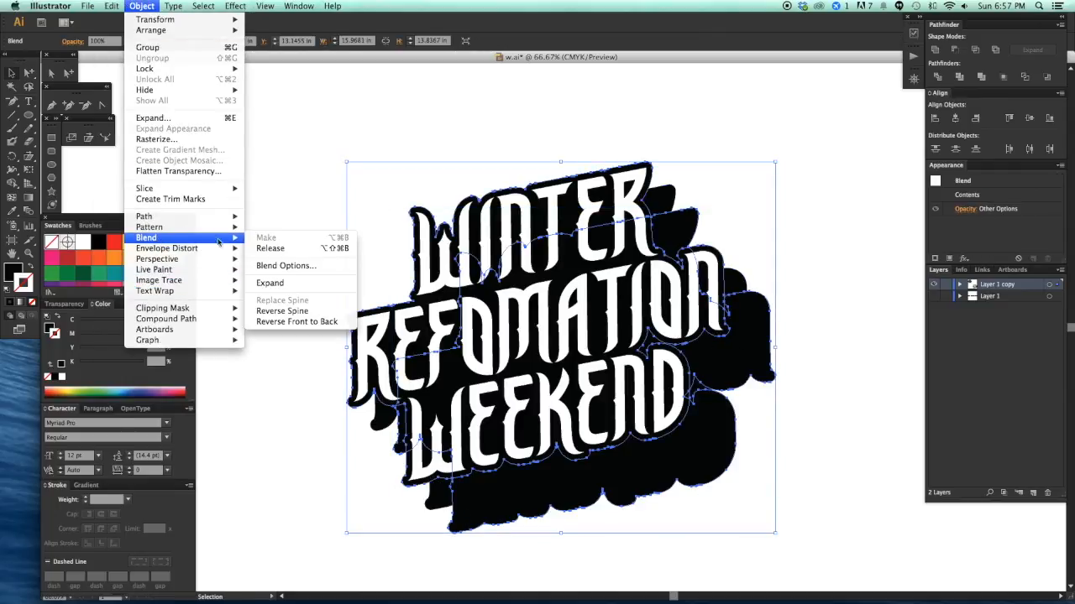
{"action": "left_click", "coordinate": [286, 265]}
{"action": "left_click", "coordinate": [544, 383]}
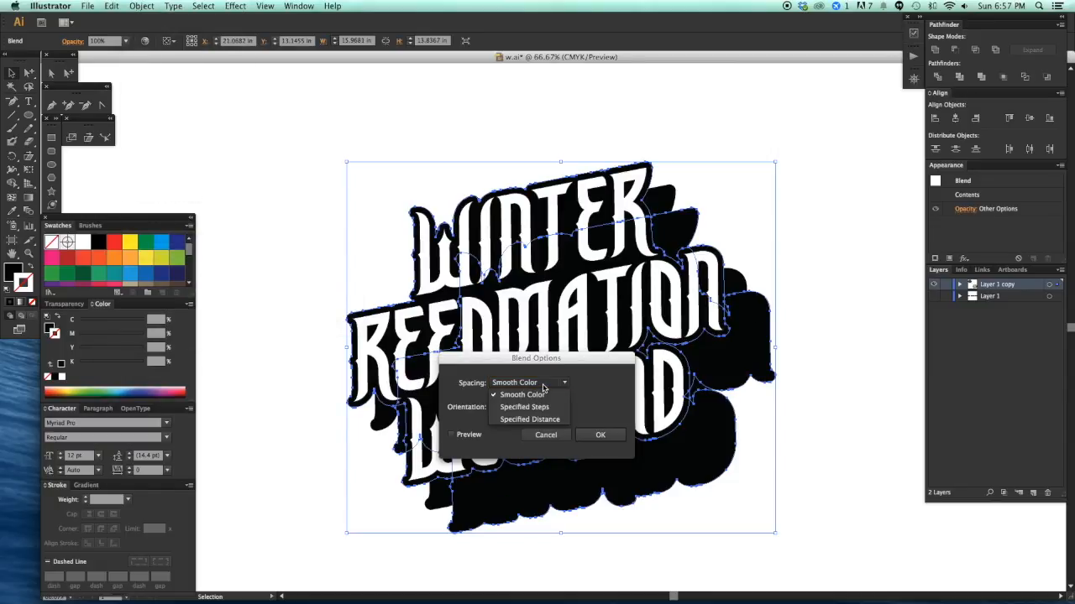
{"action": "left_click", "coordinate": [544, 407]}
{"action": "left_click", "coordinate": [450, 435]}
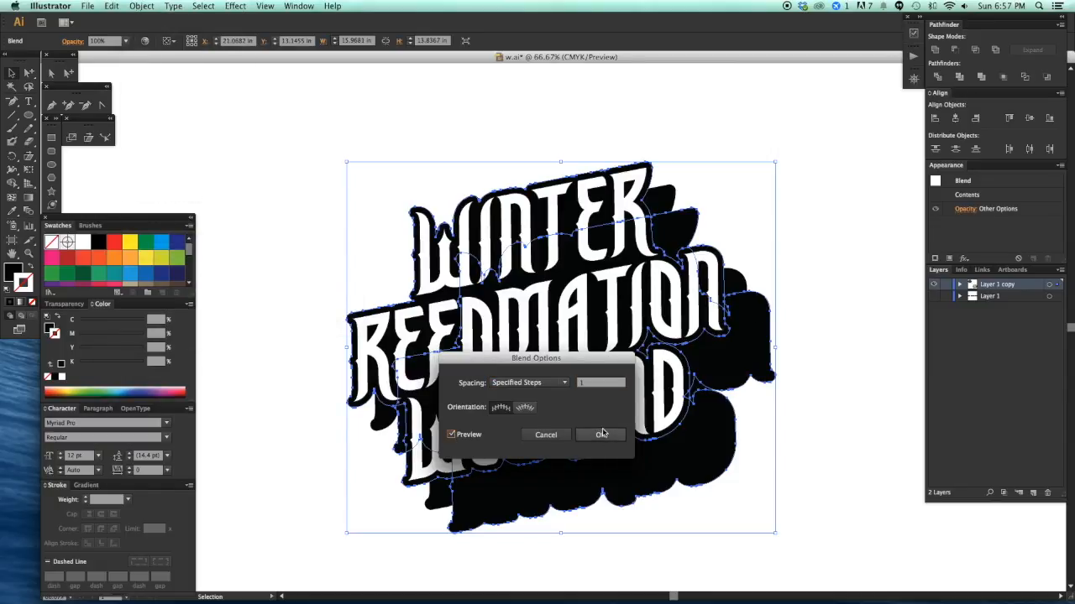
{"action": "left_click", "coordinate": [581, 385]}
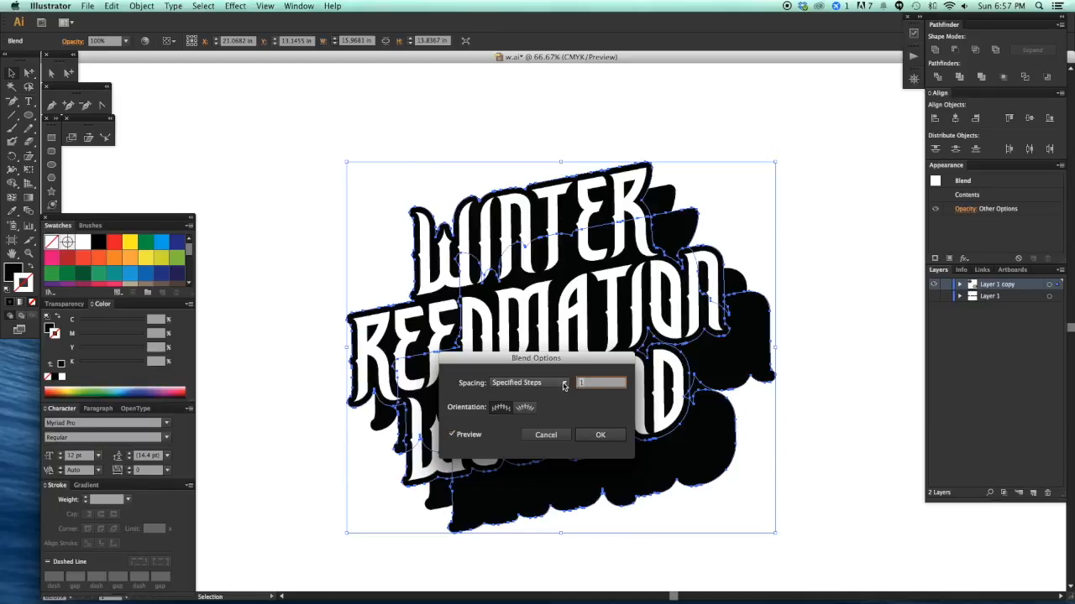
{"action": "type", "text": "1000"}
{"action": "left_click", "coordinate": [601, 436]}
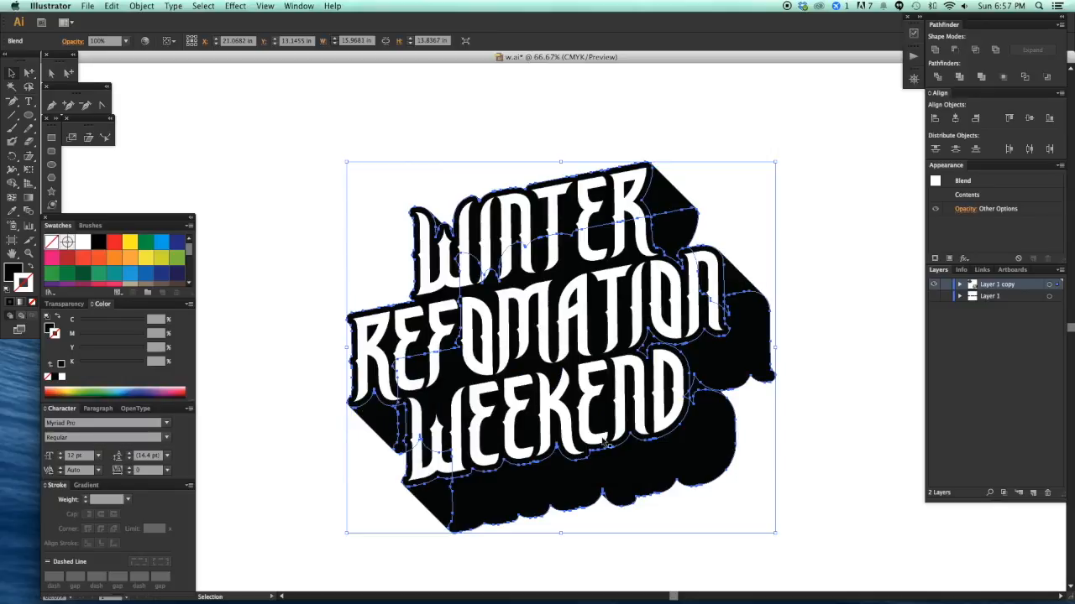
- Expand the blend's object and fill and merge it into one solid black extrusion shape behind the lettering
{"action": "left_click", "coordinate": [821, 476]}
{"action": "left_click_drag", "start_coordinate": [774, 480], "coordinate": [810, 415]}
{"action": "left_click_drag", "start_coordinate": [817, 507], "coordinate": [407, 181]}
{"action": "key", "text": "super+shift+e"}
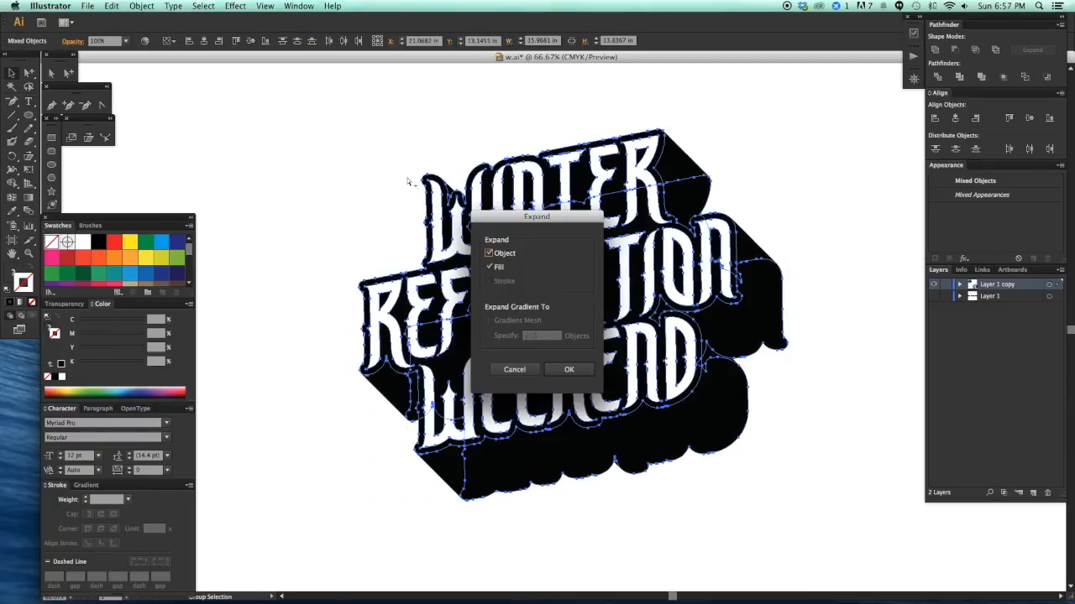
{"action": "left_click", "coordinate": [568, 371]}
{"action": "left_click", "coordinate": [804, 416]}
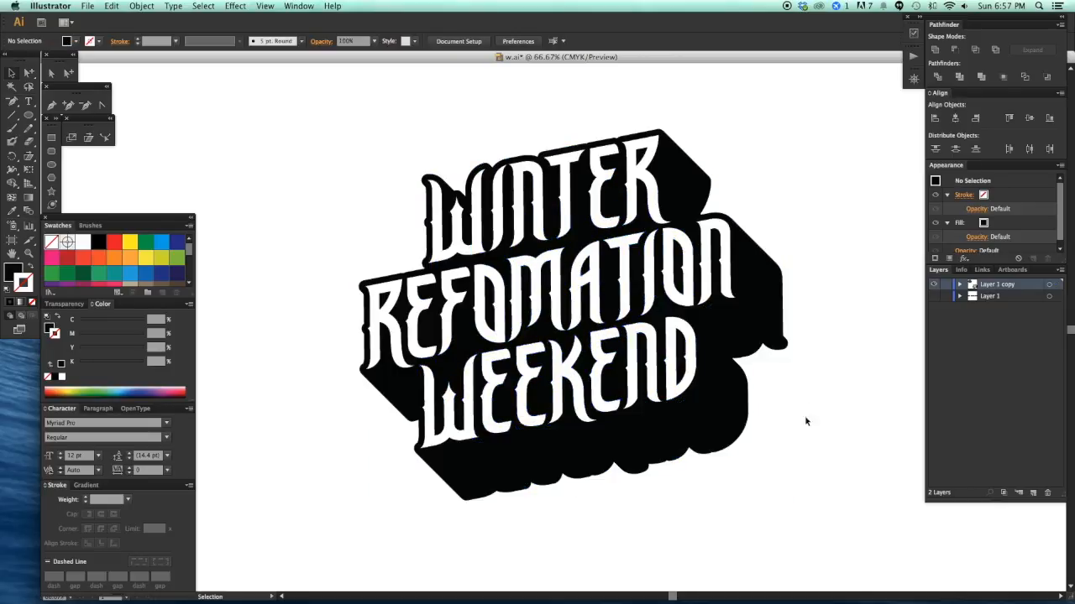
{"action": "key", "text": "space"}
{"action": "left_click", "coordinate": [727, 342]}
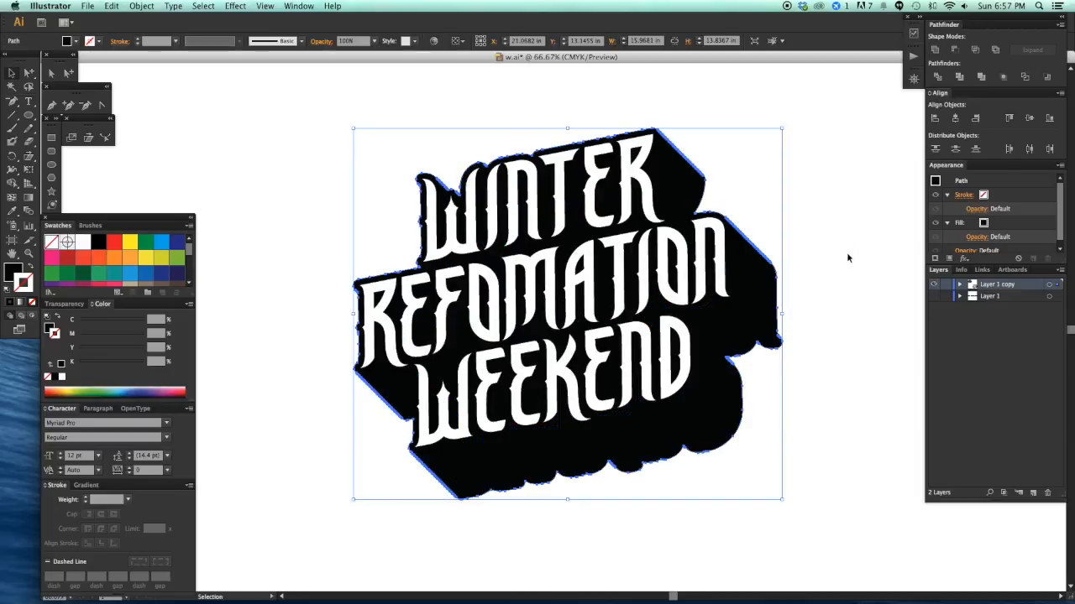
{"action": "left_click", "coordinate": [847, 256]}
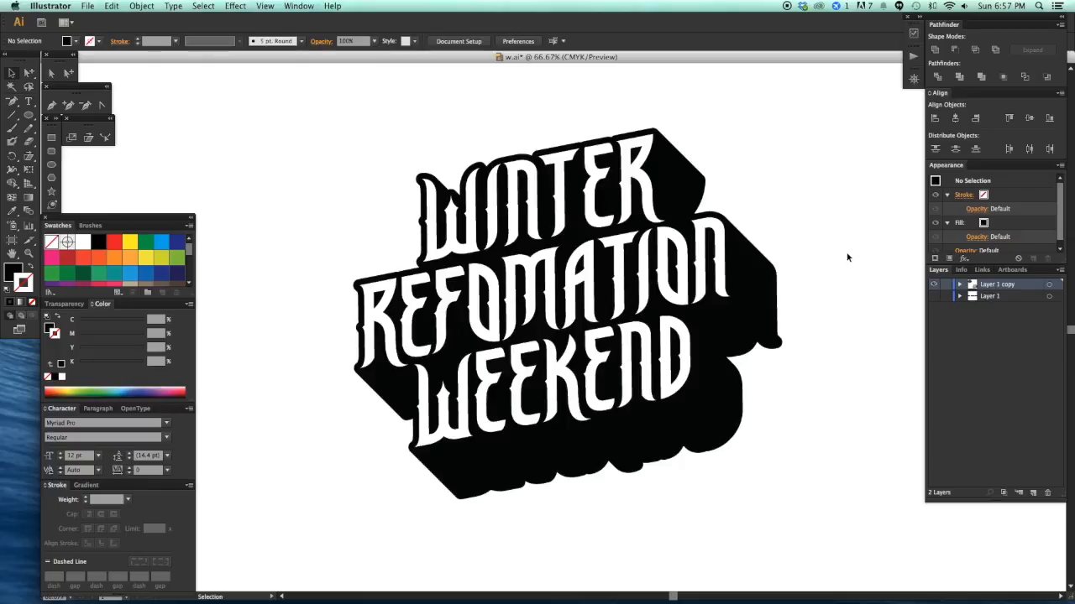
- Draw a thin white triangular highlight along the extrusion's diagonal edge from the lower-left tip of WEEKEND's W with the Pen tool
{"action": "left_click_drag", "start_coordinate": [817, 351], "coordinate": [792, 295]}
{"action": "left_click_drag", "start_coordinate": [371, 357], "coordinate": [534, 464], "text": "super"}
{"action": "left_click_drag", "start_coordinate": [610, 340], "coordinate": [622, 411]}
{"action": "left_click_drag", "start_coordinate": [558, 357], "coordinate": [585, 382]}
{"action": "key", "text": "p"}
{"action": "left_click", "coordinate": [339, 314]}
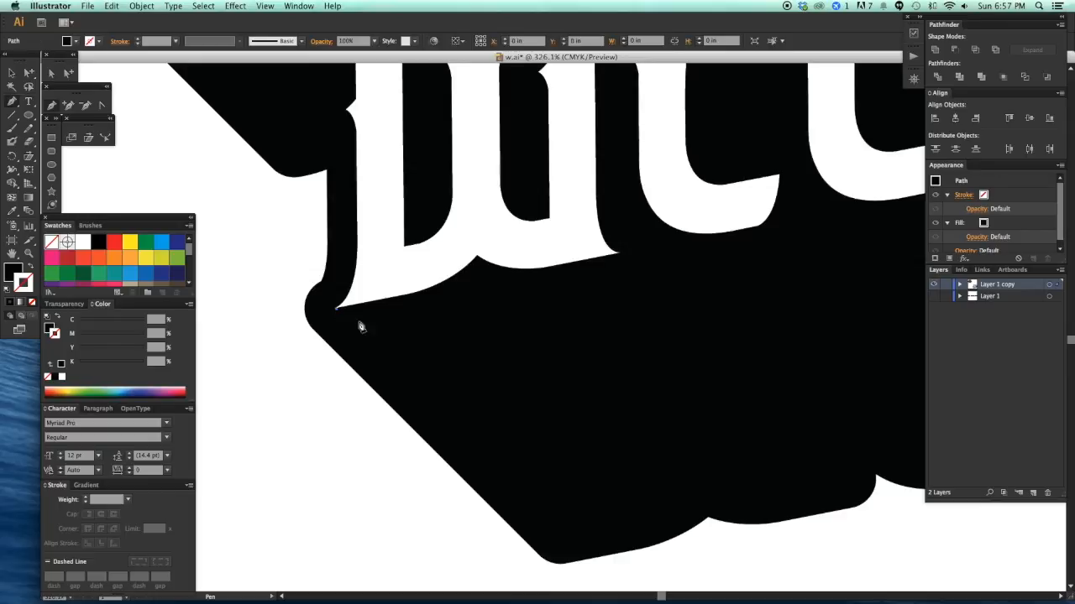
{"action": "scroll", "coordinate": [402, 352], "scroll_direction": "down", "scroll_amount": 3}
{"action": "left_click", "coordinate": [539, 484]}
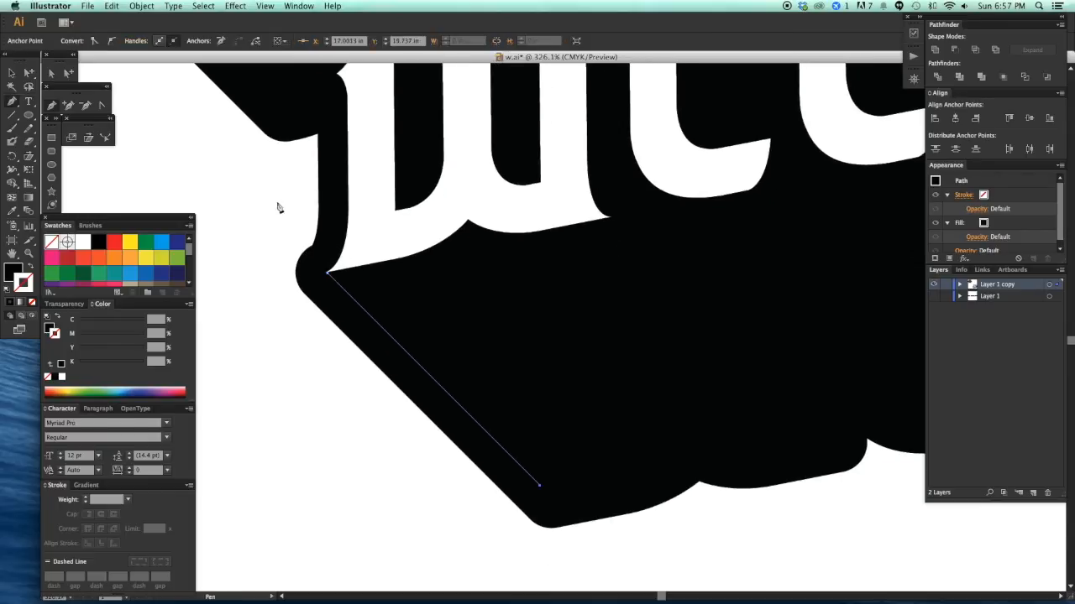
{"action": "left_click", "coordinate": [344, 267]}
{"action": "left_click", "coordinate": [328, 273]}
{"action": "key", "text": "i"}
{"action": "left_click", "coordinate": [364, 246]}
{"action": "key", "text": "a"}
{"action": "left_click", "coordinate": [284, 339]}
- Draw a thin white triangular highlight from the lower-right foot of WEEKEND's W diagonally across the extrusion with the Pen tool
{"action": "left_click_drag", "start_coordinate": [286, 348], "coordinate": [279, 395]}
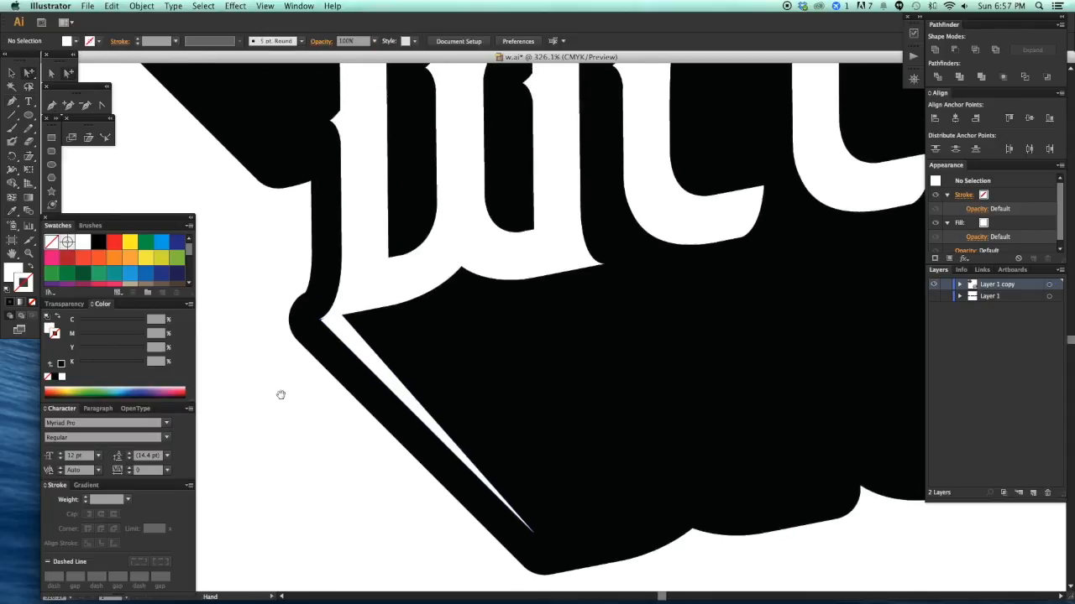
{"action": "left_click_drag", "start_coordinate": [467, 353], "coordinate": [452, 348]}
{"action": "key", "text": "p"}
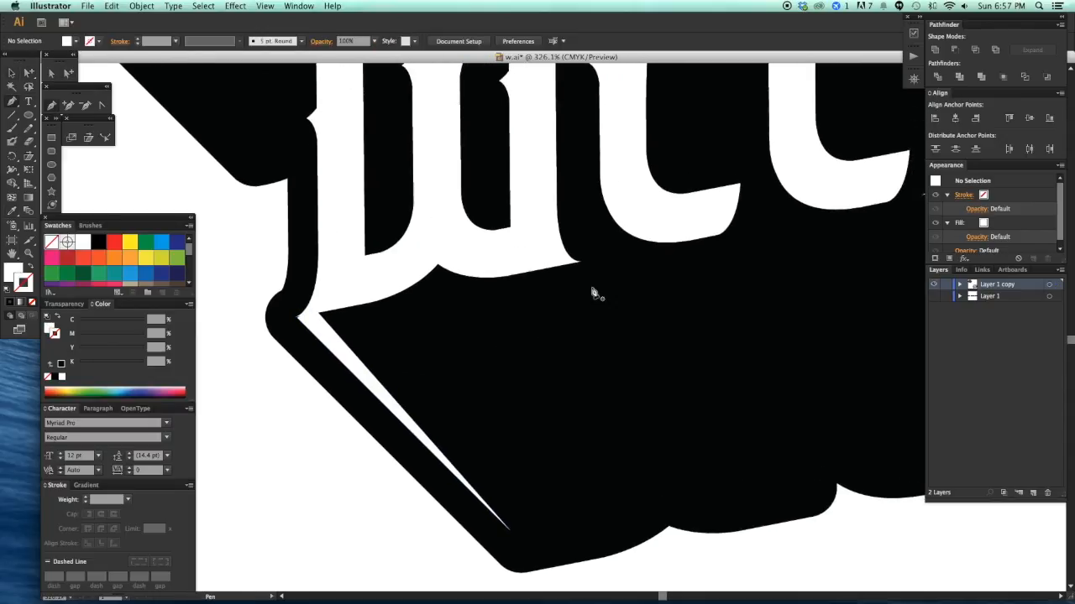
{"action": "left_click", "coordinate": [580, 263]}
{"action": "left_click", "coordinate": [766, 446]}
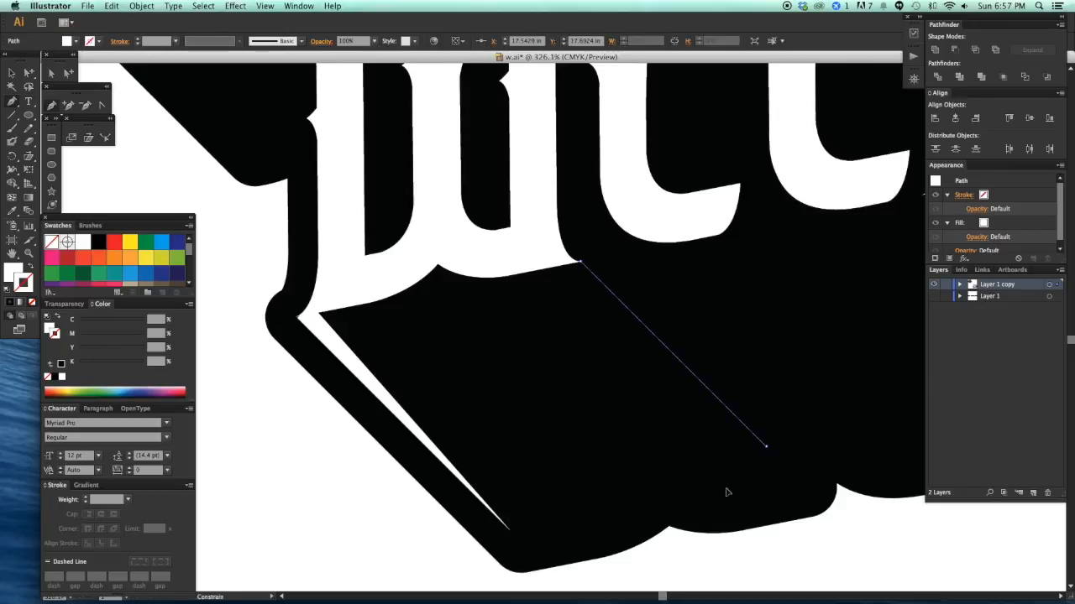
{"action": "left_click", "coordinate": [549, 263]}
{"action": "left_click", "coordinate": [581, 263]}
{"action": "key", "text": "v"}
{"action": "left_click", "coordinate": [574, 379]}
{"action": "key", "text": "super+minus"}
{"action": "key", "text": "super+minus"}
{"action": "key", "text": "super+minus"}
{"action": "key", "text": "super+minus"}
{"action": "key", "text": "super+minus"}
{"action": "key", "text": "super+minus"}
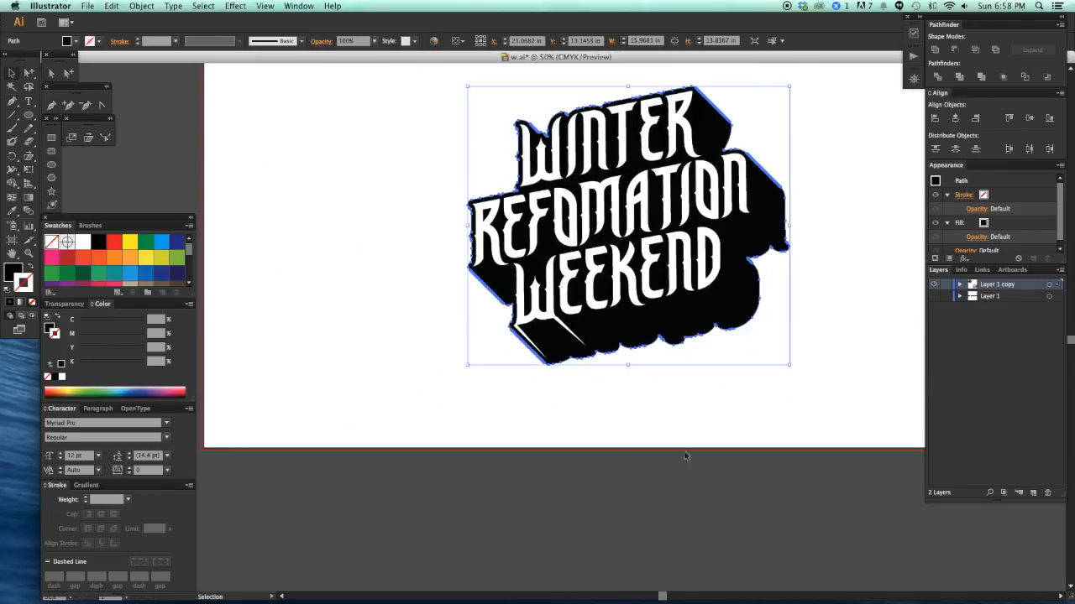
- Delete the highlight running from the lower-right foot of WEEKEND's W
{"action": "left_click", "coordinate": [689, 442]}
{"action": "key", "text": "super+0"}
{"action": "key", "text": "z"}
{"action": "left_click_drag", "start_coordinate": [388, 165], "coordinate": [669, 392]}
{"action": "left_click_drag", "start_coordinate": [663, 393], "coordinate": [616, 363]}
{"action": "key", "text": "v"}
{"action": "left_click_drag", "start_coordinate": [633, 401], "coordinate": [599, 333]}
{"action": "key", "text": "a"}
{"action": "left_click", "coordinate": [520, 394]}
{"action": "key", "text": "Delete"}
- Draw a thin white triangular highlight from the central notch in the base of WEEKEND's W diagonally down the extrusion
{"action": "left_click_drag", "start_coordinate": [538, 406], "coordinate": [541, 395]}
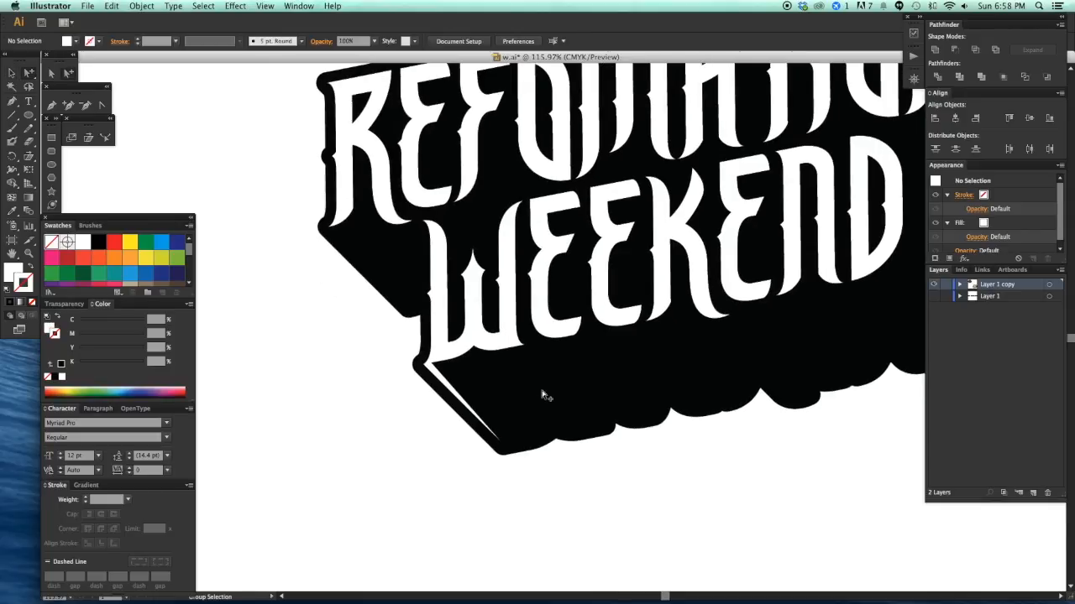
{"action": "left_click_drag", "start_coordinate": [362, 305], "coordinate": [579, 480]}
{"action": "left_click_drag", "start_coordinate": [591, 457], "coordinate": [564, 547]}
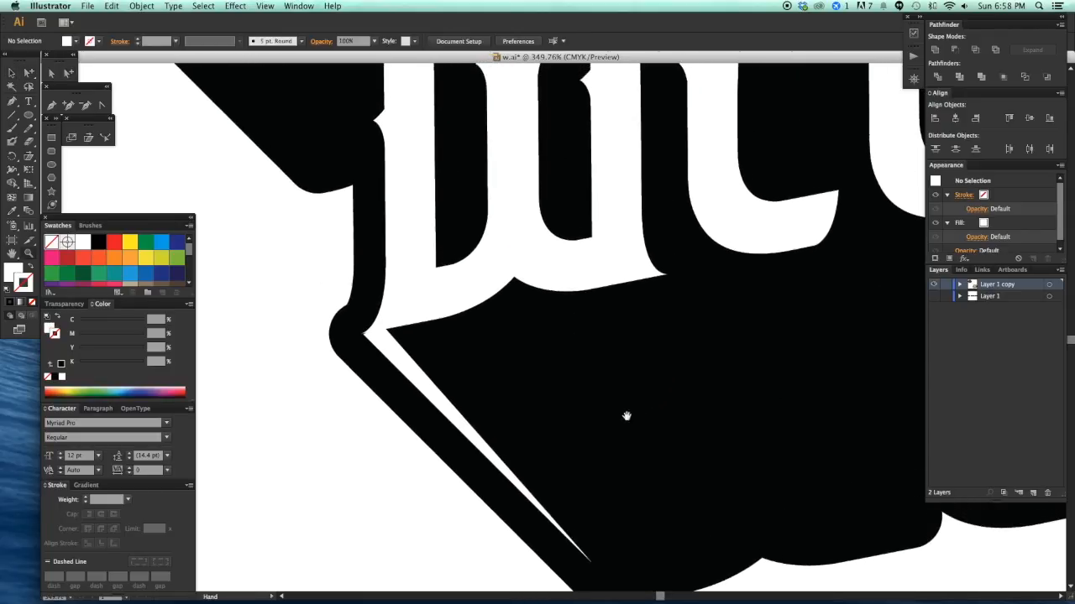
{"action": "left_click_drag", "start_coordinate": [626, 417], "coordinate": [608, 464]}
{"action": "key", "text": "p"}
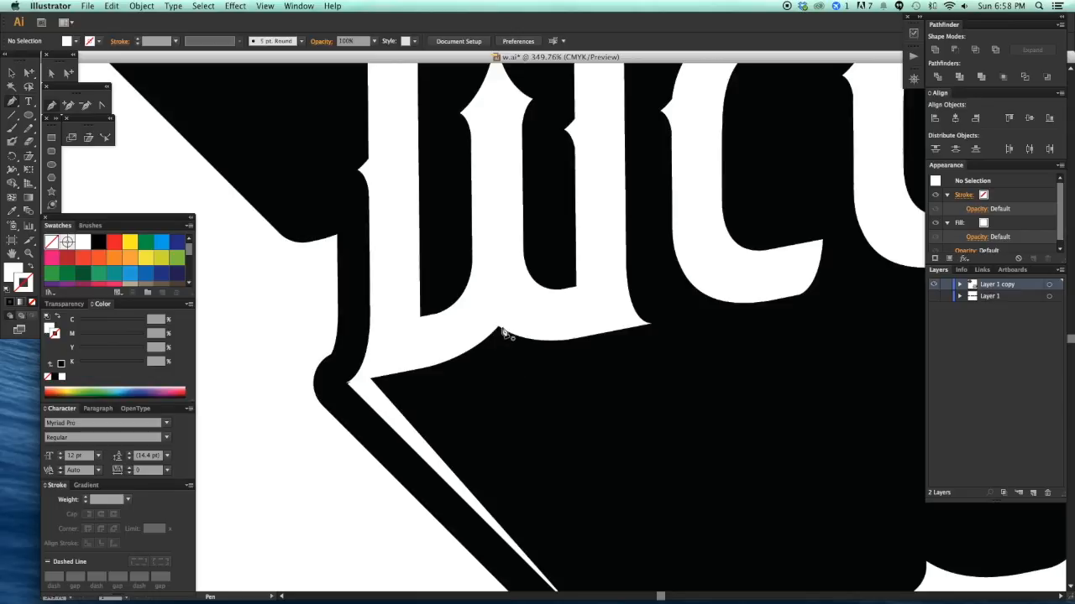
{"action": "left_click", "coordinate": [497, 330]}
{"action": "left_click_drag", "start_coordinate": [637, 445], "coordinate": [600, 357]}
{"action": "left_click", "coordinate": [707, 486]}
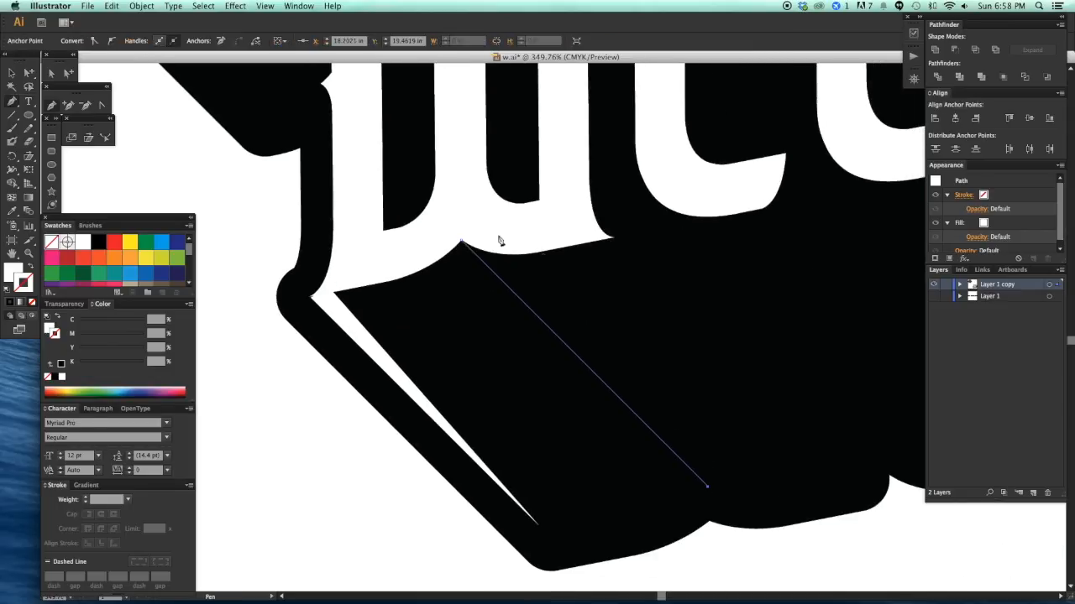
{"action": "left_click", "coordinate": [497, 253]}
{"action": "left_click", "coordinate": [486, 239]}
{"action": "left_click", "coordinate": [461, 241]}
{"action": "key", "text": "v"}
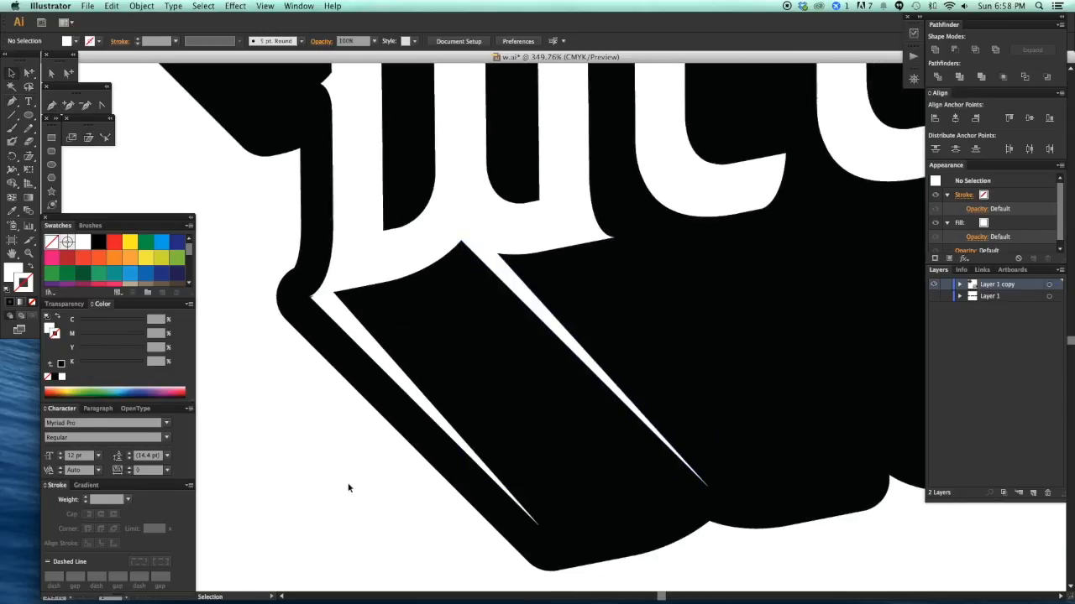
{"action": "left_click", "coordinate": [335, 474]}
- Draw a thin white triangular highlight from the lower-left curve of WEEKEND's first E diagonally down the extrusion
{"action": "key", "text": "super+minus"}
{"action": "key", "text": "super+minus"}
{"action": "key", "text": "super+minus"}
{"action": "key", "text": "super+minus"}
{"action": "key", "text": "super+minus"}
{"action": "left_click_drag", "start_coordinate": [763, 439], "coordinate": [712, 437]}
{"action": "key", "text": "z"}
{"action": "left_click_drag", "start_coordinate": [403, 245], "coordinate": [580, 419]}
{"action": "key", "text": "p"}
{"action": "left_click_drag", "start_coordinate": [523, 282], "coordinate": [658, 415]}
{"action": "left_click", "coordinate": [539, 288]}
{"action": "left_click", "coordinate": [524, 281]}
{"action": "key", "text": "v"}
{"action": "left_click", "coordinate": [806, 596]}
- Draw a thin white triangular highlight from the lower-left curve of WEEKEND's second E diagonally down the extrusion
{"action": "left_click_drag", "start_coordinate": [802, 548], "coordinate": [805, 560]}
{"action": "left_click_drag", "start_coordinate": [508, 466], "coordinate": [825, 483]}
{"action": "left_click", "coordinate": [660, 513]}
{"action": "left_click_drag", "start_coordinate": [664, 516], "coordinate": [723, 519]}
{"action": "key", "text": "p"}
{"action": "left_click", "coordinate": [494, 284]}
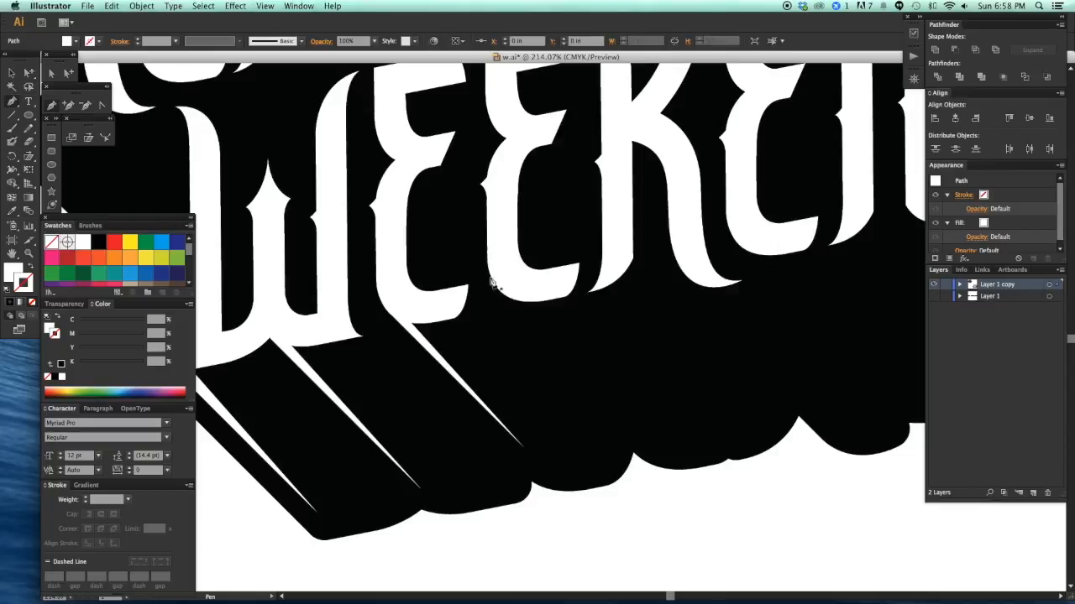
{"action": "left_click", "coordinate": [637, 423]}
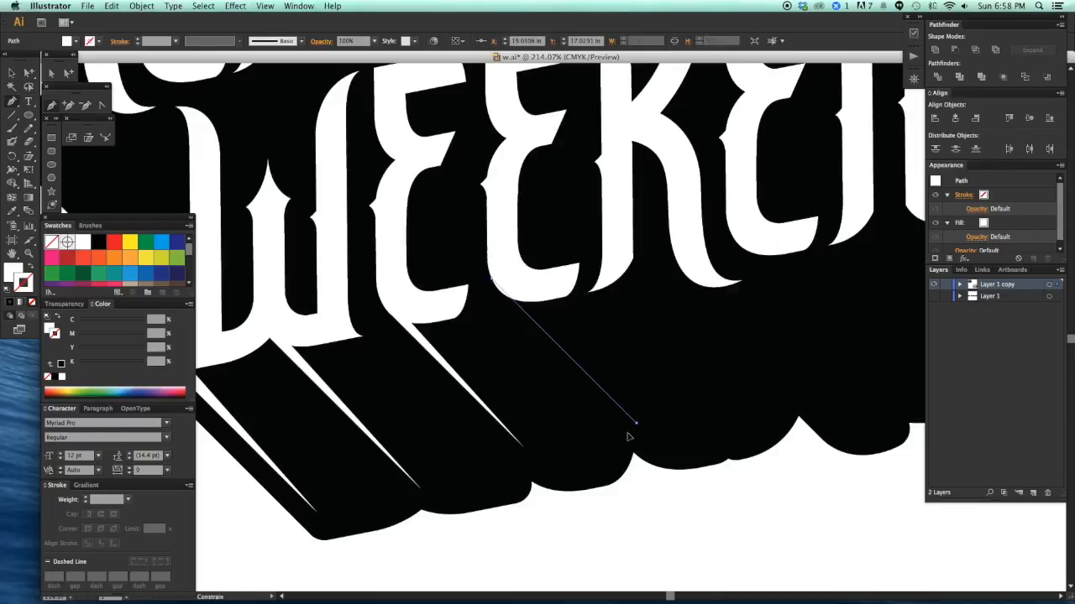
{"action": "left_click", "coordinate": [503, 349], "text": "super"}
{"action": "mouse_move", "coordinate": [443, 367]}
{"action": "left_mouse_down"}
{"action": "mouse_move", "coordinate": [541, 367]}
{"action": "mouse_move", "coordinate": [551, 346]}
{"action": "mouse_move", "coordinate": [505, 339]}
{"action": "mouse_move", "coordinate": [635, 355]}
{"action": "mouse_move", "coordinate": [615, 363]}
{"action": "left_mouse_up"}
{"action": "left_click", "coordinate": [676, 507]}
{"action": "scroll", "coordinate": [698, 523], "scroll_direction": "up", "scroll_amount": 2}
{"action": "scroll", "coordinate": [698, 523], "scroll_direction": "right", "scroll_amount": 2}
{"action": "key", "text": "super+shift+a"}
{"action": "scroll", "coordinate": [660, 374], "scroll_direction": "right", "scroll_amount": 1}
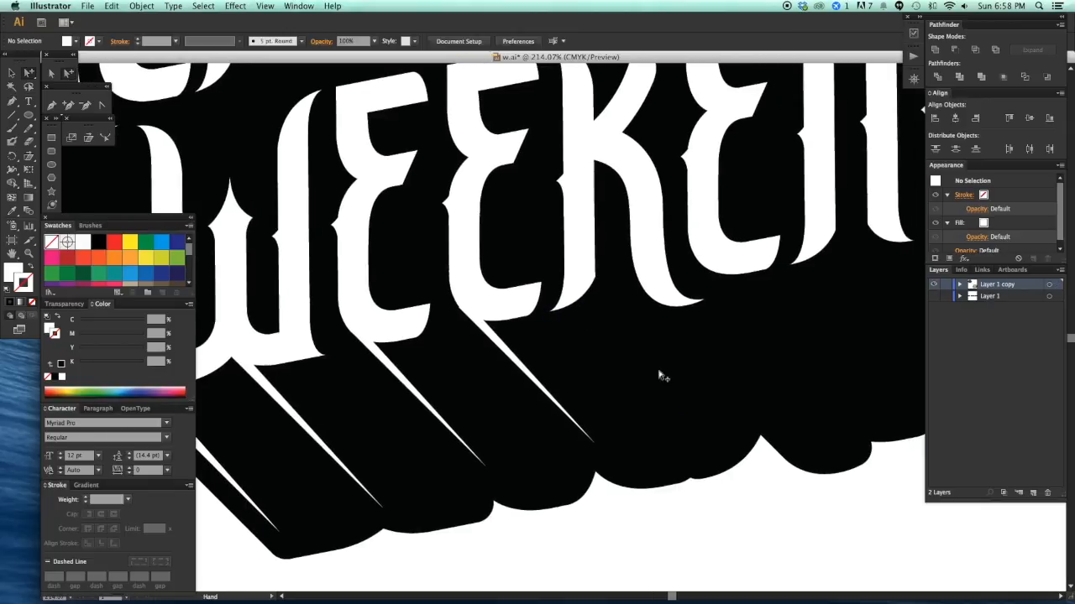
{"action": "key", "text": "p"}
{"action": "left_click", "coordinate": [552, 313]}
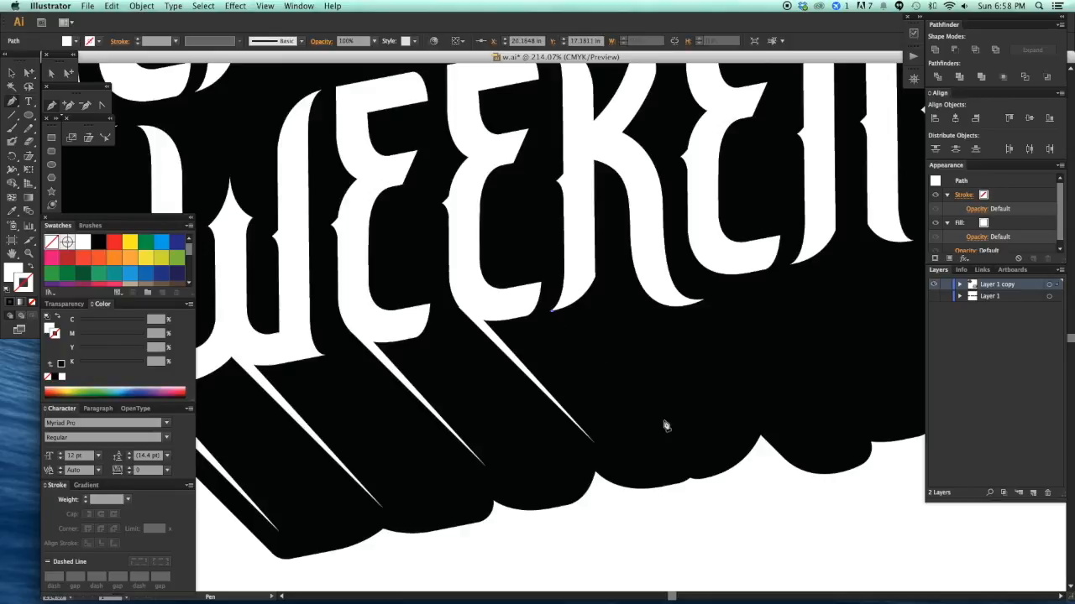
{"action": "left_click", "coordinate": [675, 434]}
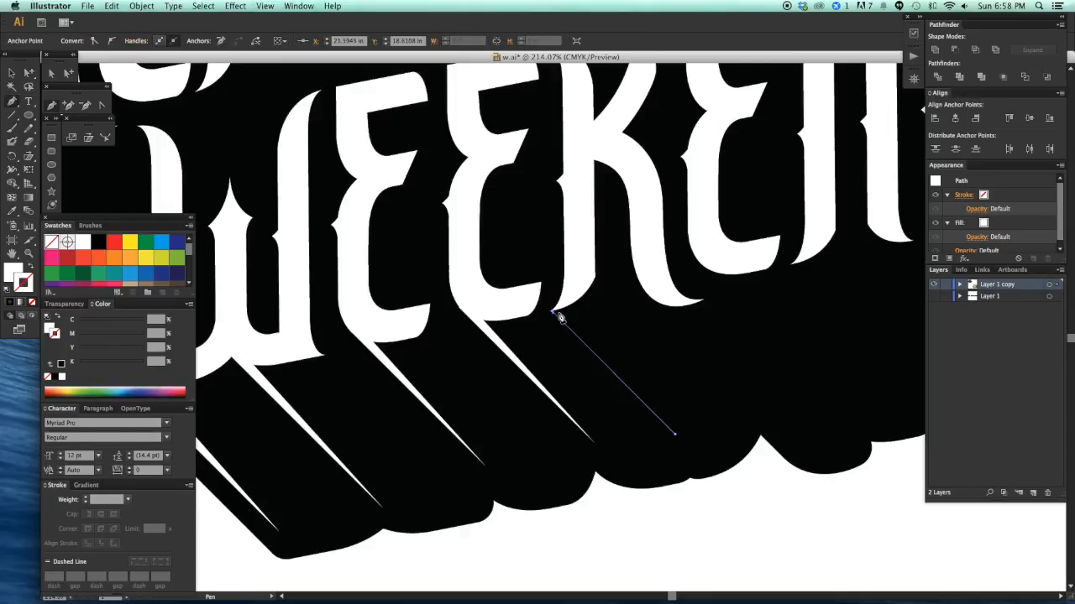
{"action": "key", "text": "super+z"}
{"action": "key", "text": "super+z"}
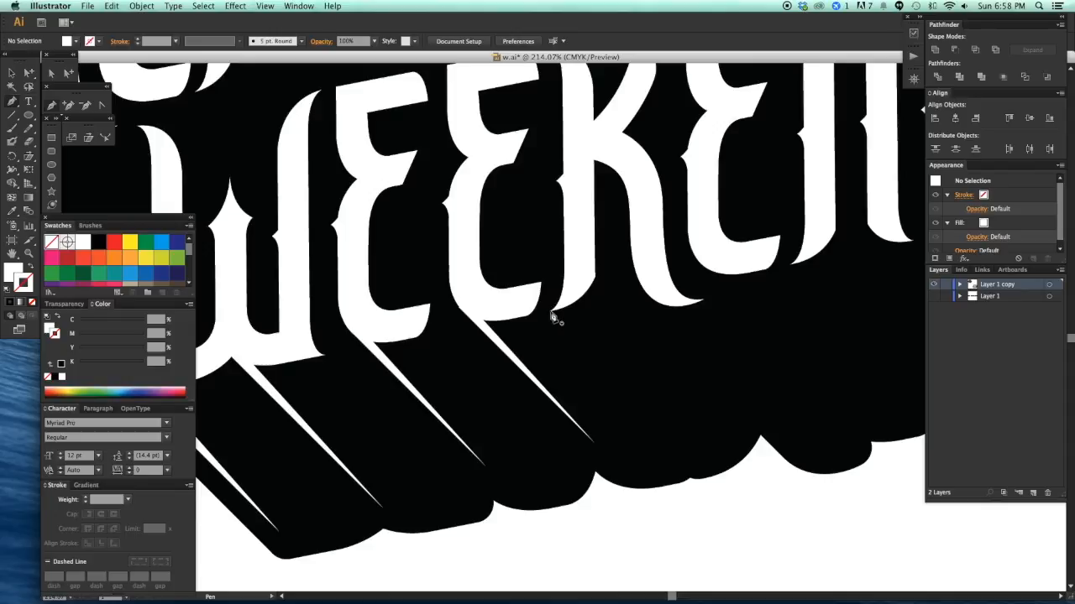
- Draw a thin white triangular highlight from the pointed foot of the K's left stem diagonally down the extrusion
{"action": "left_click", "coordinate": [551, 313]}
{"action": "left_click", "coordinate": [662, 424]}
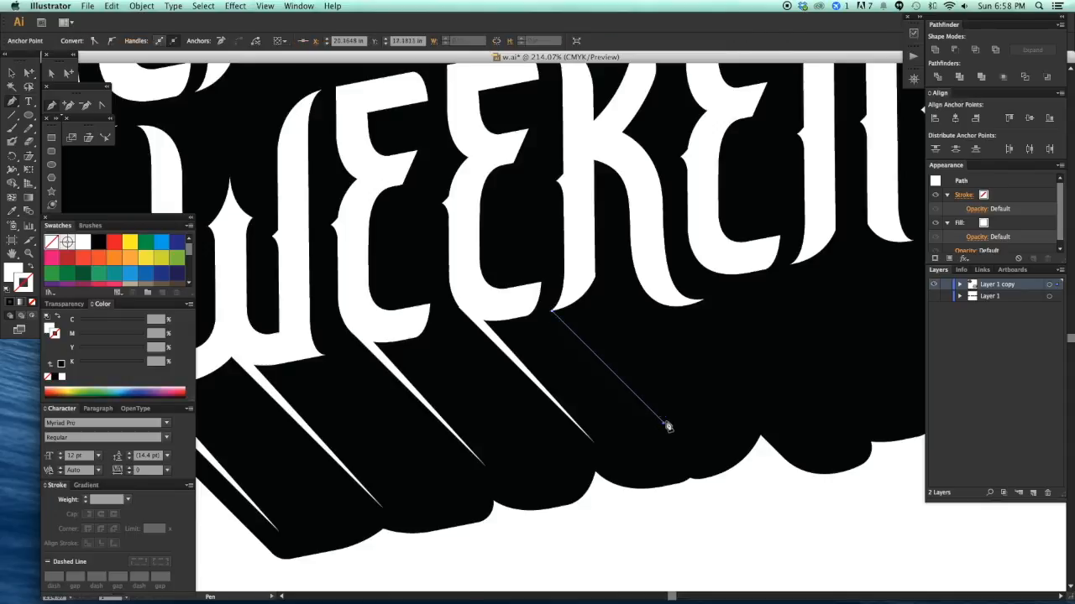
{"action": "left_click", "coordinate": [553, 313]}
{"action": "key", "text": "a"}
{"action": "left_click", "coordinate": [707, 517]}
- Draw a thin white triangular highlight from the tip of the K's right leg diagonally down the extrusion
{"action": "scroll", "coordinate": [699, 483], "scroll_direction": "right", "scroll_amount": 3}
{"action": "key", "text": "p"}
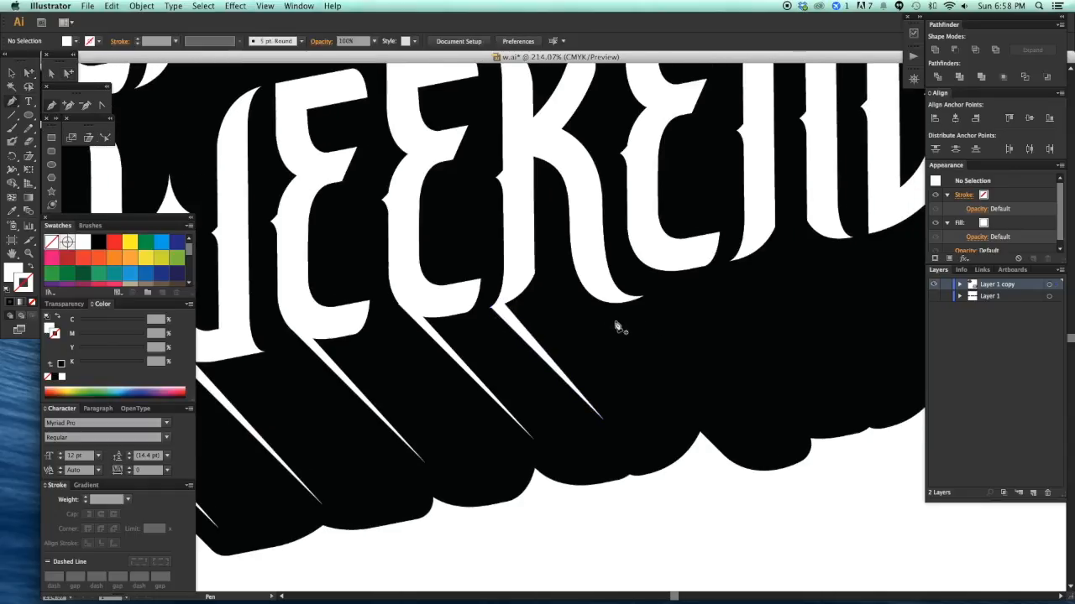
{"action": "left_click", "coordinate": [638, 300]}
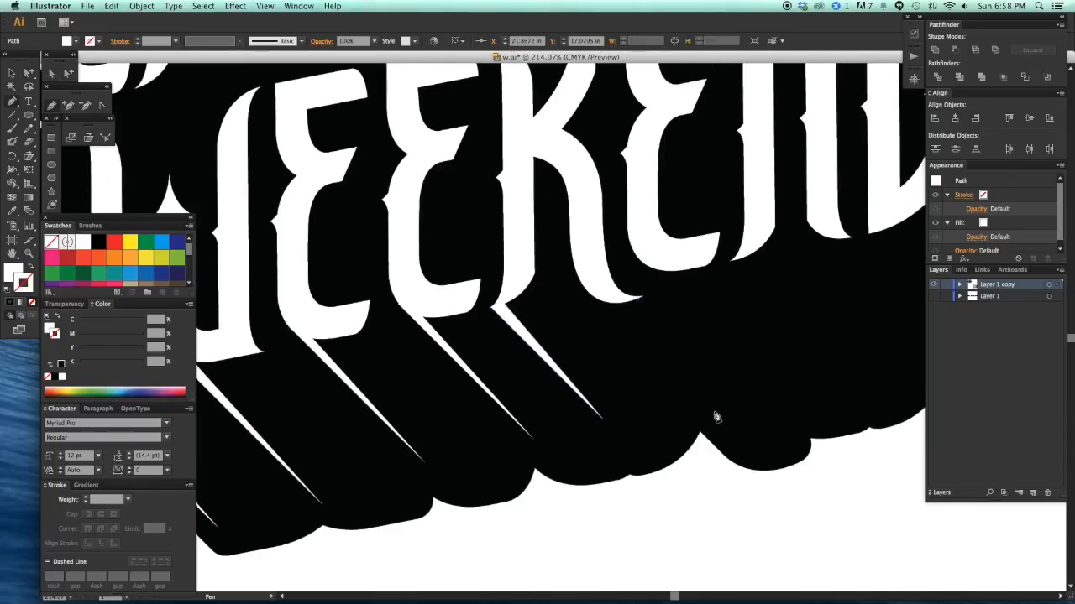
{"action": "left_click", "coordinate": [735, 395]}
{"action": "left_click", "coordinate": [641, 301]}
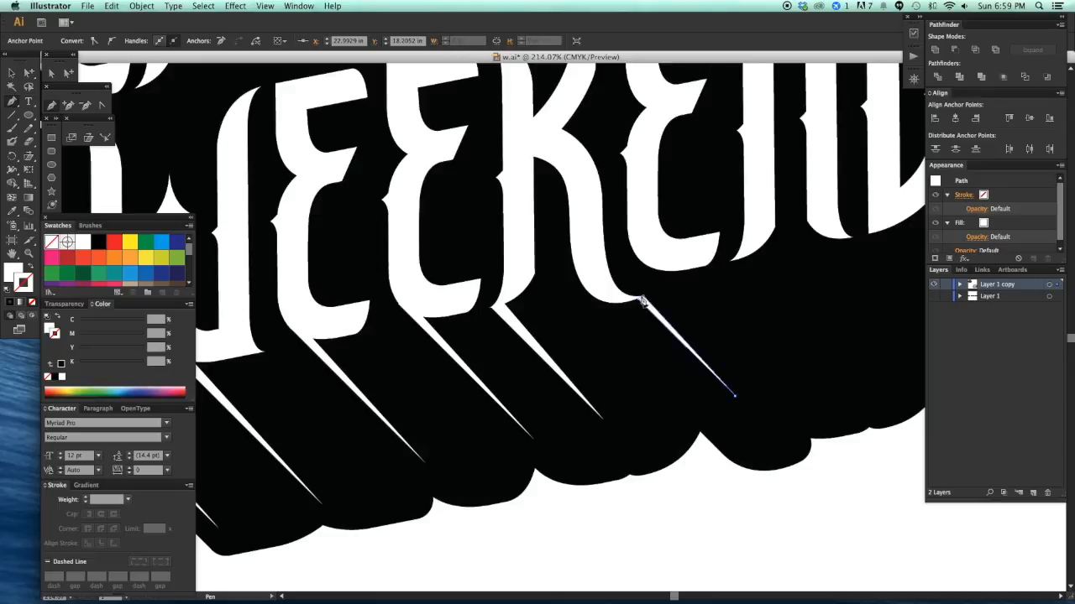
{"action": "key", "text": "v"}
{"action": "left_click", "coordinate": [724, 490]}
{"action": "left_click_drag", "start_coordinate": [771, 487], "coordinate": [702, 502]}
{"action": "left_click_drag", "start_coordinate": [698, 367], "coordinate": [701, 416]}
{"action": "key", "text": "p"}
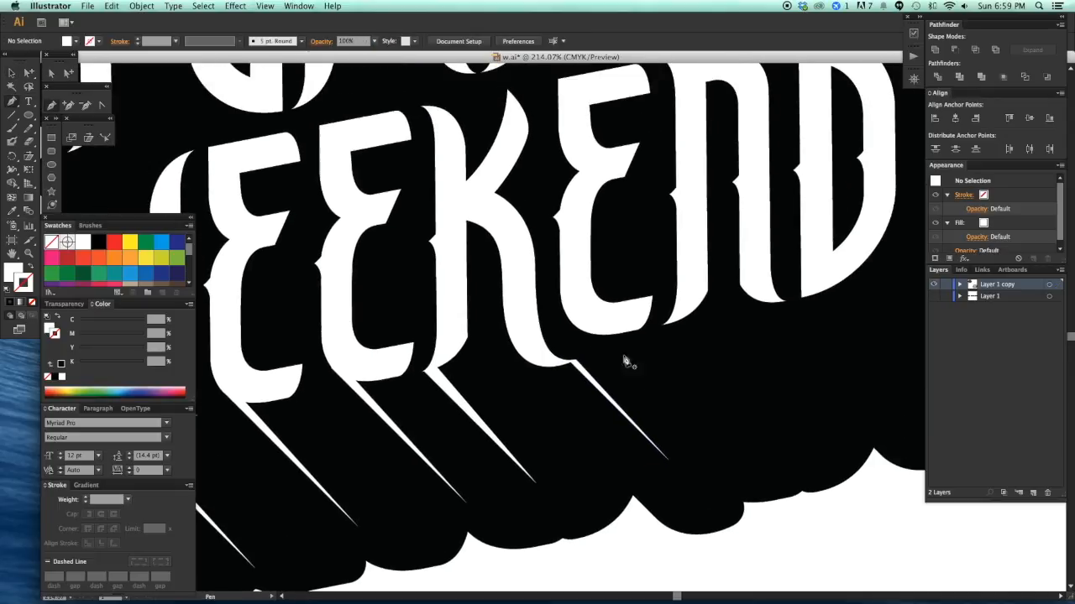
{"action": "left_click", "coordinate": [565, 312]}
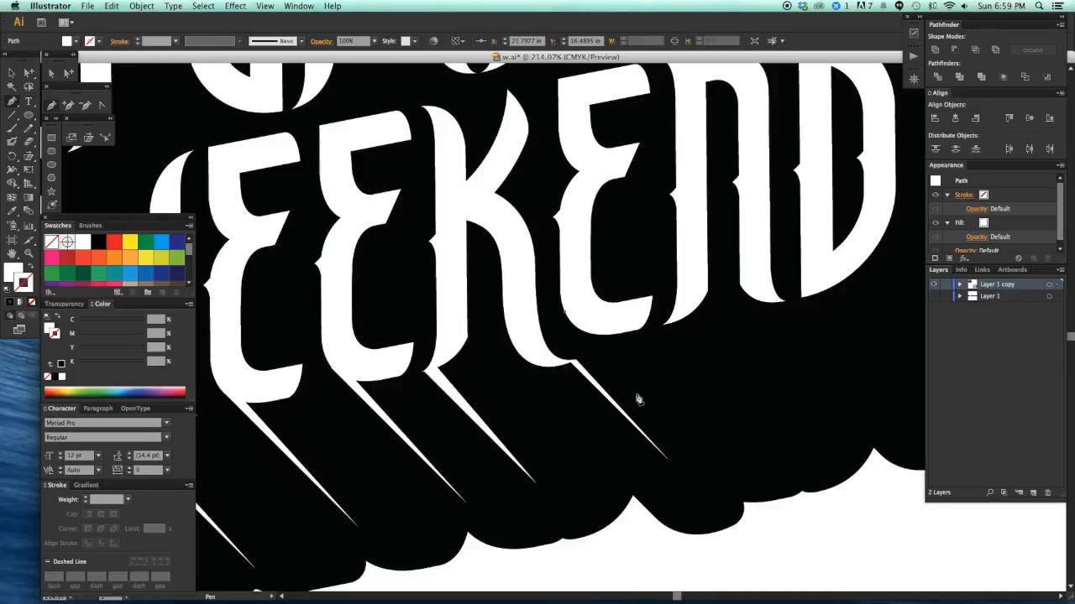
{"action": "left_click", "coordinate": [640, 392]}
{"action": "key", "text": "super+z"}
{"action": "key", "text": "super+z"}
{"action": "left_click", "coordinate": [574, 326]}
{"action": "key", "text": "super+z"}
- Draw a thin triangular highlight from the lower-left curve of WEEKEND's third E diagonally down the extrusion
{"action": "left_click", "coordinate": [573, 325]}
{"action": "left_click", "coordinate": [678, 429]}
{"action": "left_click", "coordinate": [586, 322]}
{"action": "left_click", "coordinate": [573, 325]}
{"action": "key", "text": "v"}
{"action": "left_click", "coordinate": [713, 380]}
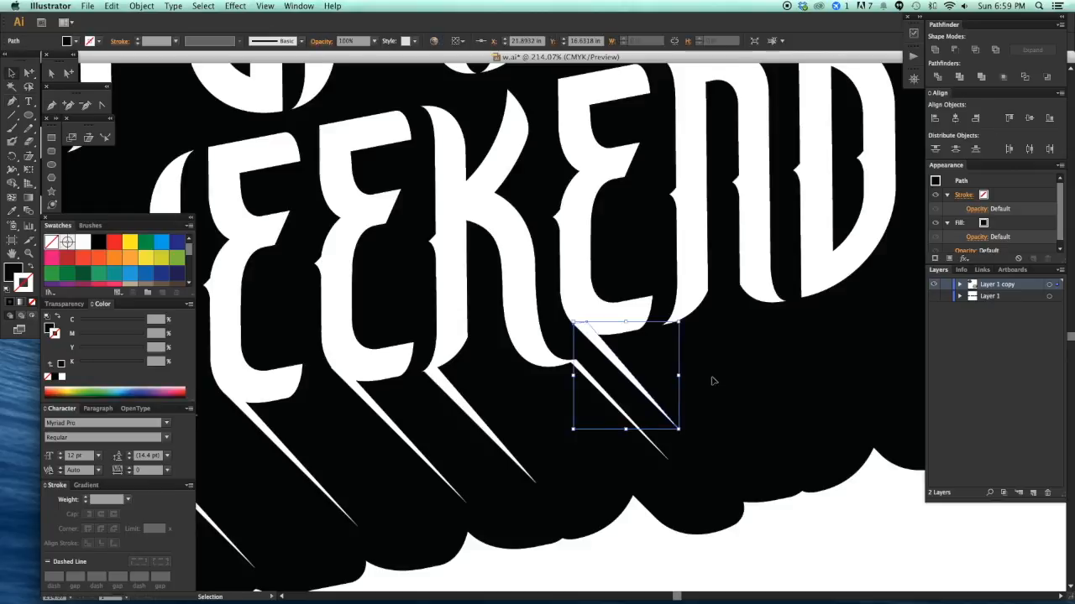
{"action": "left_click", "coordinate": [713, 380]}
- Draw a triangular highlight about 1.7 in wide and 1.8 in tall from the N's left foot and give it the lettering's white fill
{"action": "scroll", "coordinate": [681, 391], "scroll_direction": "right", "scroll_amount": 3}
{"action": "key", "text": "p"}
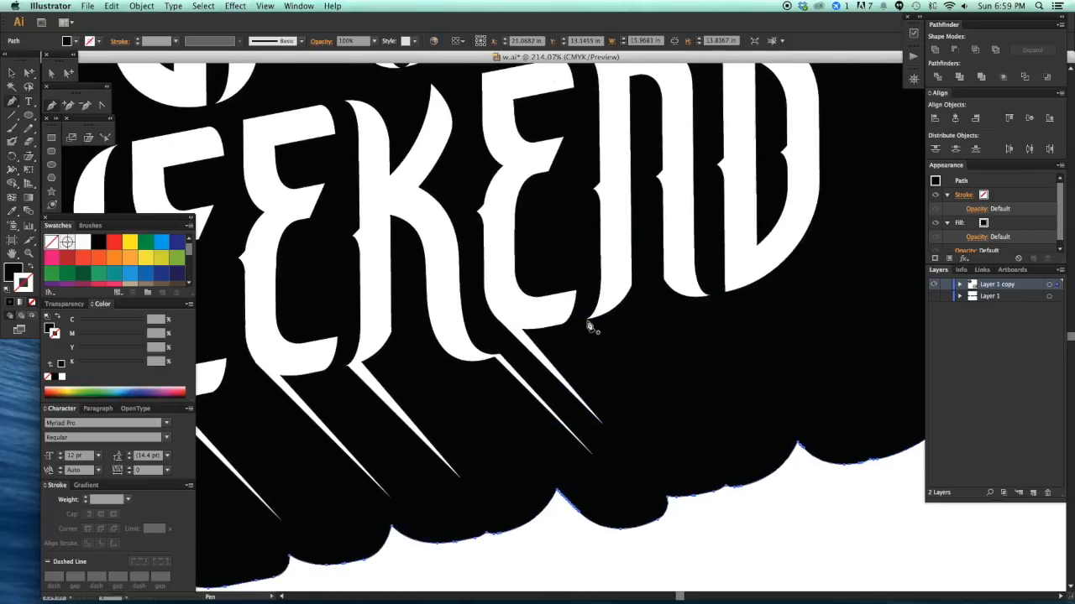
{"action": "left_click", "coordinate": [586, 320]}
{"action": "left_click", "coordinate": [729, 463]}
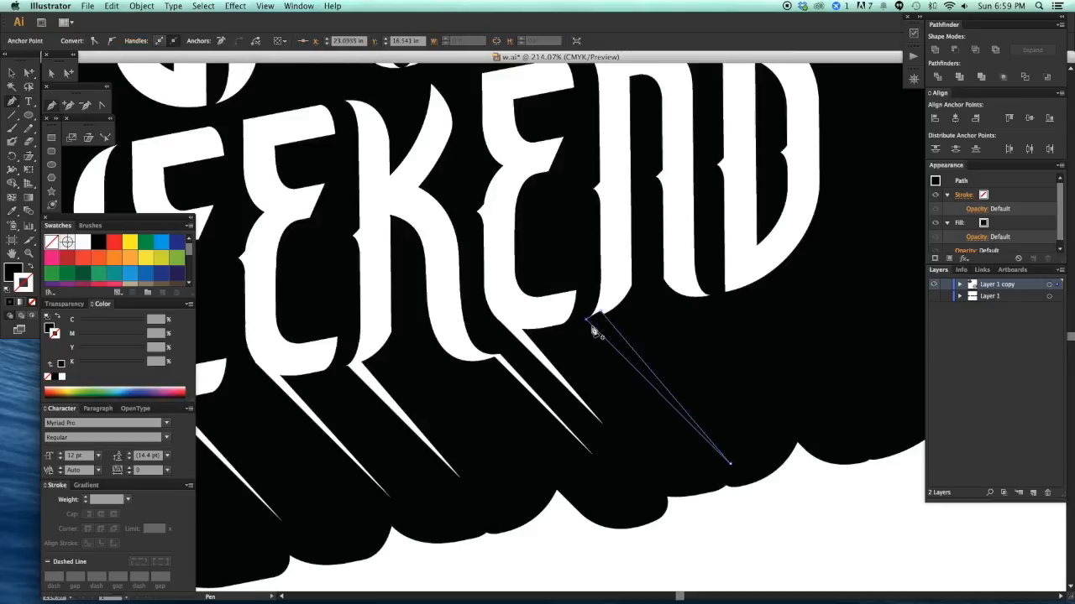
{"action": "key", "text": "i"}
{"action": "left_click", "coordinate": [614, 292]}
{"action": "key", "text": "a"}
{"action": "left_click", "coordinate": [733, 387]}
- Draw a thin white triangular highlight from the foot of the N's right leg diagonally down the extrusion
{"action": "left_click_drag", "start_coordinate": [736, 386], "coordinate": [655, 367]}
{"action": "left_click", "coordinate": [759, 498]}
{"action": "left_click_drag", "start_coordinate": [759, 497], "coordinate": [734, 540]}
{"action": "left_click", "coordinate": [514, 373]}
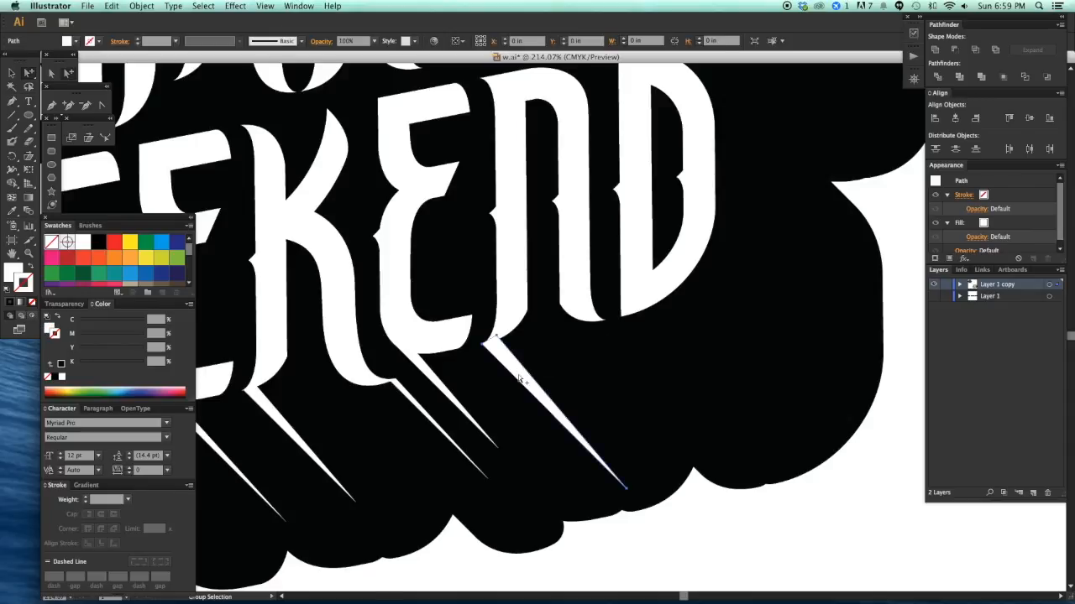
{"action": "key", "text": "p"}
{"action": "left_click", "coordinate": [593, 323]}
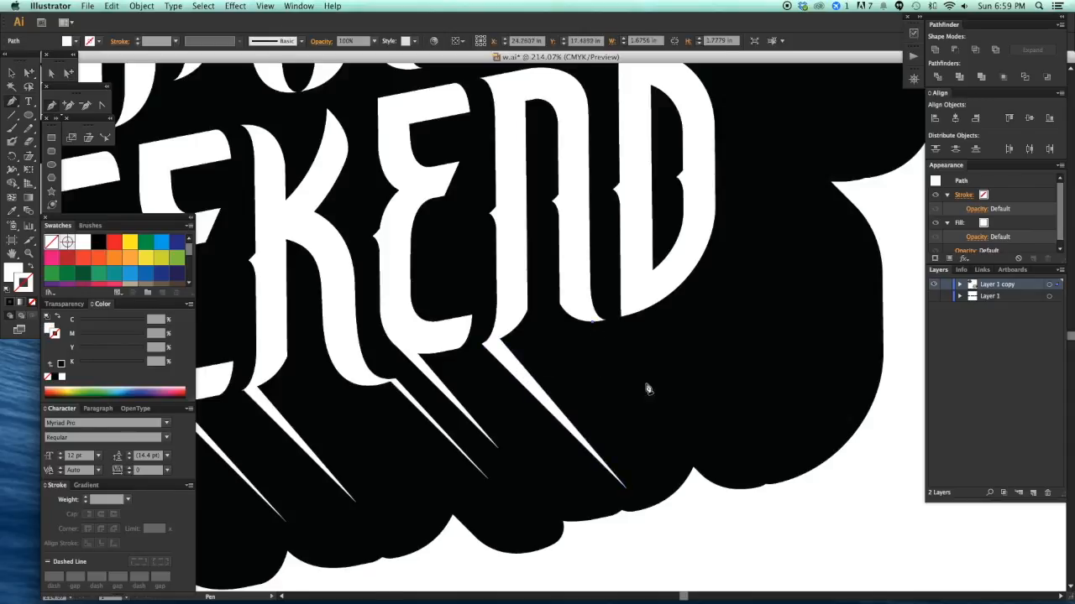
{"action": "left_click", "coordinate": [702, 433]}
{"action": "left_click", "coordinate": [604, 320]}
{"action": "left_click", "coordinate": [578, 314]}
{"action": "left_click", "coordinate": [592, 323]}
{"action": "key", "text": "v"}
{"action": "left_click", "coordinate": [672, 497]}
- Draw a thin triangular highlight from the D's lower-left tip down the extrusion and fill it with white sampled from the letter
{"action": "left_click_drag", "start_coordinate": [682, 499], "coordinate": [650, 499]}
{"action": "left_click", "coordinate": [685, 523]}
{"action": "left_click_drag", "start_coordinate": [720, 490], "coordinate": [698, 485]}
{"action": "key", "text": "p"}
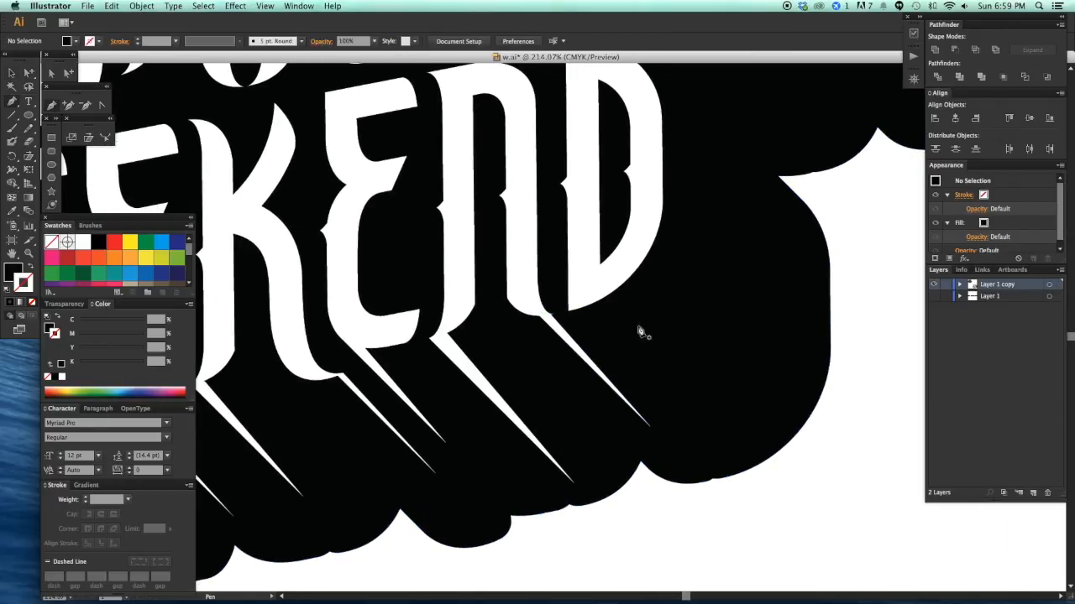
{"action": "left_click", "coordinate": [570, 316]}
{"action": "left_click", "coordinate": [720, 464]}
{"action": "left_click", "coordinate": [580, 308]}
{"action": "left_click", "coordinate": [568, 312]}
{"action": "key", "text": "i"}
{"action": "left_click", "coordinate": [591, 285]}
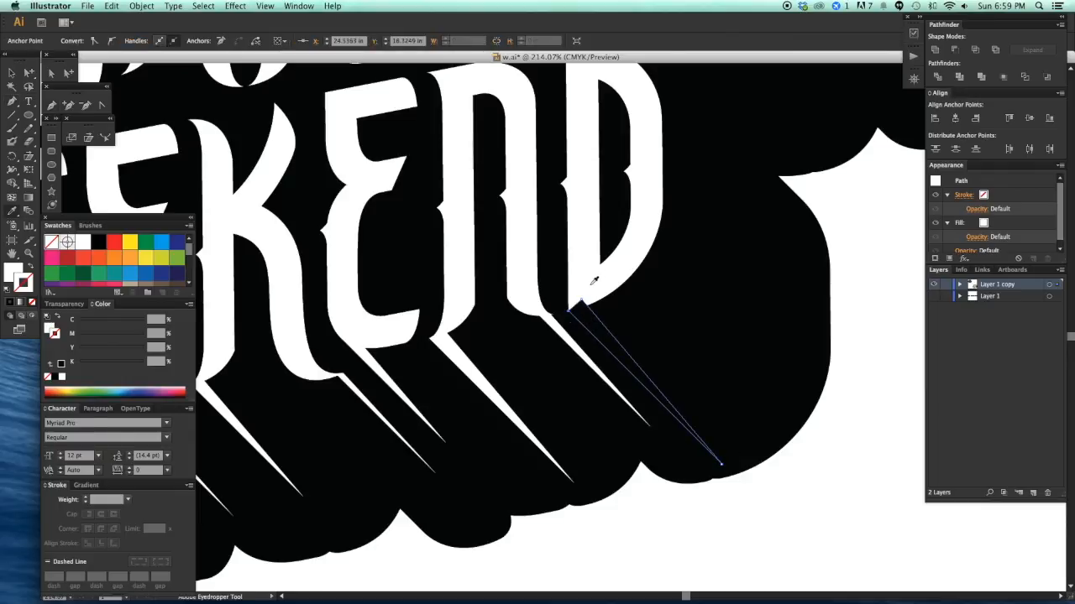
{"action": "left_click", "coordinate": [827, 409], "text": "super"}
- Draw a thin white triangular highlight from the left foot of REFOMATION's R along the extrusion's diagonal edge
{"action": "key", "text": "super+minus"}
{"action": "key", "text": "super+minus"}
{"action": "key", "text": "super+minus"}
{"action": "key", "text": "super+minus"}
{"action": "left_click_drag", "start_coordinate": [710, 346], "coordinate": [778, 380]}
{"action": "key", "text": "z"}
{"action": "left_click_drag", "start_coordinate": [279, 207], "coordinate": [452, 386]}
{"action": "key", "text": "p"}
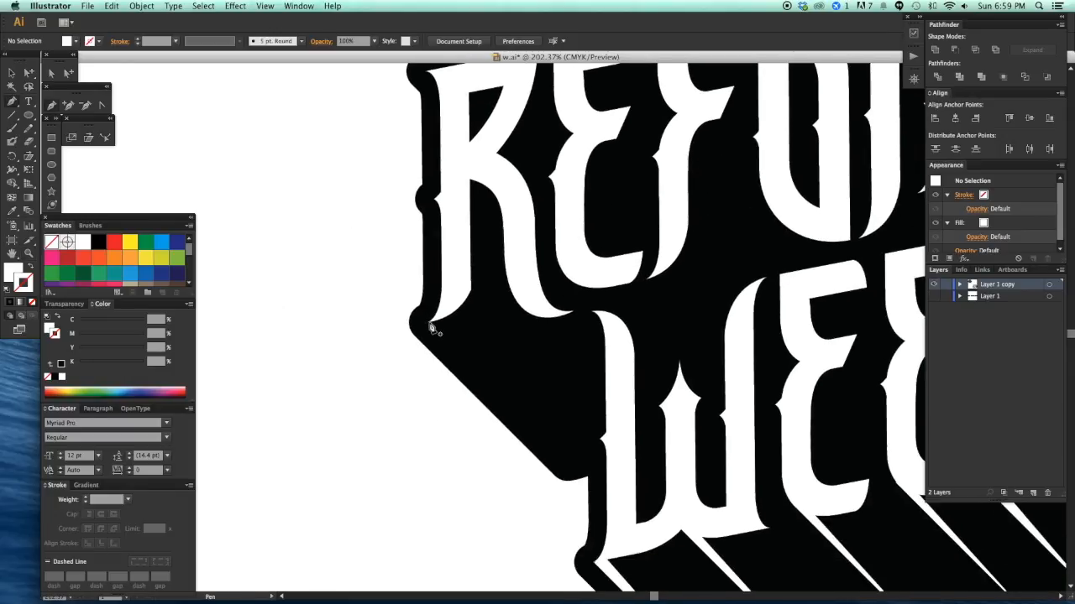
{"action": "left_click", "coordinate": [429, 322]}
{"action": "left_click", "coordinate": [557, 450]}
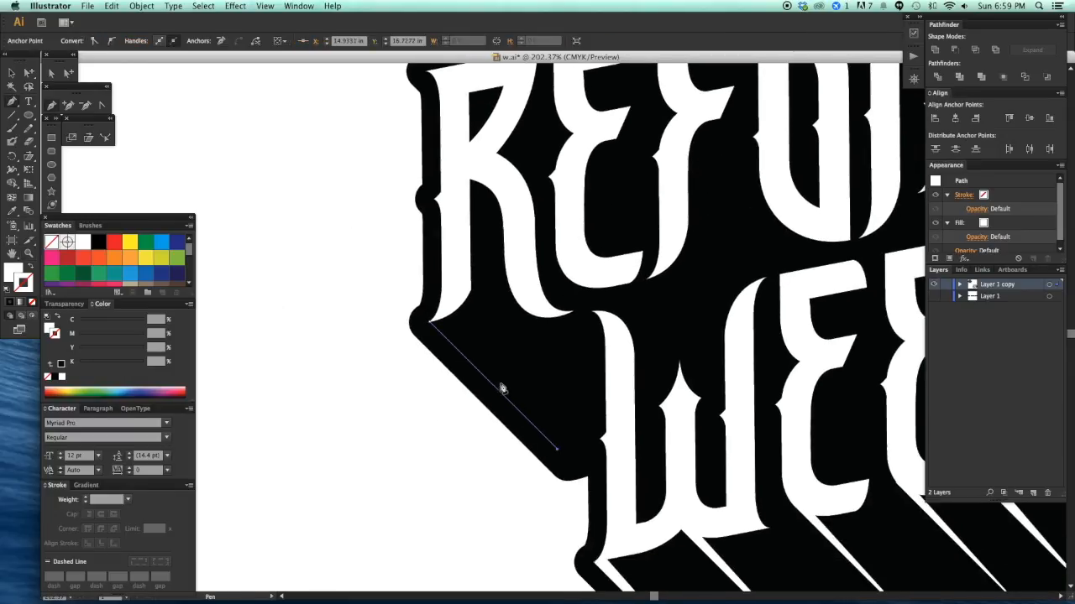
{"action": "left_click", "coordinate": [445, 317]}
{"action": "left_click", "coordinate": [430, 322]}
{"action": "key", "text": "a"}
{"action": "left_click", "coordinate": [475, 450]}
- Draw a short white triangular highlight from the right foot of REFOMATION's R to the upper-left stem of WEEKEND's W
{"action": "key", "text": "v"}
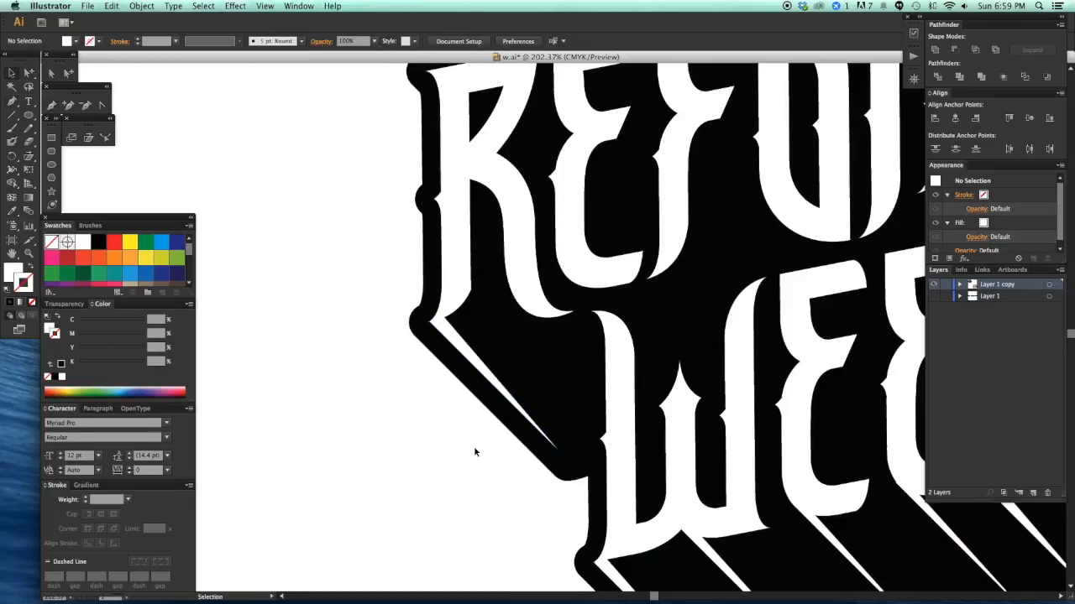
{"action": "scroll", "coordinate": [475, 452], "scroll_direction": "right", "scroll_amount": 3}
{"action": "key", "text": "p"}
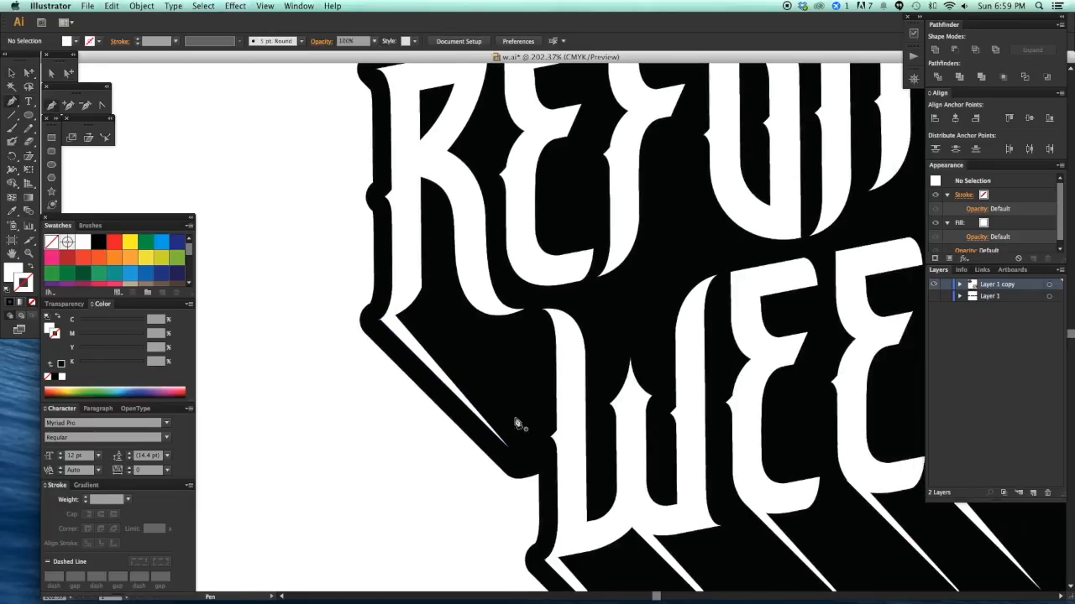
{"action": "left_click", "coordinate": [511, 316]}
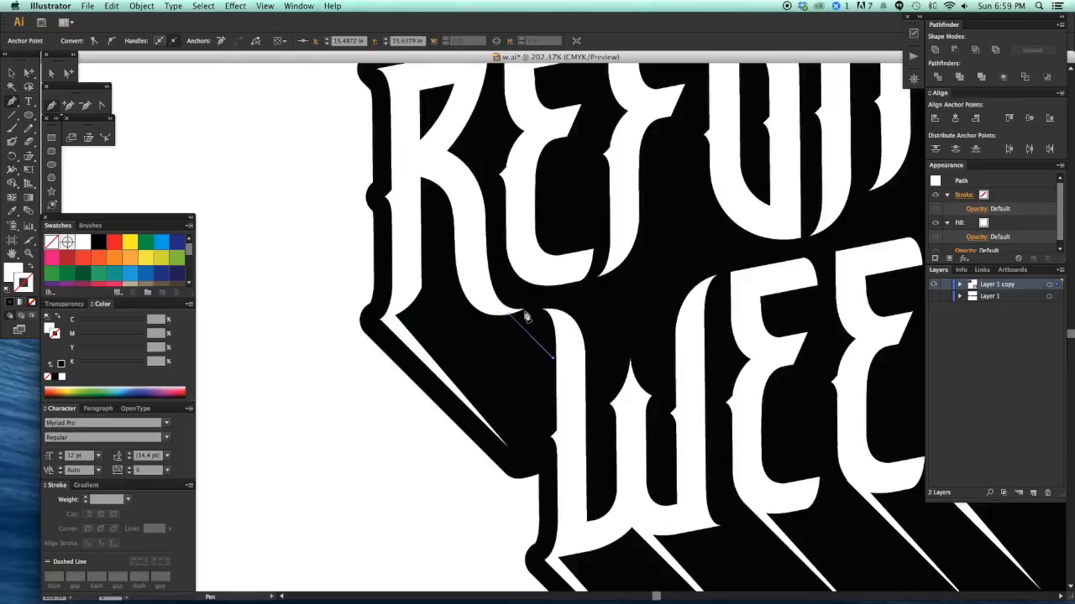
{"action": "key", "text": "v"}
{"action": "left_click", "coordinate": [422, 487]}
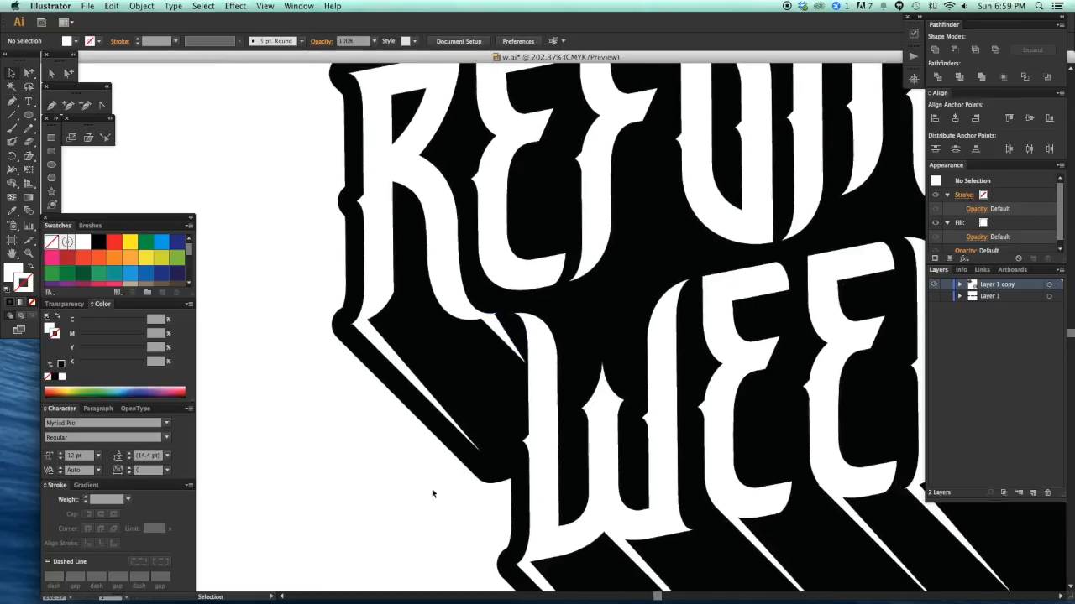
- Draw a short white triangular highlight from the foot of REFOMATION's E diagonally down the black extrusion
{"action": "scroll", "coordinate": [523, 372], "scroll_direction": "right", "scroll_amount": 4}
{"action": "scroll", "coordinate": [523, 372], "scroll_direction": "up", "scroll_amount": 2}
{"action": "key", "text": "p"}
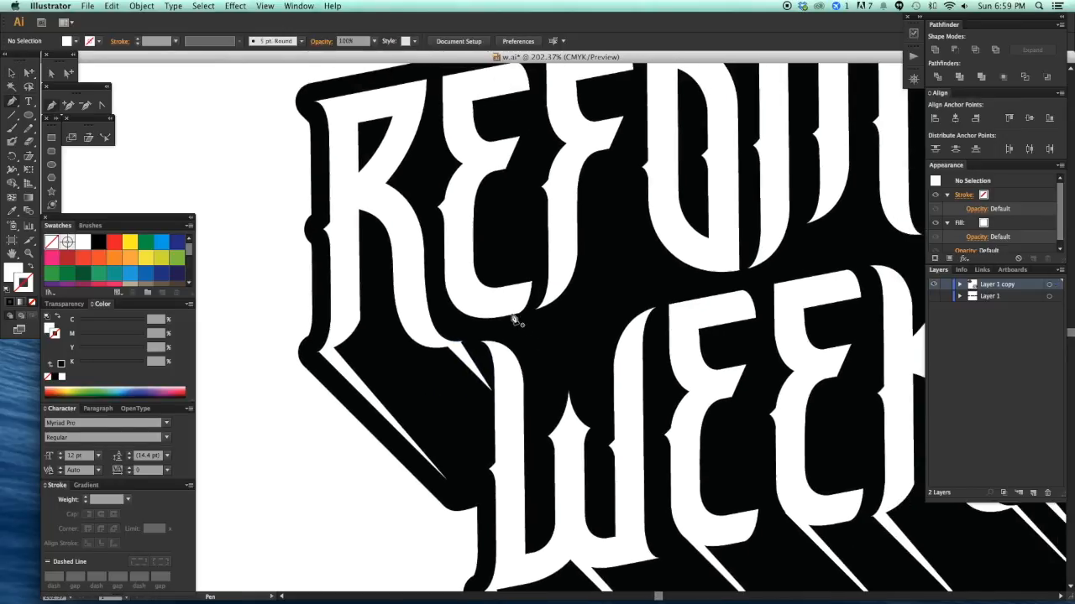
{"action": "left_click", "coordinate": [516, 317]}
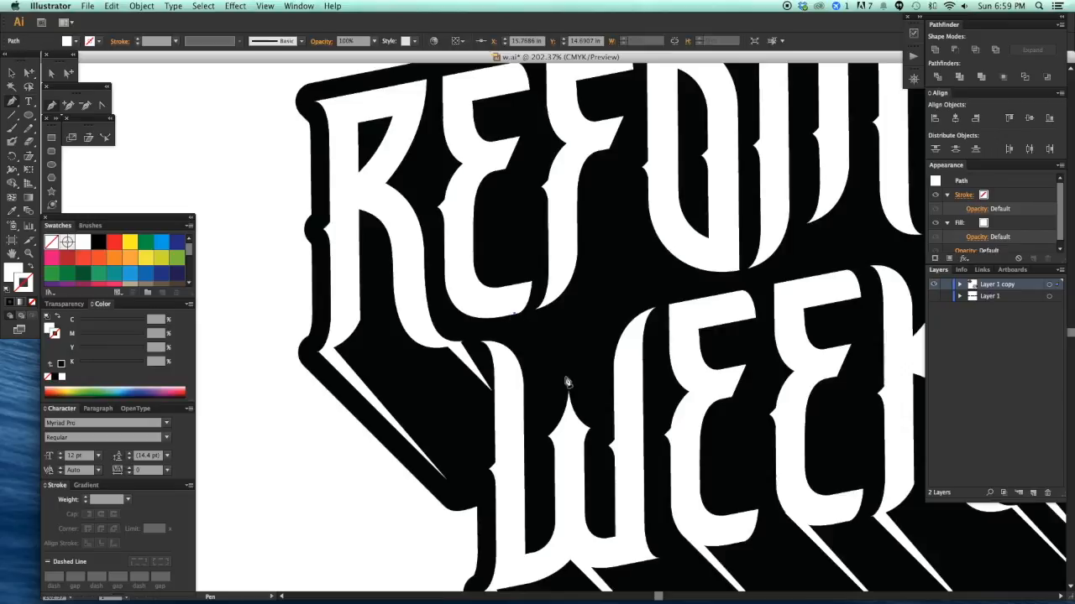
{"action": "left_click", "coordinate": [517, 315]}
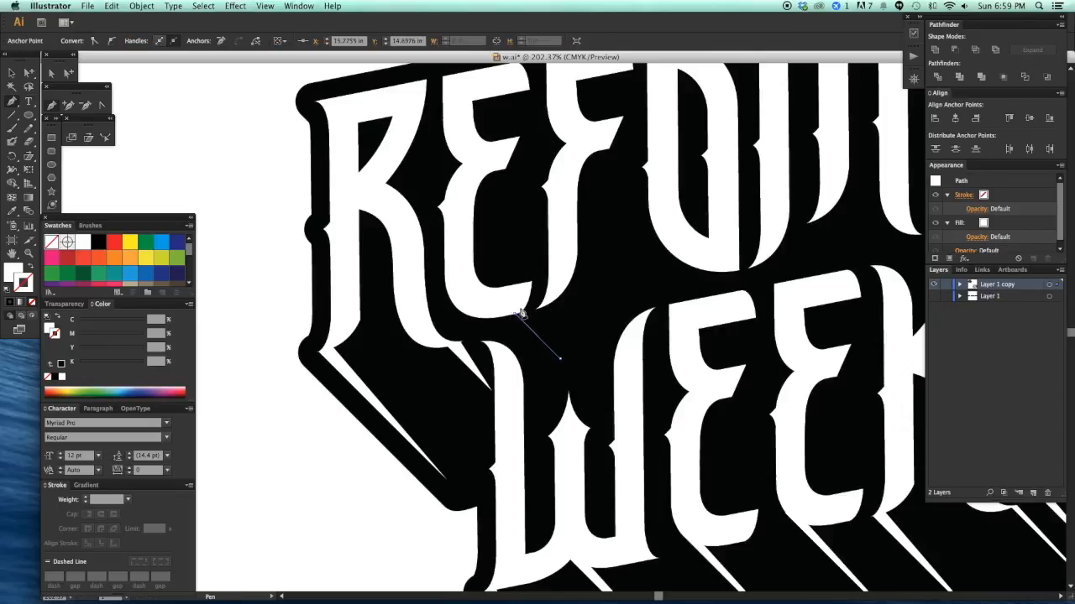
{"action": "key", "text": "super+z"}
{"action": "left_click", "coordinate": [520, 307]}
{"action": "left_click", "coordinate": [515, 317]}
{"action": "key", "text": "v"}
{"action": "left_click", "coordinate": [387, 488]}
- Give the white lettering group a black 6 pt stroke with round caps and round corners
{"action": "key", "text": "super+minus"}
{"action": "key", "text": "super+minus"}
{"action": "key", "text": "super+minus"}
{"action": "key", "text": "super+minus"}
{"action": "key", "text": "super+minus"}
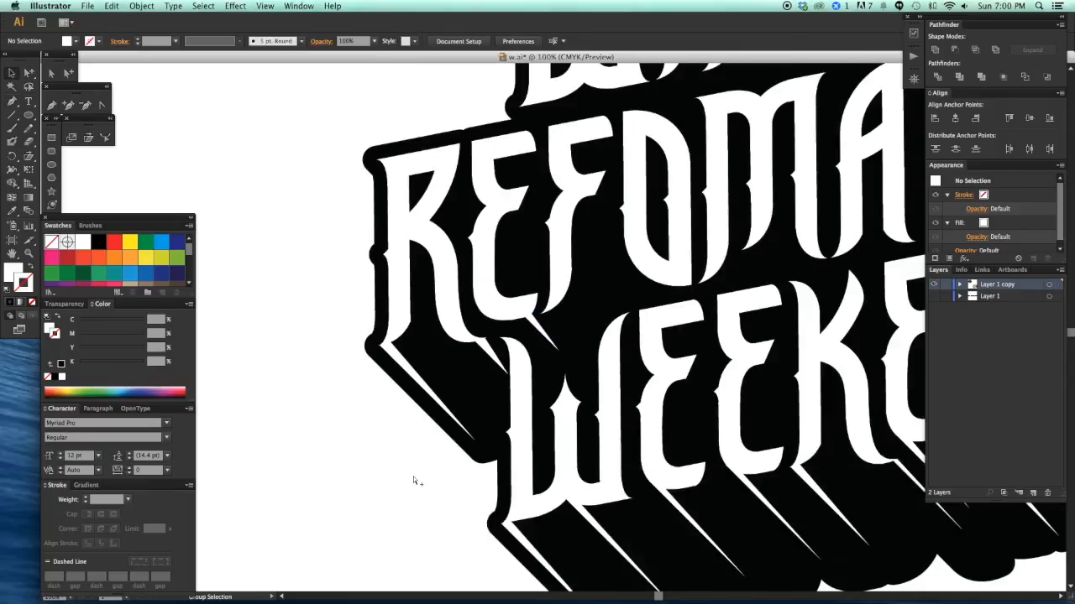
{"action": "left_click_drag", "start_coordinate": [708, 337], "coordinate": [628, 318]}
{"action": "key", "text": "super+space"}
{"action": "left_click_drag", "start_coordinate": [395, 156], "coordinate": [748, 456]}
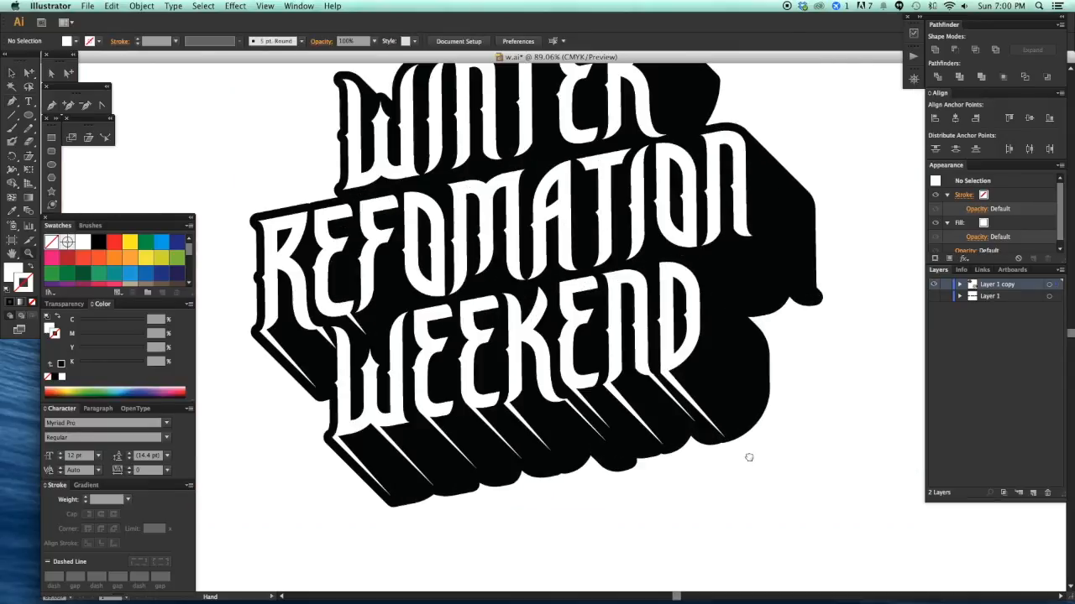
{"action": "left_click", "coordinate": [616, 308]}
{"action": "left_click_drag", "start_coordinate": [616, 308], "coordinate": [618, 320]}
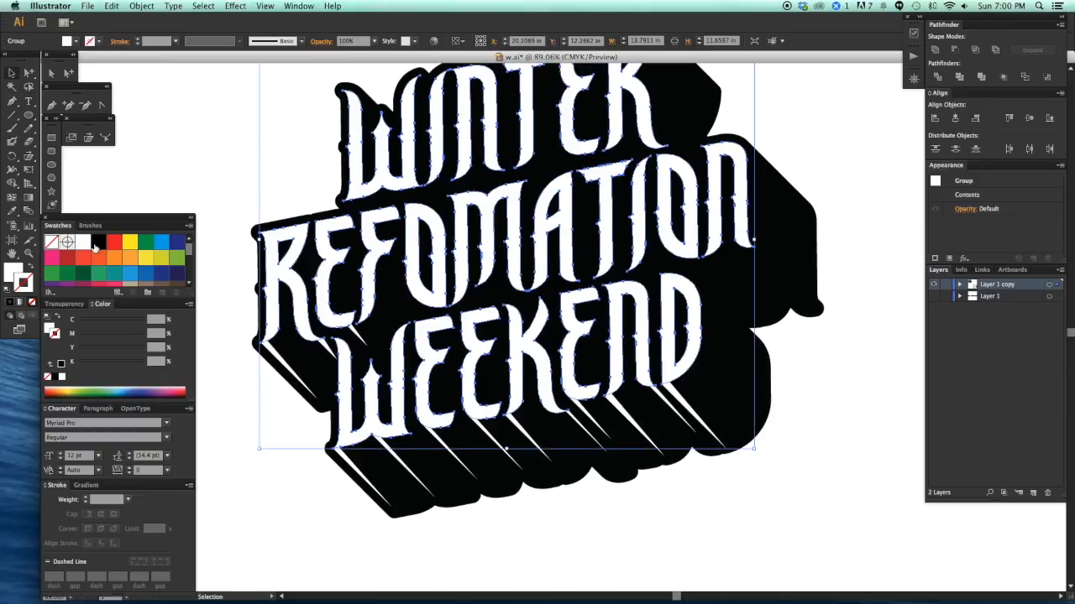
{"action": "left_click", "coordinate": [94, 245]}
{"action": "left_click", "coordinate": [101, 515]}
{"action": "left_click", "coordinate": [101, 529]}
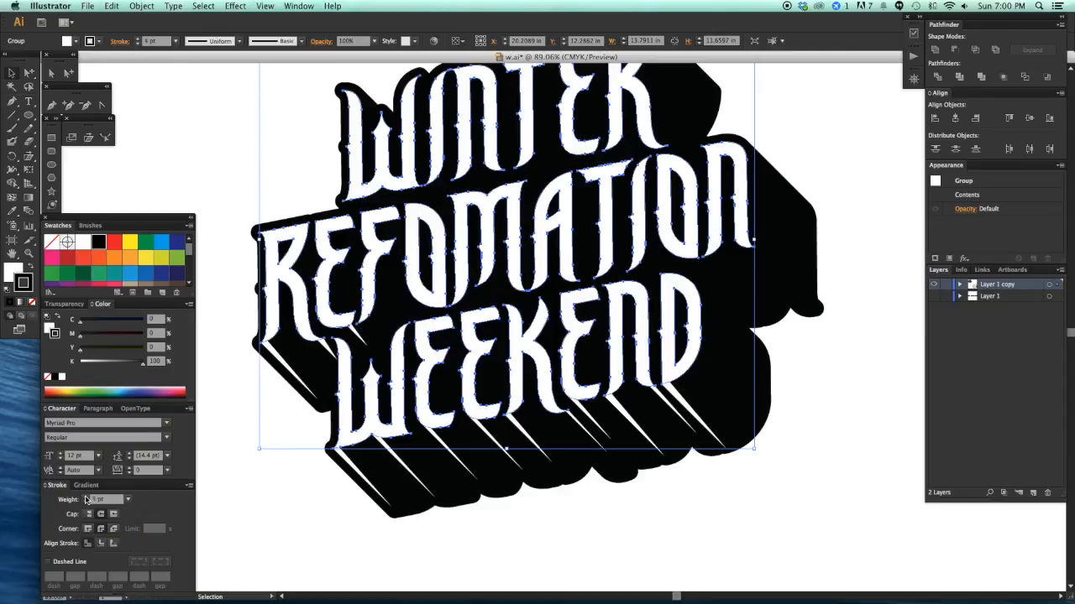
{"action": "left_click", "coordinate": [203, 502]}
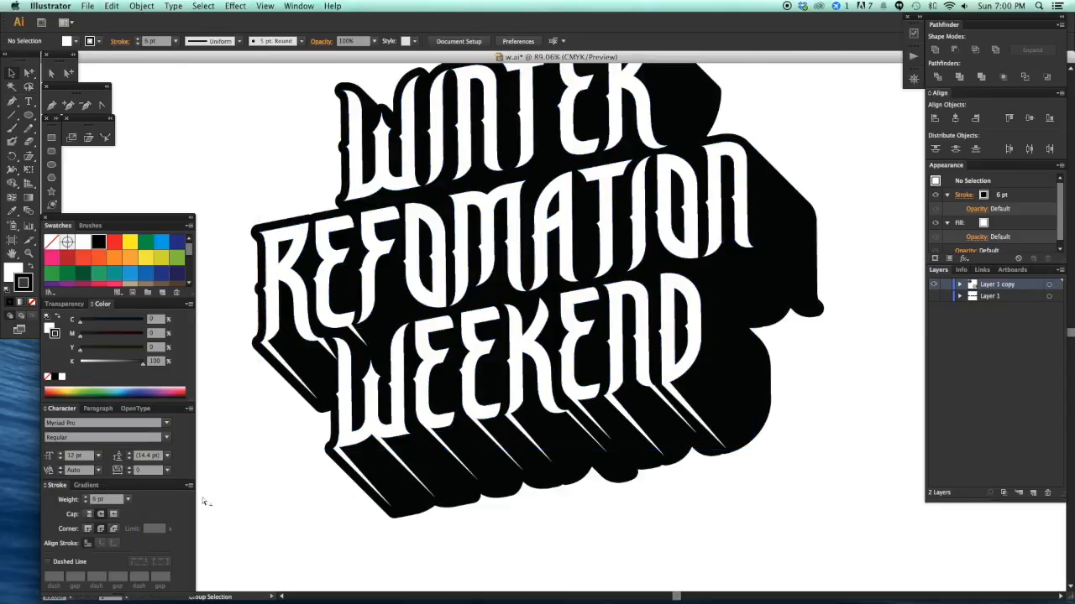
- Undo the recent stroke and highlight edits step by step, and redo them
{"action": "left_click", "coordinate": [438, 428]}
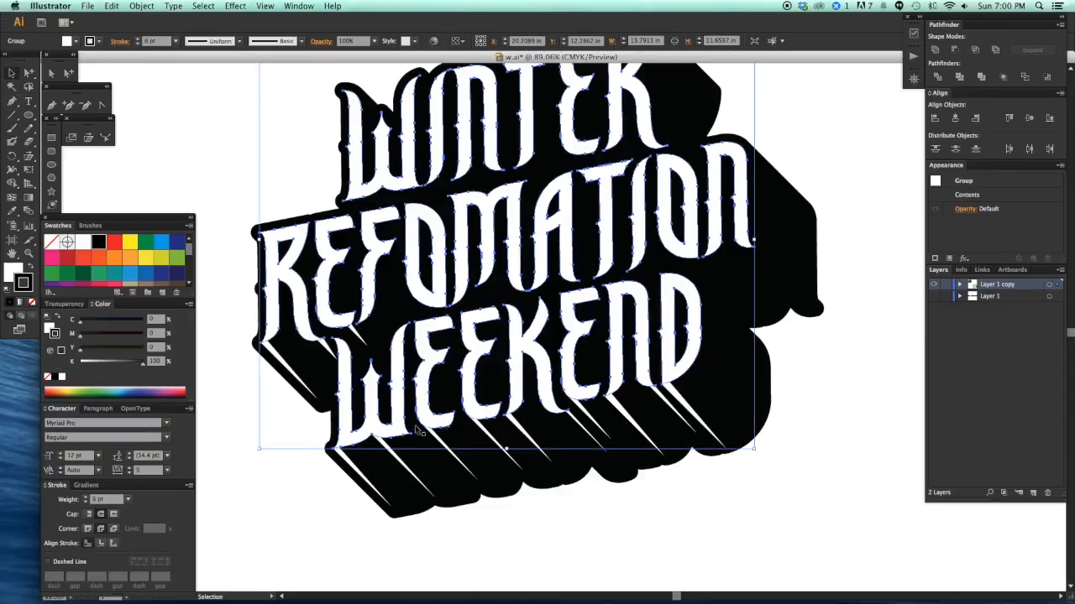
{"action": "left_click", "coordinate": [571, 526]}
{"action": "key", "text": "super+z"}
{"action": "key", "text": "super+z"}
{"action": "key", "text": "super+z"}
{"action": "key", "text": "super+z"}
{"action": "key", "text": "super+z"}
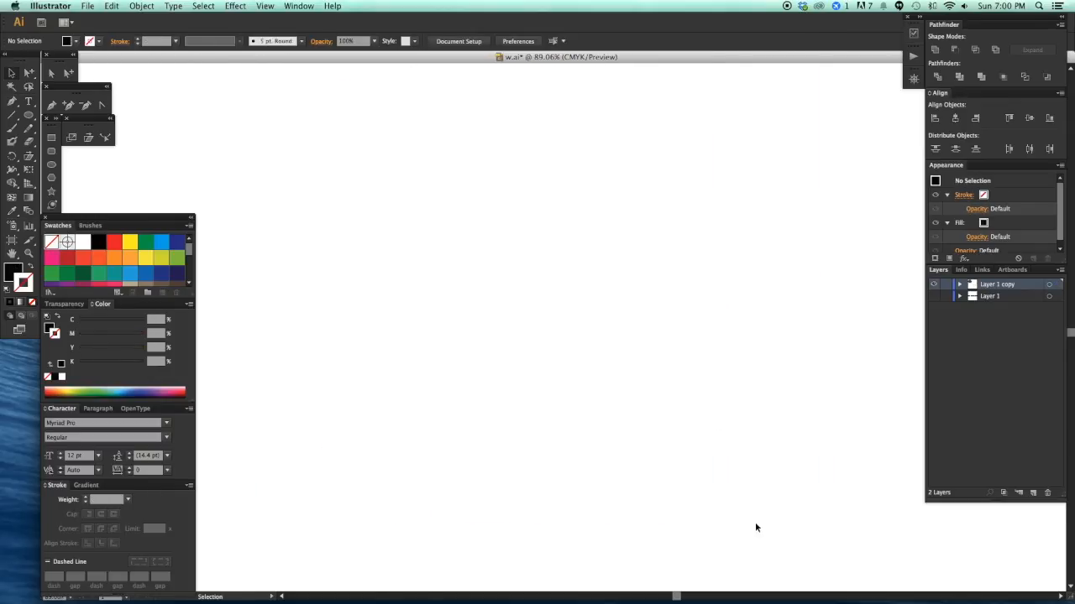
{"action": "left_click_drag", "start_coordinate": [755, 527], "coordinate": [304, 223]}
{"action": "key", "text": "super+shift+z"}
{"action": "key", "text": "super+shift+z"}
{"action": "key", "text": "super+shift+z"}
{"action": "key", "text": "super+shift+z"}
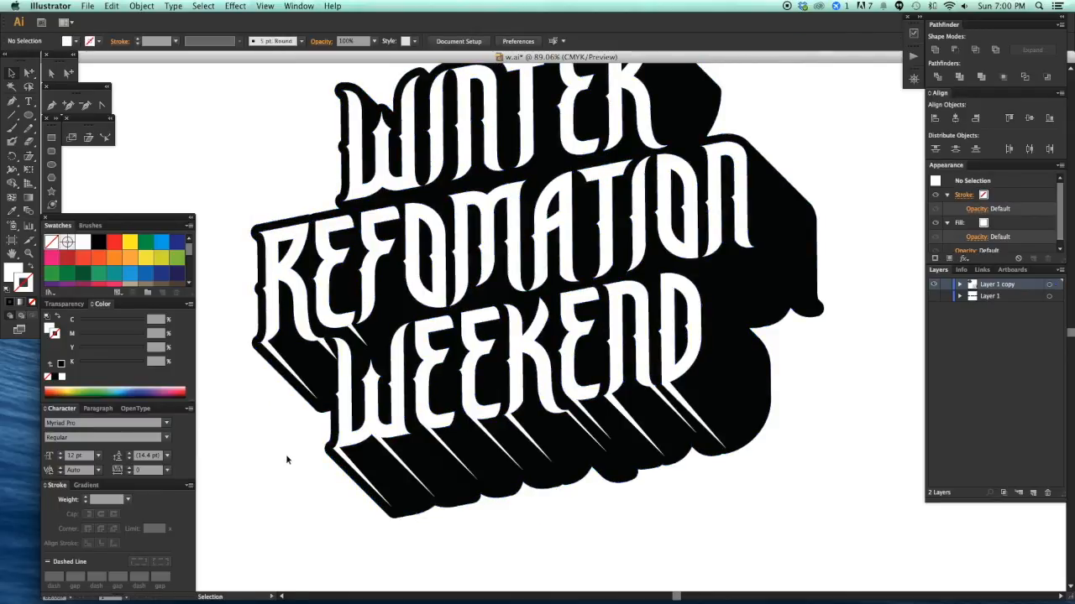
{"action": "left_click", "coordinate": [271, 330]}
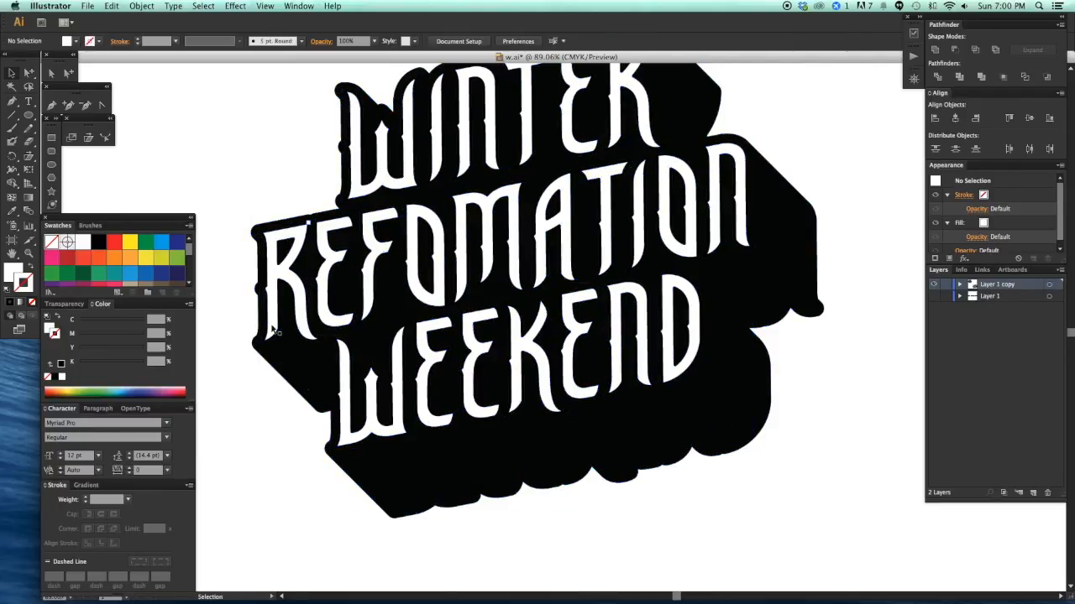
{"action": "key", "text": "super+shift+z"}
{"action": "key", "text": "super+shift+z"}
{"action": "key", "text": "super+shift+z"}
{"action": "key", "text": "super+shift+z"}
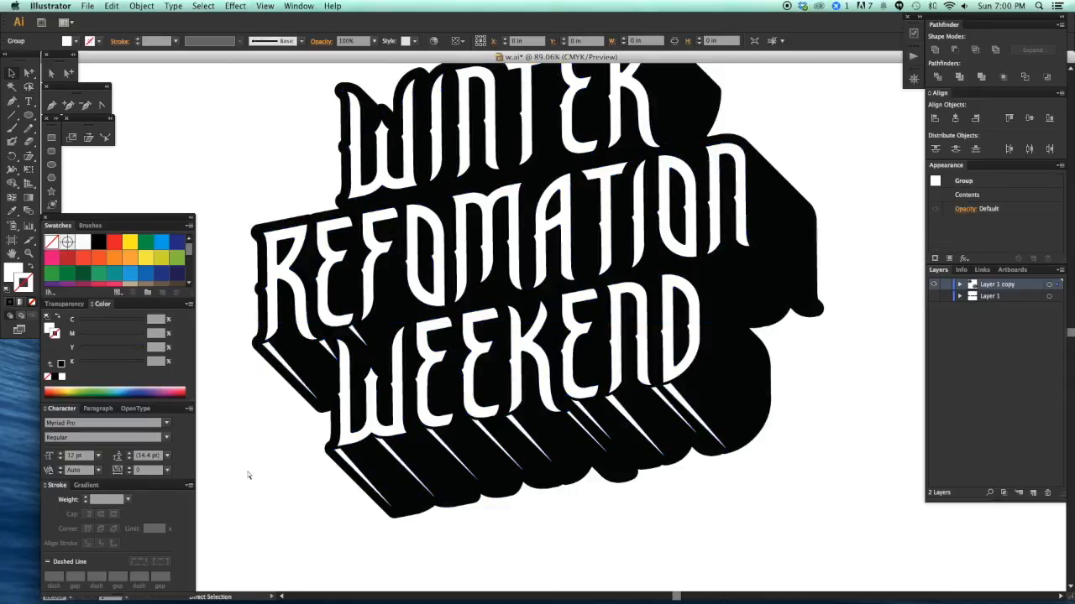
- Select all the letters inside the lettering group and set their black stroke to 18 pt
{"action": "key", "text": "super+minus"}
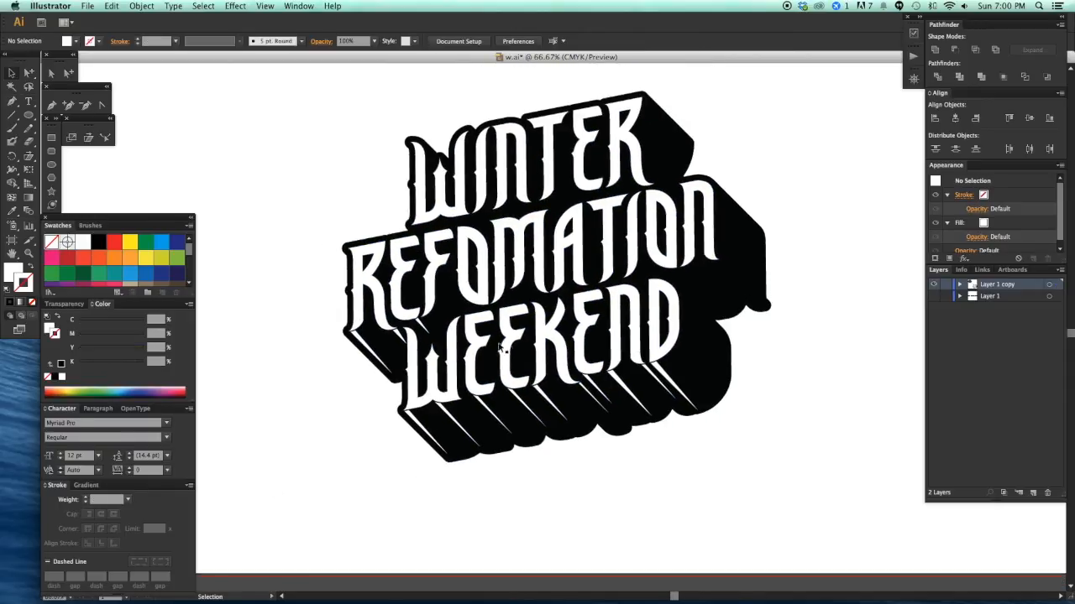
{"action": "left_click", "coordinate": [511, 360]}
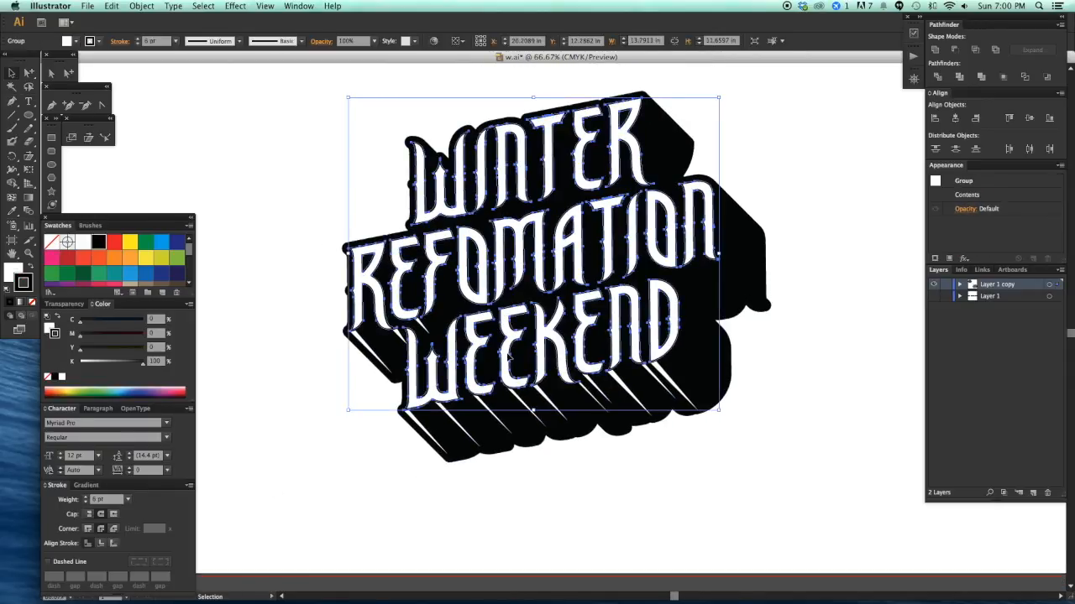
{"action": "left_click", "coordinate": [318, 524]}
{"action": "key", "text": "a"}
{"action": "key", "text": "super+z"}
{"action": "left_click", "coordinate": [310, 512]}
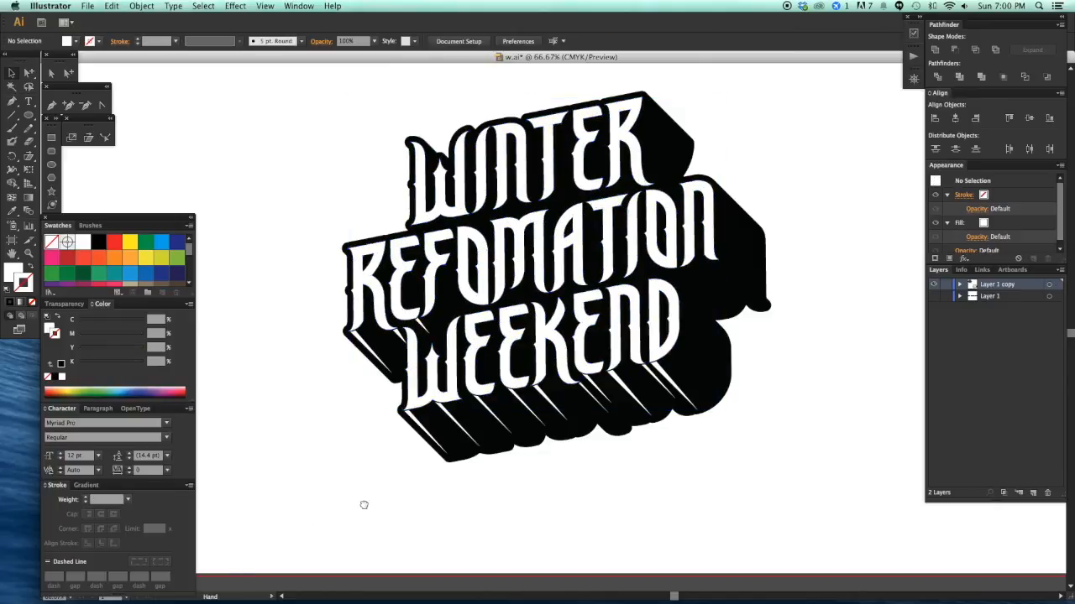
{"action": "left_click_drag", "start_coordinate": [367, 504], "coordinate": [360, 503]}
{"action": "left_click", "coordinate": [437, 407], "text": "alt"}
{"action": "double_click", "coordinate": [447, 403]}
{"action": "left_click", "coordinate": [448, 404]}
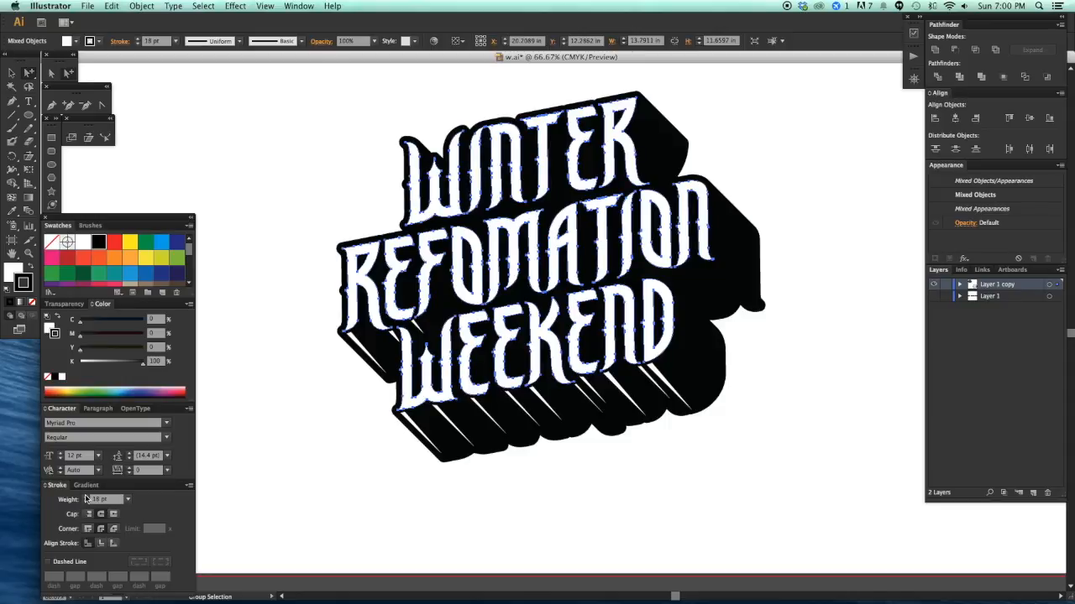
{"action": "key", "text": "v"}
{"action": "left_click", "coordinate": [315, 464]}
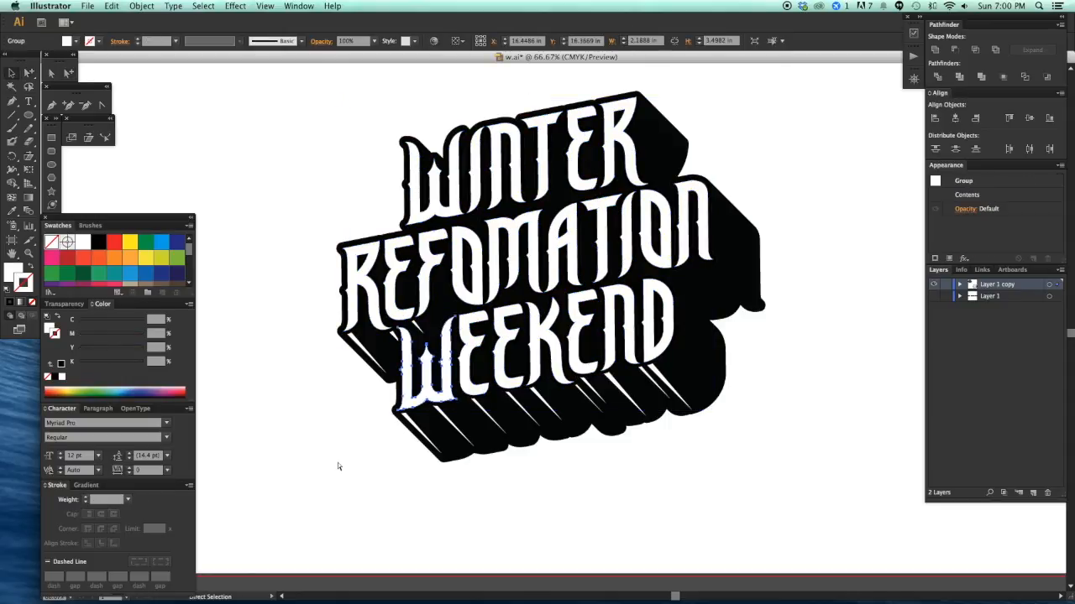
- Draw a small white triangular highlight from the middle arm of REFOMATION's F diagonally down the extrusion
{"action": "key", "text": "super+minus"}
{"action": "left_click_drag", "start_coordinate": [713, 405], "coordinate": [726, 427]}
{"action": "key", "text": "z"}
{"action": "left_click_drag", "start_coordinate": [385, 198], "coordinate": [748, 459]}
{"action": "left_click_drag", "start_coordinate": [684, 448], "coordinate": [637, 442]}
{"action": "left_click_drag", "start_coordinate": [568, 426], "coordinate": [629, 404]}
{"action": "key", "text": "v"}
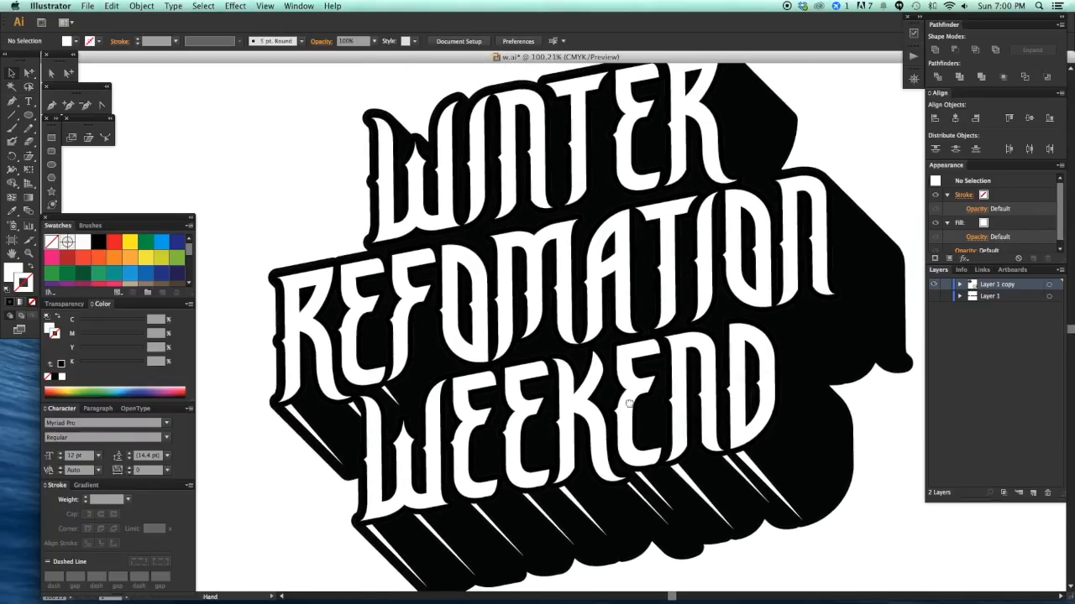
{"action": "key", "text": "z"}
{"action": "left_click_drag", "start_coordinate": [276, 235], "coordinate": [533, 456]}
{"action": "key", "text": "p"}
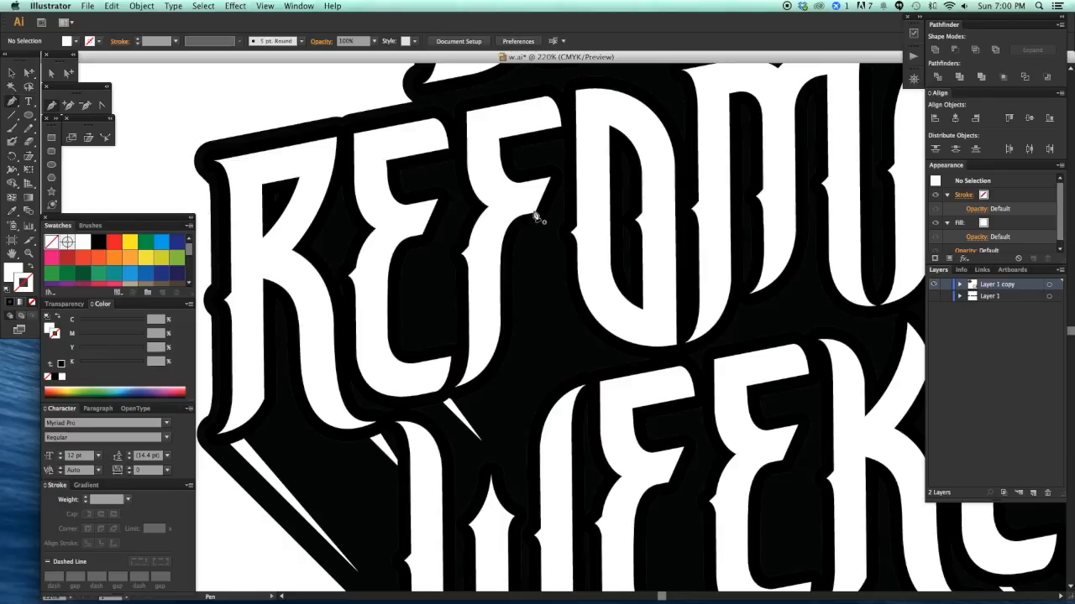
{"action": "left_click", "coordinate": [529, 214]}
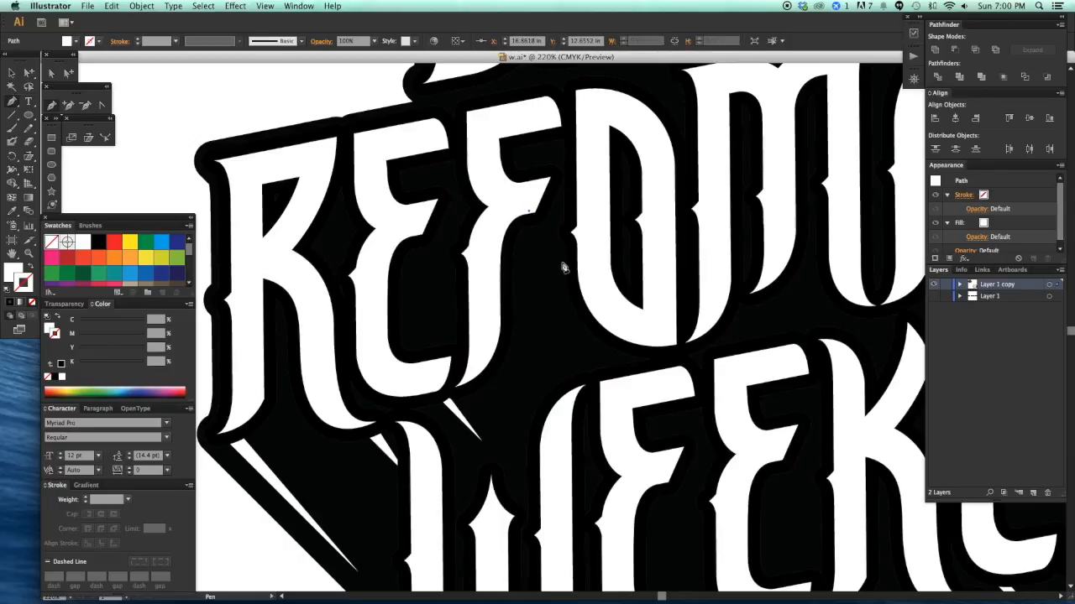
{"action": "left_click", "coordinate": [561, 279], "text": "shift"}
{"action": "key", "text": "super+z"}
{"action": "left_click", "coordinate": [548, 227], "text": "shift"}
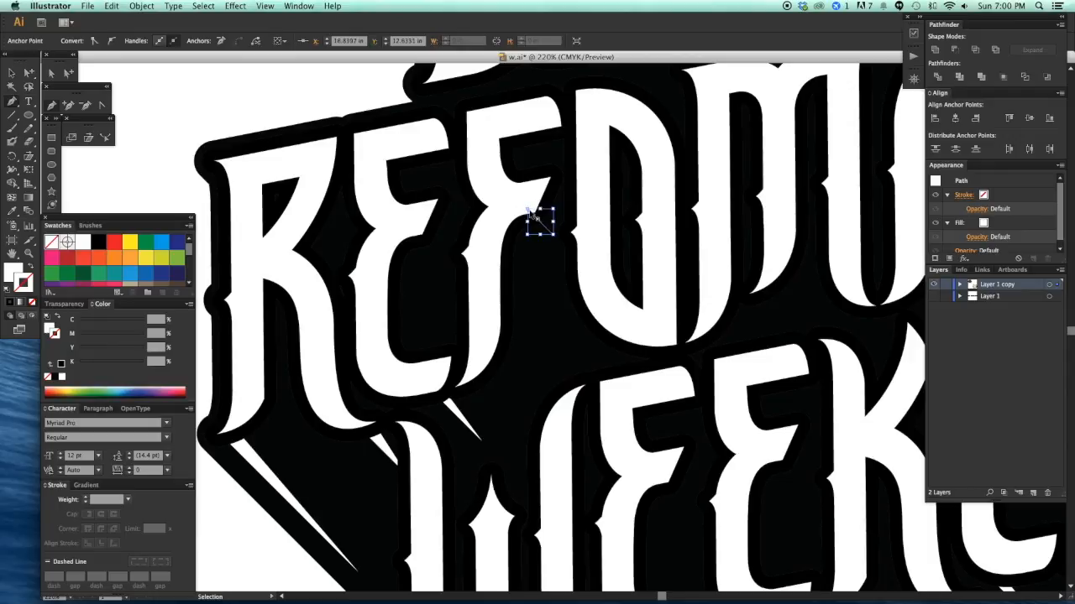
{"action": "left_click", "coordinate": [535, 201]}
{"action": "key", "text": "a"}
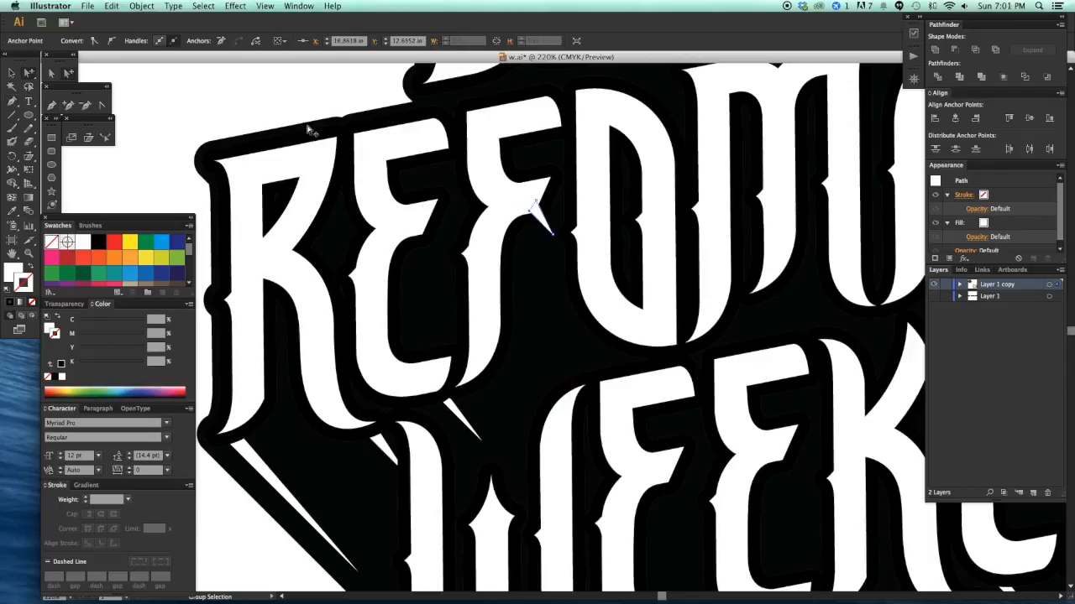
{"action": "left_click", "coordinate": [296, 108]}
- Draw a small white triangular highlight from the inner upper corner of REFOMATION's E down toward its middle arm
{"action": "left_click_drag", "start_coordinate": [296, 110], "coordinate": [297, 193]}
{"action": "key", "text": "p"}
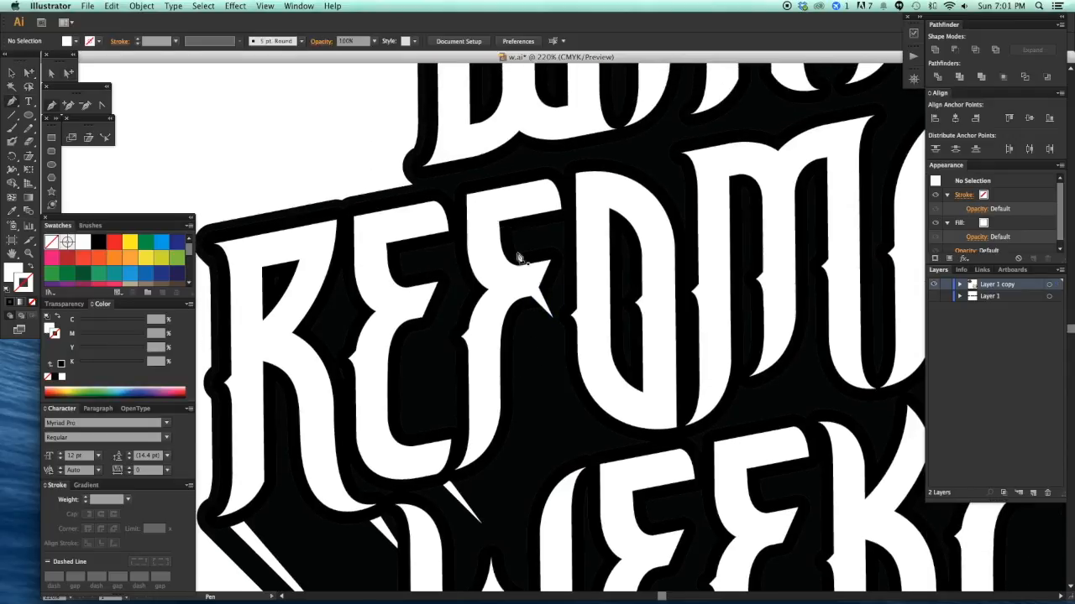
{"action": "left_click", "coordinate": [383, 246]}
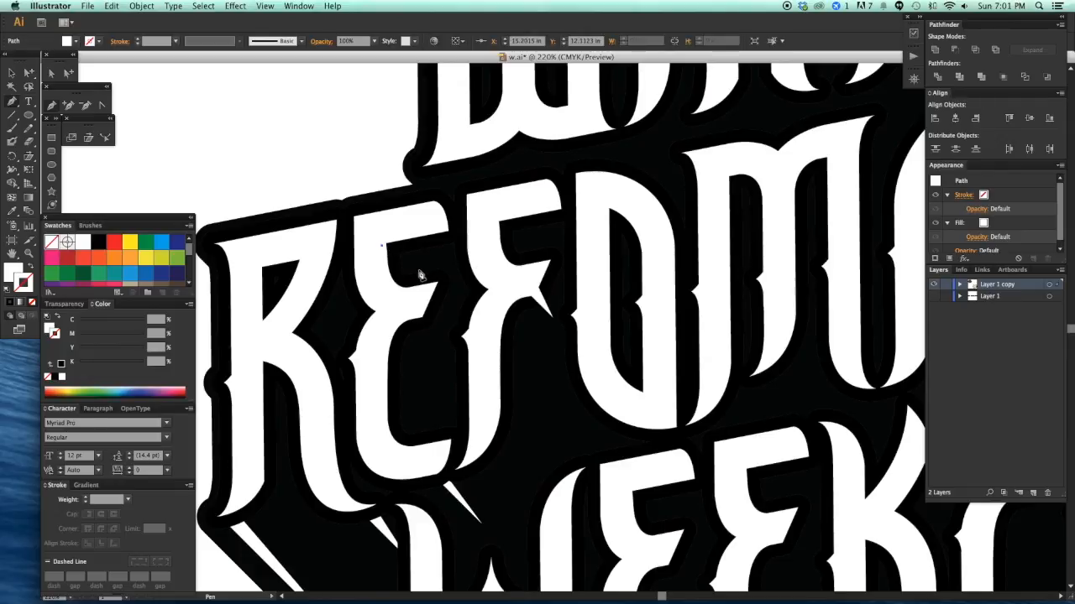
{"action": "left_click", "coordinate": [411, 274]}
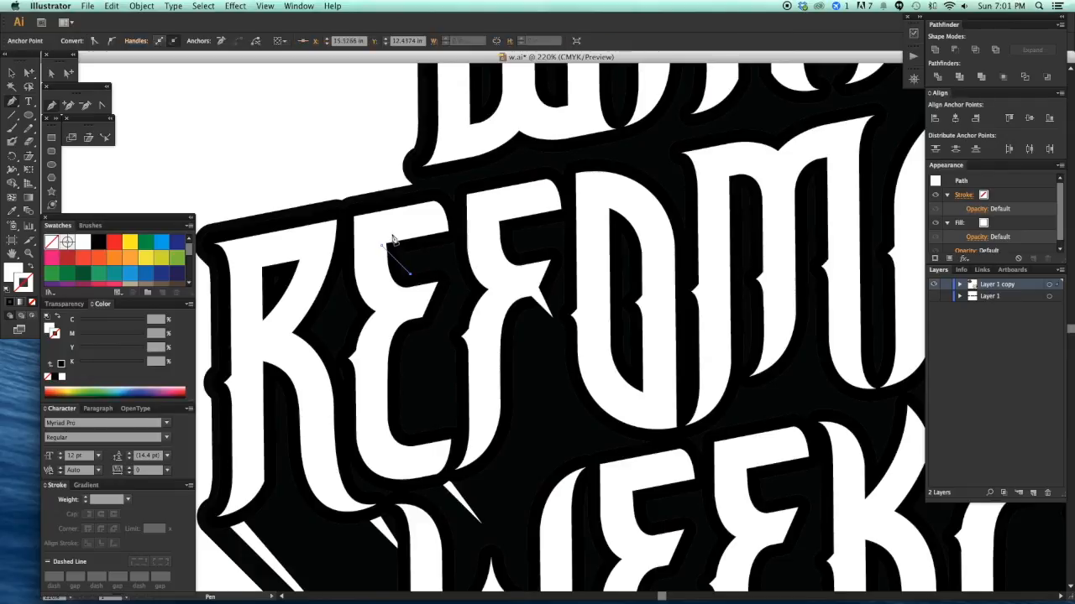
{"action": "left_click", "coordinate": [390, 233]}
{"action": "key", "text": "a"}
{"action": "left_click", "coordinate": [345, 147]}
- Place the small highlights on REFOMATION's E and F behind the lettering's black outline
{"action": "left_click_drag", "start_coordinate": [414, 275], "coordinate": [445, 220]}
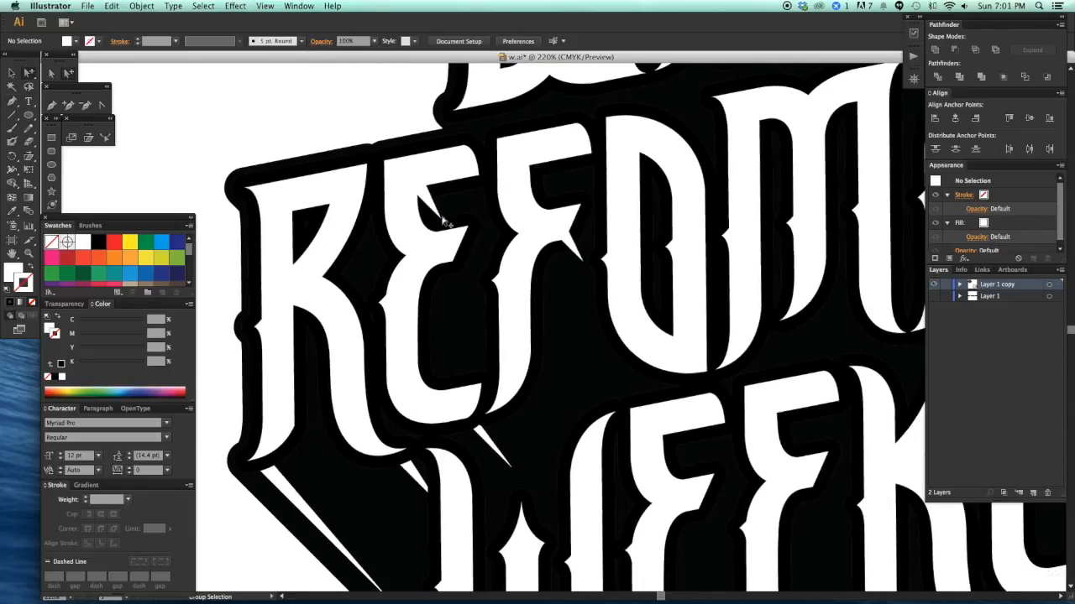
{"action": "left_click", "coordinate": [432, 208]}
{"action": "key", "text": "Delete"}
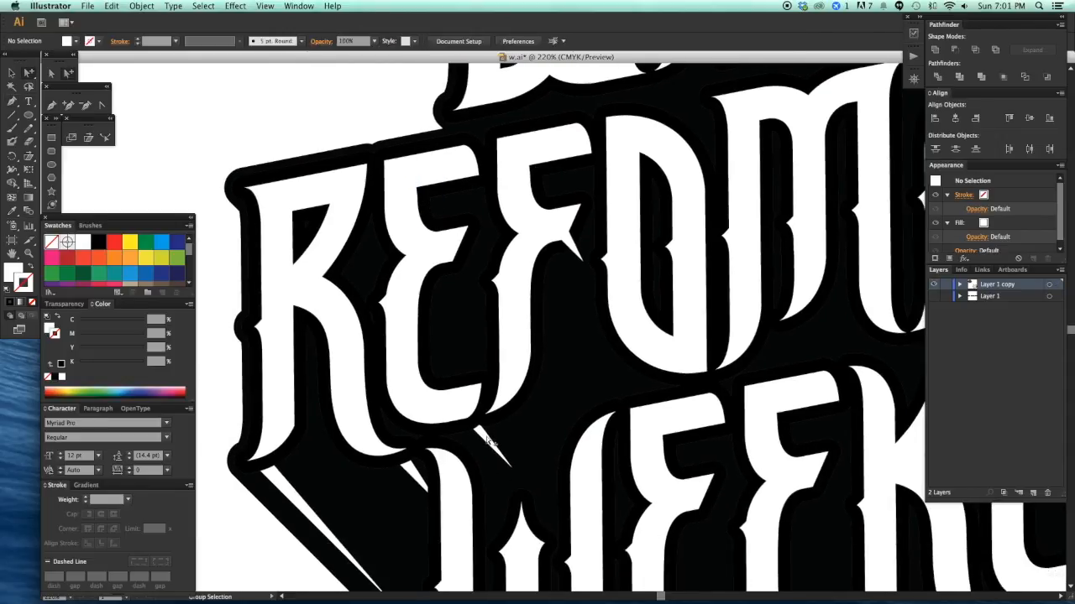
{"action": "key", "text": "ctrl+z"}
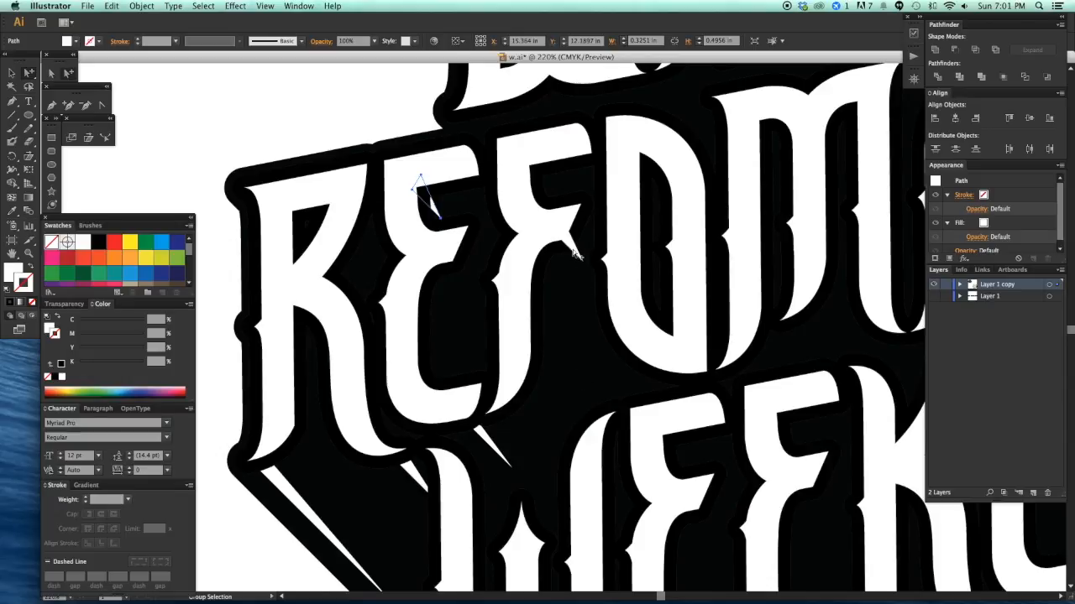
{"action": "key", "text": "Delete"}
{"action": "key", "text": "ctrl+z"}
{"action": "key", "text": "ctrl+z"}
{"action": "left_click", "coordinate": [350, 137]}
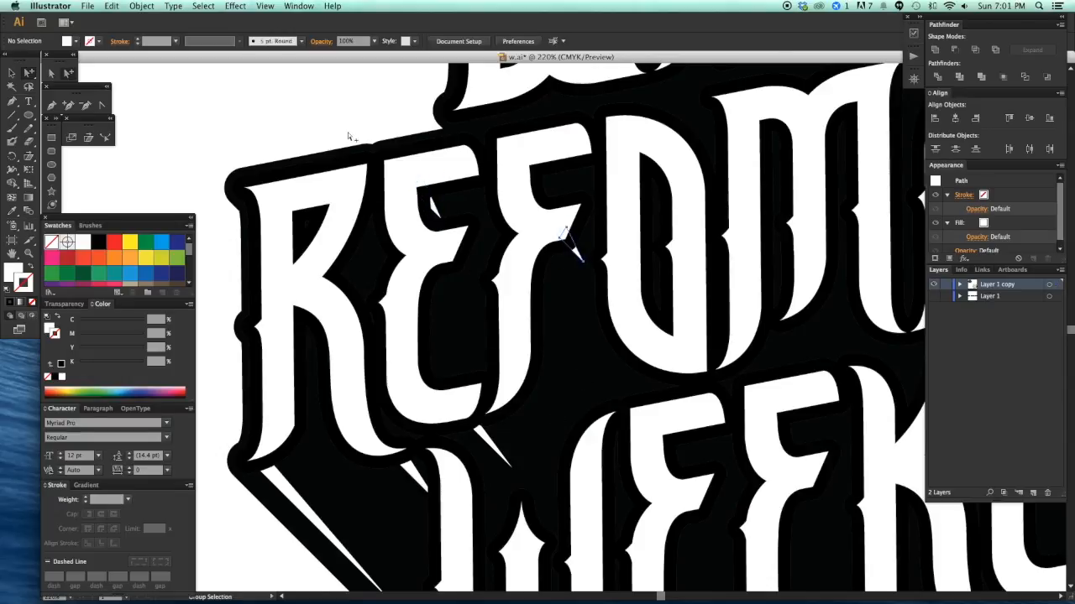
- Check the highlights and black outline across the whole three-line lettering
{"action": "scroll", "coordinate": [551, 237], "scroll_direction": "down", "scroll_amount": 1}
{"action": "mouse_move", "coordinate": [567, 246]}
{"action": "left_mouse_down"}
{"action": "mouse_move", "coordinate": [537, 178]}
{"action": "mouse_move", "coordinate": [592, 168]}
{"action": "mouse_move", "coordinate": [557, 329]}
{"action": "mouse_move", "coordinate": [500, 440]}
{"action": "mouse_move", "coordinate": [424, 295]}
{"action": "mouse_move", "coordinate": [458, 281]}
{"action": "mouse_move", "coordinate": [463, 289]}
{"action": "mouse_move", "coordinate": [306, 236]}
{"action": "mouse_move", "coordinate": [314, 386]}
{"action": "mouse_move", "coordinate": [353, 495]}
{"action": "mouse_move", "coordinate": [301, 447]}
{"action": "left_mouse_up"}
{"action": "left_click", "coordinate": [346, 120]}
{"action": "key", "text": "super+minus"}
{"action": "key", "text": "super+minus"}
{"action": "key", "text": "super+minus"}
{"action": "key", "text": "super+minus"}
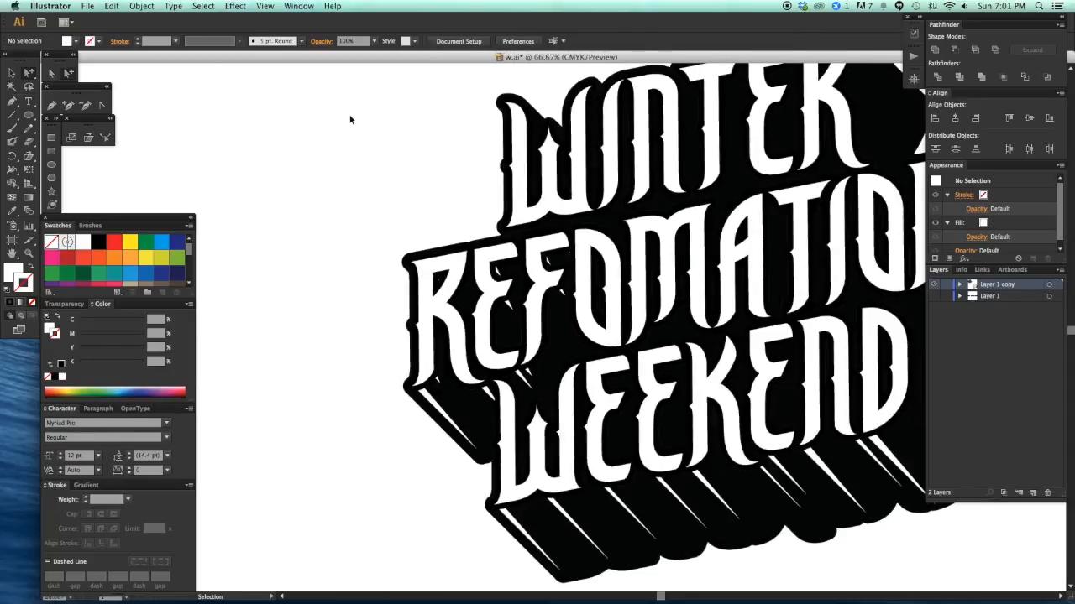
{"action": "key", "text": "super+minus"}
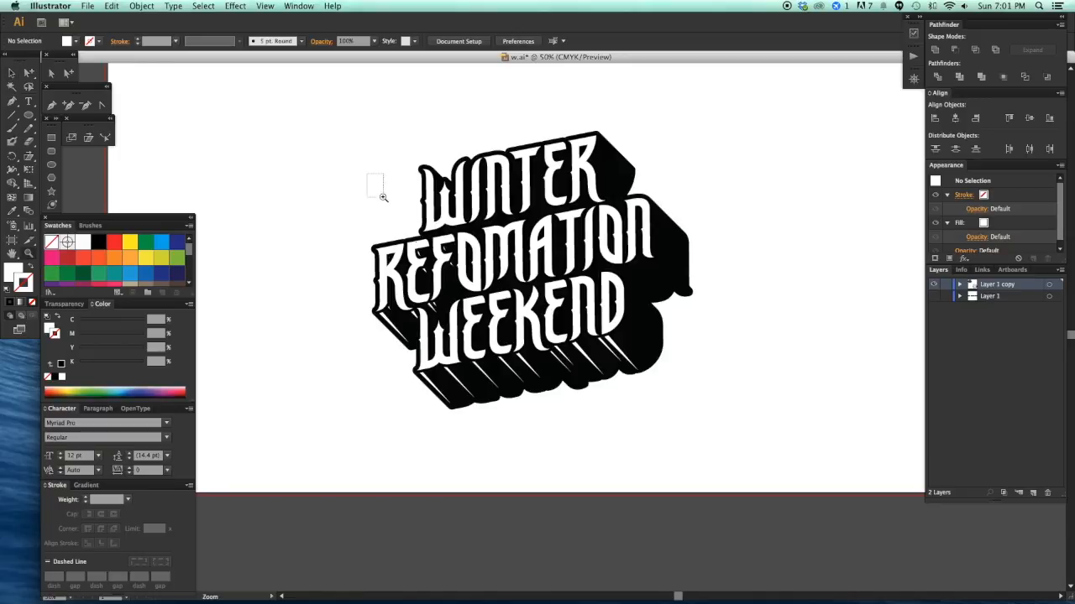
{"action": "left_click_drag", "start_coordinate": [369, 178], "coordinate": [637, 483]}
{"action": "left_click_drag", "start_coordinate": [619, 328], "coordinate": [600, 353]}
{"action": "left_click_drag", "start_coordinate": [543, 276], "coordinate": [505, 267]}
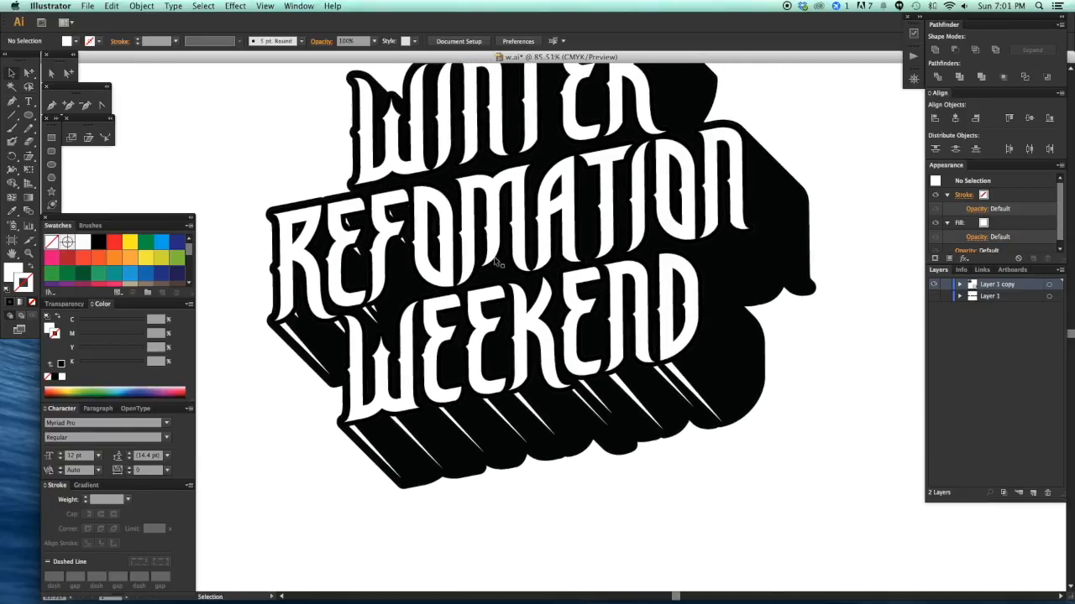
- Place copies of the white triangular highlights on the extrusion below REFOMATION's final O and N
{"action": "scroll", "coordinate": [492, 271], "scroll_direction": "right", "scroll_amount": 5}
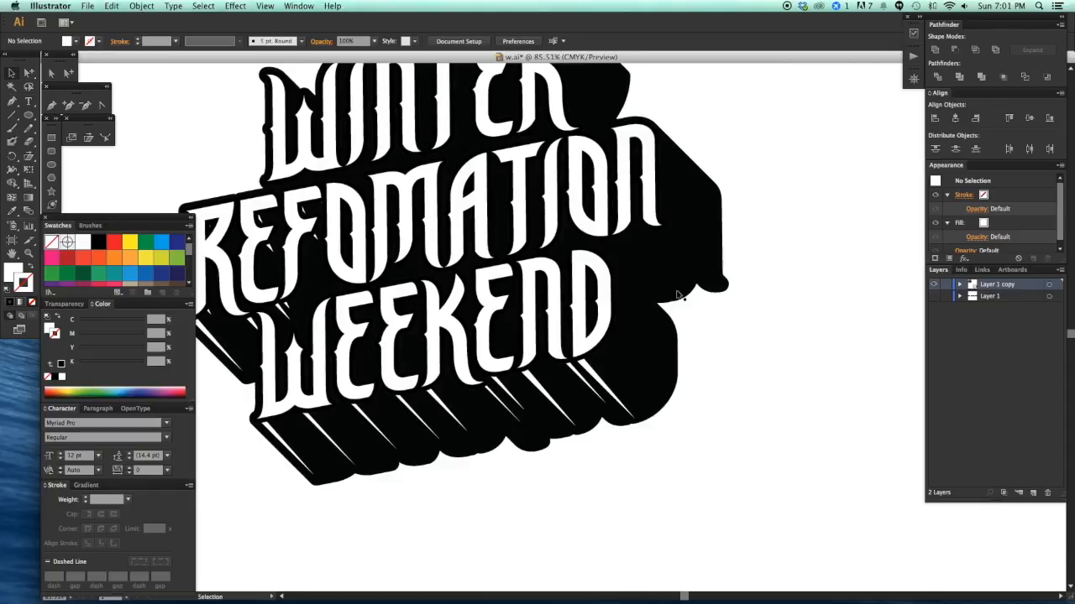
{"action": "left_click_drag", "start_coordinate": [642, 291], "coordinate": [662, 268]}
{"action": "left_click_drag", "start_coordinate": [561, 366], "coordinate": [583, 250], "text": "alt"}
{"action": "key", "text": "super+shift+a"}
{"action": "left_click_drag", "start_coordinate": [711, 251], "coordinate": [777, 366]}
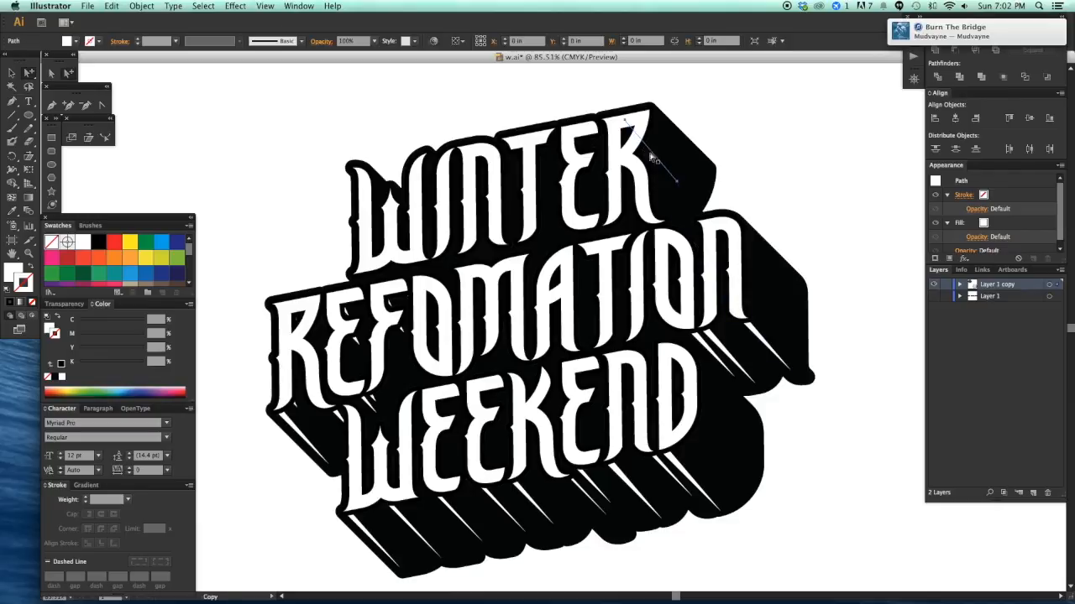
- Copy the white highlights onto the diagonal extrusion beside WINTER's R
{"action": "left_click_drag", "start_coordinate": [761, 345], "coordinate": [678, 152]}
{"action": "mouse_move", "coordinate": [678, 152]}
{"action": "left_mouse_down", "text": "alt"}
{"action": "mouse_move", "coordinate": [643, 223]}
{"action": "mouse_move", "coordinate": [703, 229]}
{"action": "mouse_move", "coordinate": [669, 158]}
{"action": "left_mouse_up", "text": "alt"}
{"action": "left_click", "coordinate": [797, 223]}
{"action": "scroll", "coordinate": [714, 235], "scroll_direction": "up", "scroll_amount": 3}
{"action": "scroll", "coordinate": [713, 236], "scroll_direction": "left", "scroll_amount": 2}
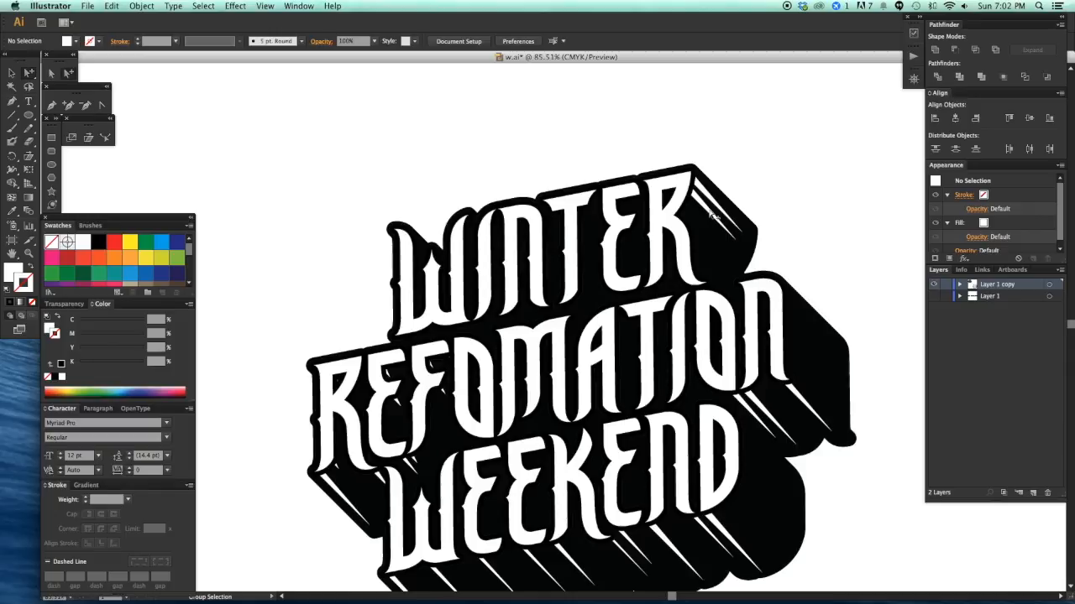
{"action": "scroll", "coordinate": [792, 245], "scroll_direction": "down", "scroll_amount": 3}
{"action": "scroll", "coordinate": [793, 244], "scroll_direction": "right", "scroll_amount": 2}
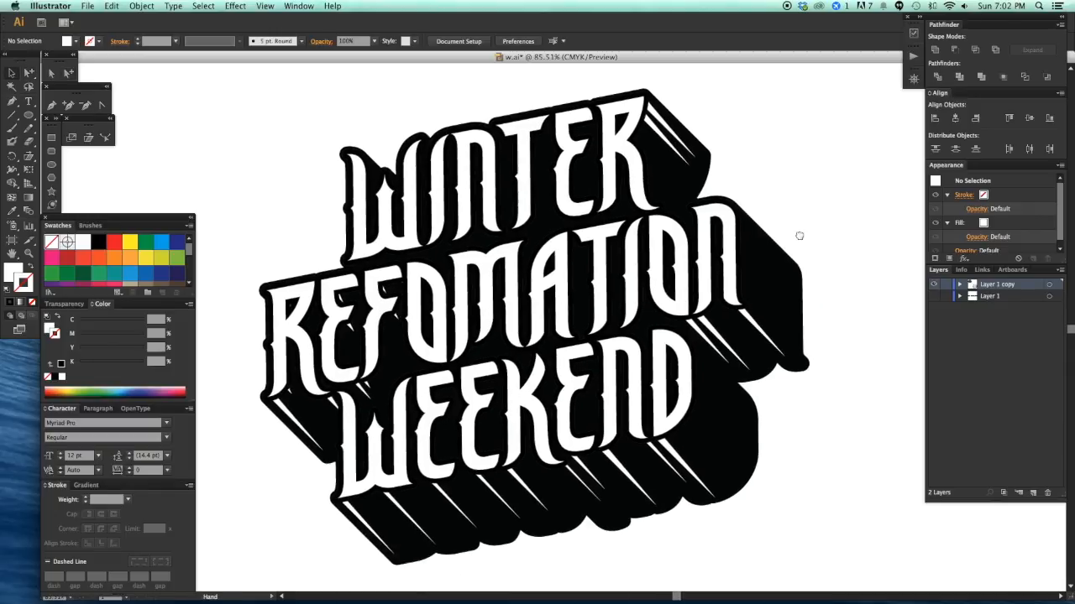
- Review the highlights across the whole lettering, especially the one below REFOMATION's N
{"action": "scroll", "coordinate": [797, 268], "scroll_direction": "left", "scroll_amount": 2}
{"action": "key", "text": "p"}
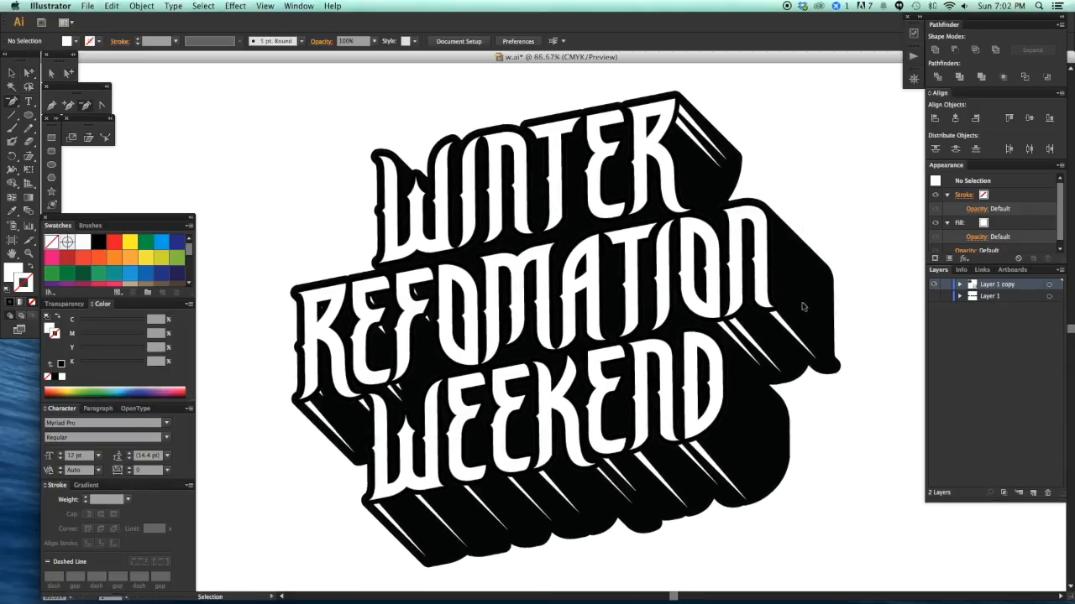
{"action": "key", "text": "super+minus"}
{"action": "left_click_drag", "start_coordinate": [773, 400], "coordinate": [762, 393]}
{"action": "key", "text": "a"}
{"action": "left_click", "coordinate": [718, 307]}
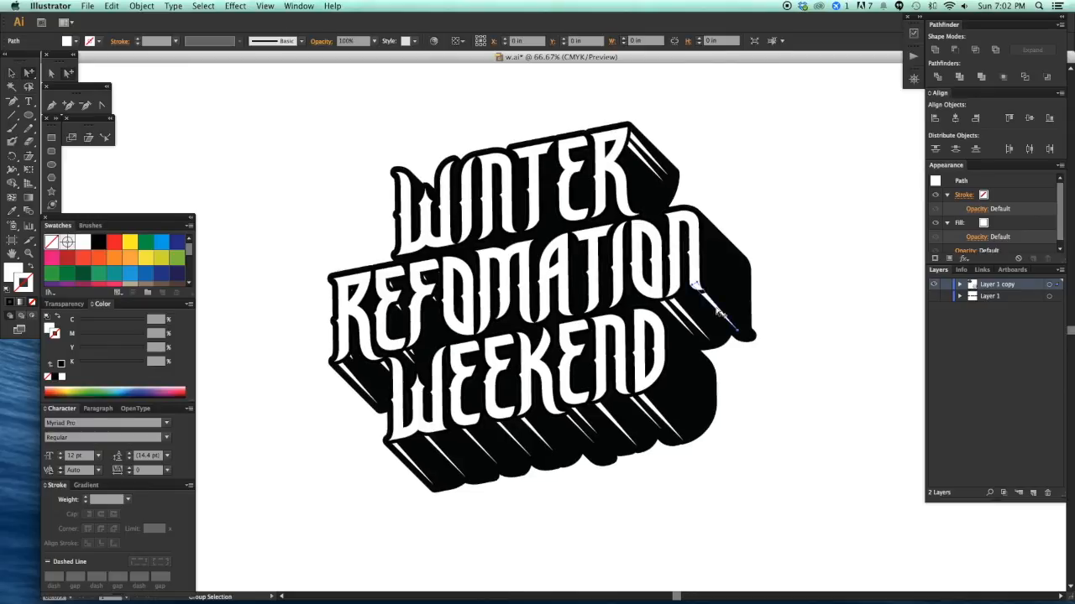
{"action": "left_click", "coordinate": [700, 248]}
{"action": "left_click", "coordinate": [781, 293]}
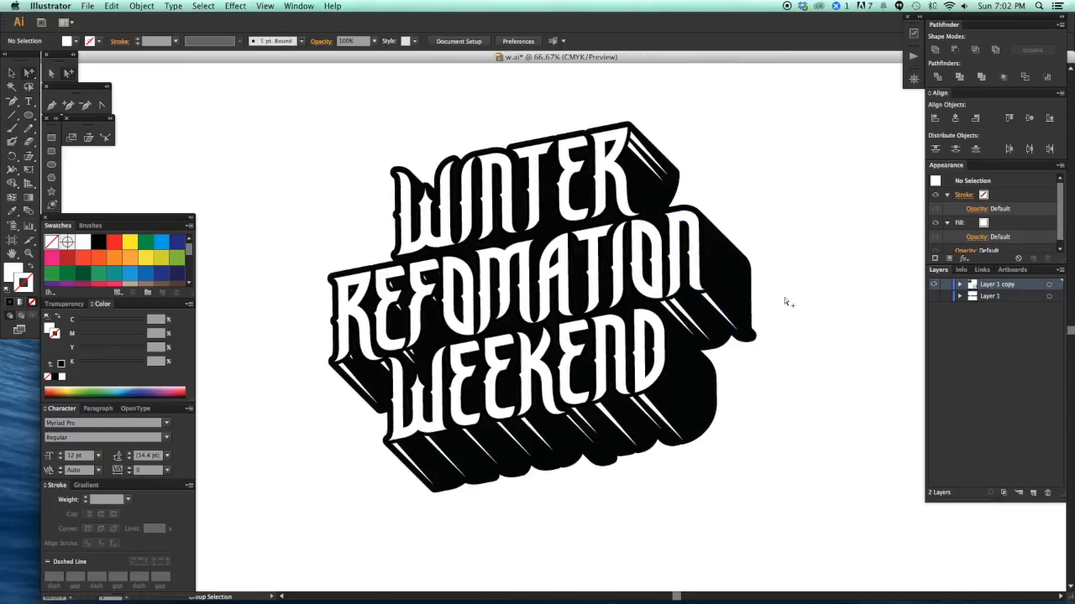
- Duplicate the complete highlighted lettering so one version sits left of the artboard and one stays on it
{"action": "key", "text": "super+minus"}
{"action": "key", "text": "super+minus"}
{"action": "key", "text": "v"}
{"action": "left_click_drag", "start_coordinate": [744, 420], "coordinate": [408, 187]}
{"action": "left_click_drag", "start_coordinate": [680, 341], "coordinate": [289, 340]}
{"action": "left_click", "coordinate": [404, 337]}
{"action": "left_click_drag", "start_coordinate": [405, 338], "coordinate": [374, 326]}
{"action": "key", "text": "z"}
{"action": "left_click_drag", "start_coordinate": [439, 199], "coordinate": [767, 453]}
- Delete the highlights, extrusion, black outline and white letters of the lettering on the artboard
{"action": "left_click", "coordinate": [644, 412]}
{"action": "key", "text": "Delete"}
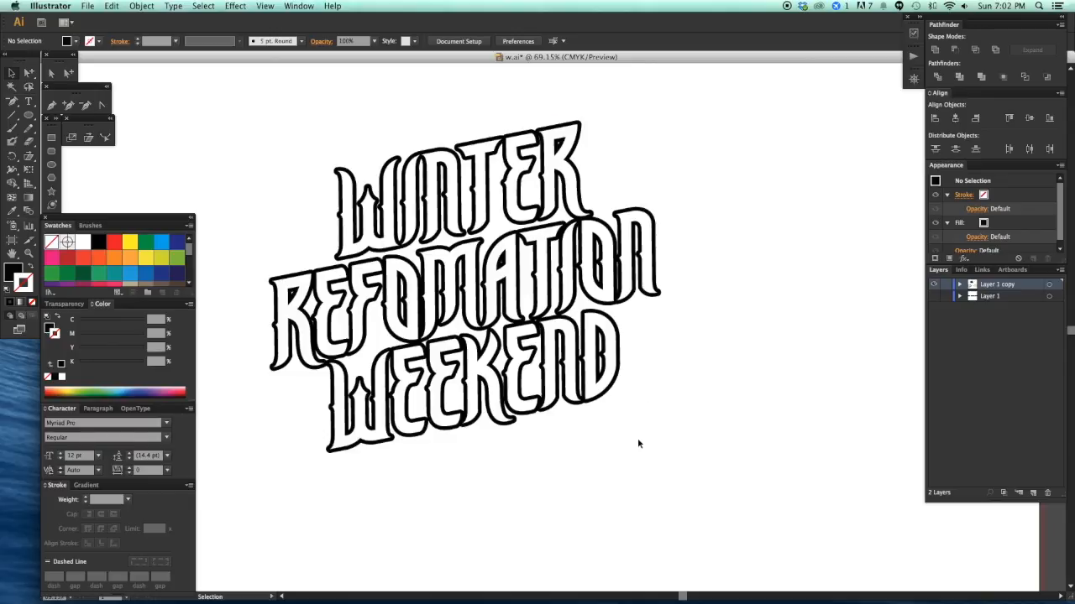
{"action": "left_click", "coordinate": [614, 356]}
{"action": "key", "text": "Delete"}
{"action": "left_click", "coordinate": [615, 354]}
{"action": "key", "text": "Delete"}
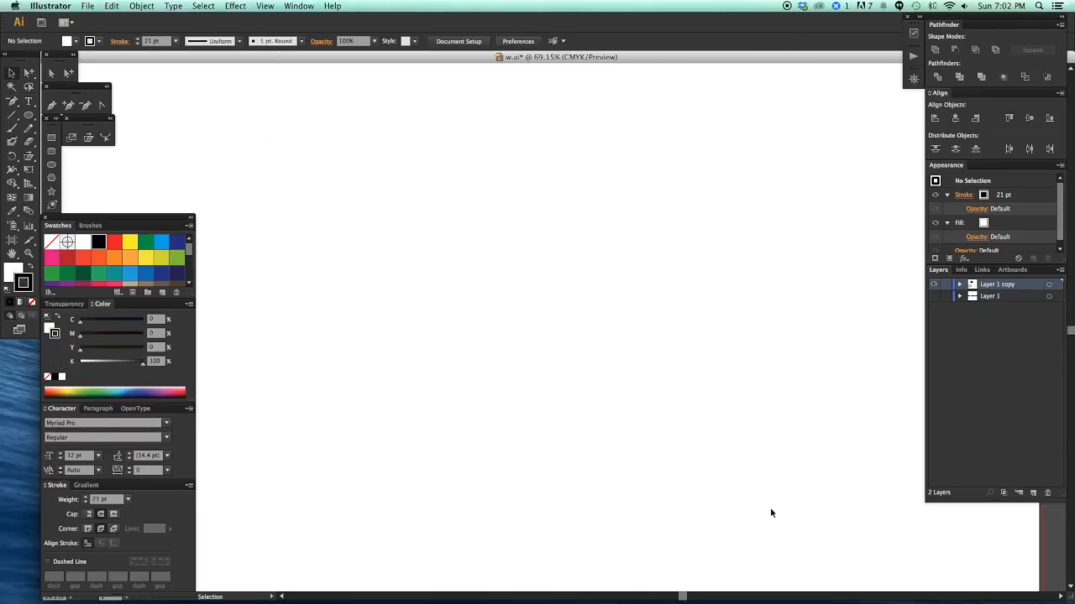
{"action": "left_click_drag", "start_coordinate": [782, 514], "coordinate": [283, 104]}
{"action": "key", "text": "Delete"}
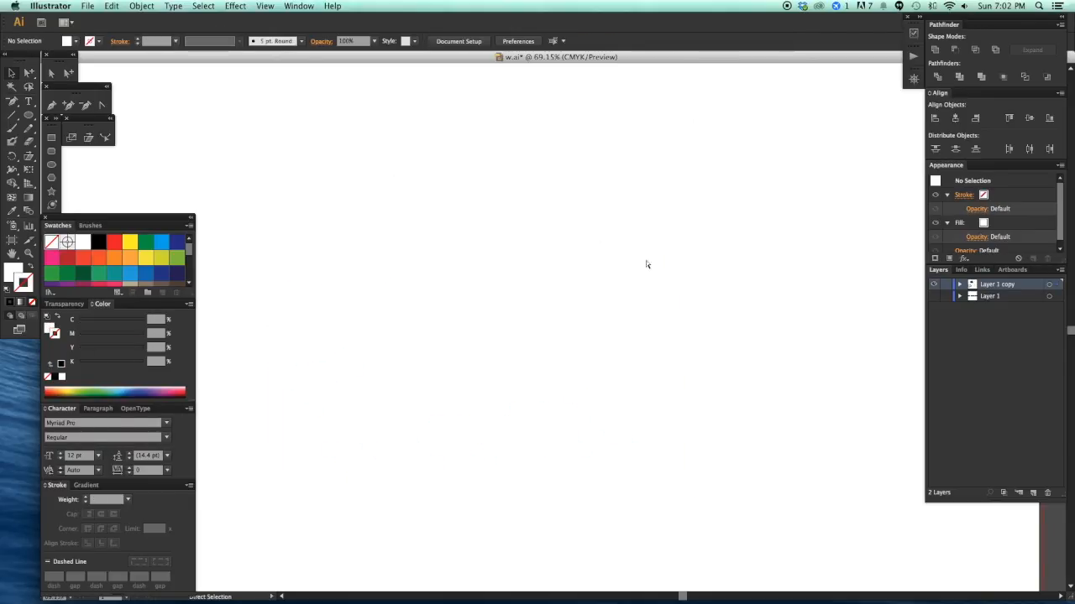
- Undo the deletions of the letters, black outline and solid extrusion, leaving the highlights deleted
{"action": "key", "text": "super+z"}
{"action": "key", "text": "super+z"}
{"action": "key", "text": "super+z"}
{"action": "key", "text": "super+z"}
{"action": "key", "text": "super+z"}
{"action": "key", "text": "super+z"}
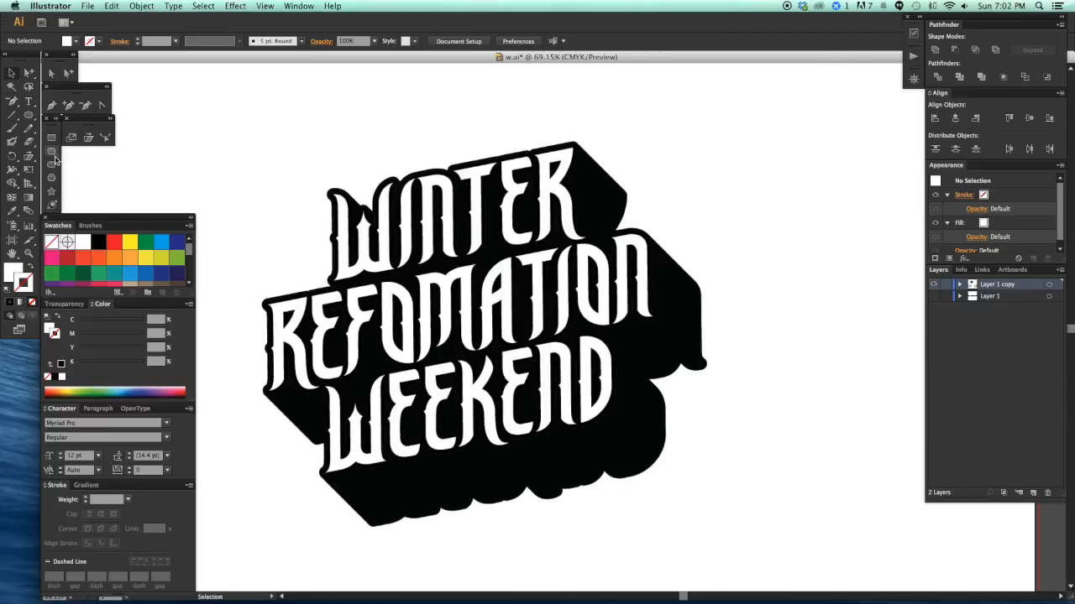
- Draw a long, thin white rectangle about 0.28 in high above the lettering
{"action": "left_click", "coordinate": [51, 150]}
{"action": "scroll", "coordinate": [481, 181], "scroll_direction": "up", "scroll_amount": 2}
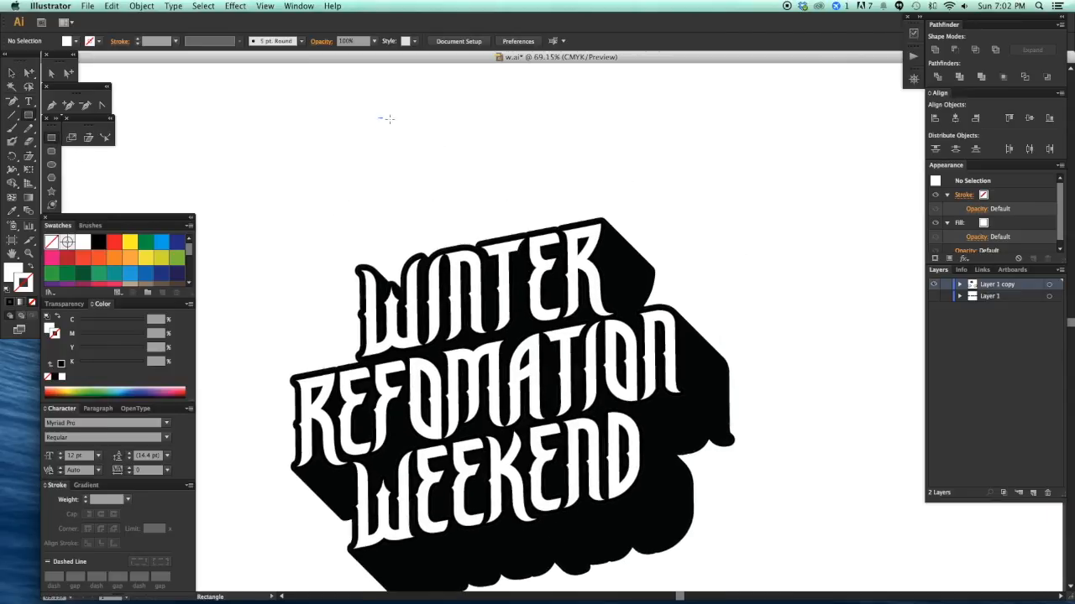
{"action": "left_click_drag", "start_coordinate": [390, 120], "coordinate": [753, 246]}
{"action": "key", "text": "v"}
{"action": "left_click", "coordinate": [766, 157]}
- Try rotating the thin white rectangle to a 45-degree diagonal
{"action": "scroll", "coordinate": [764, 157], "scroll_direction": "right", "scroll_amount": 1}
{"action": "left_click", "coordinate": [744, 127]}
{"action": "key", "text": "r"}
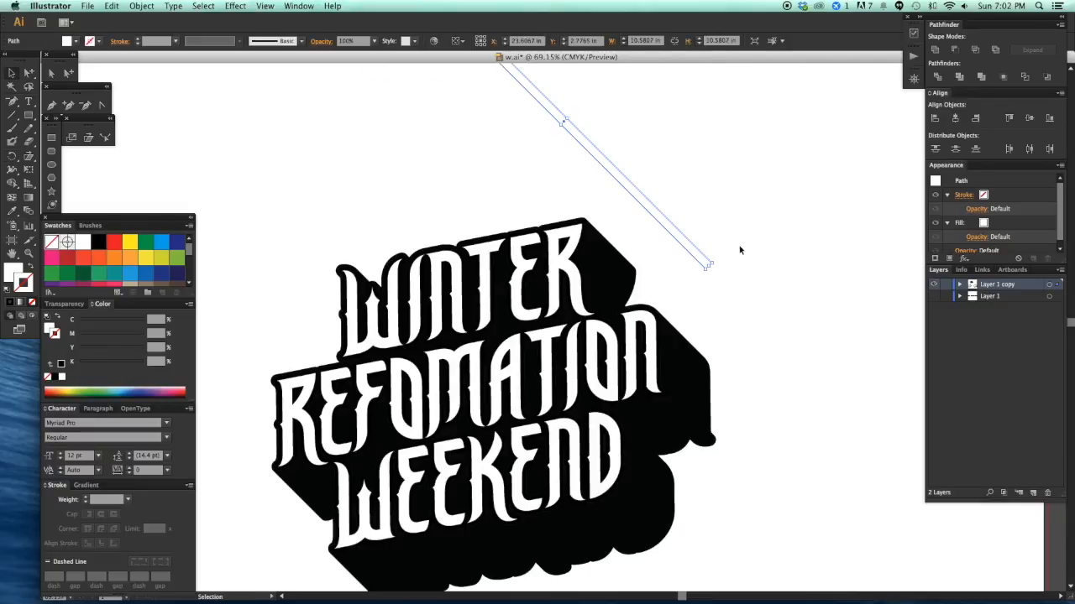
{"action": "key", "text": "super+minus"}
{"action": "key", "text": "super+minus"}
{"action": "key", "text": "super+minus"}
{"action": "left_click_drag", "start_coordinate": [710, 269], "coordinate": [705, 243]}
{"action": "key", "text": "super+z"}
- Stretch the thin rectangle to about 32 in wide and blend it with a copy placed below the lettering
{"action": "left_click_drag", "start_coordinate": [660, 214], "coordinate": [891, 214]}
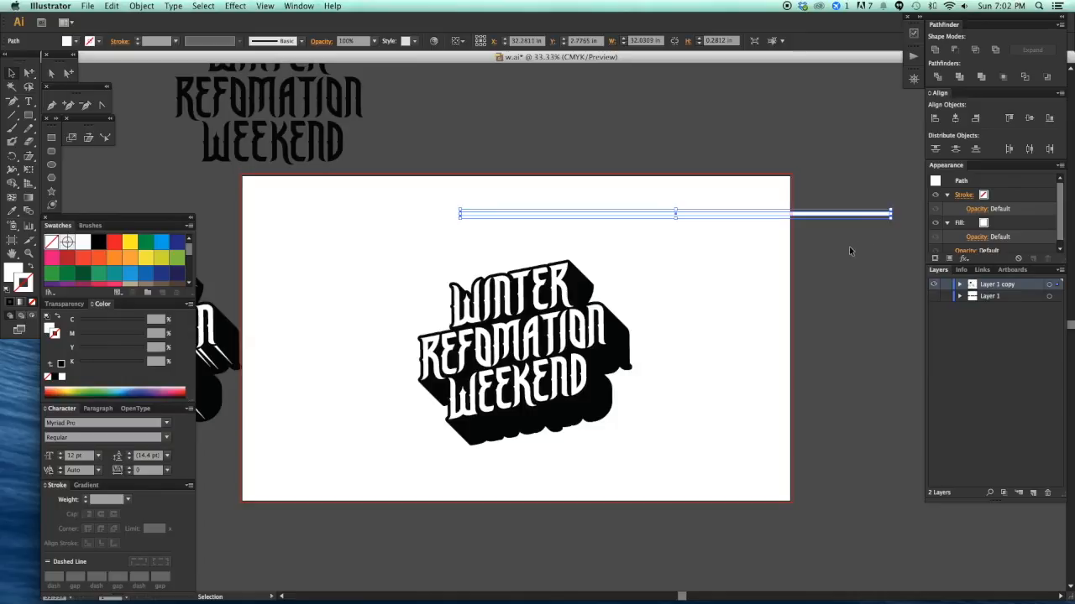
{"action": "left_click_drag", "start_coordinate": [739, 218], "coordinate": [737, 485]}
{"action": "left_click_drag", "start_coordinate": [756, 549], "coordinate": [683, 181]}
{"action": "key", "text": "super+alt+b"}
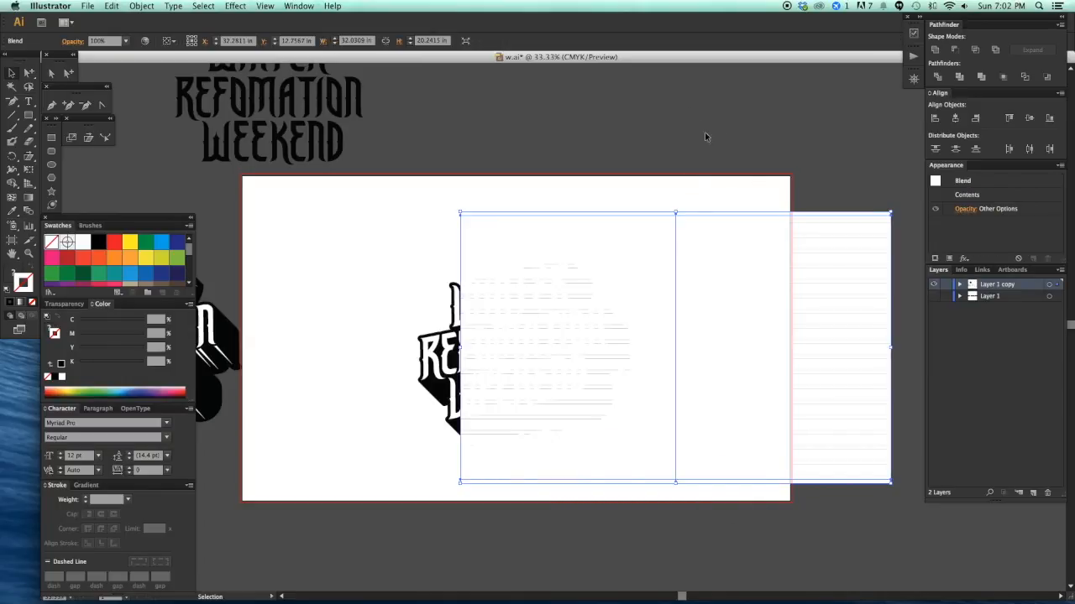
- Set the rectangle blend's spacing to 40 specified steps
{"action": "scroll", "coordinate": [642, 127], "scroll_direction": "right", "scroll_amount": 3}
{"action": "left_click", "coordinate": [141, 6]}
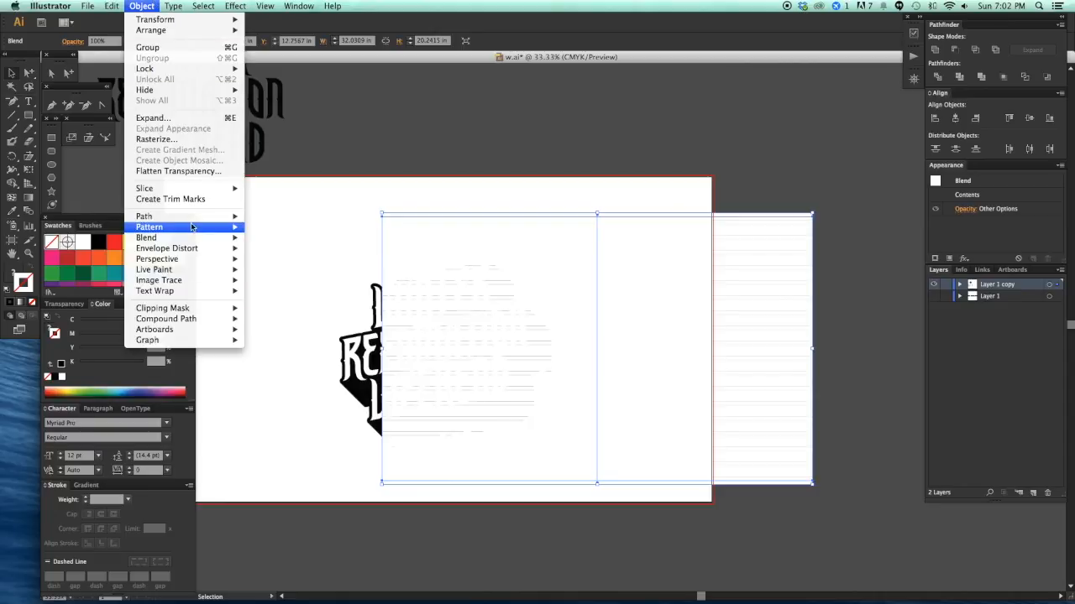
{"action": "mouse_move", "coordinate": [200, 238]}
{"action": "left_click", "coordinate": [318, 266]}
{"action": "left_click", "coordinate": [550, 384]}
{"action": "left_click", "coordinate": [550, 407]}
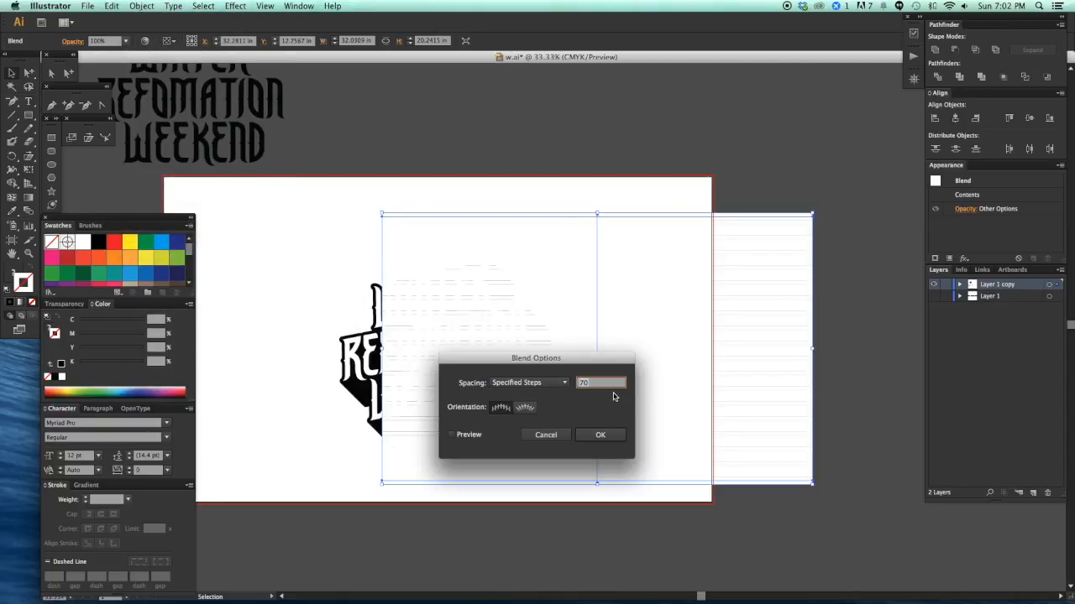
{"action": "type", "text": "20"}
{"action": "left_click", "coordinate": [450, 434]}
{"action": "left_click_drag", "start_coordinate": [600, 386], "coordinate": [564, 382]}
{"action": "type", "text": "40"}
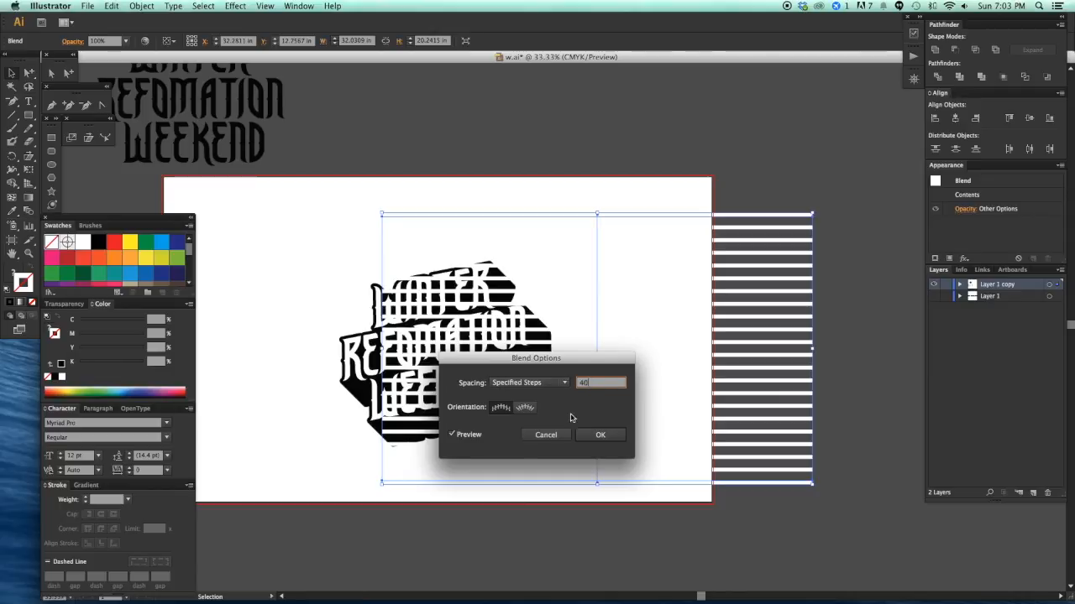
{"action": "left_click", "coordinate": [620, 437]}
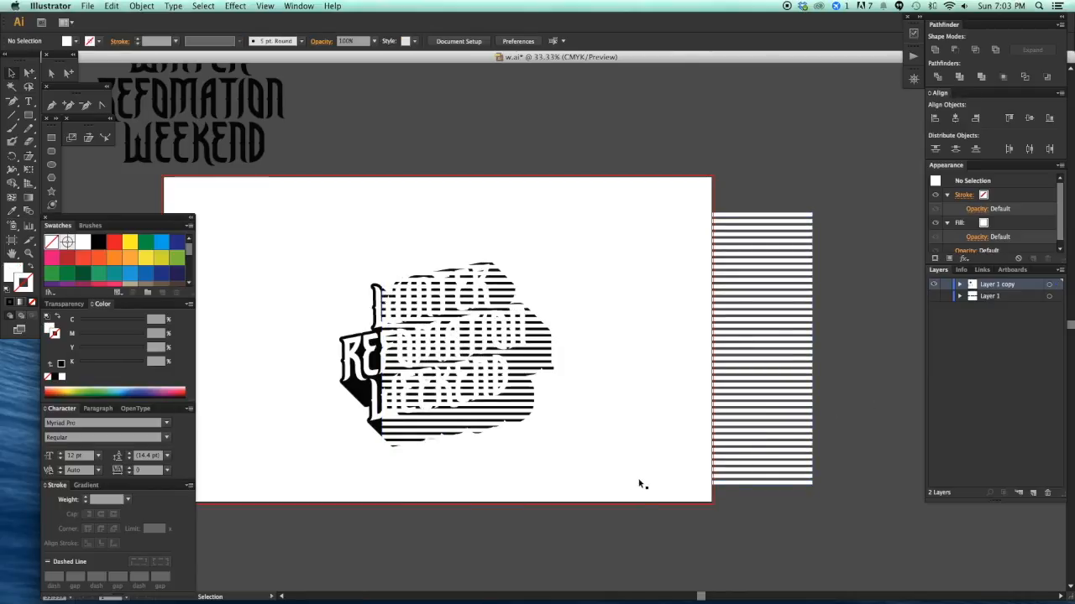
- Extend the stripe blend over the whole lettering and thin its upper bar to about 0.19 in and lower bar to about 0.21 in
{"action": "left_click_drag", "start_coordinate": [597, 484], "coordinate": [596, 537]}
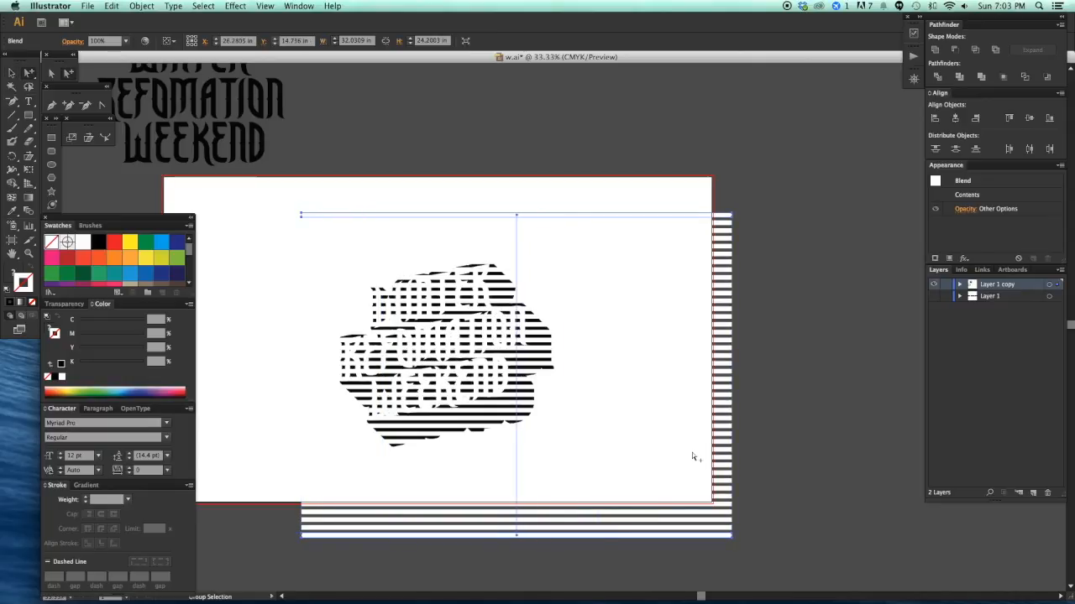
{"action": "left_click", "coordinate": [730, 218]}
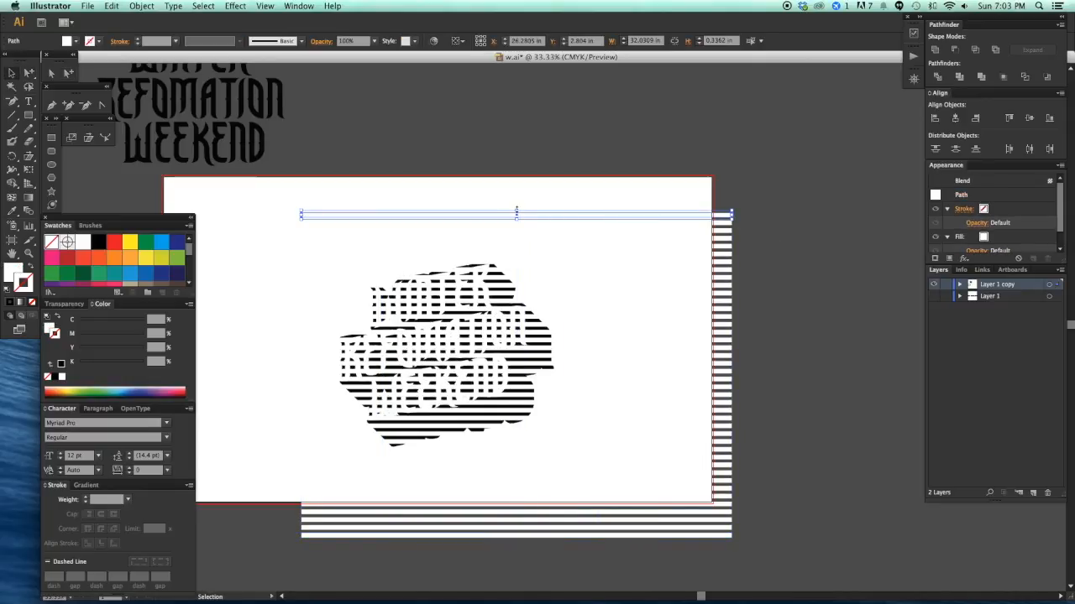
{"action": "left_click_drag", "start_coordinate": [635, 215], "coordinate": [687, 226]}
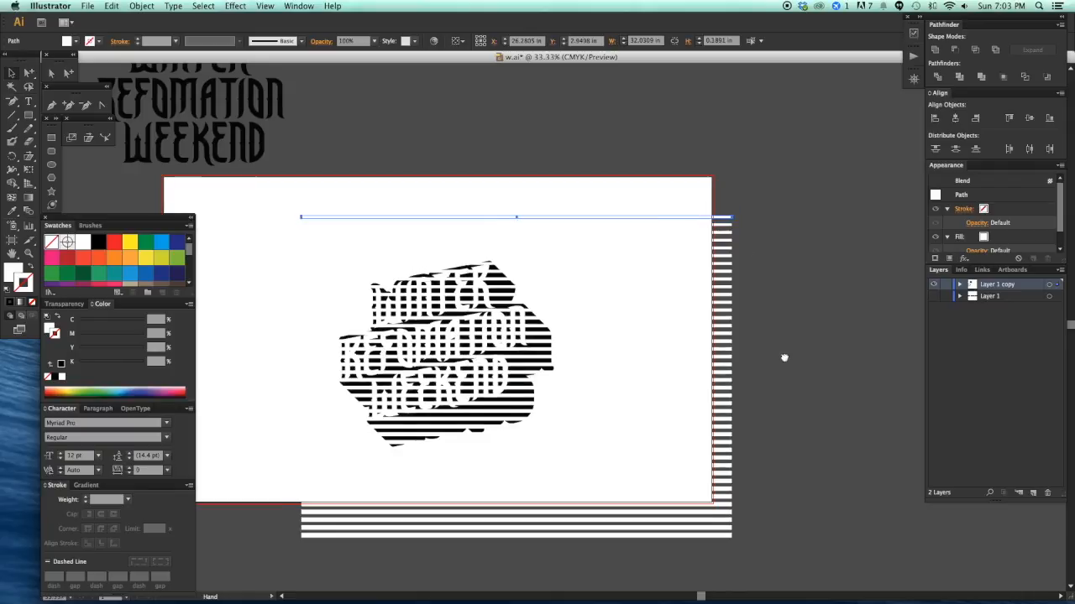
{"action": "scroll", "coordinate": [782, 362], "scroll_direction": "down", "scroll_amount": 2}
{"action": "left_click", "coordinate": [521, 499]}
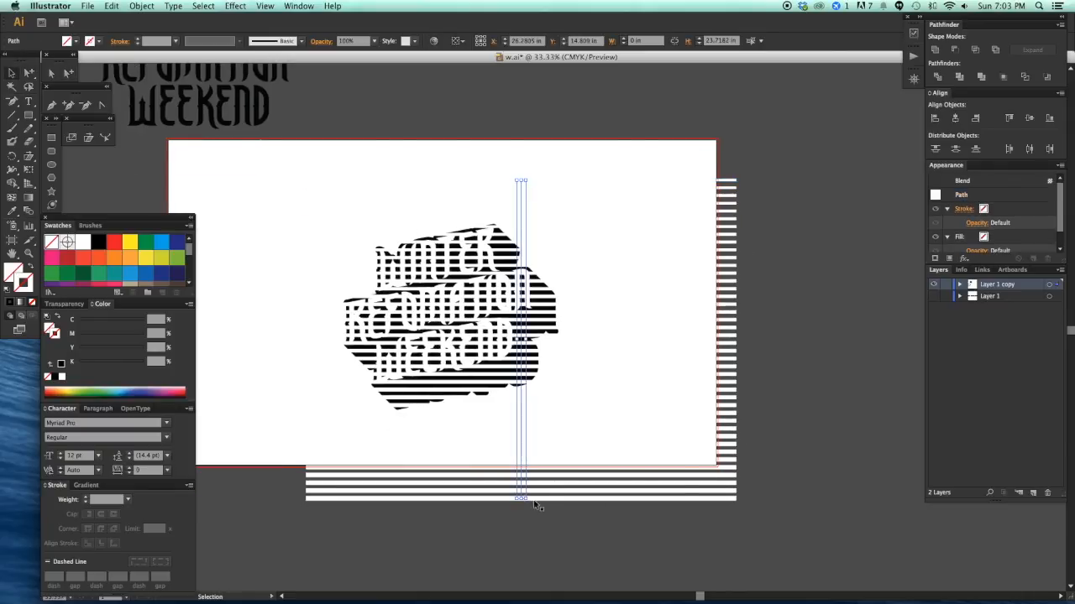
{"action": "left_click", "coordinate": [539, 501]}
{"action": "left_click", "coordinate": [521, 500]}
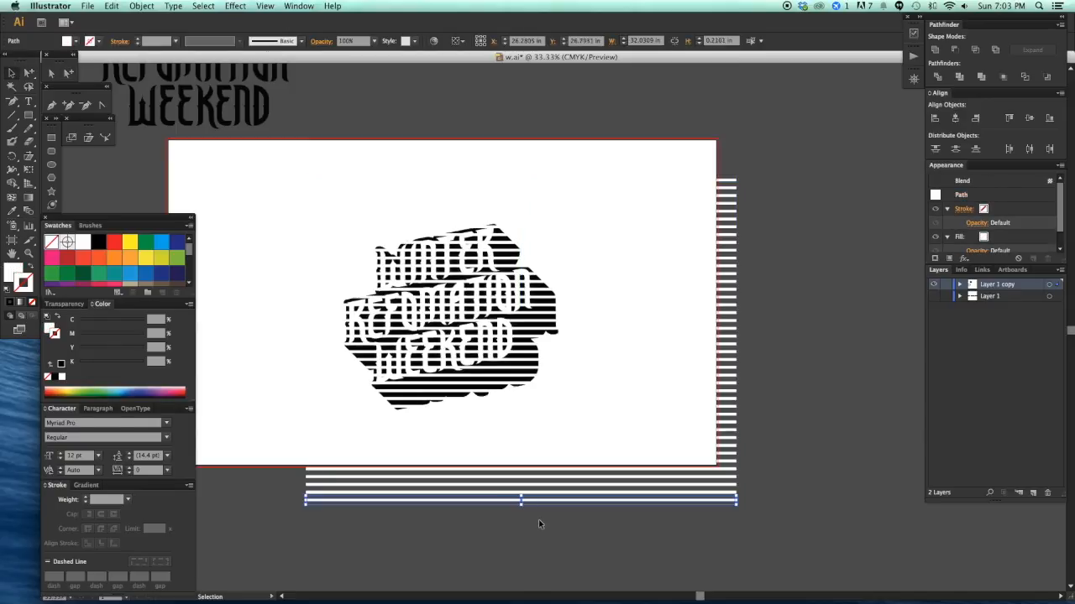
{"action": "left_click", "coordinate": [539, 523]}
- Rotate the stripe blend 45 degrees over the lettering so the stripes follow the extrusion's diagonal direction
{"action": "left_click", "coordinate": [732, 478]}
{"action": "key", "text": "r"}
{"action": "left_click_drag", "start_coordinate": [722, 252], "coordinate": [620, 399]}
{"action": "left_click", "coordinate": [800, 462]}
{"action": "scroll", "coordinate": [671, 386], "scroll_direction": "down", "scroll_amount": 1}
- Place a copy of the black extrusion shape in front of everything, with the stripe blend hidden meanwhile
{"action": "left_click", "coordinate": [656, 377]}
{"action": "key", "text": "super+3"}
{"action": "key", "text": "a"}
{"action": "left_click", "coordinate": [531, 363]}
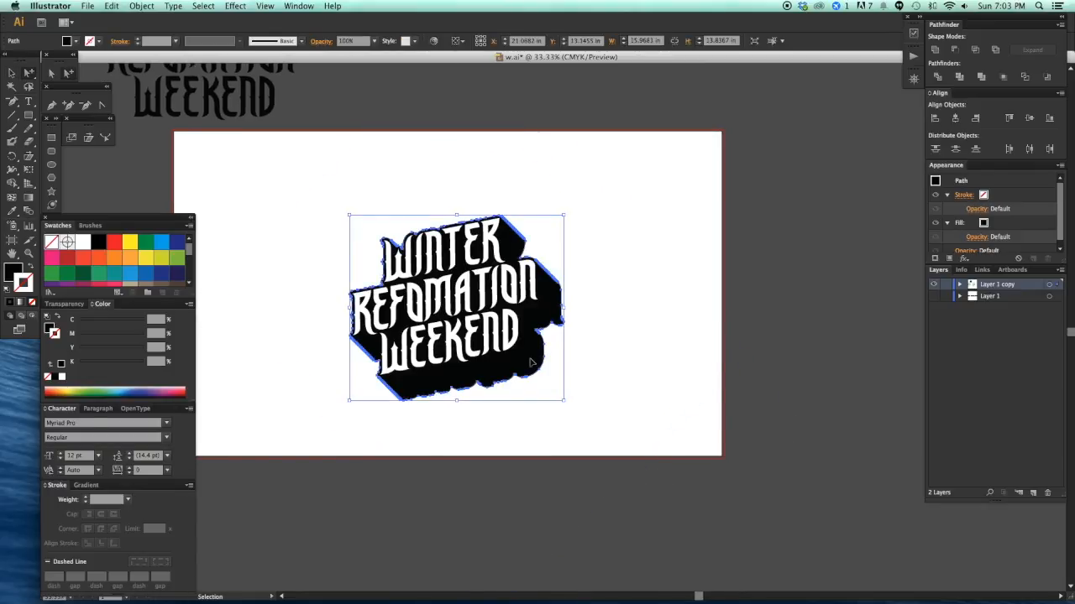
{"action": "key", "text": "super+shift+bracketright"}
{"action": "key", "text": "super+alt+3"}
{"action": "left_click", "coordinate": [837, 360]}
- Clip the diagonal stripe blend to the copied extrusion shape with a clipping mask
{"action": "key", "text": "v"}
{"action": "left_click", "coordinate": [550, 349]}
{"action": "left_click", "coordinate": [582, 408], "text": "shift"}
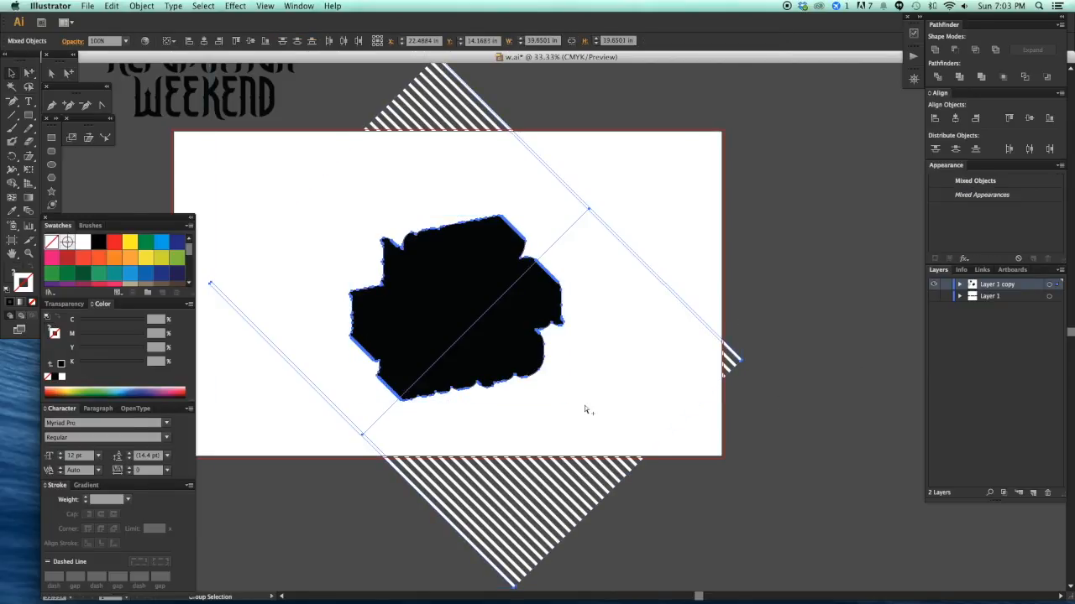
{"action": "key", "text": "super+7"}
{"action": "left_click", "coordinate": [636, 307]}
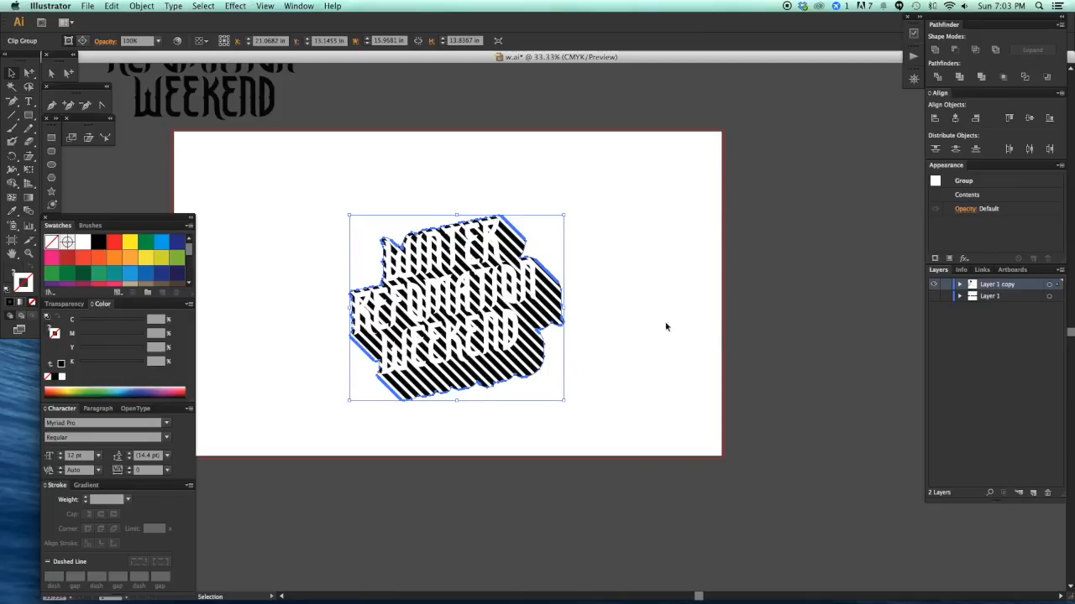
- Take the clipped stripes out of view to expose the letters and solid black extrusion
{"action": "left_click", "coordinate": [667, 327]}
{"action": "left_click", "coordinate": [550, 313]}
{"action": "key", "text": "super+x"}
{"action": "left_click", "coordinate": [552, 313]}
{"action": "key", "text": "super+f"}
{"action": "left_click", "coordinate": [798, 376]}
{"action": "left_click_drag", "start_coordinate": [801, 377], "coordinate": [821, 368]}
{"action": "left_click_drag", "start_coordinate": [309, 190], "coordinate": [695, 462]}
{"action": "key", "text": "super+z"}
{"action": "key", "text": "v"}
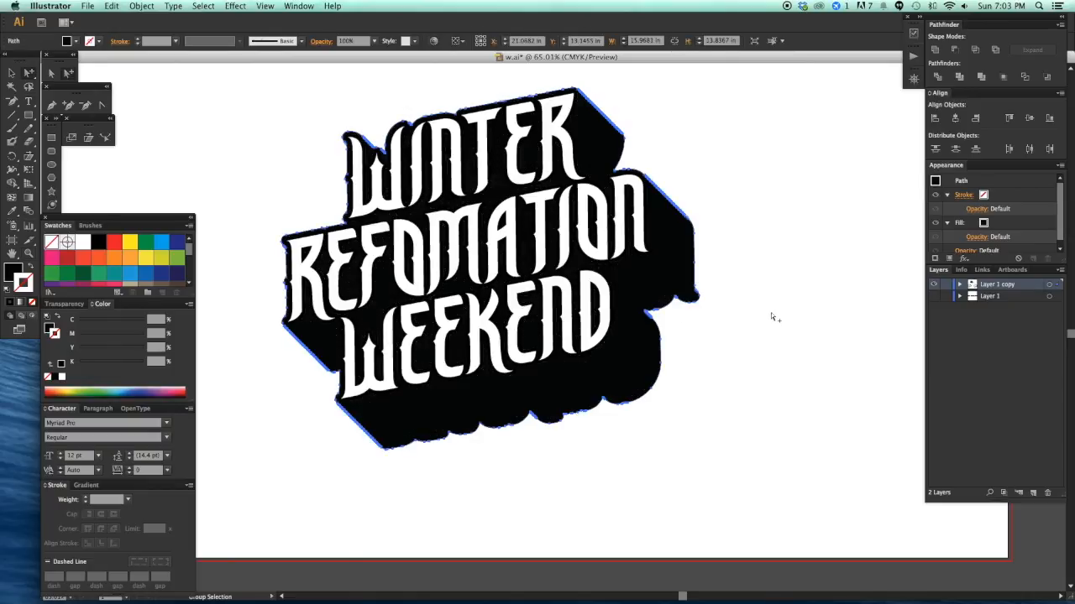
- Bring the lettering's 21 pt black outline in front of the striped extrusion
{"action": "left_click", "coordinate": [772, 316]}
{"action": "left_click", "coordinate": [638, 234]}
{"action": "key", "text": "super+x"}
{"action": "key", "text": "alt+super+3"}
{"action": "key", "text": "a"}
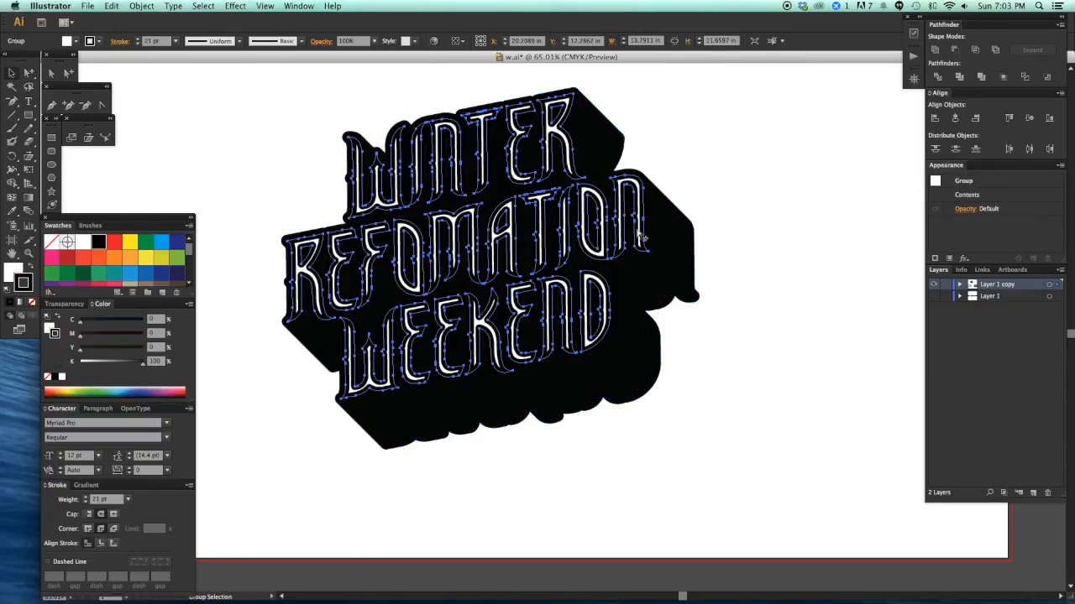
{"action": "key", "text": "super+b"}
{"action": "left_click", "coordinate": [808, 377]}
- Place the white letter faces in front of the black outline
{"action": "left_click_drag", "start_coordinate": [781, 396], "coordinate": [763, 390]}
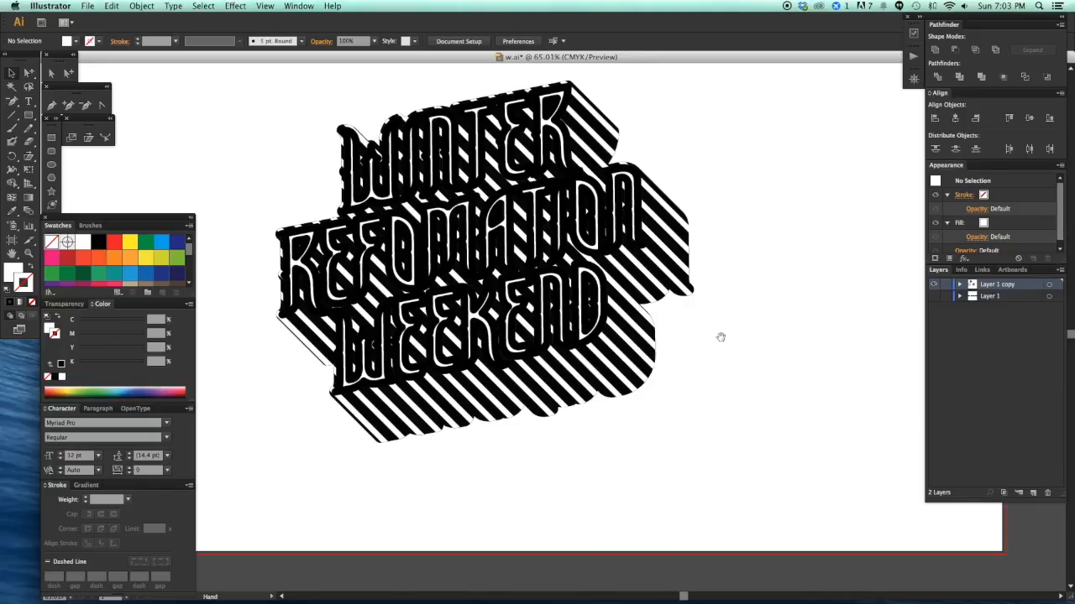
{"action": "left_click_drag", "start_coordinate": [718, 335], "coordinate": [708, 349]}
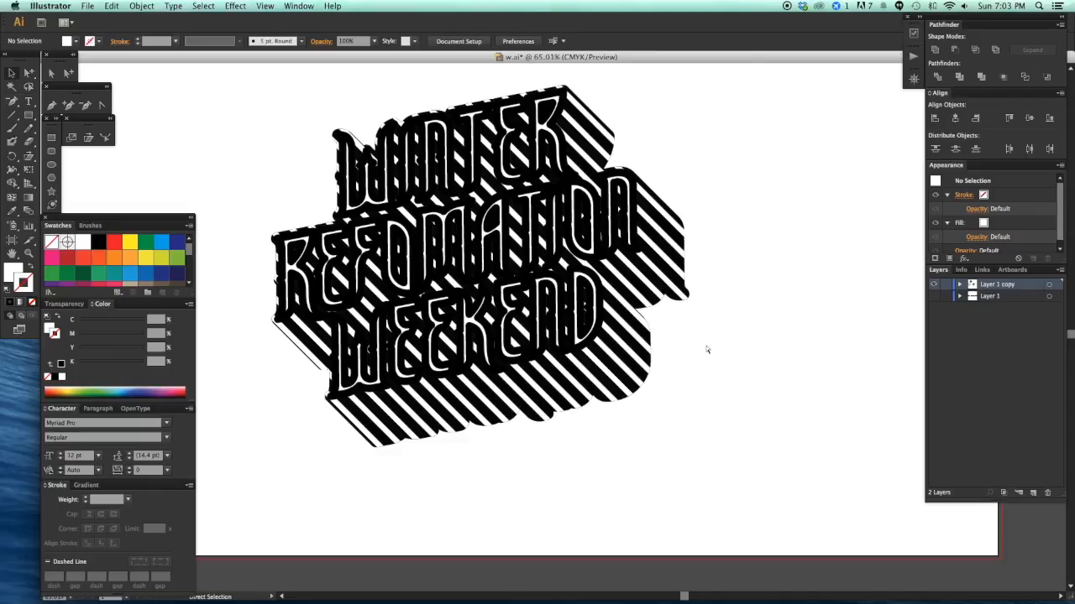
{"action": "left_click_drag", "start_coordinate": [706, 434], "coordinate": [727, 407]}
{"action": "key", "text": "a"}
- Examine the clipped stripe blend and the stripes along the extrusion's lower edge below WEEKEND
{"action": "left_click", "coordinate": [617, 252]}
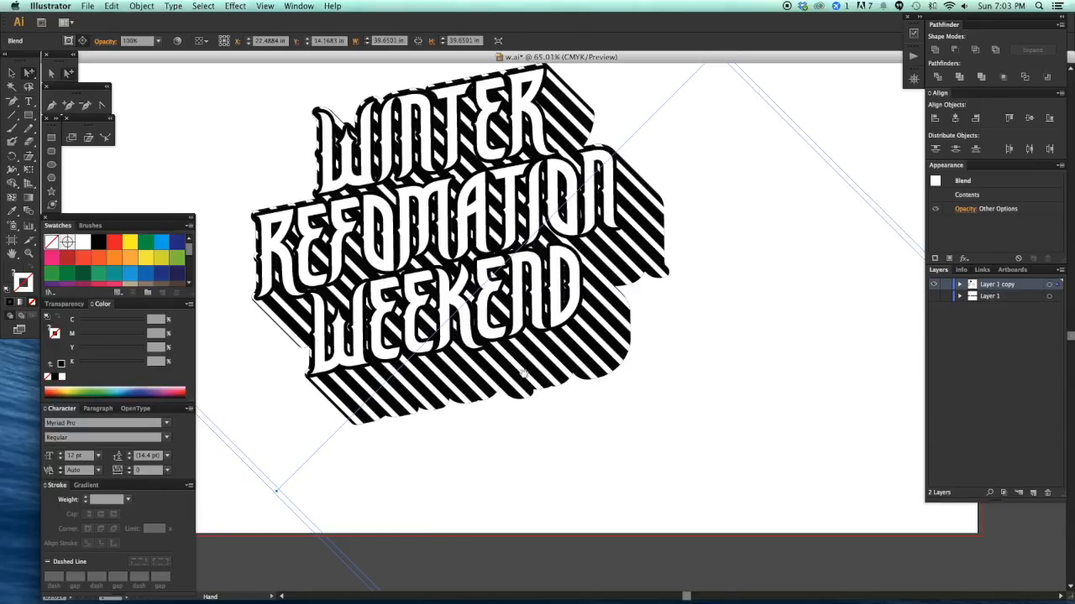
{"action": "scroll", "coordinate": [431, 440], "scroll_direction": "down", "scroll_amount": 5}
{"action": "scroll", "coordinate": [431, 440], "scroll_direction": "left", "scroll_amount": 5}
{"action": "key", "text": "v"}
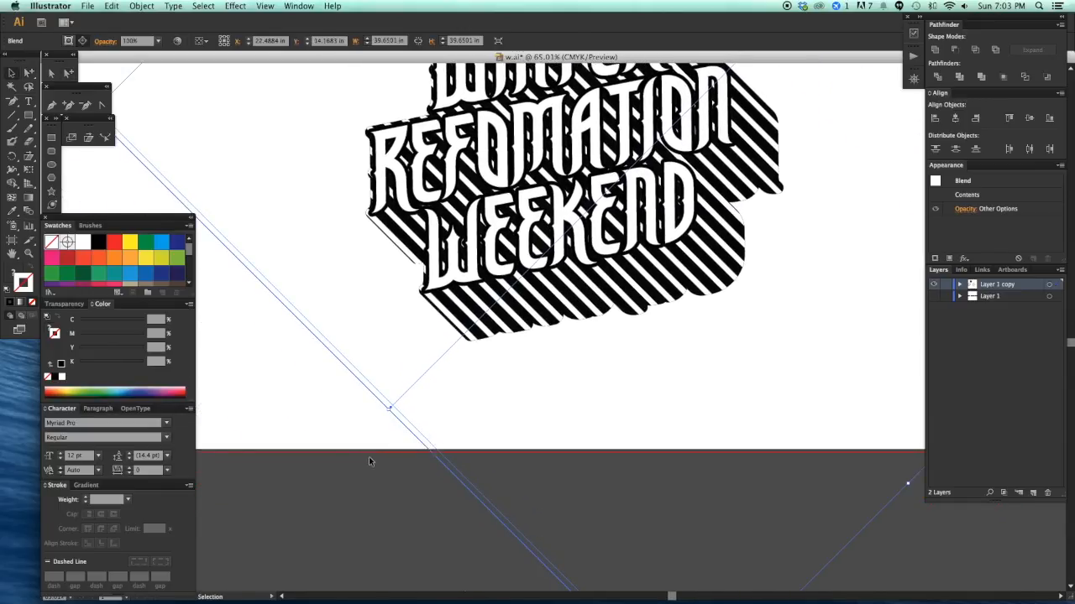
{"action": "left_click", "coordinate": [369, 458]}
{"action": "left_click_drag", "start_coordinate": [505, 468], "coordinate": [466, 461]}
{"action": "scroll", "coordinate": [507, 397], "scroll_direction": "down", "scroll_amount": 4}
{"action": "key", "text": "a"}
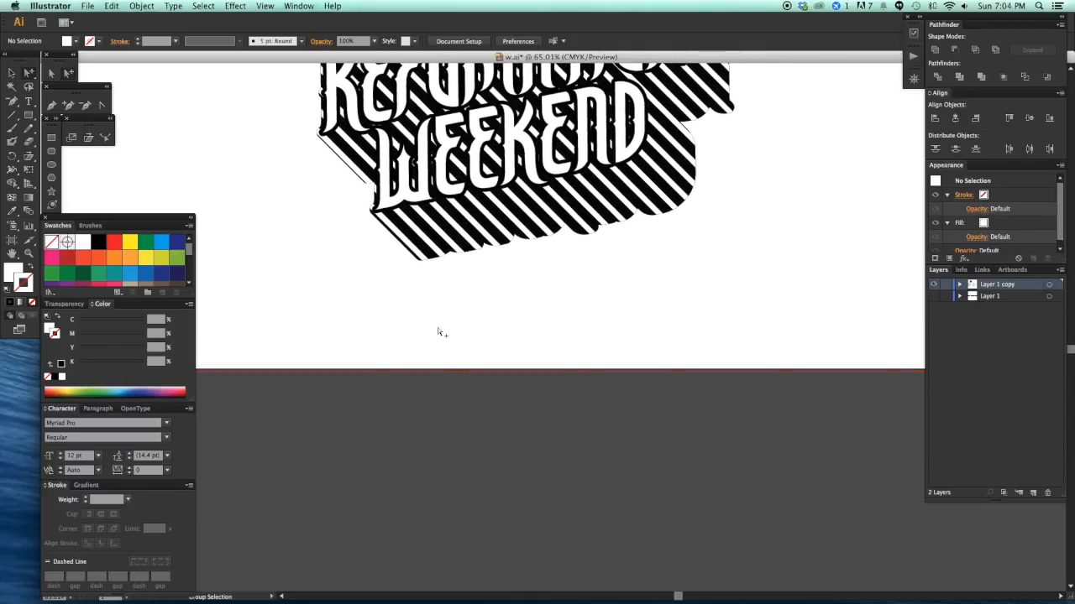
{"action": "key", "text": "a"}
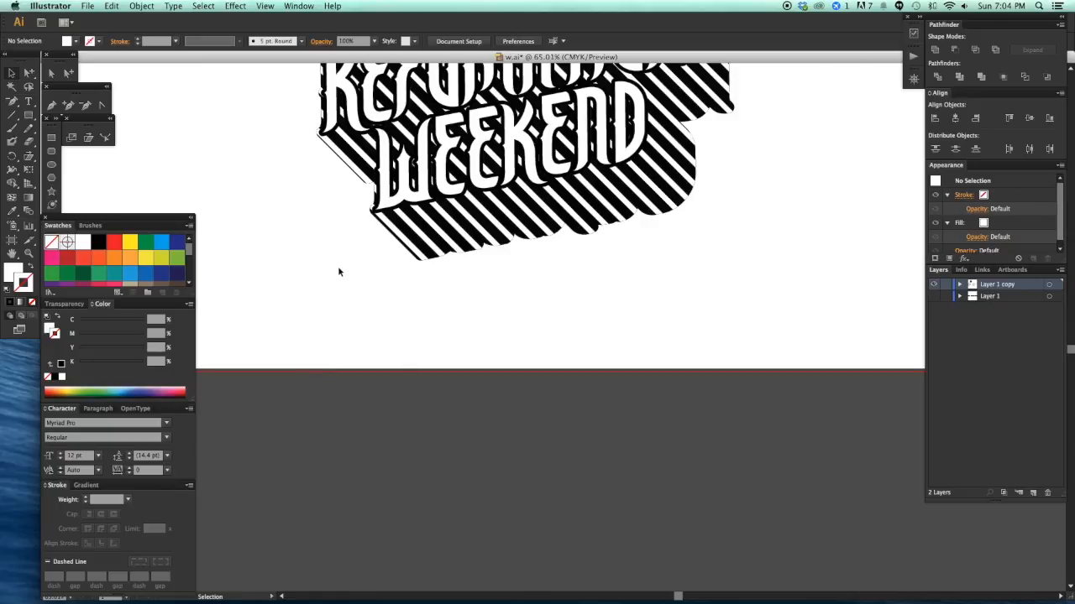
- Taper the lower-left end stripe of the clipped blend by bringing its two lower end points closer together
{"action": "left_click", "coordinate": [464, 235], "text": "alt"}
{"action": "left_click", "coordinate": [507, 334]}
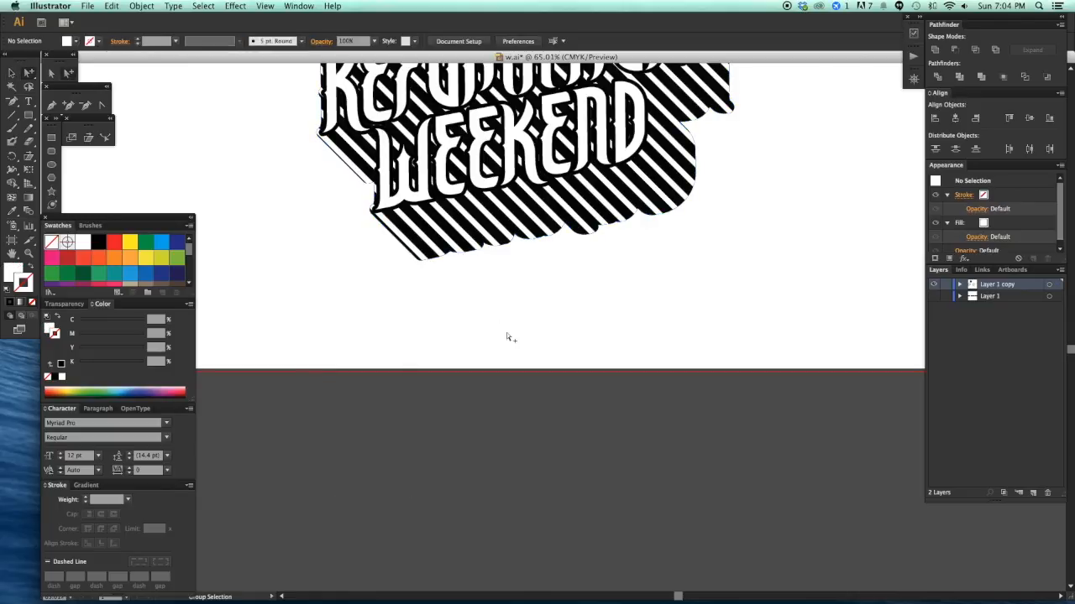
{"action": "scroll", "coordinate": [506, 334], "scroll_direction": "up", "scroll_amount": 7}
{"action": "left_click", "coordinate": [475, 366]}
{"action": "scroll", "coordinate": [475, 366], "scroll_direction": "up", "scroll_amount": 1}
{"action": "key", "text": "v"}
{"action": "left_click_drag", "start_coordinate": [475, 368], "coordinate": [546, 281]}
{"action": "left_click_drag", "start_coordinate": [529, 436], "coordinate": [523, 369]}
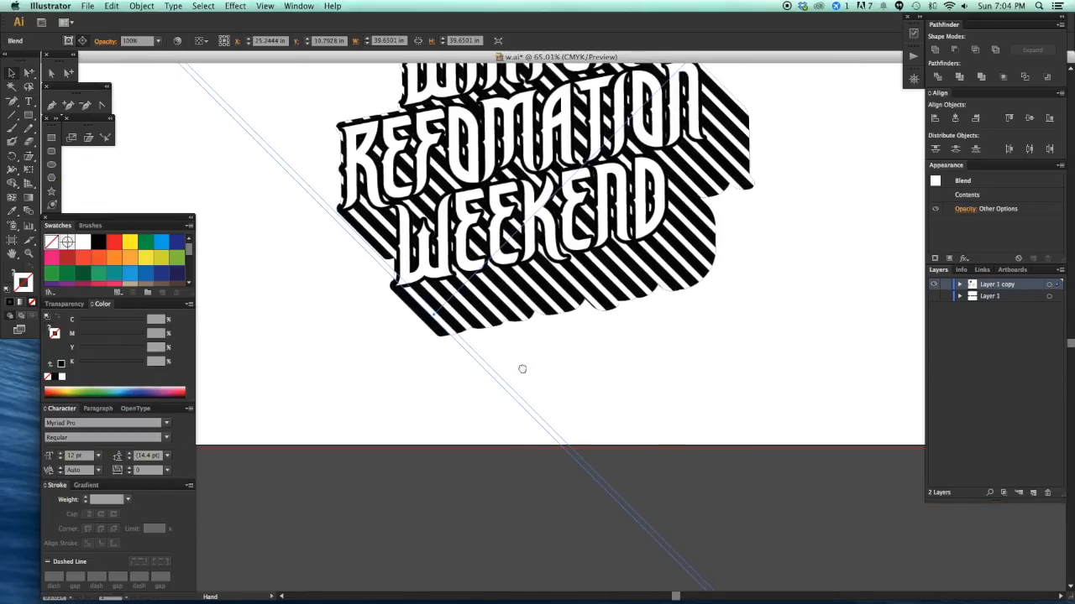
{"action": "key", "text": "a"}
{"action": "left_click", "coordinate": [533, 396]}
{"action": "left_click", "coordinate": [580, 463]}
{"action": "left_click_drag", "start_coordinate": [580, 463], "coordinate": [422, 190]}
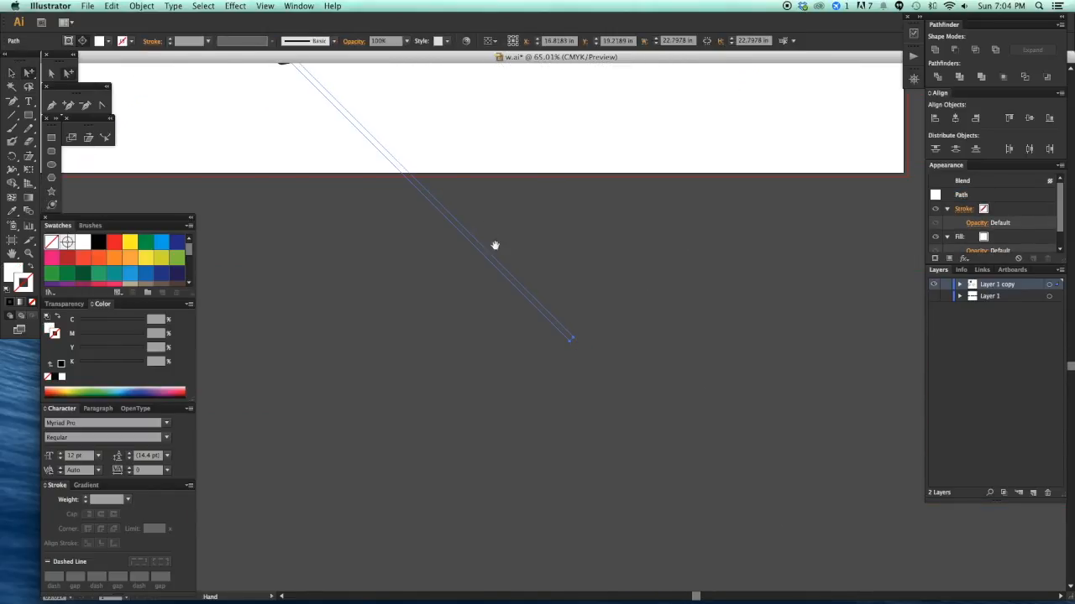
{"action": "left_click_drag", "start_coordinate": [573, 341], "coordinate": [568, 348]}
{"action": "left_click_drag", "start_coordinate": [388, 233], "coordinate": [475, 382]}
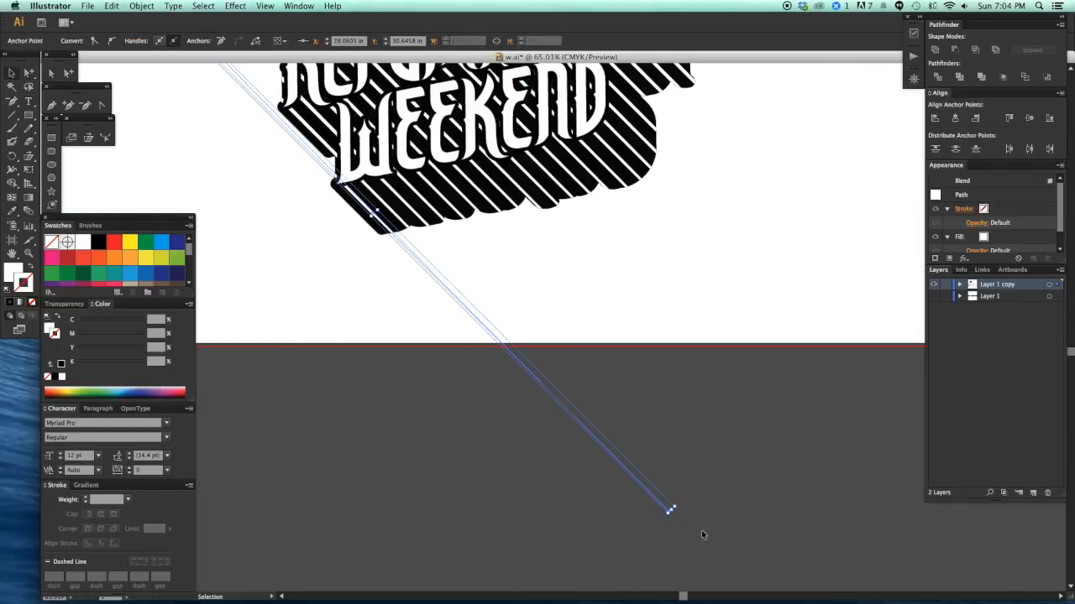
- Pull the lower-left stripe's tapered end up to the extrusion's bottom-left corner below WEEKEND
{"action": "left_click_drag", "start_coordinate": [670, 510], "coordinate": [391, 229]}
{"action": "left_click", "coordinate": [590, 311]}
{"action": "scroll", "coordinate": [664, 506], "scroll_direction": "up", "scroll_amount": 5}
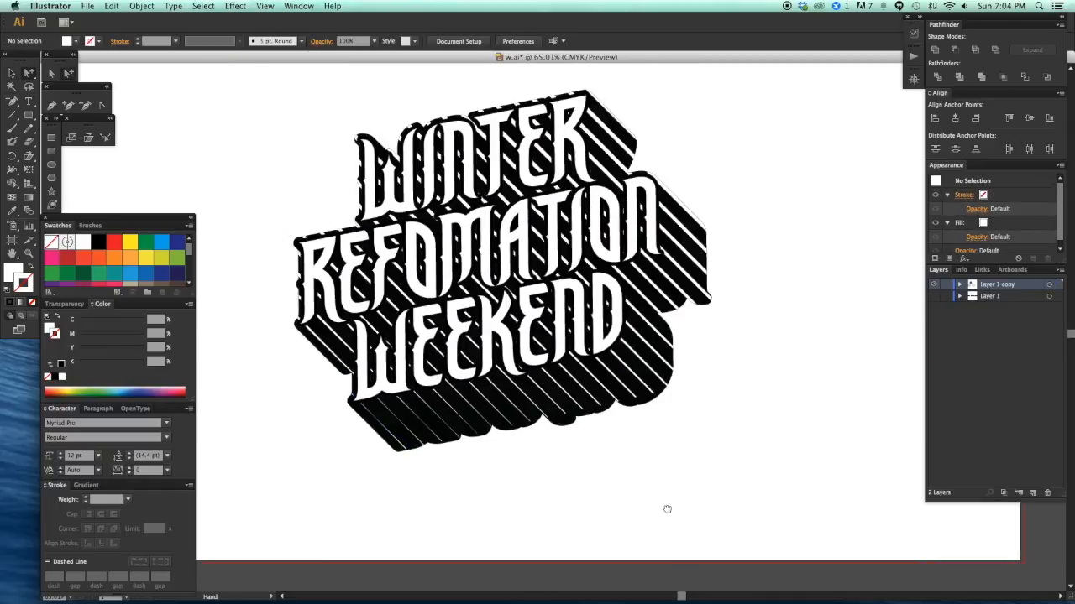
- Shorten the upper-right end stripe of the blend by pulling its lower end up toward the extrusion's right edge
{"action": "left_click", "coordinate": [630, 396]}
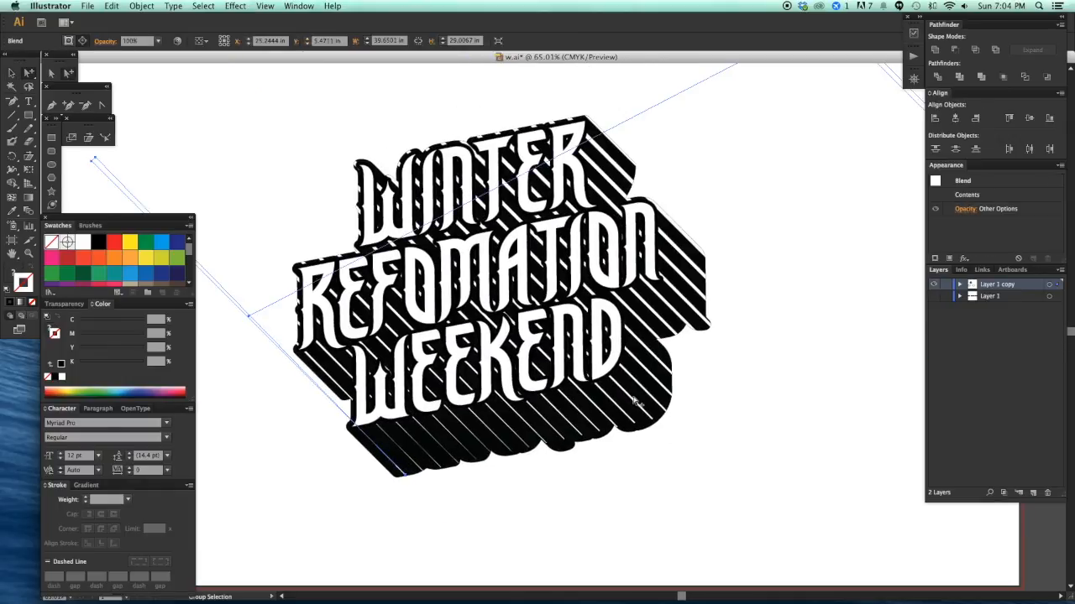
{"action": "left_click_drag", "start_coordinate": [714, 342], "coordinate": [666, 413]}
{"action": "left_click_drag", "start_coordinate": [849, 147], "coordinate": [790, 218]}
{"action": "left_click", "coordinate": [759, 178]}
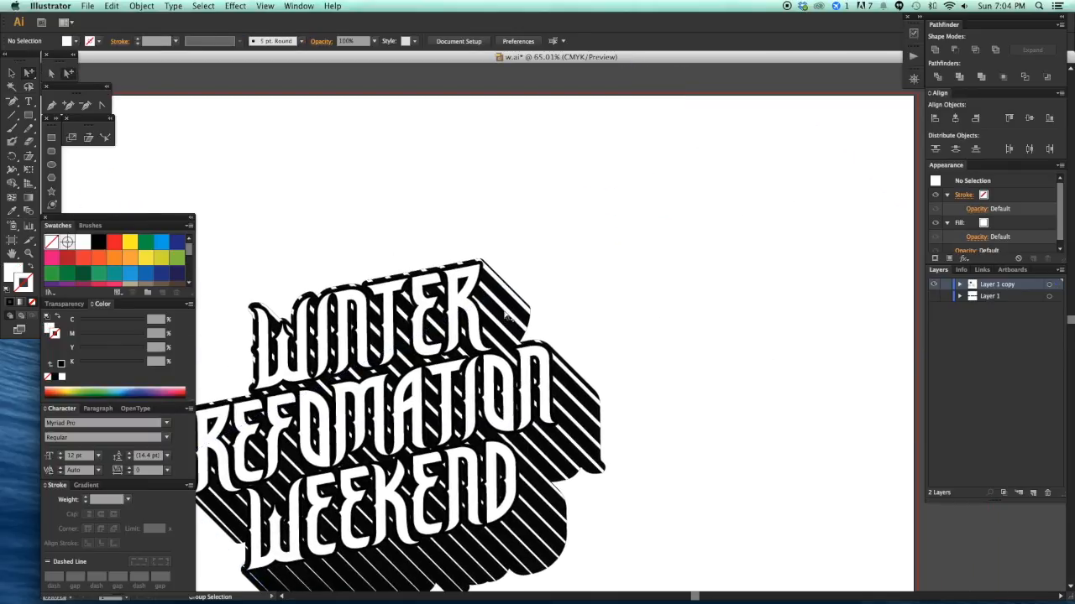
{"action": "left_click", "coordinate": [507, 316]}
{"action": "left_click_drag", "start_coordinate": [733, 171], "coordinate": [527, 310]}
{"action": "left_click_drag", "start_coordinate": [638, 336], "coordinate": [598, 179]}
{"action": "key", "text": "v"}
{"action": "left_click_drag", "start_coordinate": [788, 454], "coordinate": [639, 321]}
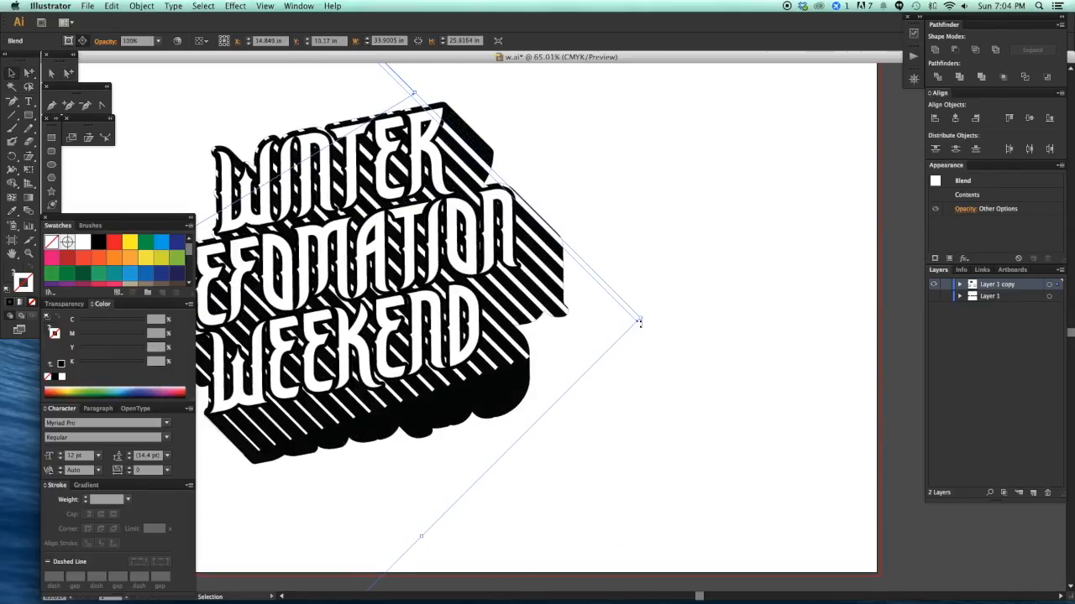
- Taper the upper-right stripe by bringing its two lower end points together
{"action": "left_click", "coordinate": [52, 73]}
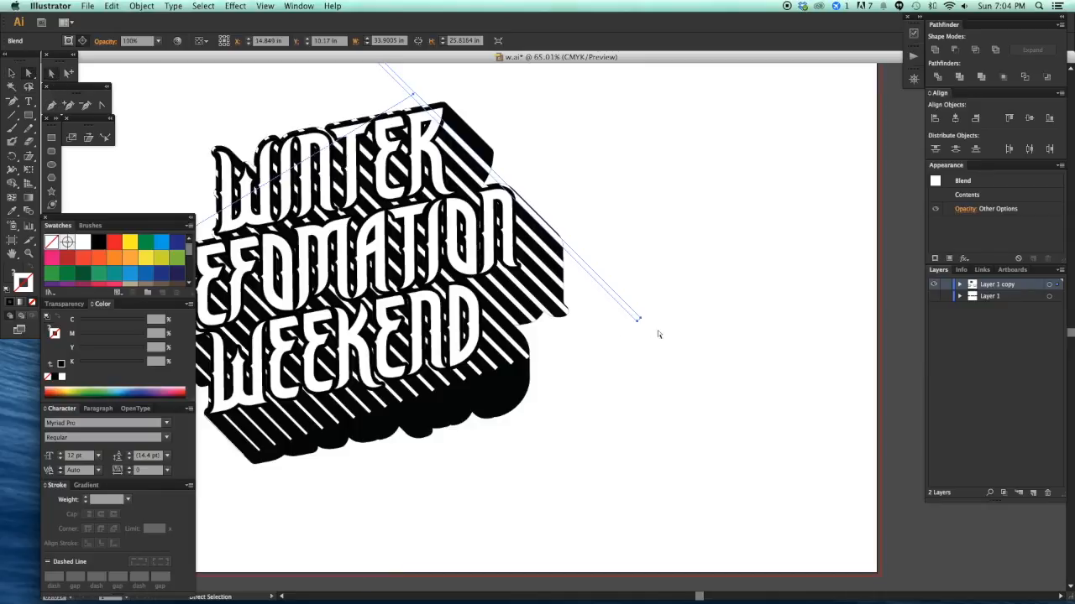
{"action": "left_click_drag", "start_coordinate": [636, 324], "coordinate": [643, 325]}
{"action": "left_click", "coordinate": [650, 370]}
{"action": "scroll", "coordinate": [648, 370], "scroll_direction": "down", "scroll_amount": 2}
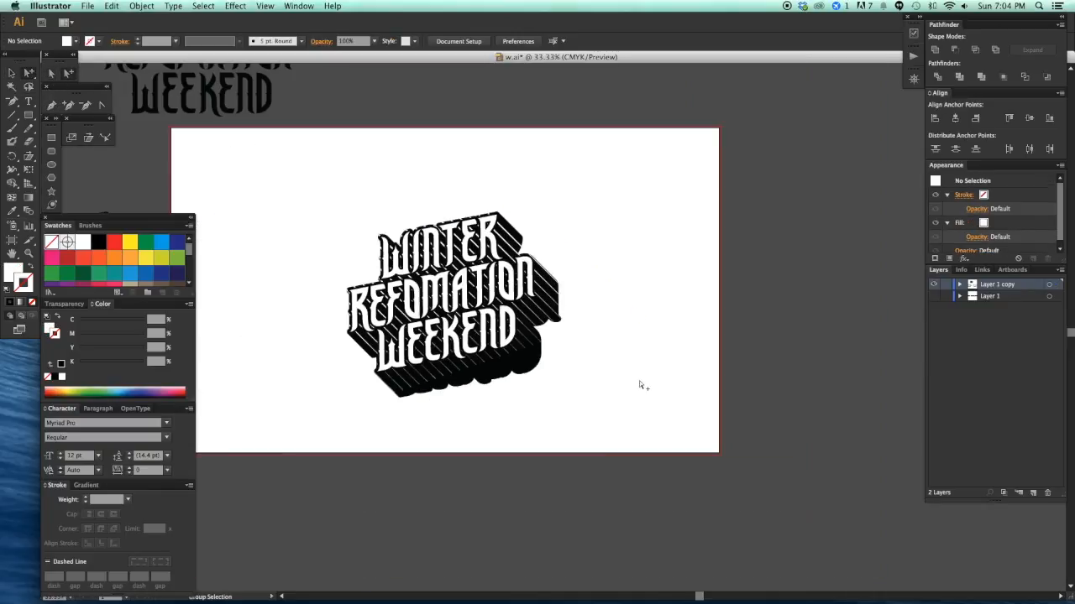
{"action": "left_click", "coordinate": [485, 368]}
{"action": "left_click_drag", "start_coordinate": [493, 375], "coordinate": [534, 380]}
{"action": "key", "text": "super+z"}
{"action": "left_click", "coordinate": [636, 439]}
{"action": "left_click", "coordinate": [524, 366]}
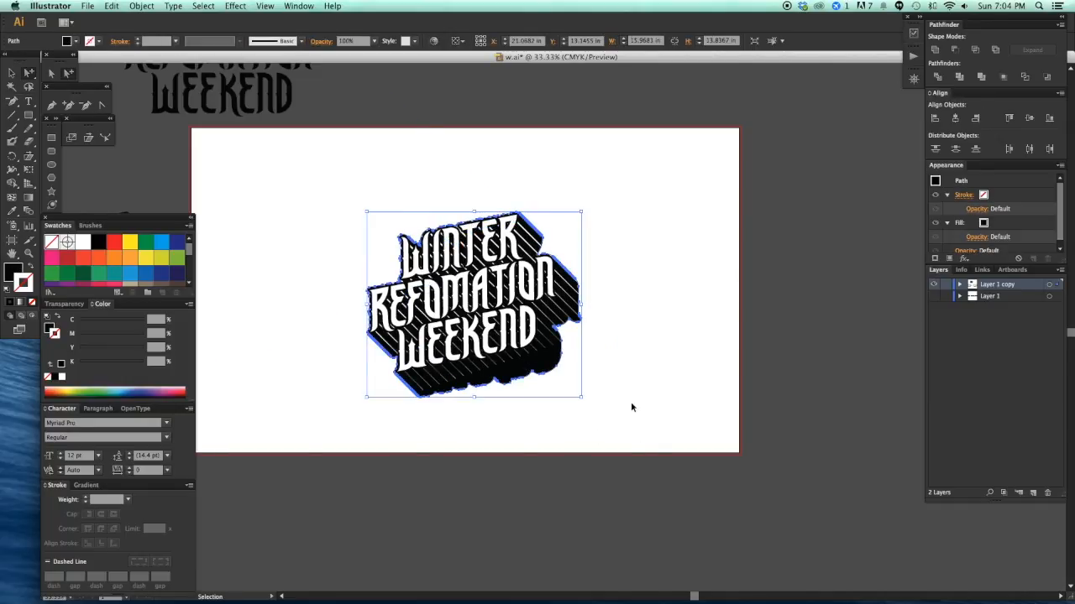
{"action": "left_click", "coordinate": [631, 401]}
{"action": "left_click", "coordinate": [501, 369]}
{"action": "left_click_drag", "start_coordinate": [496, 367], "coordinate": [540, 372]}
{"action": "key", "text": "super+z"}
{"action": "left_click", "coordinate": [617, 405]}
- Delete the blended diagonal stripes from the black extrusion
{"action": "key", "text": "v"}
{"action": "key", "text": "a"}
{"action": "left_click", "coordinate": [561, 323]}
{"action": "key", "text": "Delete"}
- Move the letter faces onto a new layer and hide the Layer 1 copy layer
{"action": "left_click_drag", "start_coordinate": [647, 396], "coordinate": [665, 393]}
{"action": "key", "text": "z"}
{"action": "left_click_drag", "start_coordinate": [365, 192], "coordinate": [607, 403]}
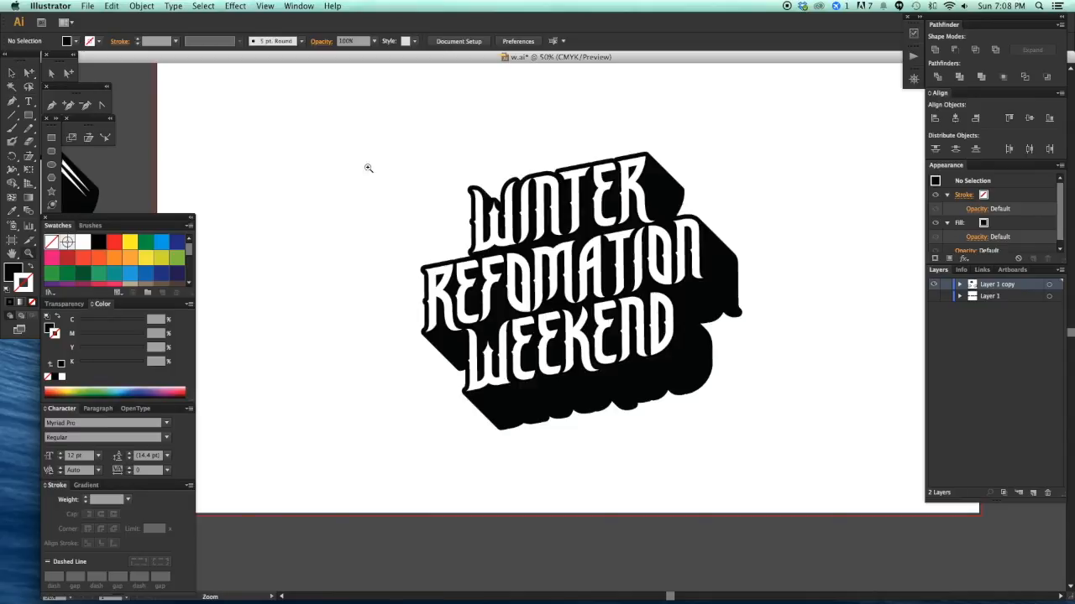
{"action": "left_click_drag", "start_coordinate": [378, 180], "coordinate": [668, 409]}
{"action": "key", "text": "v"}
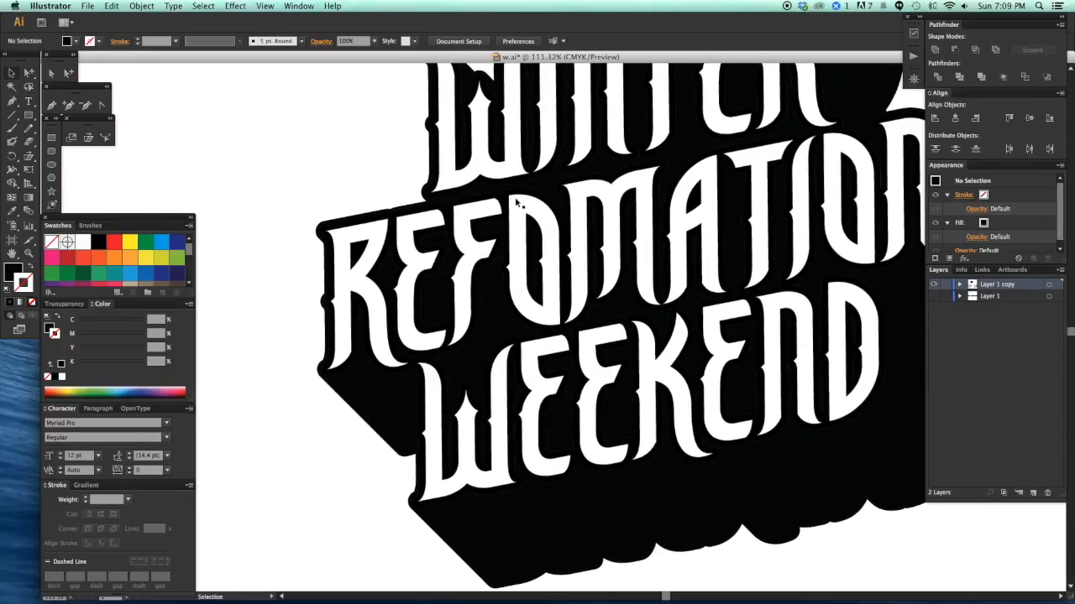
{"action": "scroll", "coordinate": [518, 201], "scroll_direction": "up", "scroll_amount": 3}
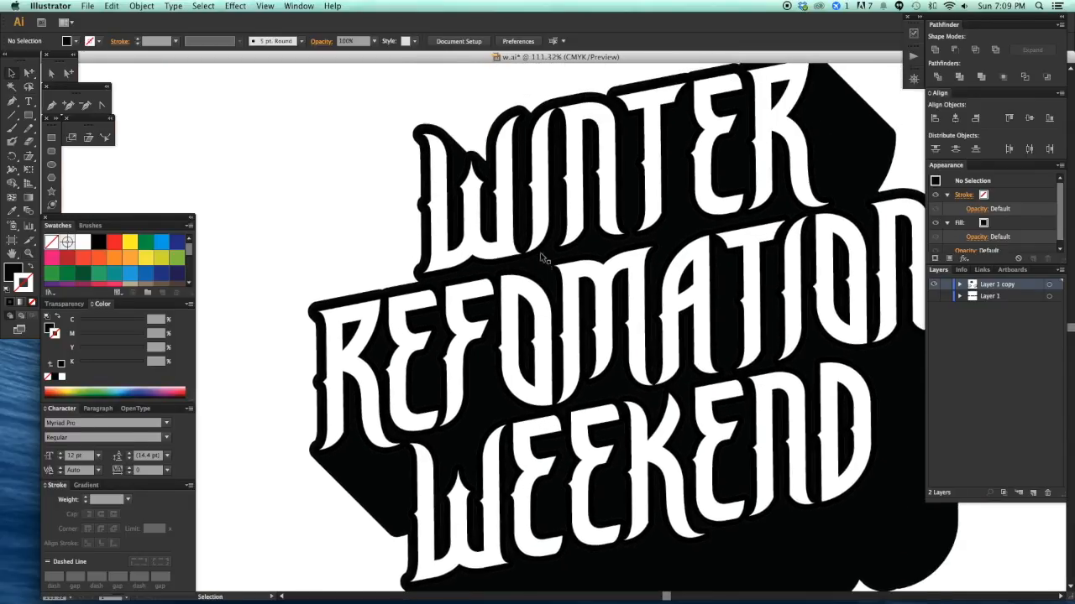
{"action": "left_click", "coordinate": [546, 239]}
{"action": "key", "text": "super+alt"}
{"action": "left_click", "coordinate": [1032, 493]}
{"action": "left_click_drag", "start_coordinate": [1056, 299], "coordinate": [1051, 286]}
{"action": "left_click", "coordinate": [933, 298]}
{"action": "left_click_drag", "start_coordinate": [813, 353], "coordinate": [785, 353]}
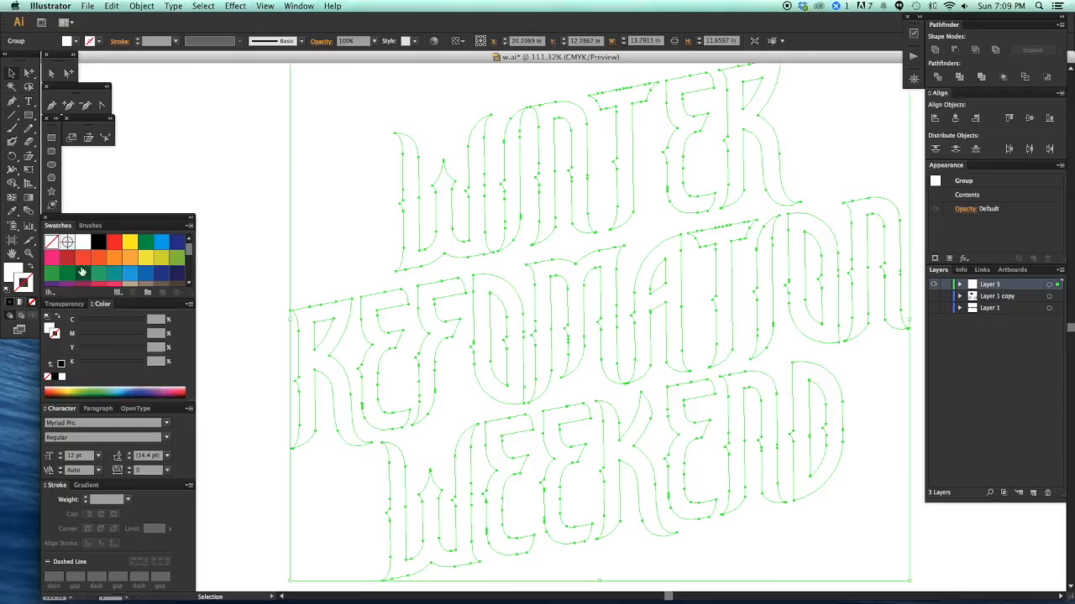
- Give the lettering no fill and a 10 pt black stroke with round caps and corners
{"action": "left_click", "coordinate": [98, 243]}
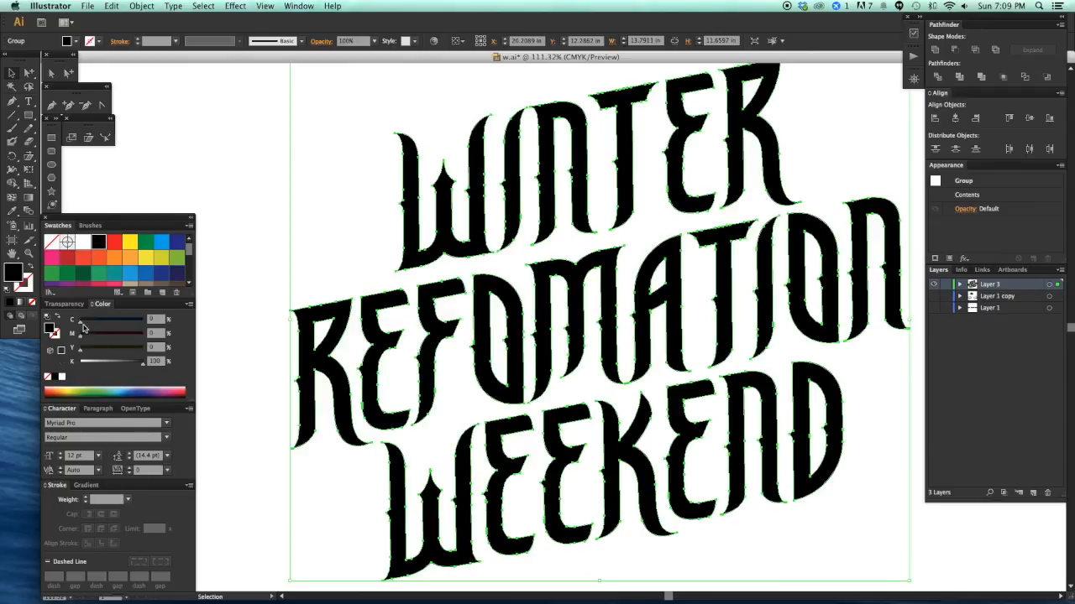
{"action": "left_click_drag", "start_coordinate": [29, 284], "coordinate": [30, 285]}
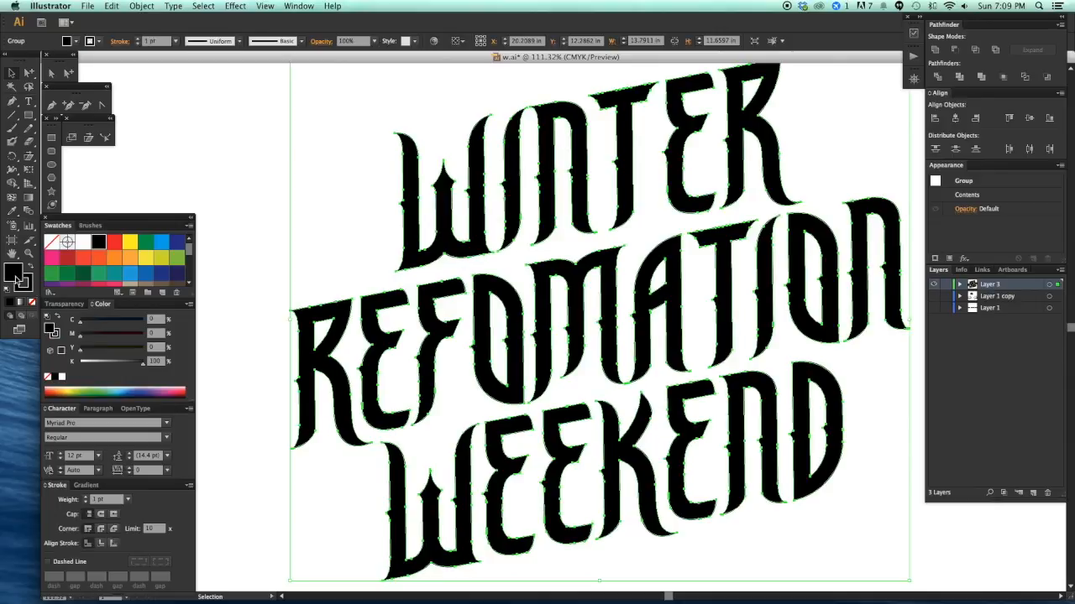
{"action": "left_click", "coordinate": [31, 302]}
{"action": "left_click", "coordinate": [31, 282]}
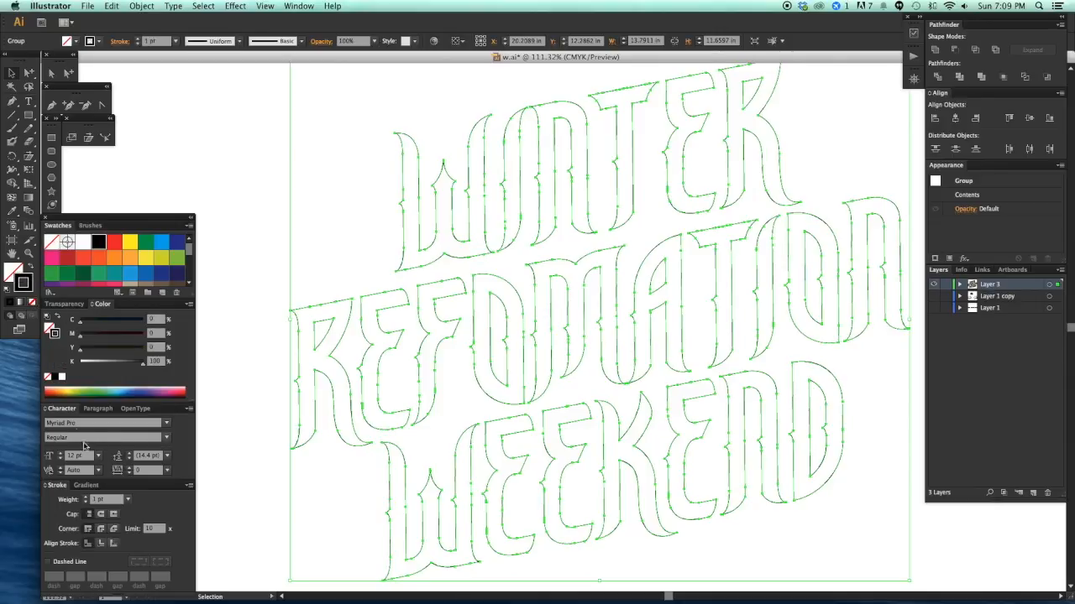
{"action": "left_click", "coordinate": [85, 498], "text": "shift"}
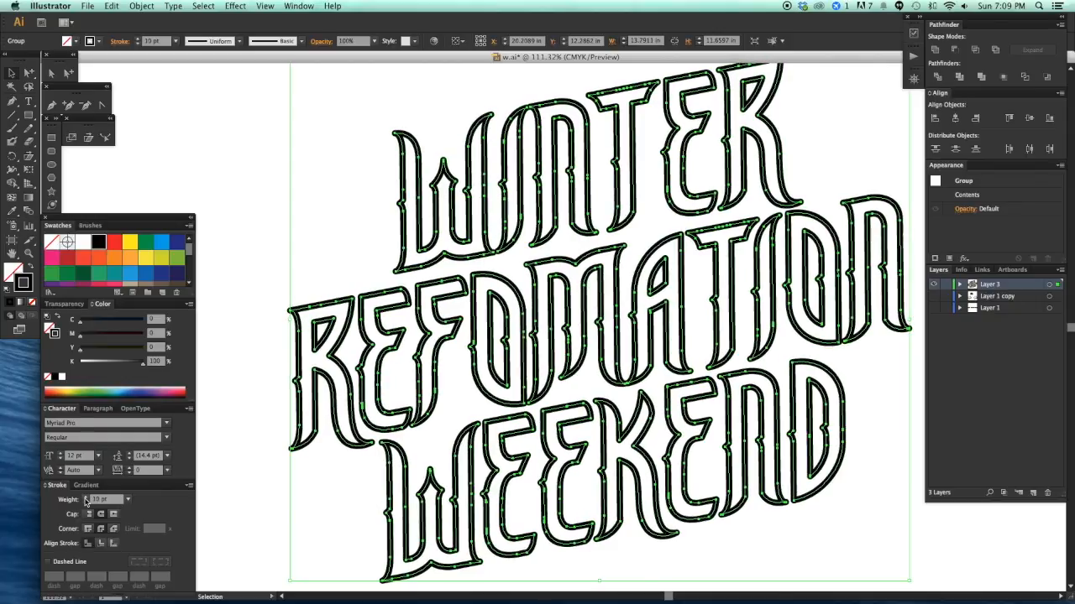
- Quit Illustrator with w.ai saved and reopen the file from Finder
{"action": "key", "text": "super+q"}
{"action": "left_click", "coordinate": [641, 309]}
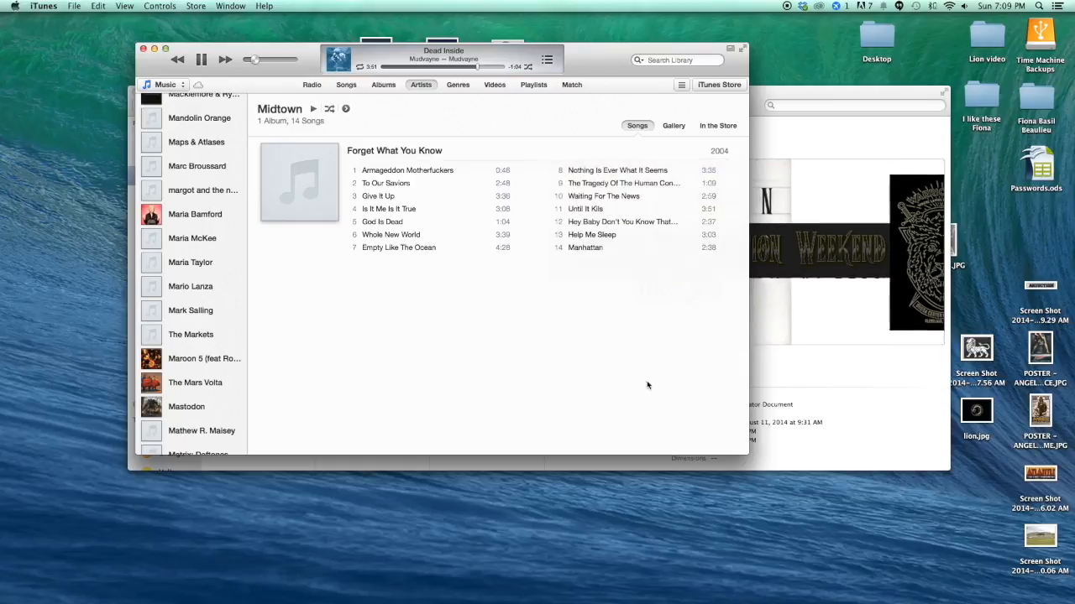
{"action": "left_click", "coordinate": [811, 393]}
{"action": "double_click", "coordinate": [454, 182]}
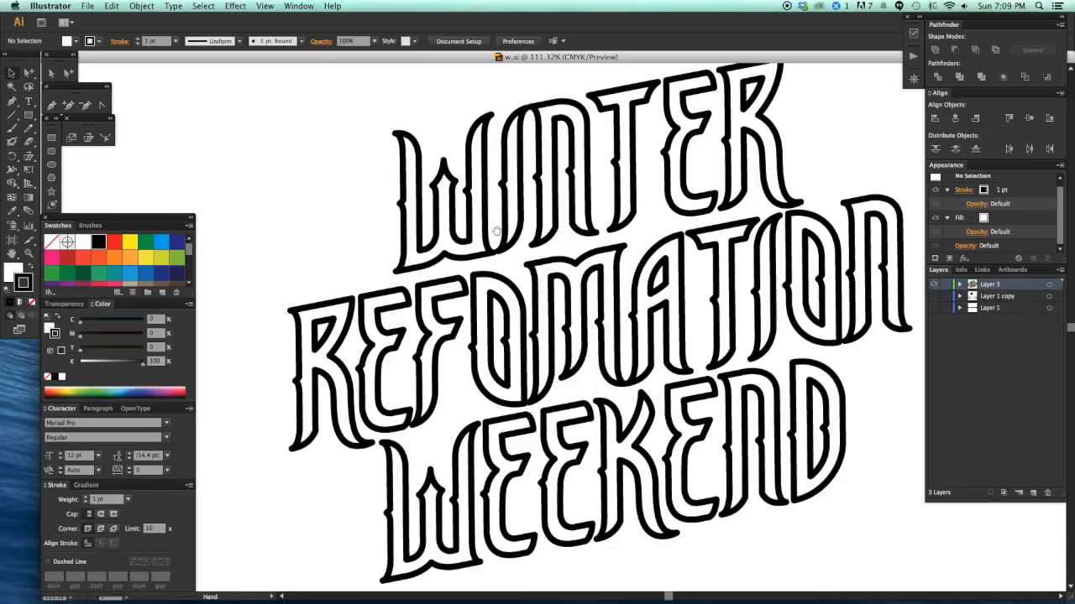
- Convert the lettering's 10 pt stroke into filled black shapes
{"action": "left_click_drag", "start_coordinate": [497, 231], "coordinate": [459, 227]}
{"action": "left_click_drag", "start_coordinate": [297, 124], "coordinate": [275, 232]}
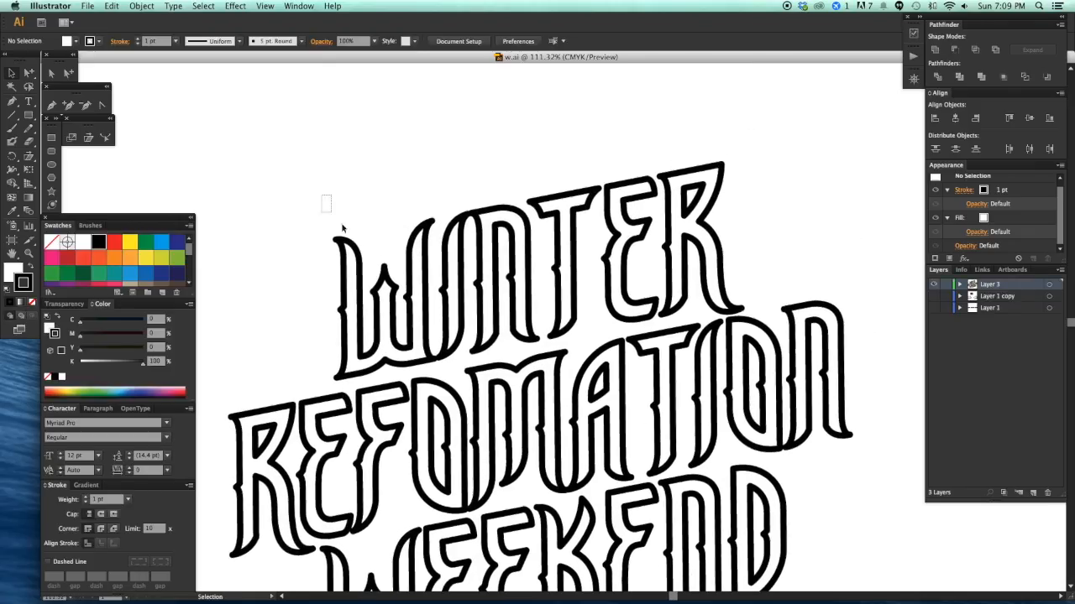
{"action": "left_click_drag", "start_coordinate": [360, 187], "coordinate": [621, 470]}
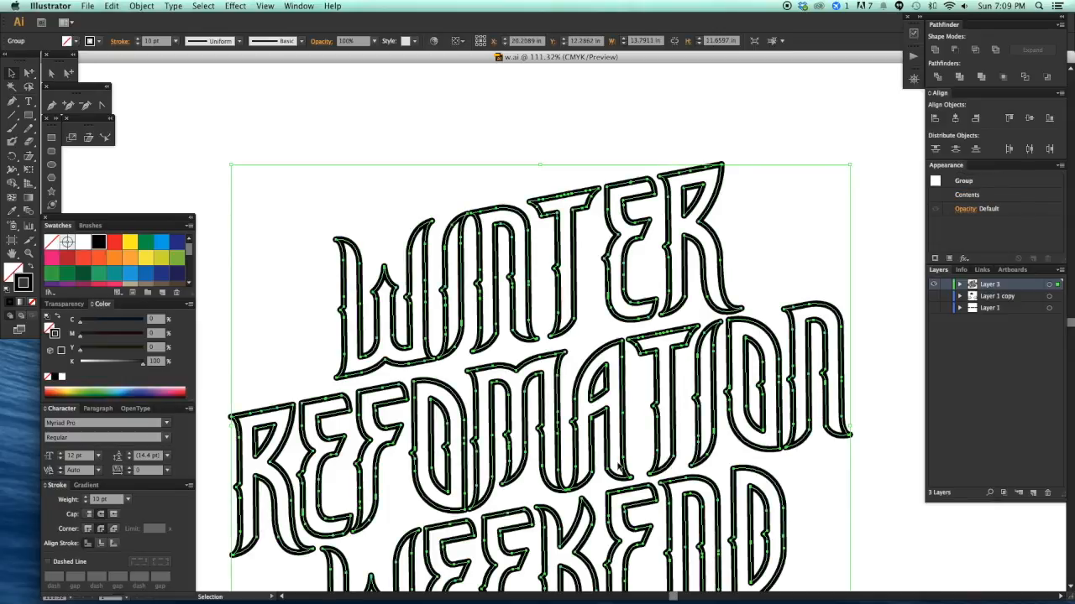
{"action": "key", "text": "super+shift+e"}
{"action": "left_click", "coordinate": [569, 369]}
{"action": "left_click", "coordinate": [780, 232]}
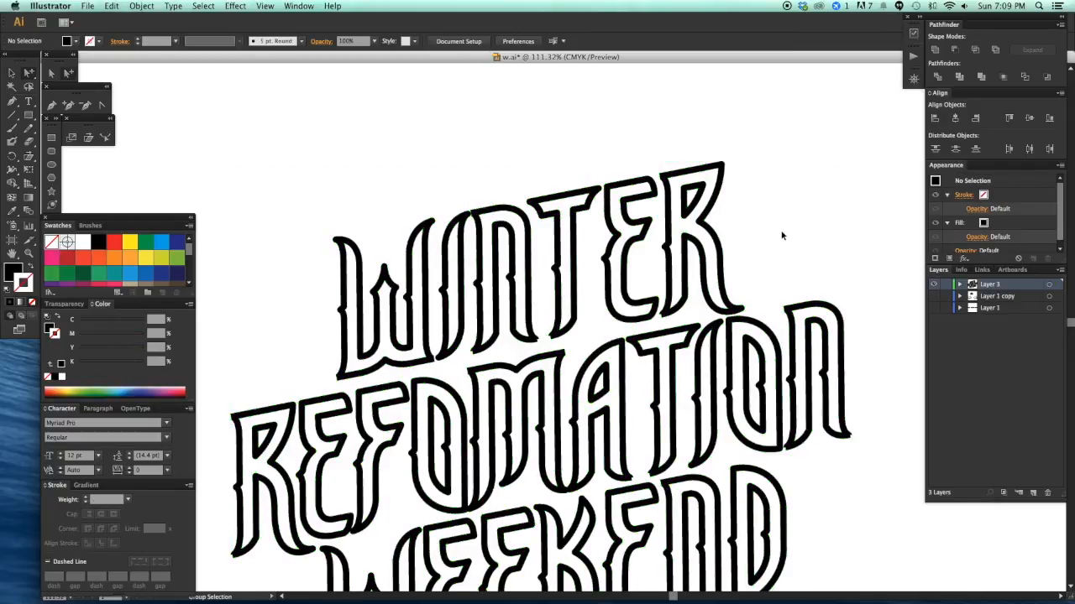
- Delete the outer contours of the WINTER letters, leaving thinner solid inset letters
{"action": "left_click_drag", "start_coordinate": [673, 132], "coordinate": [698, 166]}
{"action": "key", "text": "Delete"}
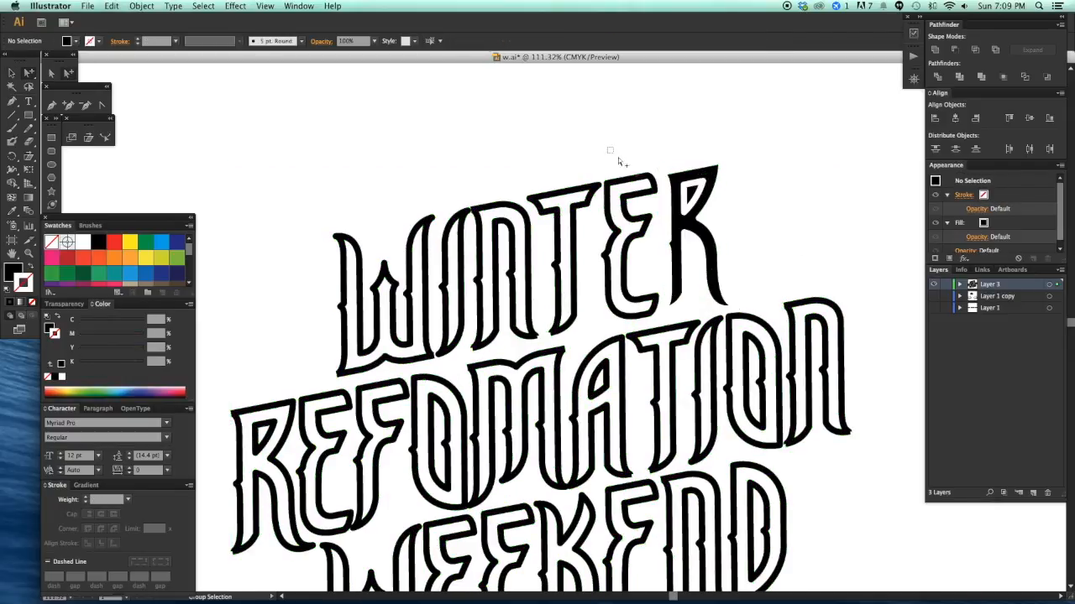
{"action": "left_click_drag", "start_coordinate": [637, 180], "coordinate": [636, 180]}
{"action": "key", "text": "Delete"}
{"action": "left_click_drag", "start_coordinate": [572, 191], "coordinate": [572, 191]}
{"action": "key", "text": "Delete"}
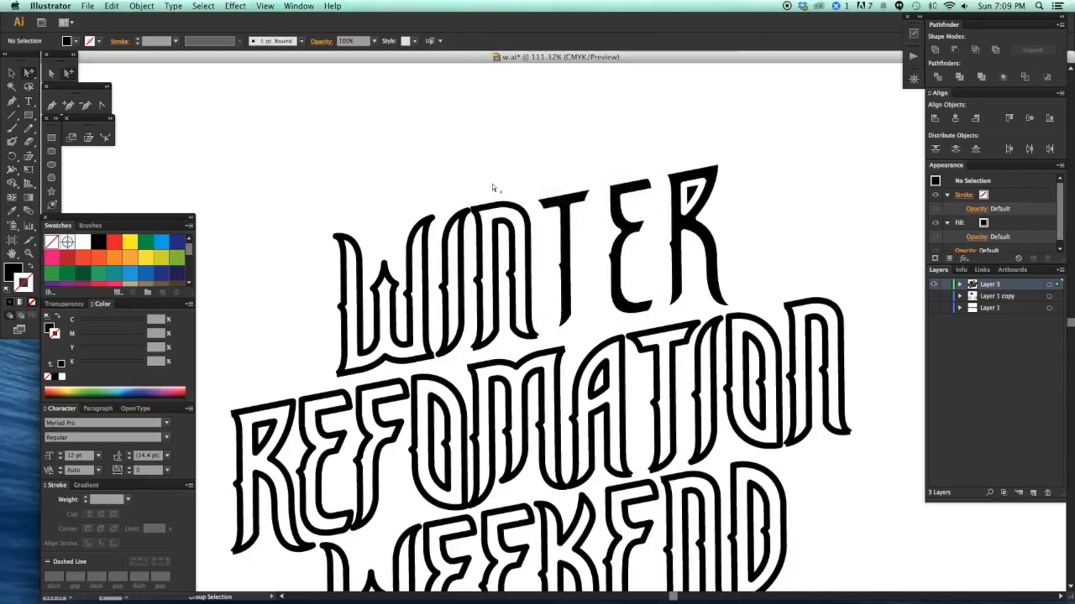
{"action": "key", "text": "Delete"}
{"action": "left_click_drag", "start_coordinate": [495, 203], "coordinate": [433, 218]}
{"action": "key", "text": "Delete"}
{"action": "key", "text": "Delete"}
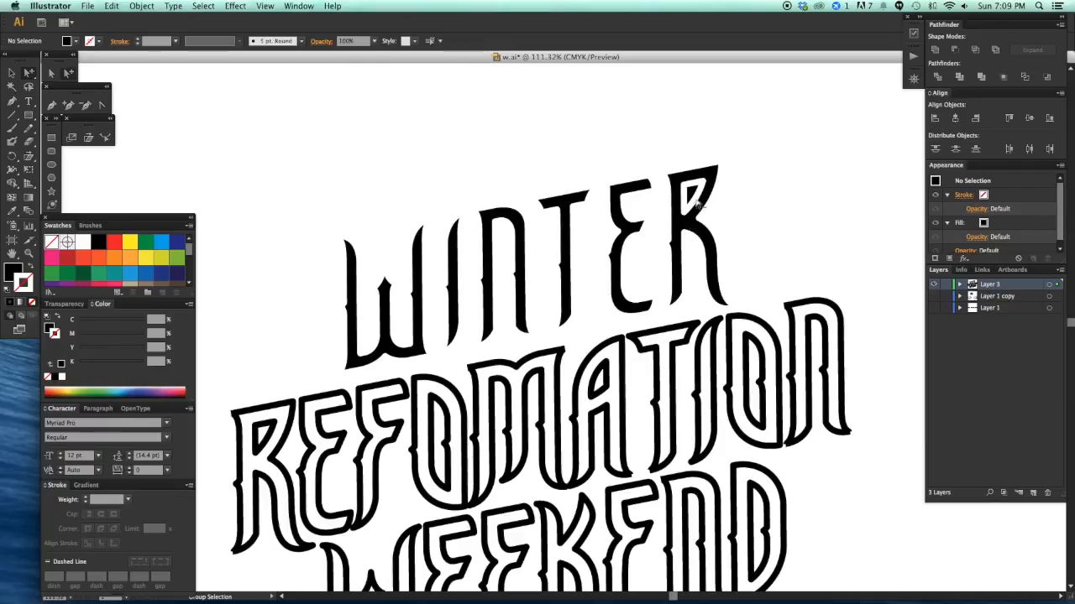
- Delete the outer contours of the T, I, O and N that end REFOMATION
{"action": "left_click_drag", "start_coordinate": [822, 300], "coordinate": [824, 302]}
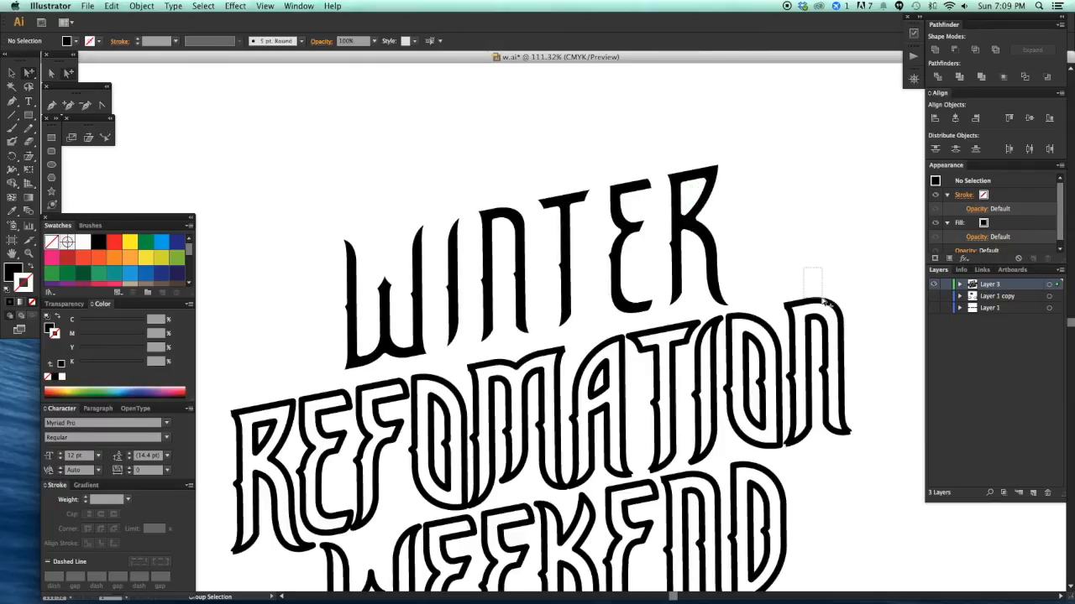
{"action": "key", "text": "Delete"}
{"action": "left_click_drag", "start_coordinate": [752, 311], "coordinate": [757, 318]}
{"action": "key", "text": "Delete"}
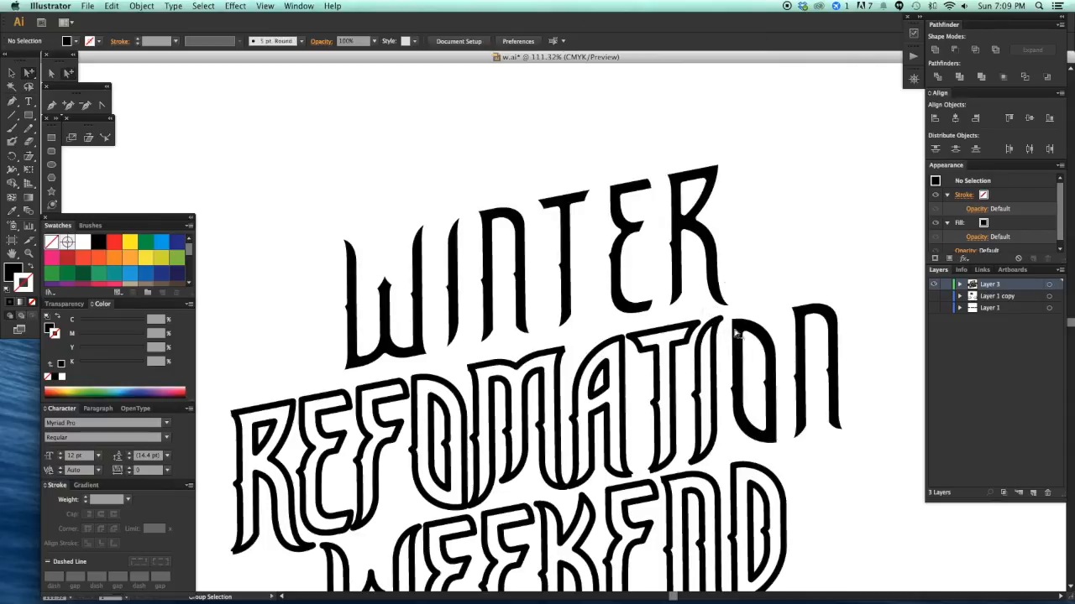
{"action": "left_click_drag", "start_coordinate": [708, 323], "coordinate": [709, 325]}
{"action": "key", "text": "Delete"}
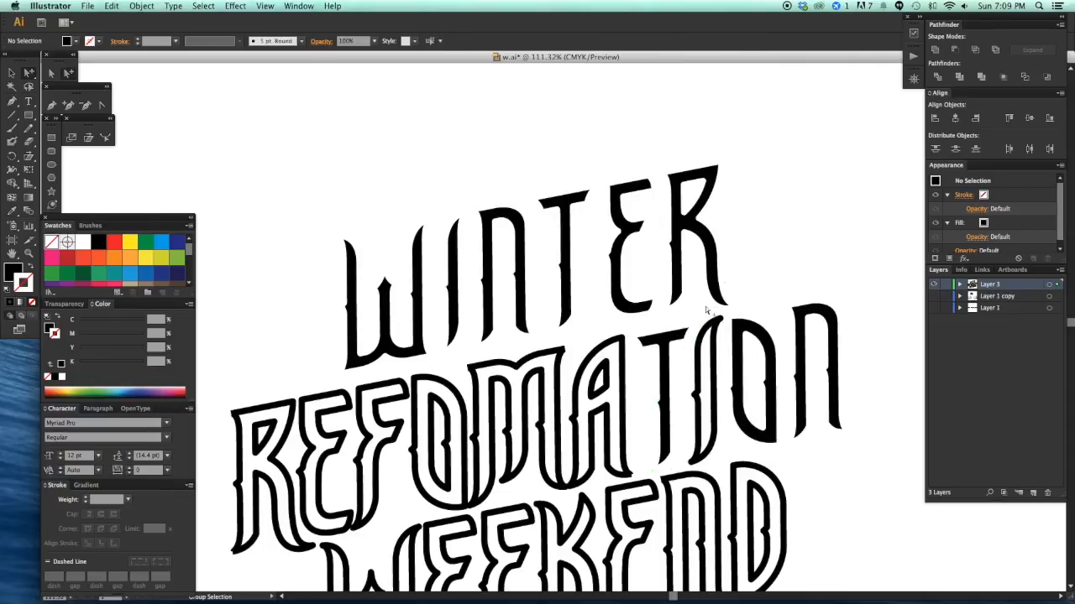
{"action": "key", "text": "Delete"}
- Delete the surplus contours of the A and M in REFOMATION, including the A's inner counter contour
{"action": "left_click_drag", "start_coordinate": [623, 339], "coordinate": [624, 340]}
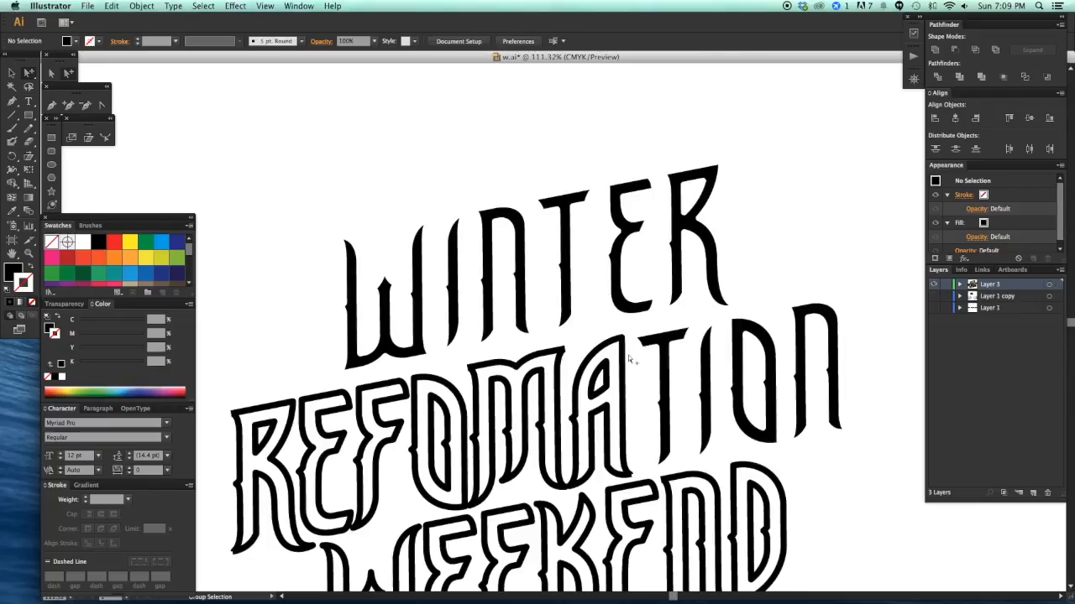
{"action": "left_click", "coordinate": [621, 333]}
{"action": "key", "text": "Delete"}
{"action": "left_click", "coordinate": [605, 369]}
{"action": "scroll", "coordinate": [604, 369], "scroll_direction": "up", "scroll_amount": 1}
{"action": "key", "text": "Delete"}
{"action": "left_click", "coordinate": [568, 357]}
{"action": "key", "text": "Delete"}
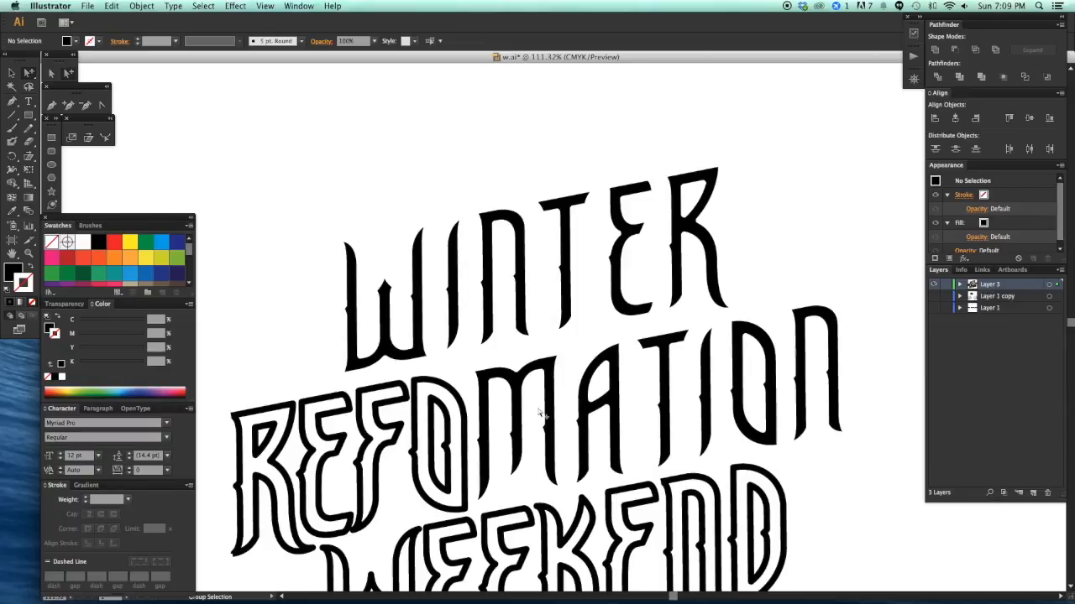
- Delete the outer contour and the surplus counter contour of the first O in REFOMATION
{"action": "left_click", "coordinate": [457, 388]}
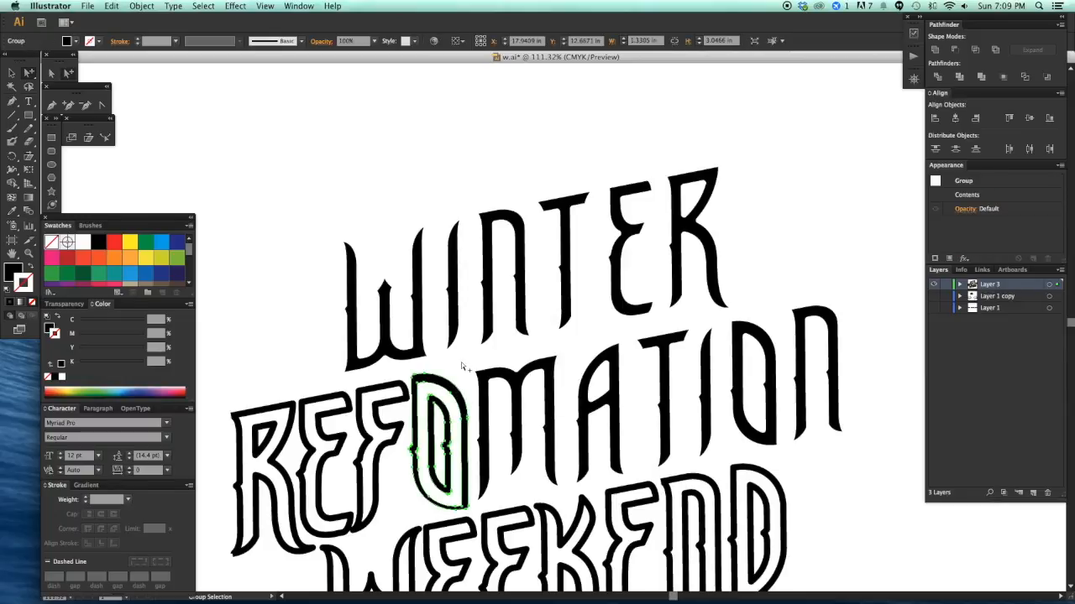
{"action": "left_click", "coordinate": [460, 361]}
{"action": "left_click_drag", "start_coordinate": [456, 359], "coordinate": [523, 285]}
{"action": "key", "text": "super+z"}
{"action": "left_click", "coordinate": [518, 283]}
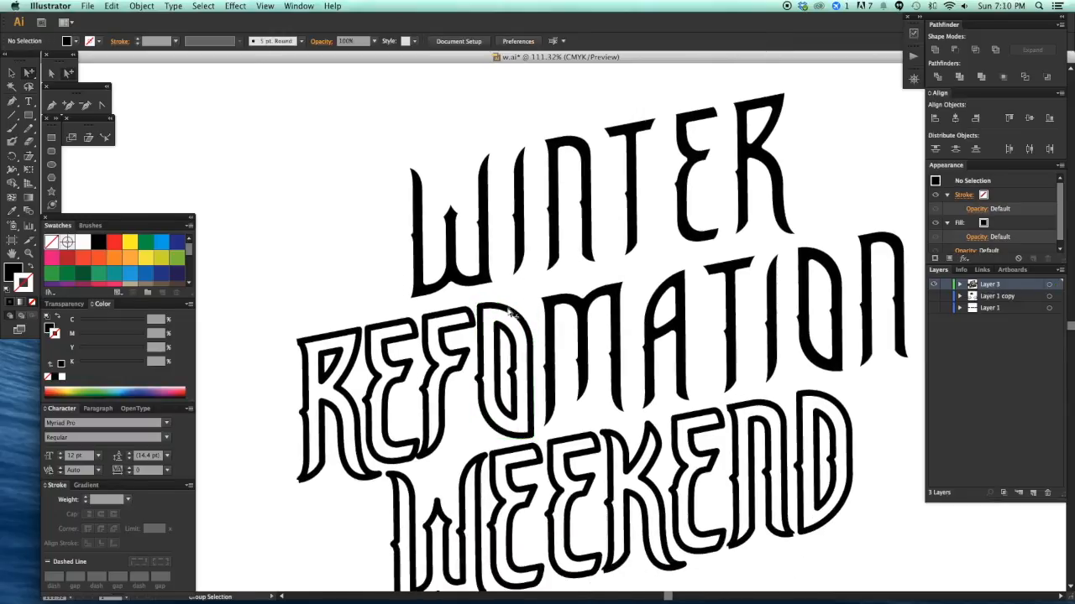
{"action": "left_click", "coordinate": [509, 309]}
{"action": "key", "text": "Delete"}
{"action": "left_click", "coordinate": [508, 342]}
{"action": "key", "text": "Delete"}
- Delete the outer contours of the R, E and F at the start of REFOMATION
{"action": "left_click", "coordinate": [468, 312]}
{"action": "key", "text": "Delete"}
{"action": "left_click", "coordinate": [406, 320]}
{"action": "key", "text": "Delete"}
{"action": "left_click", "coordinate": [361, 332]}
{"action": "key", "text": "Delete"}
{"action": "scroll", "coordinate": [344, 358], "scroll_direction": "down", "scroll_amount": 4}
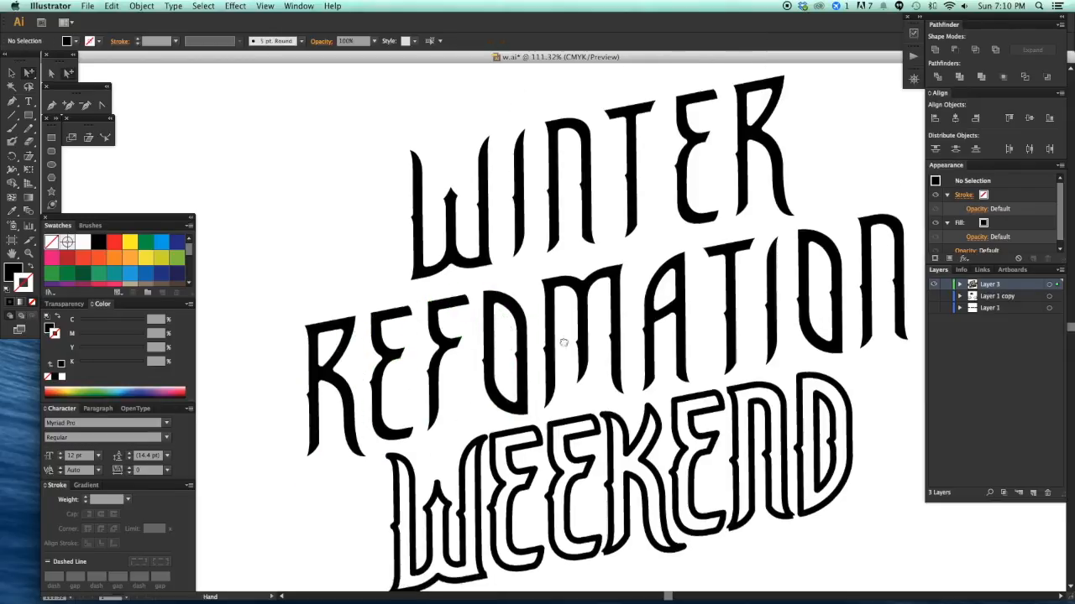
- Delete the outer contours of the W, both E's and the K at the start of WEEKEND
{"action": "left_click", "coordinate": [392, 336]}
{"action": "key", "text": "Delete"}
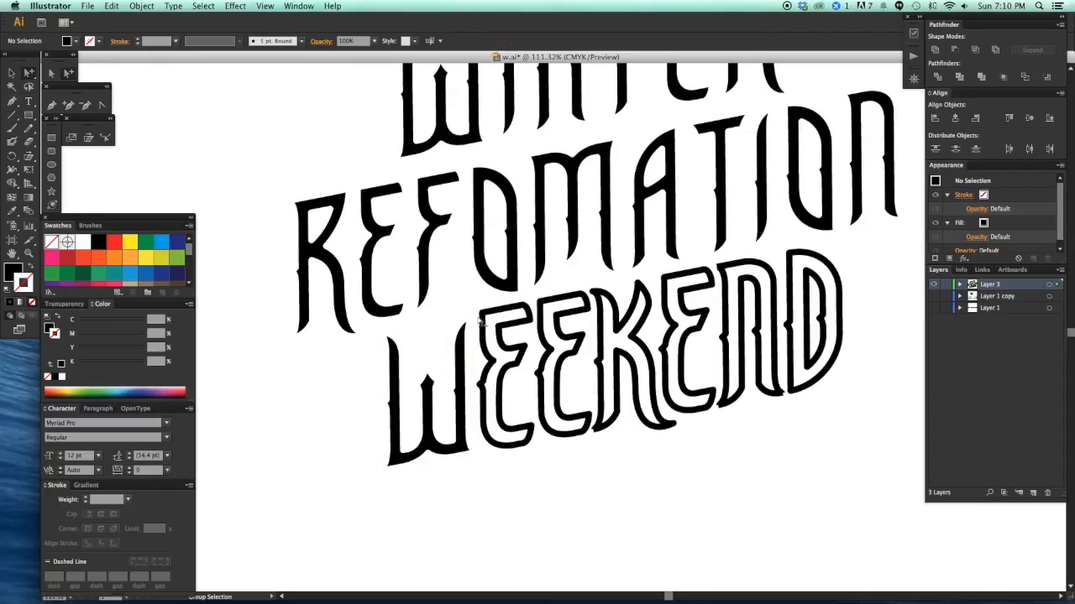
{"action": "left_click", "coordinate": [497, 312]}
{"action": "key", "text": "Delete"}
{"action": "left_click", "coordinate": [560, 300]}
{"action": "key", "text": "Delete"}
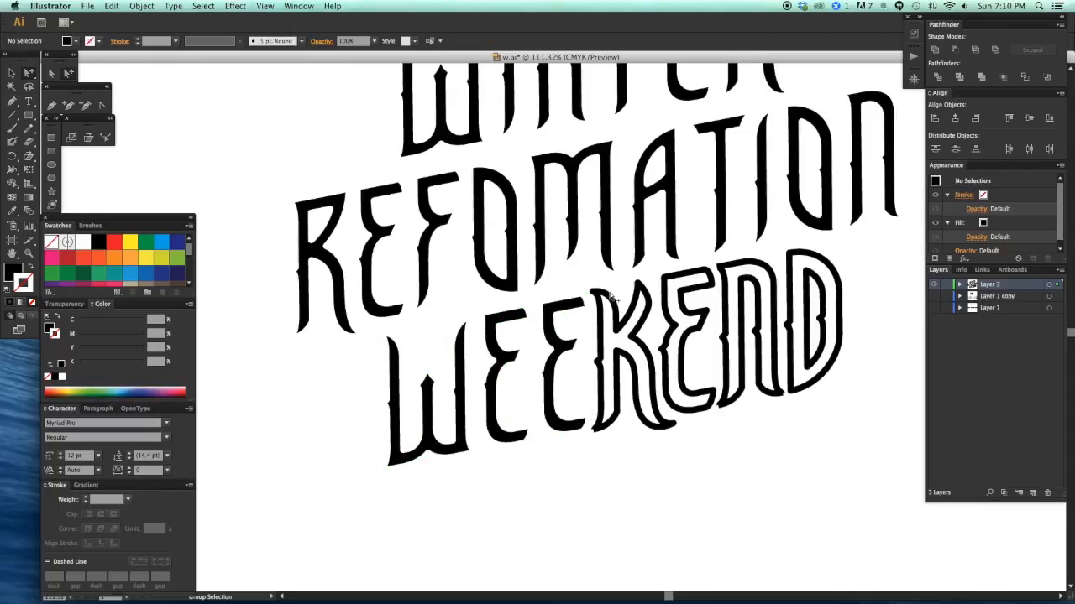
{"action": "left_click", "coordinate": [604, 294]}
{"action": "key", "text": "Delete"}
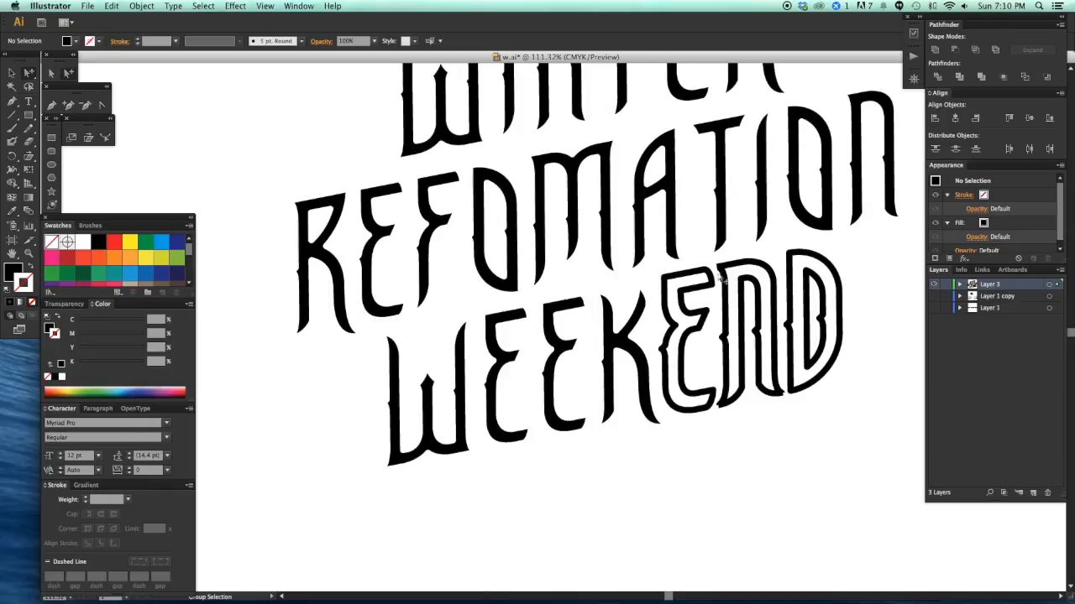
- Delete the outer contours of the final E, N and D in WEEKEND, plus the D's surplus counter contour
{"action": "left_click", "coordinate": [695, 271]}
{"action": "key", "text": "Delete"}
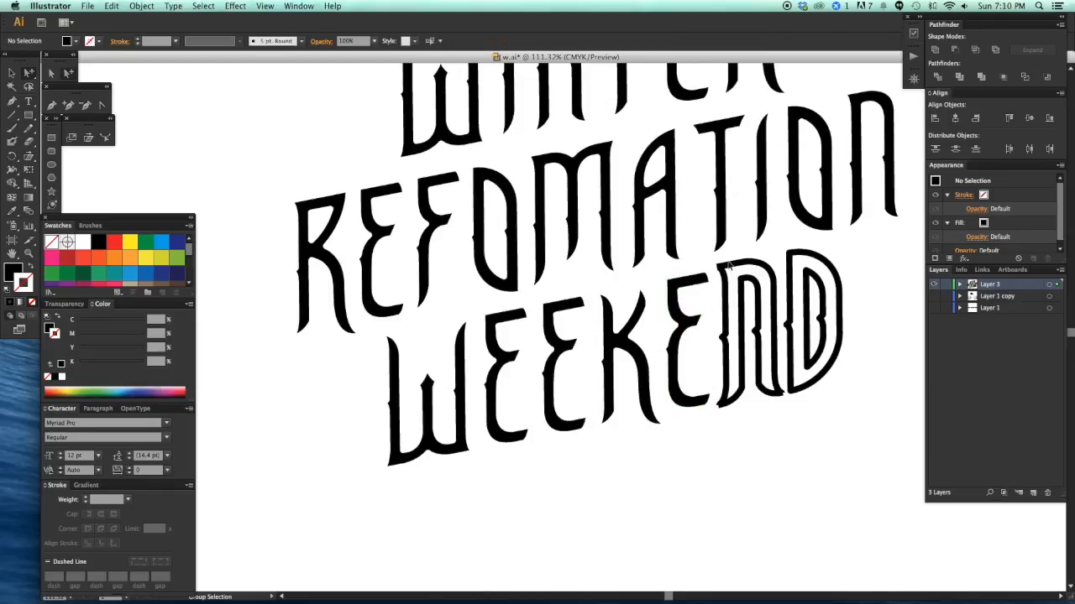
{"action": "left_click", "coordinate": [751, 269]}
{"action": "key", "text": "Delete"}
{"action": "left_click", "coordinate": [786, 256]}
{"action": "key", "text": "Delete"}
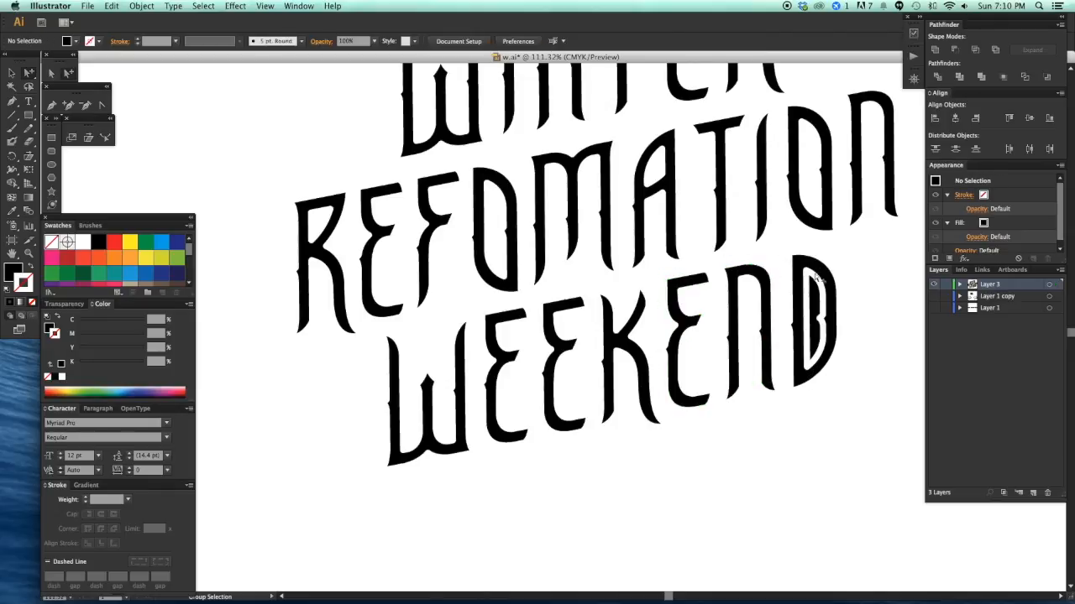
{"action": "left_click", "coordinate": [816, 285]}
{"action": "key", "text": "Delete"}
- Start a Pen path across the W of WINTER, arching over each of its three stems just below the spurs
{"action": "left_click_drag", "start_coordinate": [868, 283], "coordinate": [806, 337]}
{"action": "key", "text": "super+minus"}
{"action": "key", "text": "super+minus"}
{"action": "key", "text": "z"}
{"action": "left_click_drag", "start_coordinate": [414, 176], "coordinate": [611, 332]}
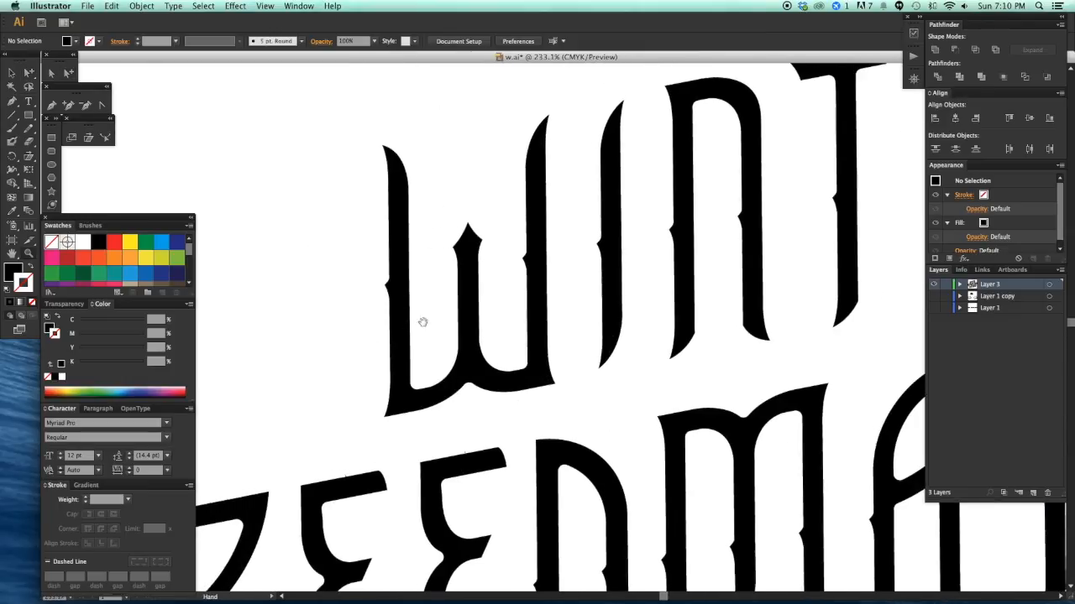
{"action": "left_click_drag", "start_coordinate": [422, 322], "coordinate": [415, 314]}
{"action": "key", "text": "p"}
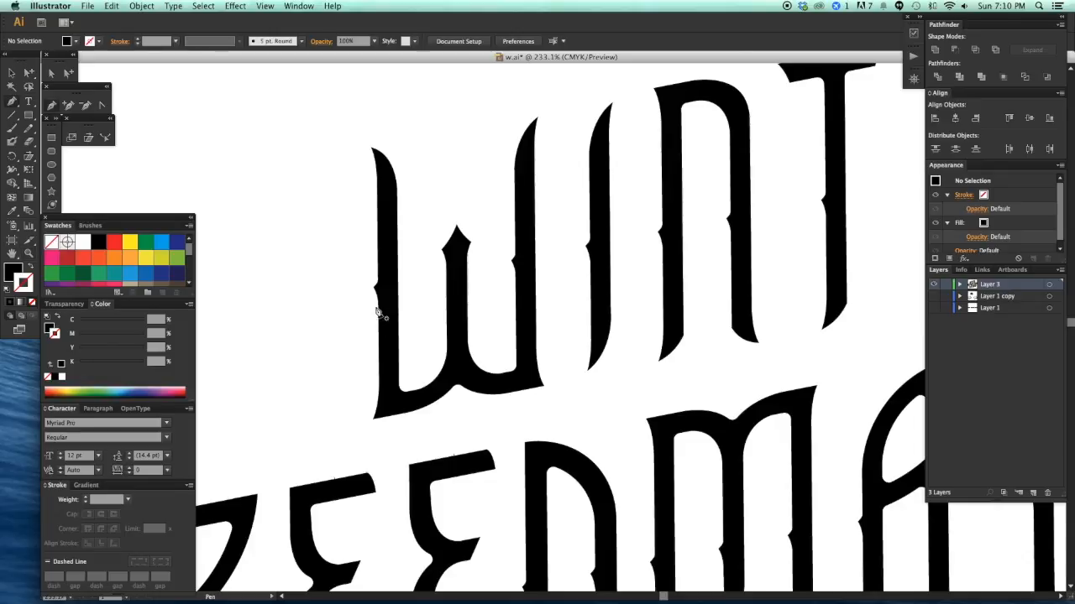
{"action": "left_click", "coordinate": [375, 307]}
{"action": "left_click_drag", "start_coordinate": [422, 353], "coordinate": [417, 361]}
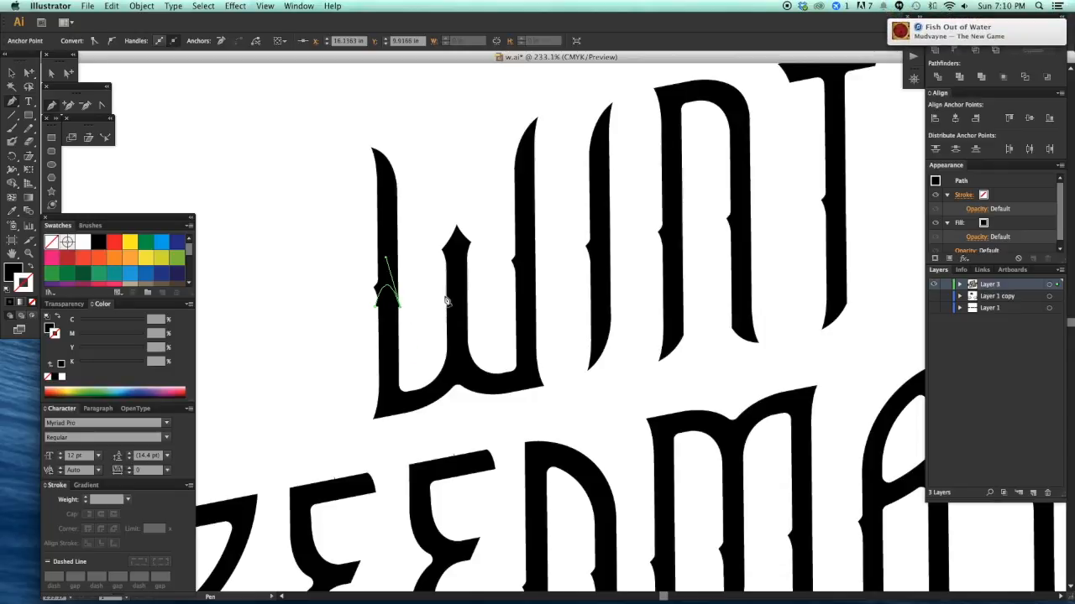
{"action": "left_click_drag", "start_coordinate": [458, 289], "coordinate": [483, 326]}
{"action": "left_click", "coordinate": [468, 293]}
{"action": "left_click", "coordinate": [515, 290]}
{"action": "left_click_drag", "start_coordinate": [545, 301], "coordinate": [551, 329]}
{"action": "scroll", "coordinate": [528, 319], "scroll_direction": "right", "scroll_amount": 3}
{"action": "scroll", "coordinate": [528, 319], "scroll_direction": "up", "scroll_amount": 2}
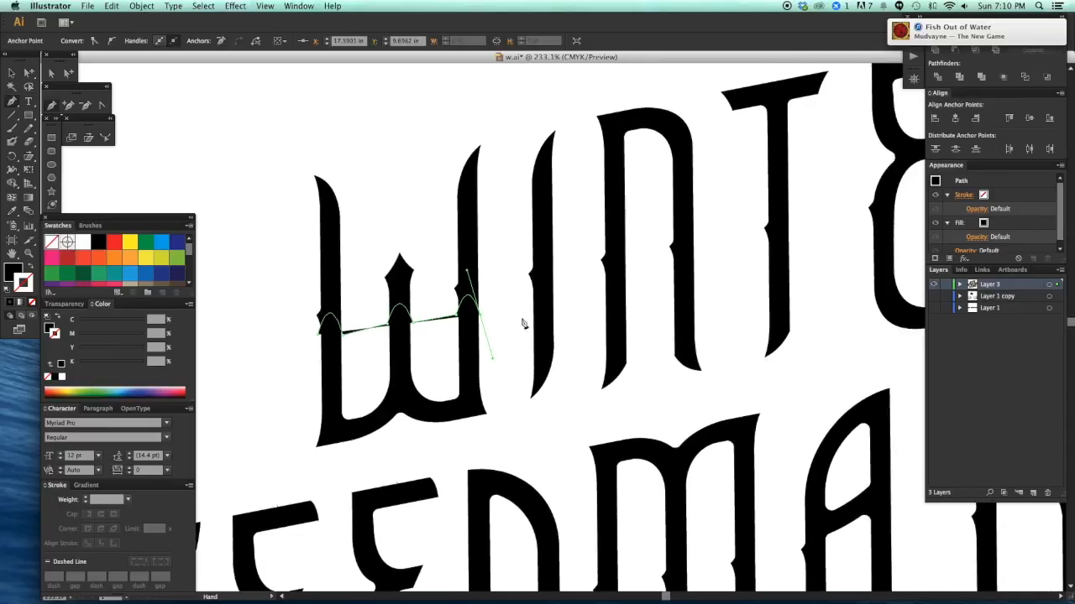
- Continue the wavy path across the I and both stems of the N in WINTER, arching over each stem
{"action": "left_click", "coordinate": [531, 293]}
{"action": "left_click_drag", "start_coordinate": [560, 291], "coordinate": [577, 333]}
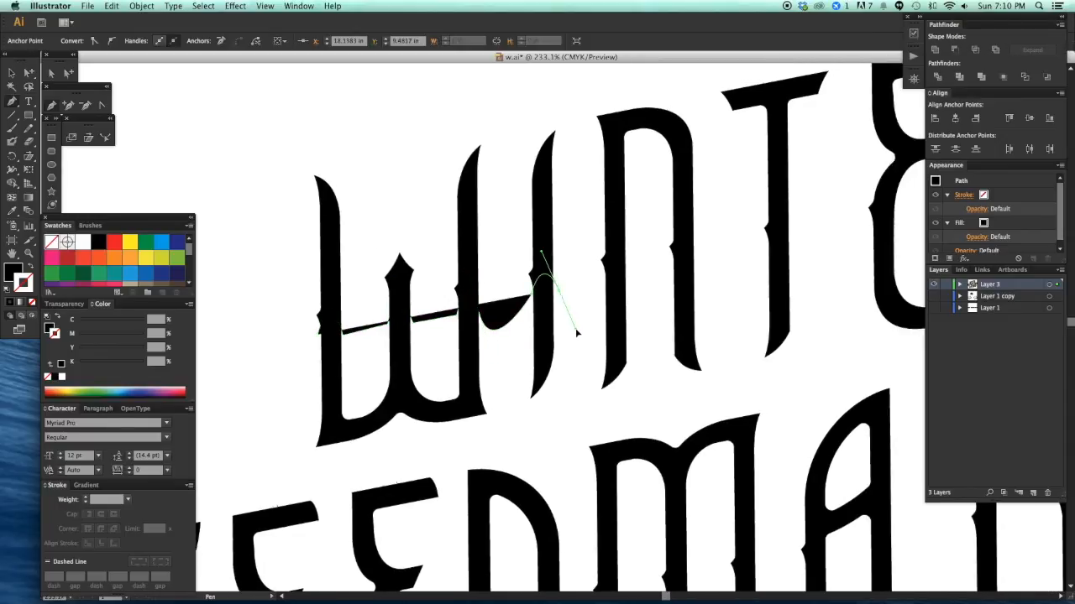
{"action": "left_click", "coordinate": [560, 292]}
{"action": "left_click", "coordinate": [603, 279]}
{"action": "left_click_drag", "start_coordinate": [616, 285], "coordinate": [580, 338]}
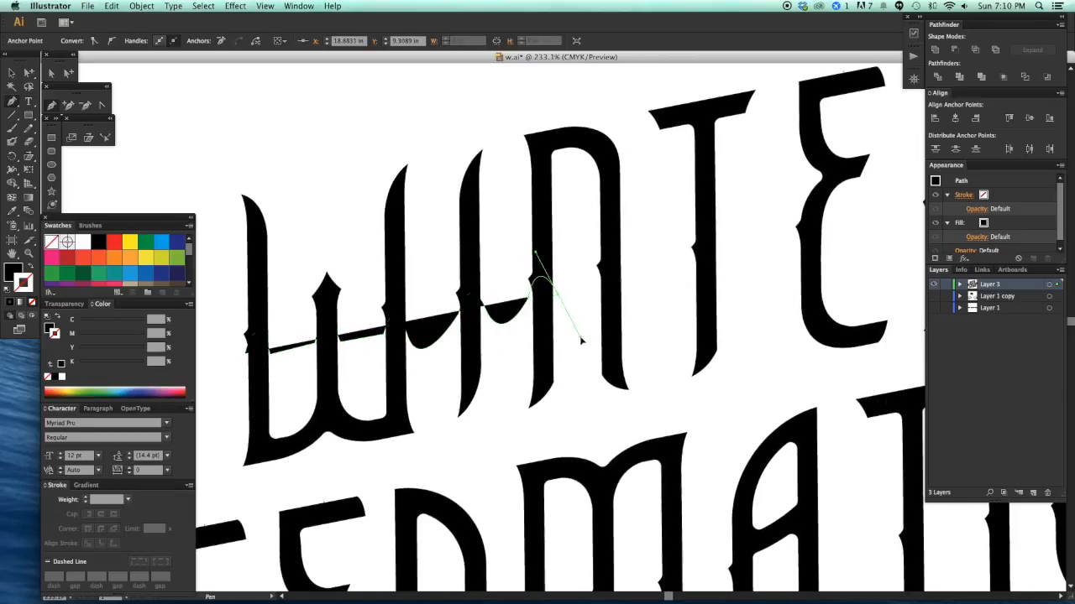
{"action": "left_click_drag", "start_coordinate": [626, 281], "coordinate": [645, 318]}
{"action": "left_click", "coordinate": [626, 282]}
{"action": "left_click_drag", "start_coordinate": [656, 278], "coordinate": [572, 290]}
- Extend the wavy path across the T, E and R of WINTER, arching over each stem and the R's leg
{"action": "left_click", "coordinate": [607, 278]}
{"action": "left_click_drag", "start_coordinate": [635, 269], "coordinate": [656, 301]}
{"action": "left_click", "coordinate": [708, 261]}
{"action": "left_click_drag", "start_coordinate": [709, 262], "coordinate": [577, 304]}
{"action": "left_click", "coordinate": [656, 249]}
{"action": "left_click_drag", "start_coordinate": [656, 251], "coordinate": [489, 289]}
{"action": "left_click_drag", "start_coordinate": [584, 255], "coordinate": [602, 296]}
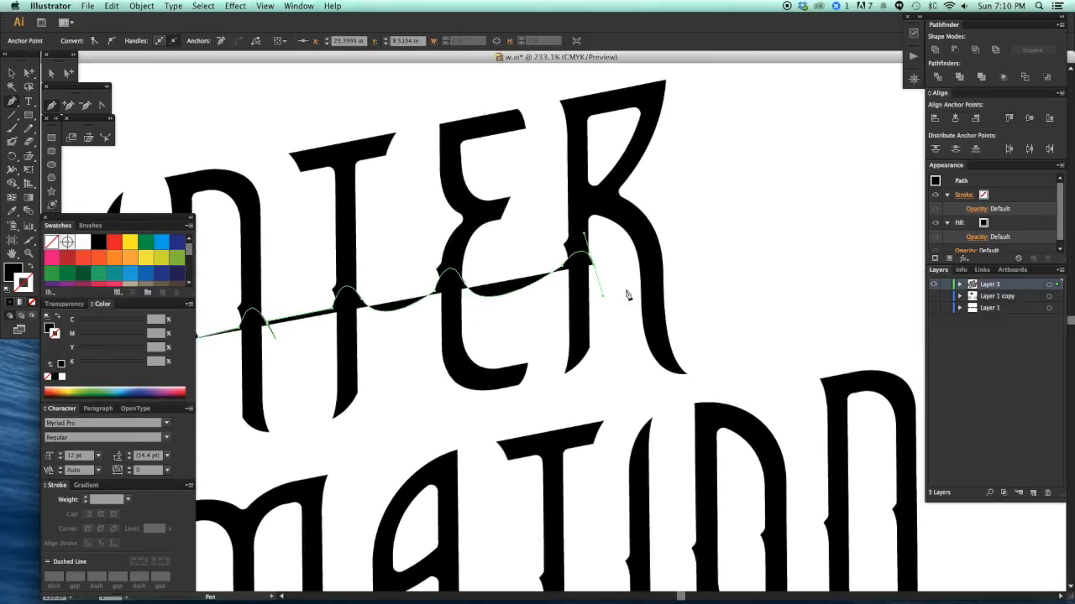
{"action": "left_click_drag", "start_coordinate": [647, 246], "coordinate": [703, 297]}
- Close the wavy path around the top of WINTER to form a filled shape covering the letters' upper halves, and deselect it
{"action": "key", "text": "super+minus"}
{"action": "key", "text": "super+minus"}
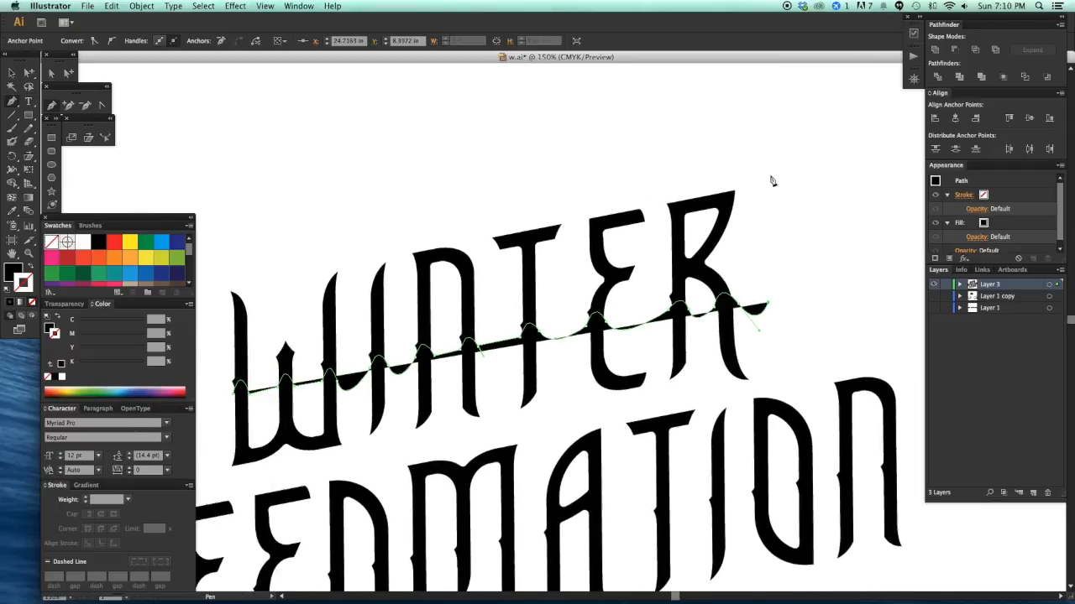
{"action": "left_click", "coordinate": [764, 156]}
{"action": "scroll", "coordinate": [496, 179], "scroll_direction": "left", "scroll_amount": 5}
{"action": "left_click", "coordinate": [435, 206]}
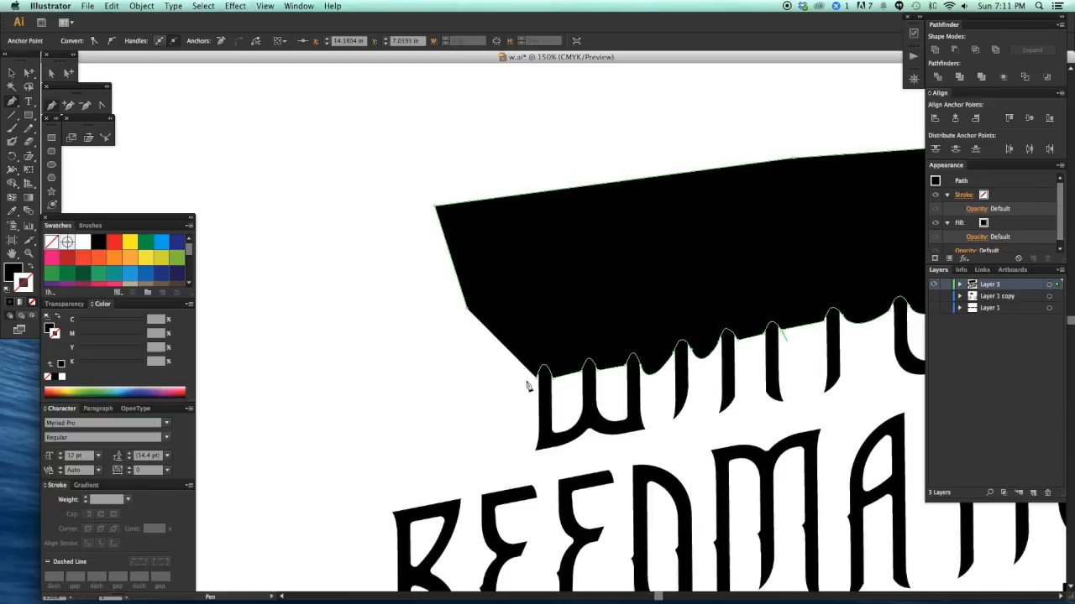
{"action": "left_click", "coordinate": [537, 380]}
{"action": "key", "text": "v"}
{"action": "left_click", "coordinate": [493, 400]}
{"action": "left_click_drag", "start_coordinate": [447, 392], "coordinate": [196, 347]}
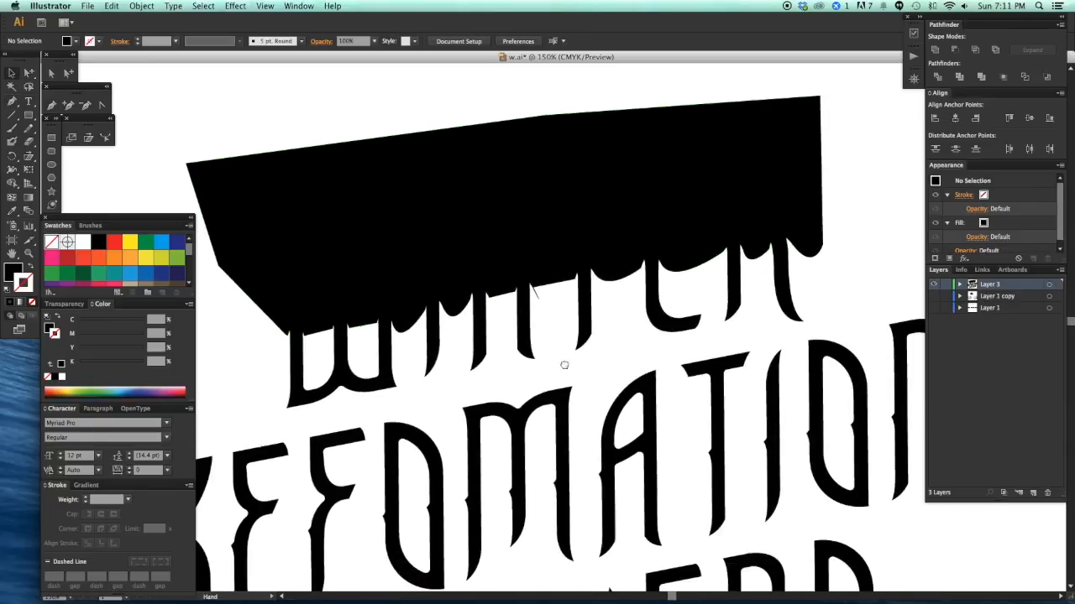
{"action": "left_click_drag", "start_coordinate": [564, 364], "coordinate": [545, 366]}
{"action": "left_click", "coordinate": [518, 358]}
{"action": "left_click", "coordinate": [571, 353]}
{"action": "key", "text": "a"}
{"action": "left_click", "coordinate": [569, 339]}
{"action": "left_click_drag", "start_coordinate": [800, 322], "coordinate": [709, 303]}
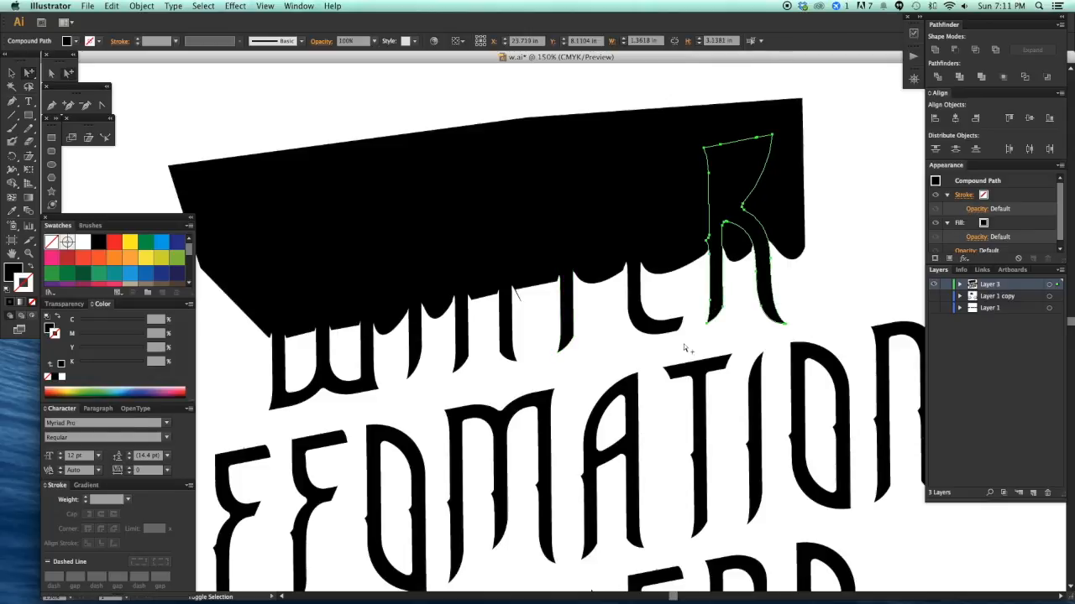
{"action": "left_click", "coordinate": [695, 337]}
- Erase REFOMATION and WEEKEND from a duplicate of the lettering with an enlarged Eraser, keeping only WINTER in that copy
{"action": "key", "text": "v"}
{"action": "key", "text": "super+minus"}
{"action": "key", "text": "super+minus"}
{"action": "key", "text": "super+minus"}
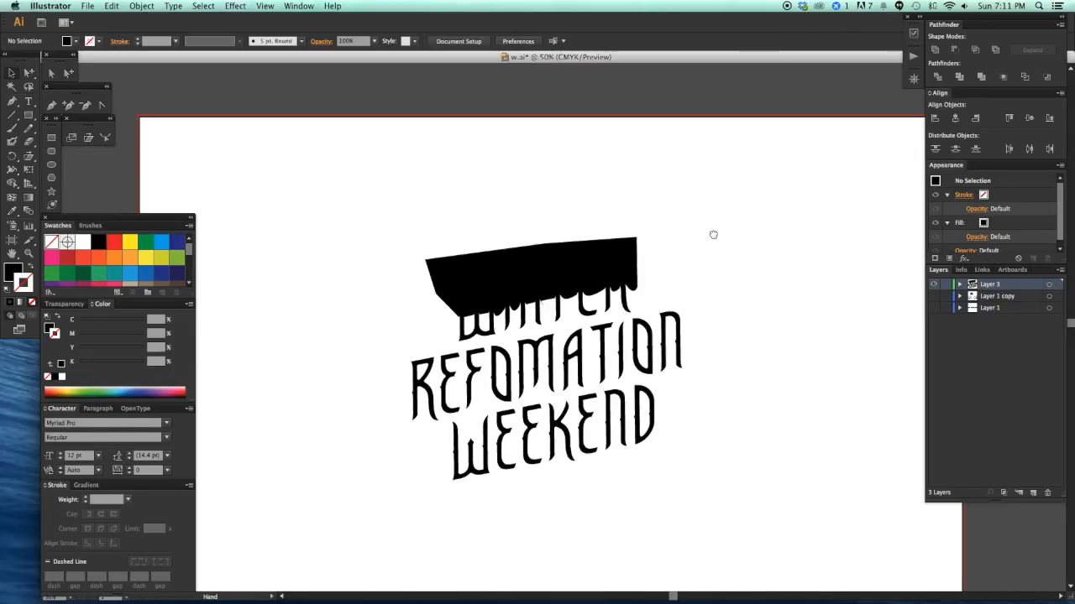
{"action": "left_click", "coordinate": [635, 331]}
{"action": "left_click", "coordinate": [641, 332]}
{"action": "left_click", "coordinate": [643, 330]}
{"action": "key", "text": "shift+e"}
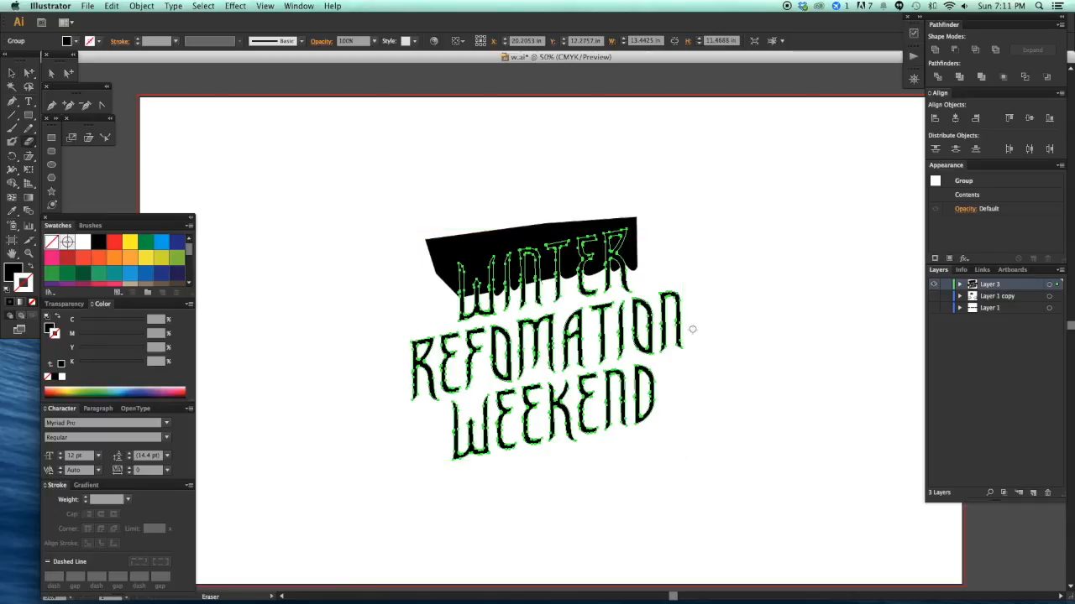
{"action": "key", "text": "bracketright"}
{"action": "key", "text": "bracketright"}
{"action": "key", "text": "bracketright"}
{"action": "mouse_move", "coordinate": [689, 384]}
{"action": "left_mouse_down"}
{"action": "mouse_move", "coordinate": [429, 435]}
{"action": "mouse_move", "coordinate": [401, 381]}
{"action": "mouse_move", "coordinate": [722, 322]}
{"action": "left_mouse_up"}
{"action": "key", "text": "v"}
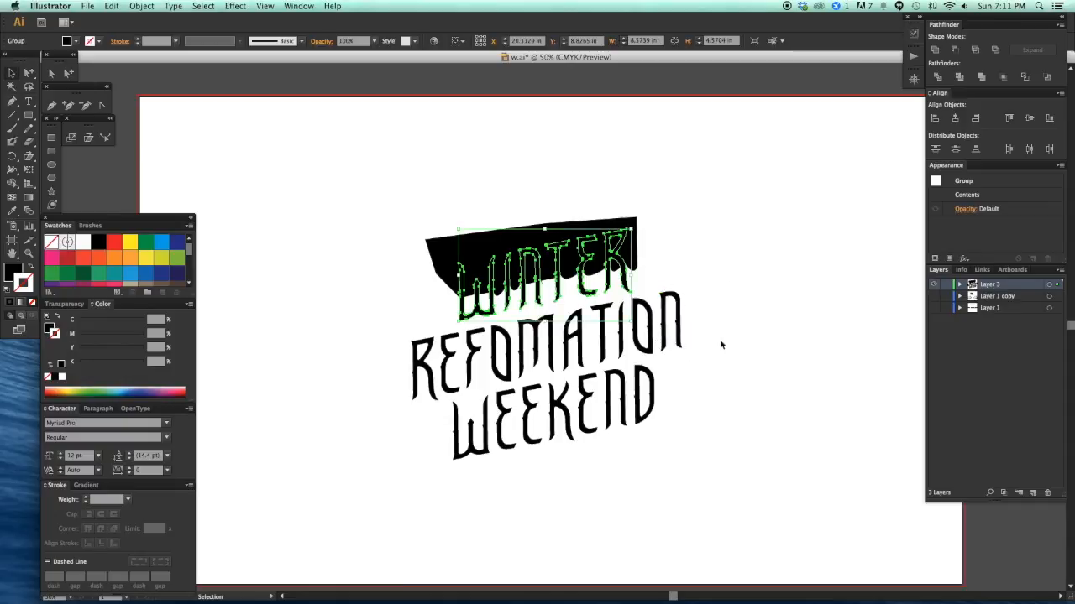
- Turn the duplicated WINTER letters into a compound path and clip the wavy shape inside them
{"action": "scroll", "coordinate": [720, 339], "scroll_direction": "up", "scroll_amount": 1}
{"action": "key", "text": "super+8"}
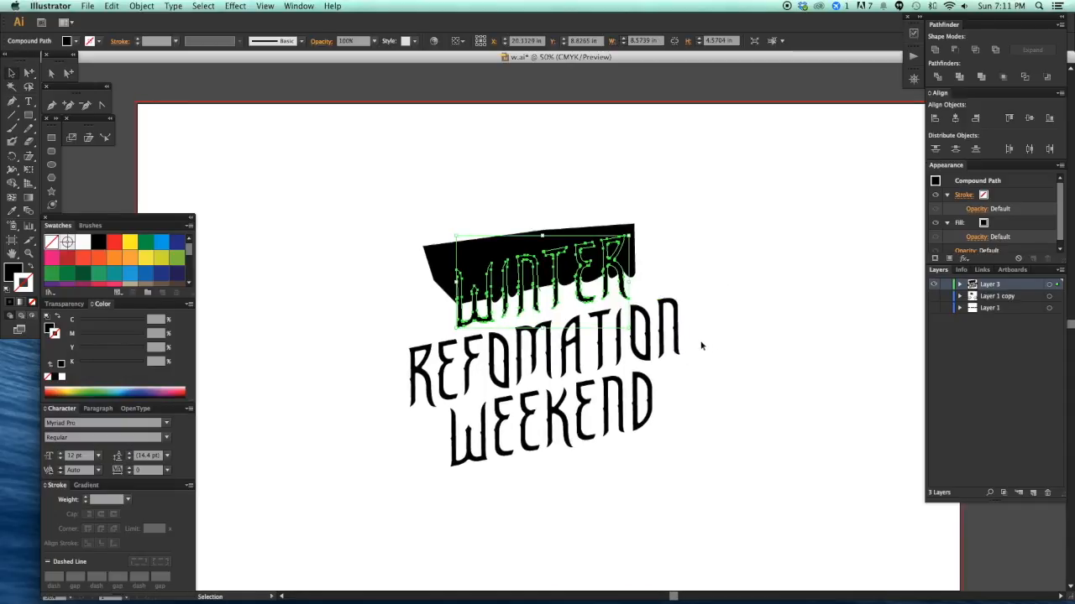
{"action": "left_click", "coordinate": [632, 264], "text": "shift"}
{"action": "key", "text": "super+7"}
{"action": "left_click", "coordinate": [736, 291]}
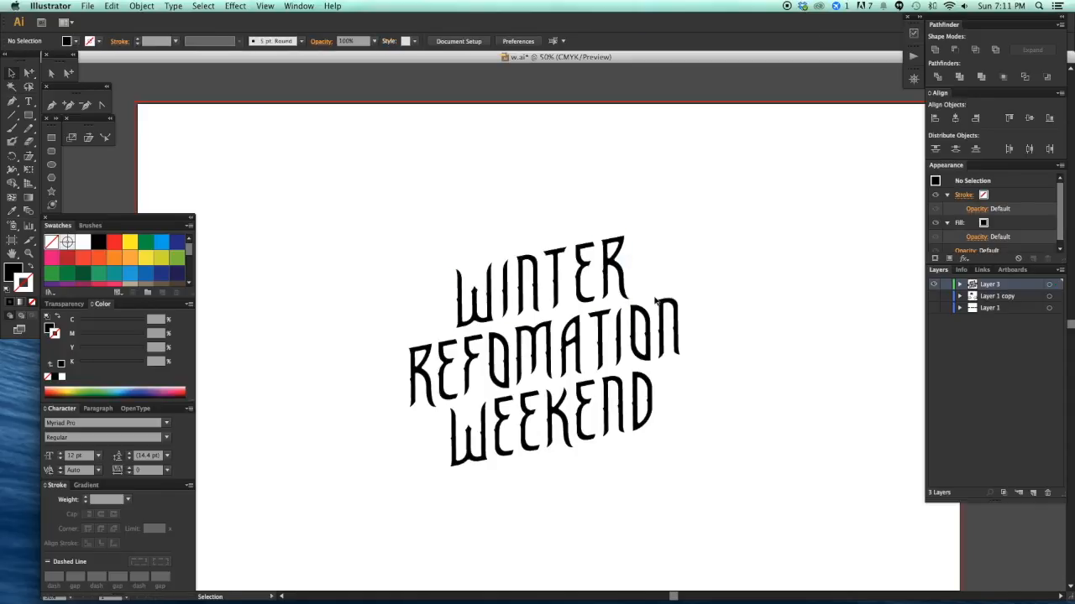
- Remove the full lettering from Layer 3, keeping only the clipped upper part of WINTER
{"action": "key", "text": "super+a"}
{"action": "key", "text": "super+alt+]"}
{"action": "left_click", "coordinate": [756, 302]}
{"action": "left_click", "coordinate": [678, 309]}
{"action": "key", "text": "Delete"}
{"action": "left_click_drag", "start_coordinate": [716, 314], "coordinate": [712, 325]}
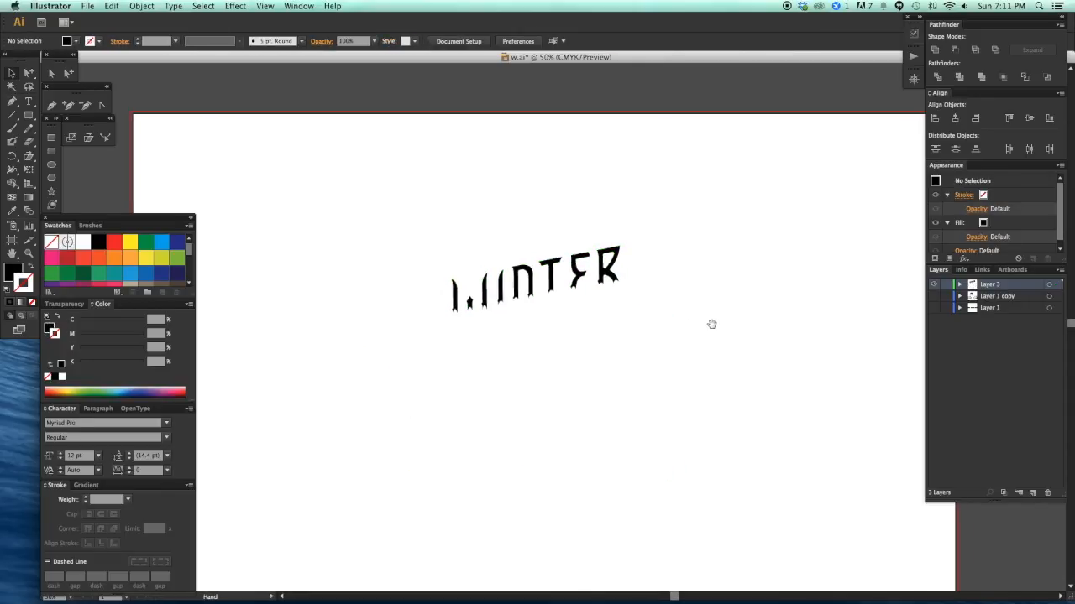
- Show Layer 1 copy so the extruded lettering sits beneath the clipped WINTER artwork
{"action": "left_click", "coordinate": [933, 296]}
{"action": "left_click", "coordinate": [841, 342], "text": "super"}
{"action": "mouse_move", "coordinate": [337, 290]}
{"action": "left_mouse_down"}
{"action": "mouse_move", "coordinate": [628, 299]}
{"action": "mouse_move", "coordinate": [895, 283]}
{"action": "left_mouse_up"}
{"action": "left_click_drag", "start_coordinate": [480, 179], "coordinate": [980, 383]}
{"action": "left_click_drag", "start_coordinate": [752, 384], "coordinate": [770, 382]}
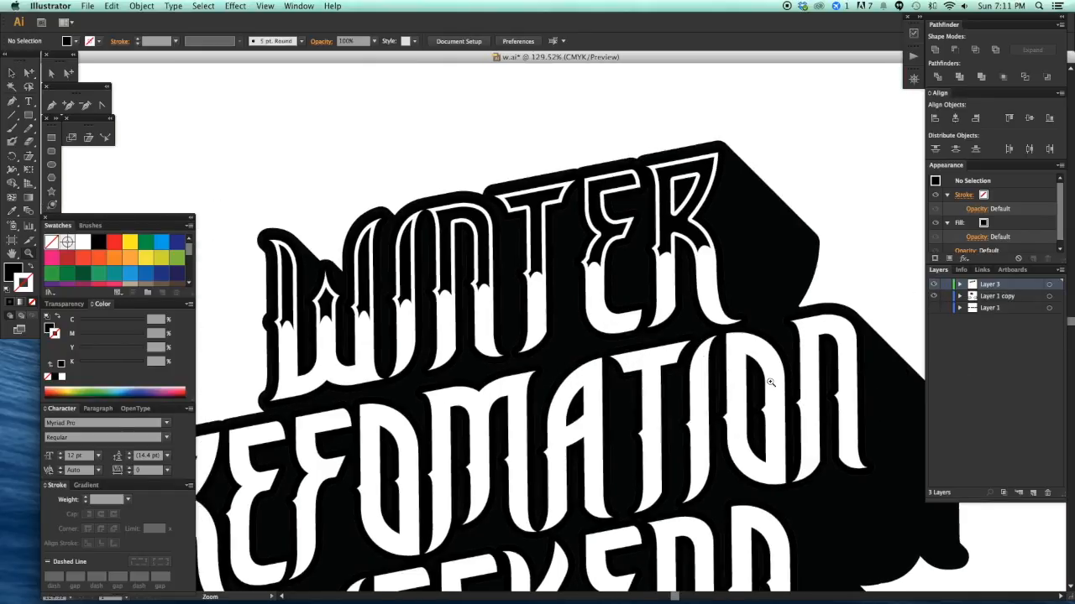
- Recolor the wavy shape inside the WINTER clipping mask with white sampled from the lettering
{"action": "left_click", "coordinate": [703, 249]}
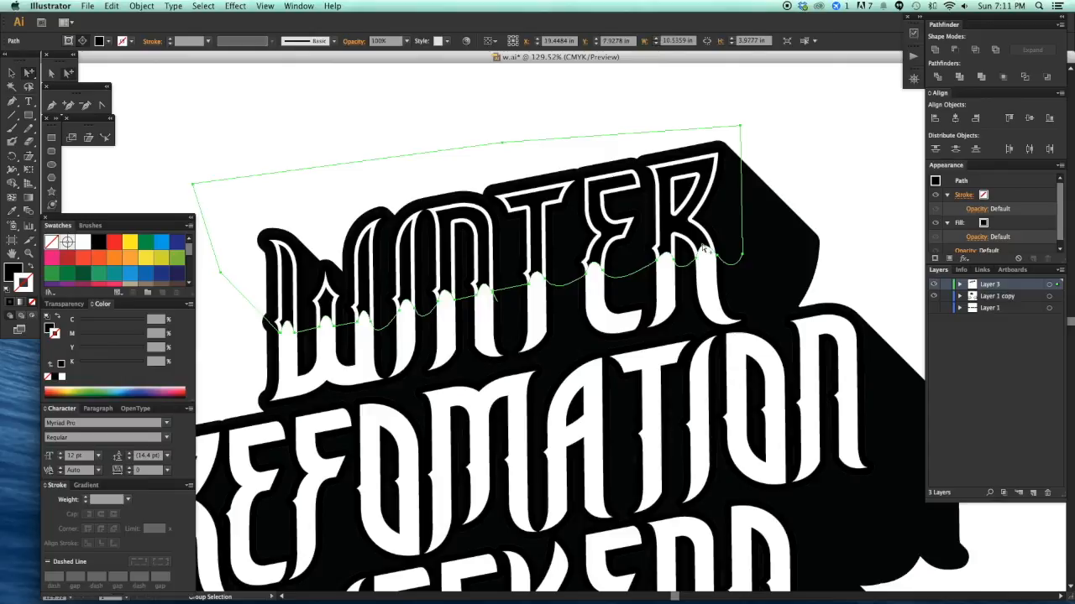
{"action": "left_click", "coordinate": [789, 196]}
{"action": "left_click", "coordinate": [704, 249]}
{"action": "key", "text": "i"}
{"action": "left_click", "coordinate": [704, 279]}
{"action": "key", "text": "a"}
{"action": "left_click_drag", "start_coordinate": [815, 187], "coordinate": [846, 160]}
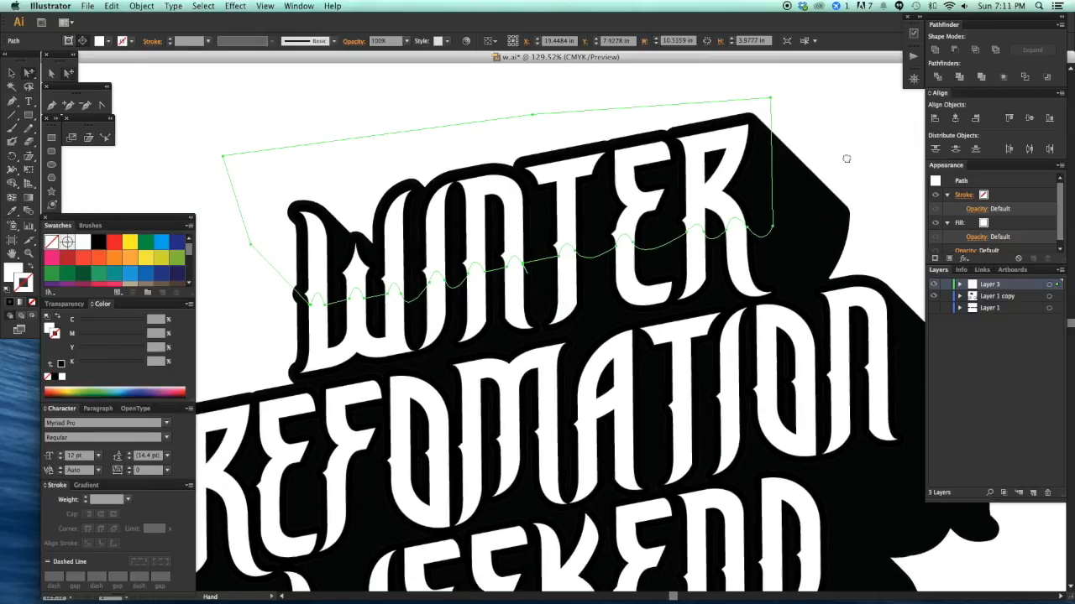
- Draw a rectangle over WINTER, rotate it to follow the word's slant and fill it with black sampled from the extrusion
{"action": "left_click", "coordinate": [51, 138]}
{"action": "left_click_drag", "start_coordinate": [237, 258], "coordinate": [923, 456]}
{"action": "key", "text": "r"}
{"action": "left_click_drag", "start_coordinate": [824, 376], "coordinate": [782, 314]}
{"action": "key", "text": "v"}
{"action": "key", "text": "o"}
{"action": "key", "text": "i"}
{"action": "left_click", "coordinate": [874, 489]}
{"action": "key", "text": "a"}
{"action": "left_click", "coordinate": [905, 255]}
- Cut the black rectangle and paste it behind the white wavy shape inside the WINTER clipping mask
{"action": "left_click", "coordinate": [837, 271]}
{"action": "key", "text": "Delete"}
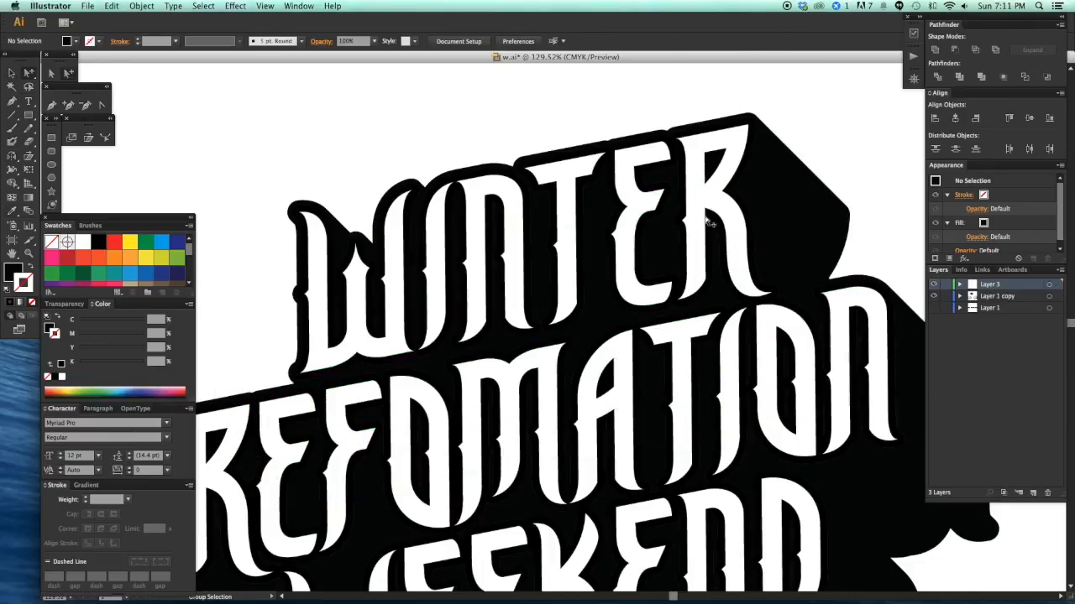
{"action": "left_click", "coordinate": [711, 193]}
{"action": "key", "text": "super+b"}
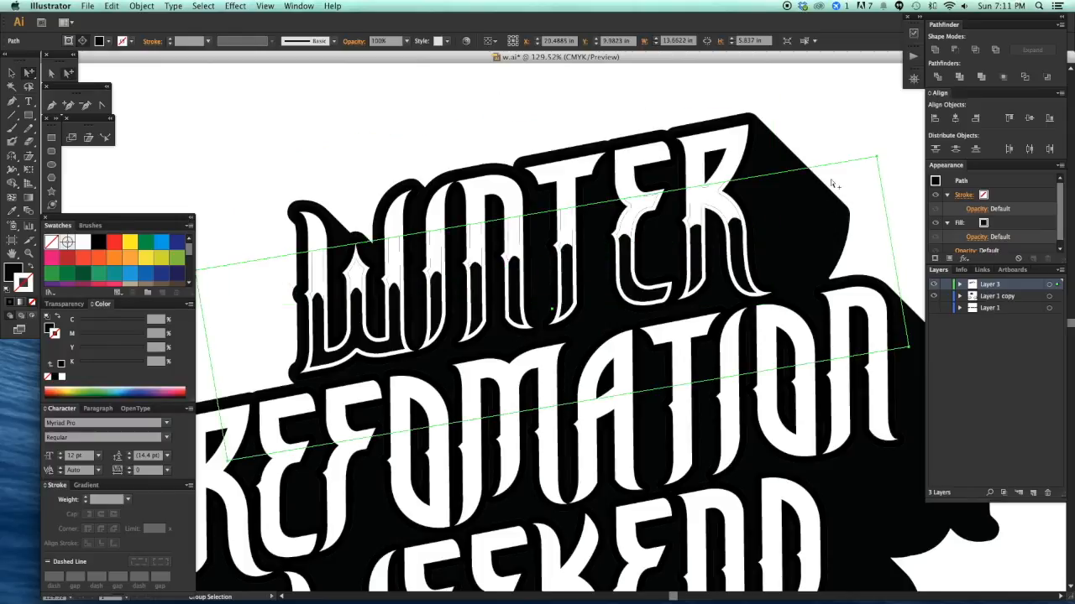
- Examine the two-tone drip effect on WINTER up close and within the whole lettering
{"action": "left_click", "coordinate": [831, 183]}
{"action": "key", "text": "super+minus"}
{"action": "key", "text": "super+minus"}
{"action": "key", "text": "super+minus"}
{"action": "left_click", "coordinate": [814, 220]}
{"action": "key", "text": "v"}
{"action": "left_click_drag", "start_coordinate": [784, 308], "coordinate": [816, 274]}
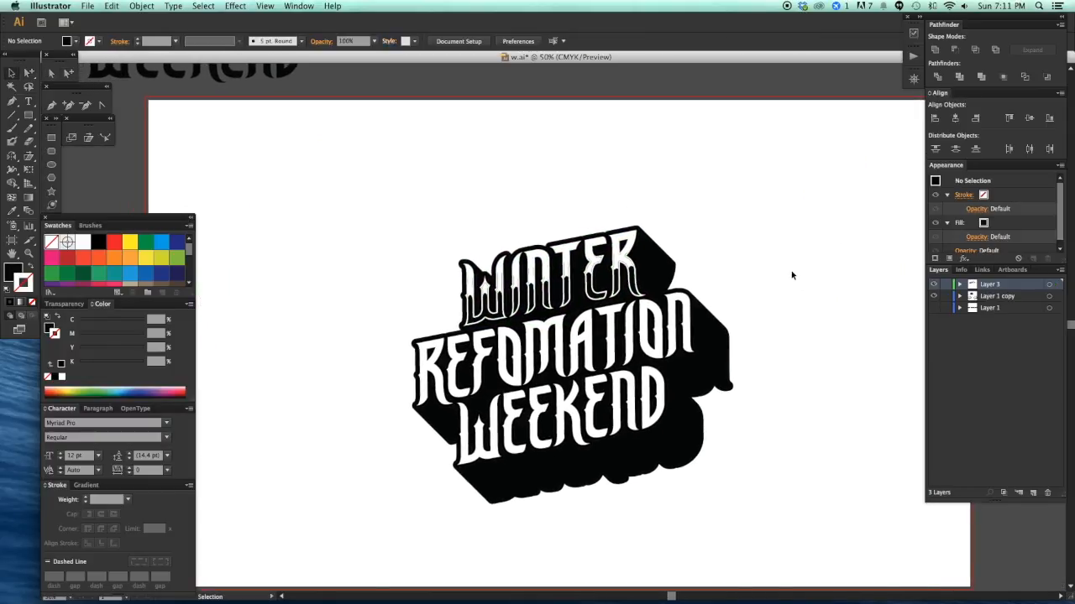
{"action": "left_click_drag", "start_coordinate": [417, 176], "coordinate": [697, 457]}
{"action": "left_click", "coordinate": [574, 312]}
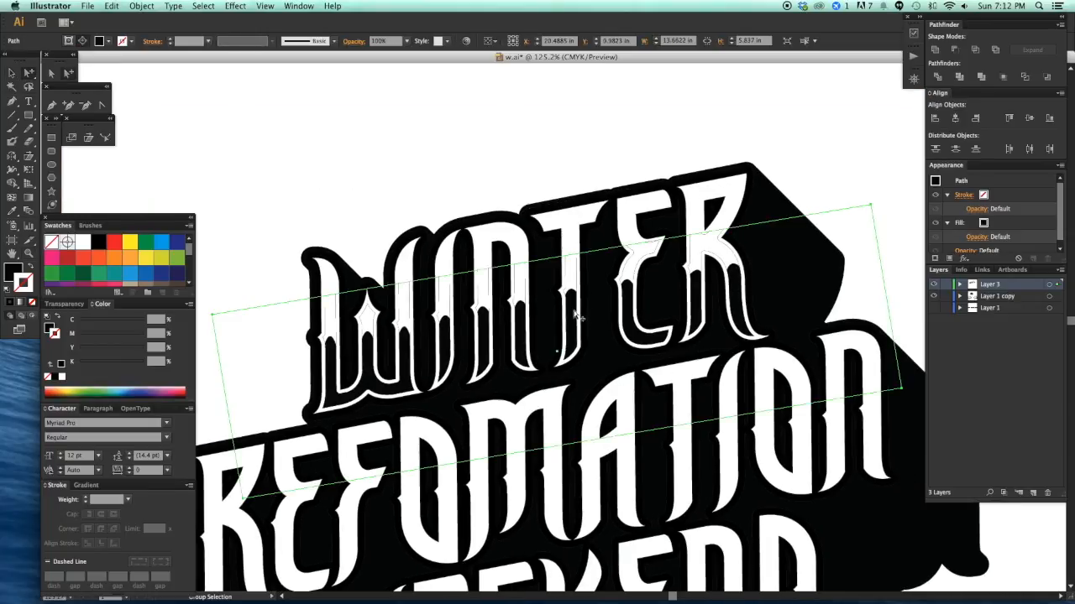
{"action": "key", "text": "v"}
{"action": "left_click", "coordinate": [542, 128]}
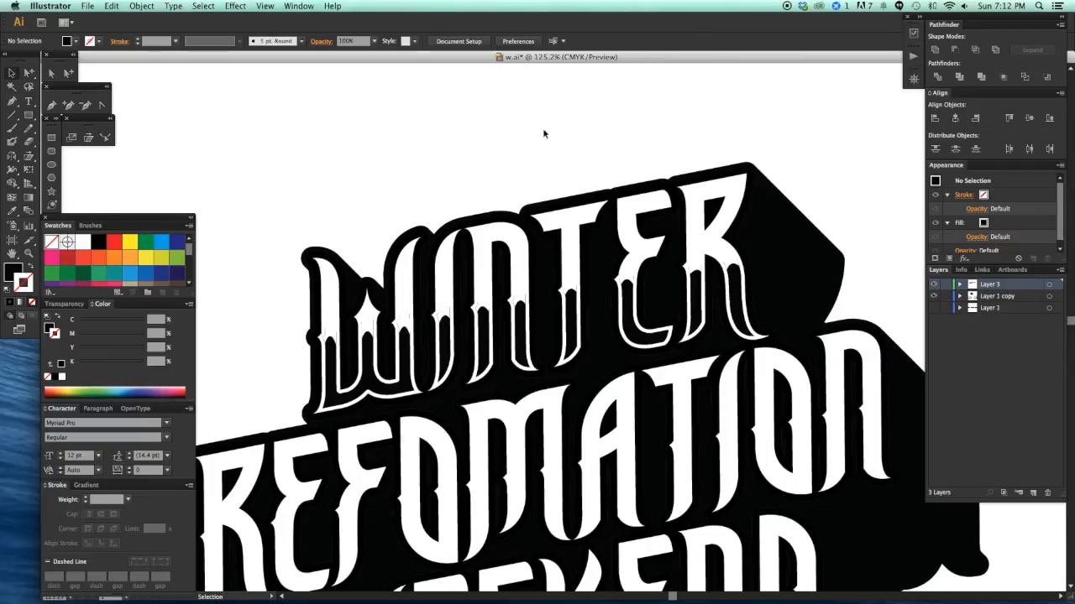
{"action": "key", "text": "super+minus"}
{"action": "key", "text": "super+minus"}
{"action": "left_click_drag", "start_coordinate": [601, 193], "coordinate": [546, 136]}
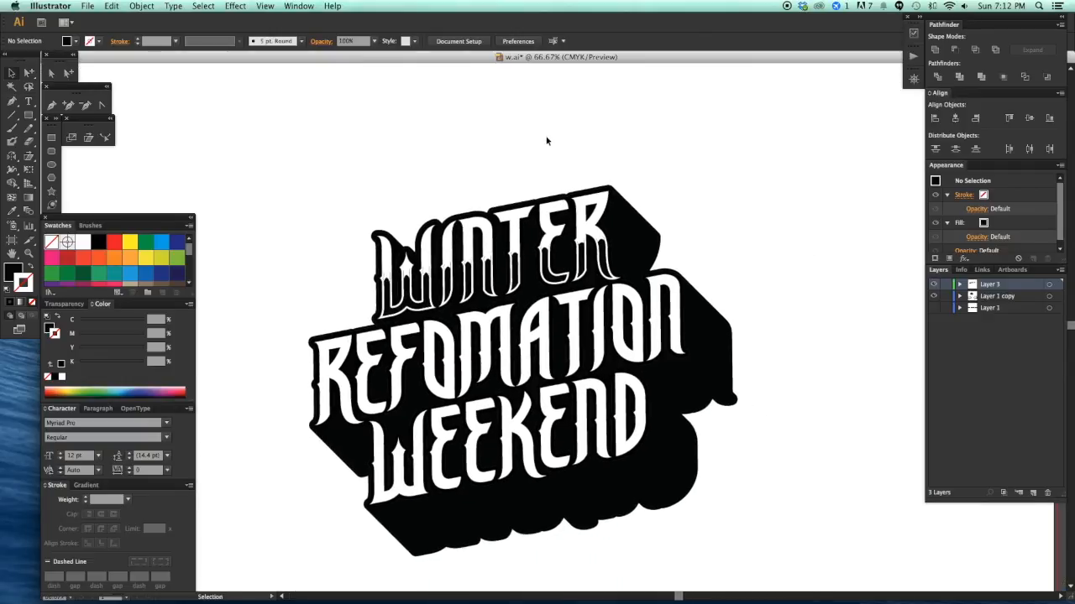
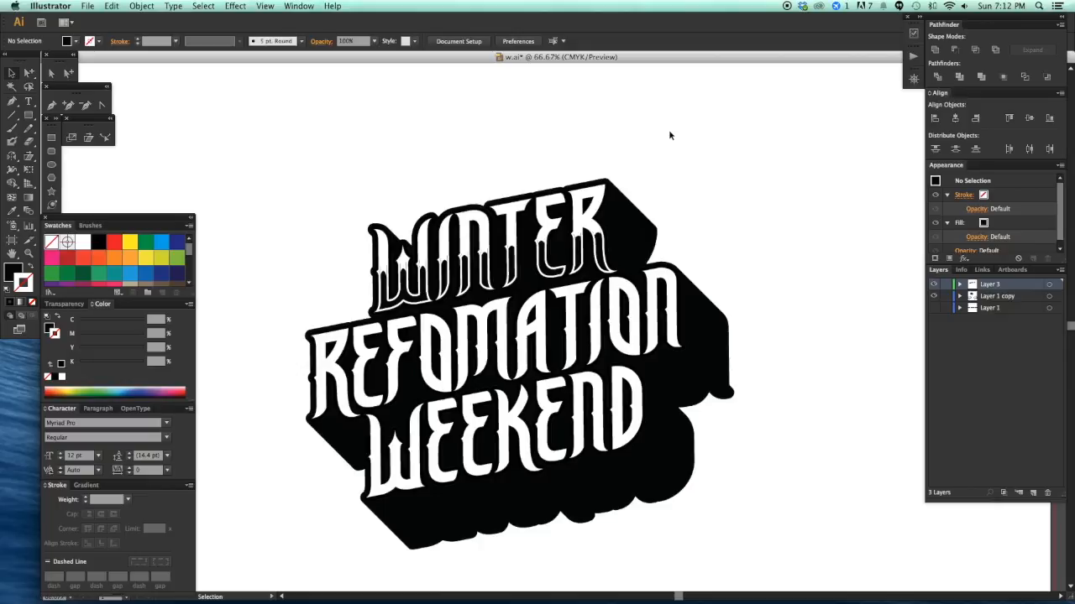
{"action": "left_click_drag", "start_coordinate": [720, 166], "coordinate": [741, 146]}
{"action": "left_click_drag", "start_coordinate": [744, 185], "coordinate": [735, 176]}
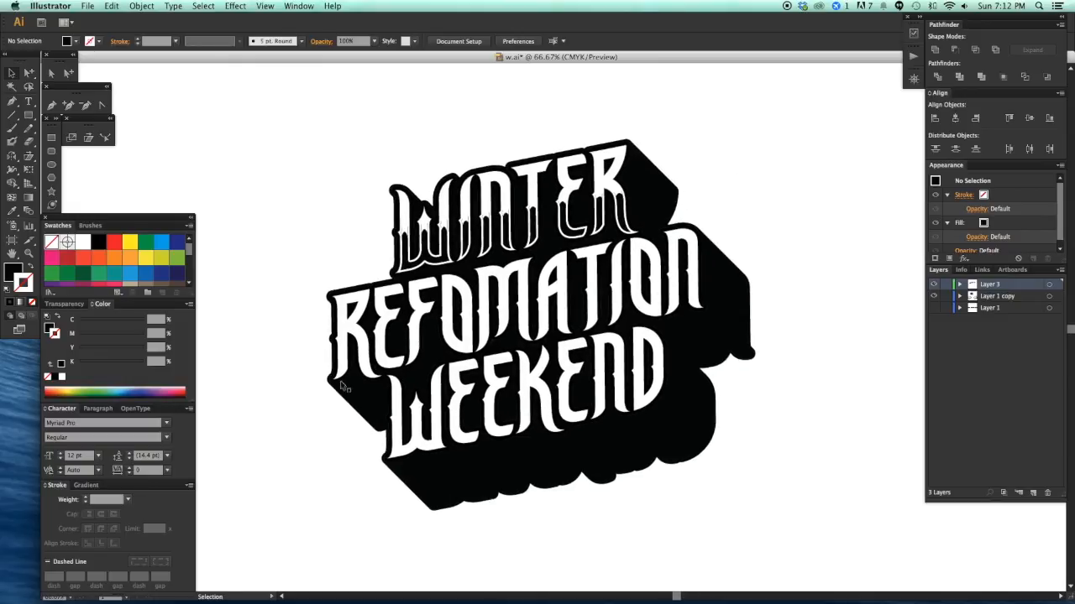
- Hide Layer 1 copy and paste the full inset lettering in front on Layer 3, ready for drawing over REFOMATION
{"action": "left_click", "coordinate": [933, 296]}
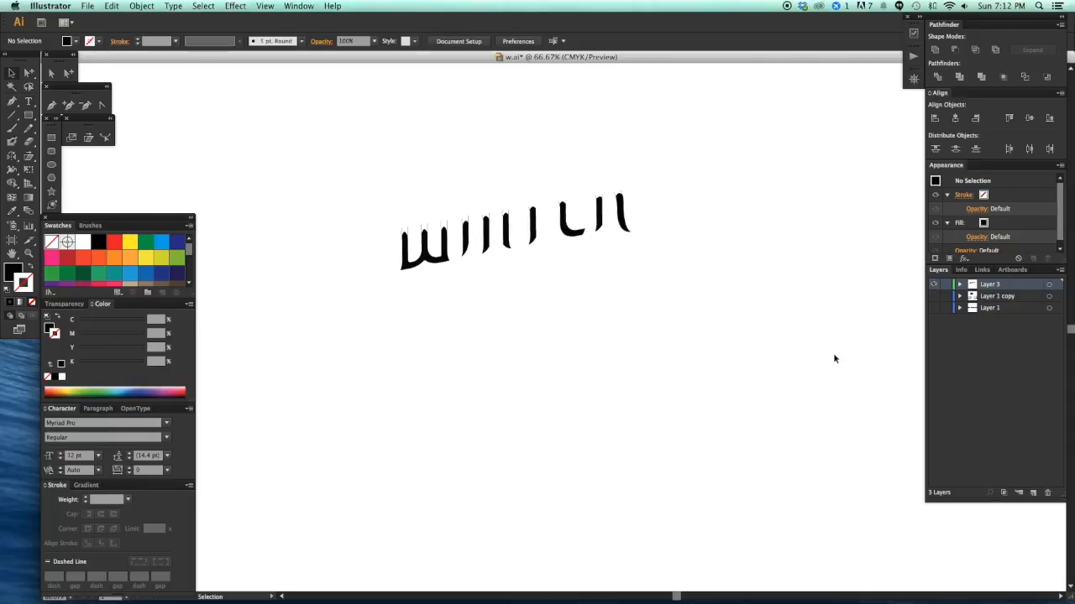
{"action": "key", "text": "super+f"}
{"action": "left_click", "coordinate": [816, 322]}
{"action": "left_click_drag", "start_coordinate": [778, 380], "coordinate": [790, 367]}
{"action": "left_click_drag", "start_coordinate": [312, 234], "coordinate": [542, 434]}
{"action": "key", "text": "p"}
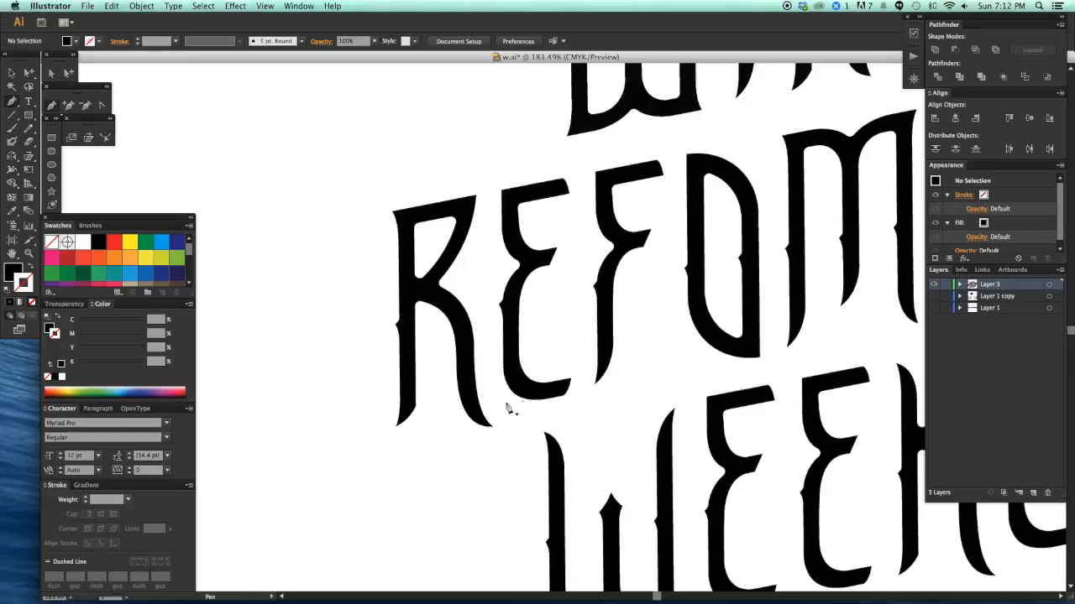
- Start a wavy Pen path with drip-like humps across the R and E of REFOMATION
{"action": "left_click", "coordinate": [394, 352]}
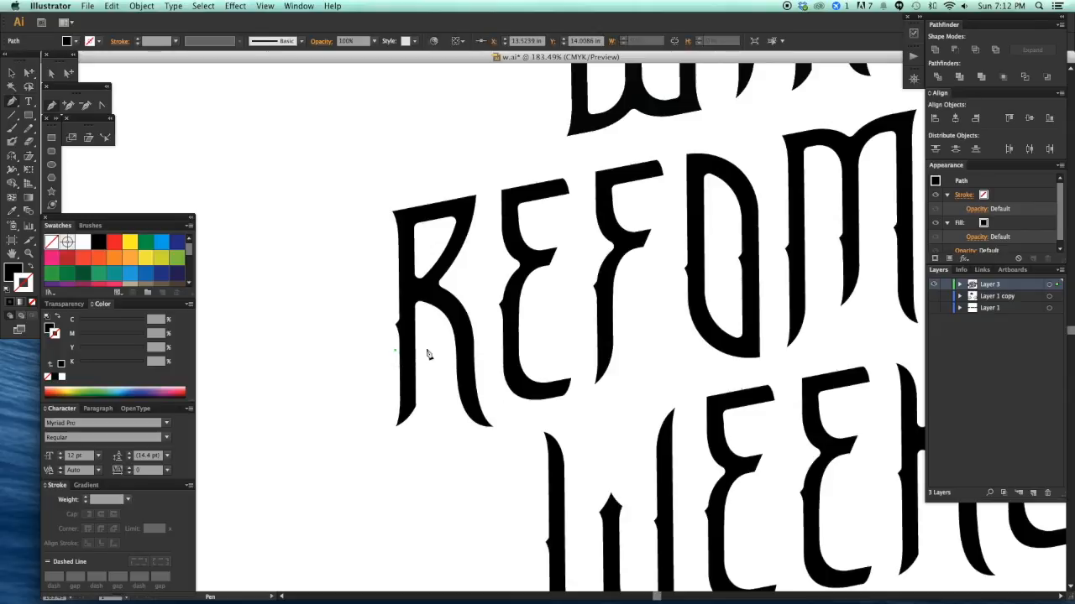
{"action": "left_click_drag", "start_coordinate": [434, 392], "coordinate": [429, 386]}
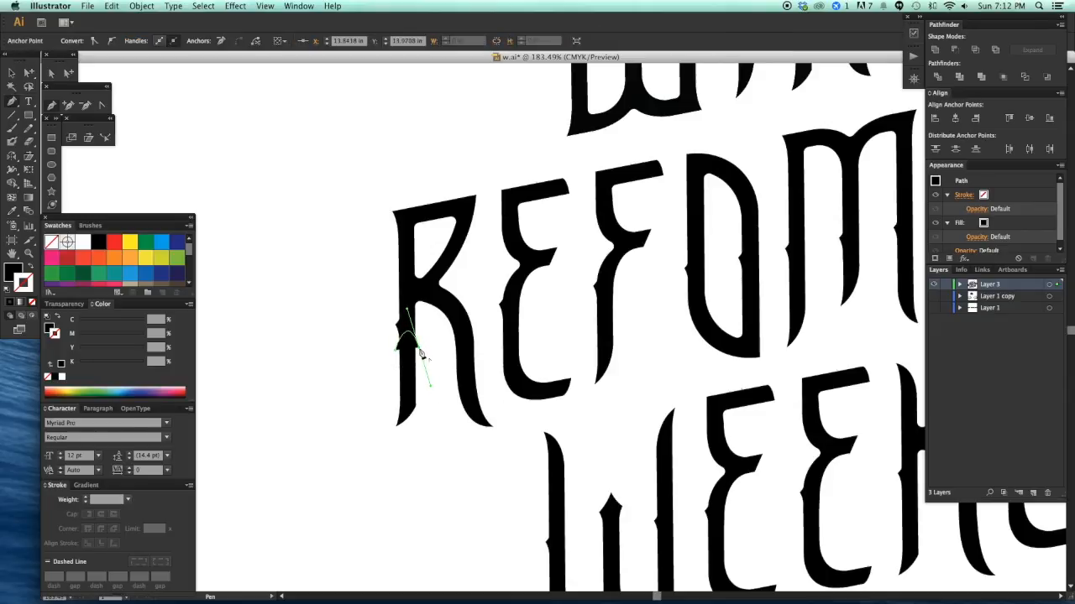
{"action": "left_click", "coordinate": [461, 346]}
{"action": "left_click_drag", "start_coordinate": [495, 389], "coordinate": [496, 389]}
{"action": "left_click", "coordinate": [480, 344]}
{"action": "left_click", "coordinate": [501, 334]}
{"action": "left_click_drag", "start_coordinate": [520, 331], "coordinate": [501, 381]}
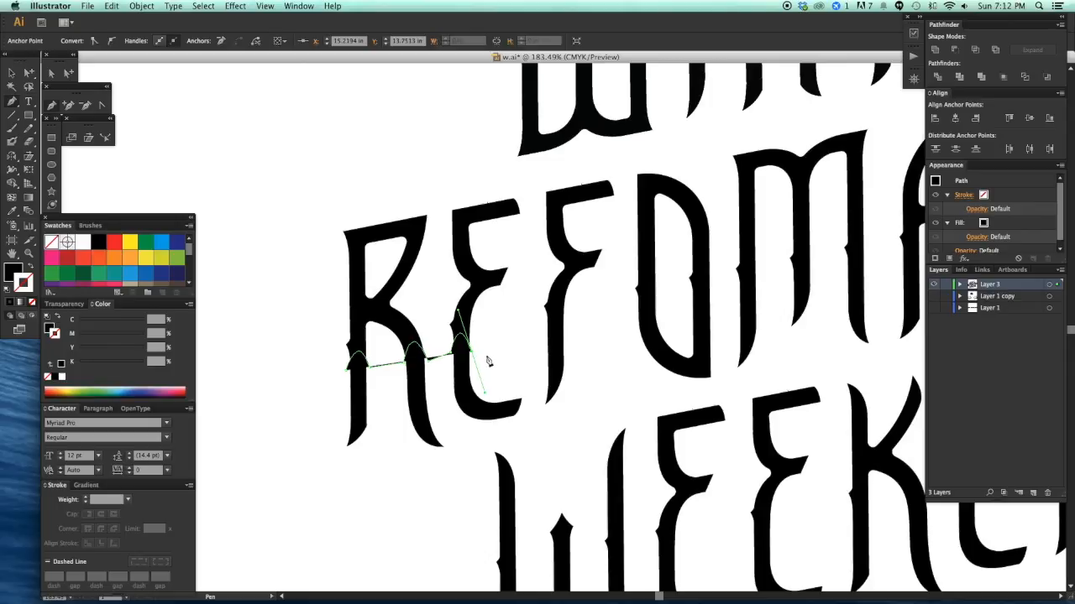
- Continue the wavy drip path across the F, O, M and A of REFOMATION, arching over each stem
{"action": "left_click", "coordinate": [473, 356]}
{"action": "left_click", "coordinate": [542, 330]}
{"action": "left_click_drag", "start_coordinate": [524, 342], "coordinate": [529, 369]}
{"action": "left_click", "coordinate": [577, 319]}
{"action": "left_click_drag", "start_coordinate": [578, 321], "coordinate": [576, 363]}
{"action": "left_click_drag", "start_coordinate": [619, 324], "coordinate": [549, 372]}
{"action": "left_click", "coordinate": [569, 334]}
{"action": "left_click_drag", "start_coordinate": [593, 329], "coordinate": [606, 364]}
{"action": "left_click_drag", "start_coordinate": [629, 327], "coordinate": [649, 320]}
{"action": "left_click", "coordinate": [701, 307]}
{"action": "left_click_drag", "start_coordinate": [712, 333], "coordinate": [570, 345]}
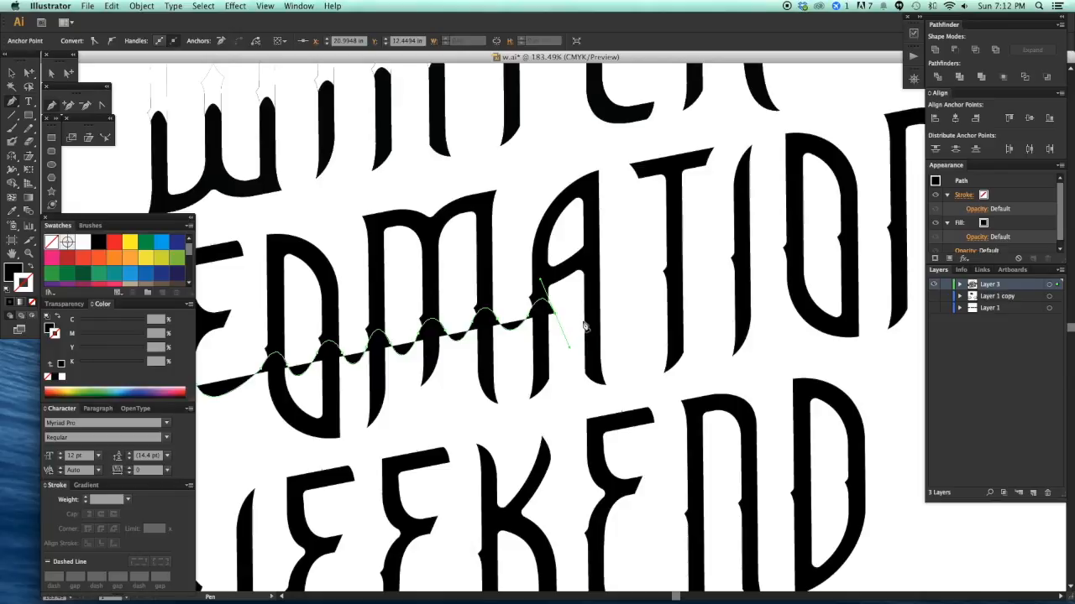
{"action": "left_click_drag", "start_coordinate": [629, 324], "coordinate": [503, 342]}
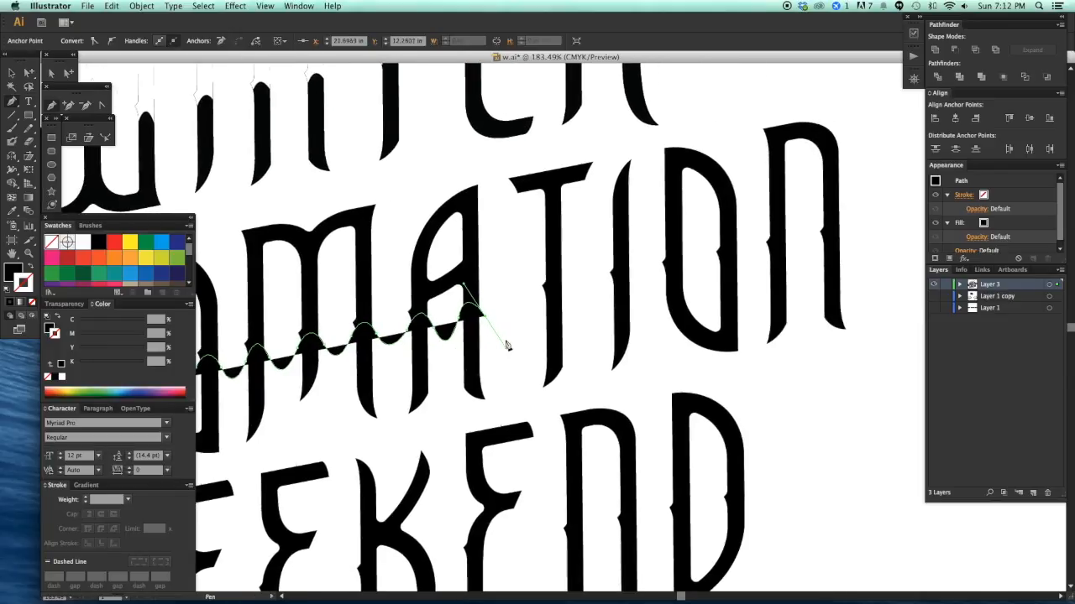
- Extend the wavy drip path across the T, I, O and N of REFOMATION, just past the word's end
{"action": "left_click_drag", "start_coordinate": [552, 298], "coordinate": [579, 334]}
{"action": "left_click", "coordinate": [611, 289]}
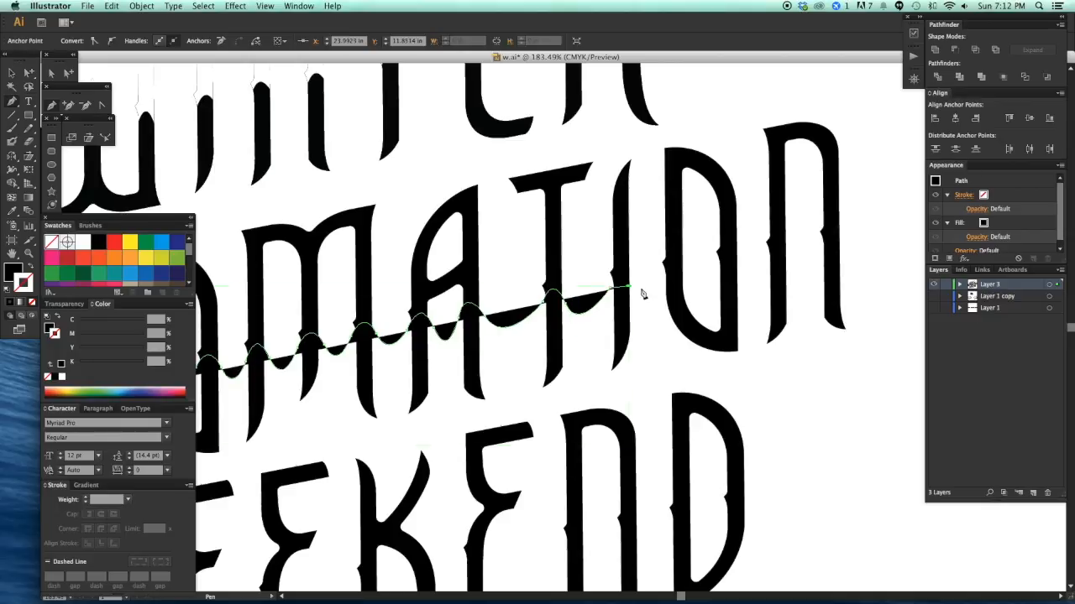
{"action": "left_click_drag", "start_coordinate": [630, 281], "coordinate": [560, 328]}
{"action": "left_click", "coordinate": [581, 290]}
{"action": "left_click_drag", "start_coordinate": [602, 288], "coordinate": [610, 315]}
{"action": "left_click", "coordinate": [634, 283]}
{"action": "left_click_drag", "start_coordinate": [659, 281], "coordinate": [665, 313]}
{"action": "left_click", "coordinate": [682, 277]}
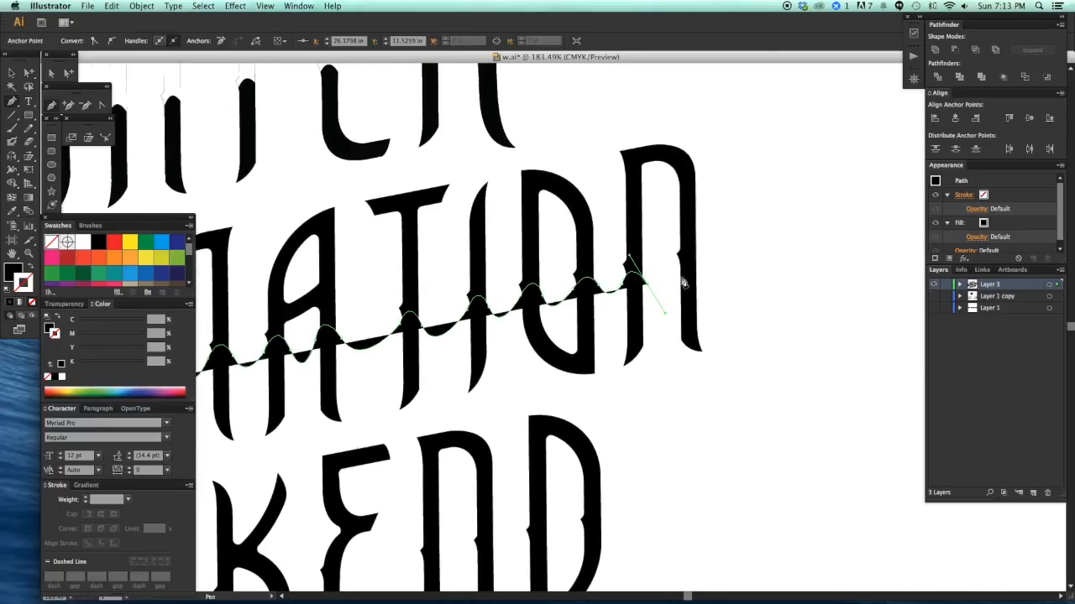
{"action": "left_click_drag", "start_coordinate": [704, 275], "coordinate": [747, 259]}
{"action": "left_click_drag", "start_coordinate": [734, 219], "coordinate": [762, 320]}
{"action": "left_click", "coordinate": [747, 226]}
{"action": "left_click", "coordinate": [658, 234]}
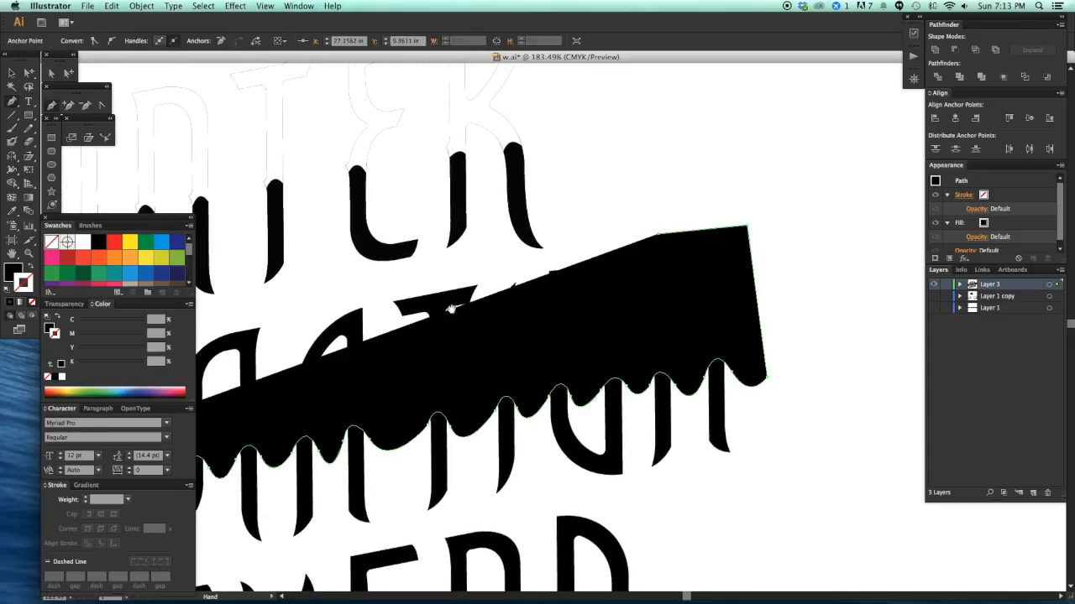
{"action": "left_click_drag", "start_coordinate": [450, 309], "coordinate": [639, 289]}
{"action": "left_click_drag", "start_coordinate": [714, 289], "coordinate": [411, 268]}
{"action": "key", "text": "super+z"}
{"action": "key", "text": "super+z"}
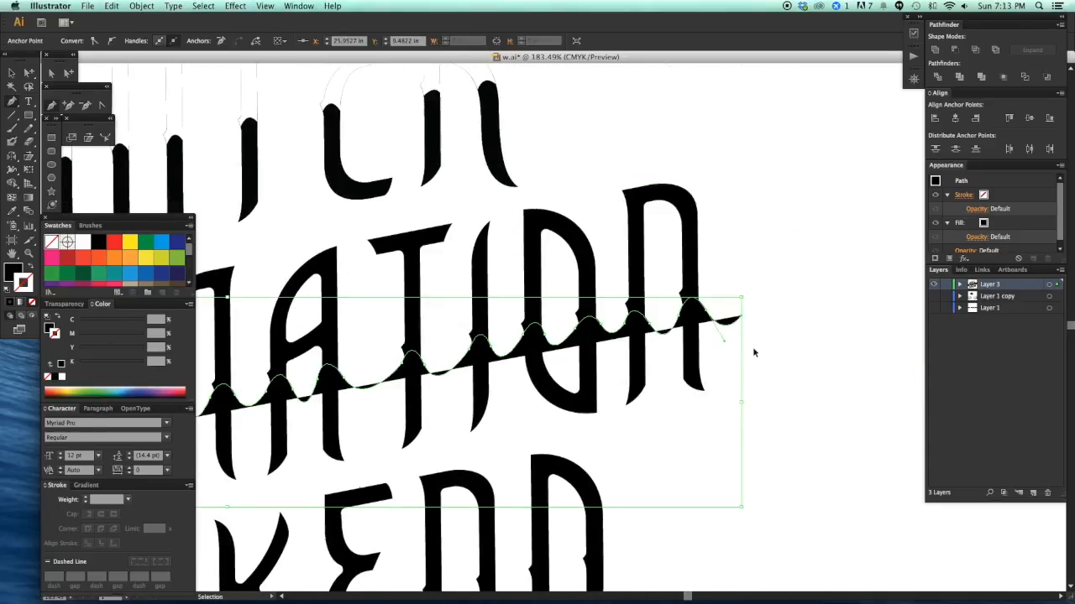
- Close the wavy path around the lower half of REFOMATION, keeping its lower edge above WEEKEND, and deselect it
{"action": "left_click", "coordinate": [735, 401]}
{"action": "left_click_drag", "start_coordinate": [211, 505], "coordinate": [548, 362]}
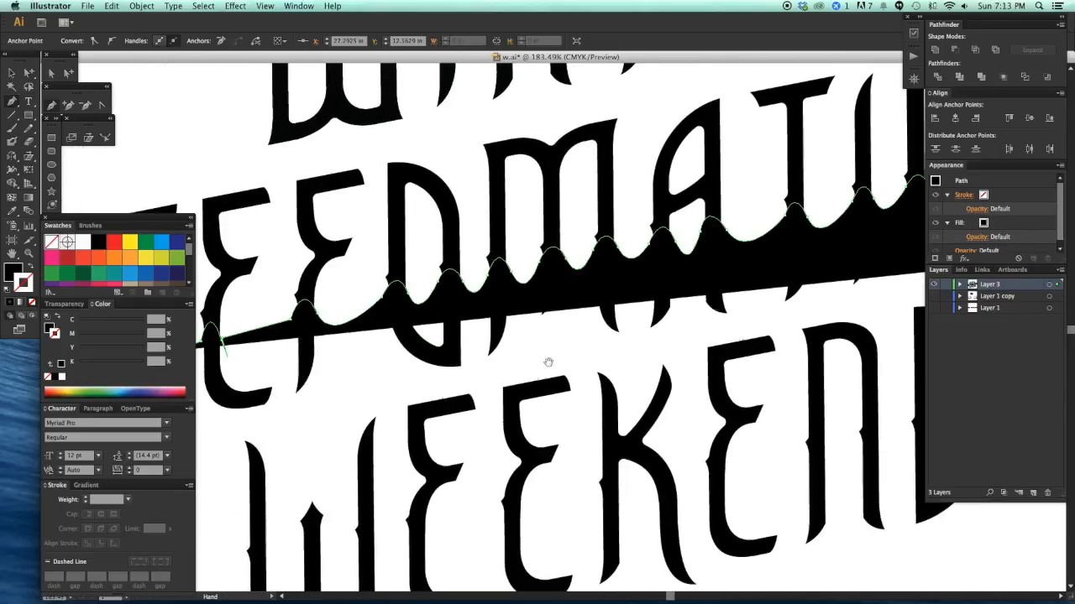
{"action": "left_click", "coordinate": [482, 382]}
{"action": "left_click_drag", "start_coordinate": [437, 372], "coordinate": [650, 331]}
{"action": "left_click", "coordinate": [454, 392]}
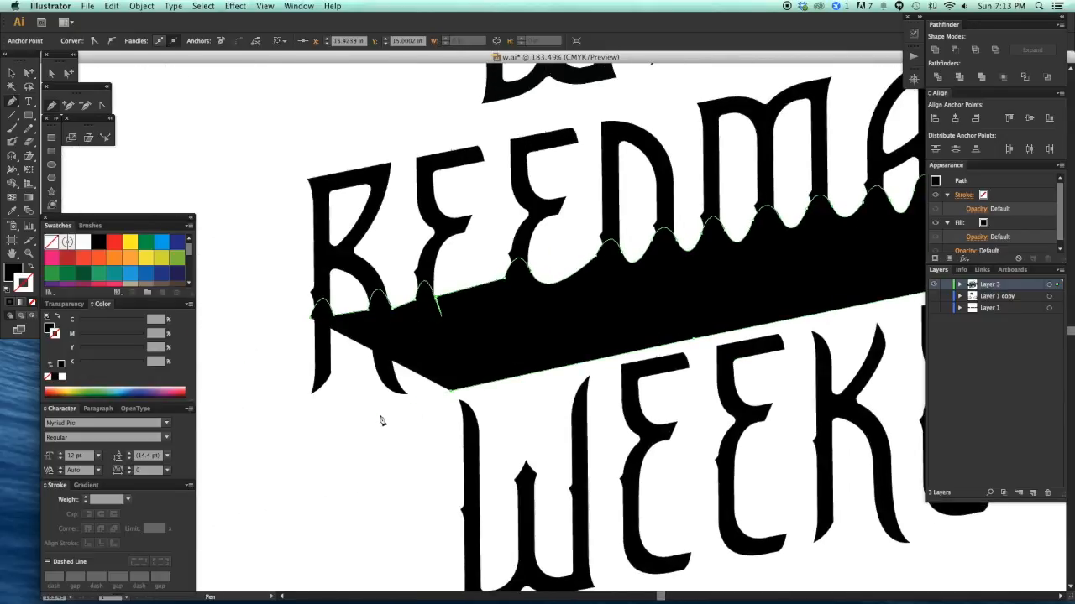
{"action": "left_click", "coordinate": [379, 415]}
{"action": "left_click", "coordinate": [270, 419]}
{"action": "left_click", "coordinate": [268, 336]}
{"action": "left_click", "coordinate": [310, 320]}
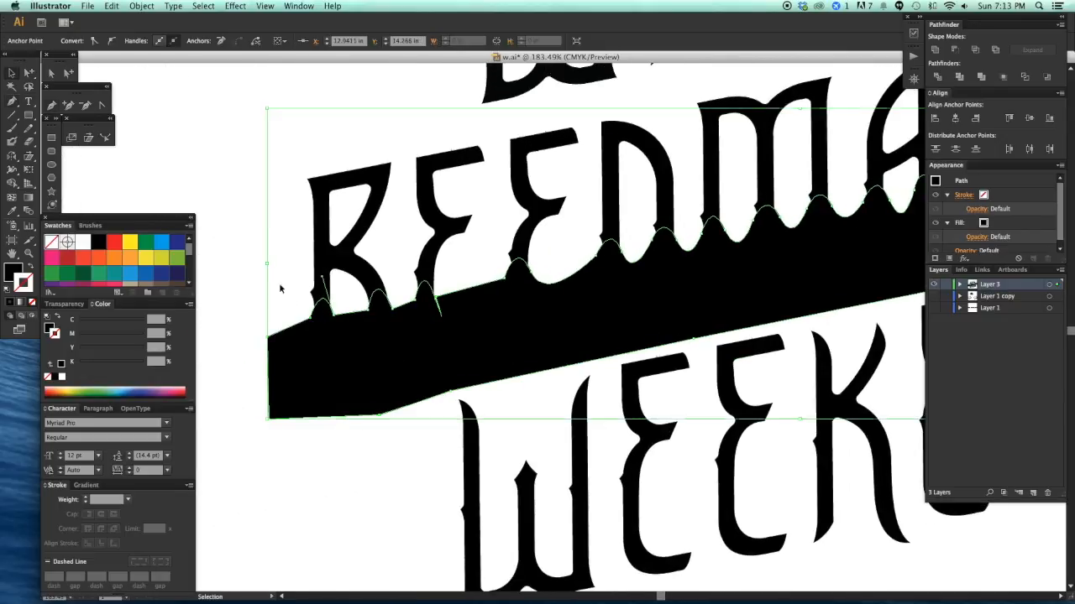
{"action": "left_click", "coordinate": [286, 290], "text": "super"}
- Cut the rectangle and the wavy shape over WINTER and paste both in front of the lettering
{"action": "left_click_drag", "start_coordinate": [328, 151], "coordinate": [284, 180]}
{"action": "key", "text": "minus"}
{"action": "key", "text": "super+minus"}
{"action": "key", "text": "super+minus"}
{"action": "left_click_drag", "start_coordinate": [651, 186], "coordinate": [579, 228]}
{"action": "key", "text": "a"}
{"action": "left_click", "coordinate": [577, 165]}
{"action": "left_click", "coordinate": [576, 195], "text": "shift"}
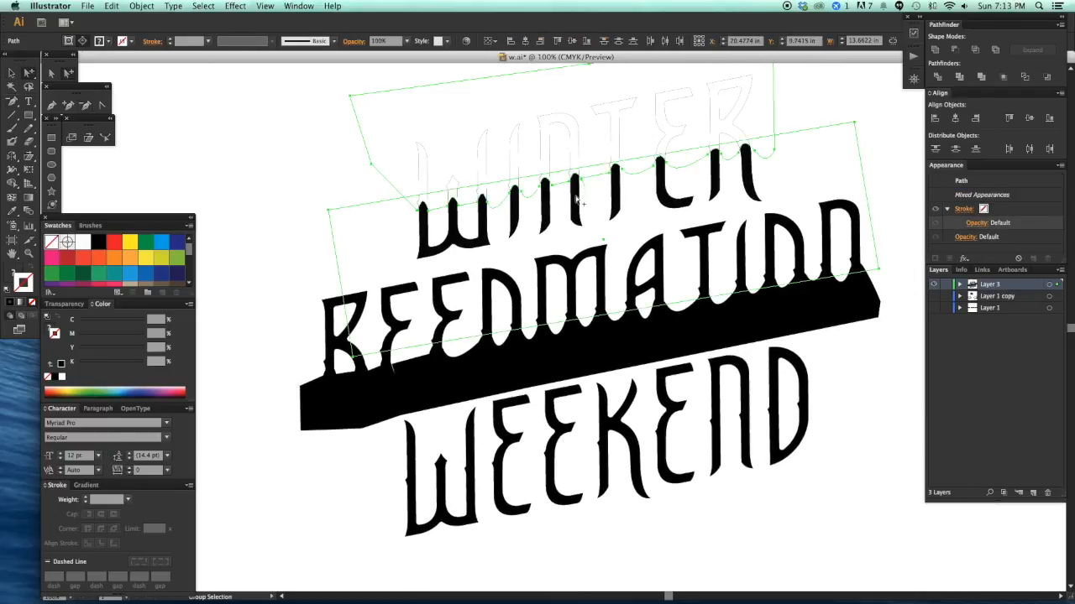
{"action": "key", "text": "super+x"}
{"action": "key", "text": "super+f"}
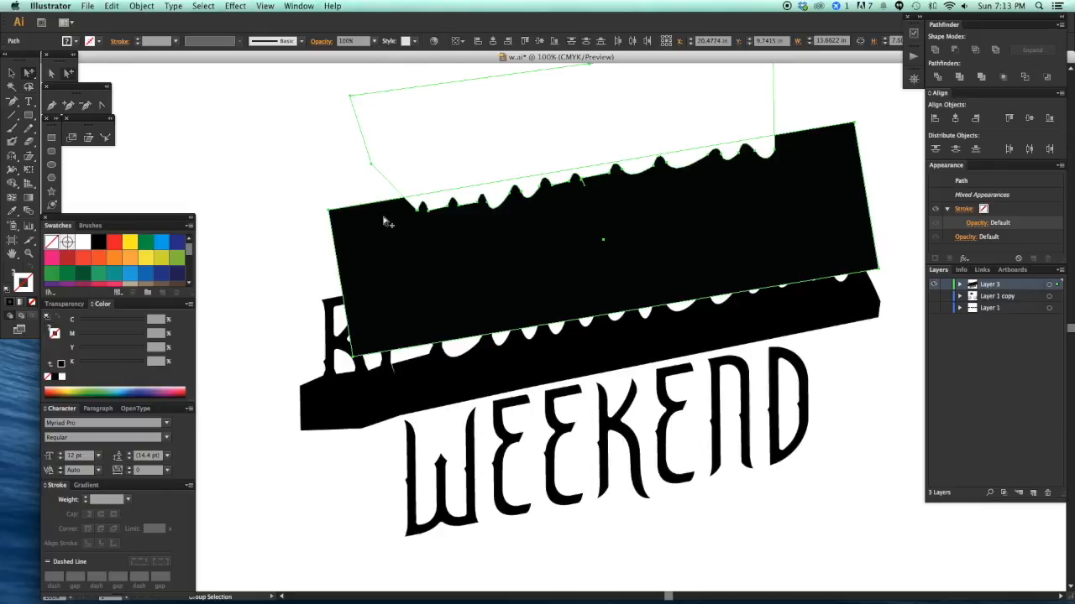
{"action": "left_click", "coordinate": [297, 180]}
{"action": "left_click", "coordinate": [537, 191]}
{"action": "key", "text": "Delete"}
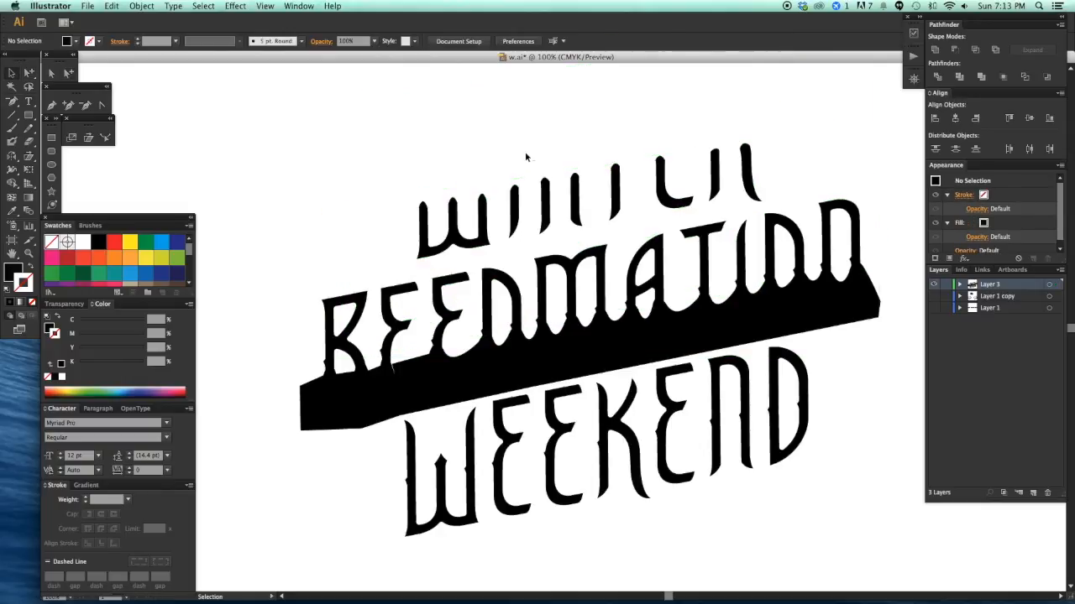
{"action": "left_click", "coordinate": [544, 178]}
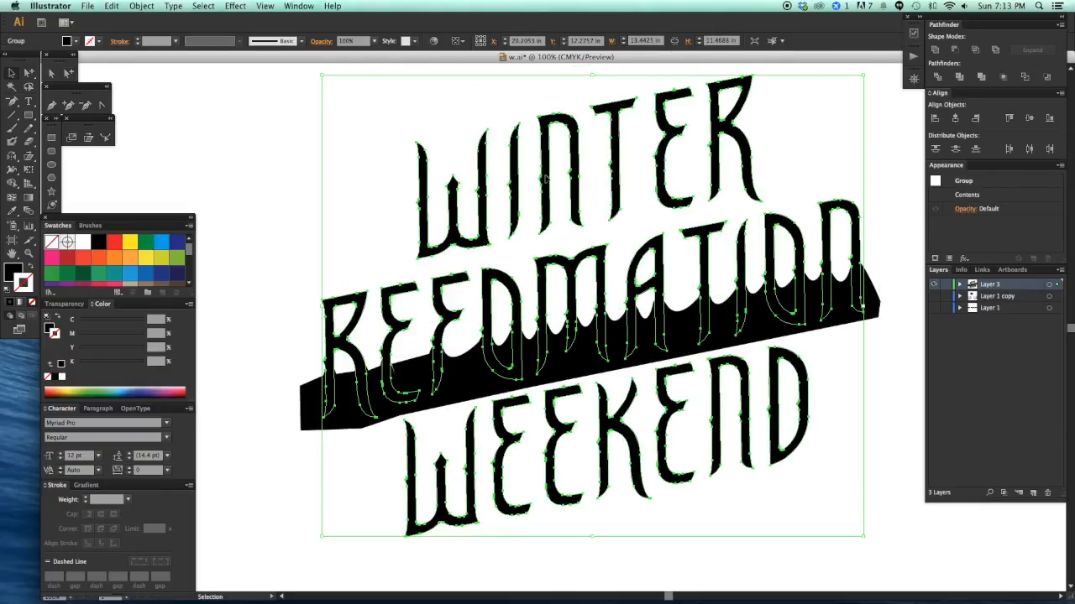
{"action": "key", "text": "space"}
{"action": "left_click_drag", "start_coordinate": [600, 184], "coordinate": [491, 245]}
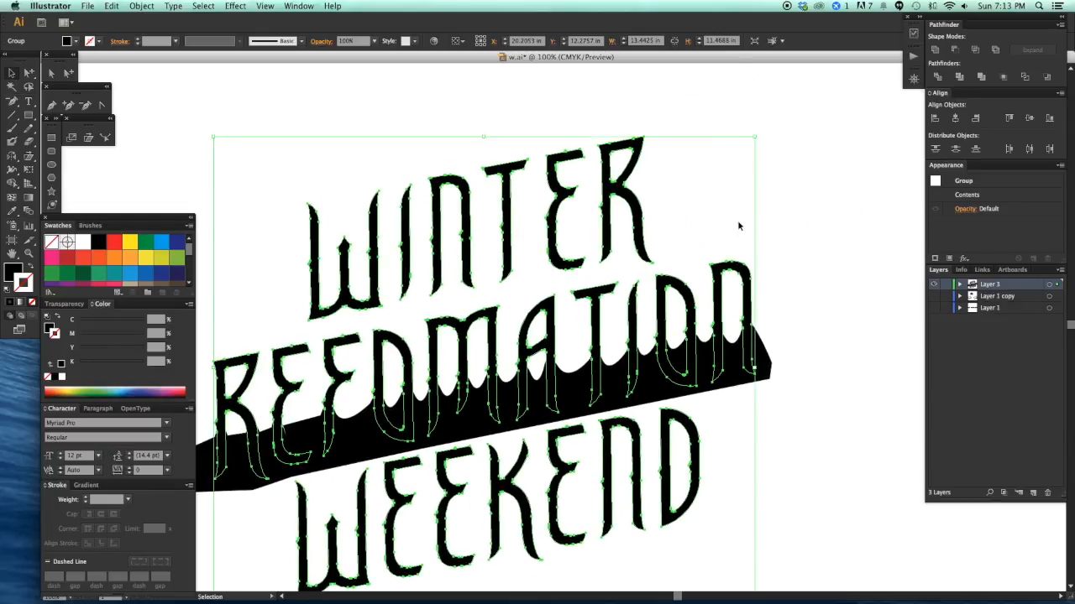
{"action": "left_click", "coordinate": [802, 217]}
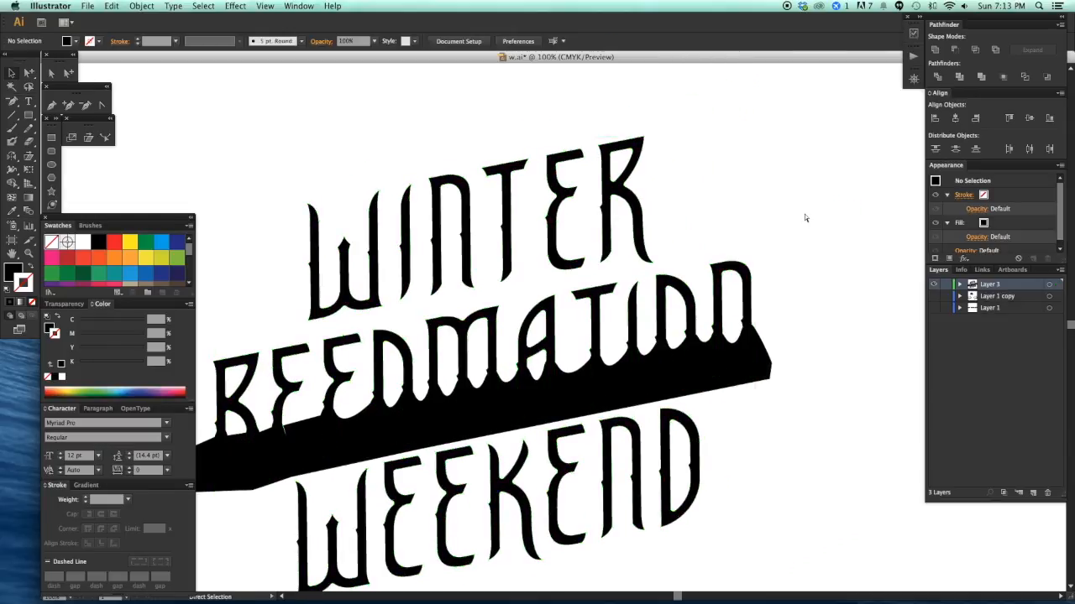
{"action": "key", "text": "super+z"}
{"action": "left_click", "coordinate": [811, 218]}
{"action": "key", "text": "space"}
{"action": "left_click_drag", "start_coordinate": [812, 221], "coordinate": [817, 224]}
- Shorten the black rectangle over WINTER by raising its lower edge until it clears the tops of REFOMATION
{"action": "key", "text": "a"}
{"action": "left_click", "coordinate": [610, 328]}
{"action": "key", "text": "v"}
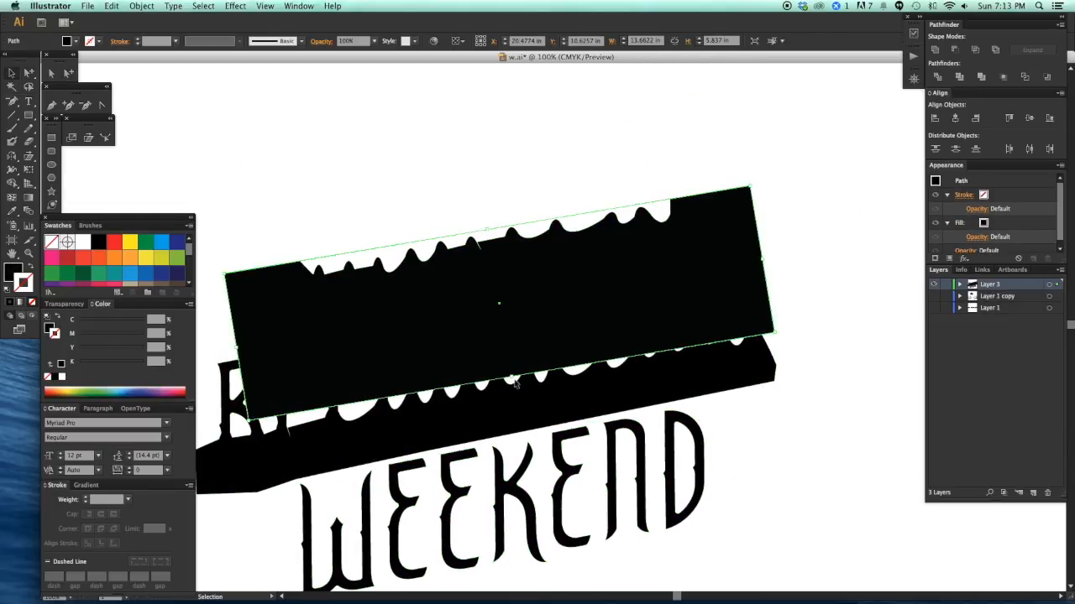
{"action": "left_click_drag", "start_coordinate": [511, 378], "coordinate": [487, 313]}
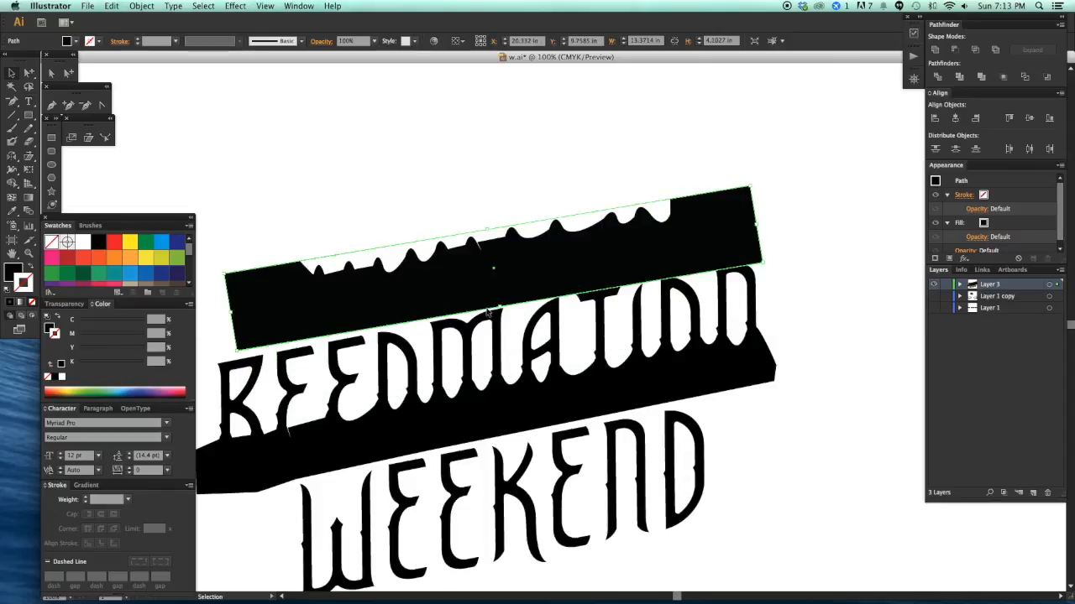
{"action": "left_click", "coordinate": [781, 272]}
{"action": "key", "text": "a"}
{"action": "left_click", "coordinate": [605, 275]}
{"action": "key", "text": "v"}
{"action": "left_click_drag", "start_coordinate": [500, 307], "coordinate": [499, 301]}
- Subtract the white wavy shape from the black rectangle over WINTER with Minus Front
{"action": "key", "text": "a"}
{"action": "left_click", "coordinate": [814, 369]}
{"action": "key", "text": "space"}
{"action": "mouse_move", "coordinate": [834, 397]}
{"action": "left_mouse_down"}
{"action": "mouse_move", "coordinate": [869, 317]}
{"action": "mouse_move", "coordinate": [832, 378]}
{"action": "mouse_move", "coordinate": [854, 336]}
{"action": "left_mouse_up"}
{"action": "key", "text": "v"}
{"action": "key", "text": "space"}
{"action": "left_click_drag", "start_coordinate": [719, 500], "coordinate": [752, 467]}
{"action": "left_click_drag", "start_coordinate": [742, 486], "coordinate": [732, 512]}
{"action": "left_click_drag", "start_coordinate": [731, 461], "coordinate": [727, 513]}
{"action": "key", "text": "a"}
{"action": "left_click_drag", "start_coordinate": [749, 244], "coordinate": [752, 276]}
{"action": "left_click", "coordinate": [718, 171], "text": "shift"}
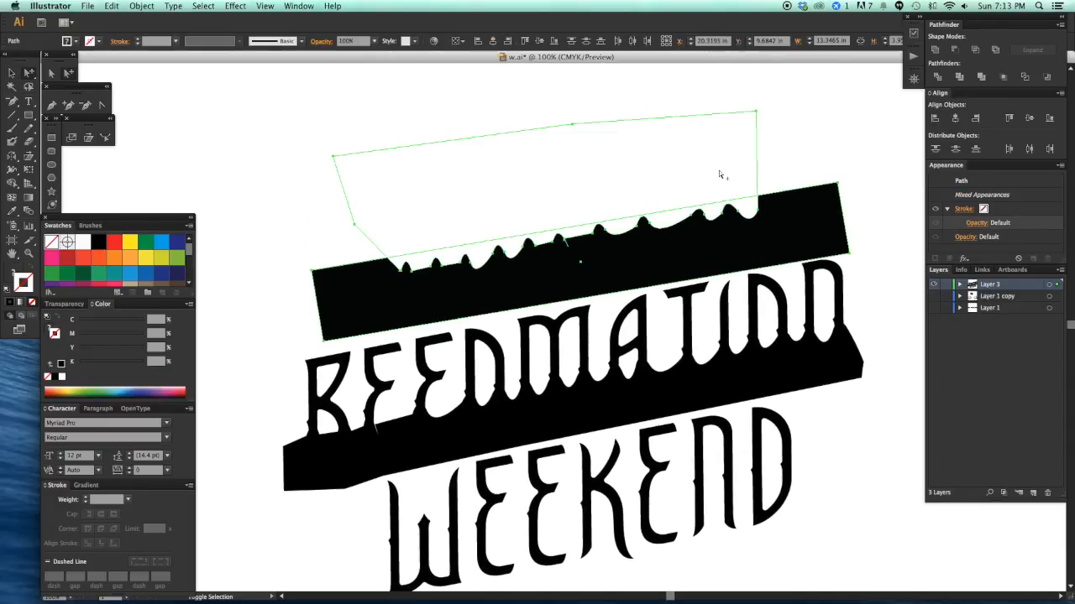
{"action": "left_click", "coordinate": [954, 51]}
{"action": "left_click", "coordinate": [802, 147]}
- Start a wavy Pen path across the W and first E of WEEKEND, arching over each stem
{"action": "scroll", "coordinate": [679, 381], "scroll_direction": "down", "scroll_amount": 2}
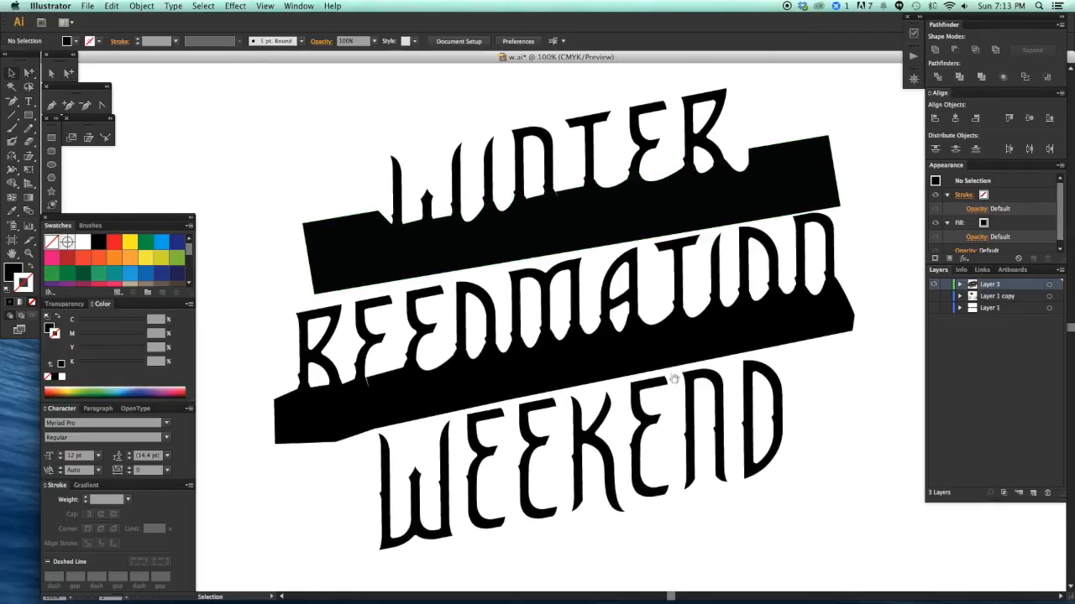
{"action": "scroll", "coordinate": [678, 380], "scroll_direction": "down", "scroll_amount": 3}
{"action": "key", "text": "z"}
{"action": "left_click_drag", "start_coordinate": [398, 307], "coordinate": [596, 461]}
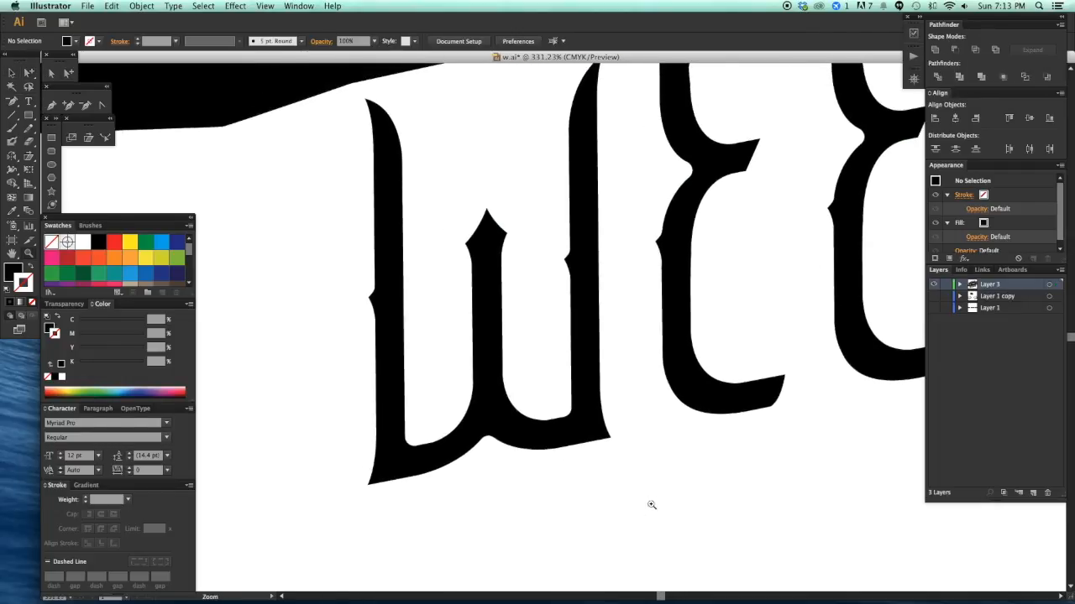
{"action": "key", "text": "p"}
{"action": "left_click", "coordinate": [371, 336]}
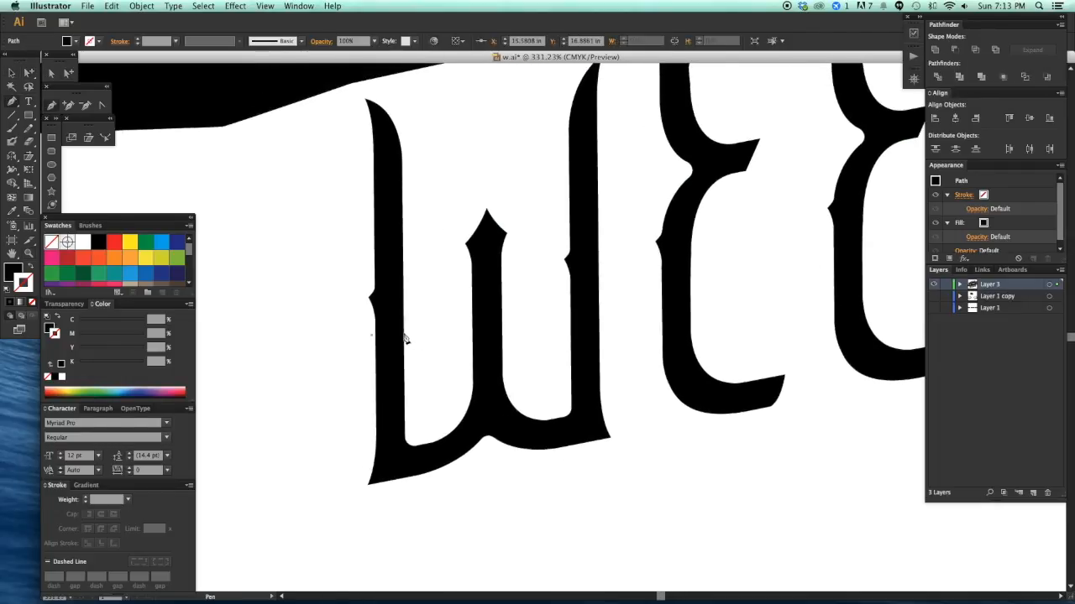
{"action": "left_click_drag", "start_coordinate": [422, 387], "coordinate": [421, 385]}
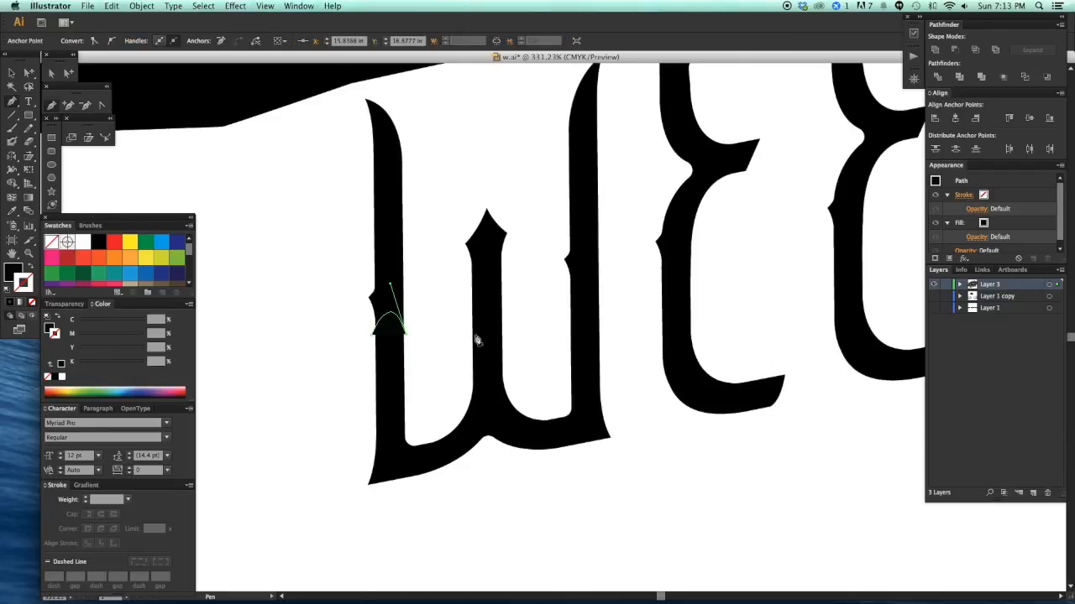
{"action": "left_click", "coordinate": [512, 317]}
{"action": "left_click_drag", "start_coordinate": [534, 366], "coordinate": [492, 370]}
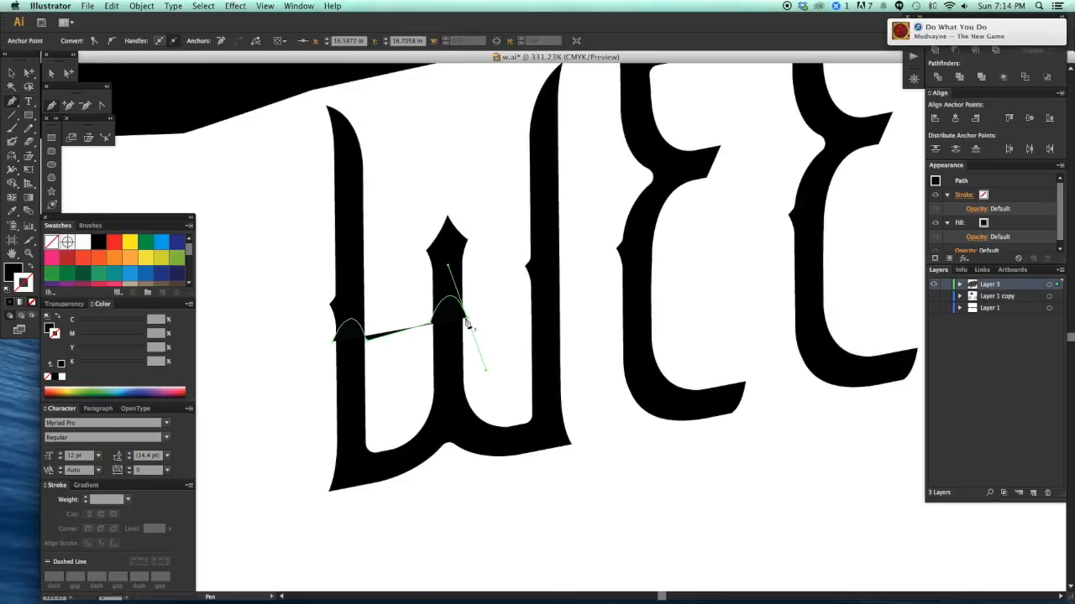
{"action": "left_click_drag", "start_coordinate": [530, 307], "coordinate": [403, 378]}
{"action": "left_click", "coordinate": [536, 317]}
{"action": "left_click_drag", "start_coordinate": [513, 338], "coordinate": [530, 390]}
{"action": "left_click_drag", "start_coordinate": [566, 338], "coordinate": [493, 368]}
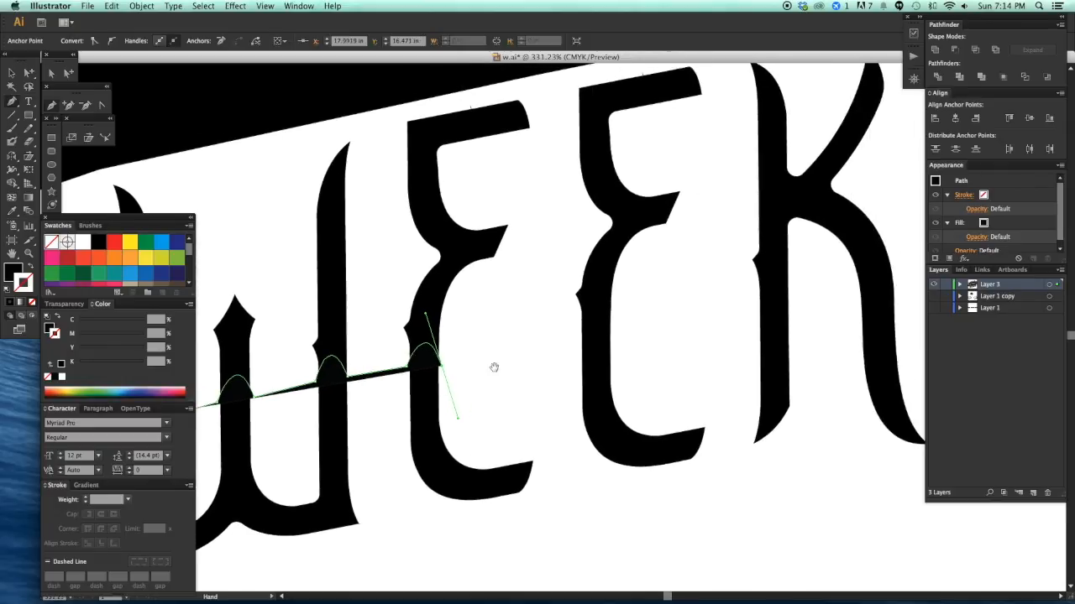
- Continue the wavy drip path across the second E, K, third E and N of WEEKEND
{"action": "left_click", "coordinate": [575, 328]}
{"action": "left_click_drag", "start_coordinate": [609, 324], "coordinate": [379, 381]}
{"action": "left_click_drag", "start_coordinate": [505, 299], "coordinate": [549, 364]}
{"action": "scroll", "coordinate": [503, 352], "scroll_direction": "right", "scroll_amount": 3}
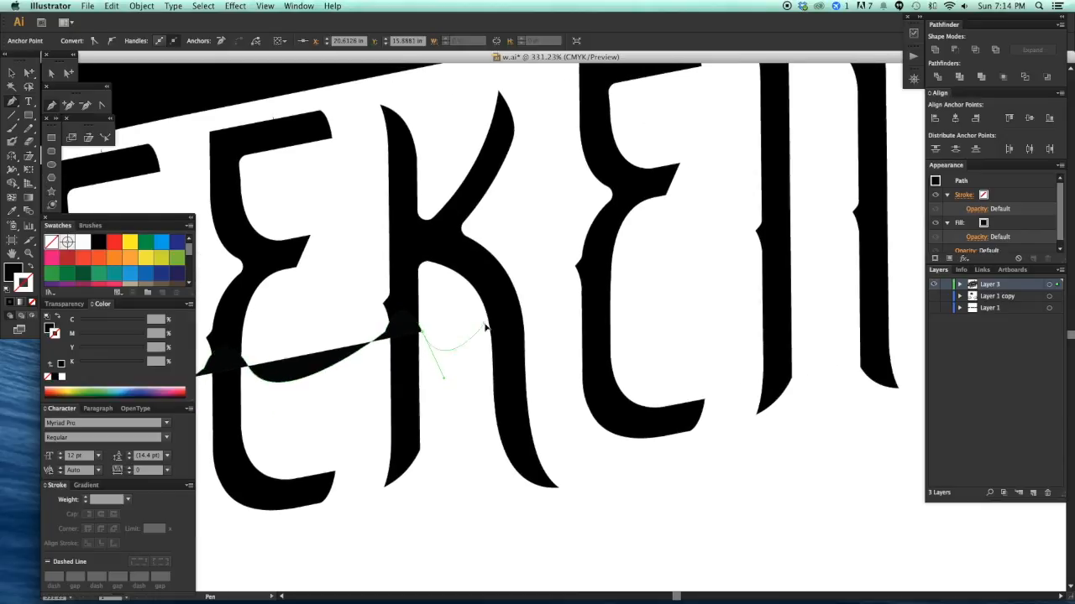
{"action": "mouse_move", "coordinate": [527, 322]}
{"action": "left_mouse_down"}
{"action": "mouse_move", "coordinate": [556, 368]}
{"action": "mouse_move", "coordinate": [516, 373]}
{"action": "left_mouse_up"}
{"action": "mouse_move", "coordinate": [567, 295]}
{"action": "left_mouse_down"}
{"action": "mouse_move", "coordinate": [581, 307]}
{"action": "mouse_move", "coordinate": [551, 328]}
{"action": "mouse_move", "coordinate": [574, 328]}
{"action": "mouse_move", "coordinate": [571, 314]}
{"action": "mouse_move", "coordinate": [594, 352]}
{"action": "left_mouse_up"}
{"action": "scroll", "coordinate": [546, 345], "scroll_direction": "right", "scroll_amount": 5}
{"action": "scroll", "coordinate": [588, 372], "scroll_direction": "right", "scroll_amount": 3}
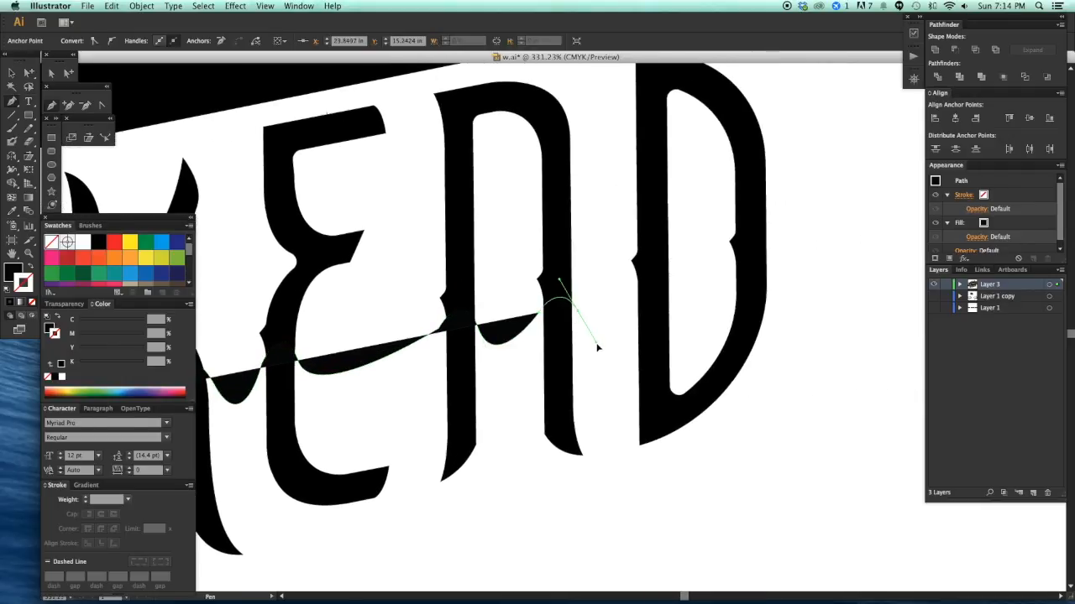
- Finish the drip edge with humps over both sides of the D in WEEKEND
{"action": "scroll", "coordinate": [547, 350], "scroll_direction": "right", "scroll_amount": 3}
{"action": "left_click", "coordinate": [526, 322]}
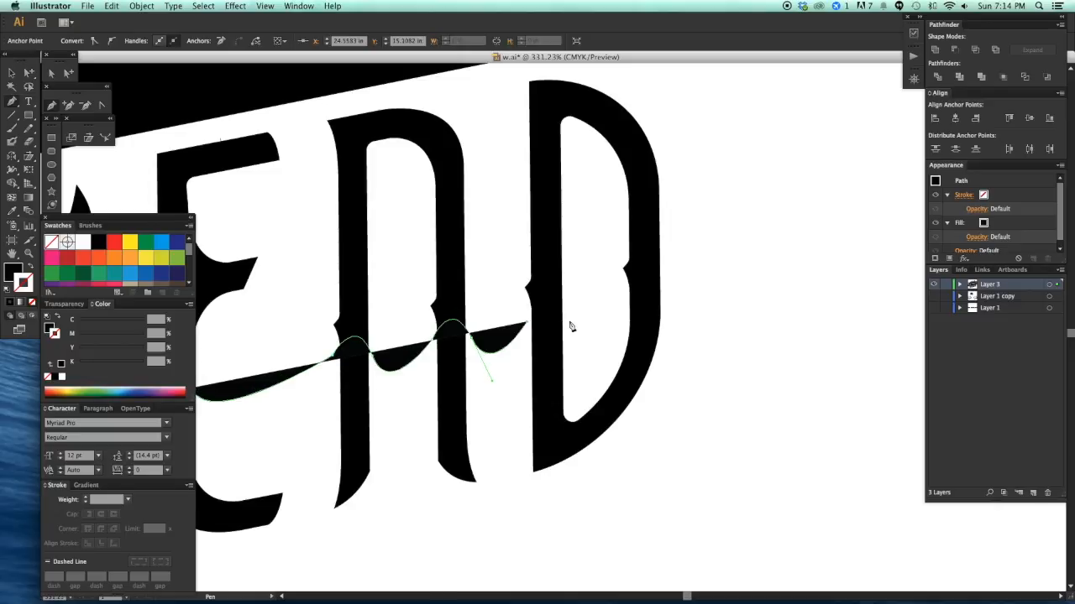
{"action": "left_click_drag", "start_coordinate": [570, 326], "coordinate": [591, 363]}
{"action": "scroll", "coordinate": [563, 336], "scroll_direction": "right", "scroll_amount": 2}
{"action": "left_click", "coordinate": [564, 328]}
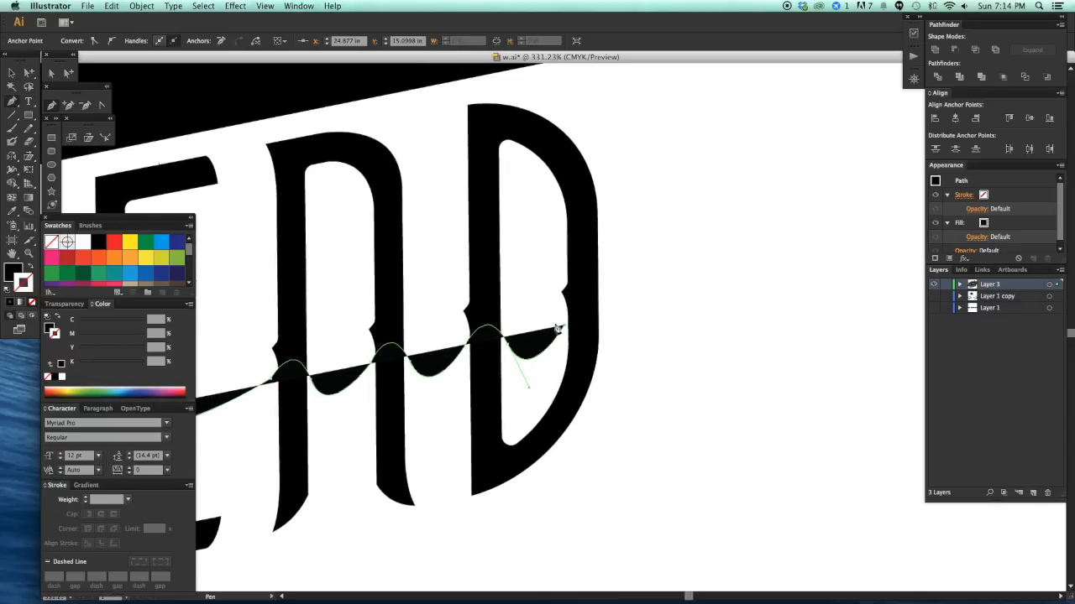
{"action": "left_click_drag", "start_coordinate": [604, 322], "coordinate": [603, 234]}
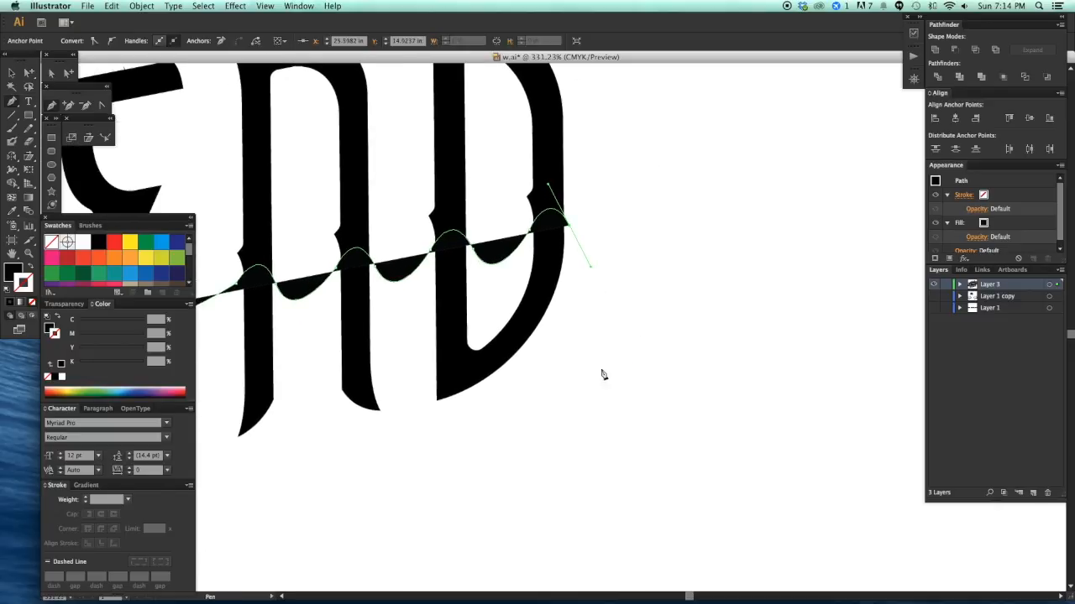
- Close the wavy path around the lower half of WEEKEND and deselect it
{"action": "left_click", "coordinate": [601, 370]}
{"action": "key", "text": "super+minus"}
{"action": "key", "text": "super+minus"}
{"action": "key", "text": "super+minus"}
{"action": "left_click", "coordinate": [561, 408]}
{"action": "left_click_drag", "start_coordinate": [340, 448], "coordinate": [595, 375]}
{"action": "left_click", "coordinate": [407, 387]}
{"action": "left_click", "coordinate": [389, 357]}
{"action": "left_click", "coordinate": [424, 290]}
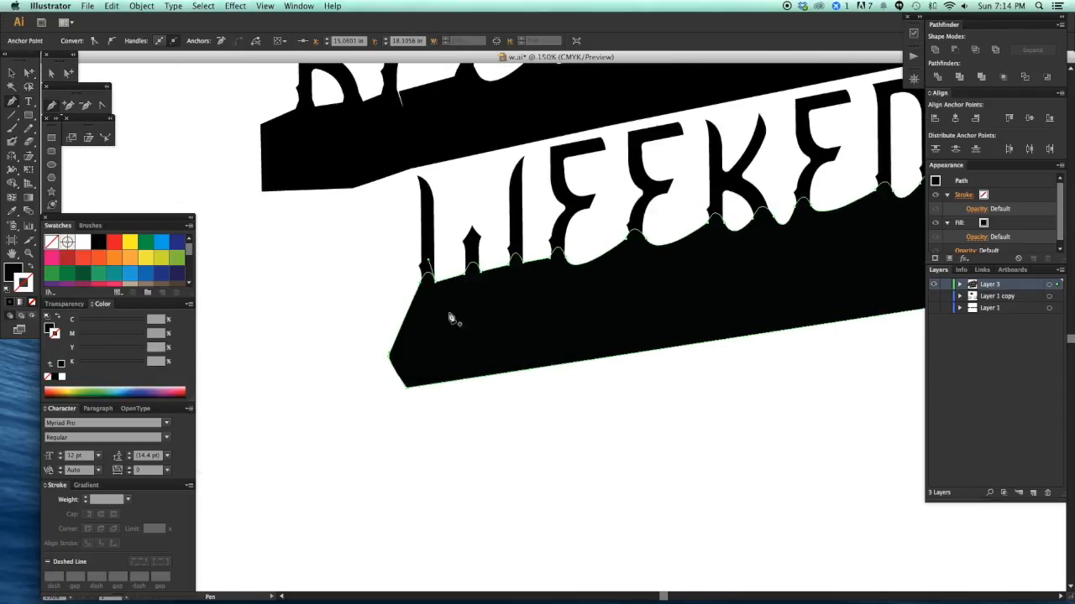
{"action": "left_click", "coordinate": [571, 417], "text": "super"}
- Select the lettering group and duplicate Layer 3 with its letters and drip shapes
{"action": "key", "text": "super+minus"}
{"action": "key", "text": "super+minus"}
{"action": "key", "text": "super+minus"}
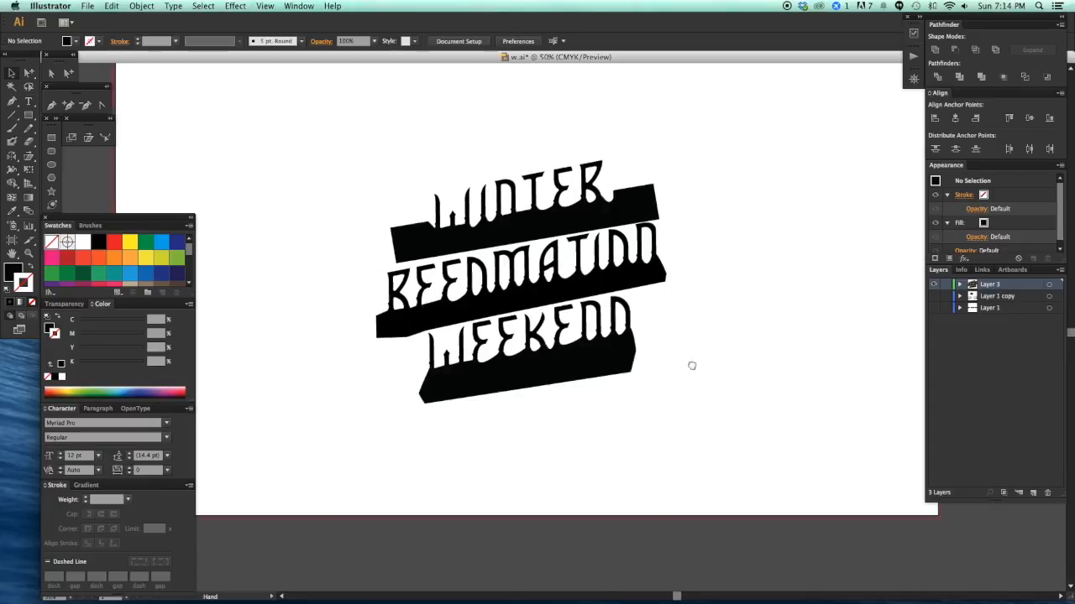
{"action": "left_click", "coordinate": [623, 332]}
{"action": "left_click_drag", "start_coordinate": [994, 285], "coordinate": [1033, 492]}
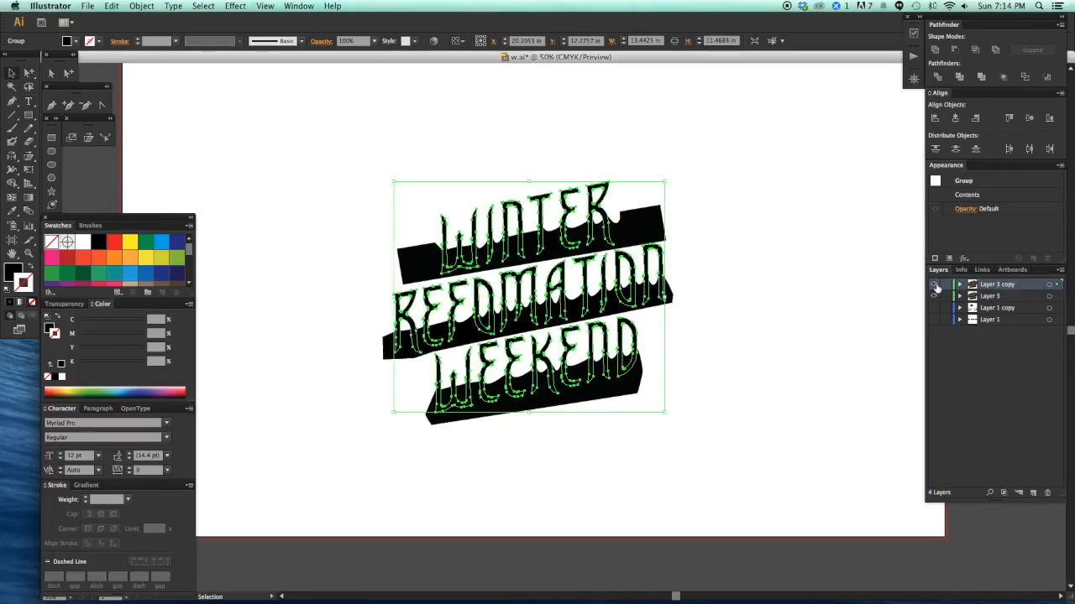
- Hide the Layer 3 copy, then bring Layer 3's lettering group to the front as a compound path
{"action": "left_click", "coordinate": [934, 285]}
{"action": "left_click_drag", "start_coordinate": [735, 379], "coordinate": [744, 377]}
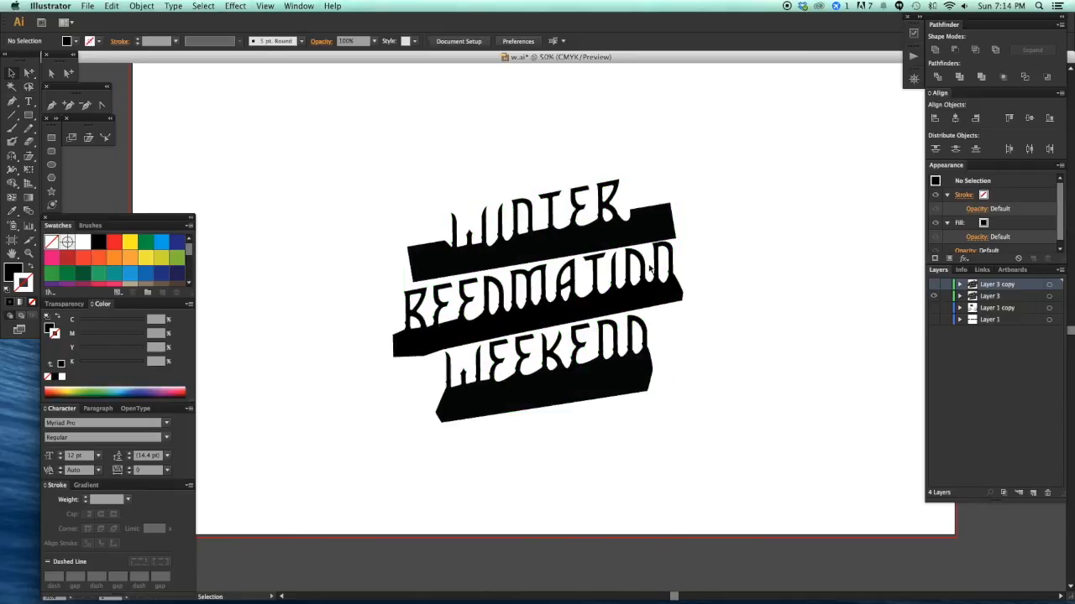
{"action": "left_click", "coordinate": [670, 249]}
{"action": "key", "text": "super+x"}
{"action": "key", "text": "super+f"}
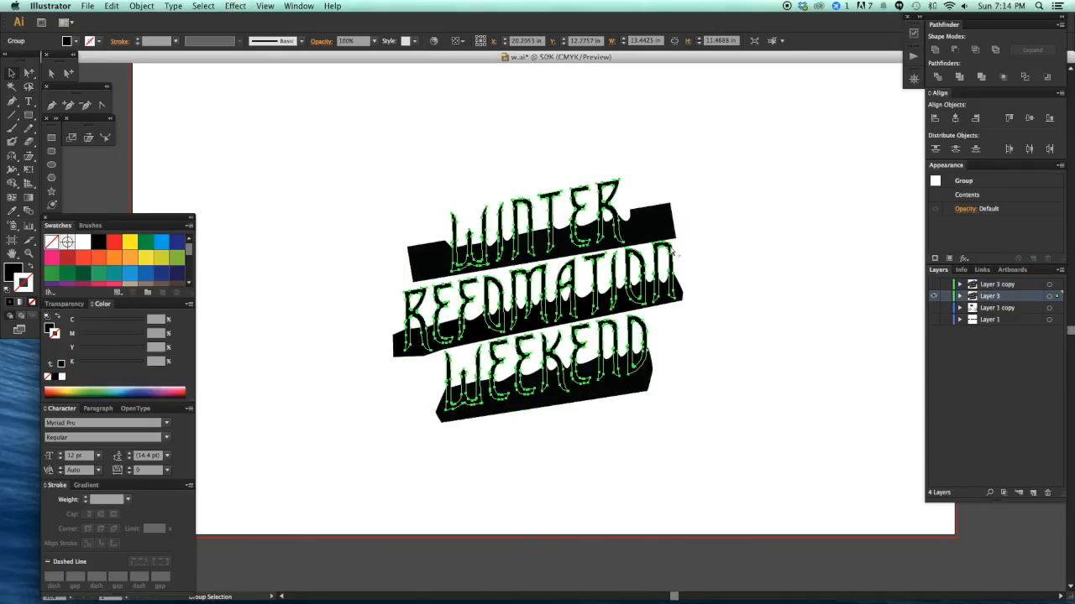
{"action": "key", "text": "super+8"}
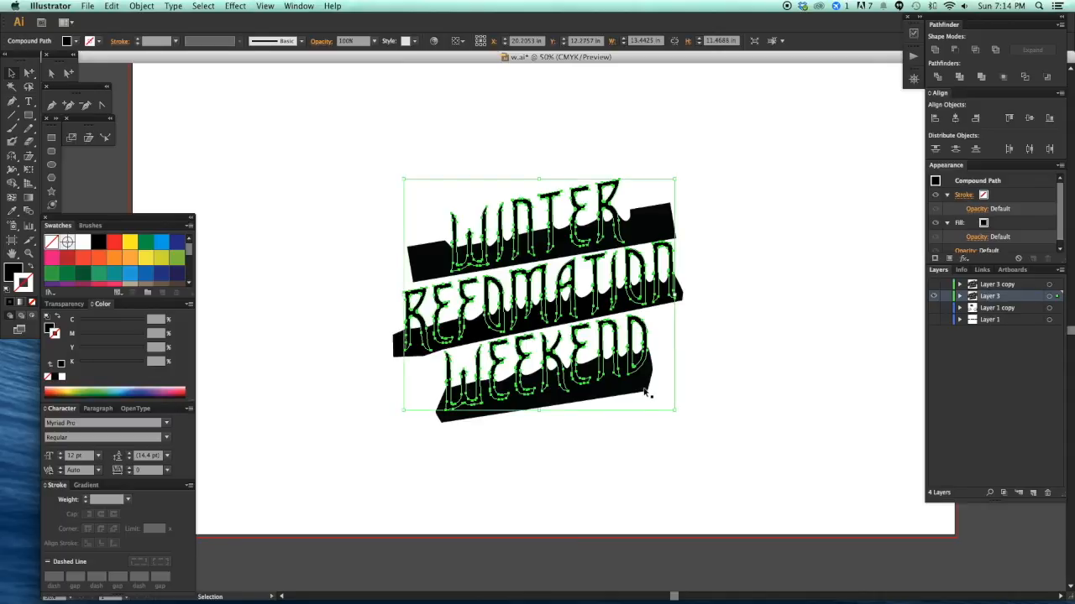
{"action": "left_click", "coordinate": [644, 390], "text": "shift"}
{"action": "left_click", "coordinate": [729, 377]}
{"action": "left_click", "coordinate": [642, 386]}
{"action": "left_click", "coordinate": [677, 294], "text": "shift"}
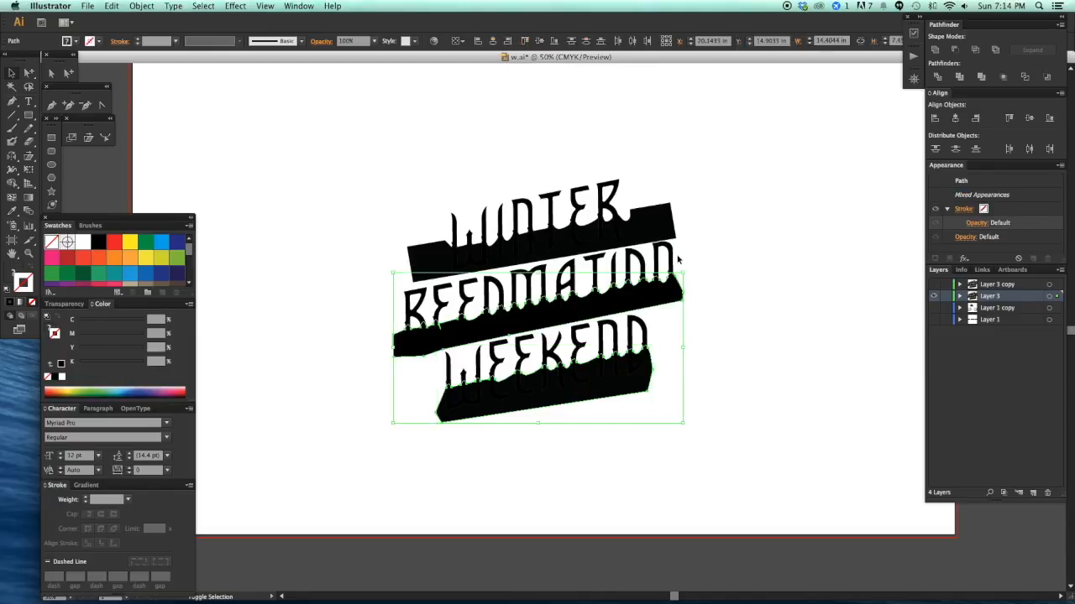
{"action": "left_click", "coordinate": [672, 239], "text": "shift"}
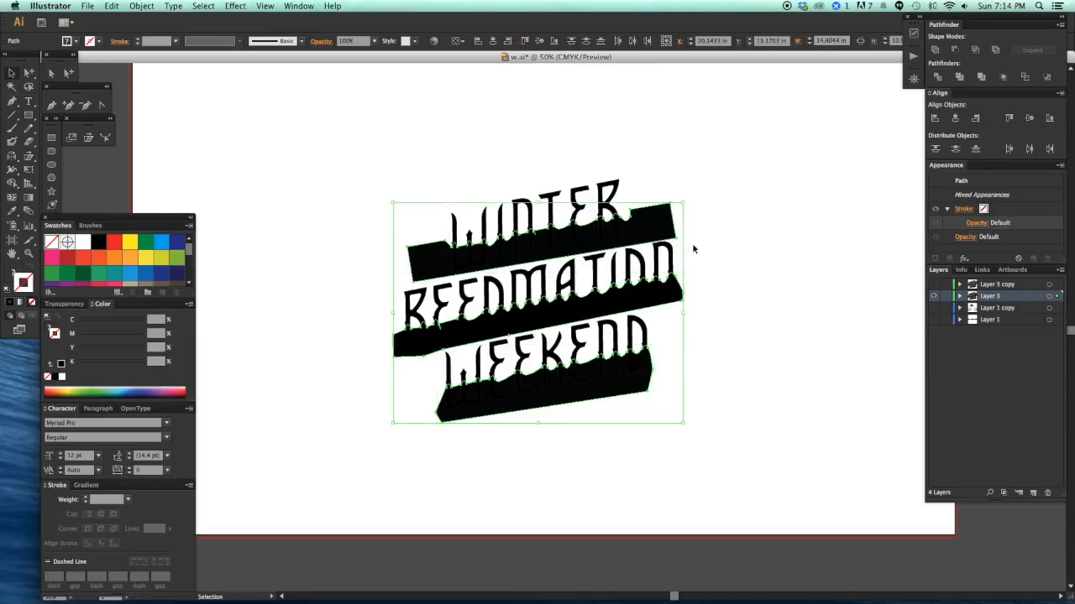
{"action": "left_click", "coordinate": [685, 243]}
- Mask the WINTER drip shape with the compound lettering and move the REFOMATION drip shape inside the same clipping mask
{"action": "left_click", "coordinate": [617, 215]}
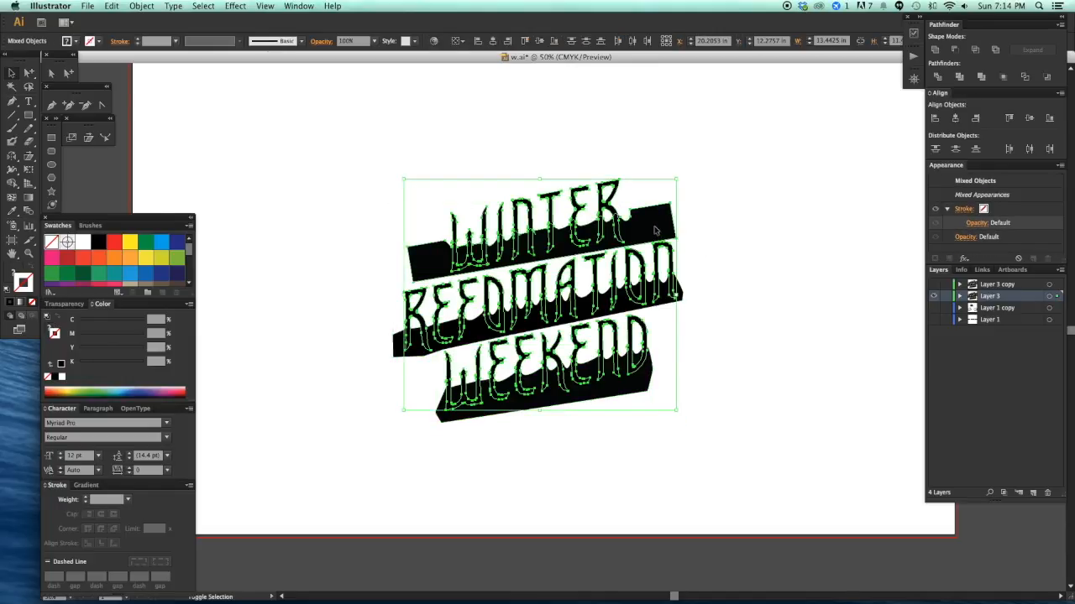
{"action": "key", "text": "super+7"}
{"action": "left_click", "coordinate": [647, 307]}
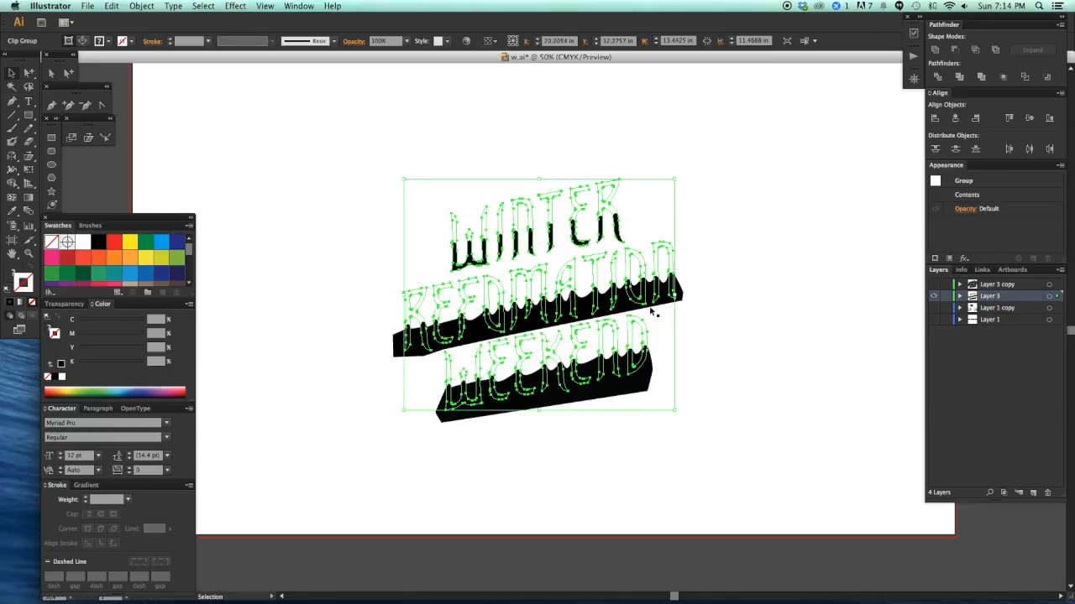
{"action": "left_click", "coordinate": [759, 292]}
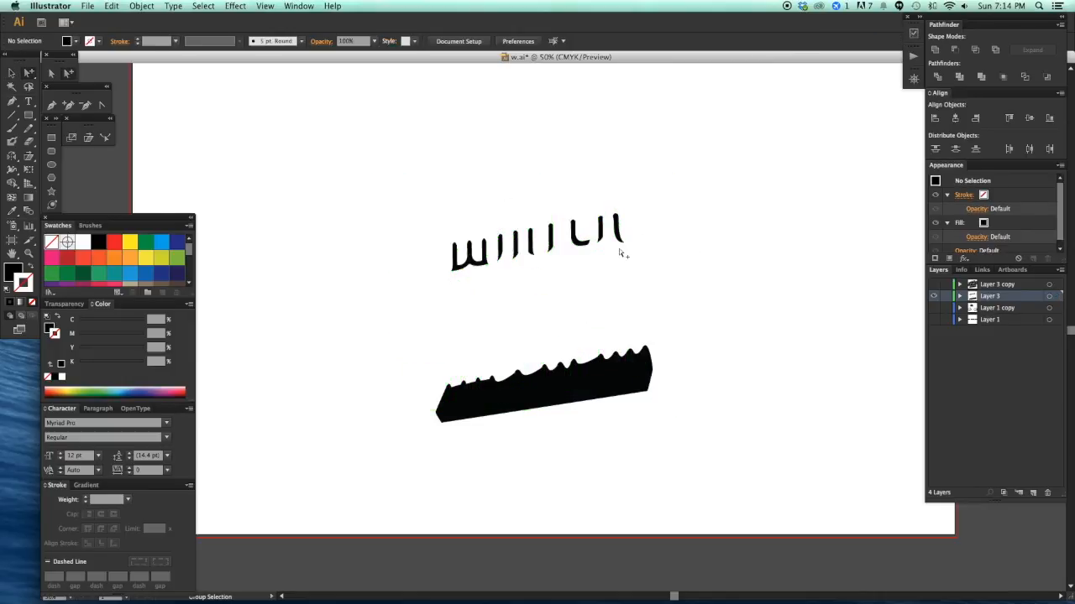
{"action": "left_click", "coordinate": [617, 234]}
{"action": "key", "text": "super+f"}
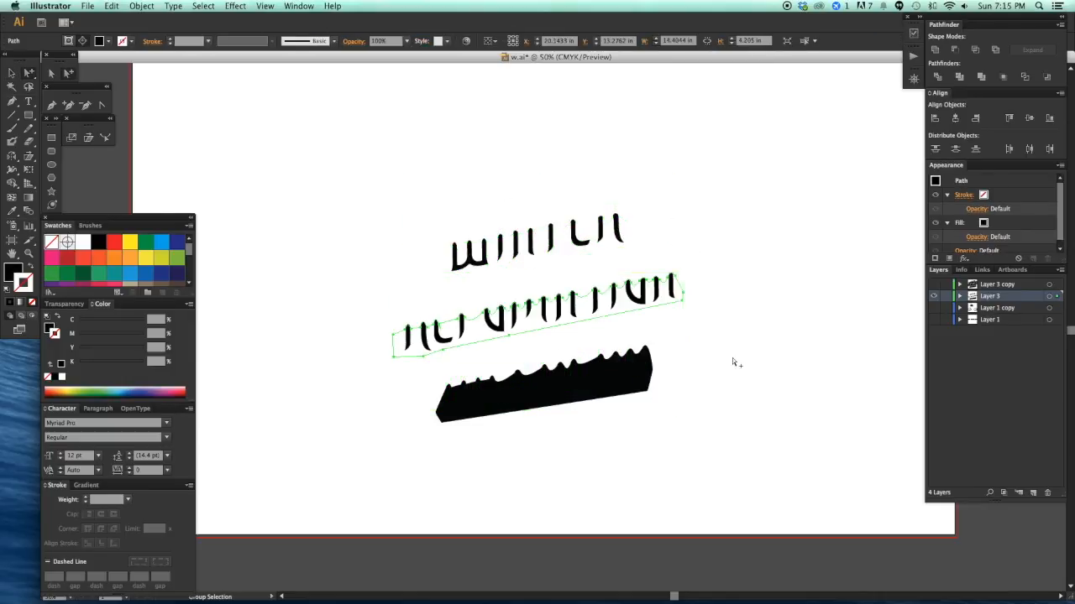
- Cut the WEEKEND drip shape and paste it inside the lettering's clipping mask in front of the REFOMATION drip shape
{"action": "left_click", "coordinate": [736, 362]}
{"action": "left_click", "coordinate": [645, 371]}
{"action": "key", "text": "super+x"}
{"action": "left_click", "coordinate": [644, 309]}
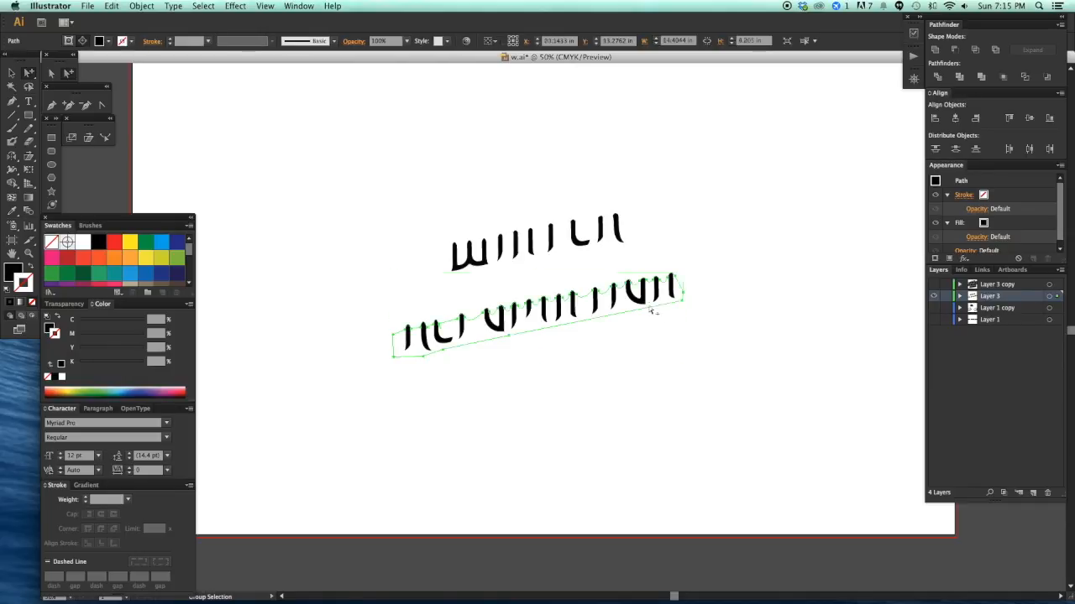
{"action": "key", "text": "super+f"}
{"action": "left_click", "coordinate": [736, 371]}
- Copy the masked drip lettering from Layer 3, hide that layer, and paste it in front on the shown Layer 1 copy
{"action": "left_click_drag", "start_coordinate": [728, 434], "coordinate": [381, 169]}
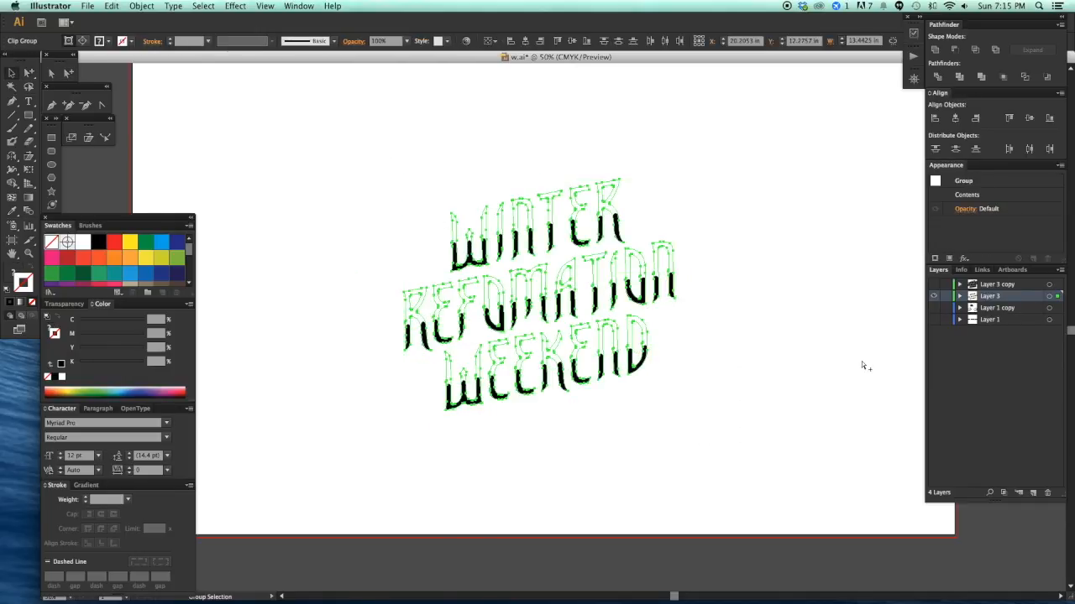
{"action": "left_click", "coordinate": [931, 297]}
{"action": "left_click", "coordinate": [934, 308]}
{"action": "left_click", "coordinate": [1000, 308]}
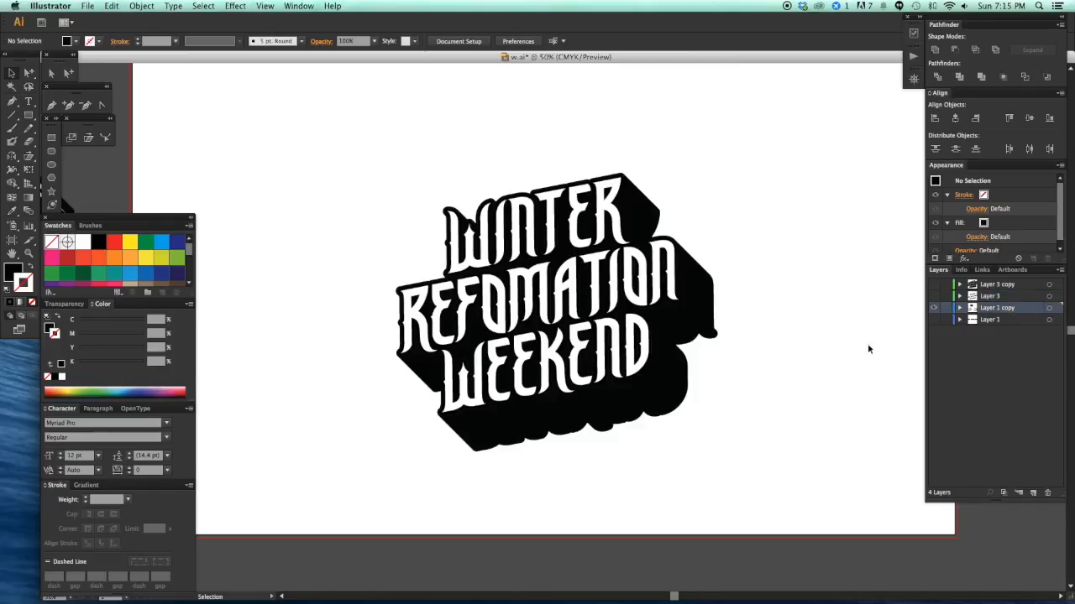
{"action": "key", "text": "super+f"}
{"action": "left_click", "coordinate": [774, 370]}
- Examine the drip effect across the whole extruded lettering at a closer view
{"action": "scroll", "coordinate": [782, 409], "scroll_direction": "left", "scroll_amount": 2}
{"action": "key", "text": "z"}
{"action": "left_click_drag", "start_coordinate": [328, 129], "coordinate": [729, 453]}
{"action": "left_click_drag", "start_coordinate": [819, 459], "coordinate": [765, 386]}
{"action": "key", "text": "super+minus"}
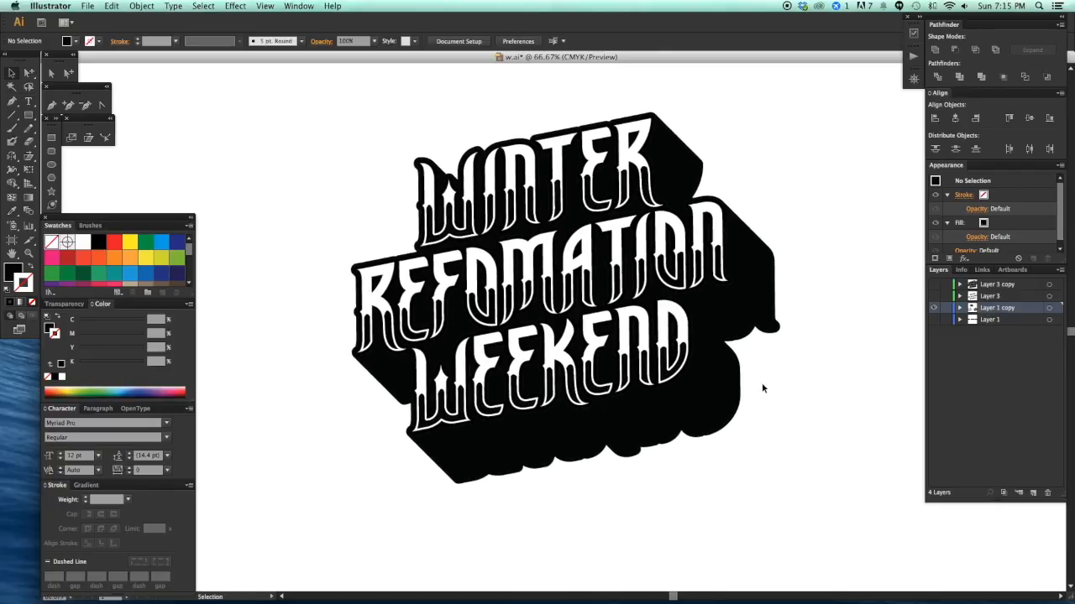
{"action": "left_click_drag", "start_coordinate": [780, 395], "coordinate": [779, 397]}
{"action": "key", "text": "a"}
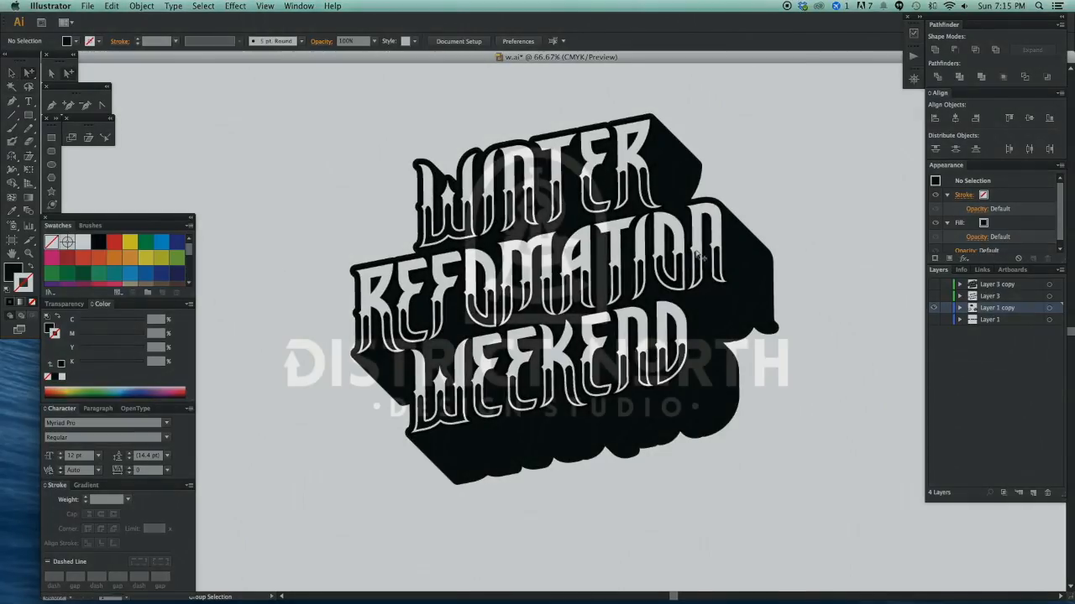